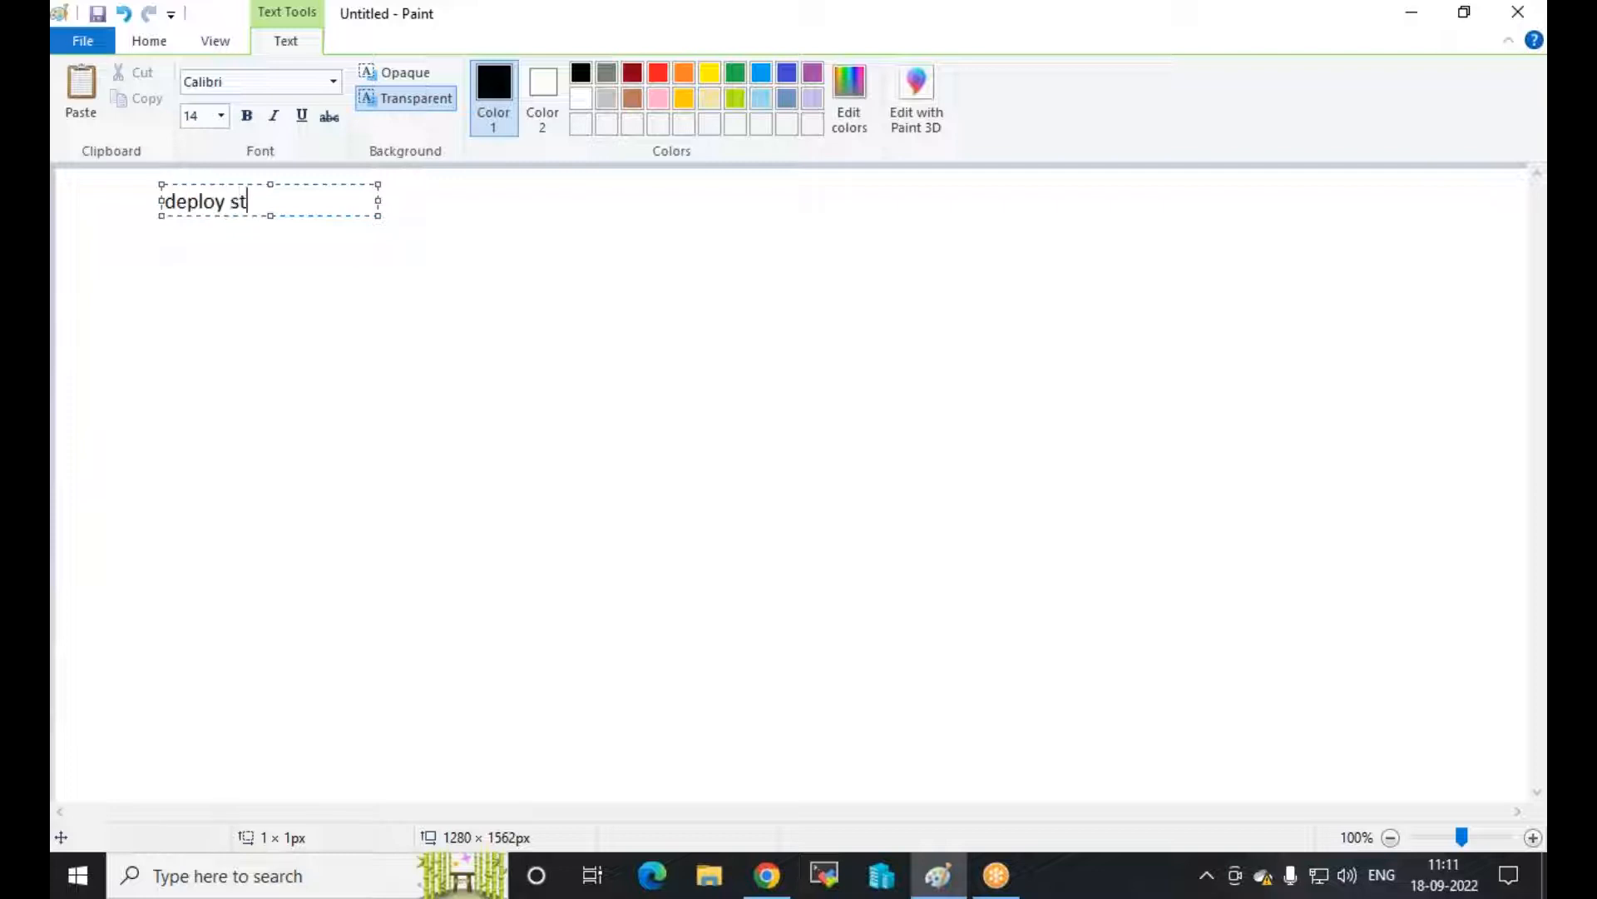
Complete the text note as "deploy static website via s3", widening its text box so it fits on one line
{"action": "type", "text": "websit"}
{"action": "key", "text": "BackSpace"}
{"action": "key", "text": "BackSpace"}
{"action": "type", "text": "ite"}
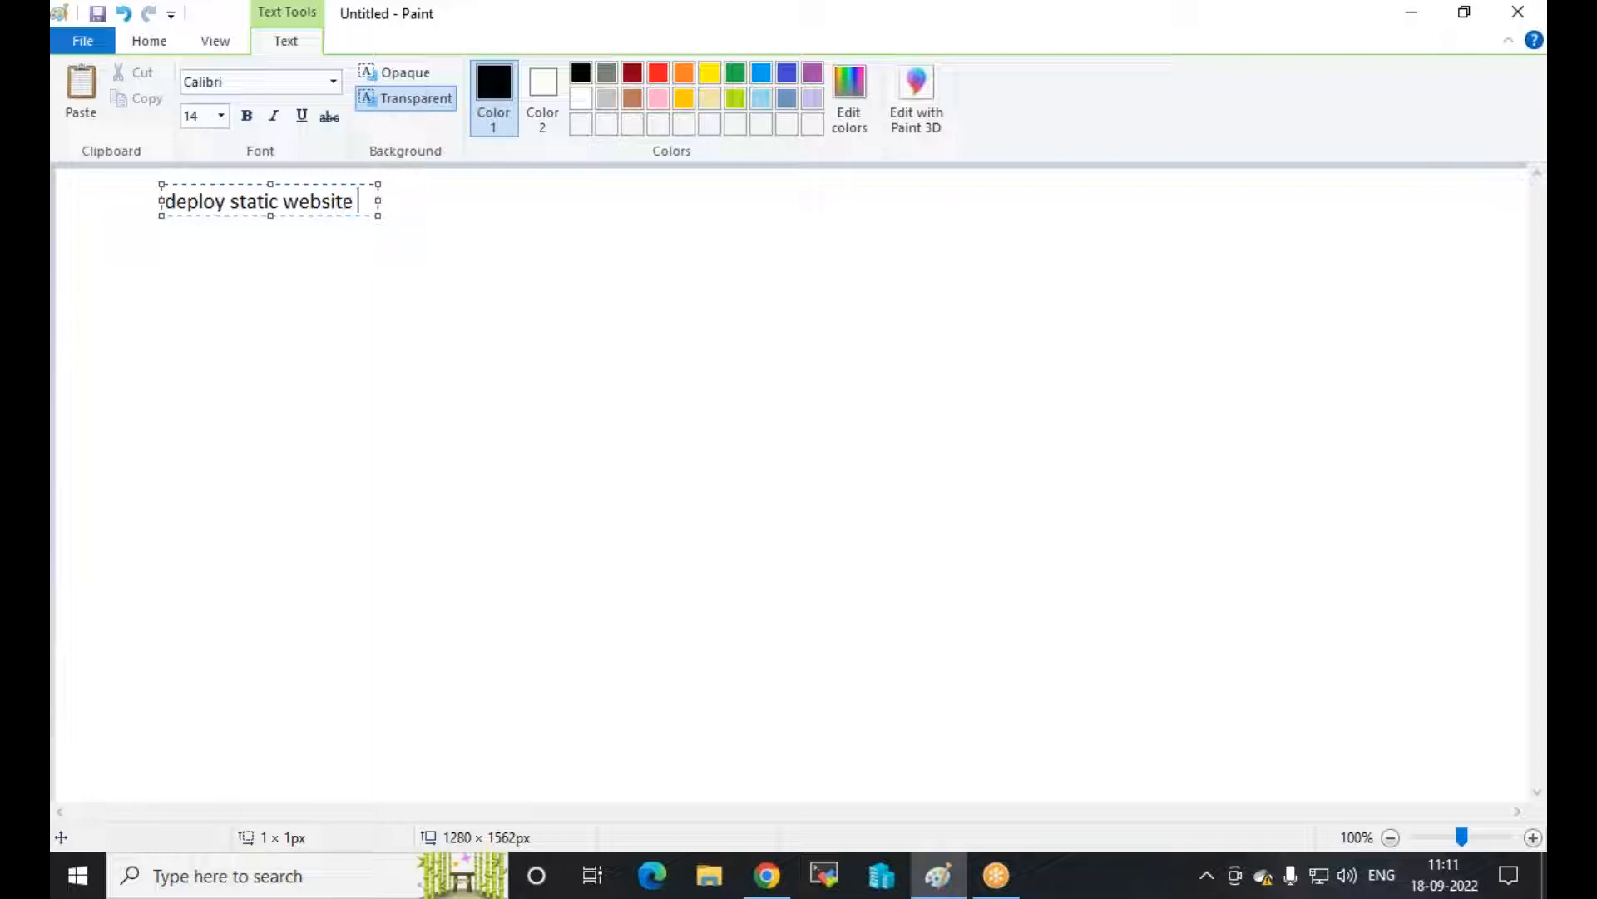
{"action": "type", "text": " vap s3"}
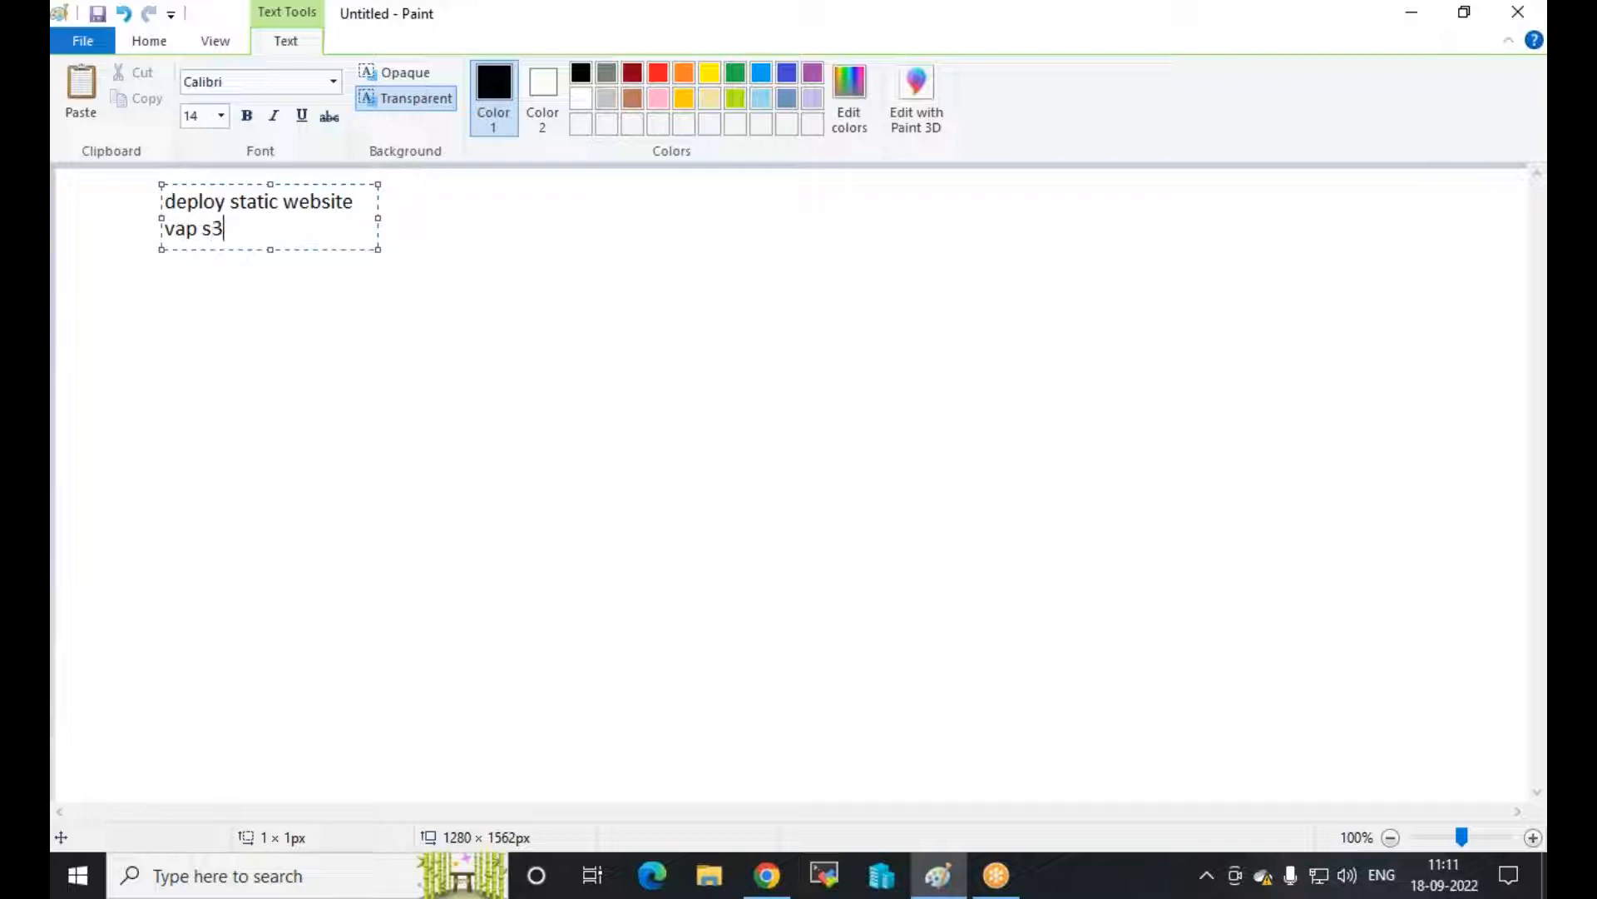
{"action": "mouse_move", "coordinate": [378, 218]}
{"action": "left_mouse_down"}
{"action": "mouse_move", "coordinate": [499, 236]}
{"action": "mouse_move", "coordinate": [658, 218]}
{"action": "left_mouse_up"}
{"action": "left_click", "coordinate": [390, 202]}
{"action": "key", "text": "BackSpace"}
{"action": "key", "text": "BackSpace"}
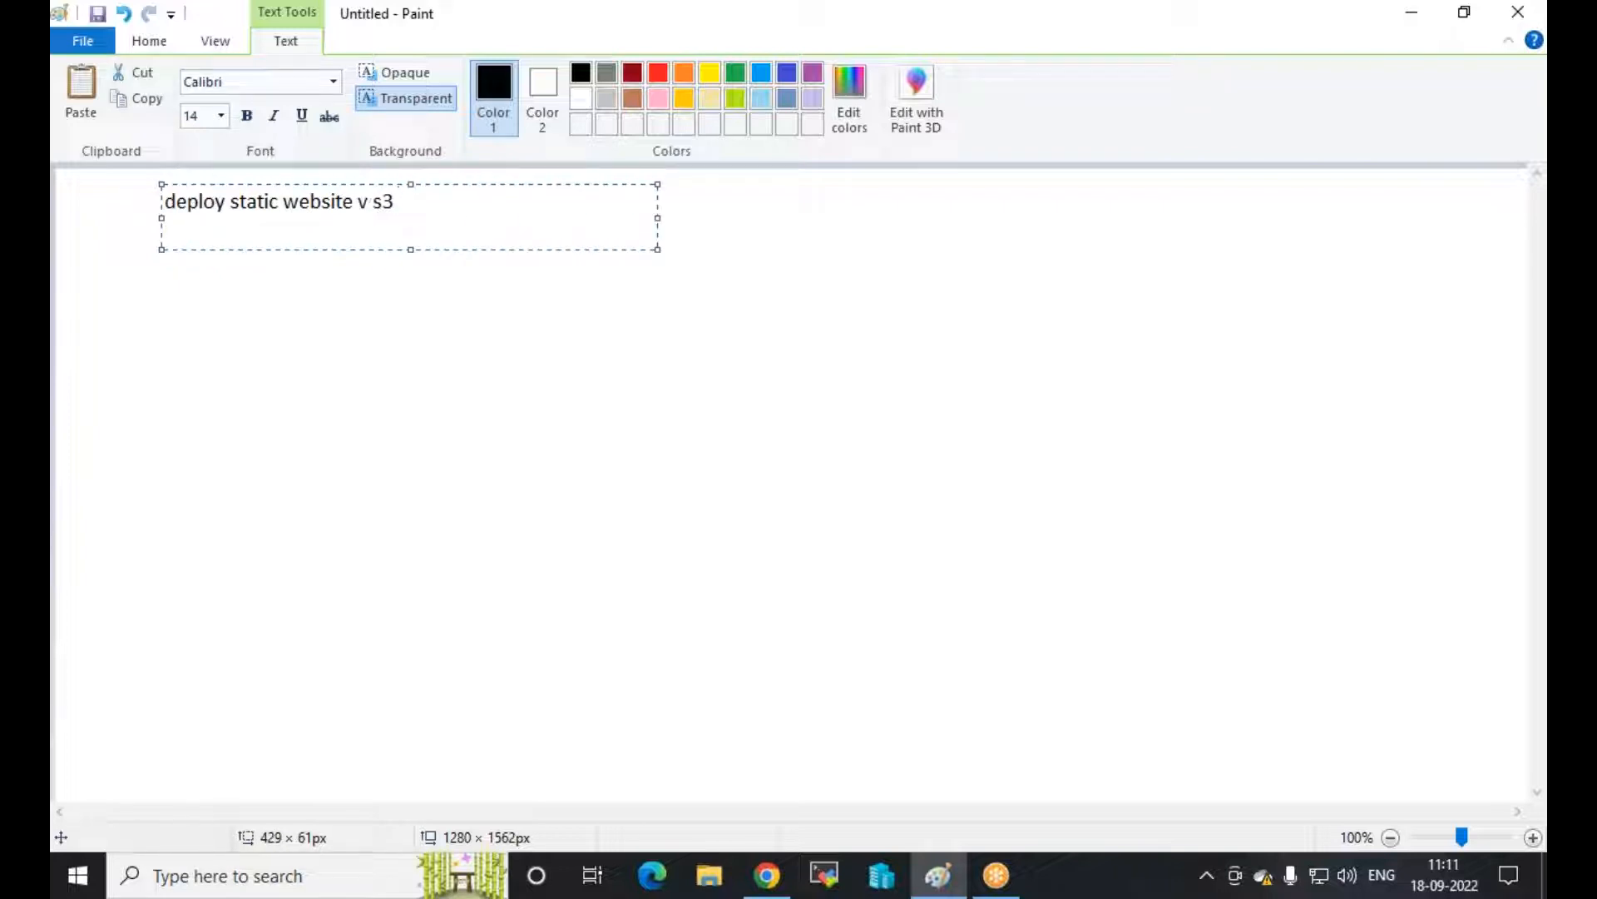
{"action": "type", "text": "ia"}
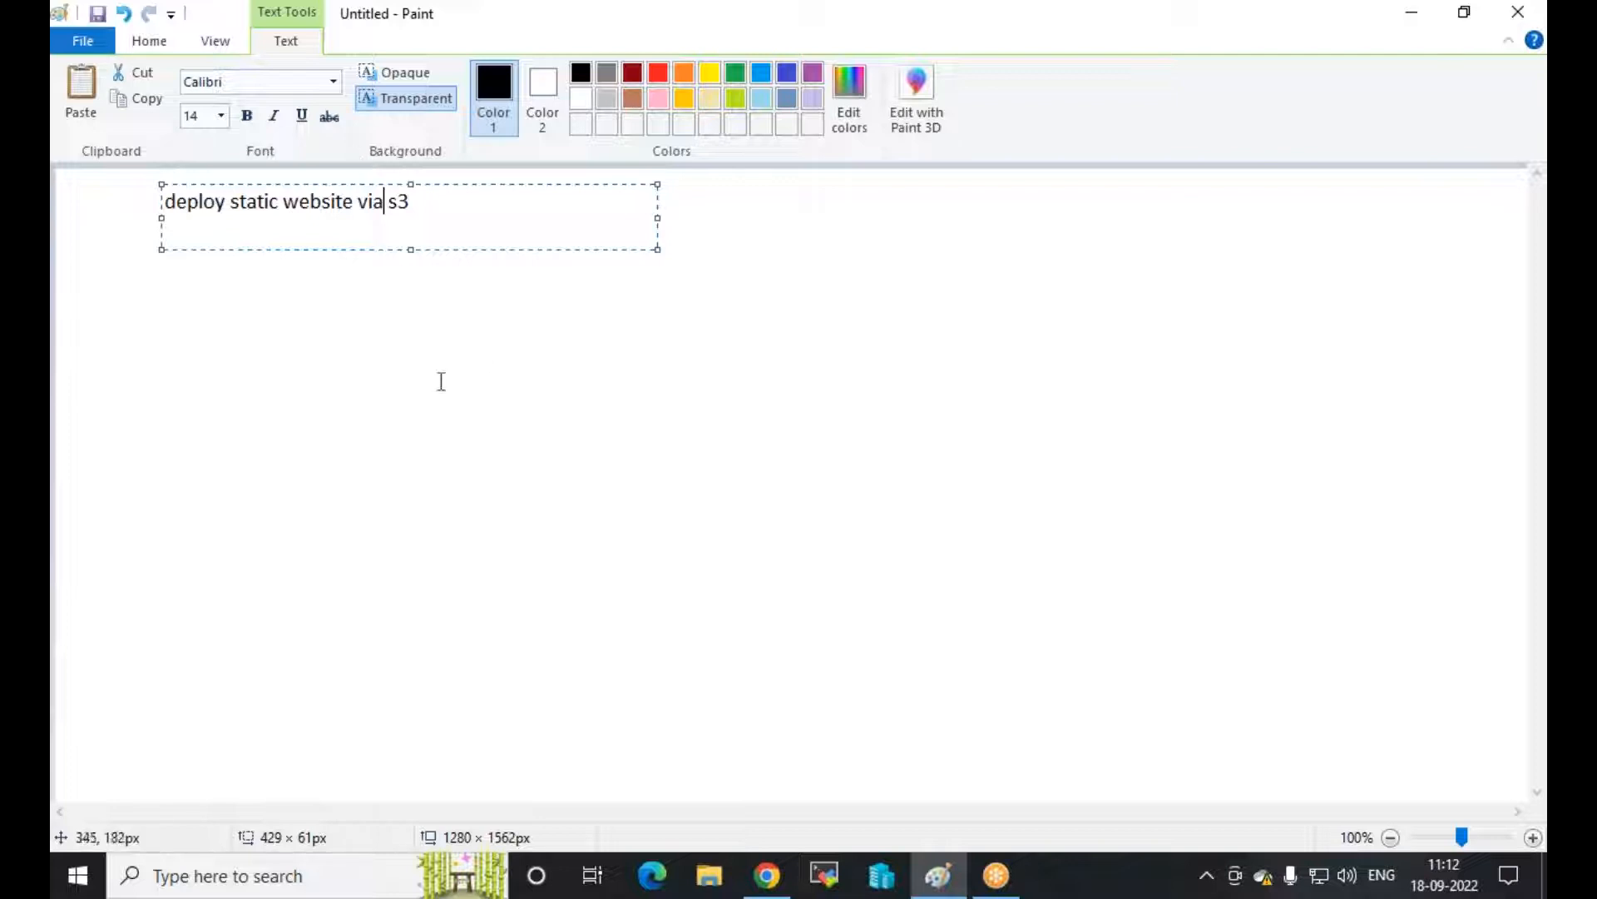
{"action": "left_click", "coordinate": [338, 300]}
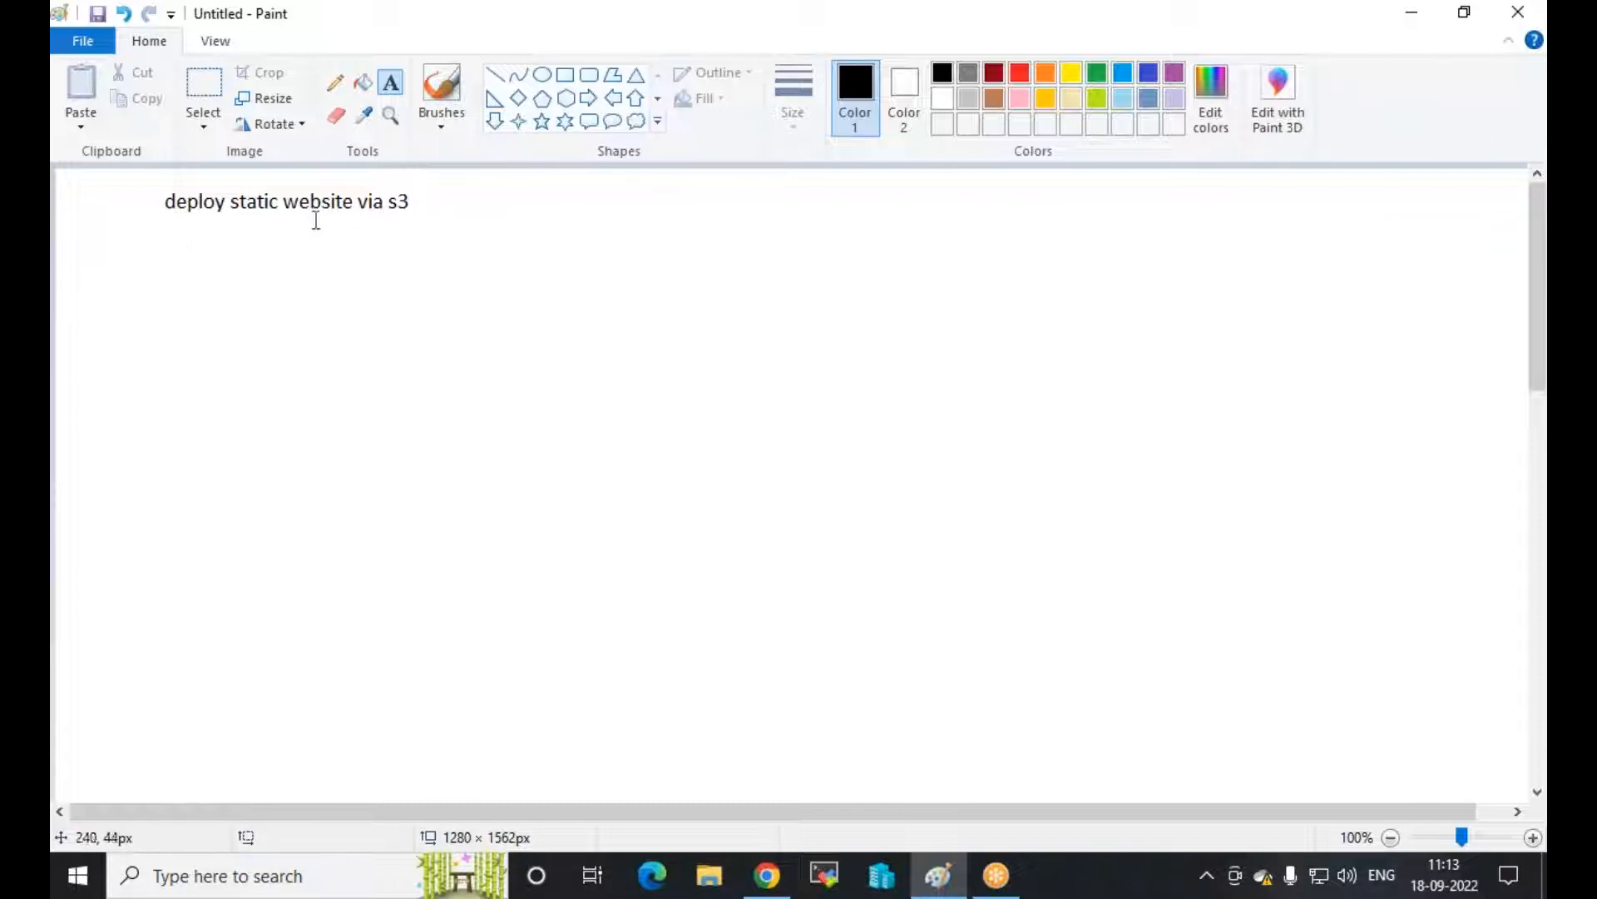
Add the text "enable Cloud trail" on the canvas beneath the static website note
{"action": "left_click", "coordinate": [167, 242]}
{"action": "type", "text": "enable "}
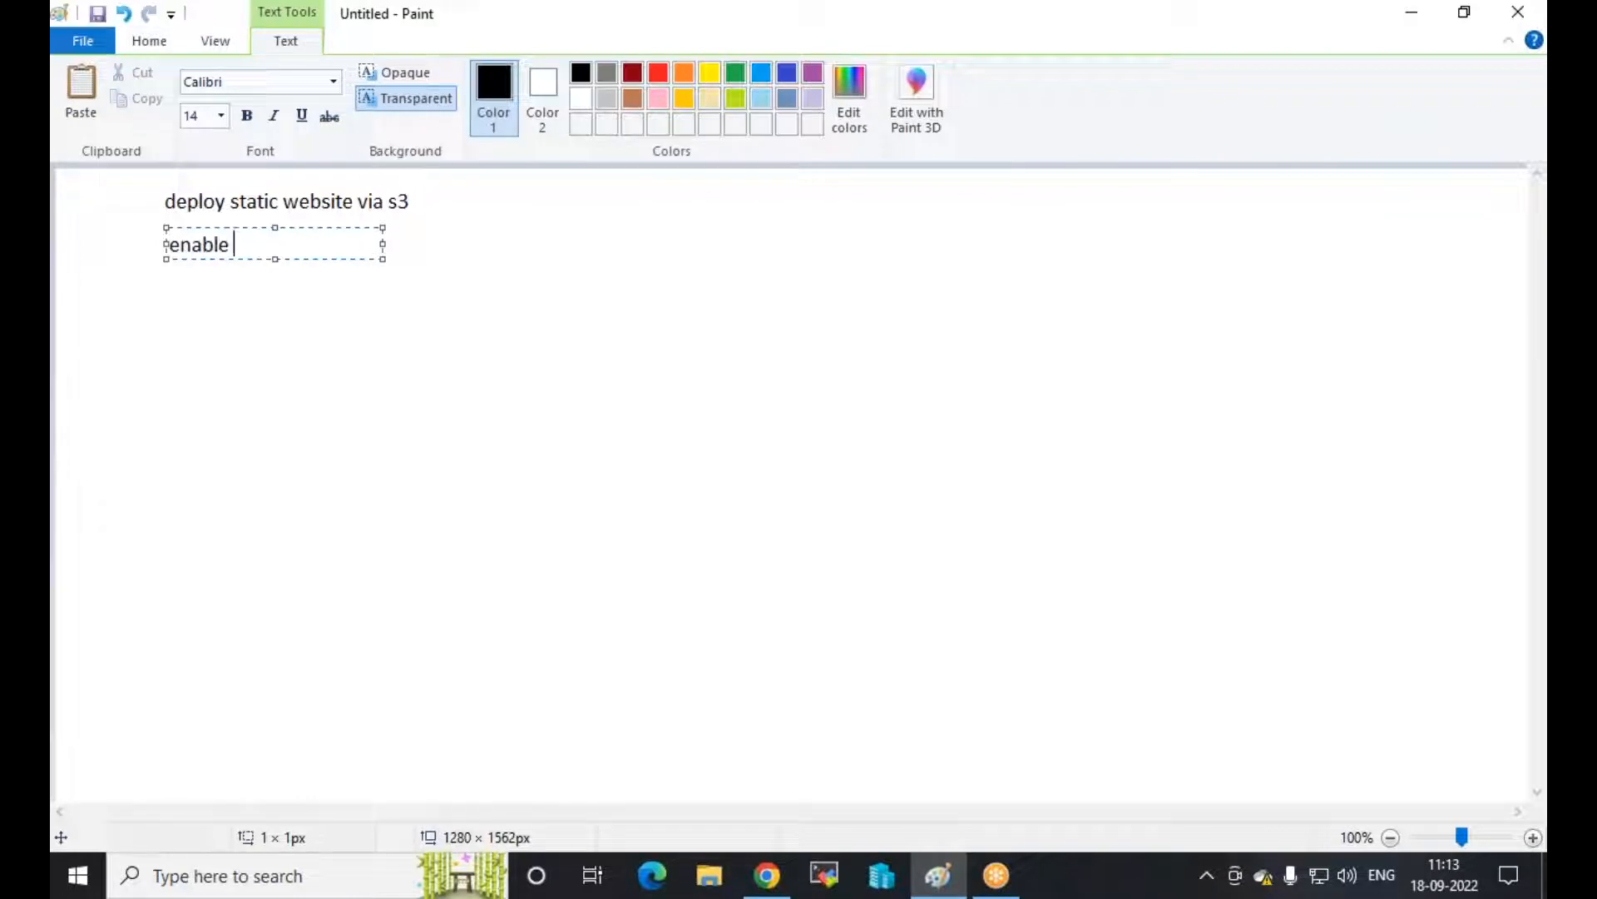
{"action": "type", "text": "Cloud trail"}
{"action": "left_click", "coordinate": [260, 334]}
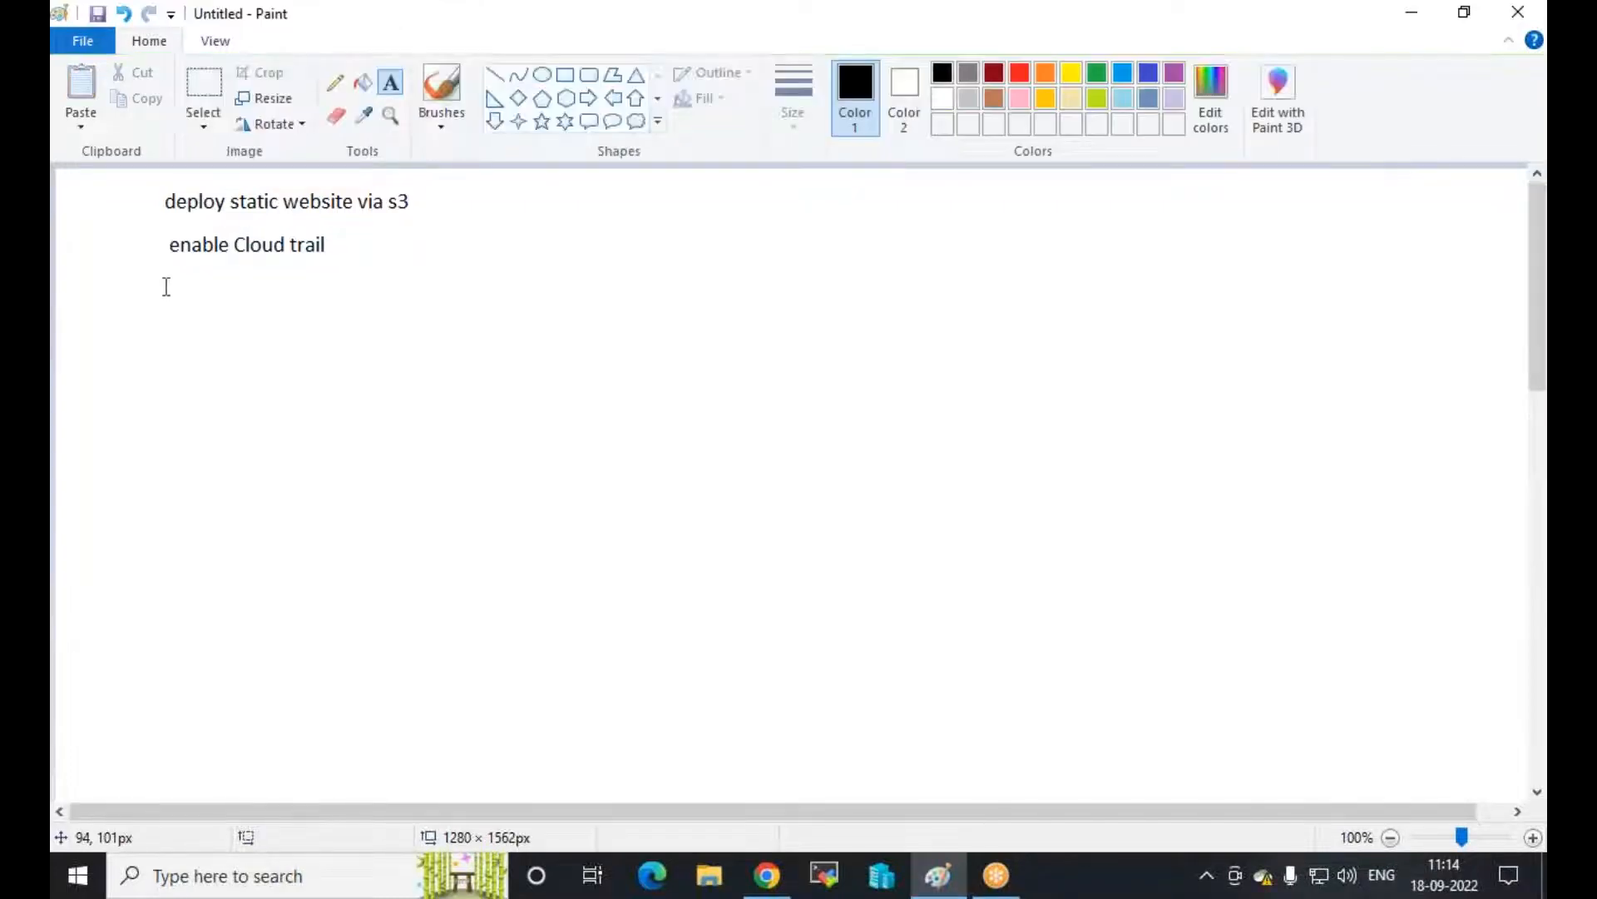
Start a text box beneath the Cloud trail note with "IAM USER" as its first line
{"action": "left_click", "coordinate": [167, 286]}
{"action": "type", "text": "IAM USEr"}
{"action": "key", "text": "BackSpace"}
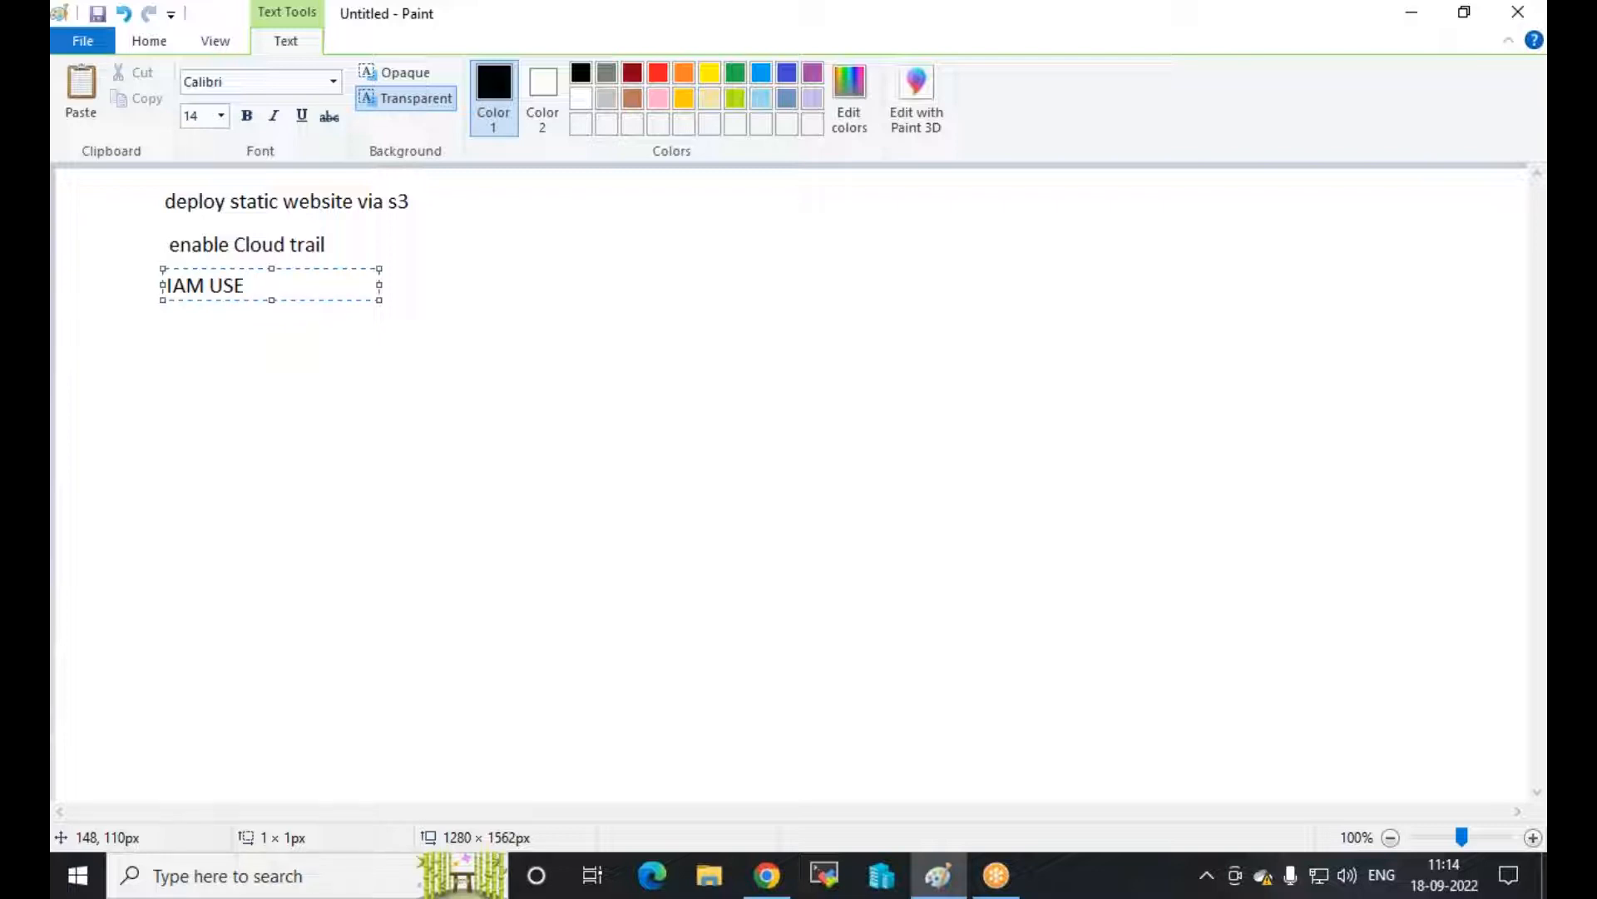
{"action": "type", "text": "R"}
{"action": "key", "text": "Return"}
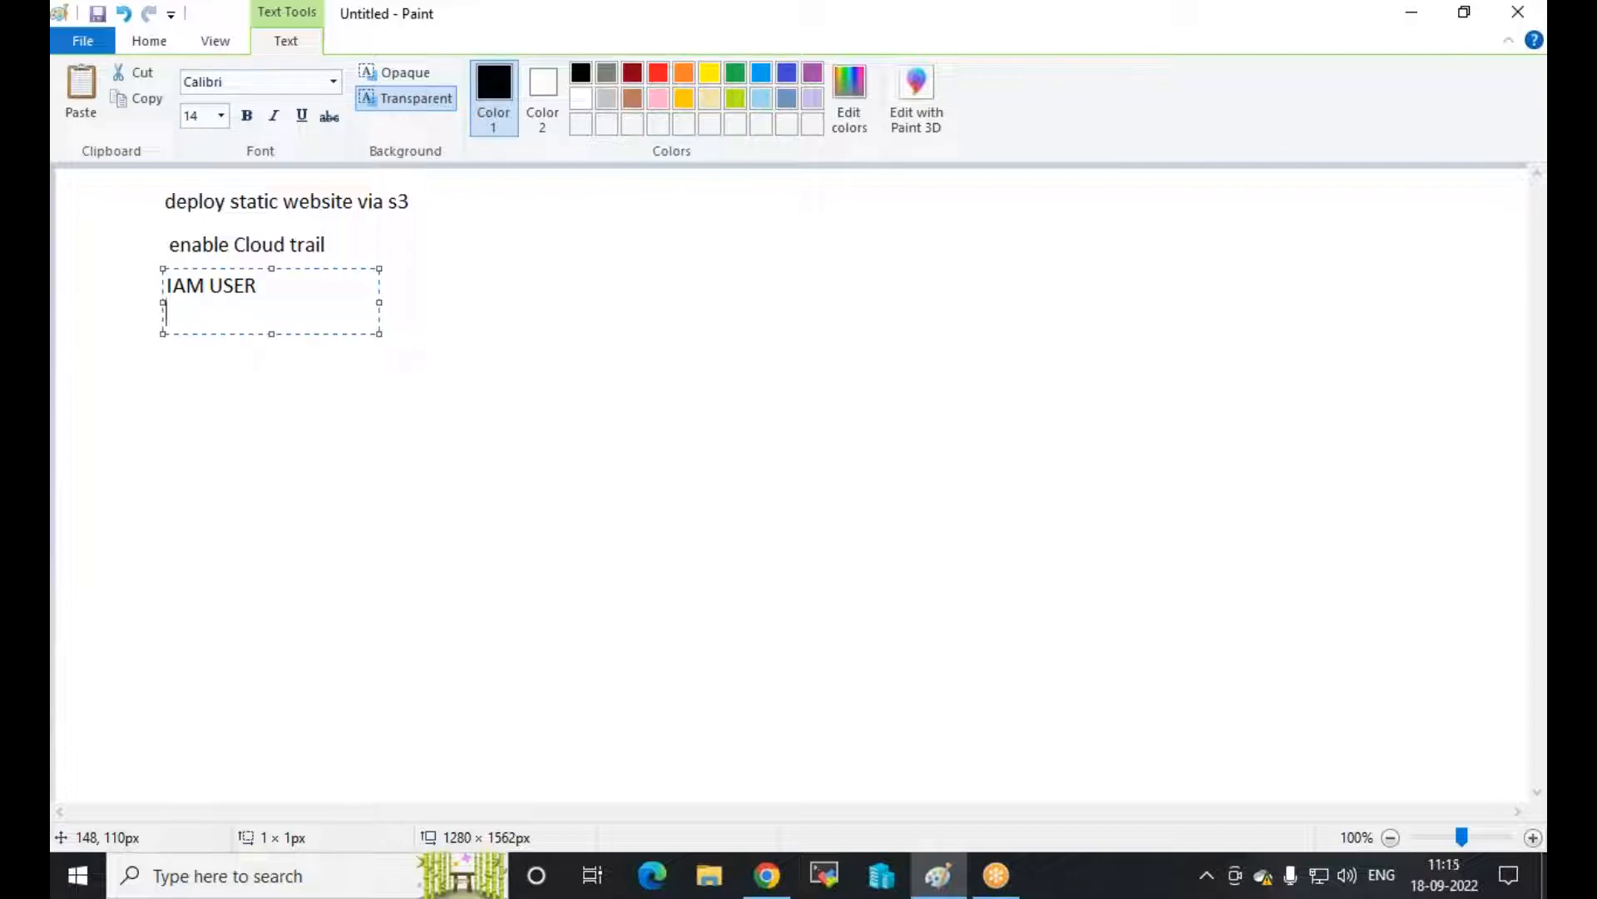
Add the line "Map s3 Drive with system" under IAM USER and widen the text box to keep it on one line
{"action": "type", "text": "Map s3 srive with"}
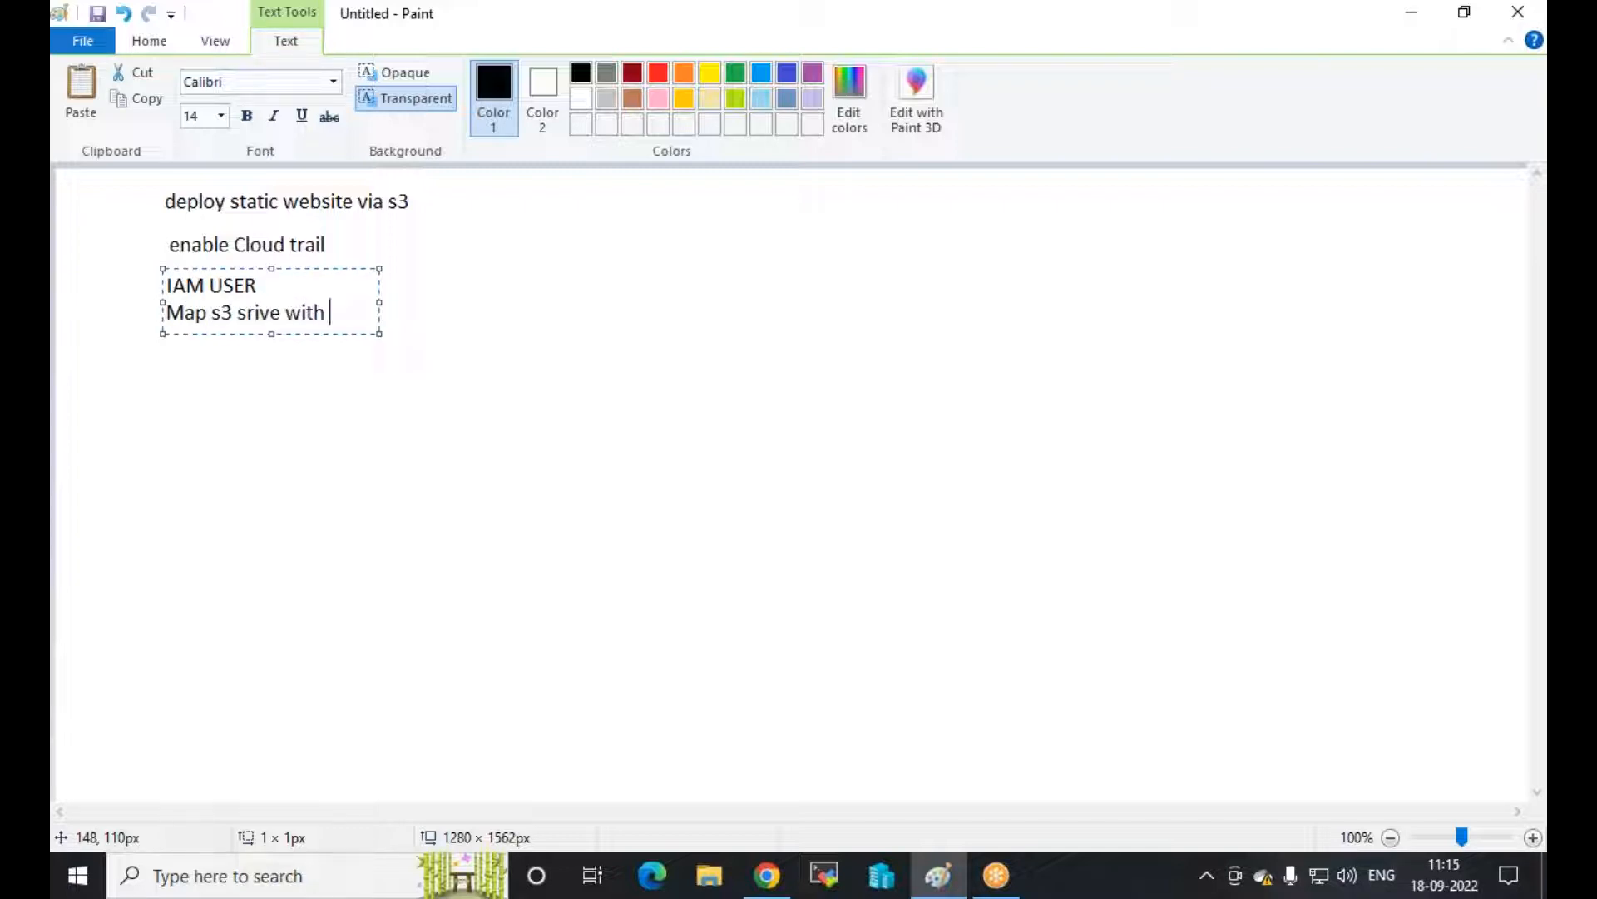
{"action": "type", "text": " system"}
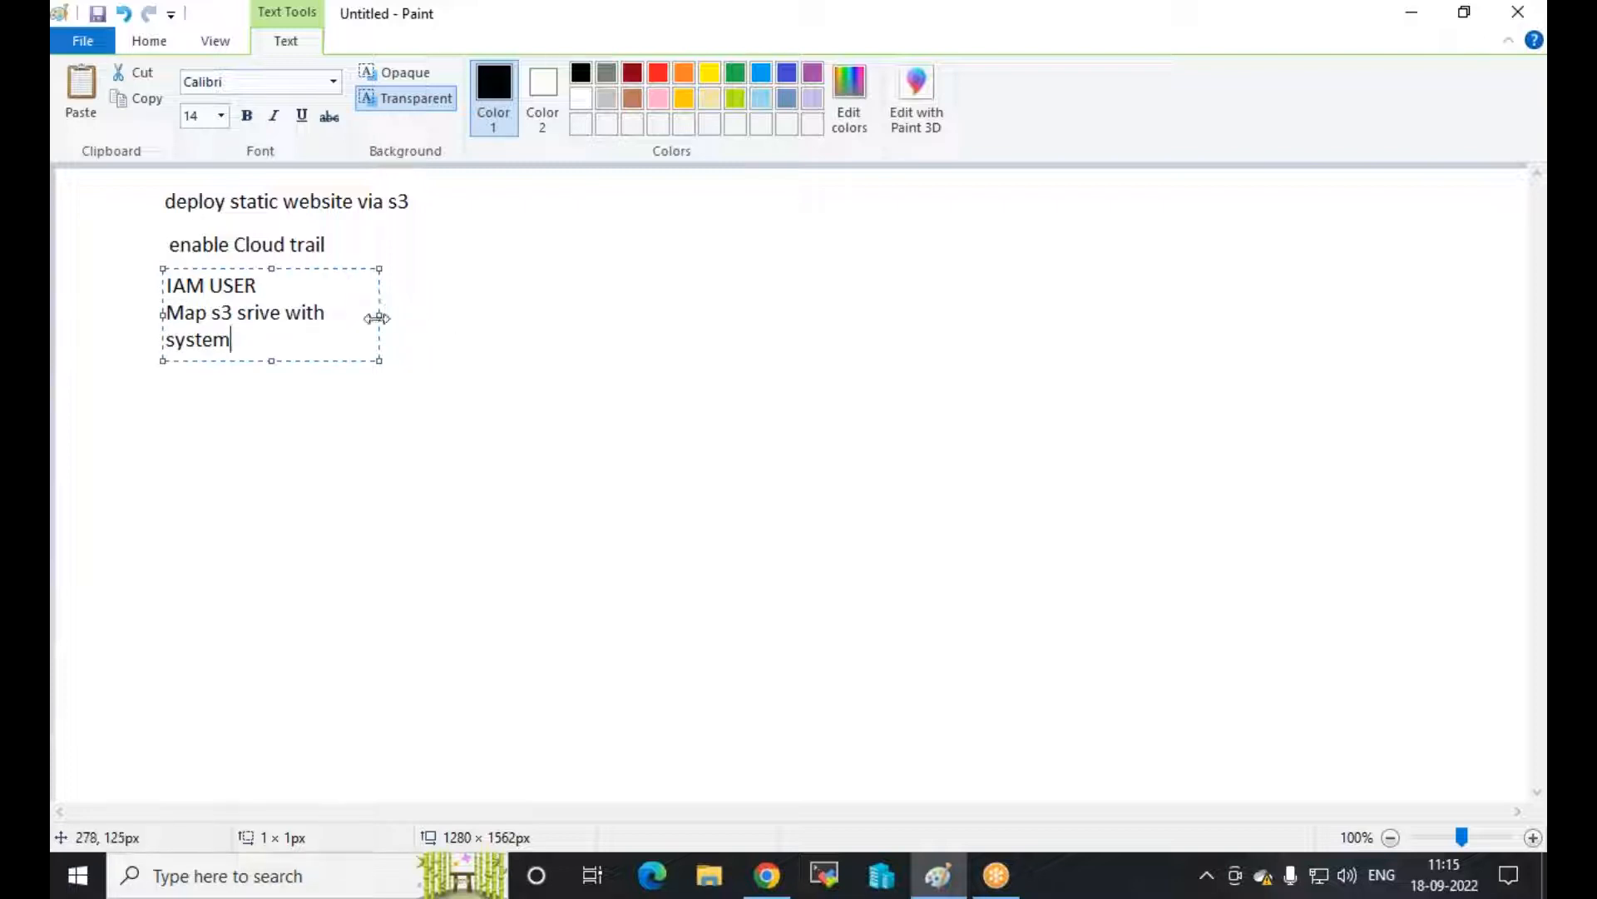
{"action": "left_click_drag", "start_coordinate": [378, 316], "coordinate": [517, 315]}
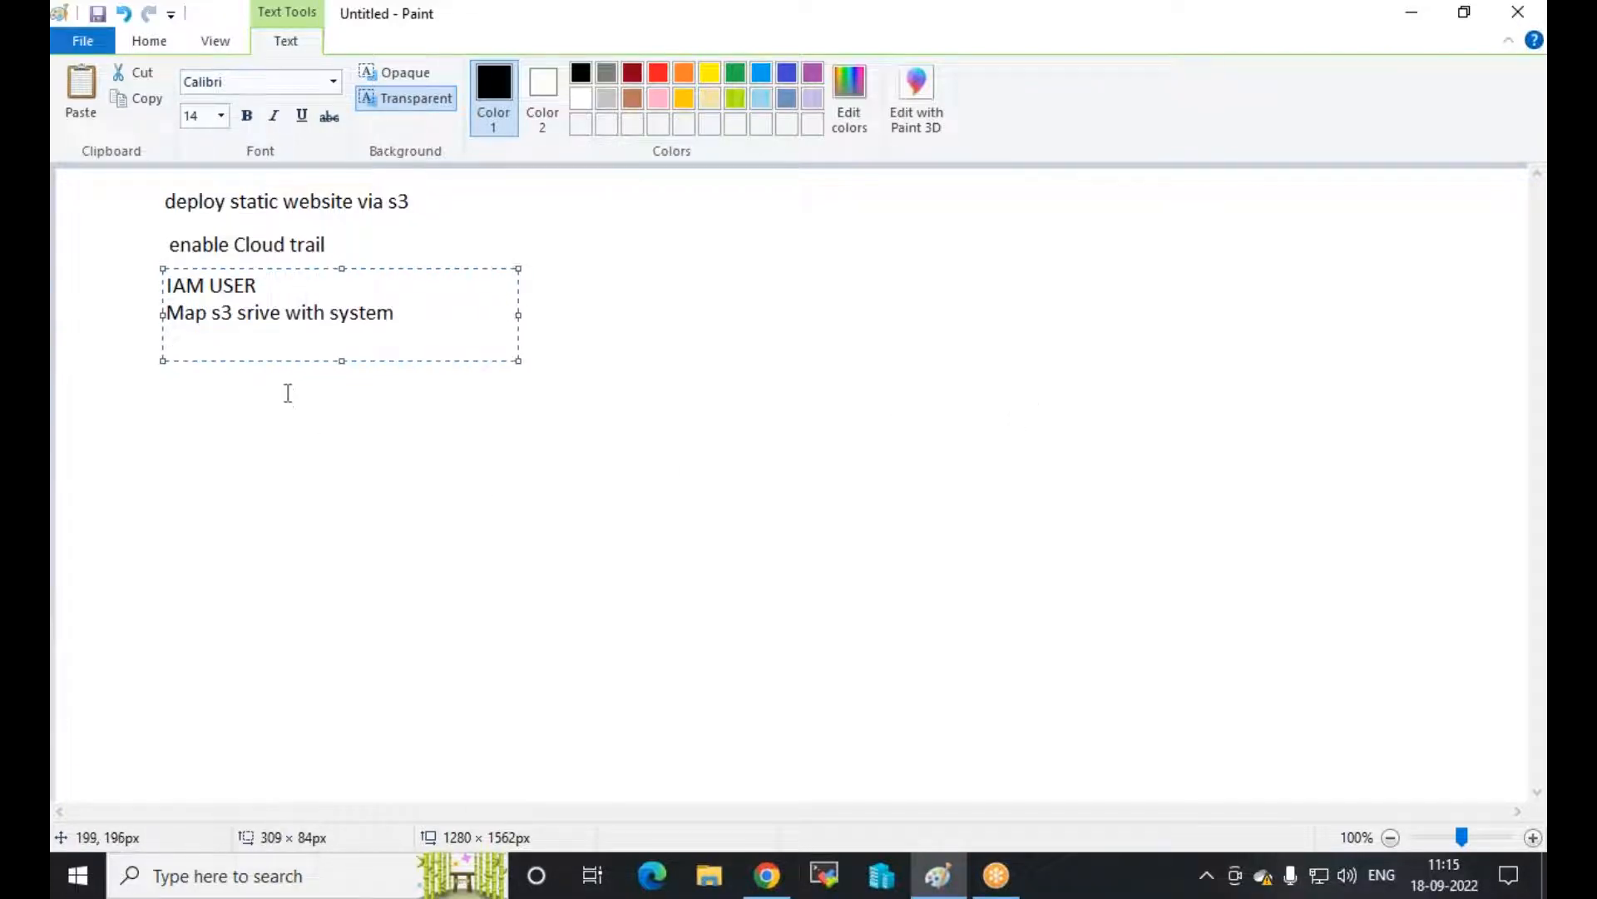
{"action": "left_click", "coordinate": [238, 314]}
{"action": "key", "text": "Delete"}
{"action": "type", "text": "D"}
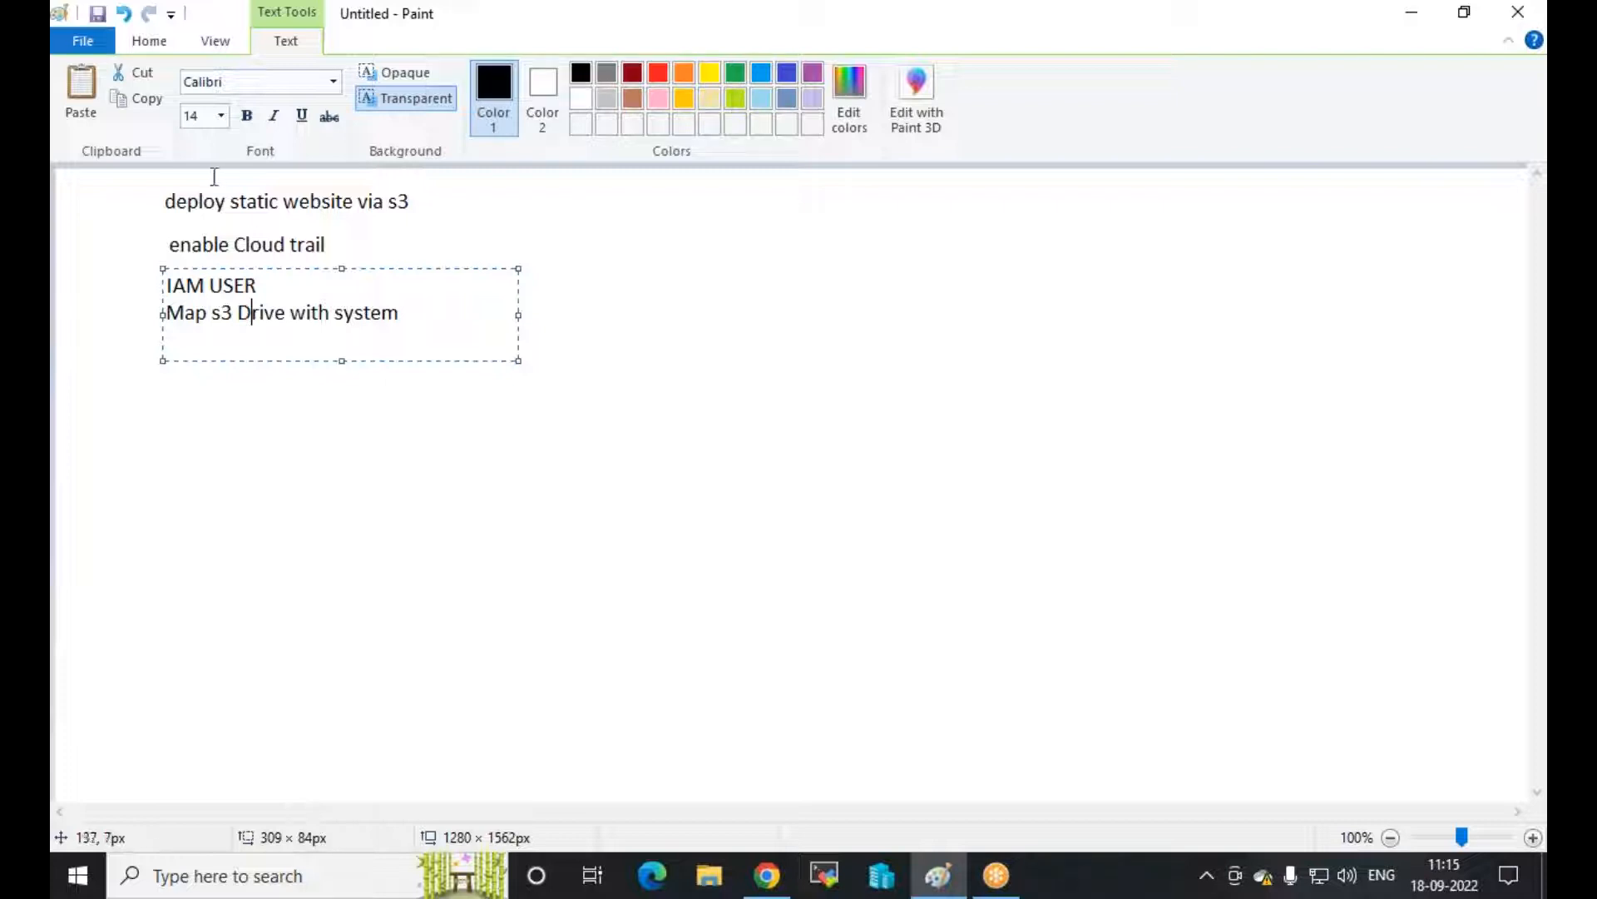
{"action": "left_click", "coordinate": [956, 463]}
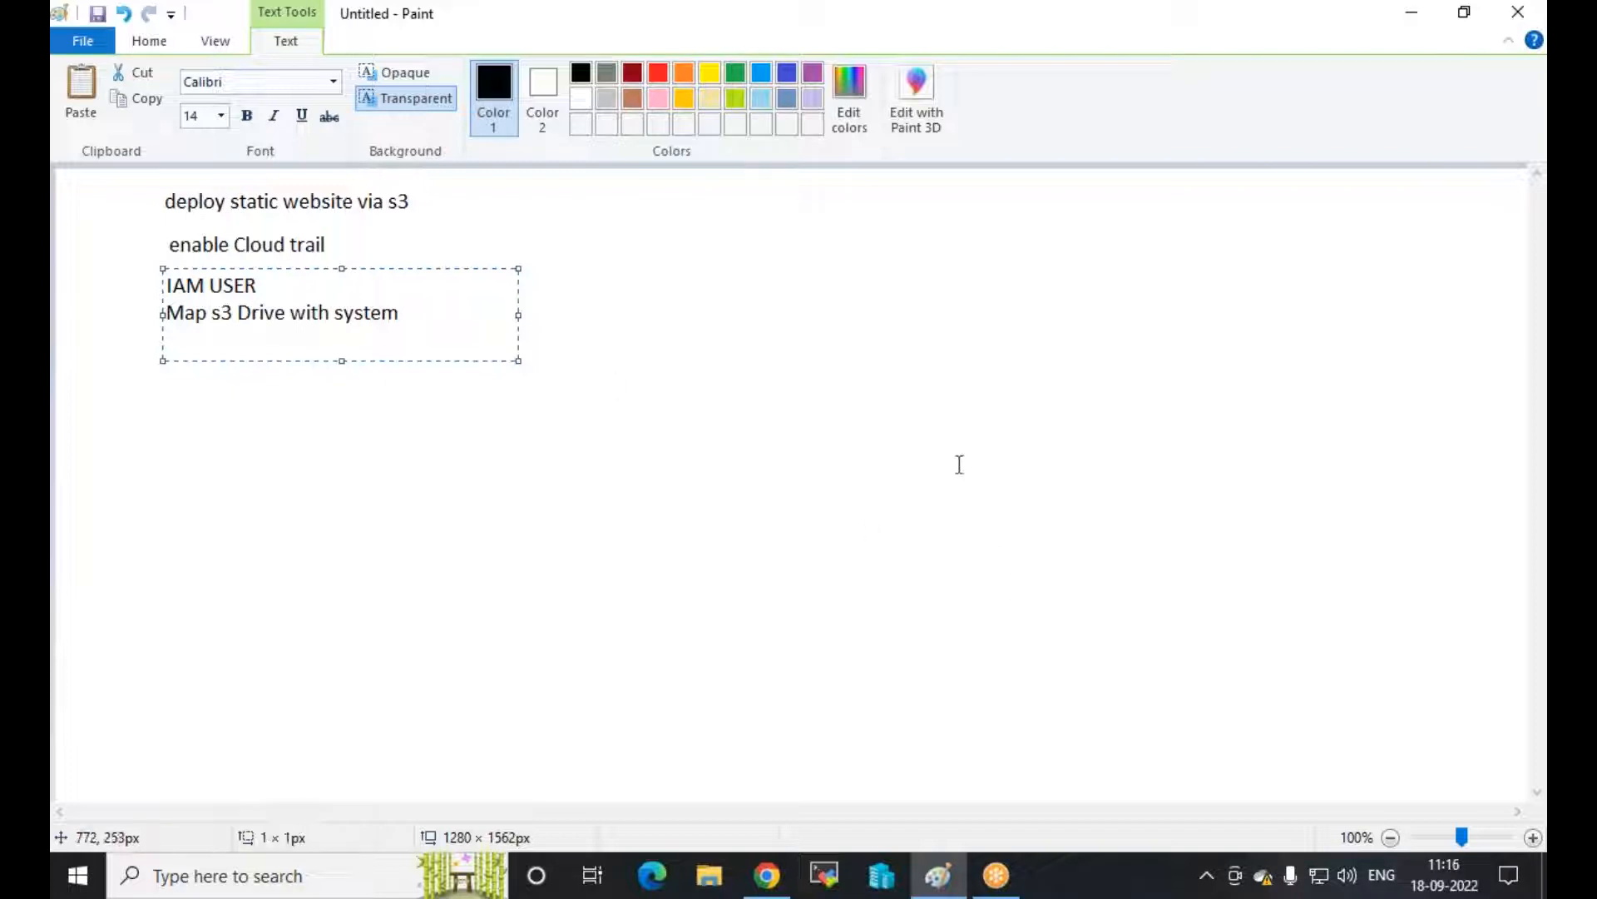
{"action": "left_click", "coordinate": [567, 264]}
{"action": "left_click", "coordinate": [456, 489]}
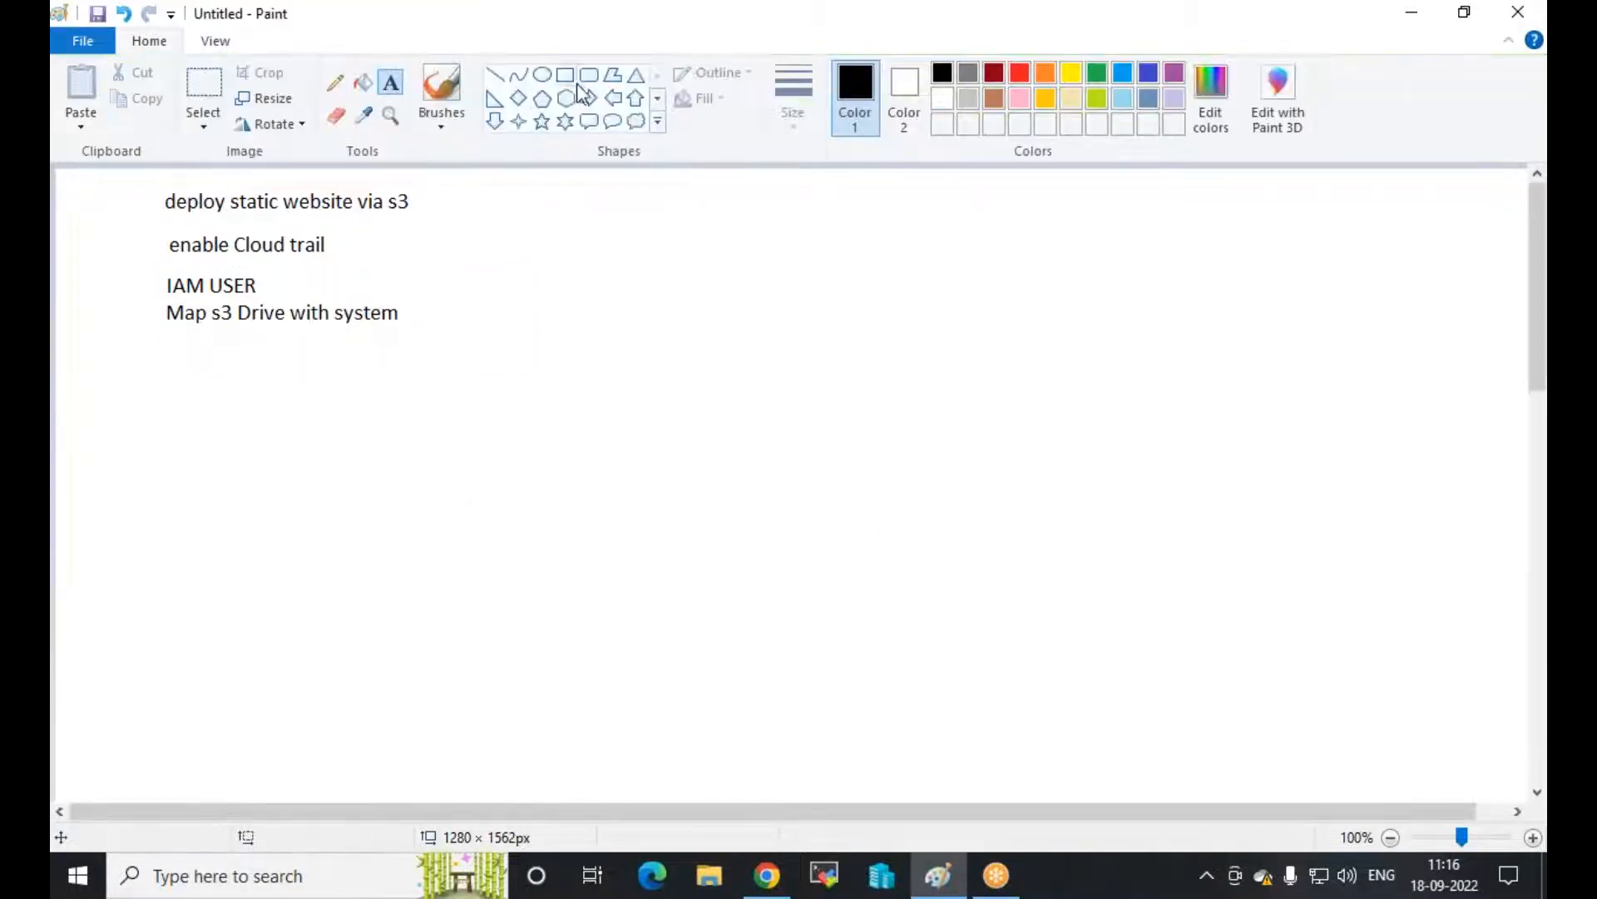
Draw a bucket's rim as an ellipse about 153 × 68 px beside the notes, and a smaller ellipse below it as the base
{"action": "left_click", "coordinate": [541, 74]}
{"action": "mouse_move", "coordinate": [478, 232]}
{"action": "left_mouse_down"}
{"action": "mouse_move", "coordinate": [627, 239]}
{"action": "mouse_move", "coordinate": [659, 310]}
{"action": "left_mouse_up"}
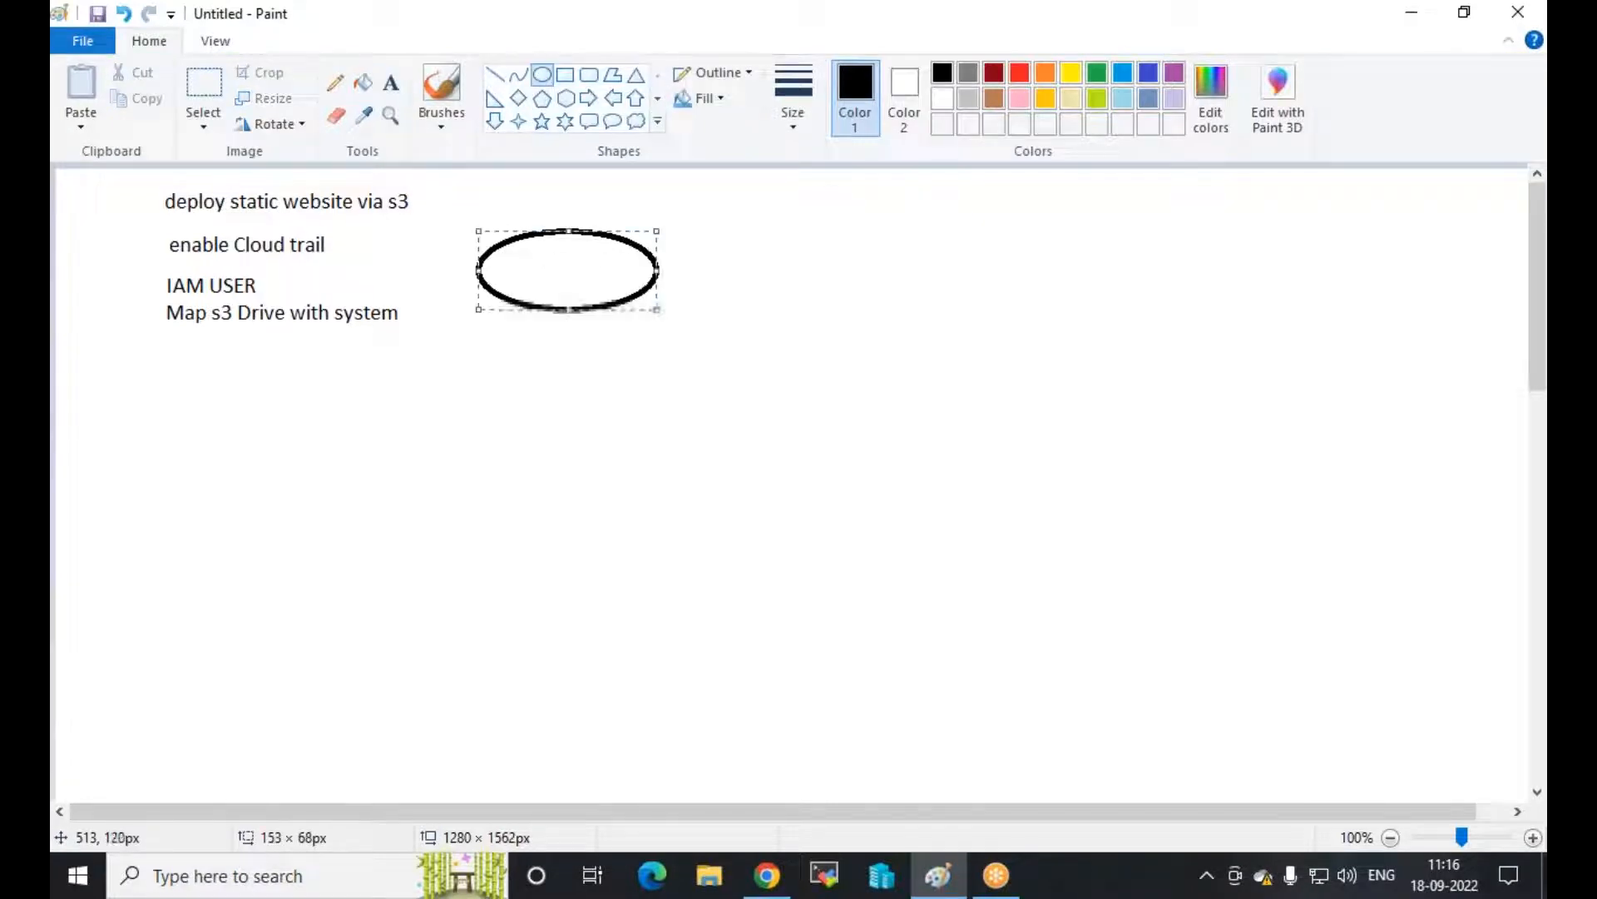
{"action": "left_click_drag", "start_coordinate": [504, 460], "coordinate": [641, 521]}
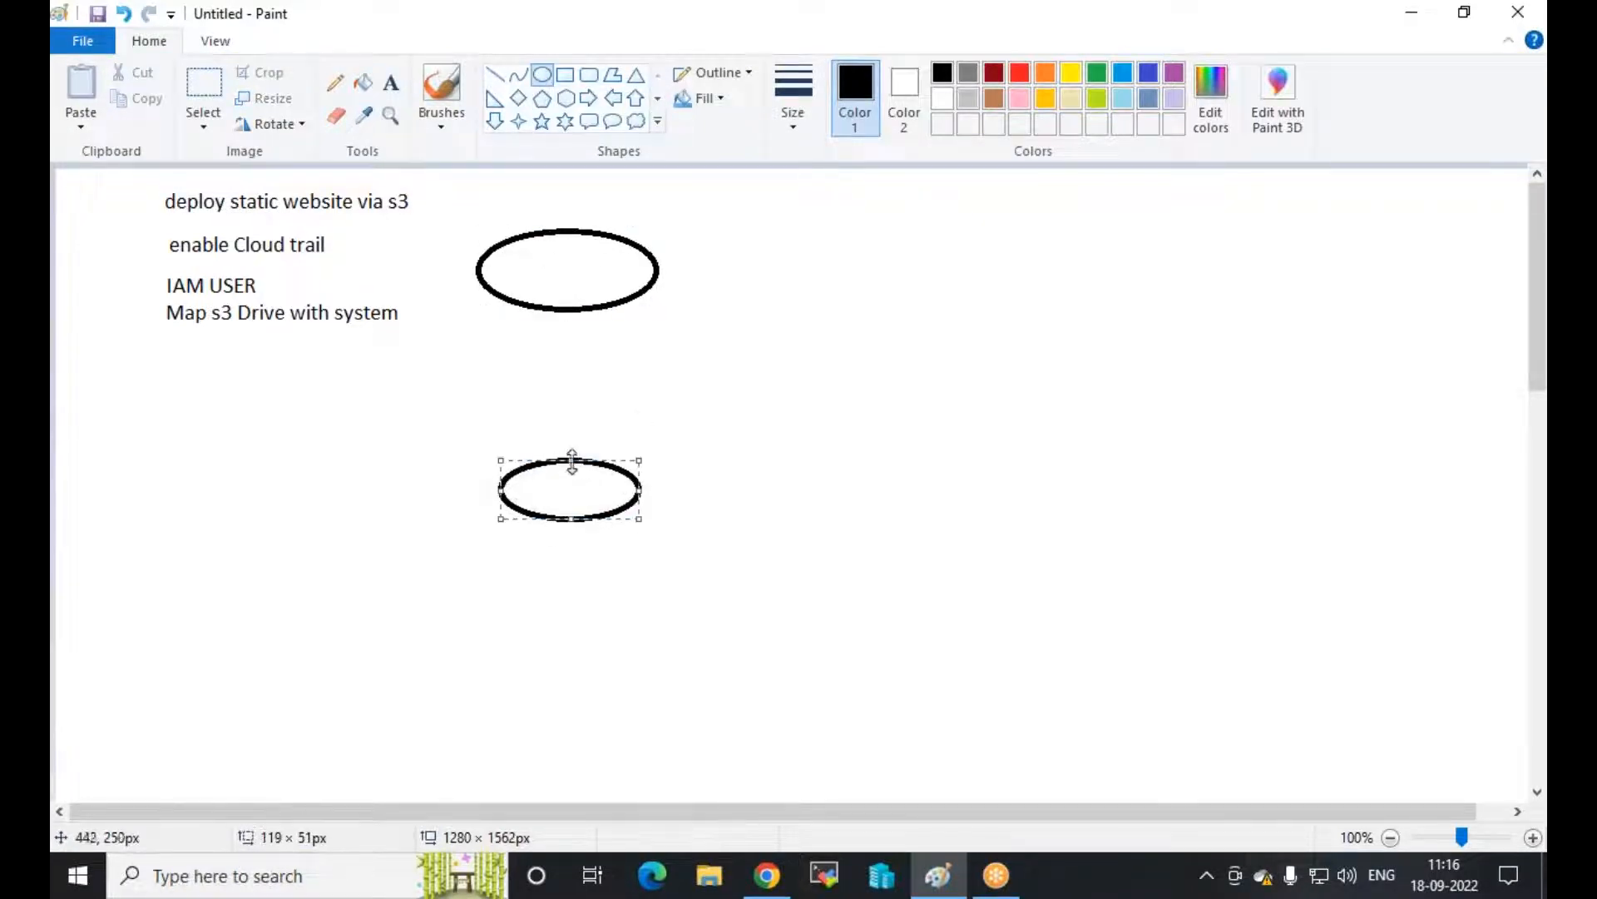
{"action": "left_click_drag", "start_coordinate": [569, 457], "coordinate": [564, 462]}
{"action": "left_click", "coordinate": [445, 432]}
Join the two ellipses with a slanted straight line on each side to form the bucket's walls
{"action": "left_click", "coordinate": [494, 74]}
{"action": "left_click_drag", "start_coordinate": [480, 267], "coordinate": [500, 495]}
{"action": "left_click_drag", "start_coordinate": [657, 271], "coordinate": [639, 500]}
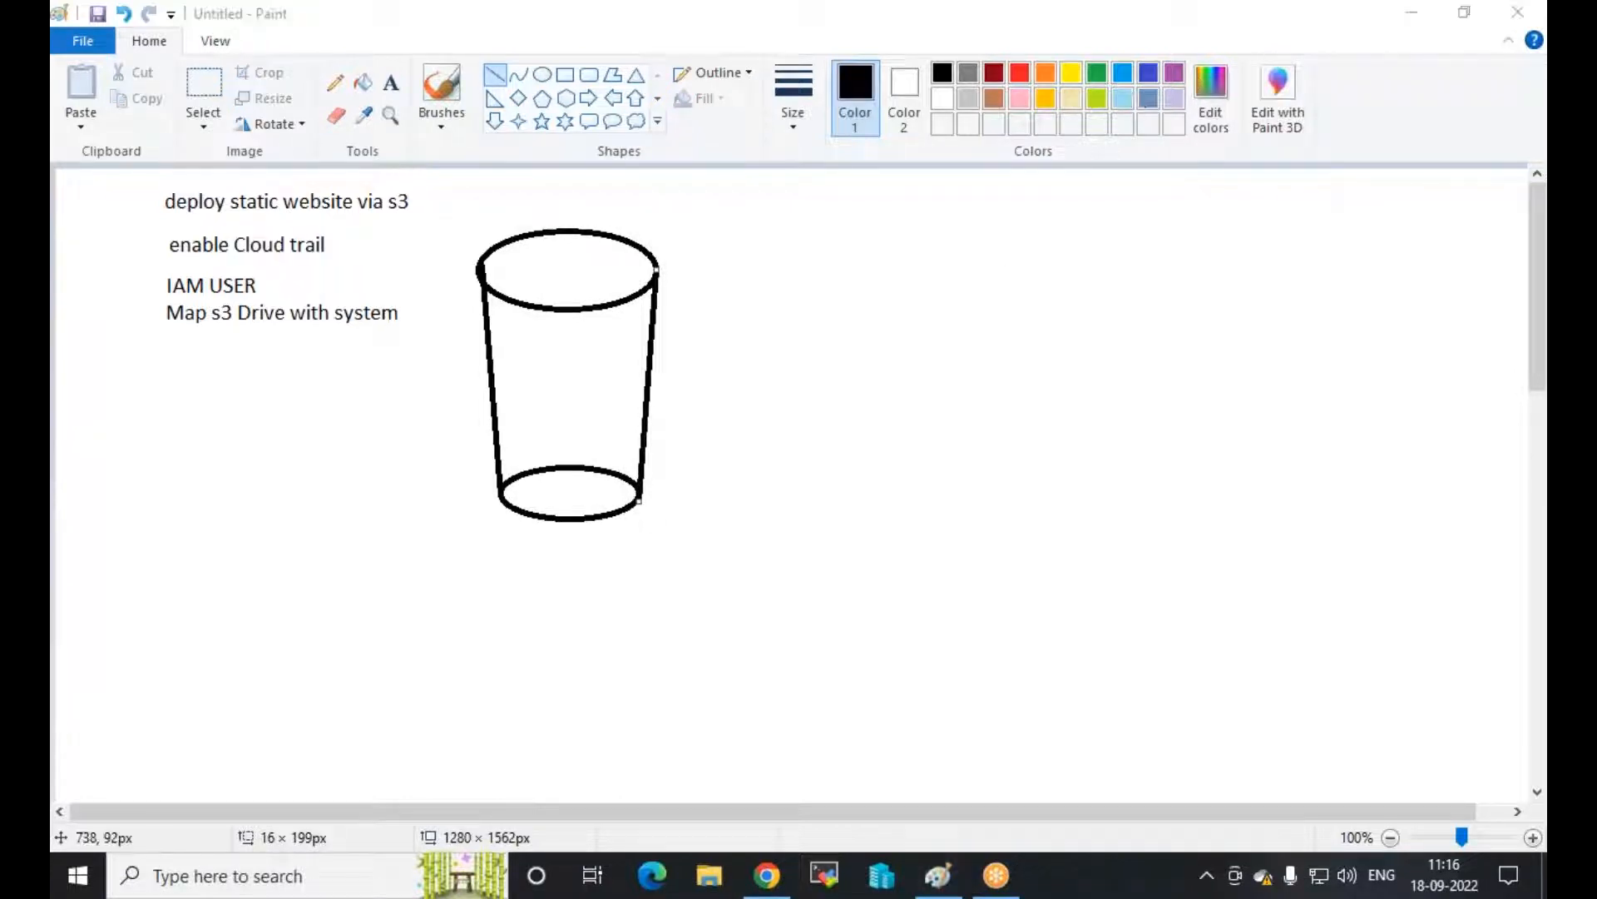
{"action": "left_click", "coordinate": [915, 275]}
Draw a hexagon to the right of the bucket and label it "xyz.com" inside
{"action": "left_click", "coordinate": [566, 99]}
{"action": "mouse_move", "coordinate": [948, 283]}
{"action": "left_mouse_down"}
{"action": "mouse_move", "coordinate": [1068, 457]}
{"action": "mouse_move", "coordinate": [1107, 452]}
{"action": "left_mouse_up"}
{"action": "left_click", "coordinate": [1326, 314]}
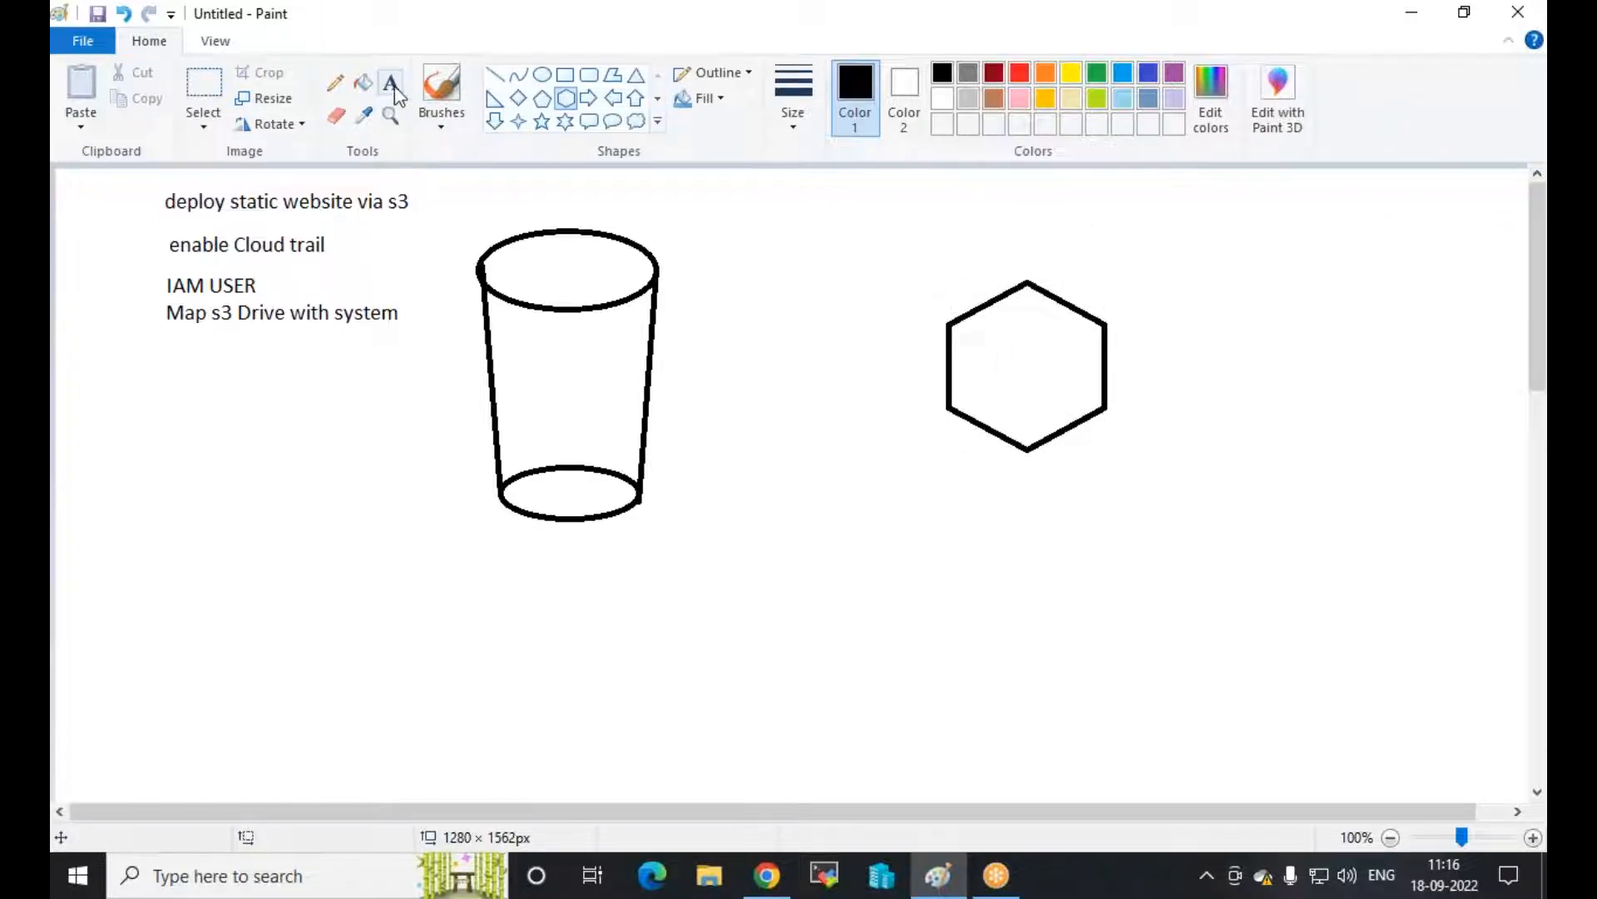
{"action": "left_click", "coordinate": [391, 84]}
{"action": "left_click", "coordinate": [968, 329]}
{"action": "type", "text": "xyz.com"}
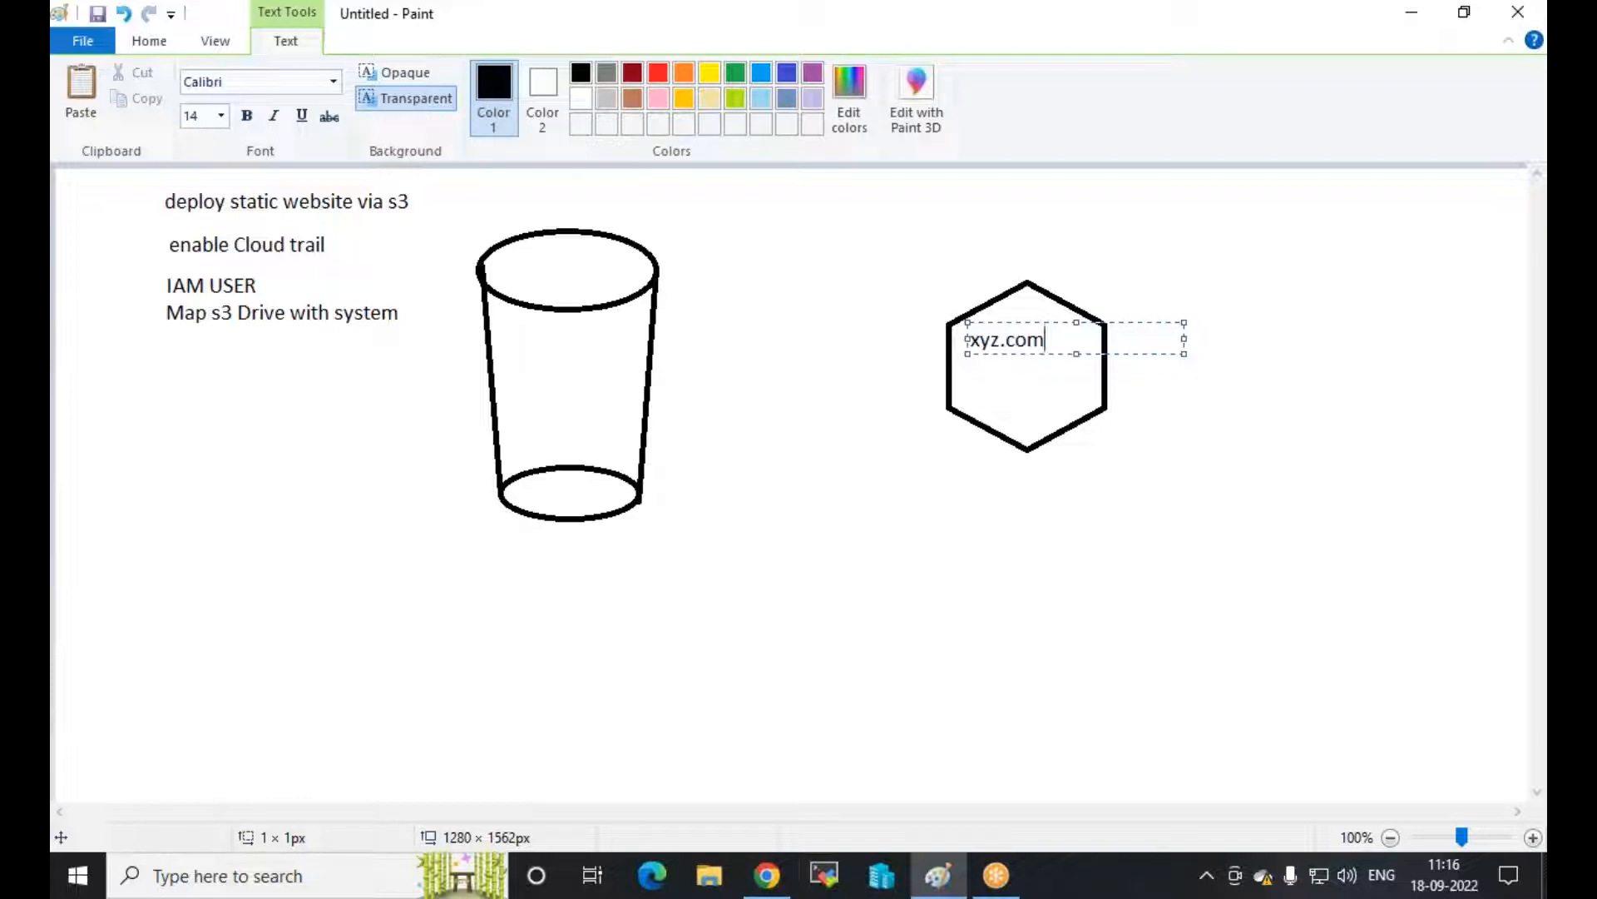
{"action": "left_click", "coordinate": [974, 427]}
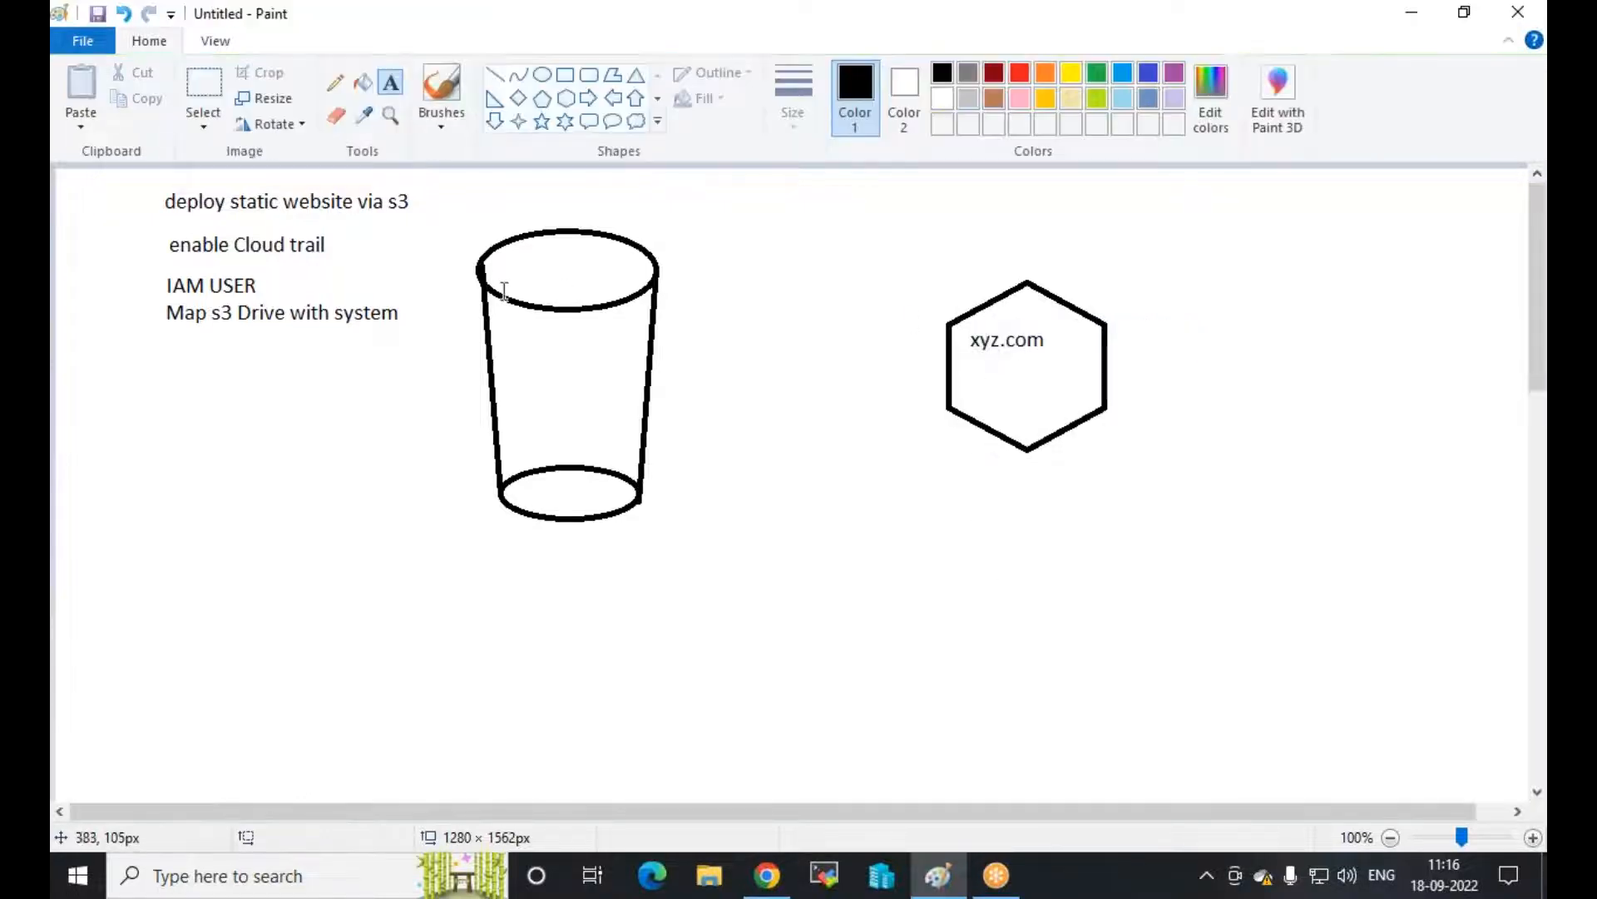
Label the bucket "xyz.com" inside its rim ellipse
{"action": "left_click", "coordinate": [509, 267]}
{"action": "type", "text": "xyz"}
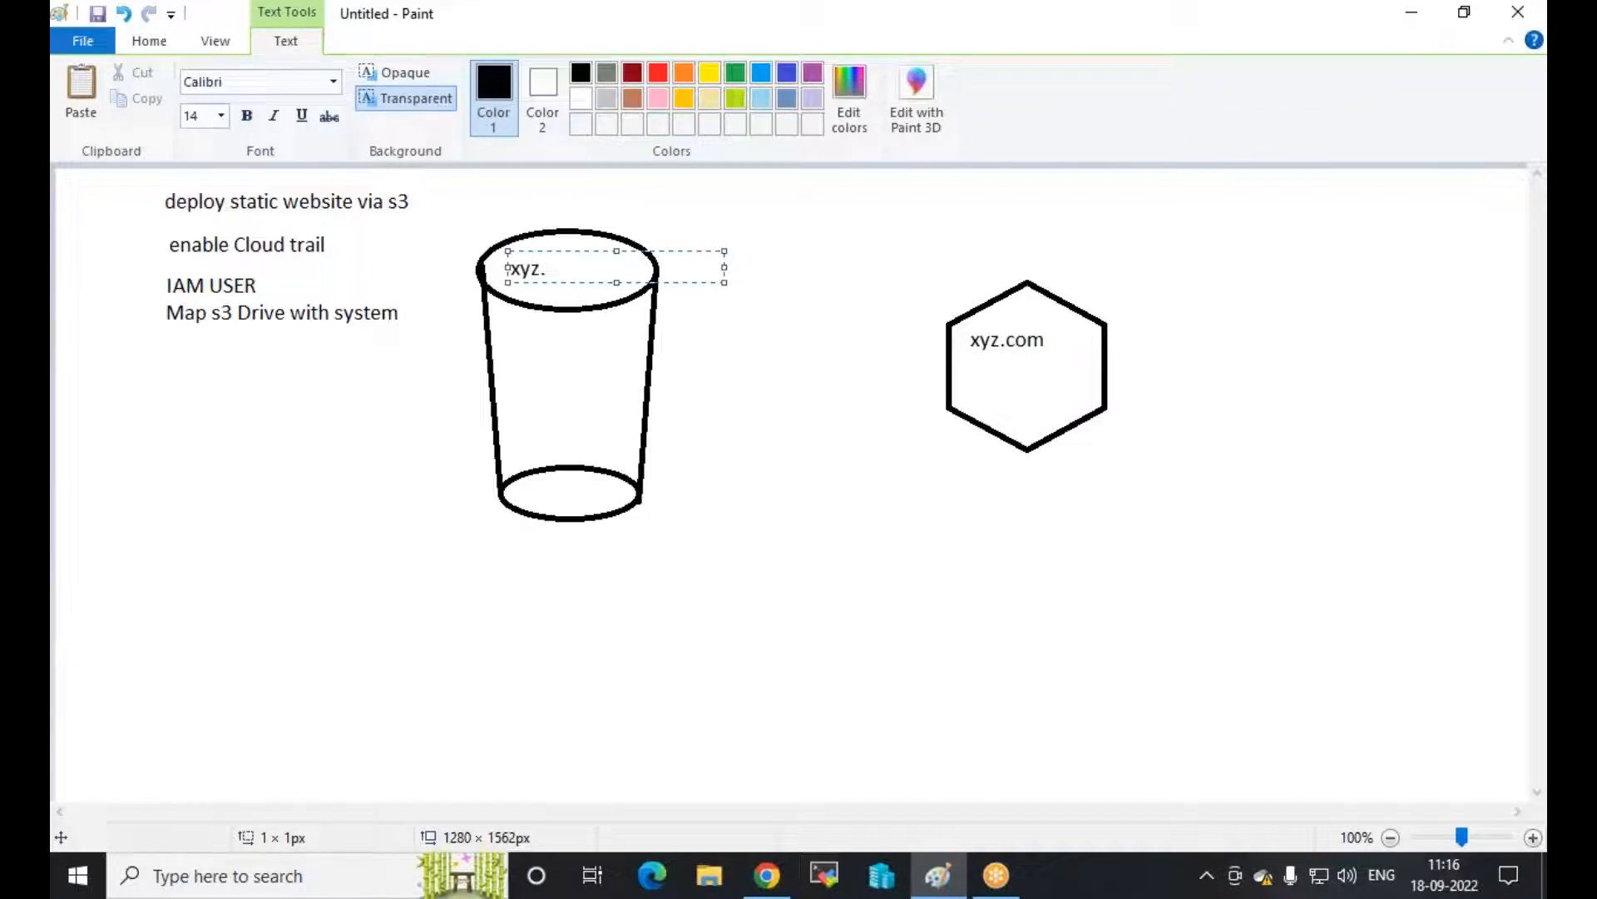
{"action": "type", "text": ".com"}
{"action": "key", "text": "BackSpace"}
{"action": "type", "text": "m"}
{"action": "left_click", "coordinate": [845, 509]}
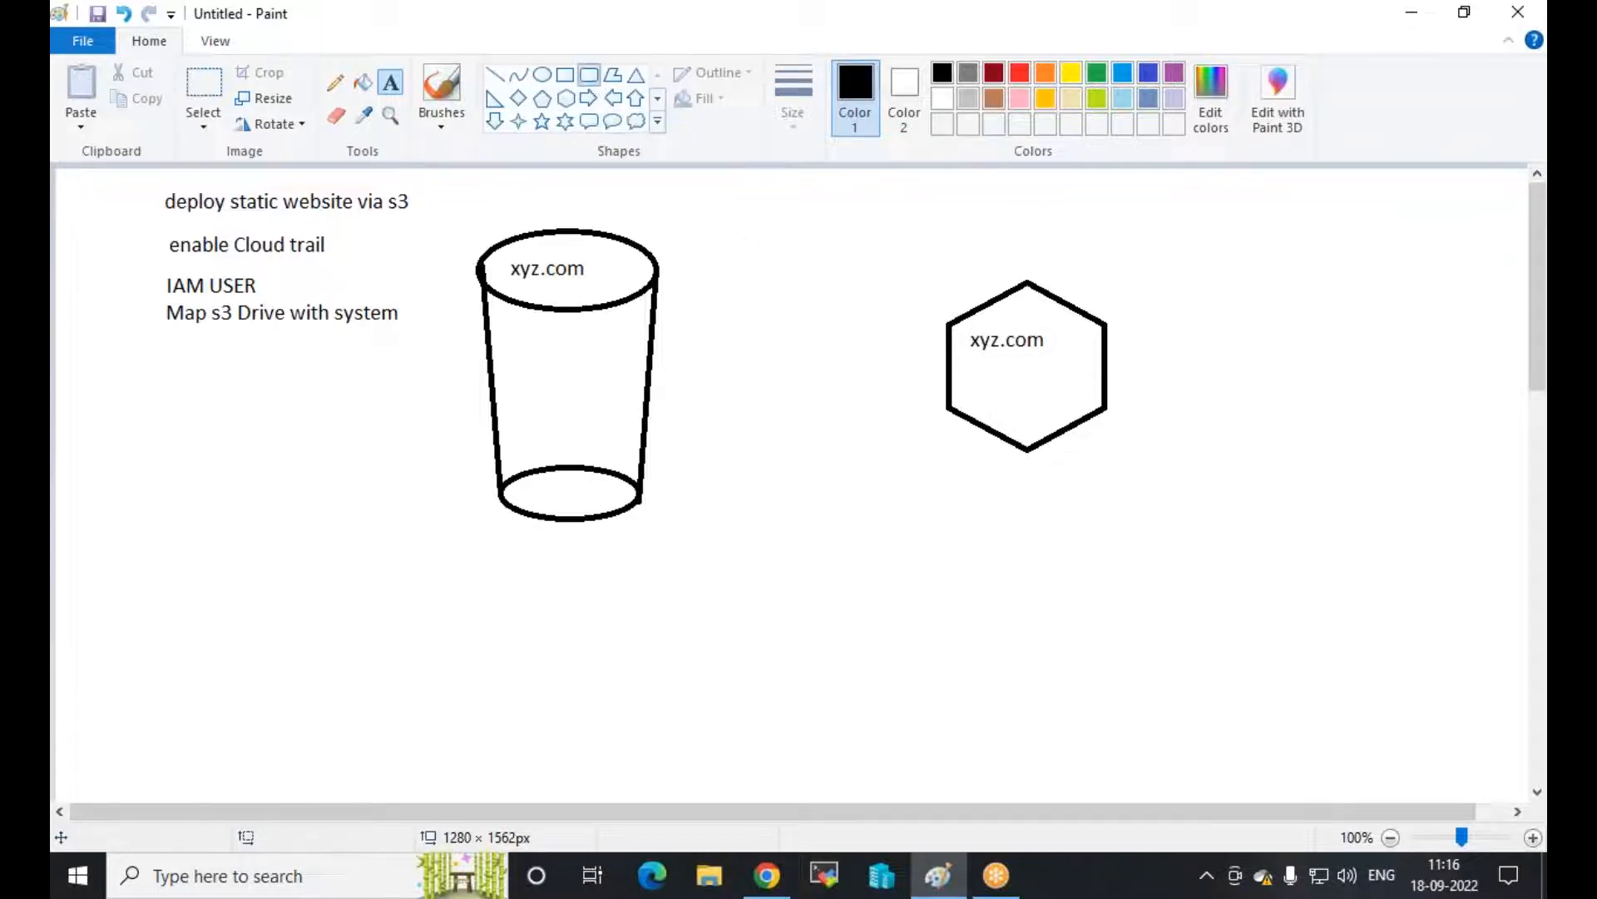
Draw a second hexagon about 144 × 144 px, below and between the bucket and first hexagon, and label it "Route 53"
{"action": "left_click", "coordinate": [589, 74]}
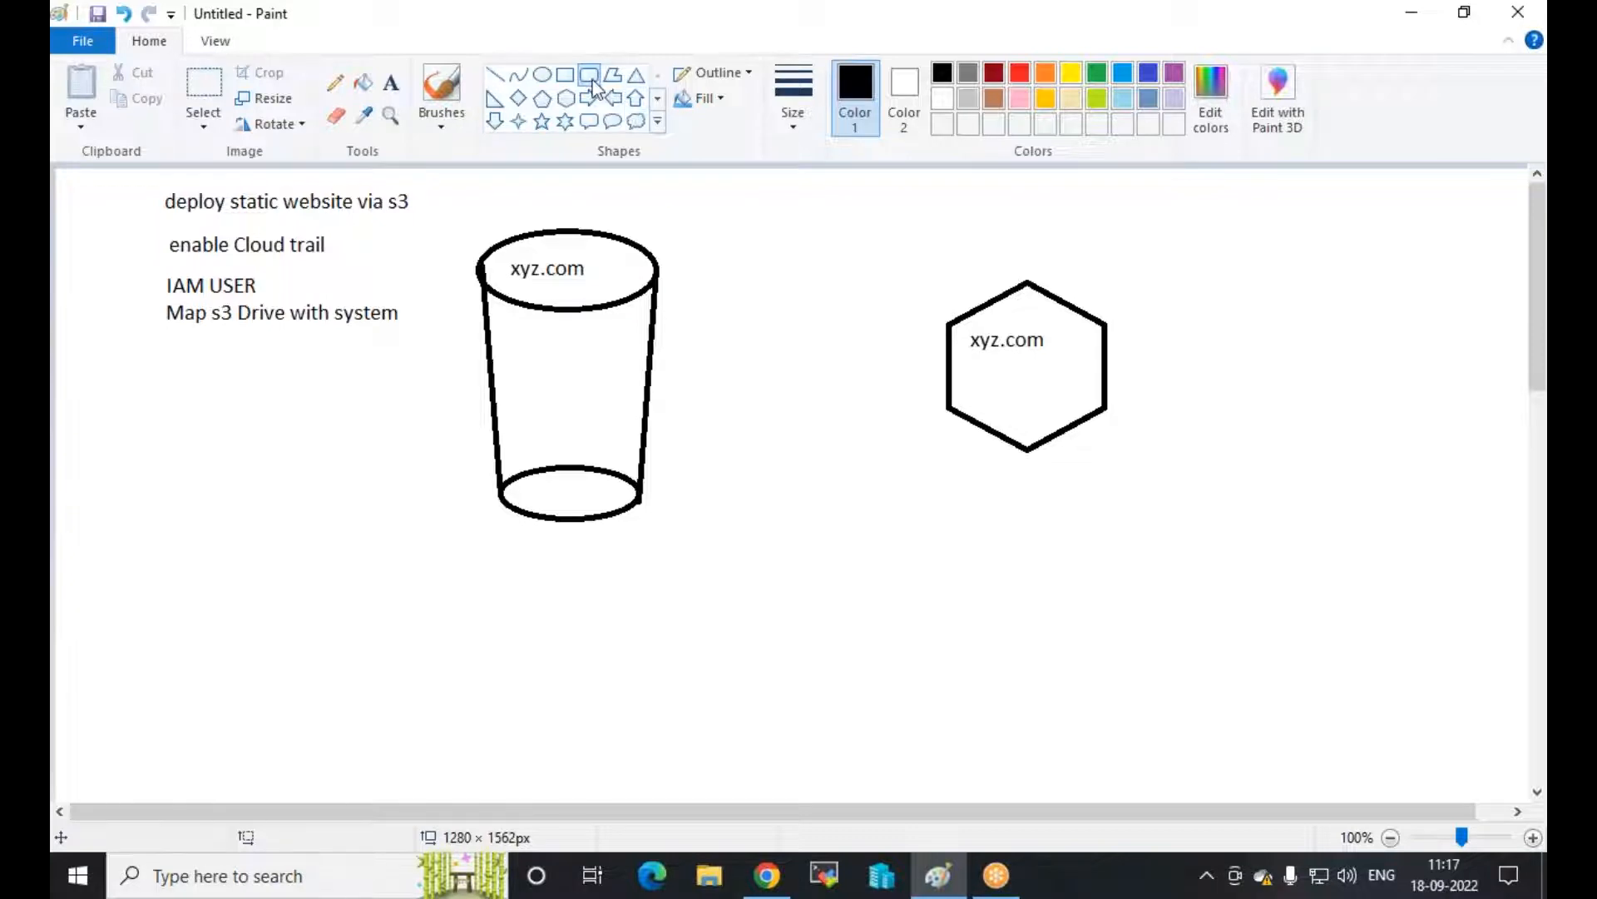
{"action": "left_click", "coordinate": [567, 98]}
{"action": "left_click_drag", "start_coordinate": [772, 518], "coordinate": [945, 689]}
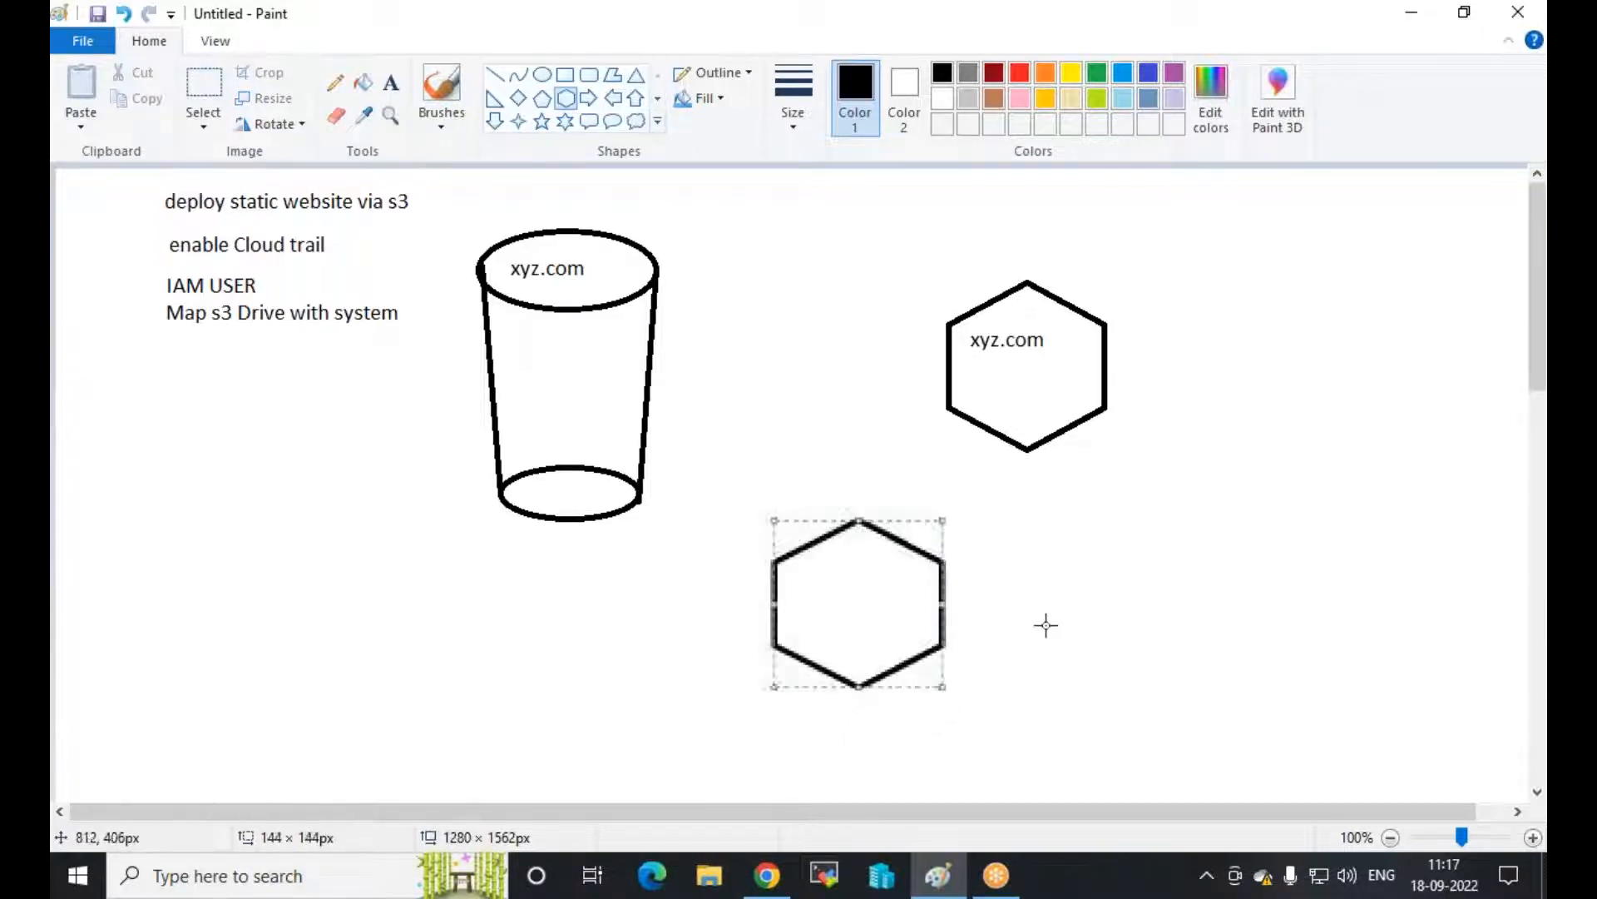
{"action": "left_click", "coordinate": [390, 82]}
{"action": "left_click", "coordinate": [800, 543]}
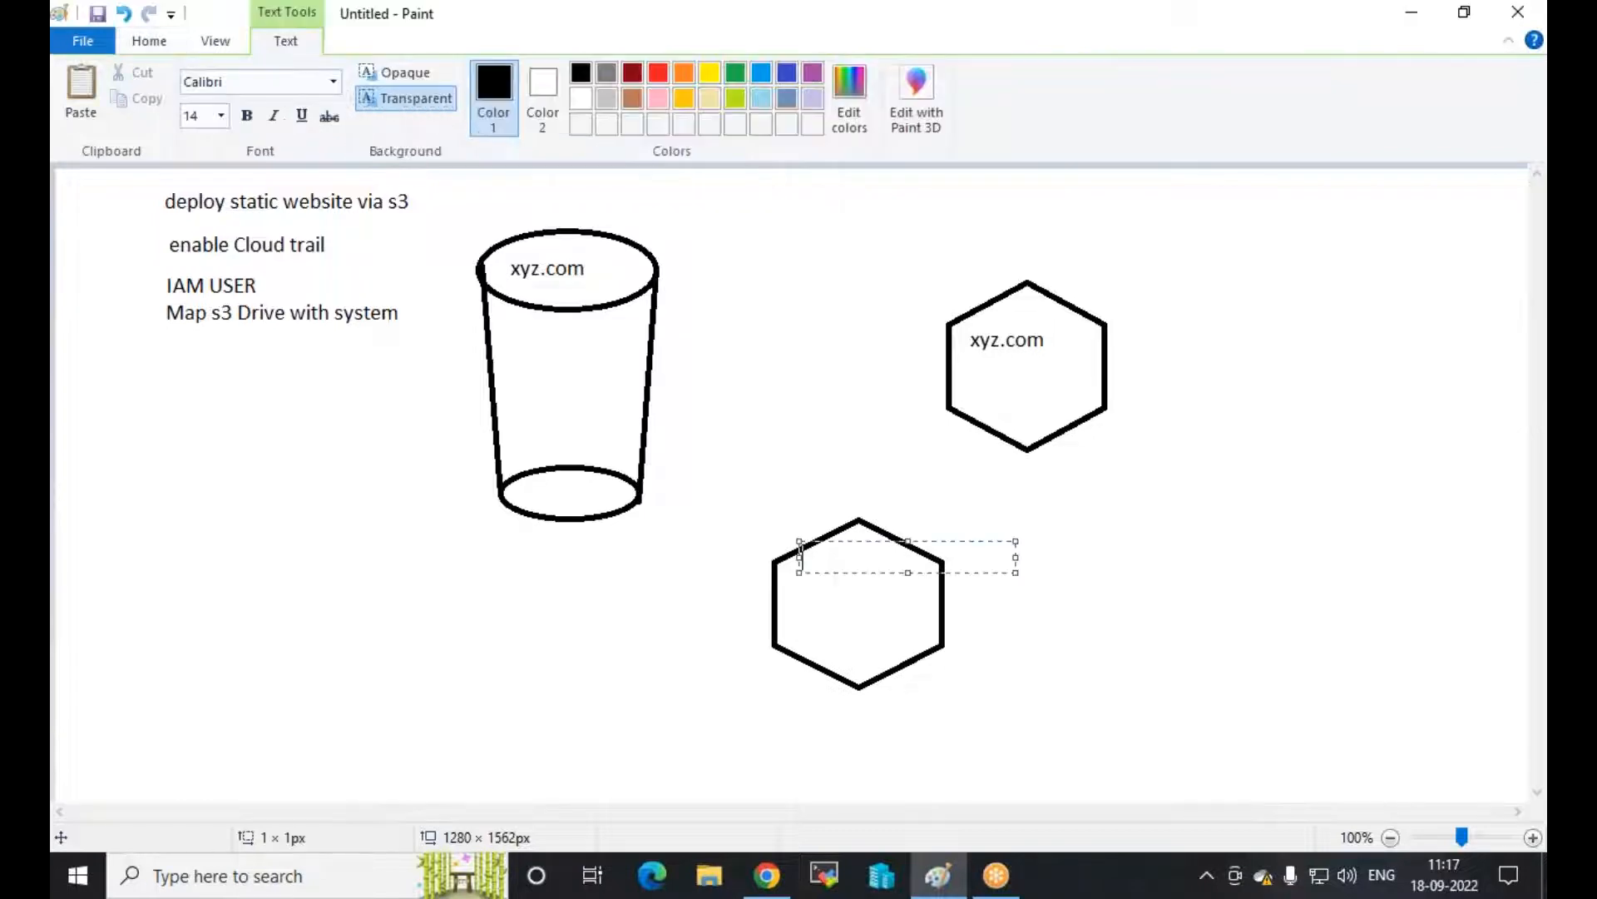
{"action": "type", "text": "Route 53"}
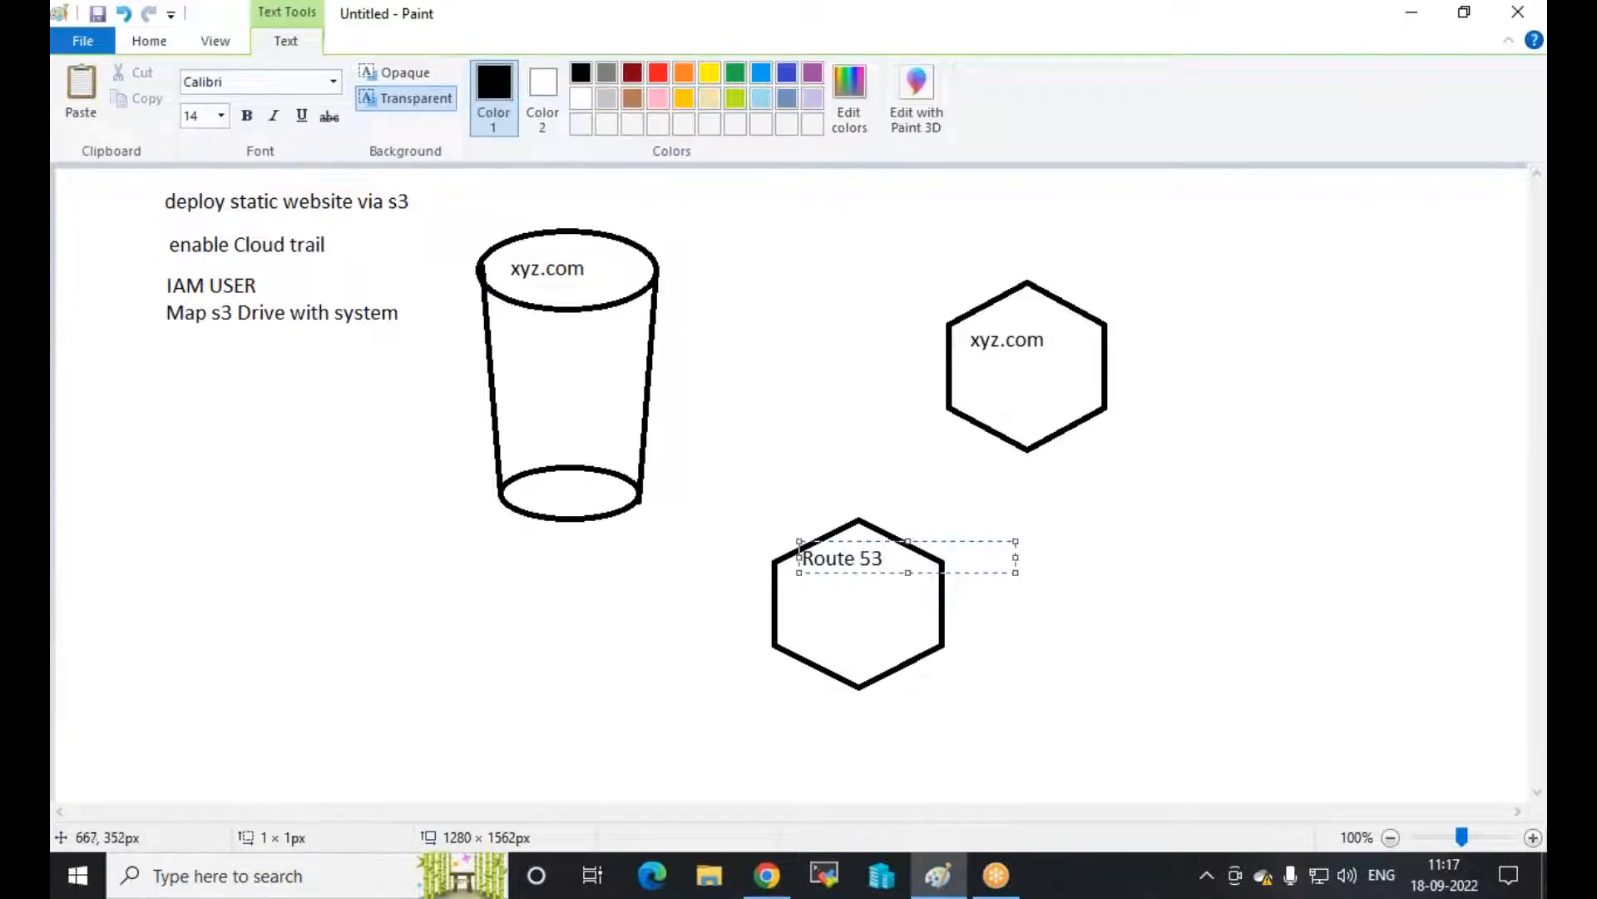
{"action": "left_click", "coordinate": [663, 645]}
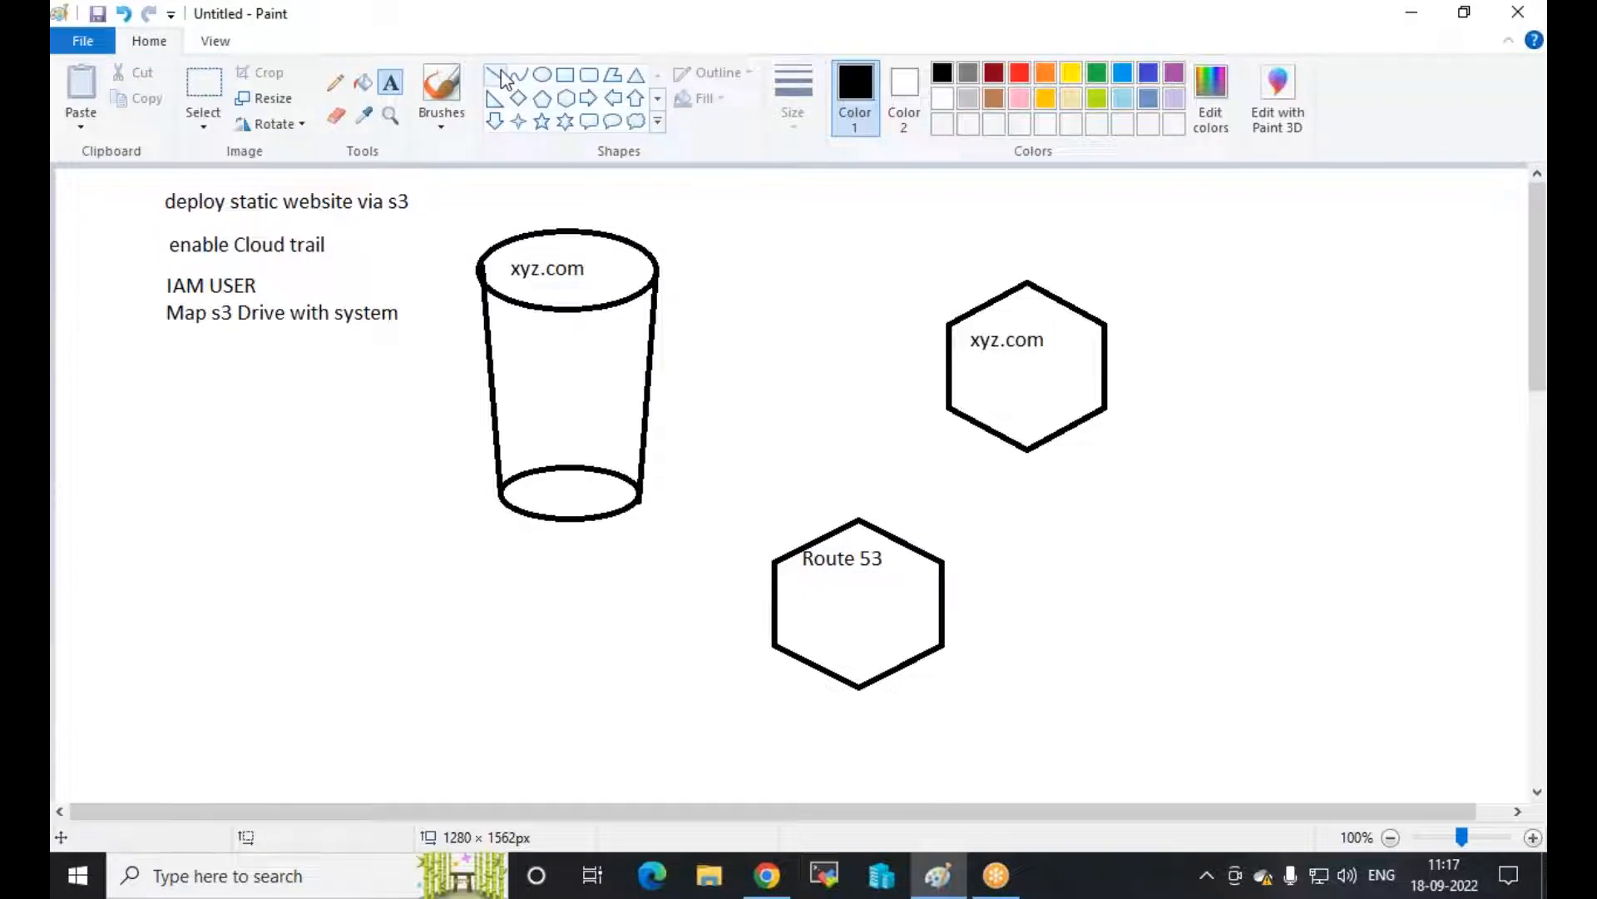
Connect the Route 53 hexagon with straight lines to the bucket's side and to the xyz.com hexagon
{"action": "left_click", "coordinate": [502, 75]}
{"action": "left_click_drag", "start_coordinate": [649, 390], "coordinate": [786, 551]}
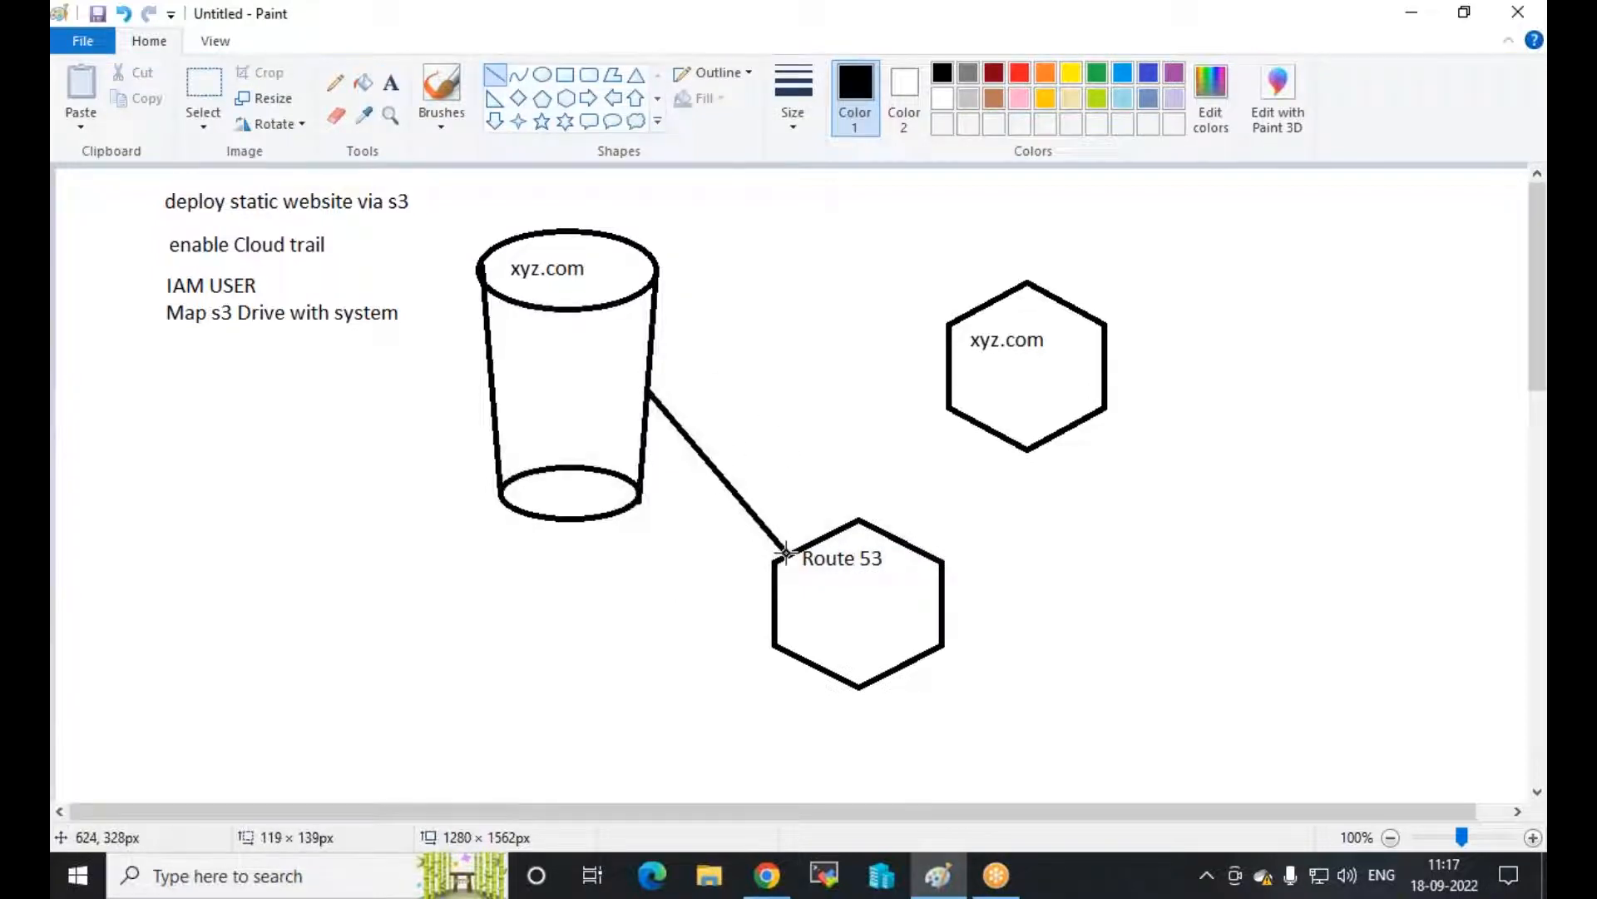
{"action": "left_click", "coordinate": [709, 738]}
{"action": "left_click_drag", "start_coordinate": [886, 531], "coordinate": [990, 426]}
{"action": "left_click", "coordinate": [1123, 578]}
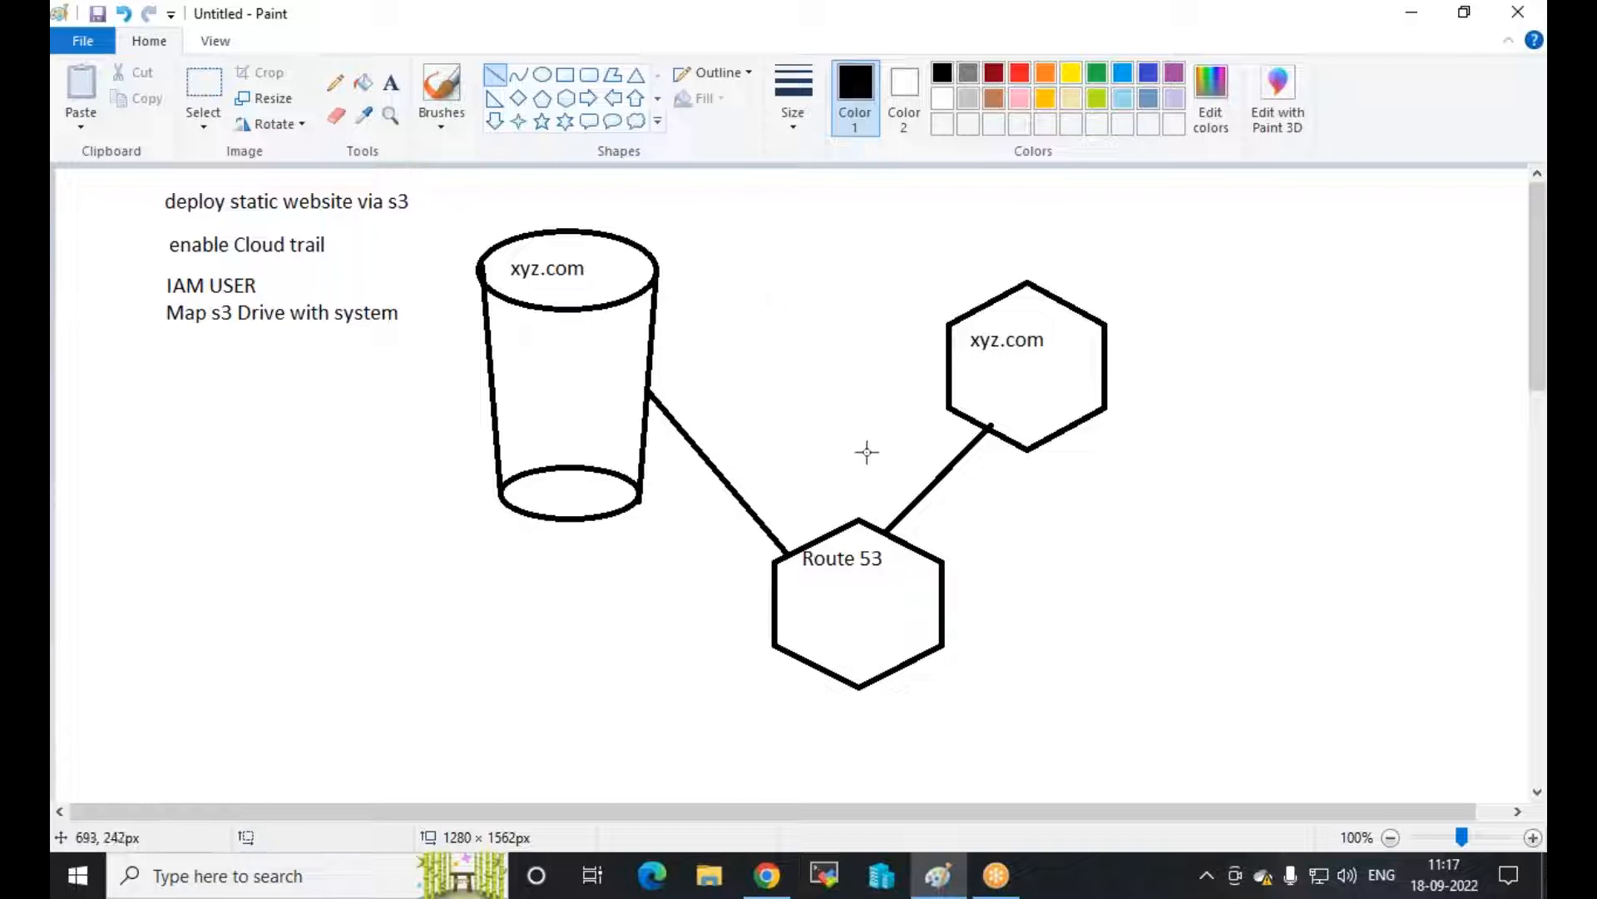
Switch to Chrome and open the Freenom client area's My Domains list in a new tab
{"action": "left_click", "coordinate": [780, 890]}
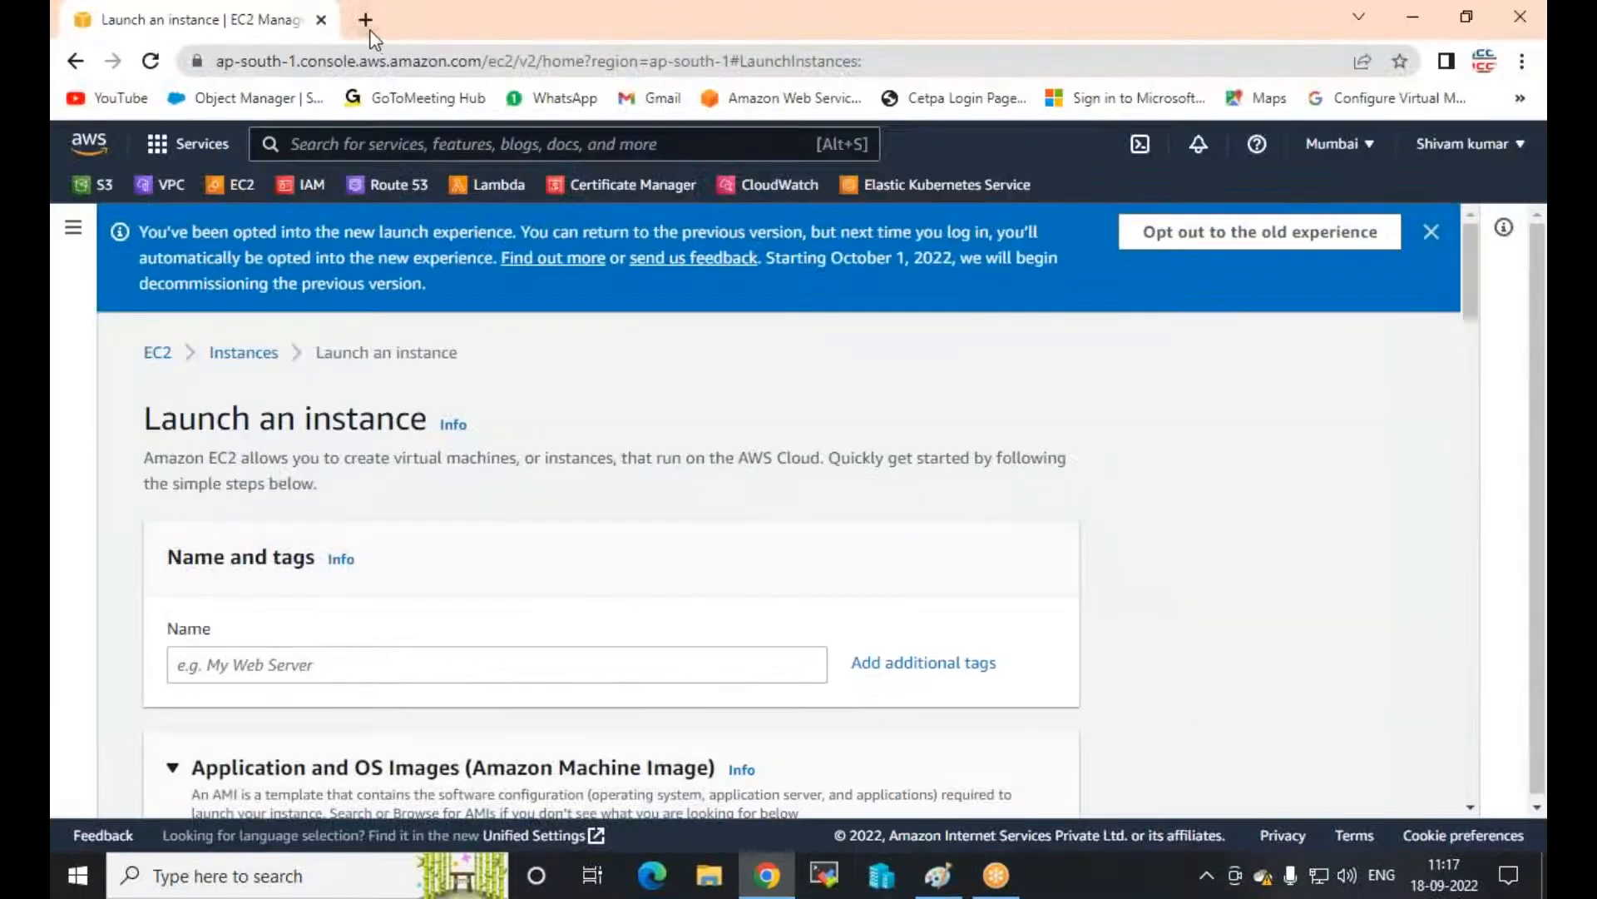
{"action": "left_click", "coordinate": [369, 29]}
{"action": "type", "text": "free-css.com/free-css-templates"}
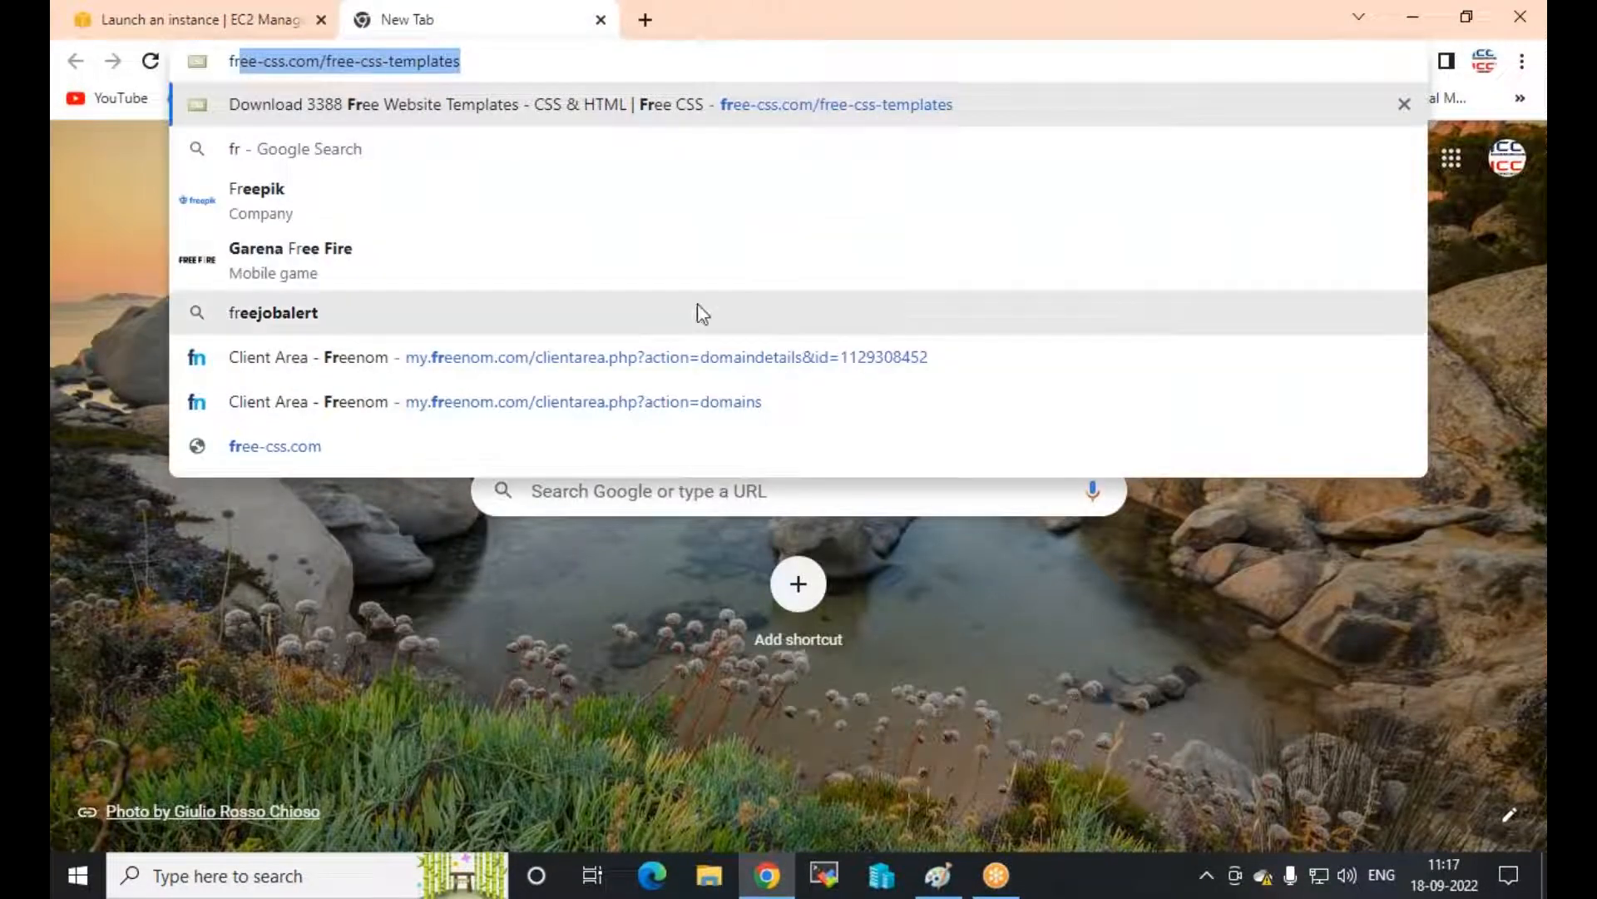
{"action": "left_click", "coordinate": [604, 361]}
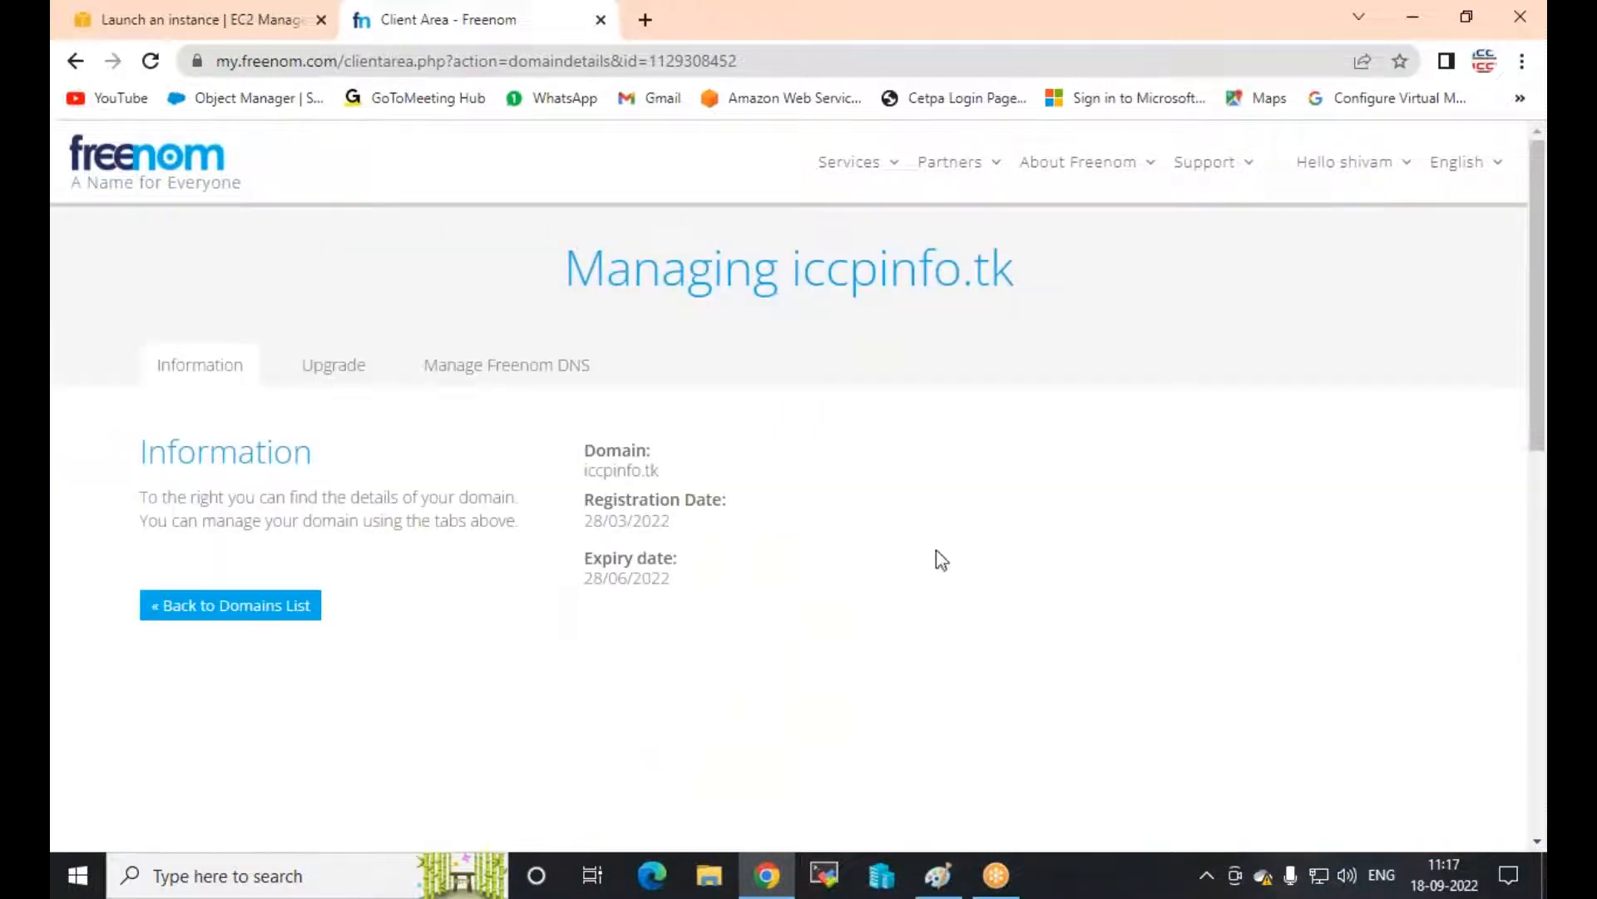
{"action": "left_click", "coordinate": [884, 161]}
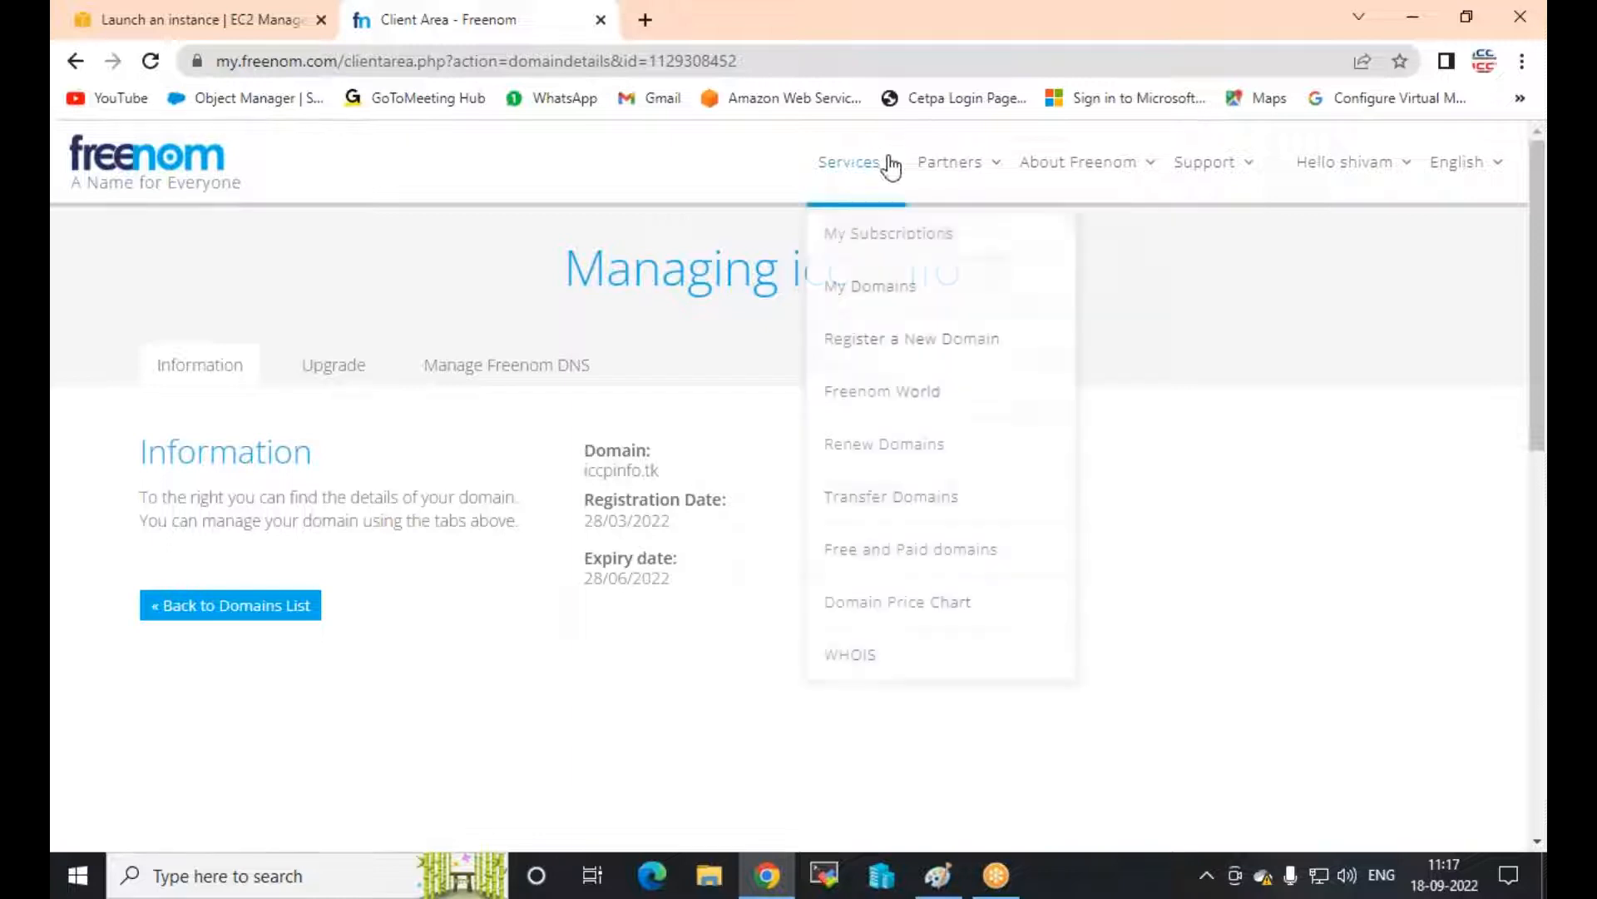
{"action": "left_click", "coordinate": [879, 289]}
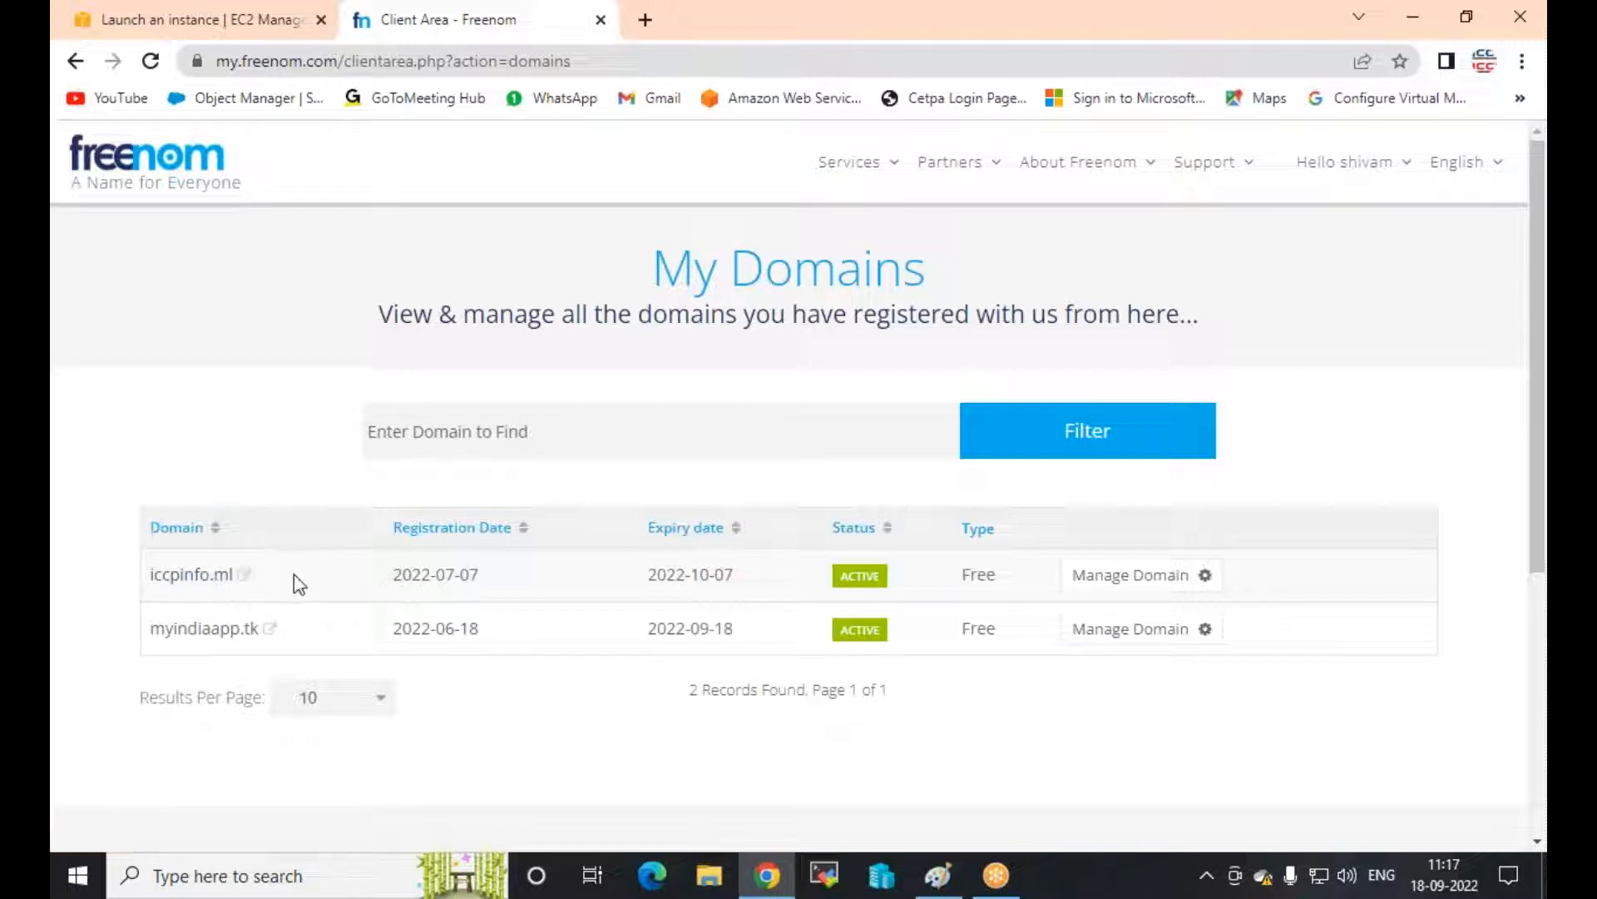
Open the nameserver settings of the iccpinfo.ml domain and choose to use custom nameservers
{"action": "left_click", "coordinate": [1107, 577]}
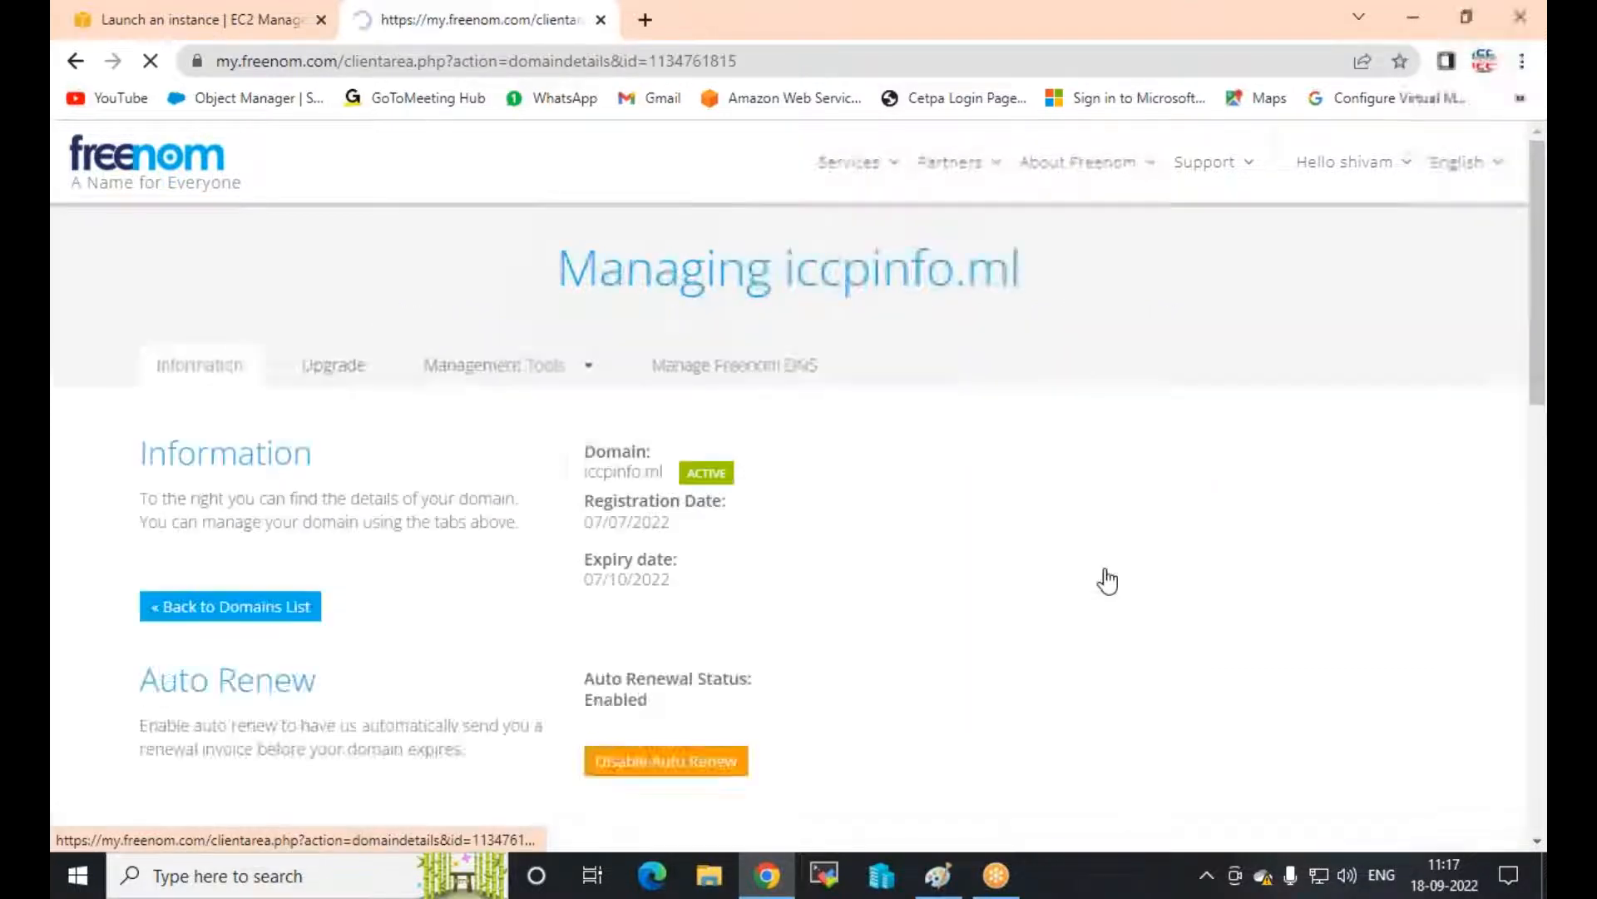
{"action": "left_click", "coordinate": [545, 371]}
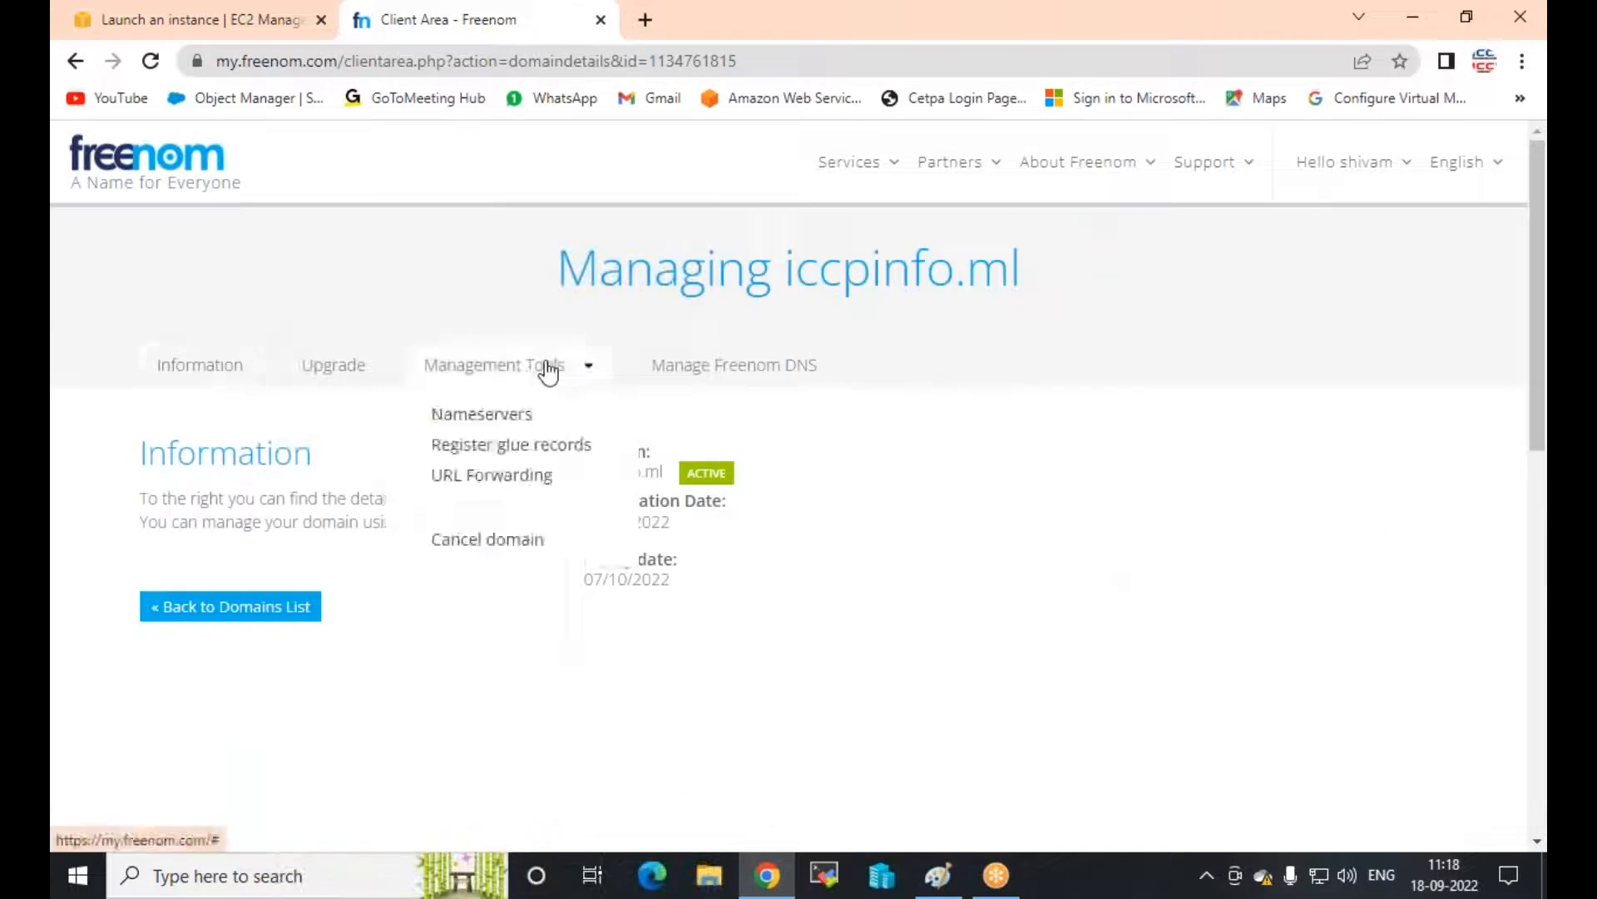
{"action": "left_click", "coordinate": [484, 415]}
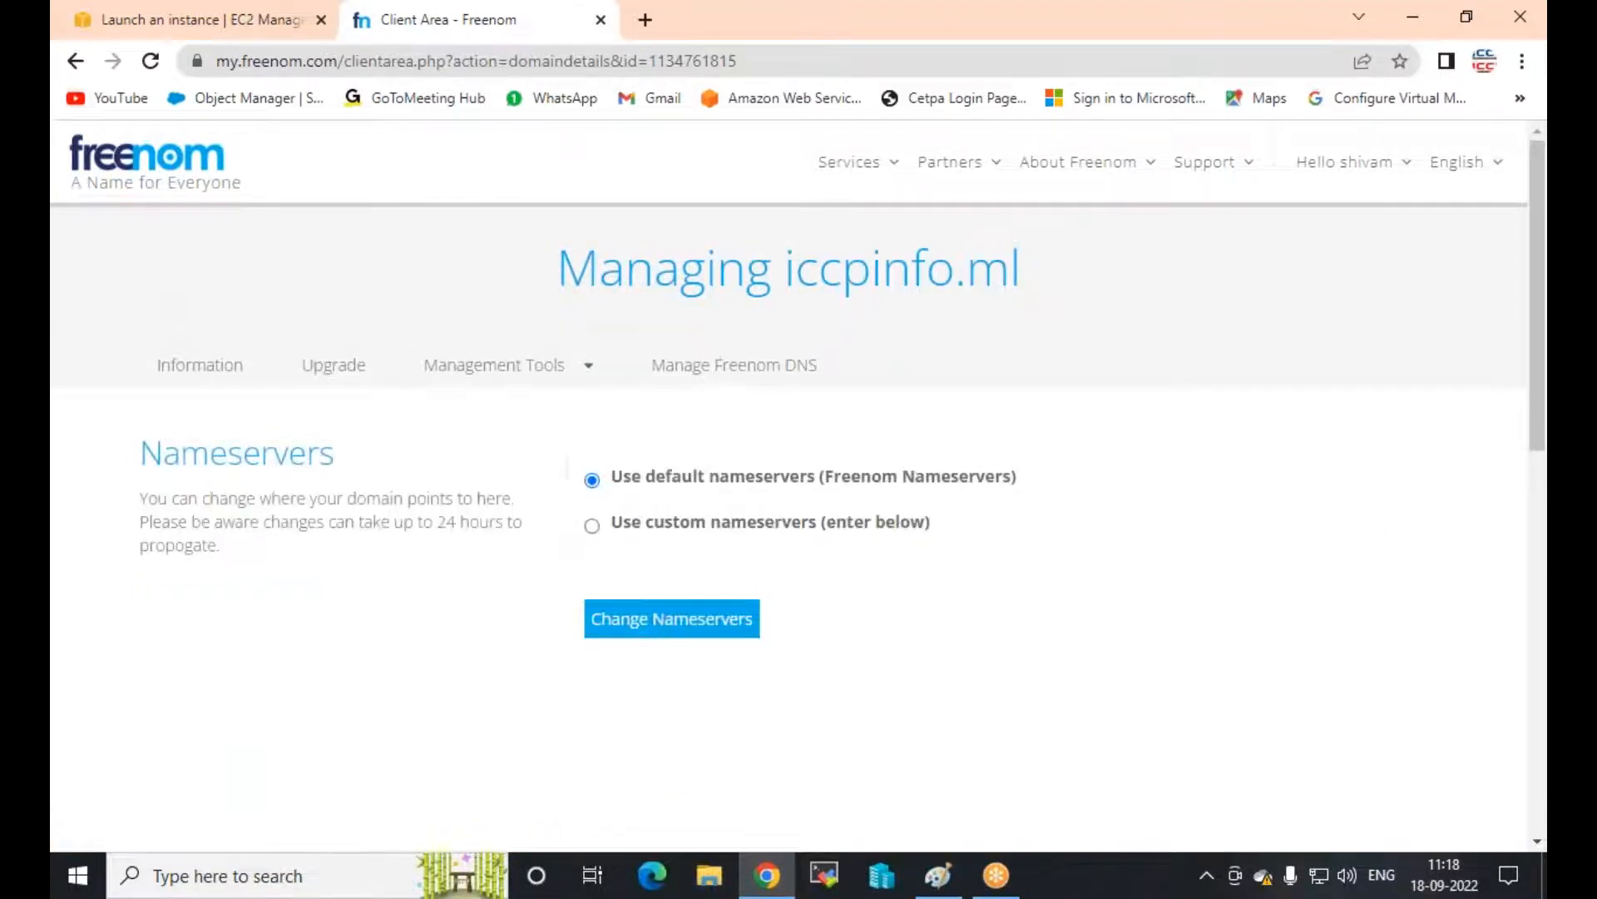
{"action": "left_click", "coordinate": [612, 524]}
{"action": "scroll", "coordinate": [805, 563], "scroll_direction": "down", "scroll_amount": 3}
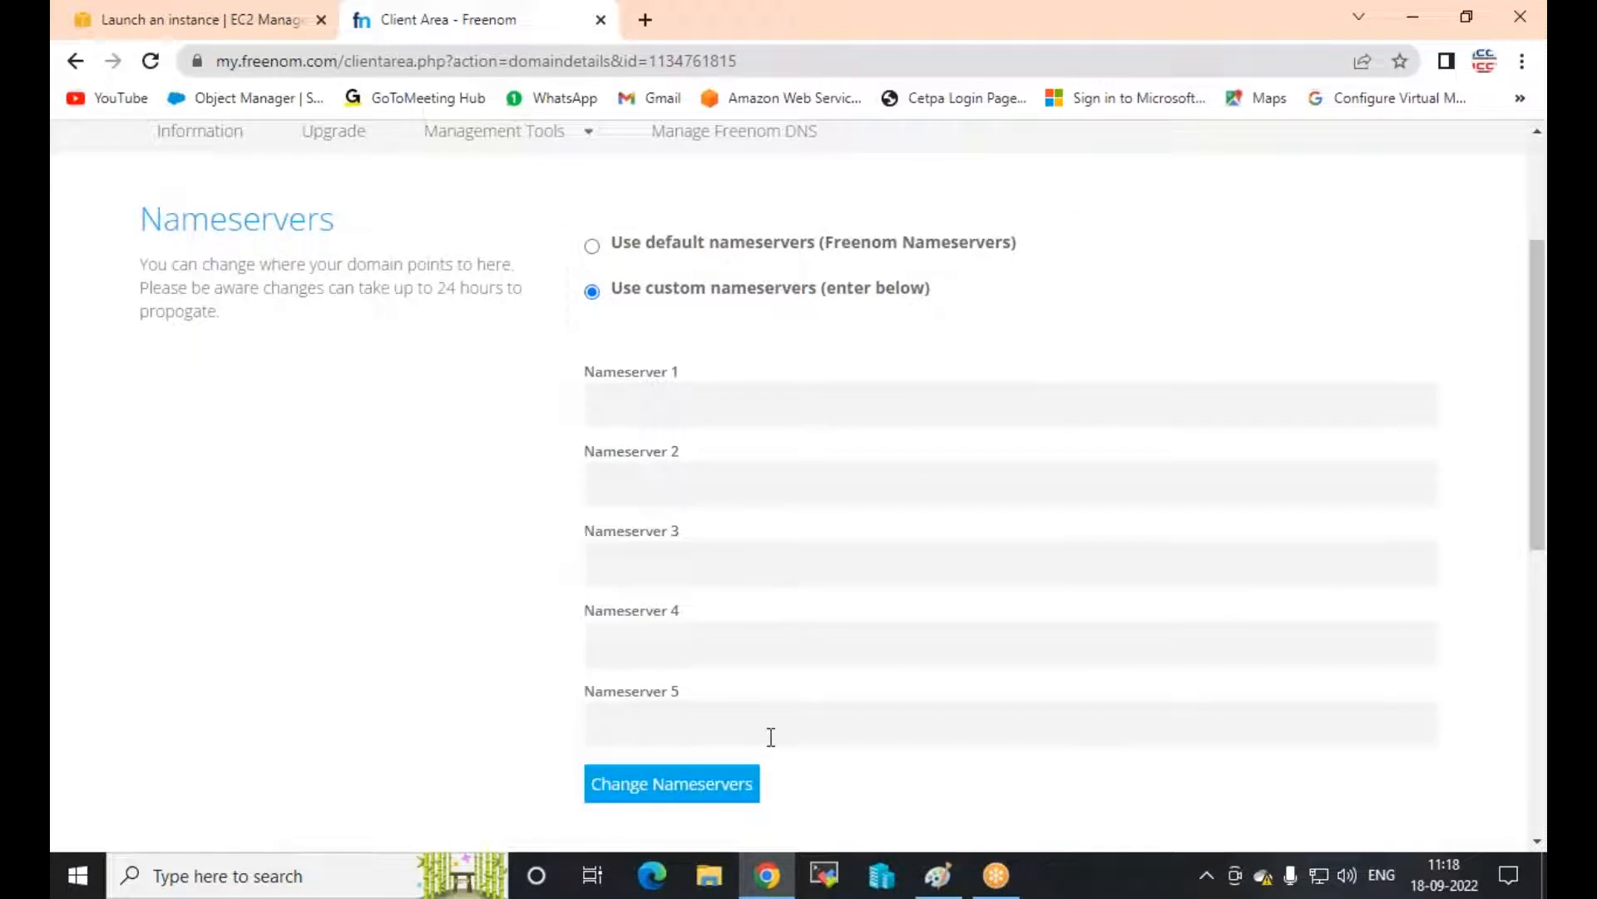
{"action": "scroll", "coordinate": [766, 641], "scroll_direction": "up", "scroll_amount": 3}
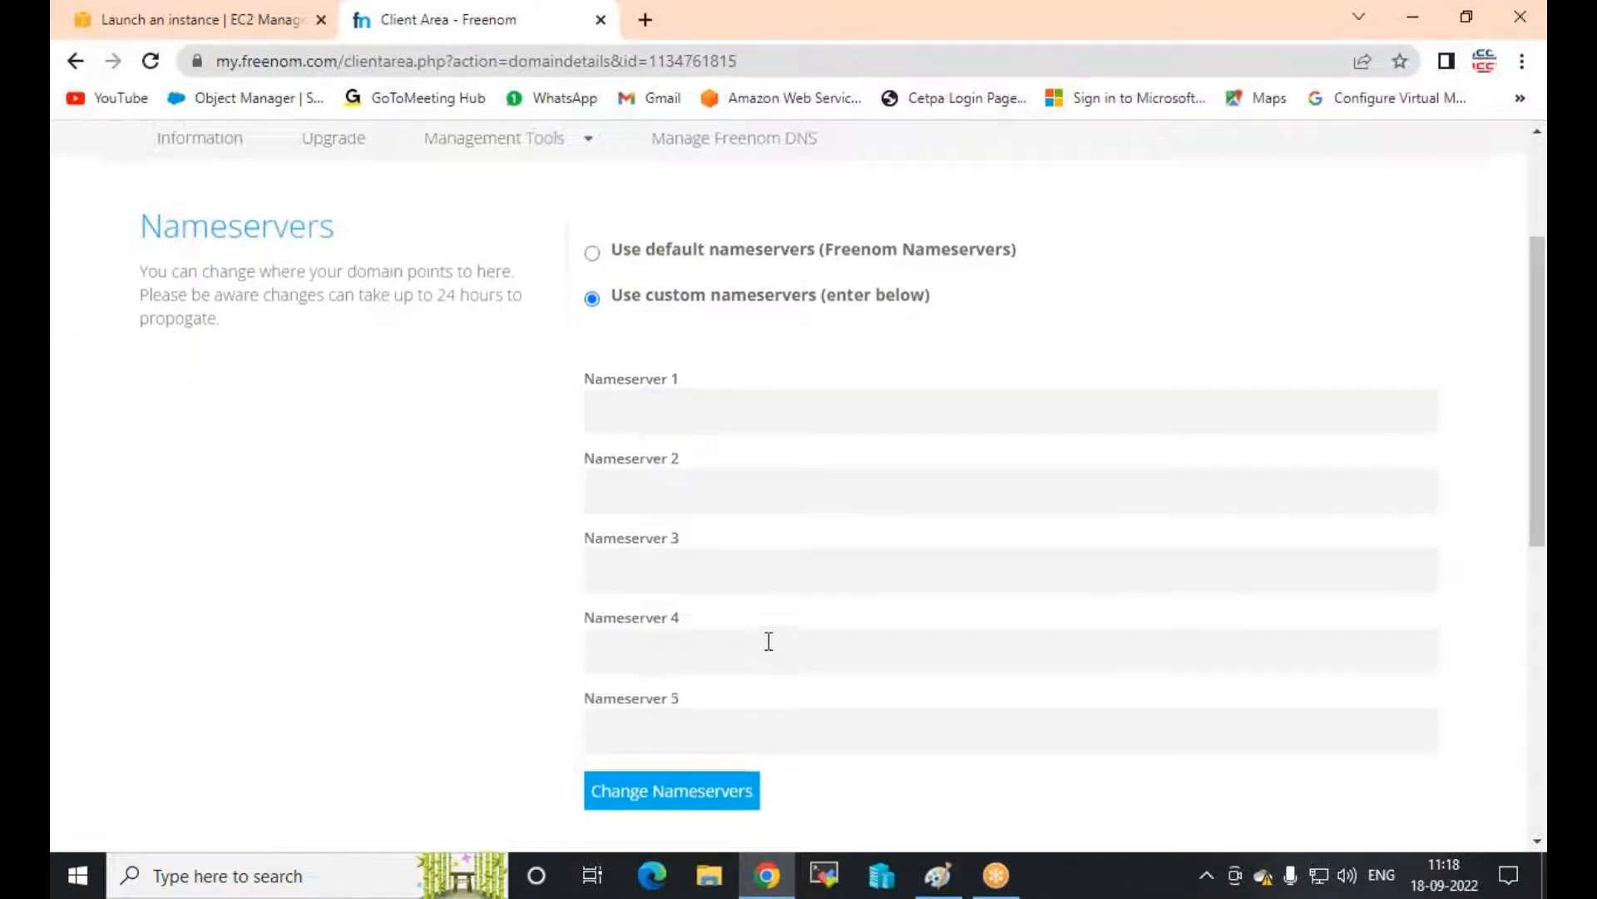
Copy the domain name iccpinfo.ml from Freenom and create a public hosted zone for it in Route 53
{"action": "left_click_drag", "start_coordinate": [787, 265], "coordinate": [1030, 265]}
{"action": "key", "text": "ctrl+c"}
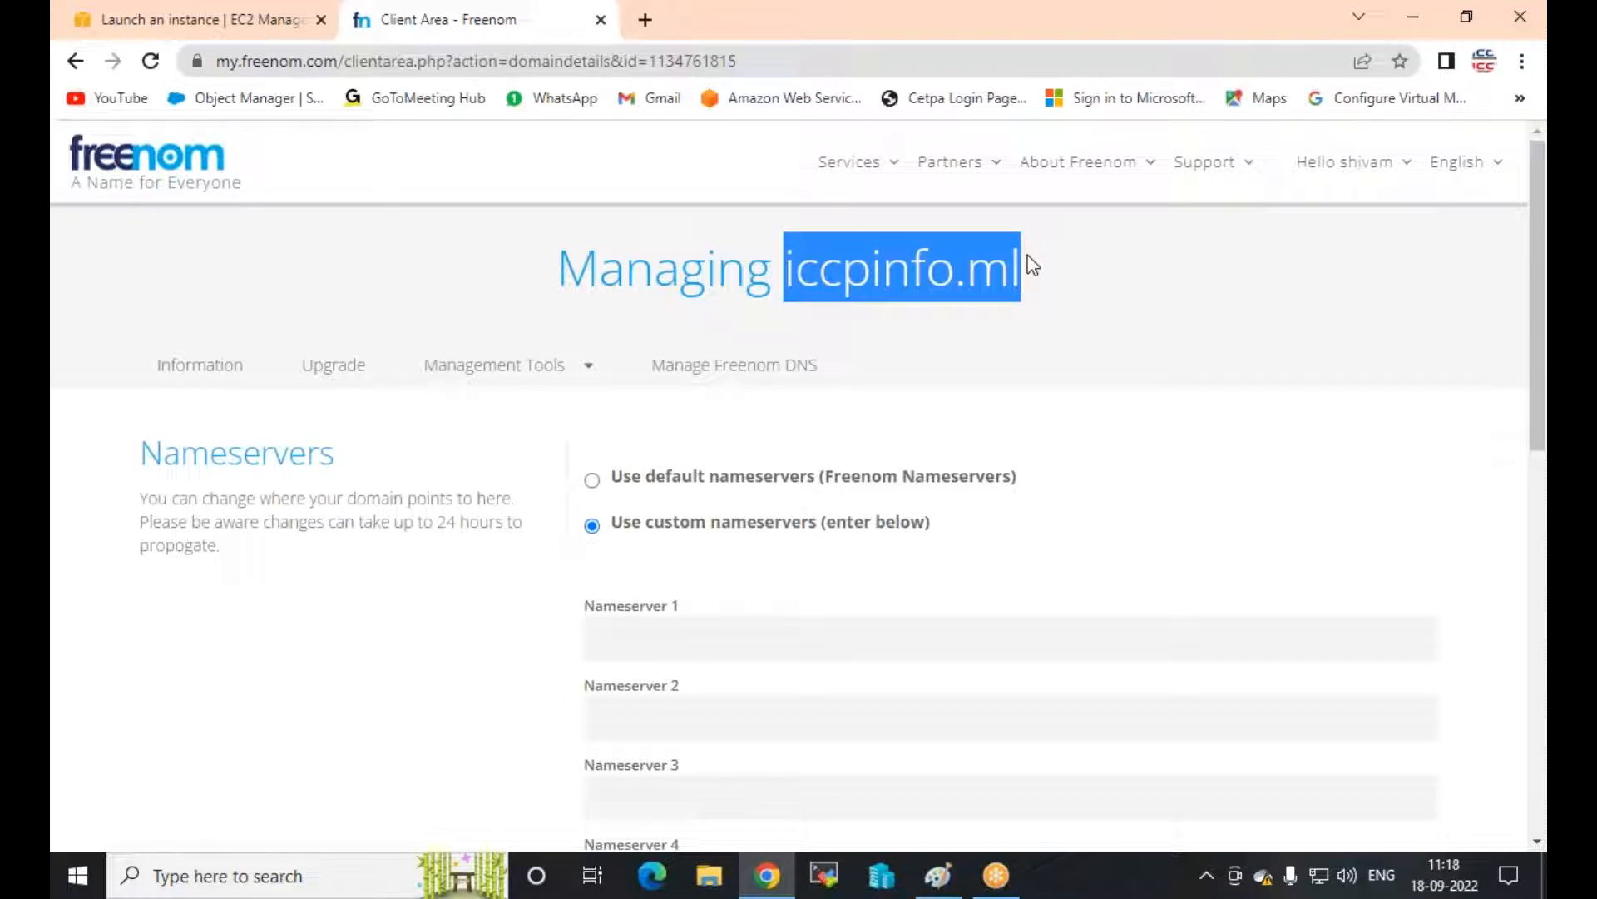
{"action": "left_click", "coordinate": [237, 19]}
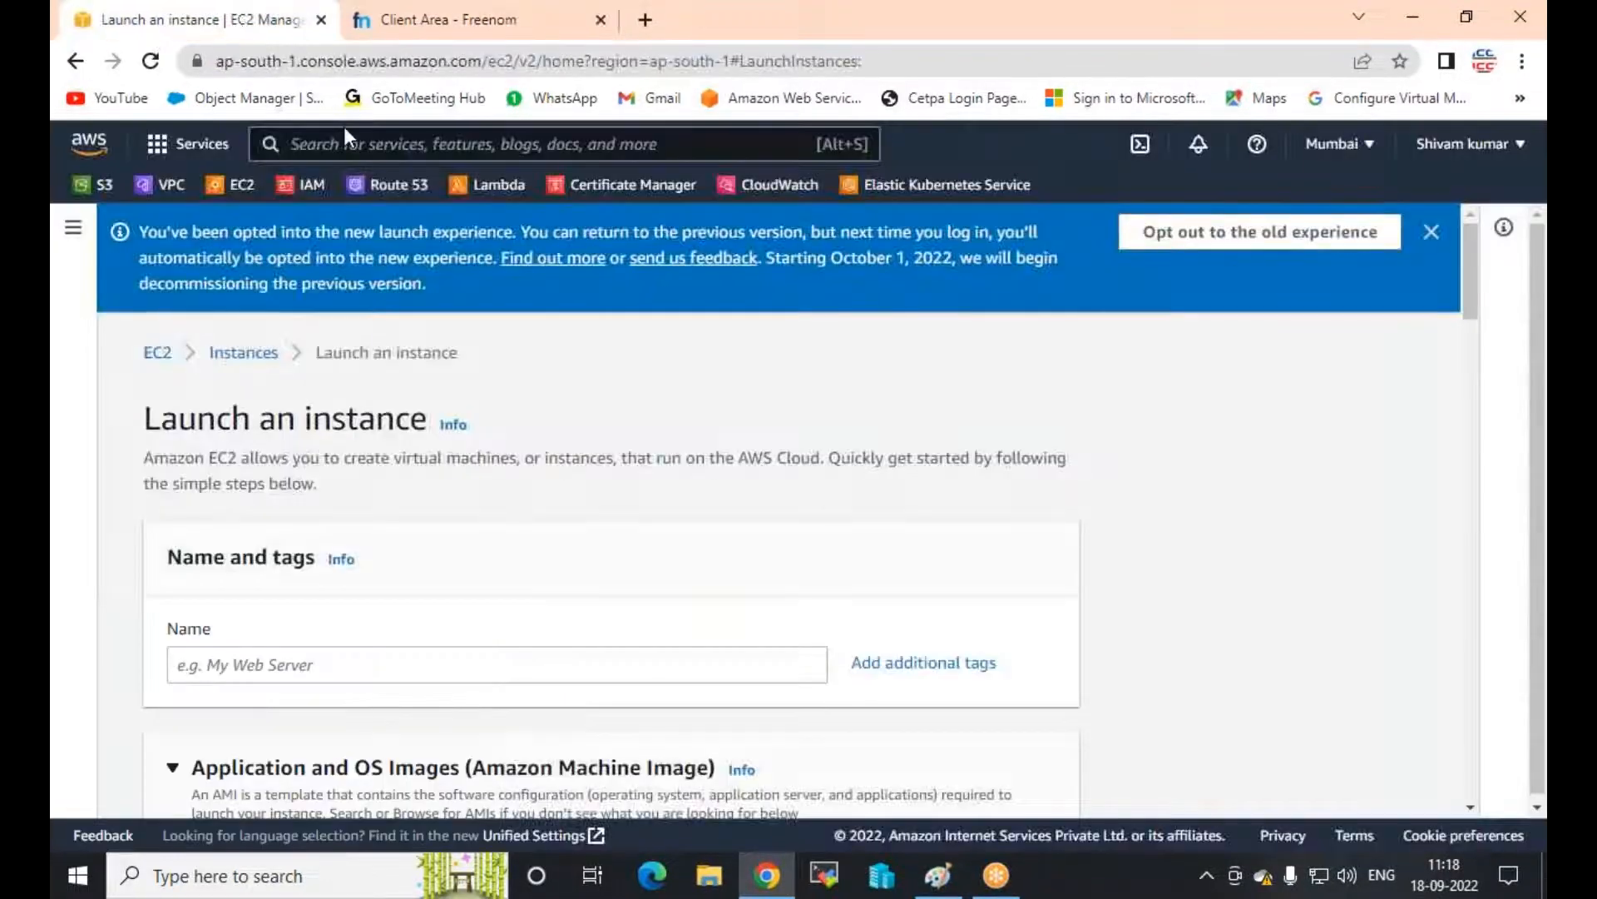
{"action": "left_click", "coordinate": [415, 189]}
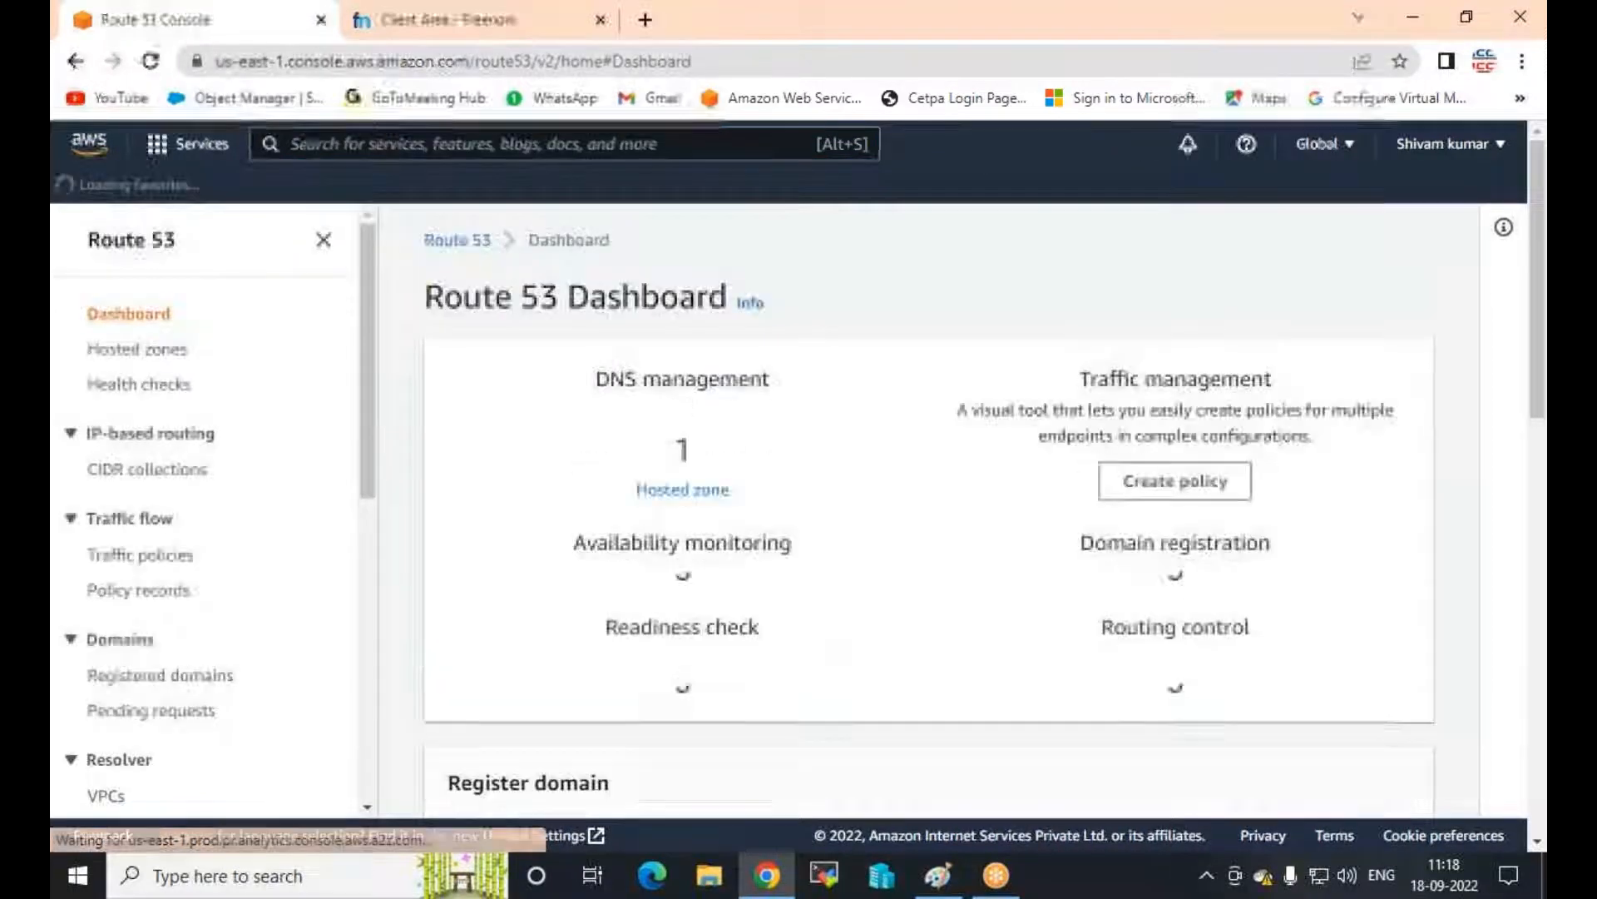
{"action": "left_click", "coordinate": [670, 493]}
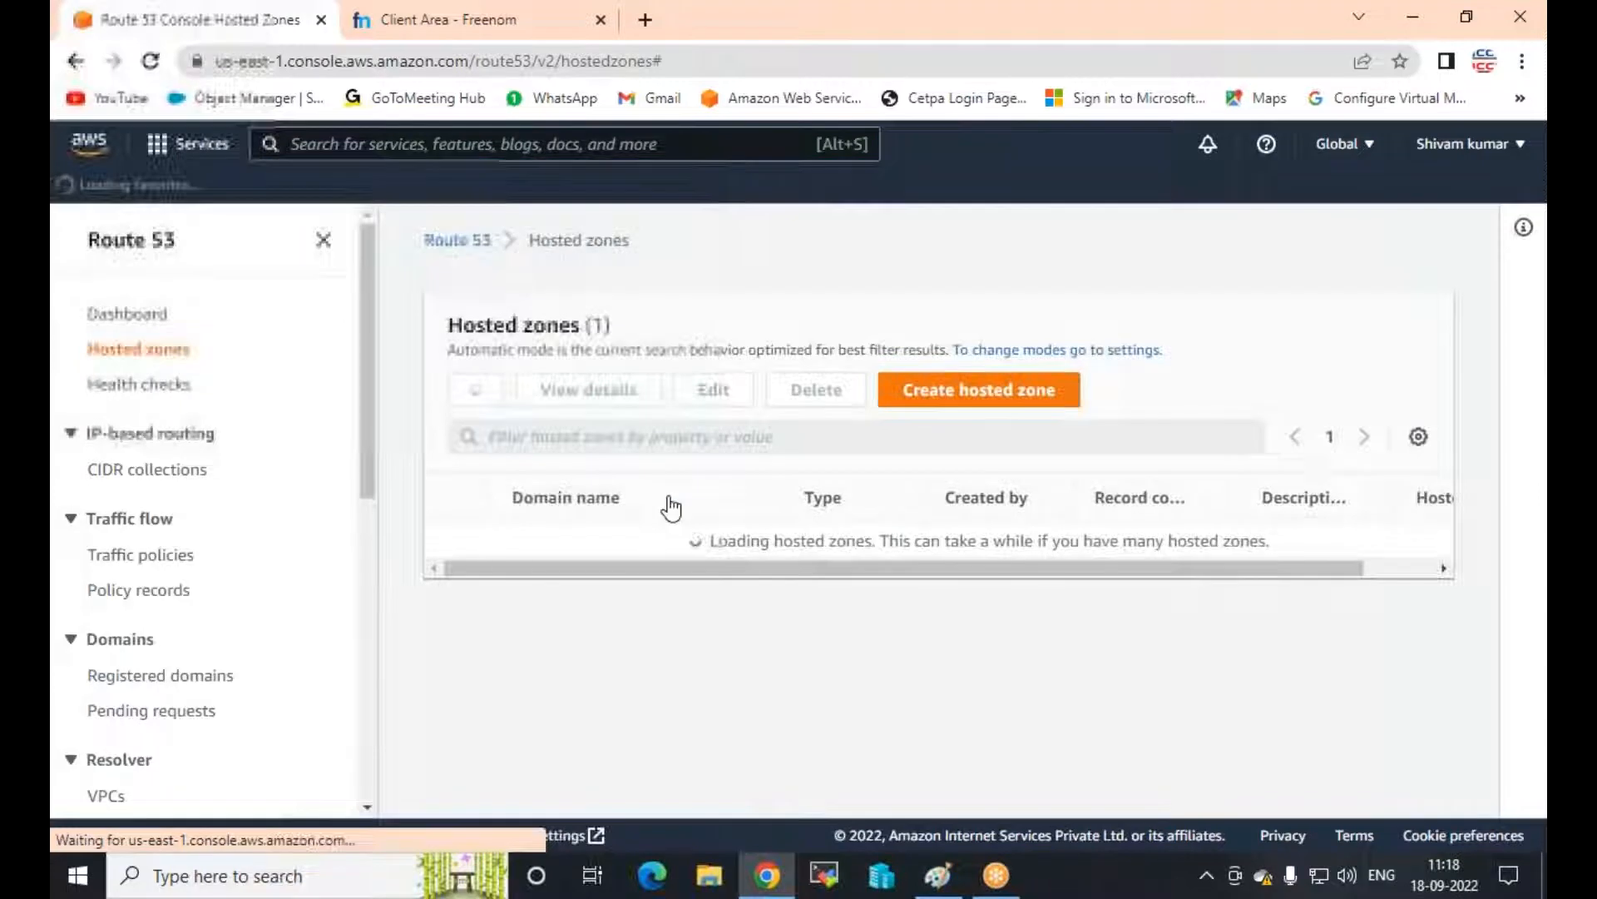
{"action": "left_click", "coordinate": [987, 397]}
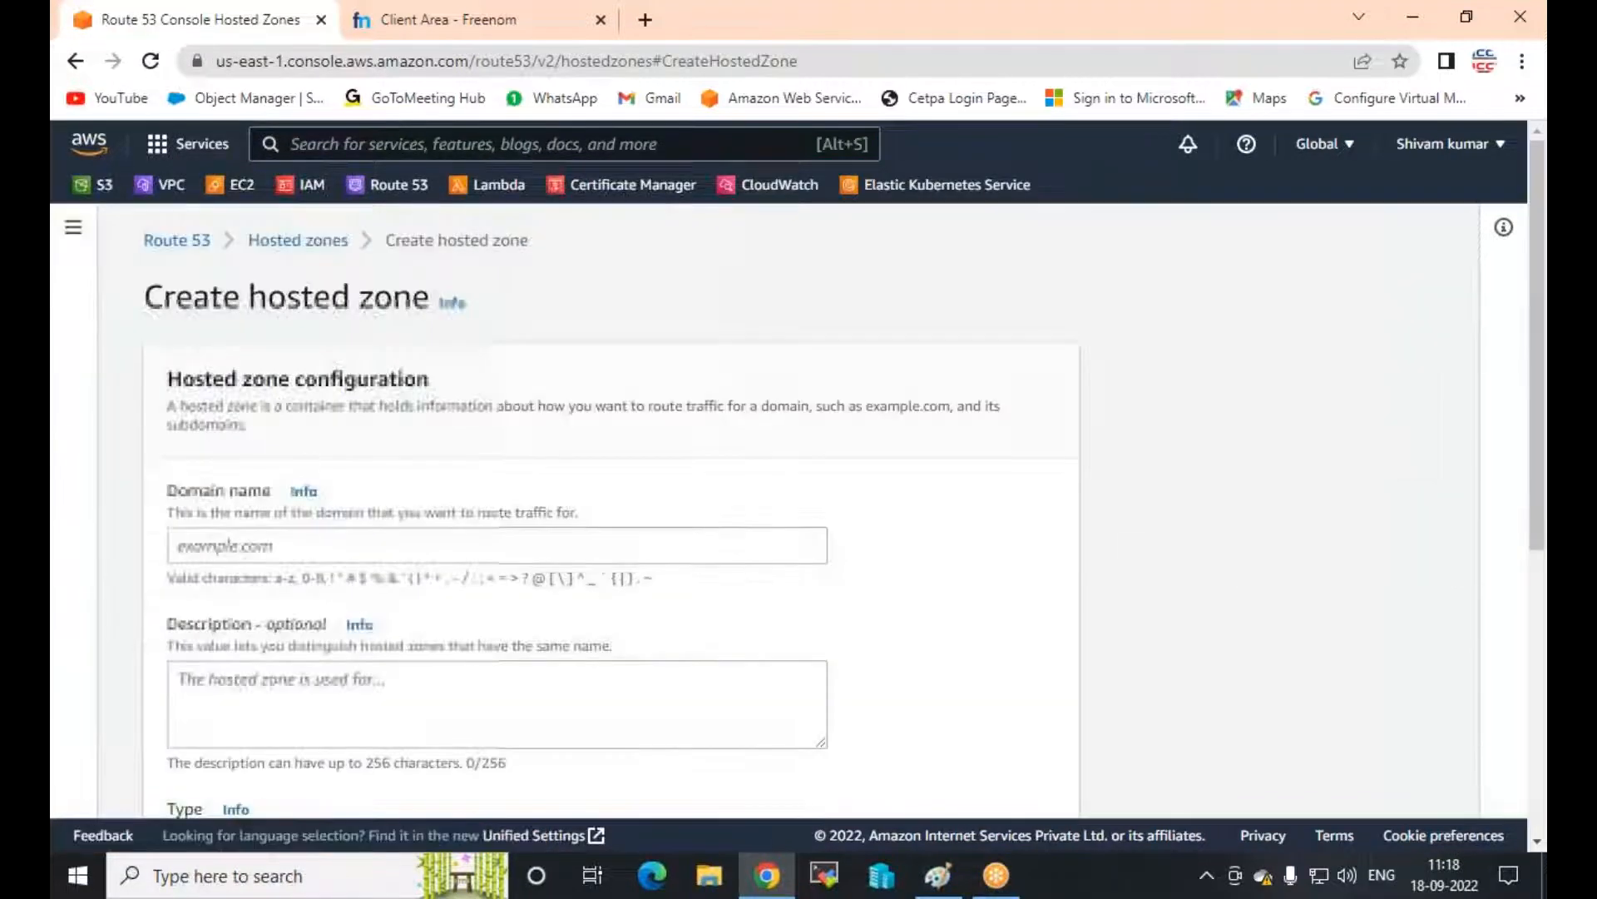
{"action": "left_click", "coordinate": [441, 547]}
{"action": "key", "text": "ctrl+v"}
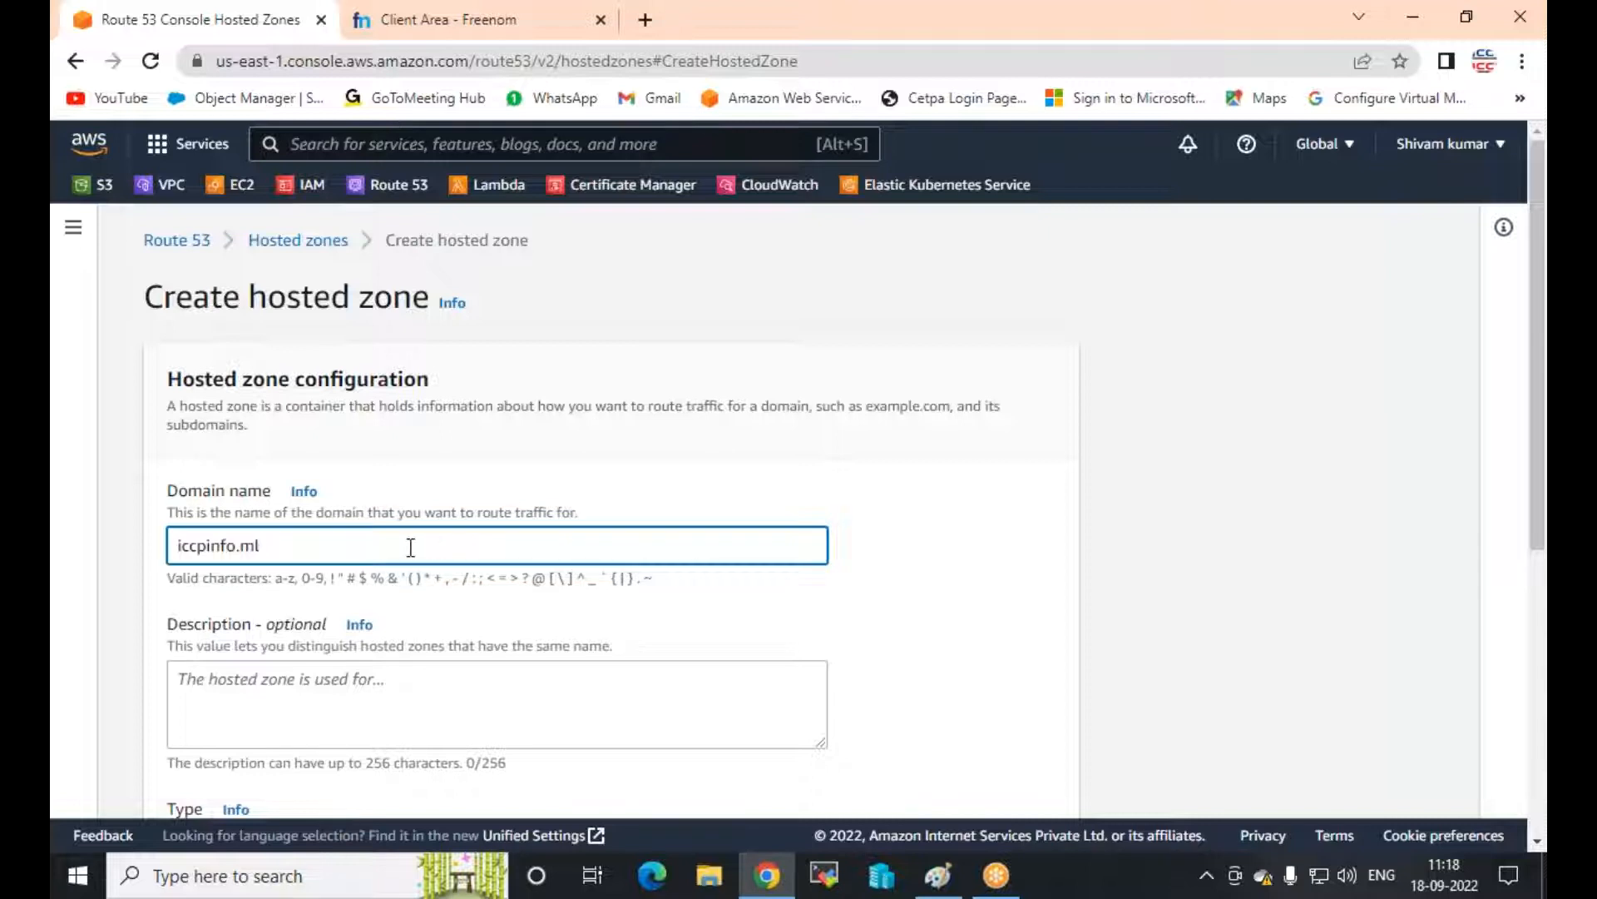
{"action": "scroll", "coordinate": [410, 546], "scroll_direction": "down", "scroll_amount": 5}
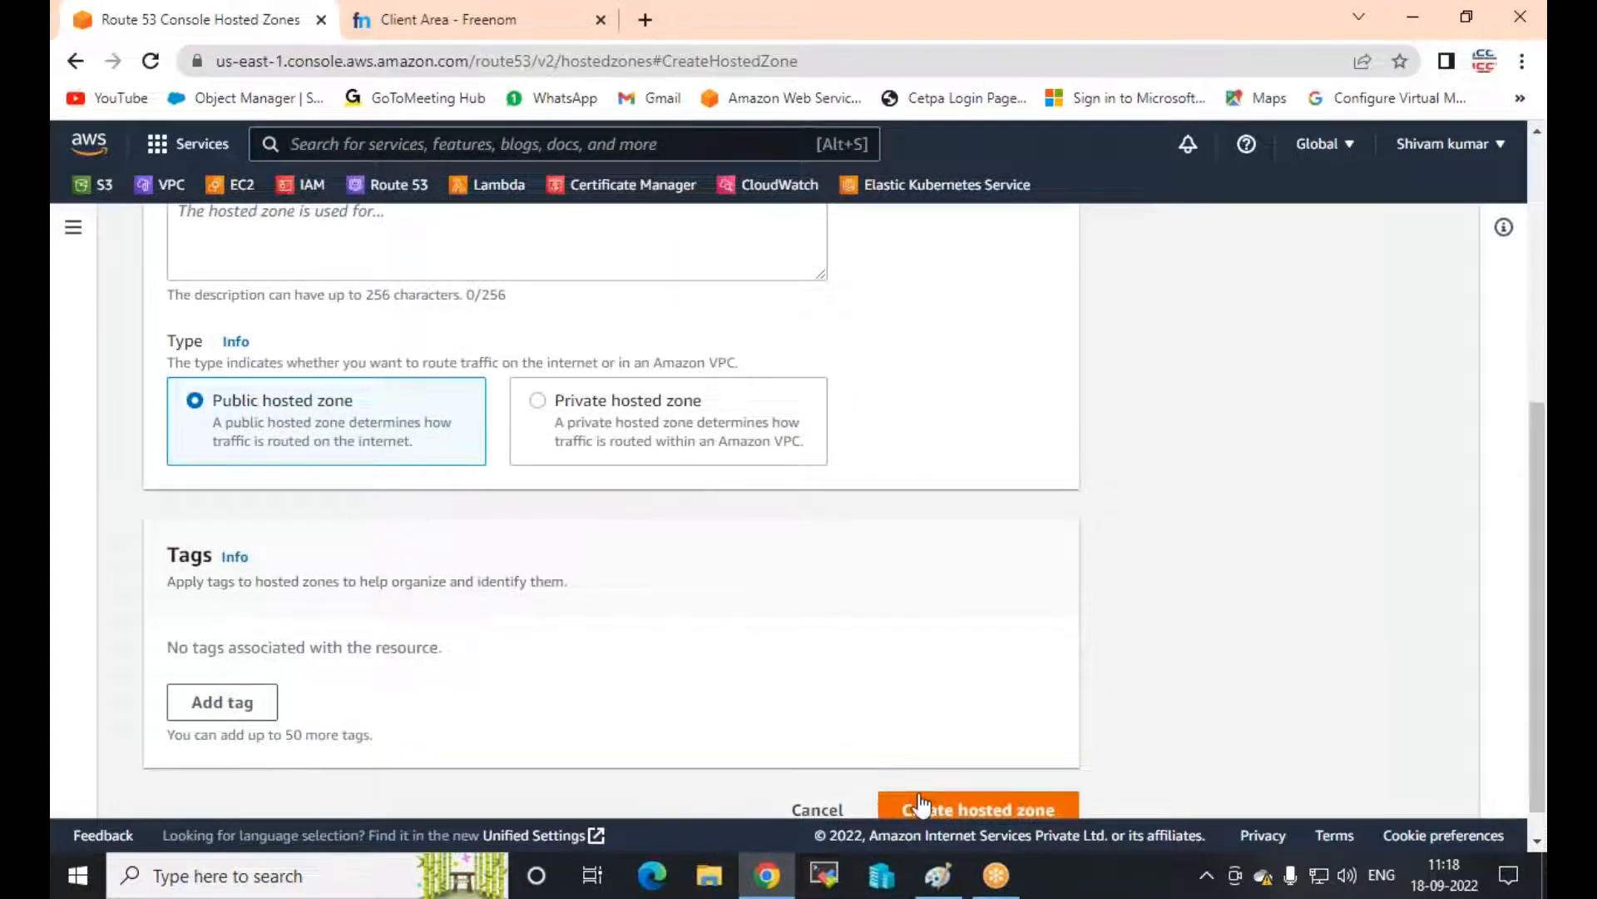
{"action": "left_click", "coordinate": [921, 803]}
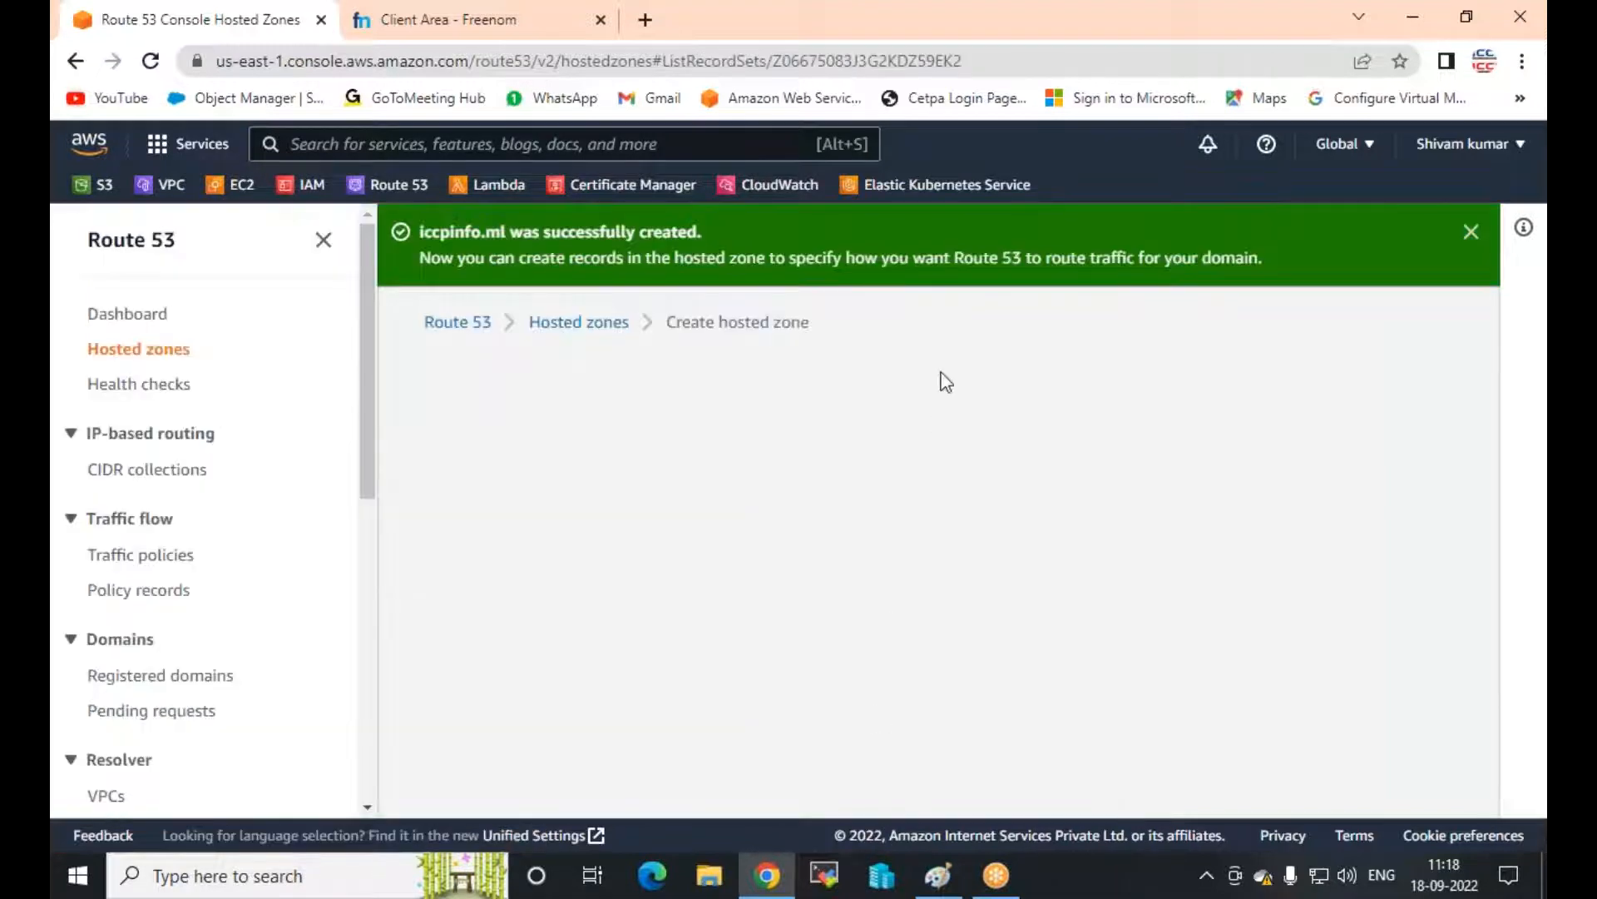
Copy ns-2046.awsdns-63.co.uk from the hosted zone's NS record into Freenom's Nameserver 1, leaving out the trailing dot
{"action": "scroll", "coordinate": [1073, 654], "scroll_direction": "down", "scroll_amount": 3}
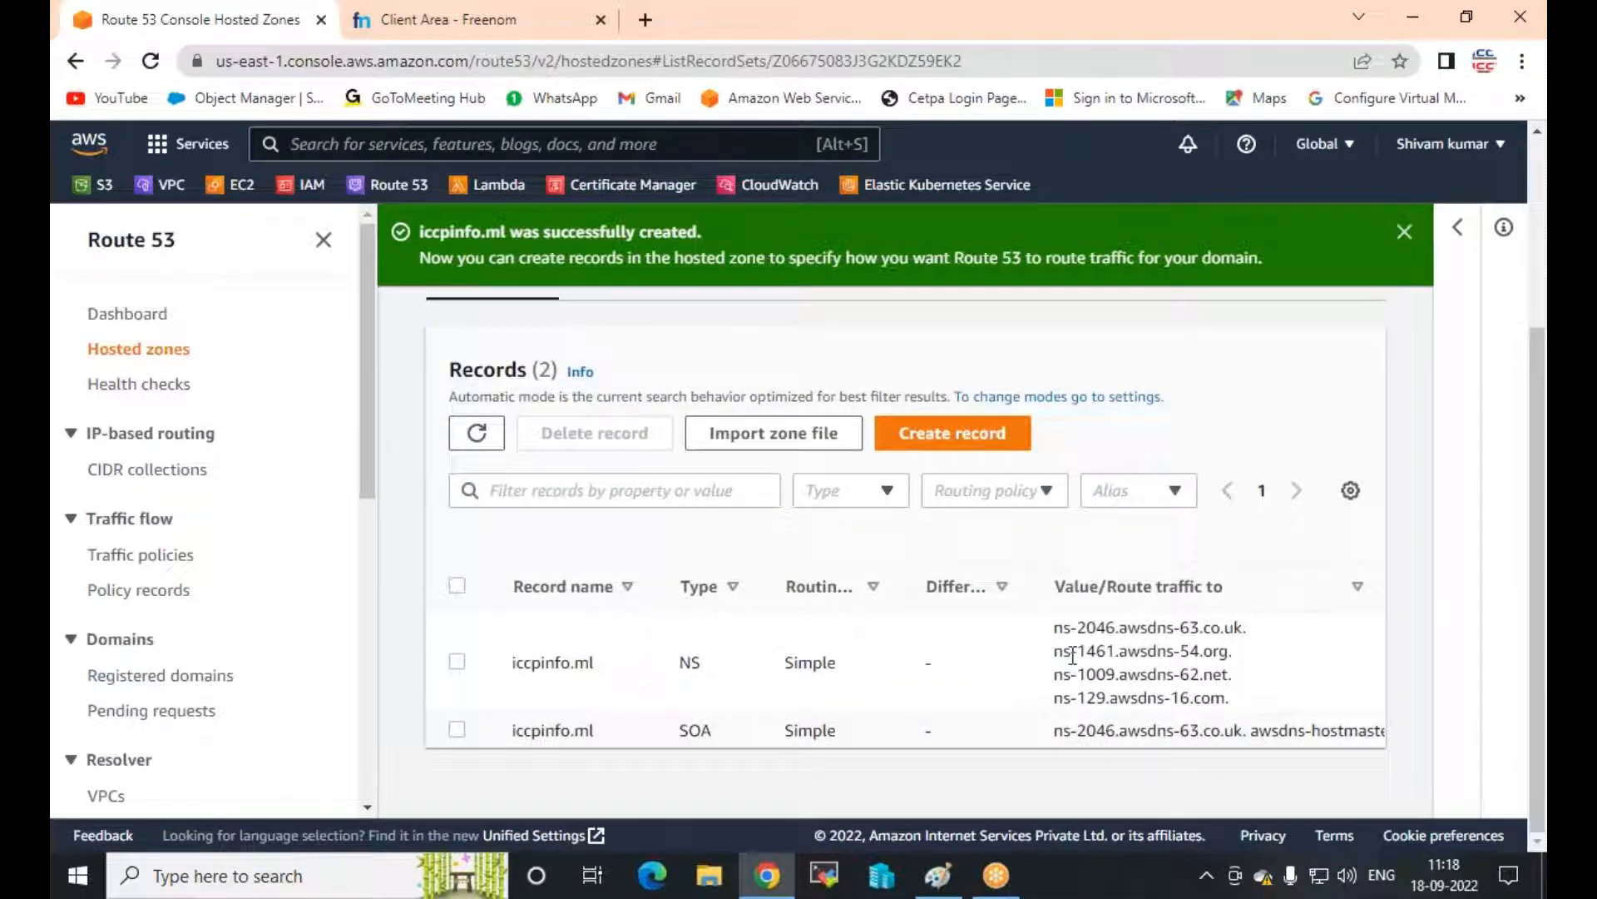
{"action": "left_click_drag", "start_coordinate": [1053, 627], "coordinate": [1245, 627]}
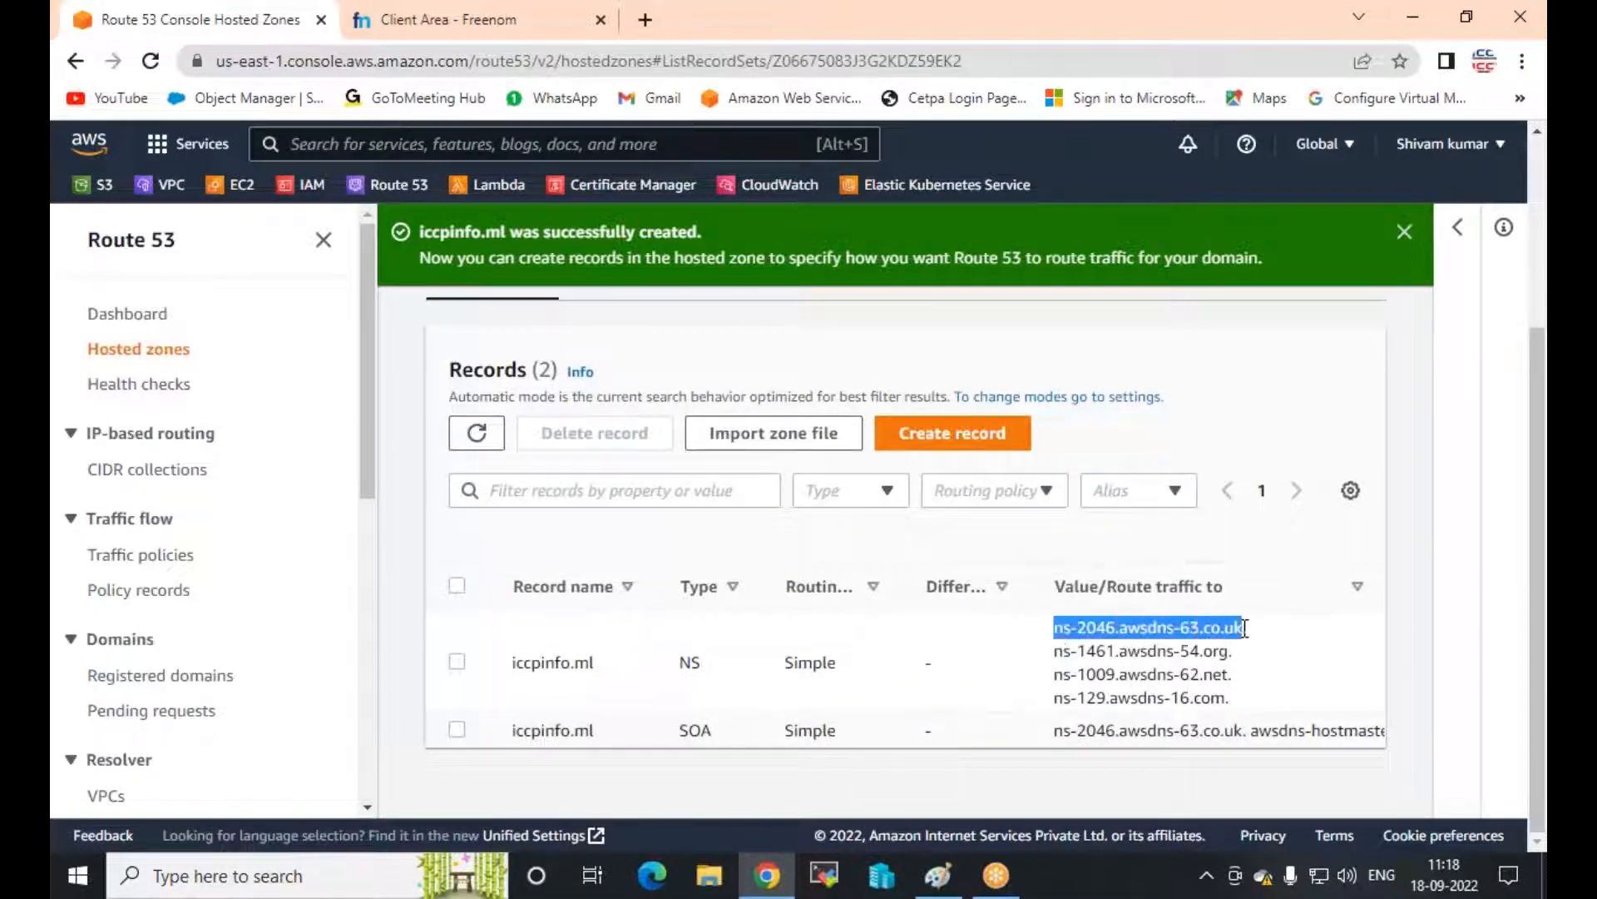
{"action": "right_click", "coordinate": [1205, 623]}
{"action": "left_click", "coordinate": [1265, 644]}
{"action": "left_click", "coordinate": [433, 25]}
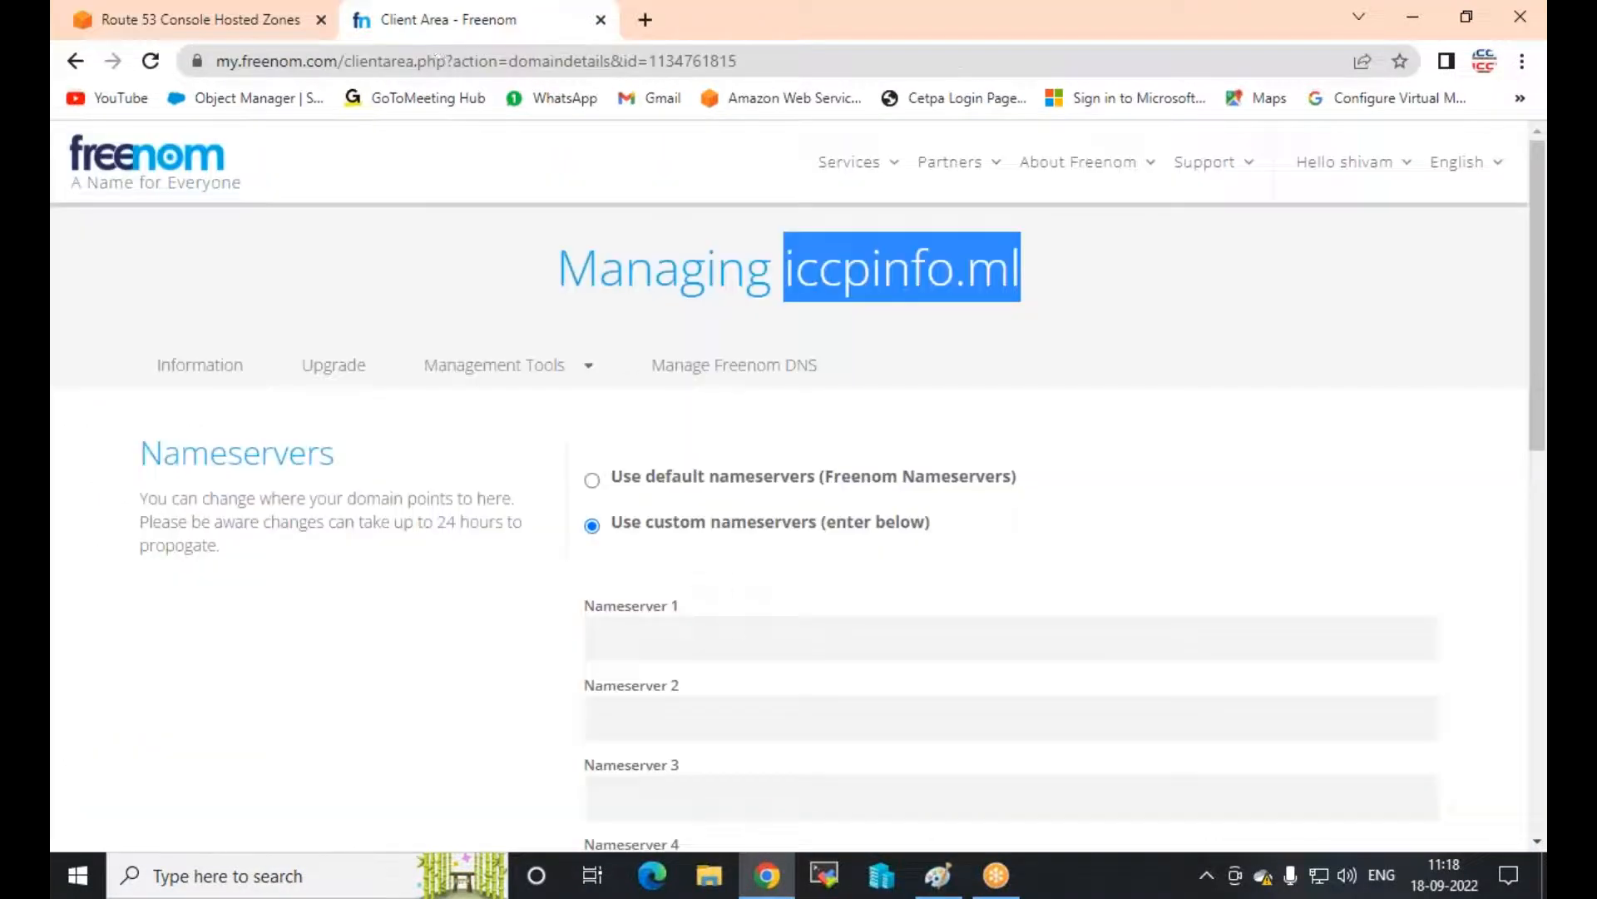
{"action": "right_click", "coordinate": [728, 641]}
{"action": "left_click", "coordinate": [796, 458]}
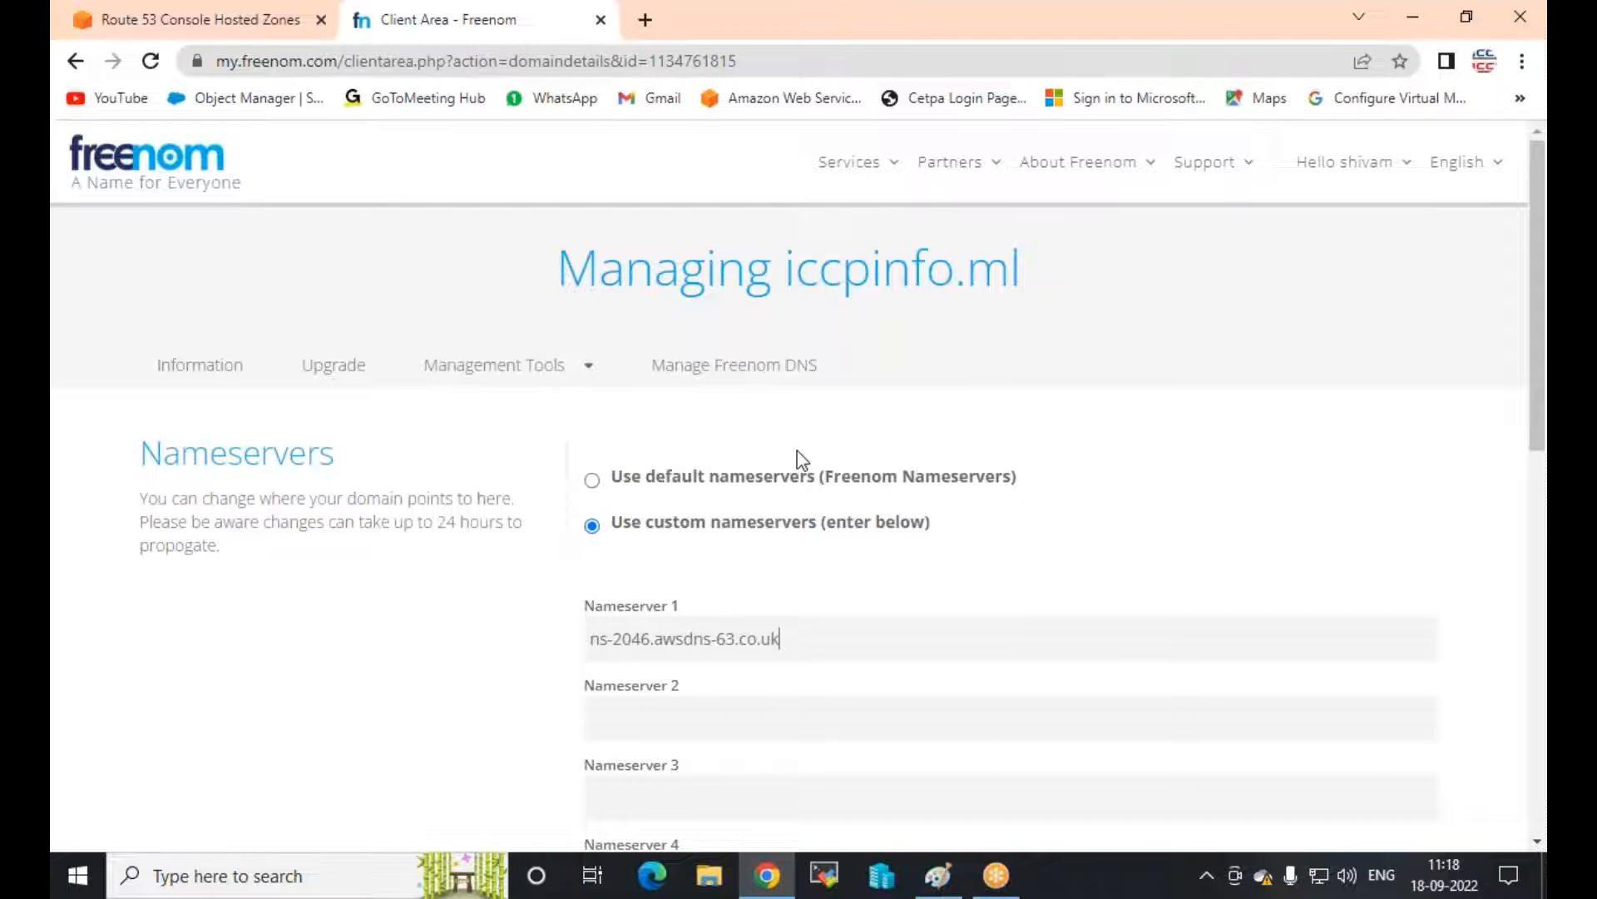
Copy ns-1461.awsdns-54.org from the Route 53 NS record into Freenom's Nameserver 2, without the trailing dot
{"action": "left_click", "coordinate": [186, 25]}
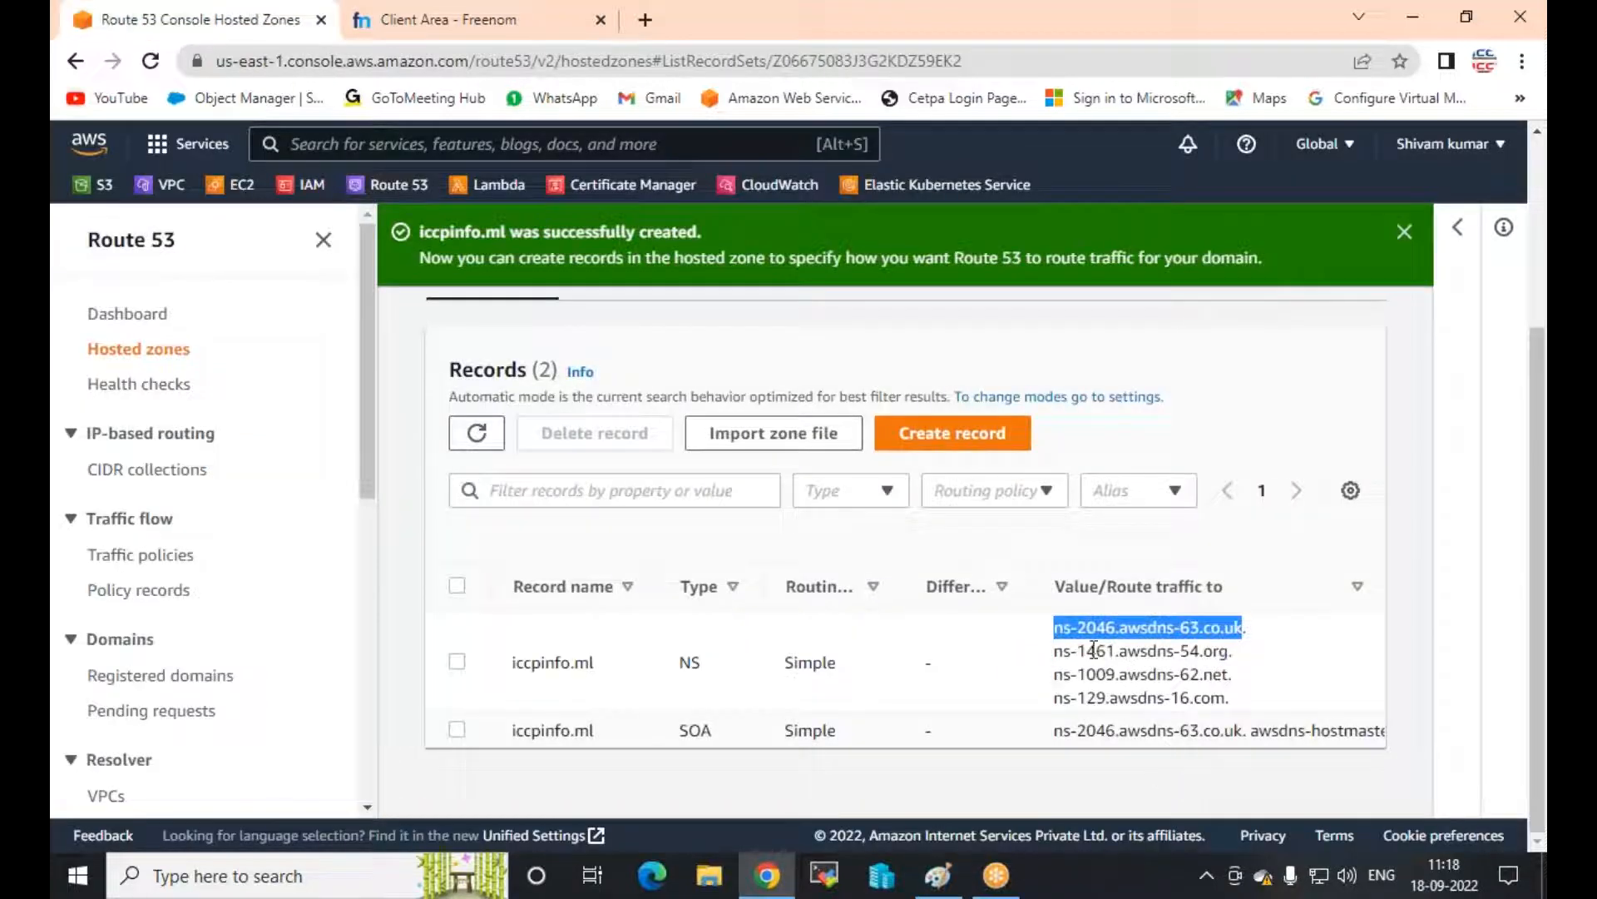
{"action": "left_click_drag", "start_coordinate": [1055, 653], "coordinate": [1229, 661]}
{"action": "right_click", "coordinate": [1225, 663]}
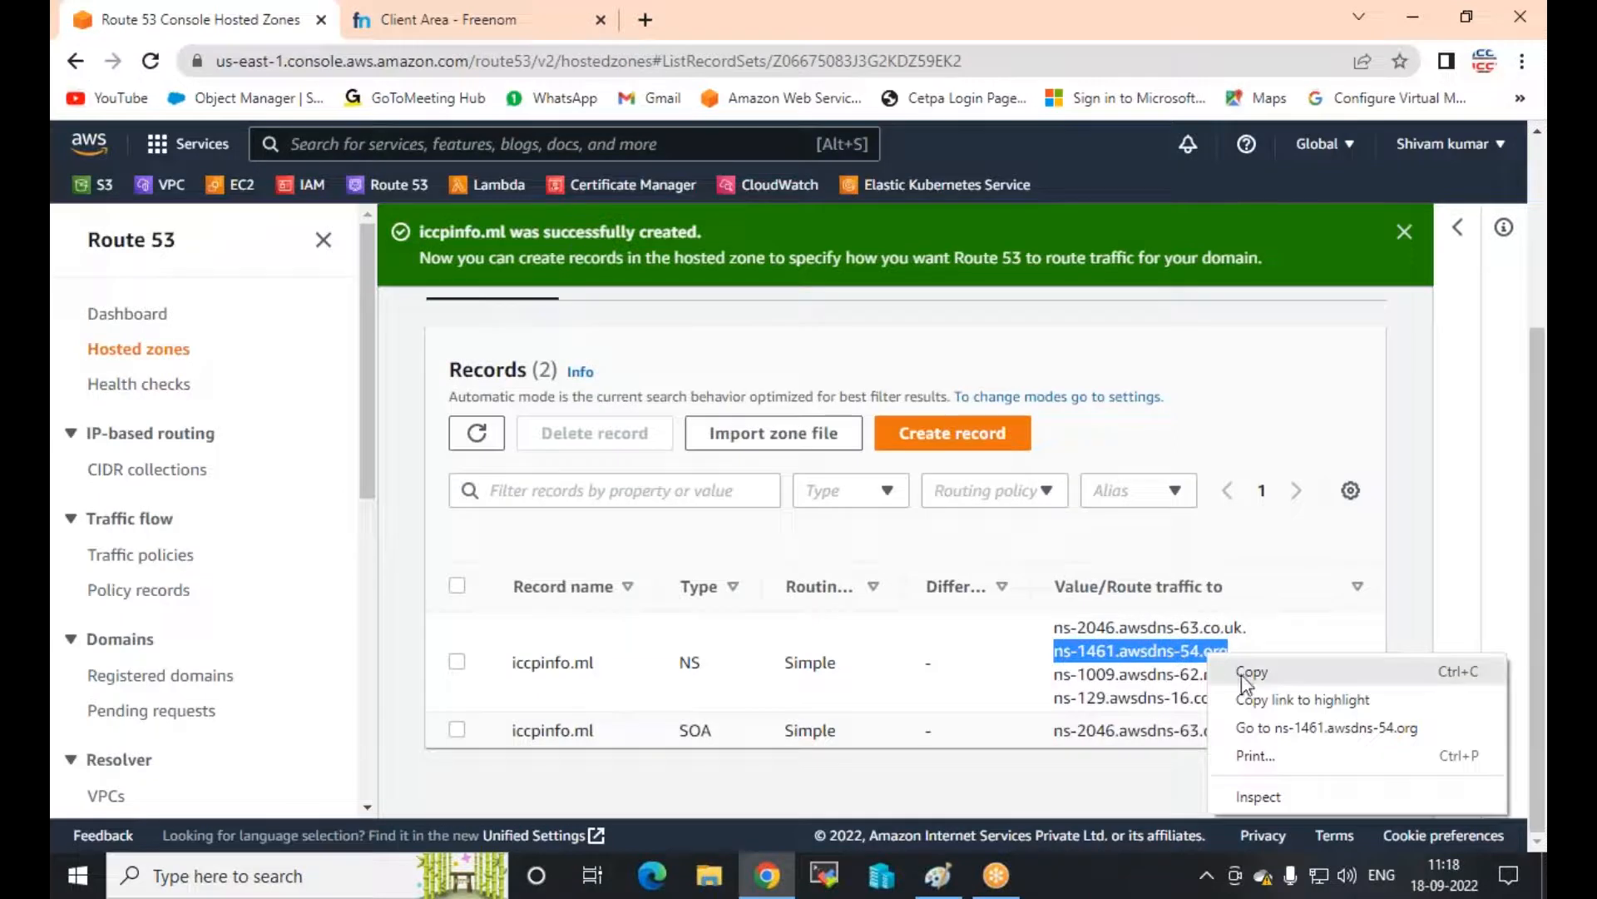
{"action": "left_click", "coordinate": [1331, 671]}
{"action": "left_click", "coordinate": [410, 22]}
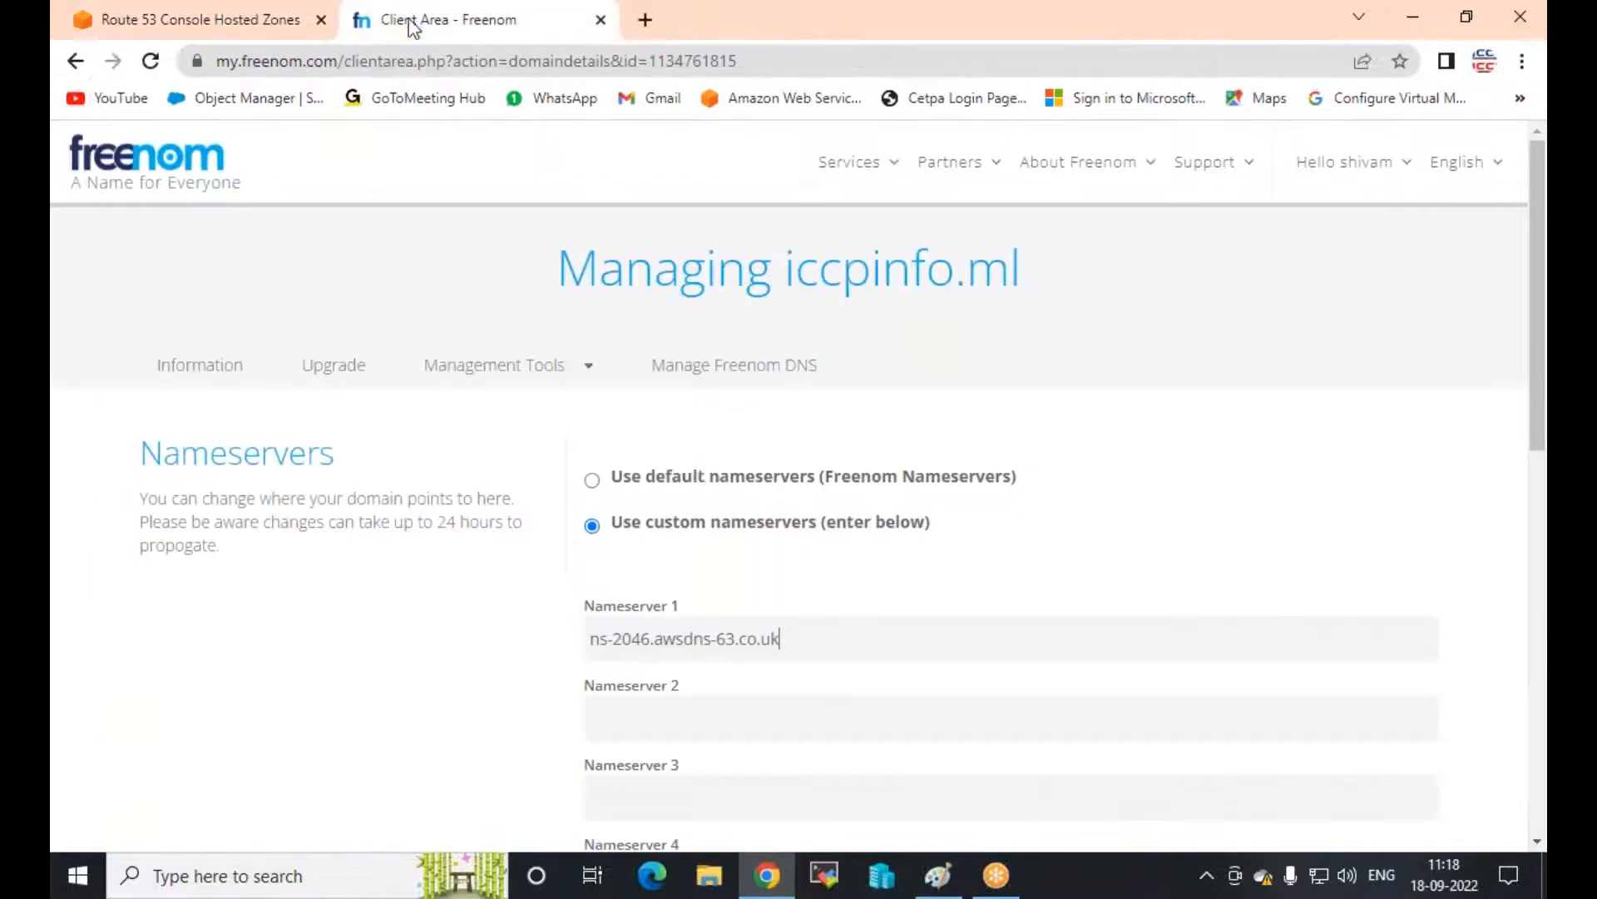
{"action": "left_click", "coordinate": [813, 713]}
{"action": "right_click", "coordinate": [813, 716]}
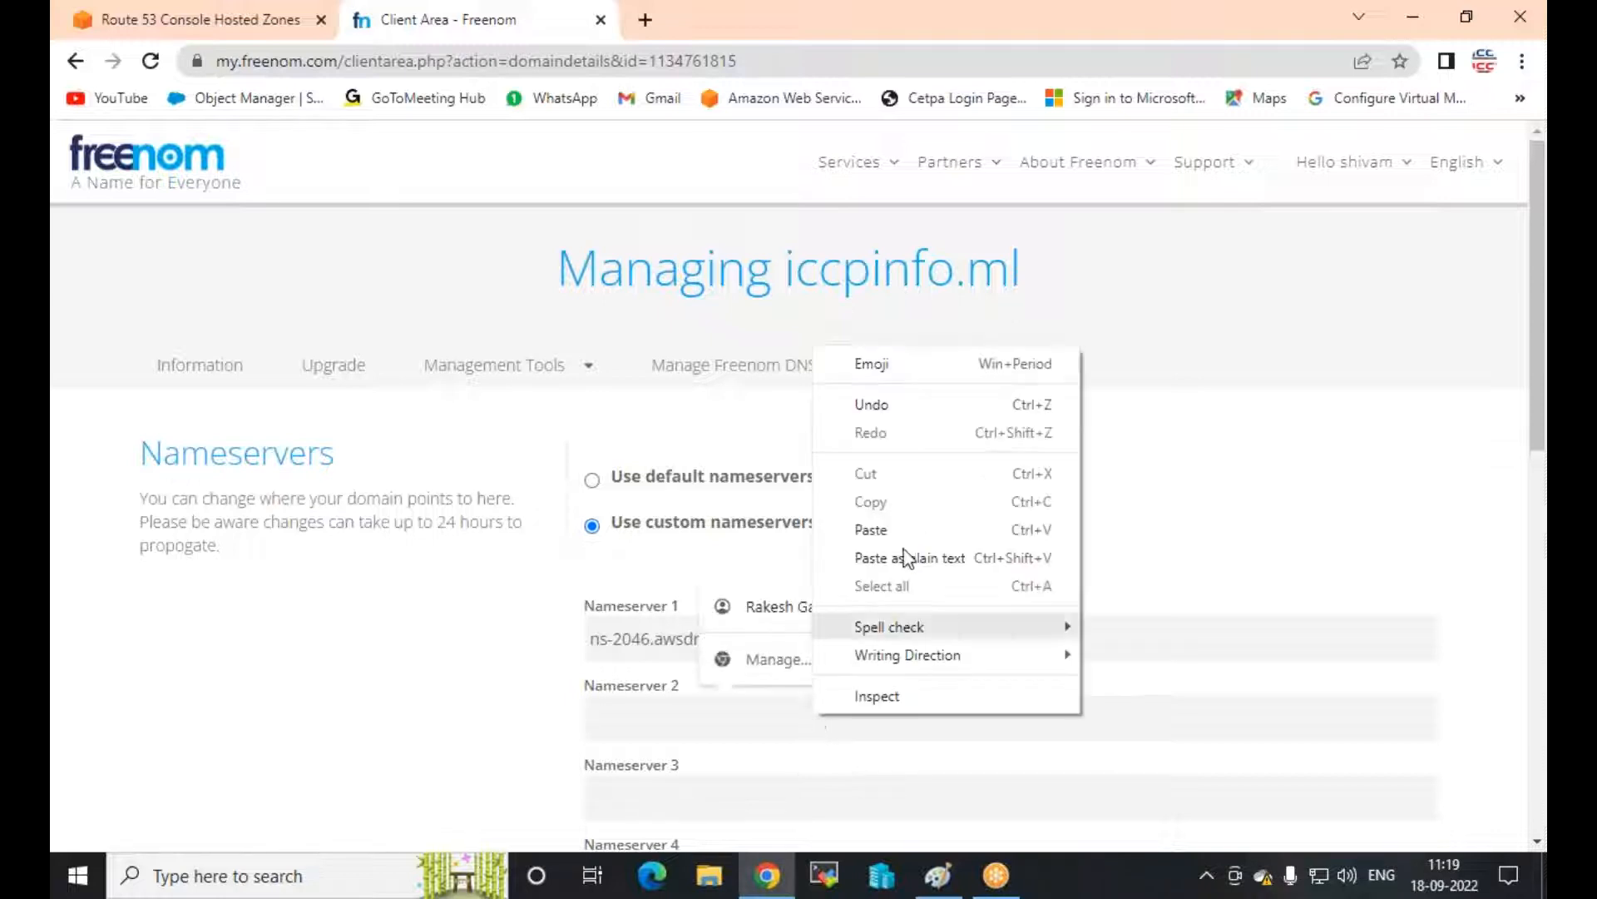
{"action": "left_click", "coordinate": [871, 529]}
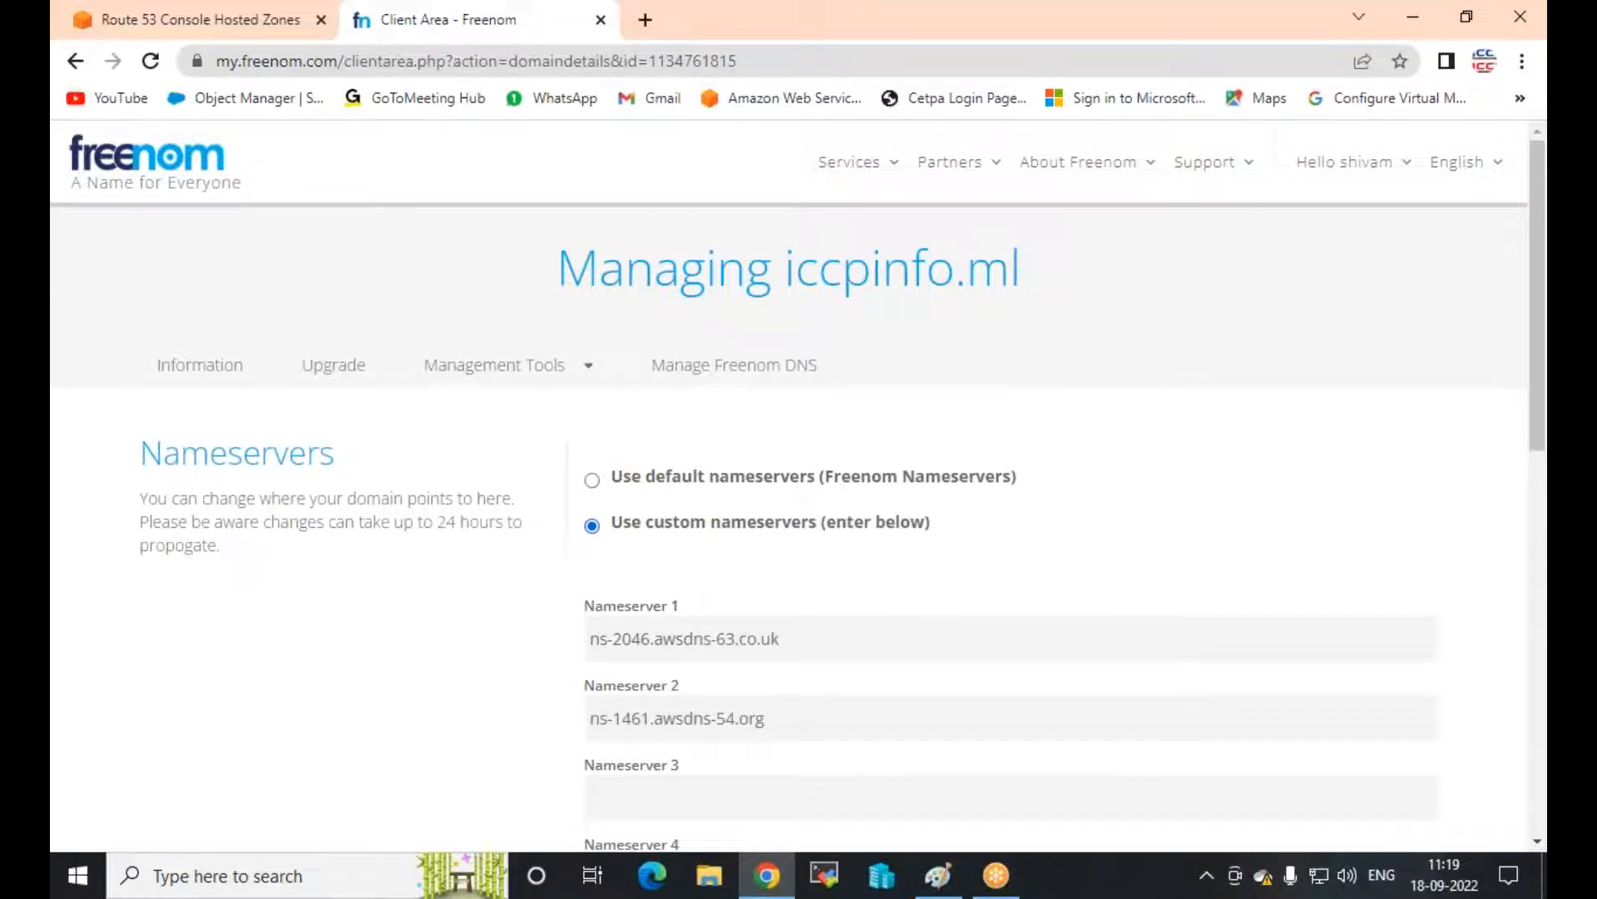
Copy ns-1009.awsdns-62.net from the Route 53 NS record into Freenom's Nameserver 3, without the trailing dot
{"action": "left_click", "coordinate": [220, 23]}
{"action": "left_click_drag", "start_coordinate": [1055, 675], "coordinate": [1226, 678]}
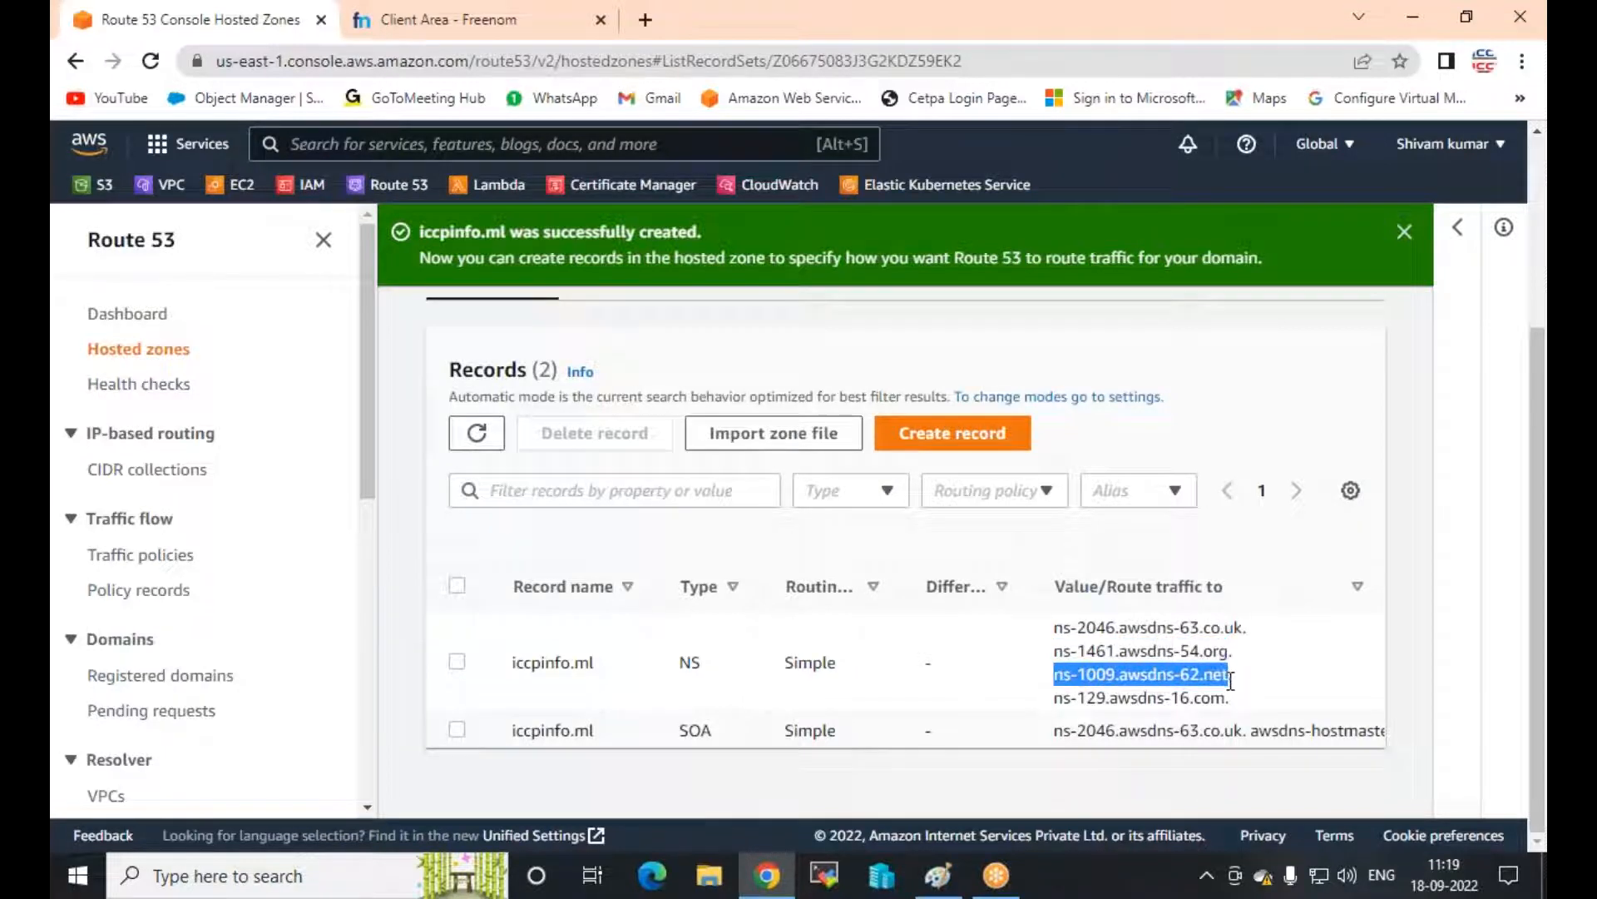
{"action": "right_click", "coordinate": [1232, 681]}
{"action": "left_click", "coordinate": [1261, 692]}
{"action": "left_click", "coordinate": [450, 35]}
{"action": "left_click", "coordinate": [653, 794]}
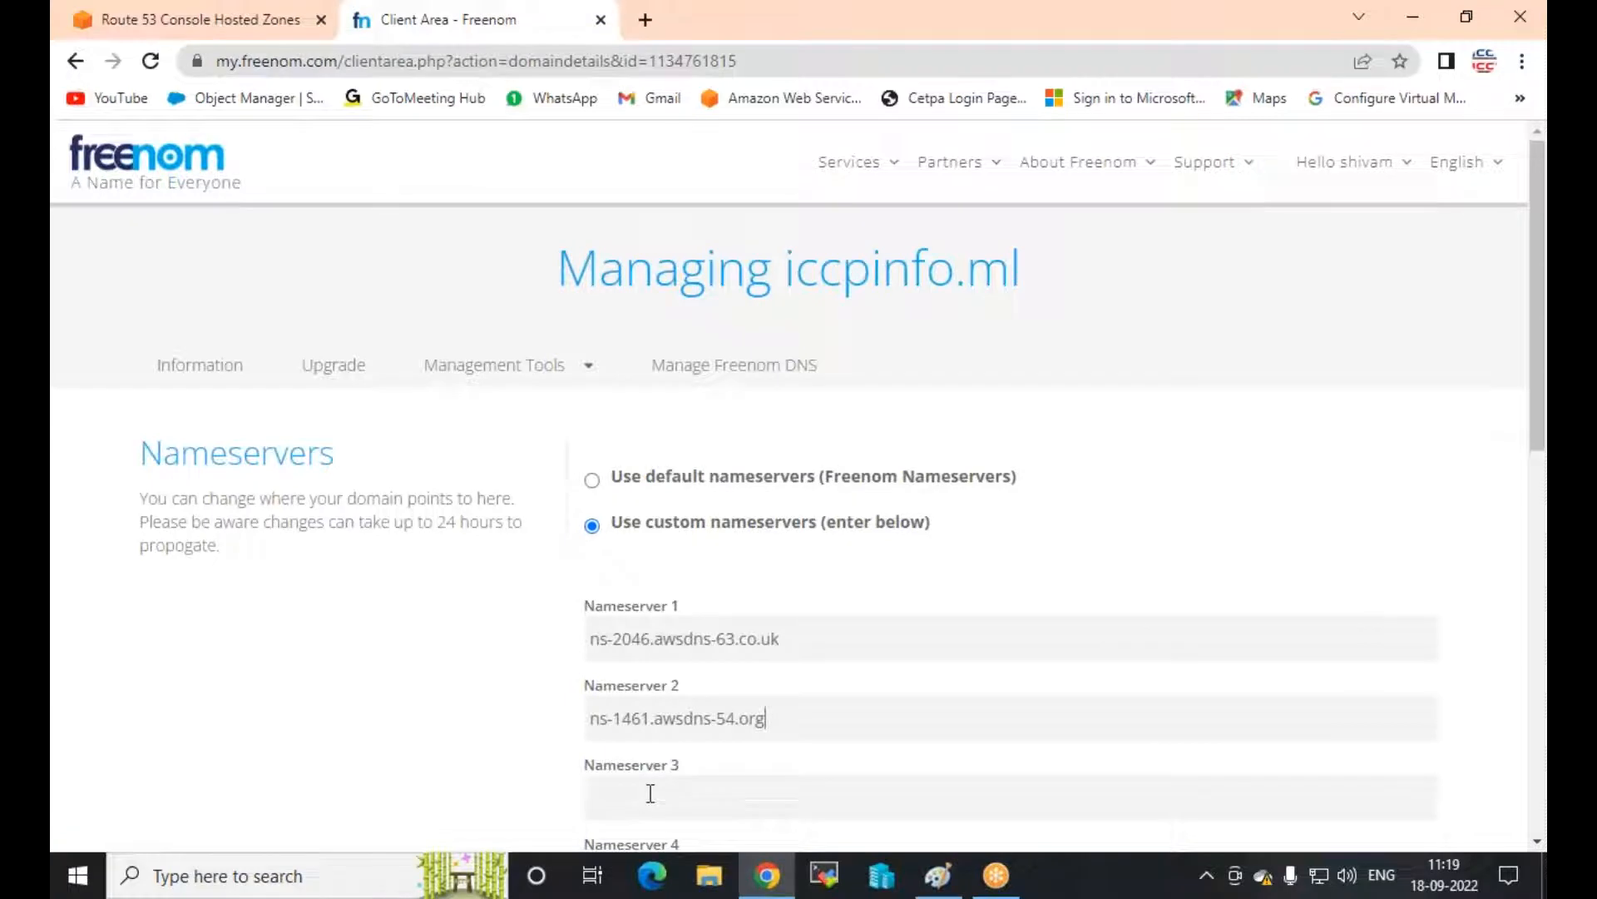
{"action": "right_click", "coordinate": [651, 795]}
{"action": "left_click", "coordinate": [707, 608]}
Copy ns-129.awsdns-16.com from the Route 53 NS record into Freenom's Nameserver 4 and submit the nameserver changes
{"action": "scroll", "coordinate": [385, 143], "scroll_direction": "down", "scroll_amount": 4}
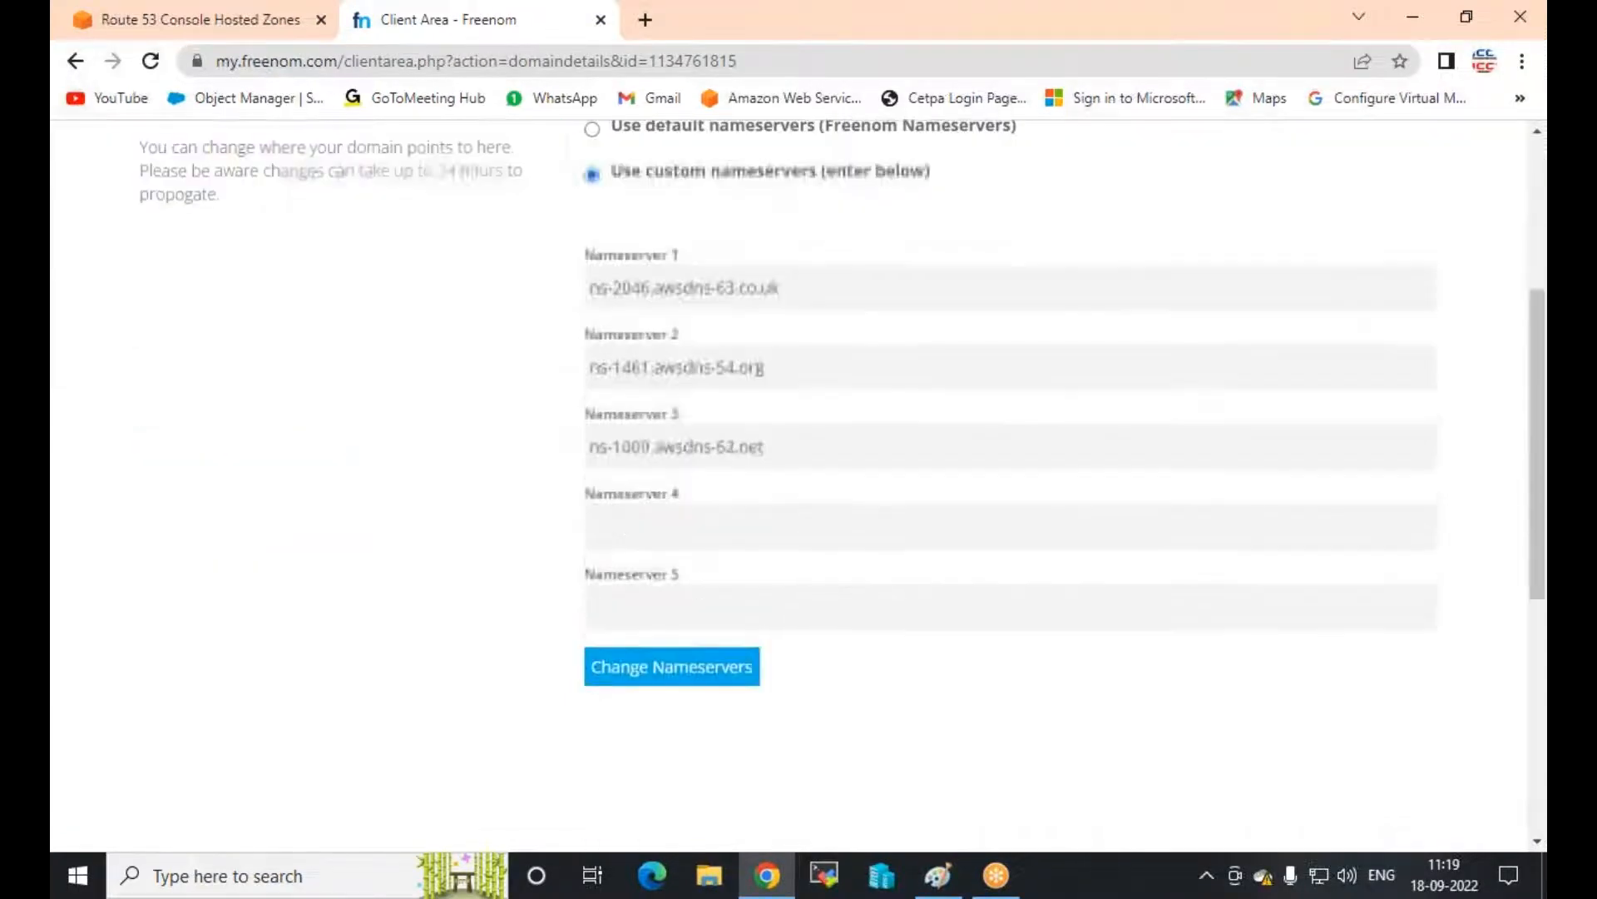
{"action": "left_click", "coordinate": [218, 25]}
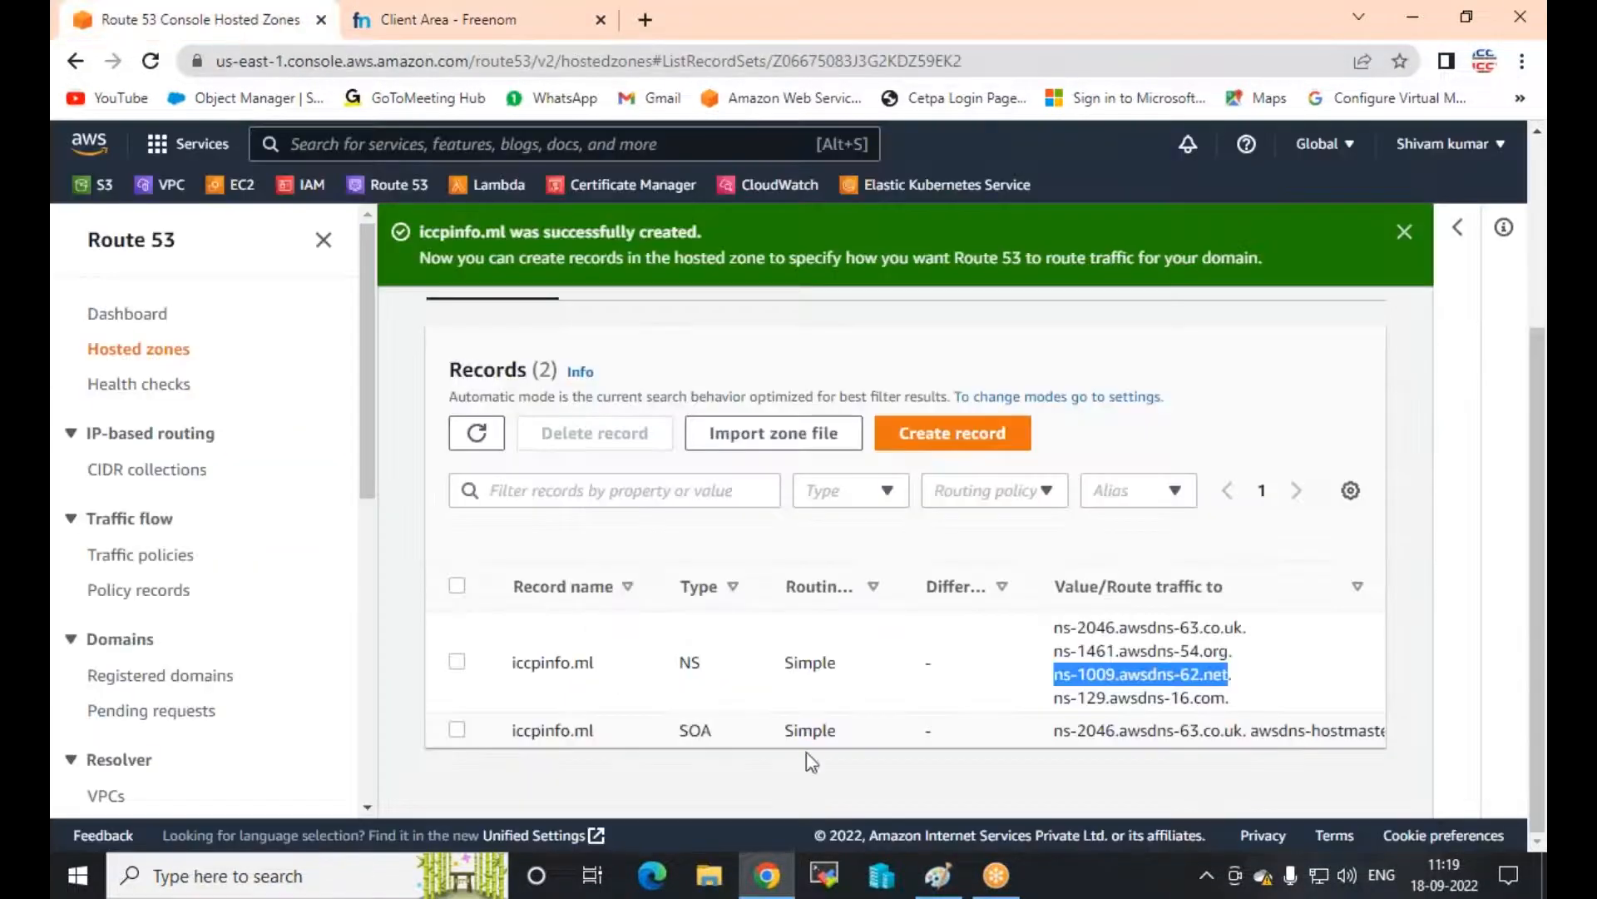
{"action": "left_click_drag", "start_coordinate": [1054, 699], "coordinate": [1230, 701]}
{"action": "right_click", "coordinate": [1206, 701]}
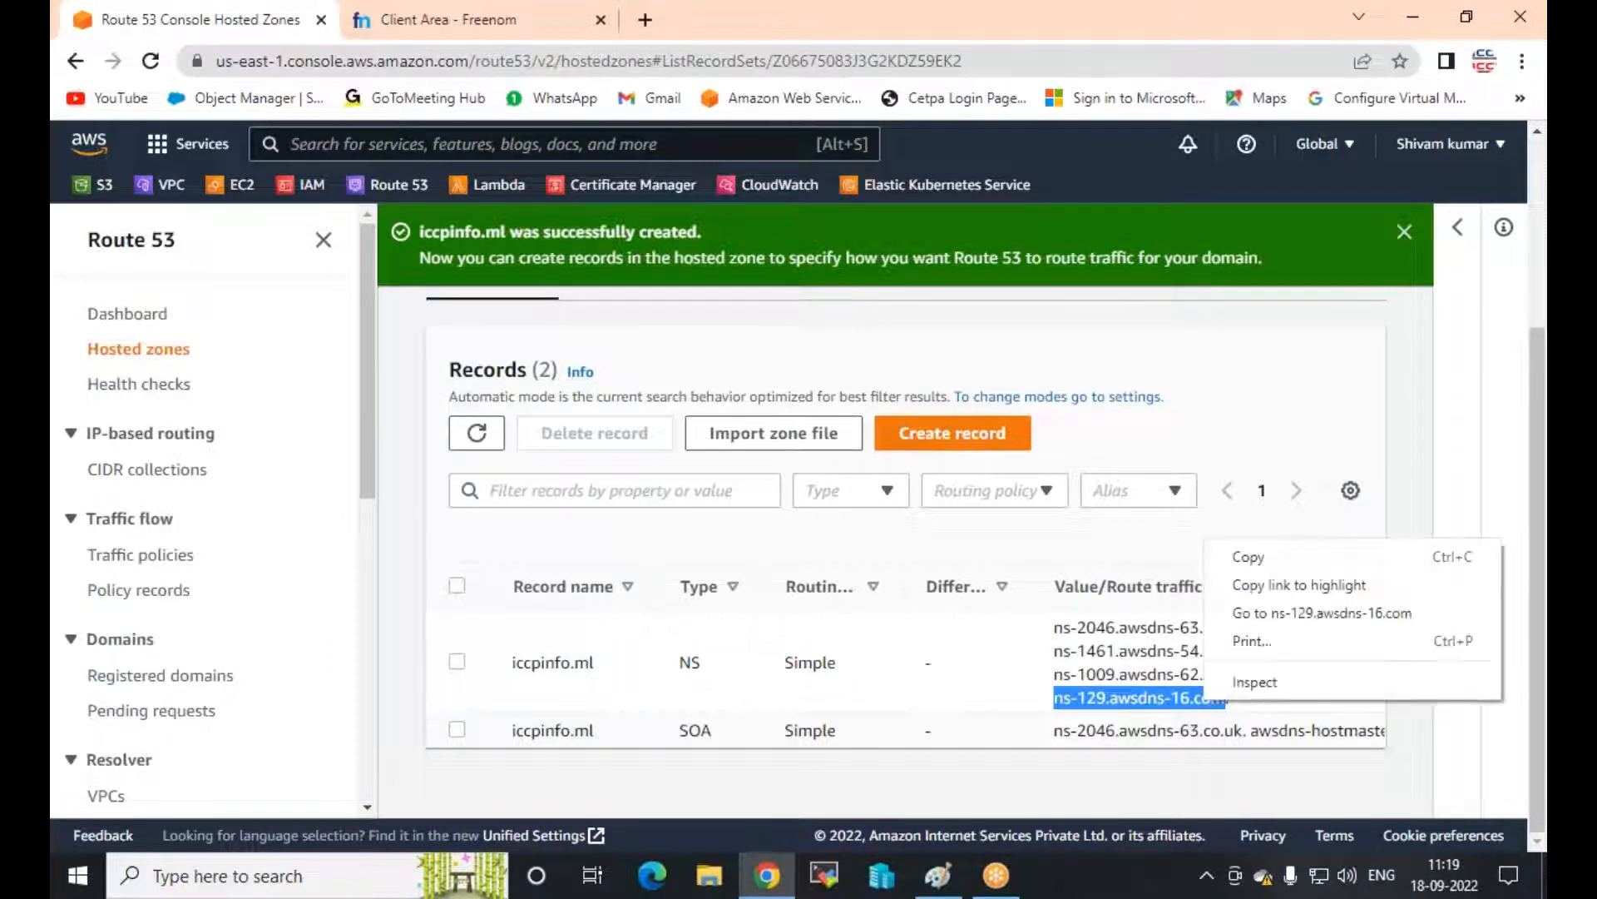
{"action": "left_click", "coordinate": [1243, 559]}
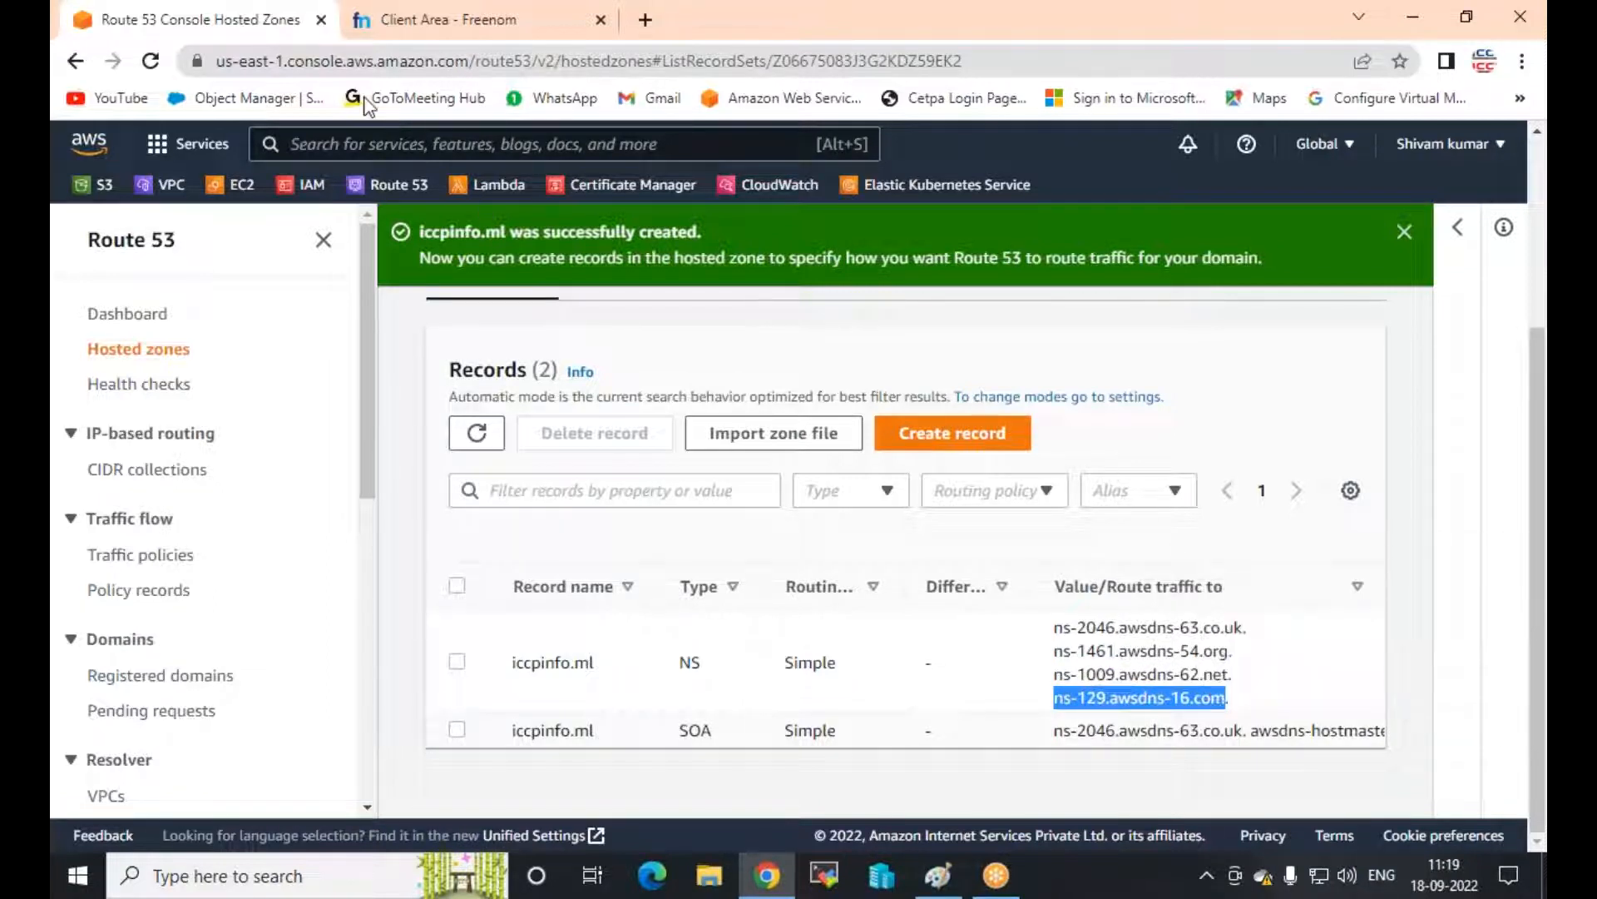
{"action": "left_click", "coordinate": [366, 19]}
{"action": "right_click", "coordinate": [593, 526]}
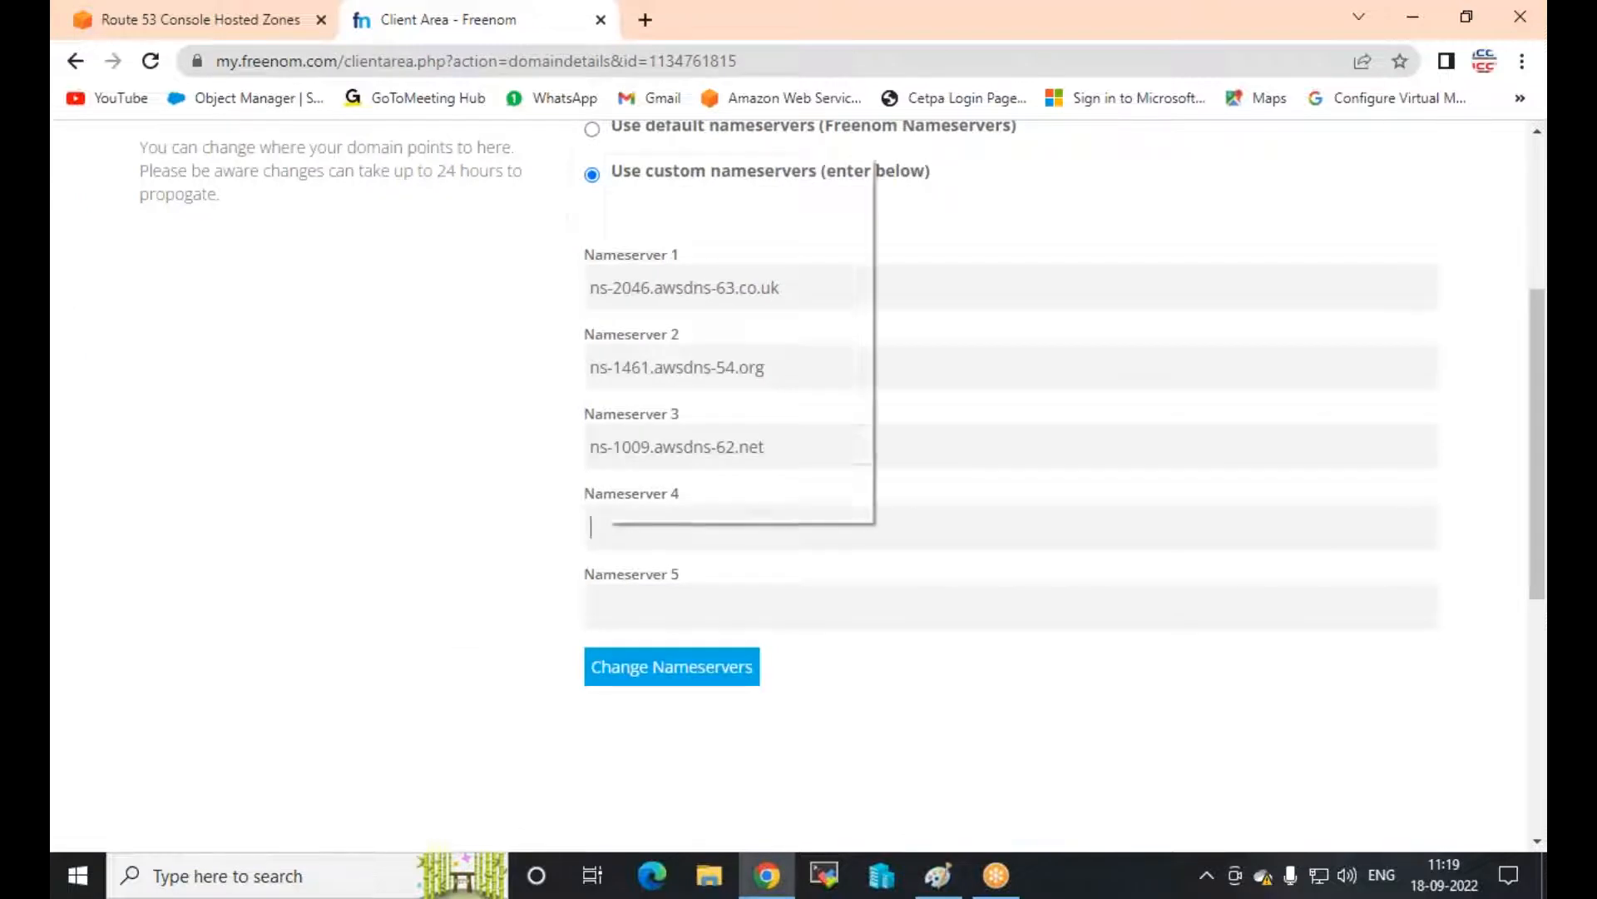
{"action": "left_click", "coordinate": [688, 339]}
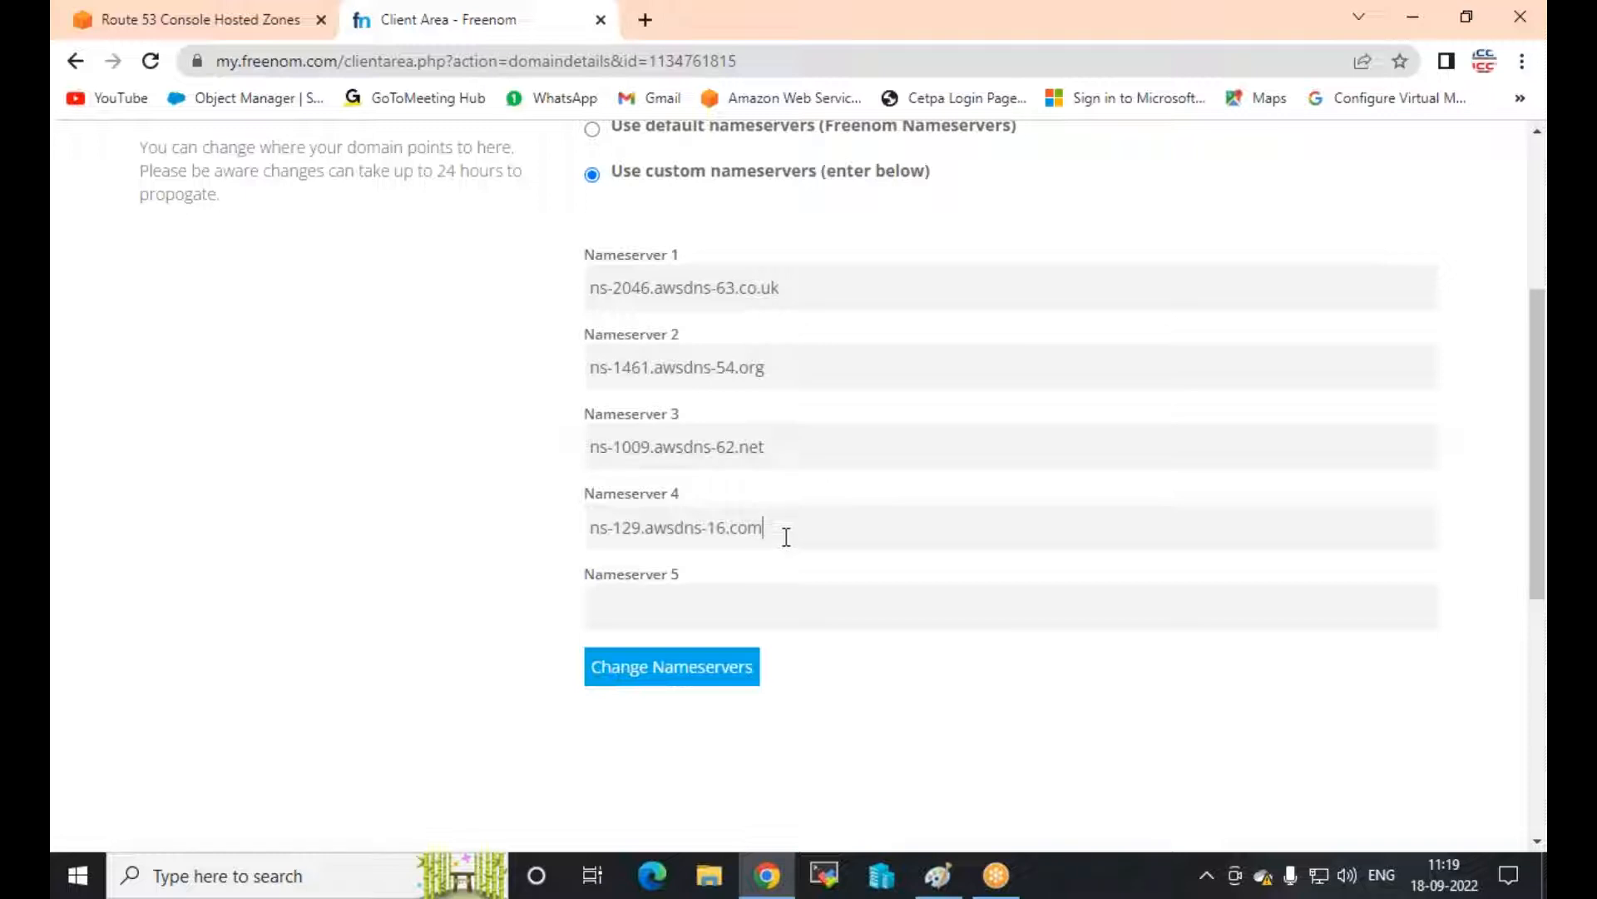
{"action": "left_click", "coordinate": [603, 672]}
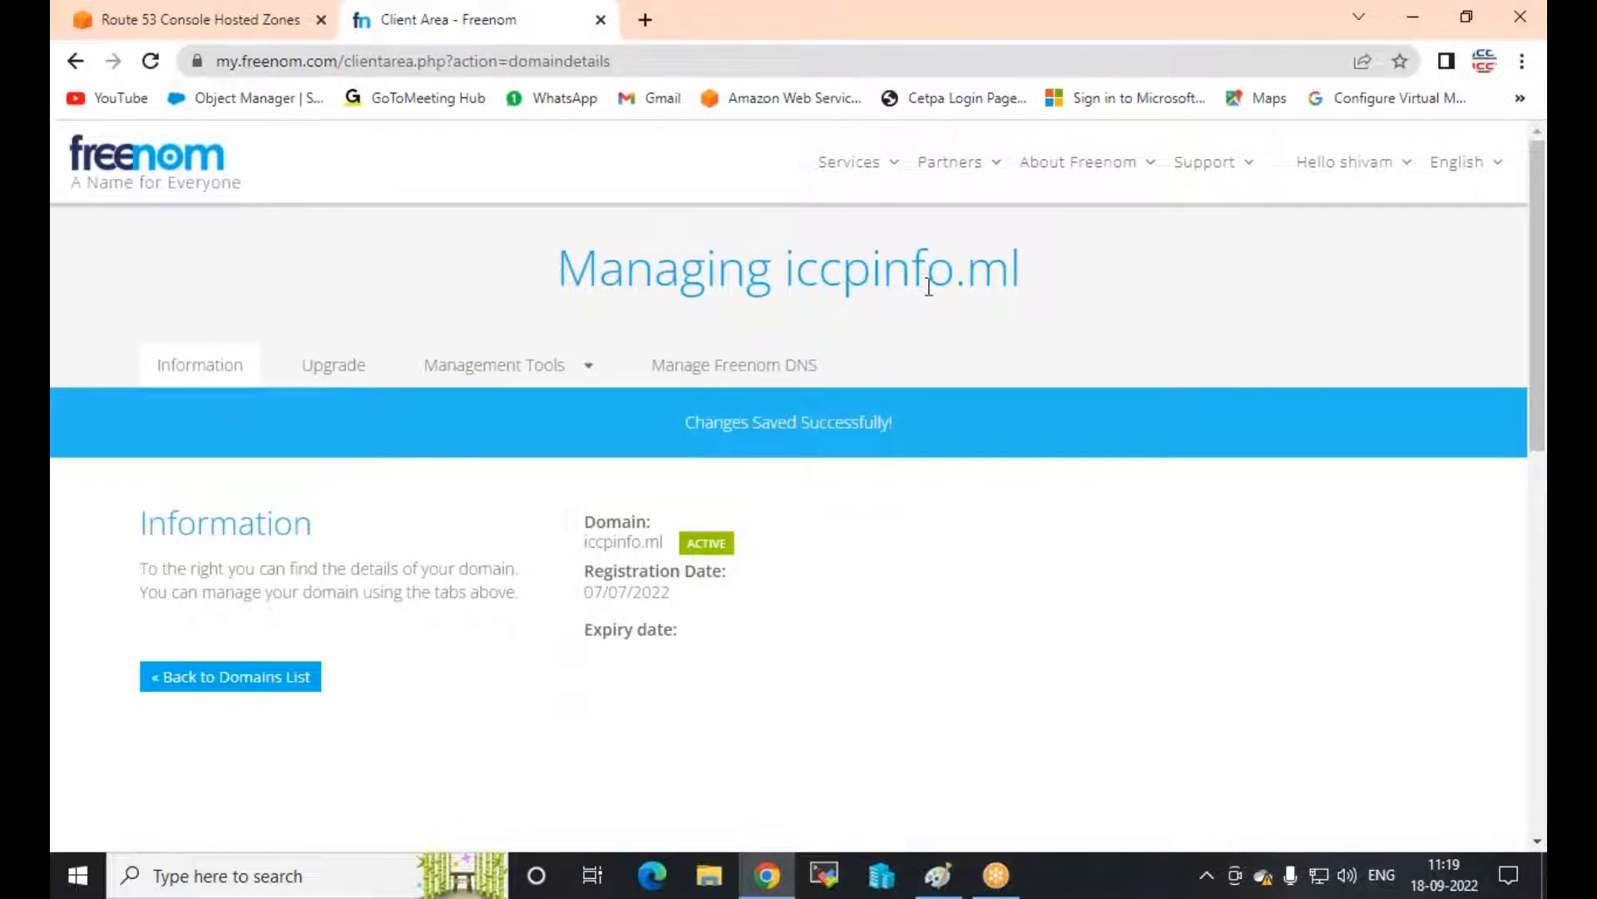
Return to the Route 53 console and open the S3 console's Buckets list in a new tab
{"action": "left_click", "coordinate": [179, 18]}
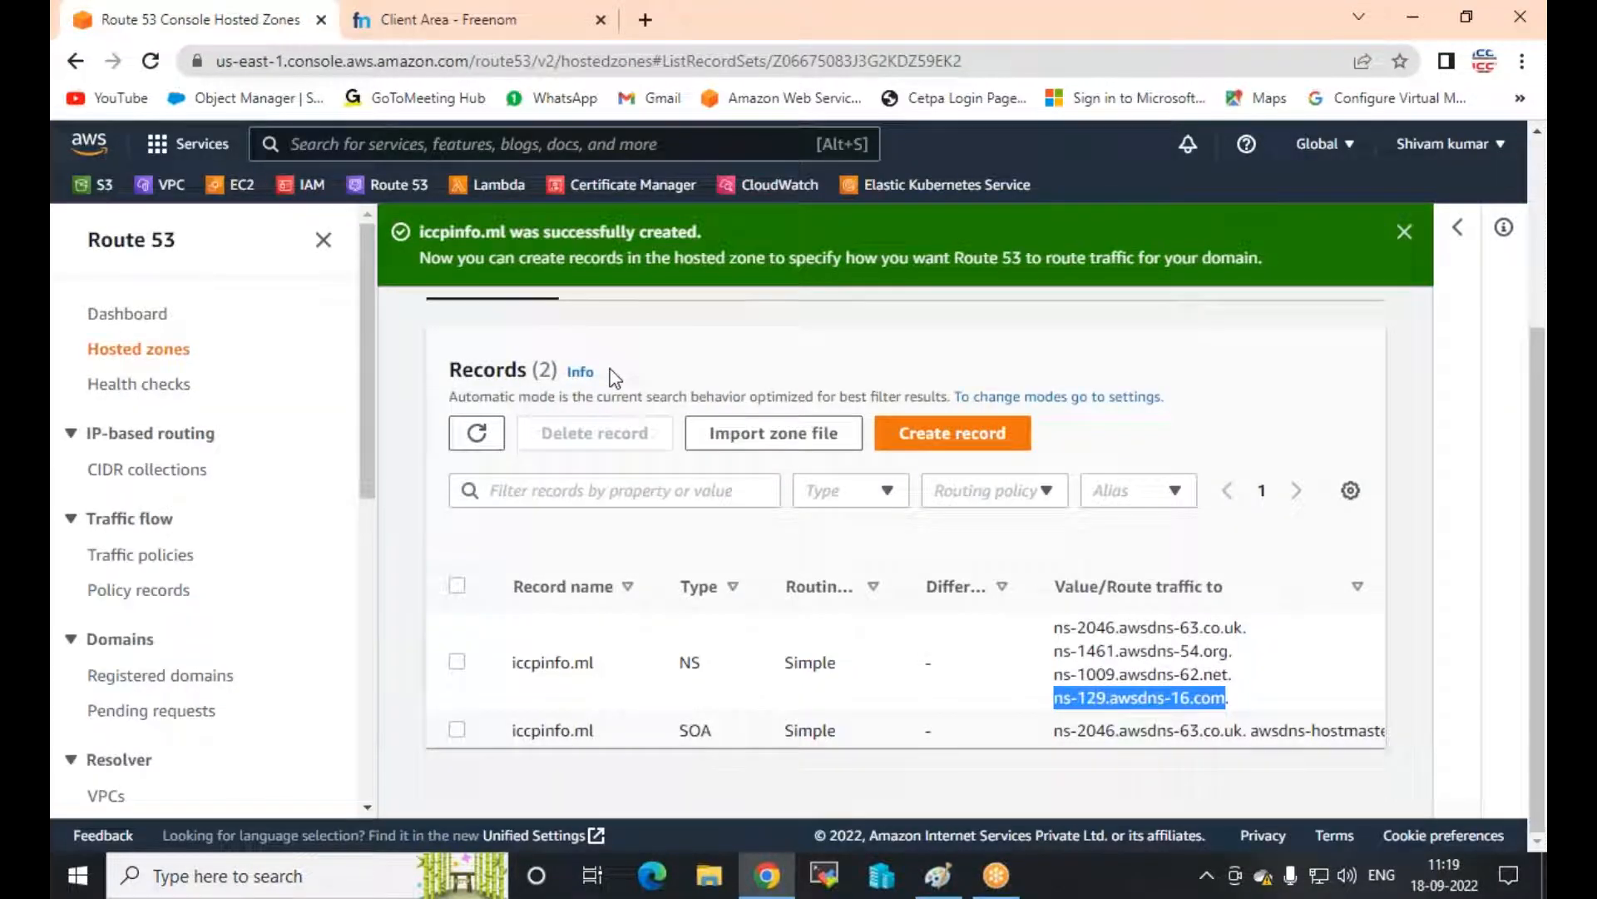
{"action": "right_click", "coordinate": [107, 185]}
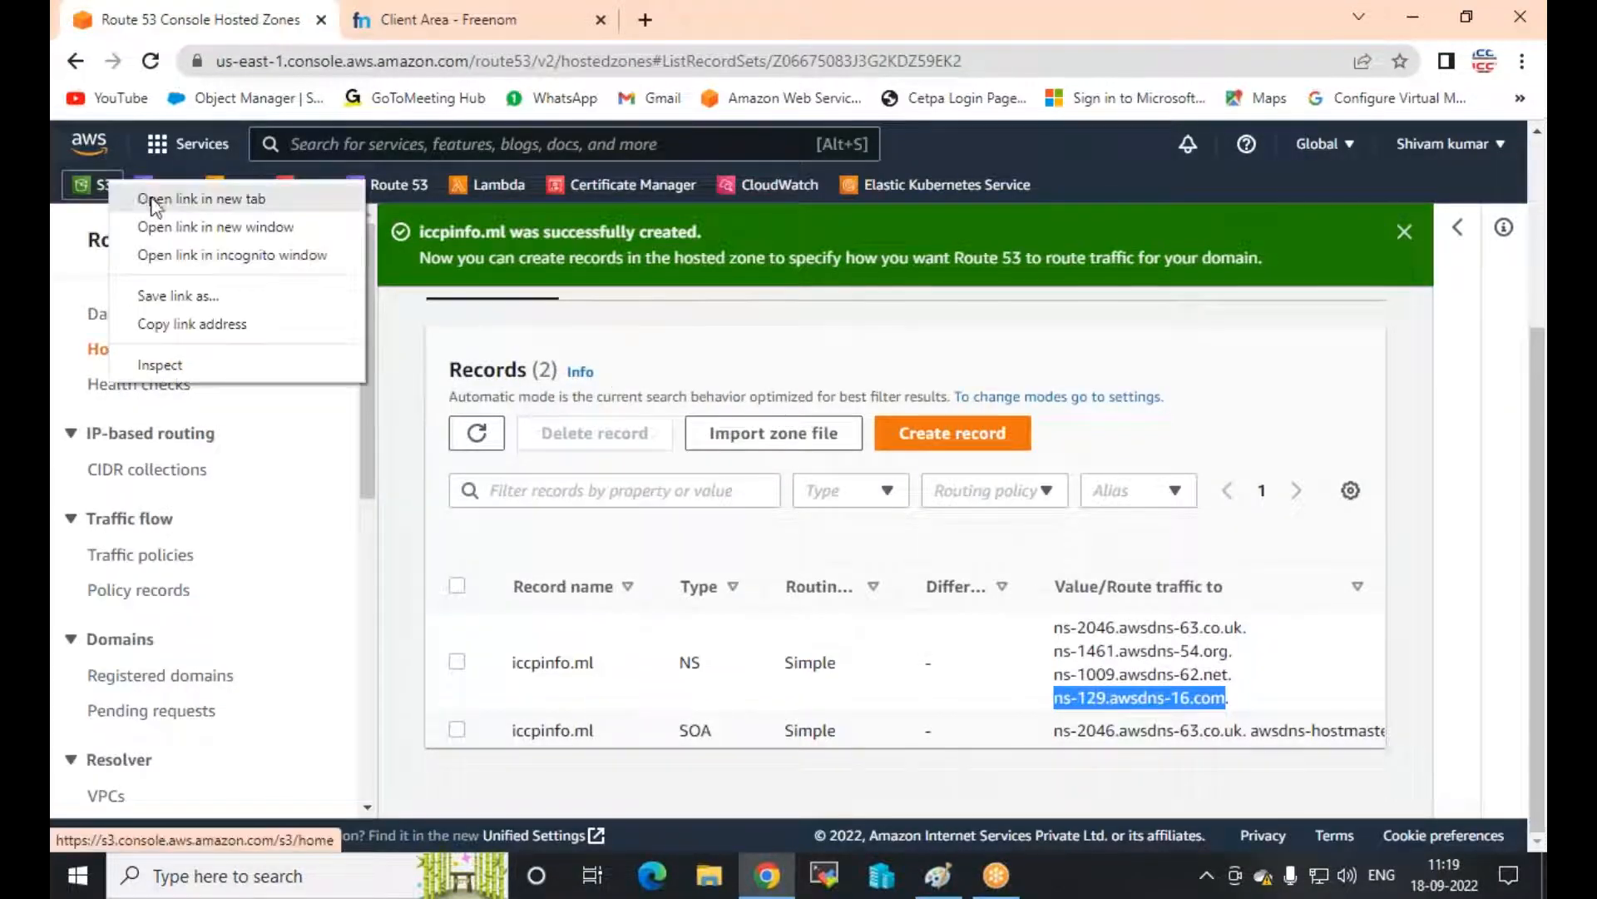
{"action": "left_click", "coordinate": [154, 199]}
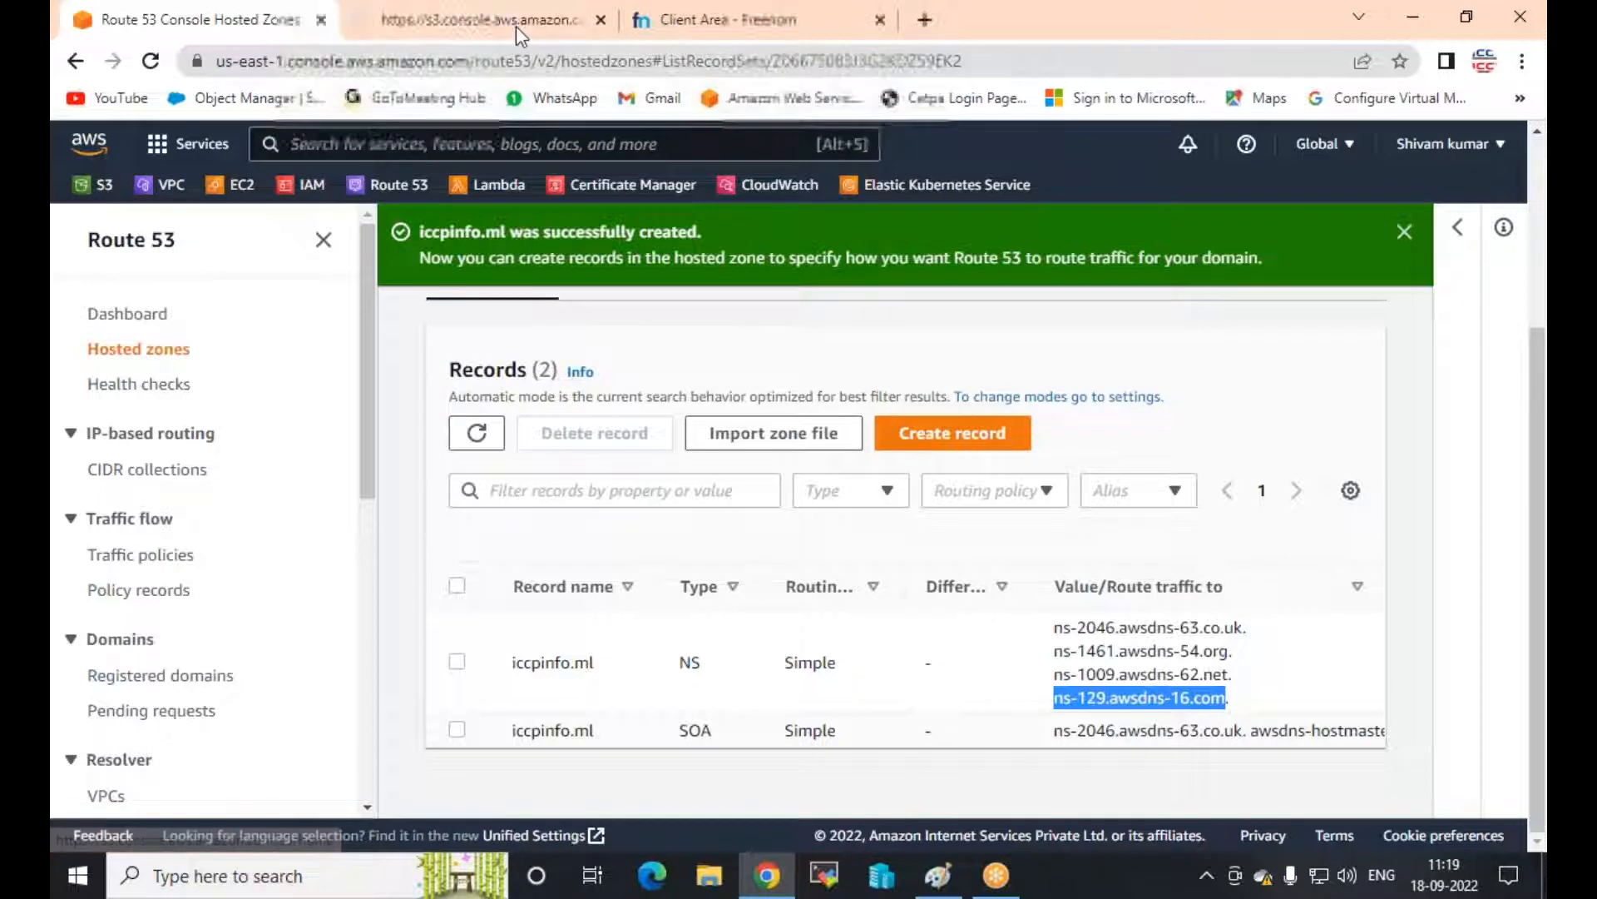
{"action": "left_click", "coordinate": [424, 22]}
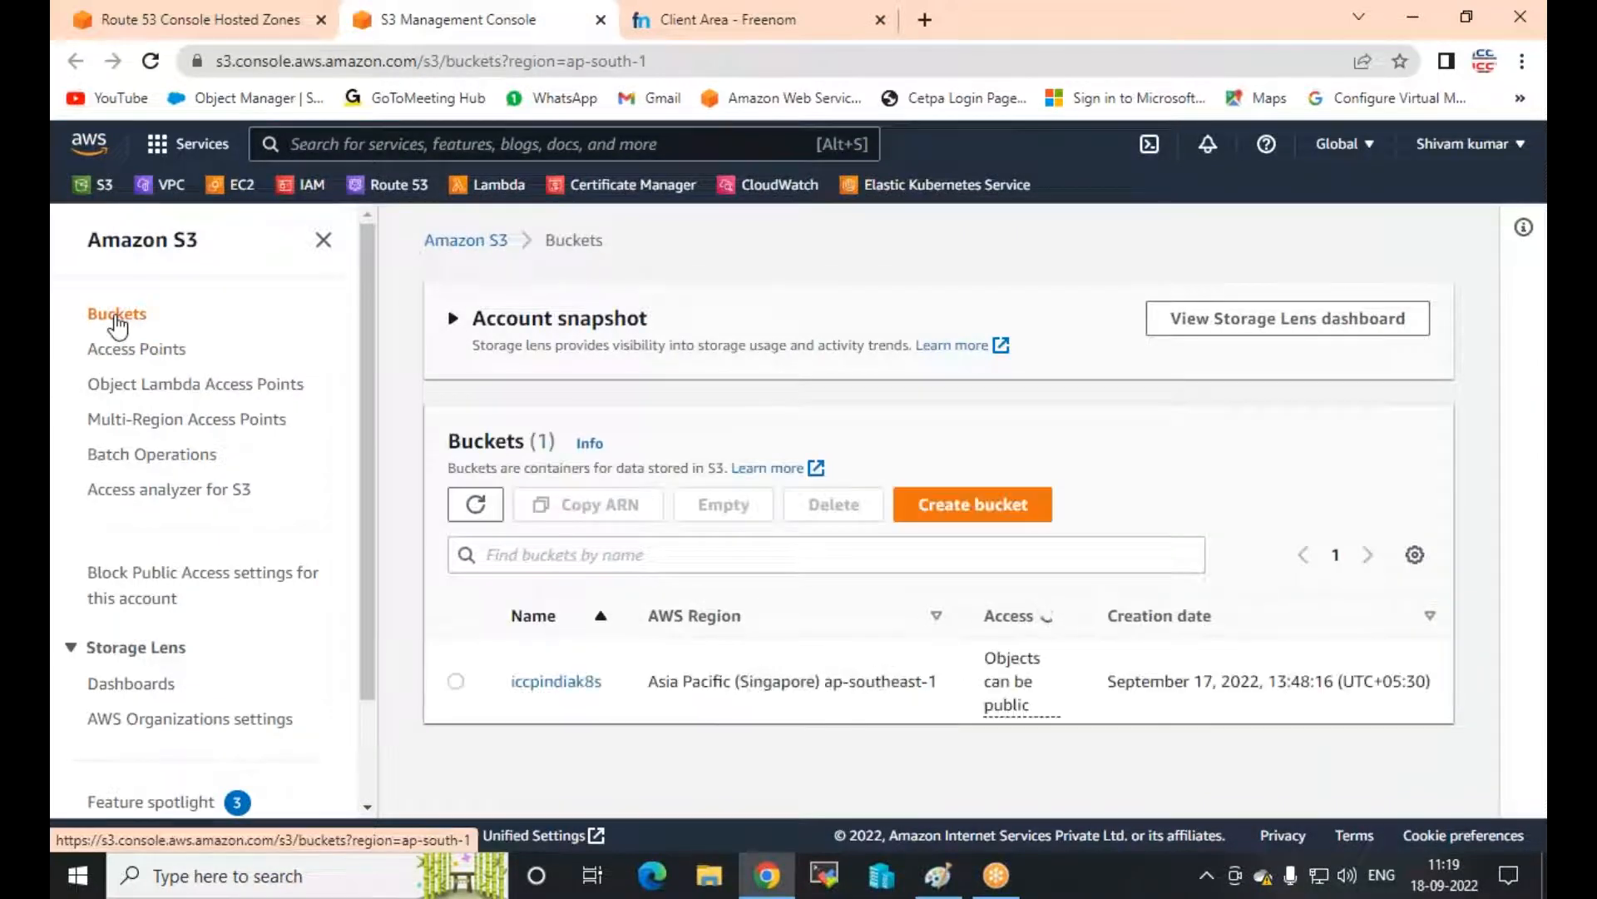
Start creating a new S3 bucket and name it iccpinfo.ml, matching the Route 53 record name
{"action": "left_click", "coordinate": [926, 512]}
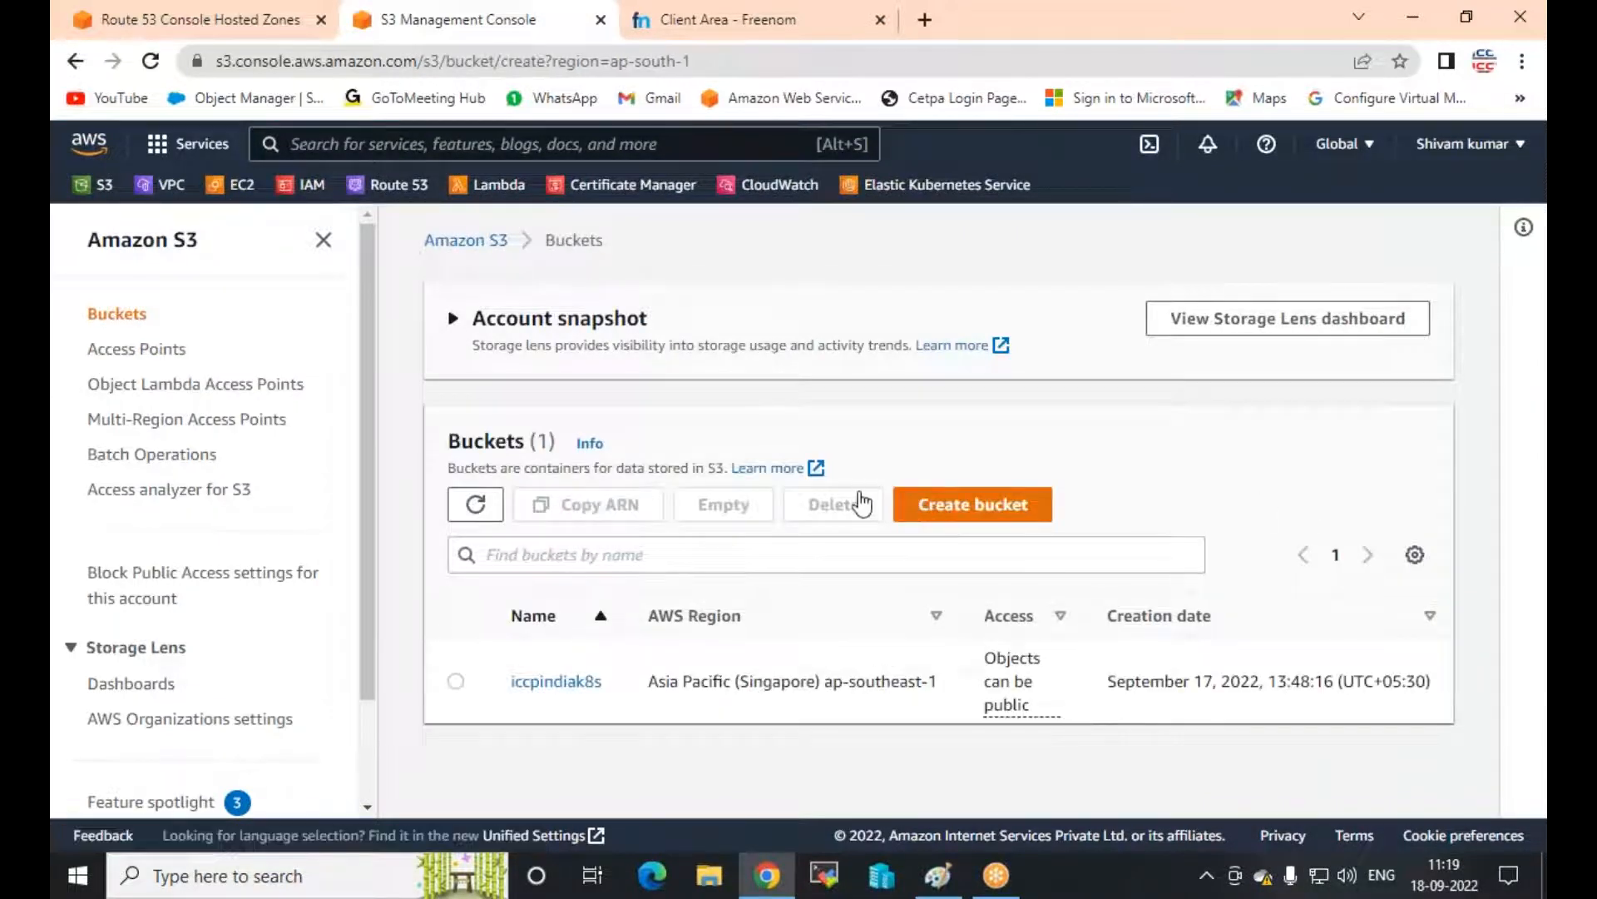
{"action": "left_click", "coordinate": [473, 516]}
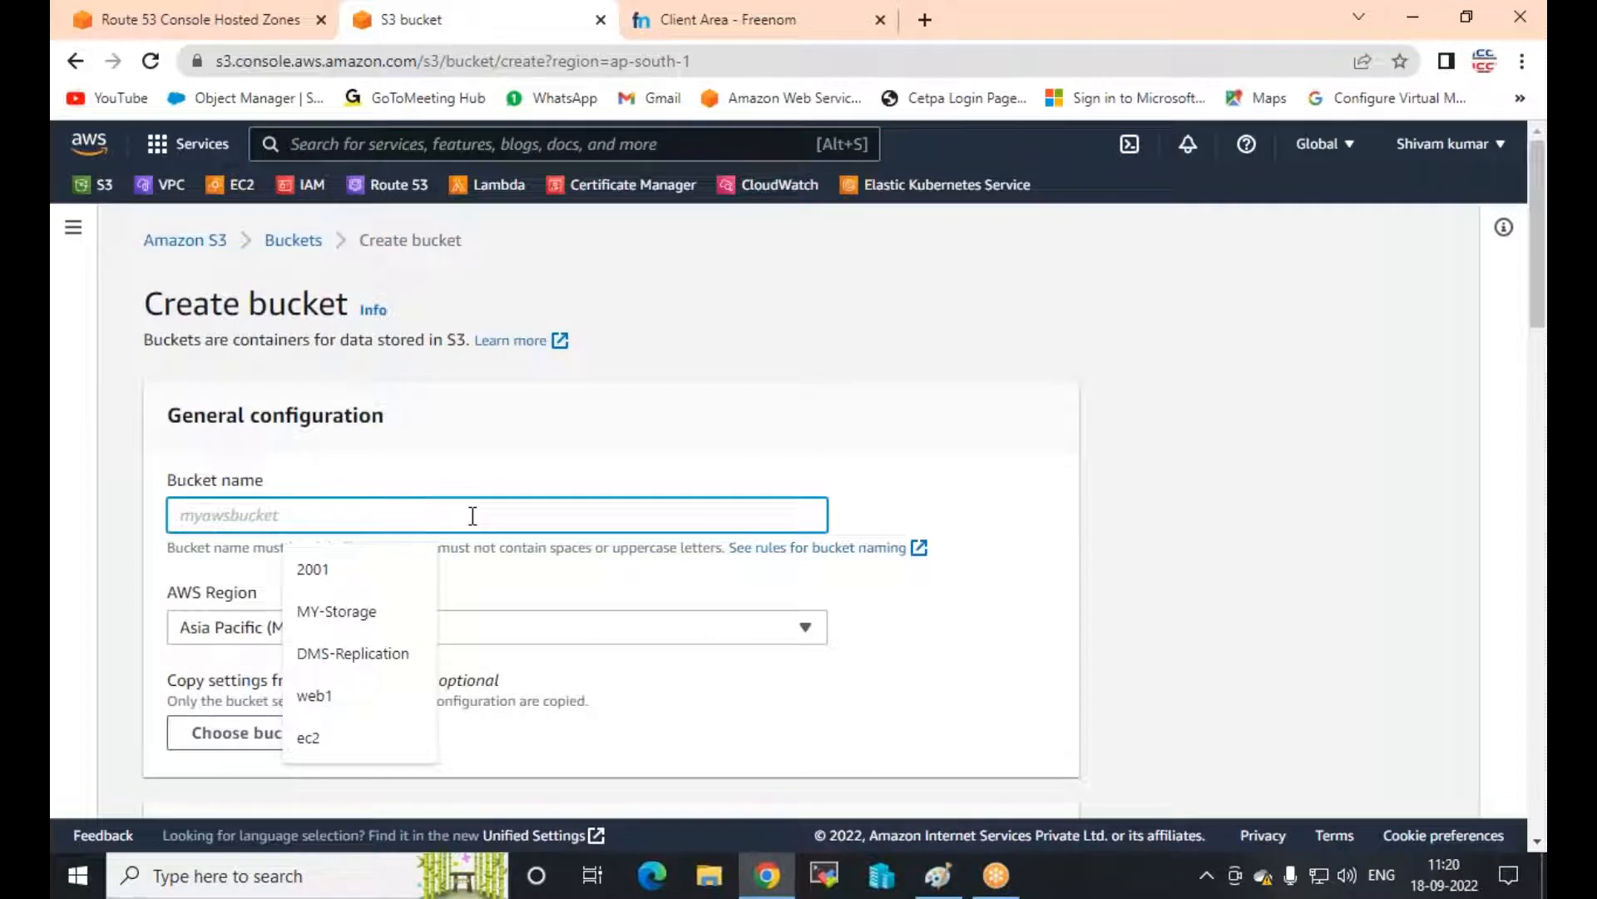
{"action": "key", "text": "ctrl+v"}
{"action": "left_click_drag", "start_coordinate": [470, 516], "coordinate": [54, 524]}
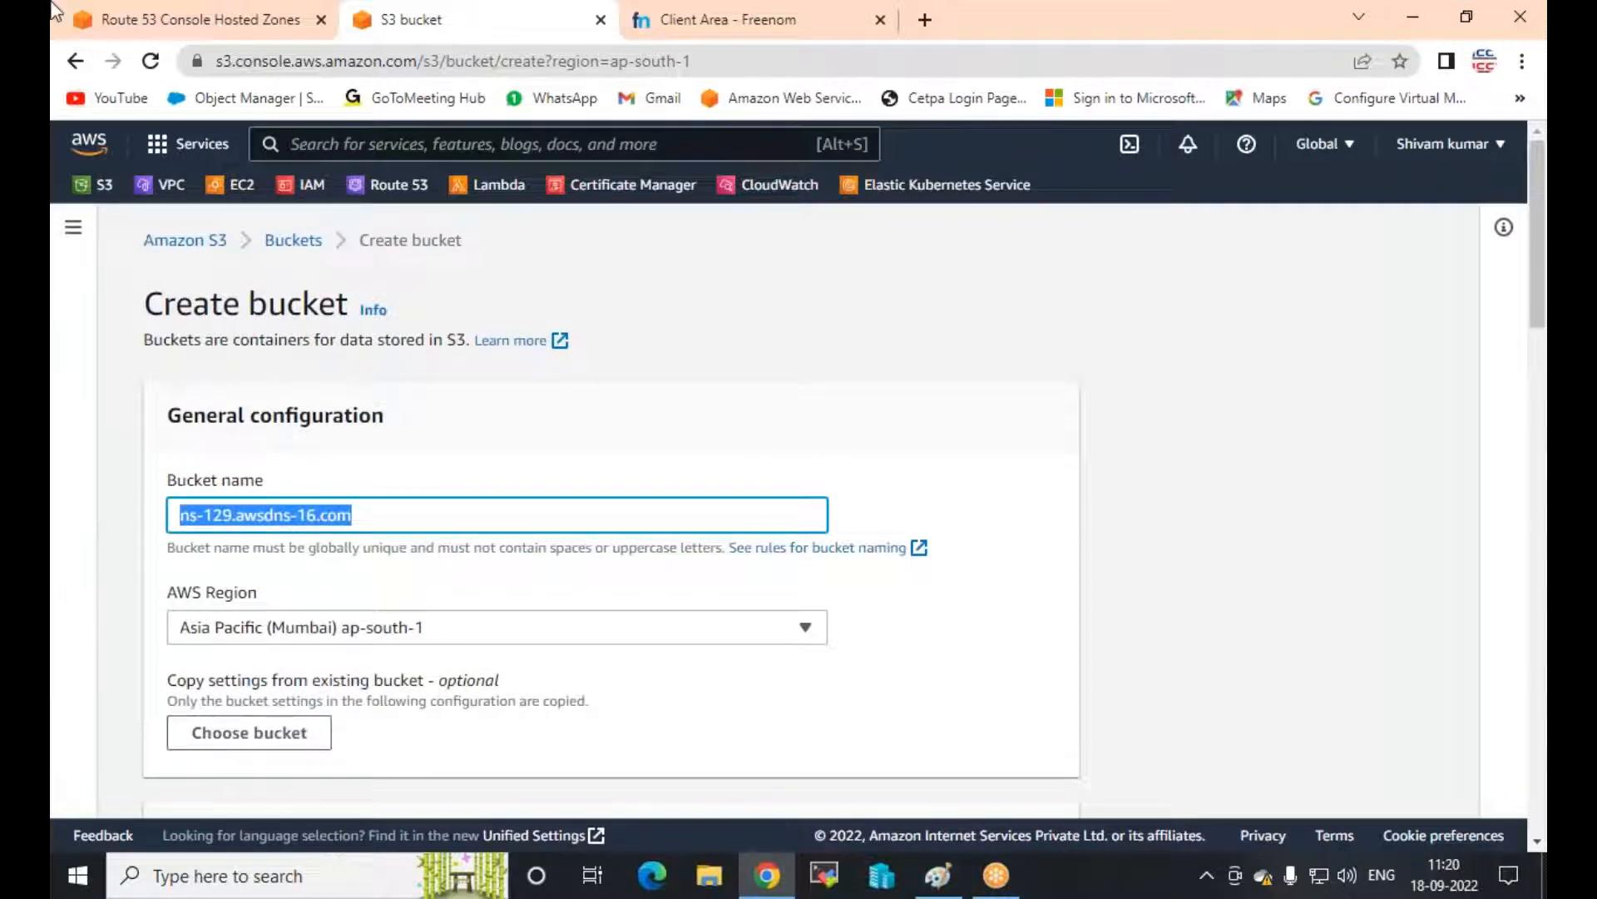
{"action": "left_click", "coordinate": [262, 22]}
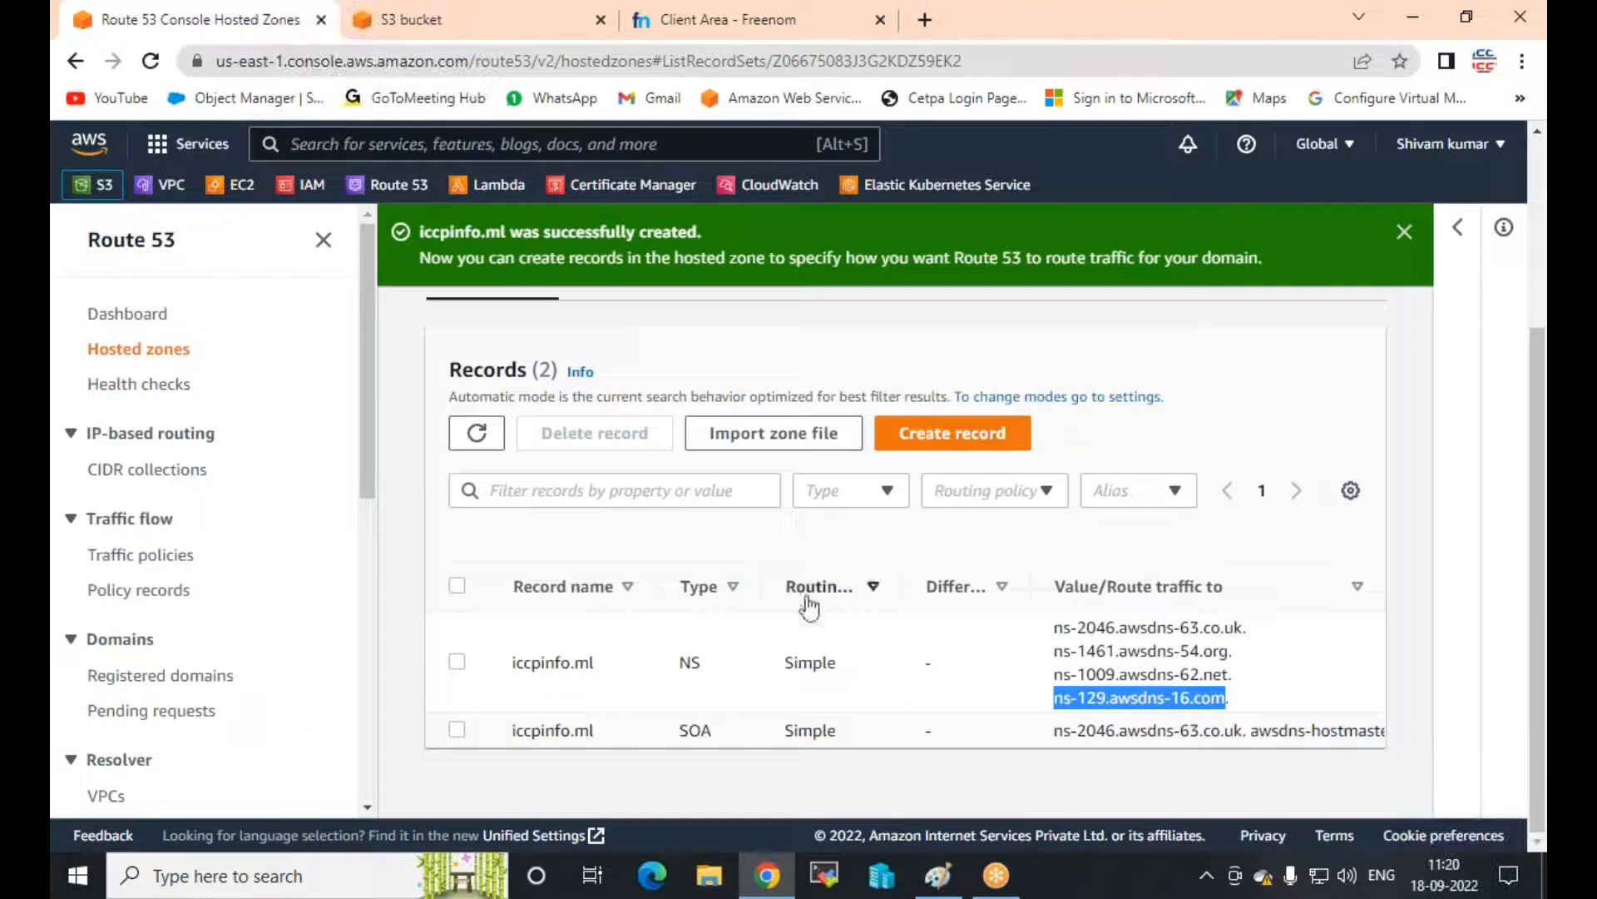
{"action": "left_click", "coordinate": [463, 21]}
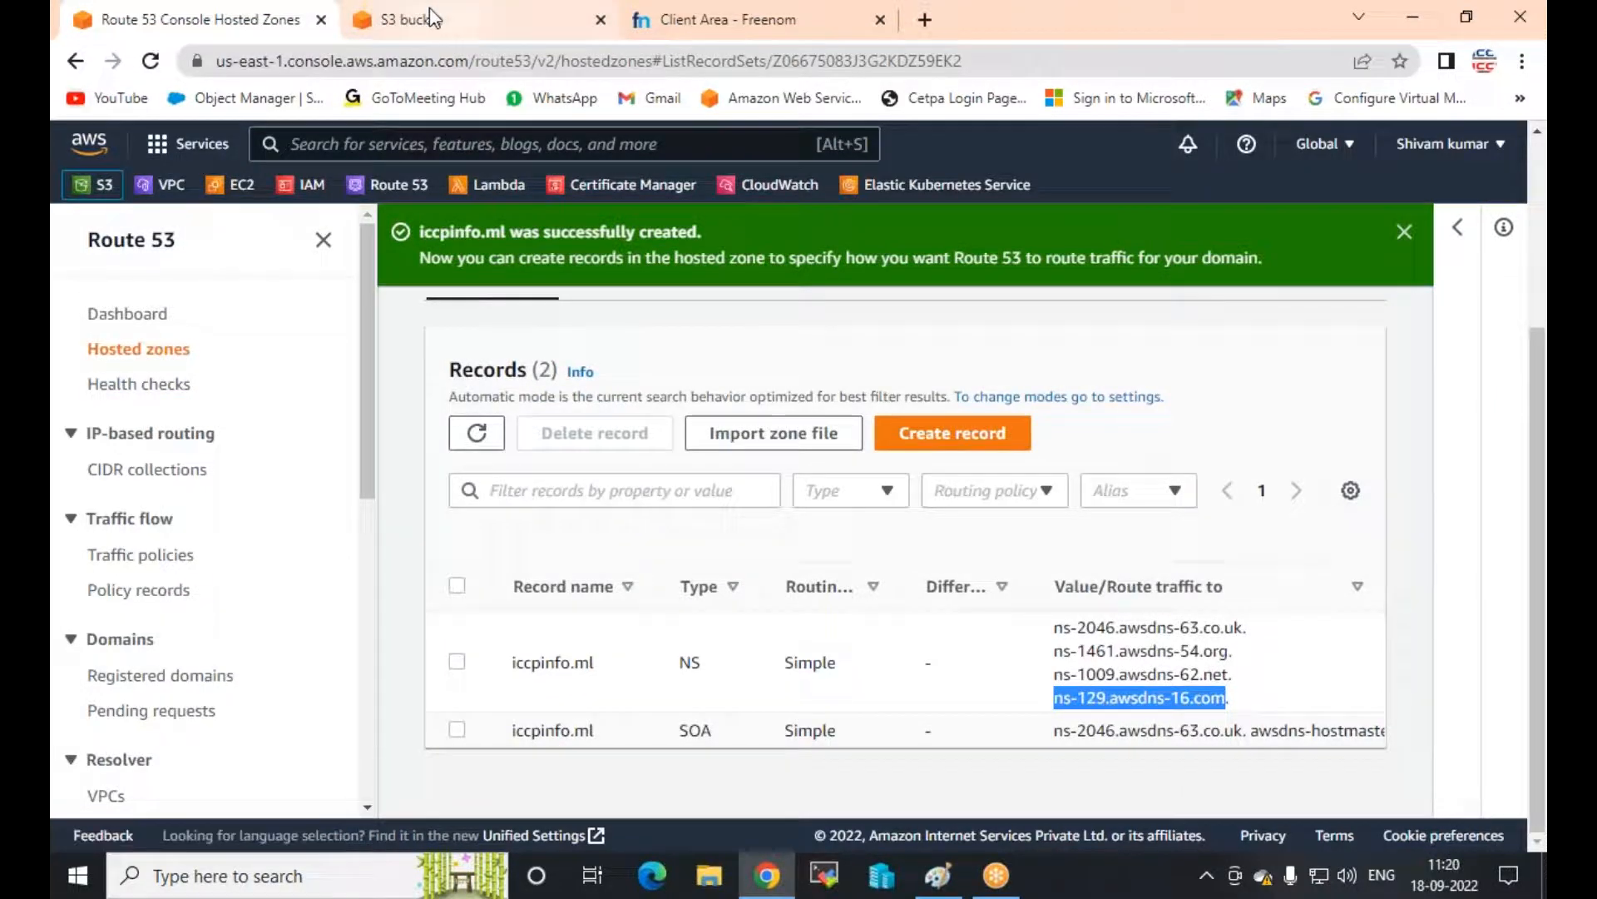
{"action": "type", "text": "iccpinfo"}
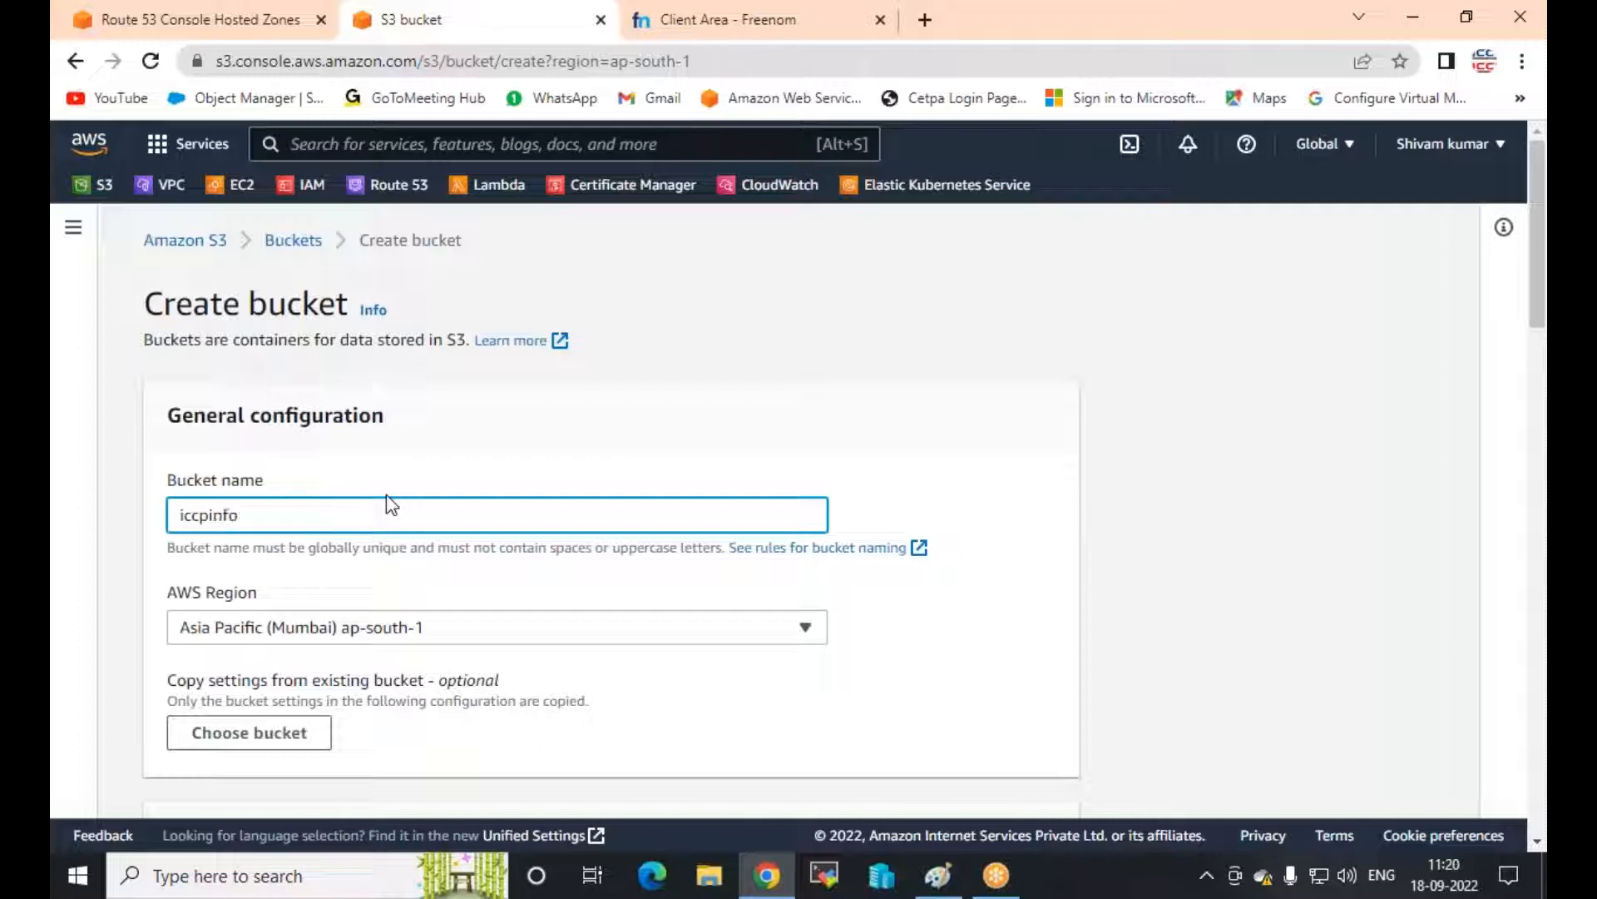
{"action": "type", "text": ".ml"}
Enable ACLs for the new bucket and set its object ownership to Object writer
{"action": "scroll", "coordinate": [416, 605], "scroll_direction": "down", "scroll_amount": 1}
{"action": "scroll", "coordinate": [663, 429], "scroll_direction": "down", "scroll_amount": 3}
{"action": "scroll", "coordinate": [663, 427], "scroll_direction": "down", "scroll_amount": 4}
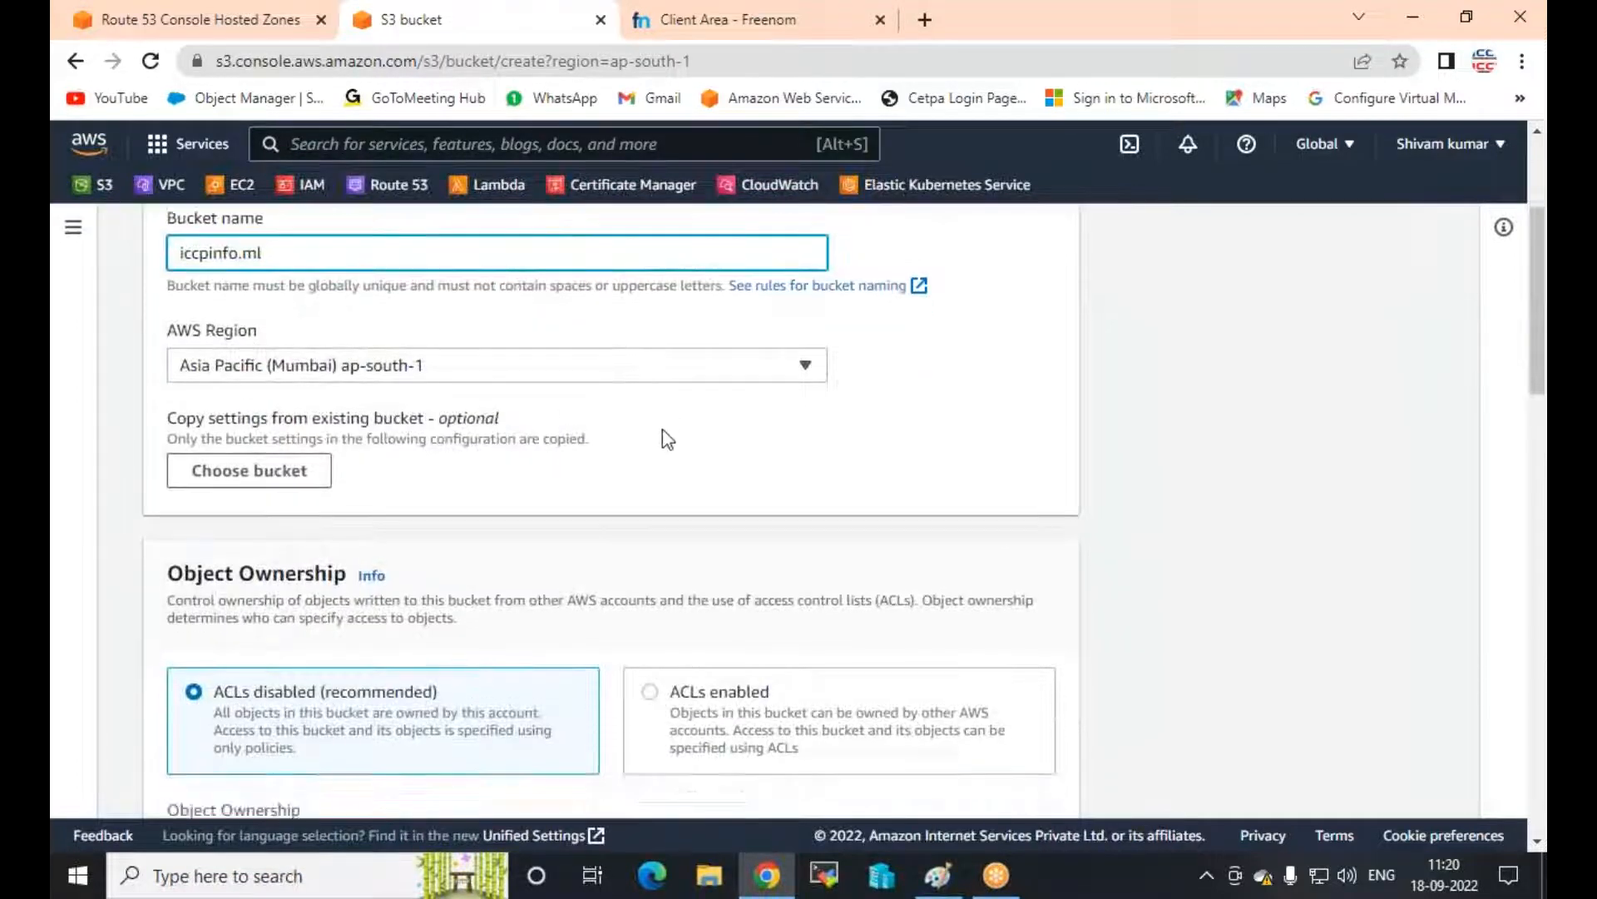
{"action": "left_click", "coordinate": [654, 376]}
{"action": "scroll", "coordinate": [592, 510], "scroll_direction": "down", "scroll_amount": 3}
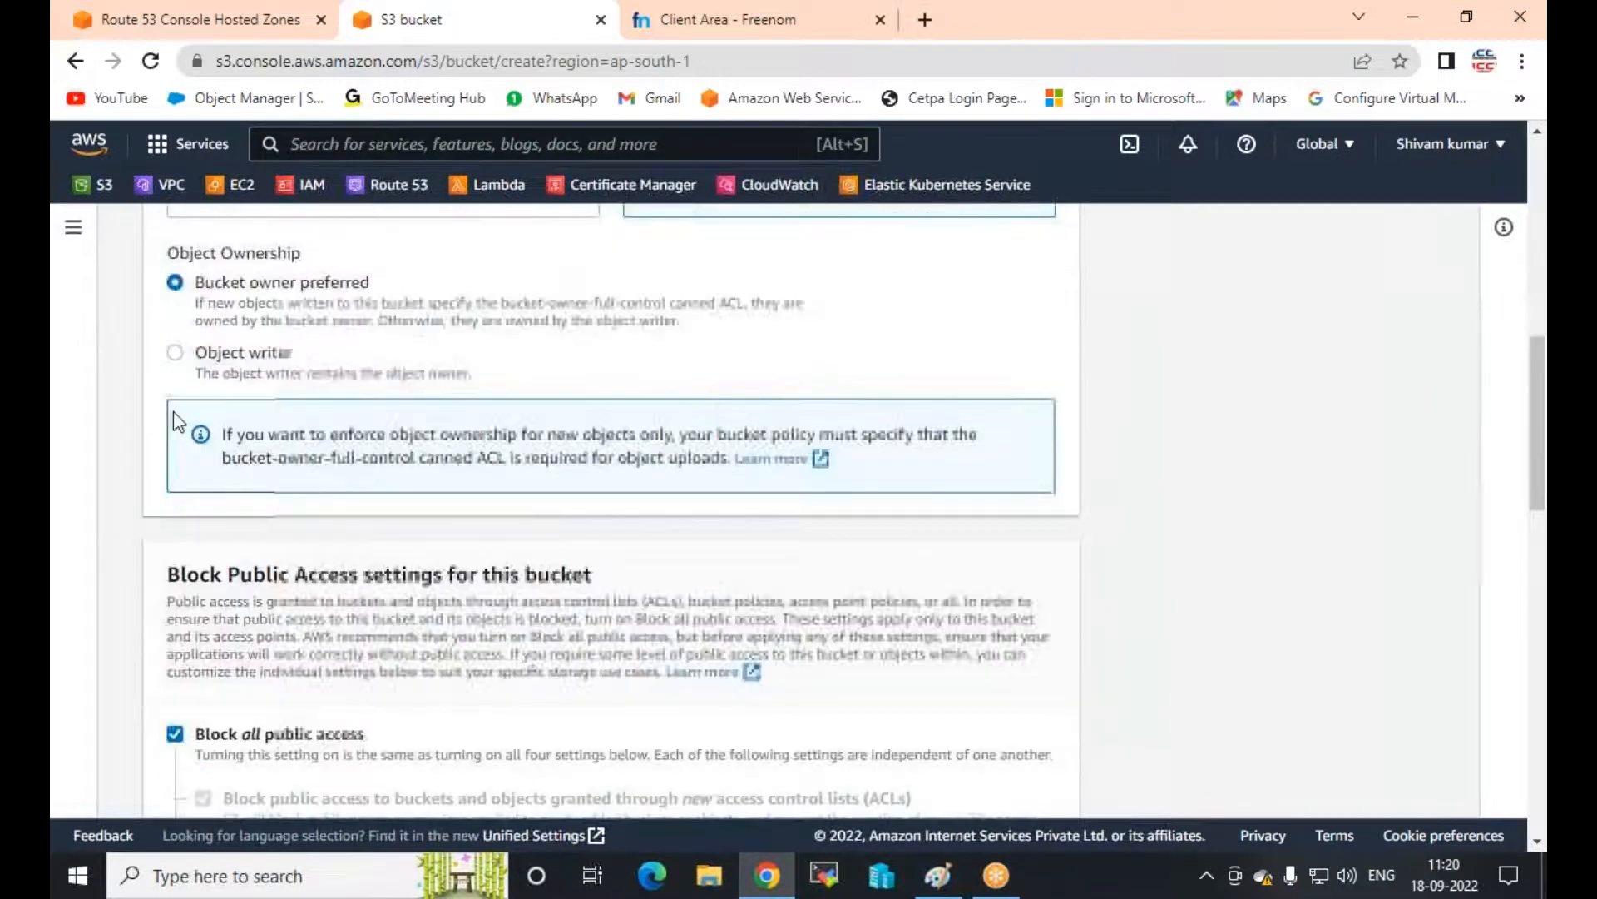
{"action": "left_click", "coordinate": [178, 354]}
Turn off Block all public access for the new bucket and acknowledge the public access warning
{"action": "scroll", "coordinate": [181, 432], "scroll_direction": "down", "scroll_amount": 2}
{"action": "left_click", "coordinate": [175, 505]}
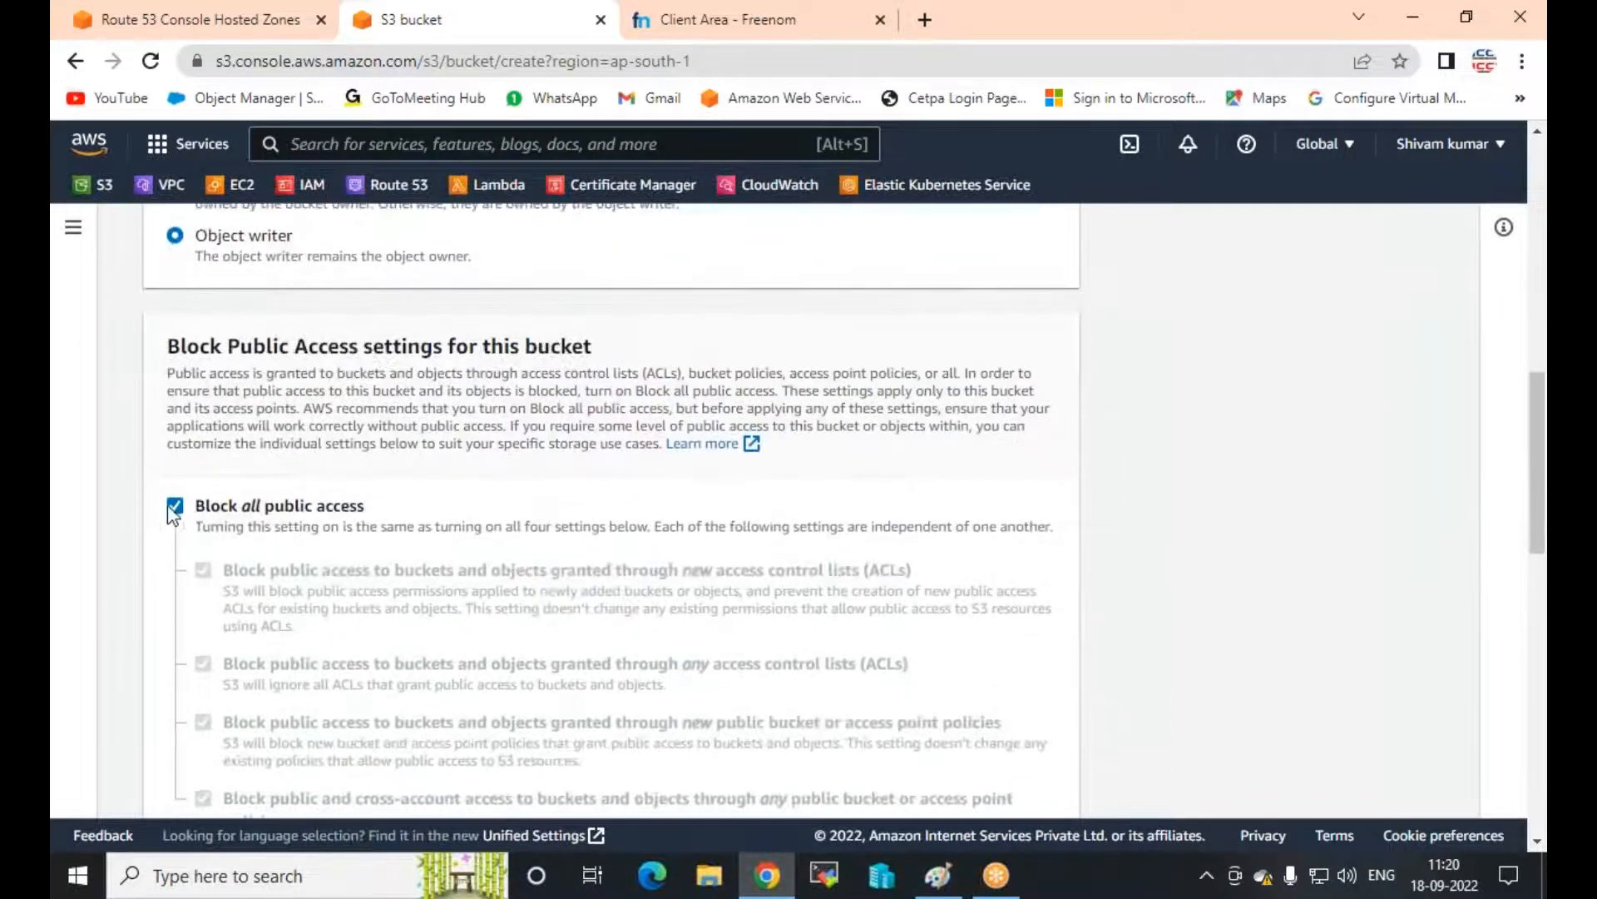
{"action": "scroll", "coordinate": [517, 509], "scroll_direction": "down", "scroll_amount": 5}
{"action": "left_click", "coordinate": [246, 559]}
Create the iccpinfo.ml bucket, leaving versioning, tags and default encryption at their defaults
{"action": "scroll", "coordinate": [532, 549], "scroll_direction": "down", "scroll_amount": 4}
{"action": "scroll", "coordinate": [583, 575], "scroll_direction": "down", "scroll_amount": 3}
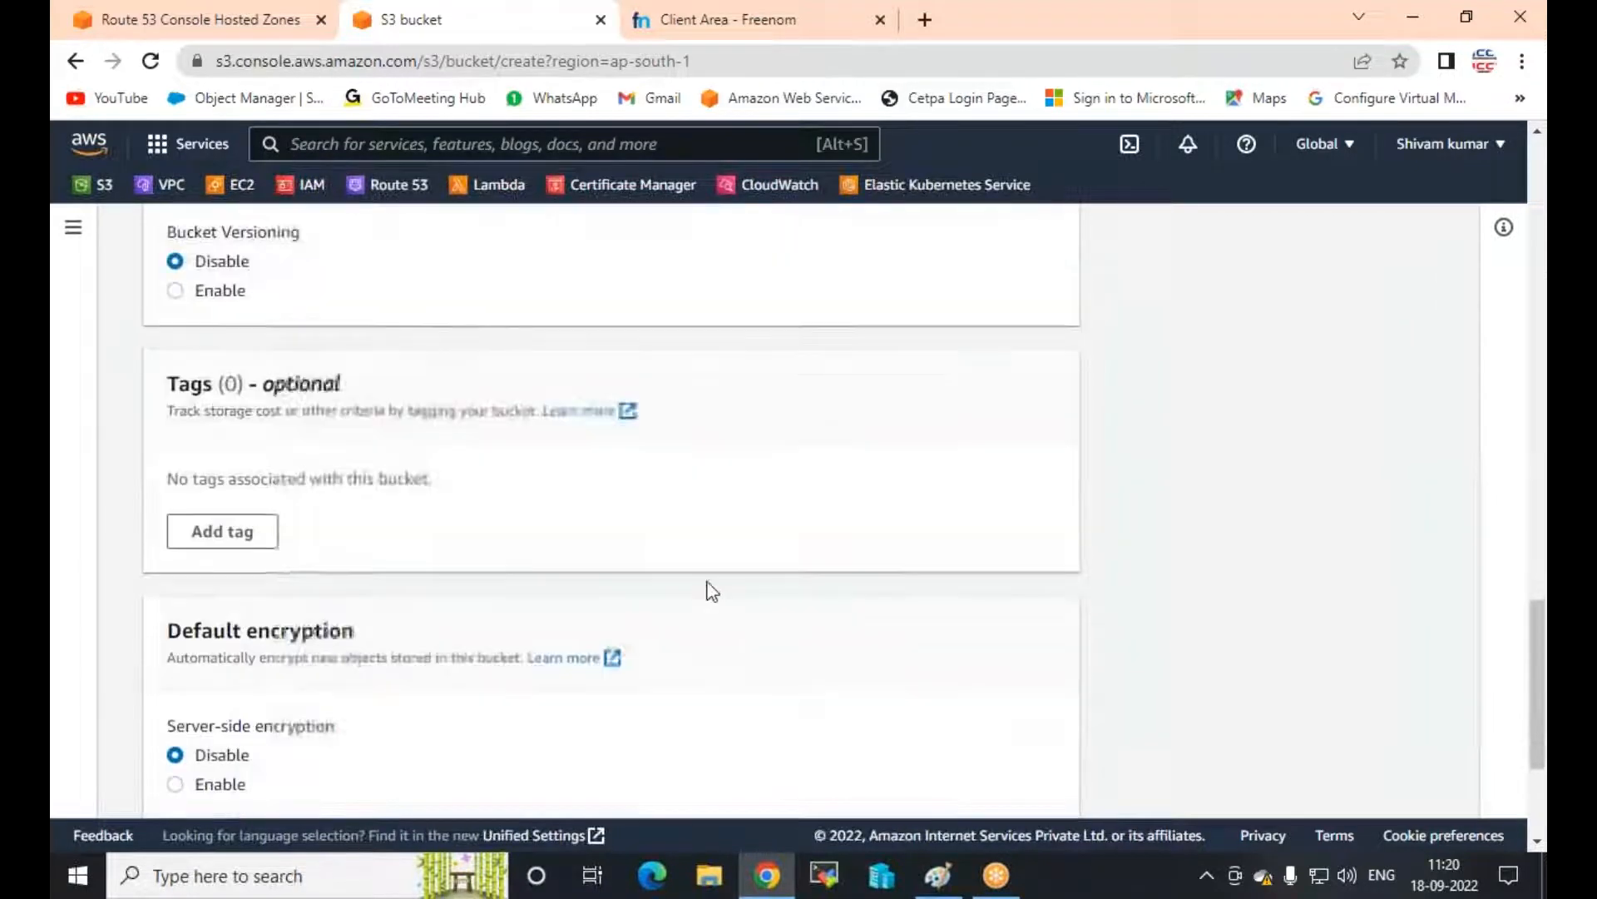
{"action": "scroll", "coordinate": [712, 590], "scroll_direction": "down", "scroll_amount": 3}
{"action": "left_click", "coordinate": [999, 776]}
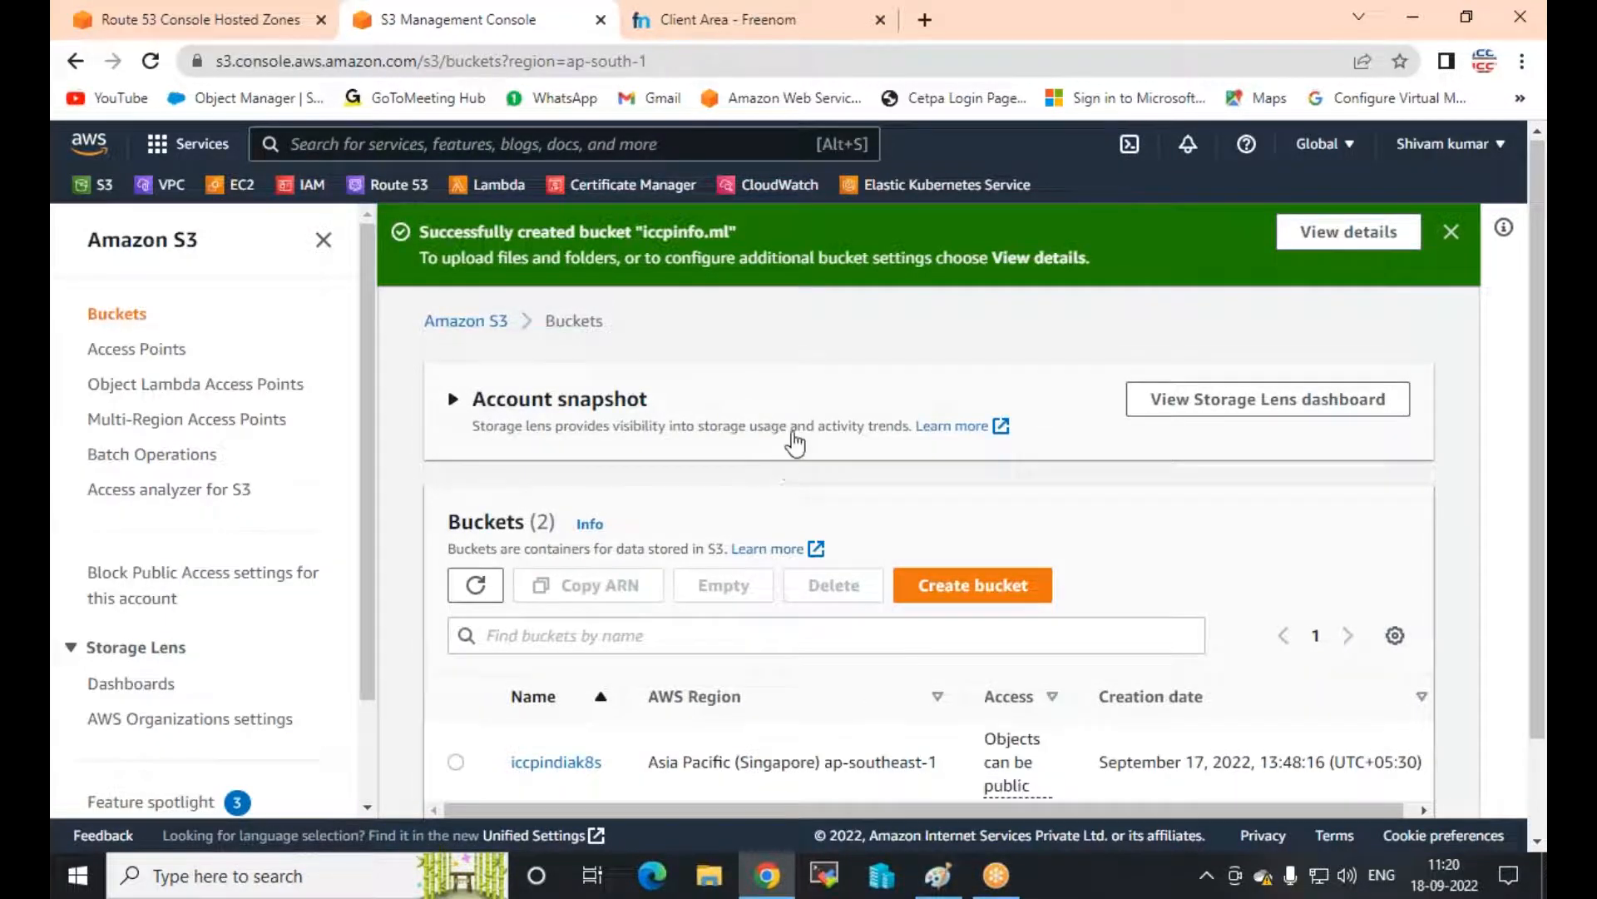
{"action": "scroll", "coordinate": [605, 784], "scroll_direction": "down", "scroll_amount": 2}
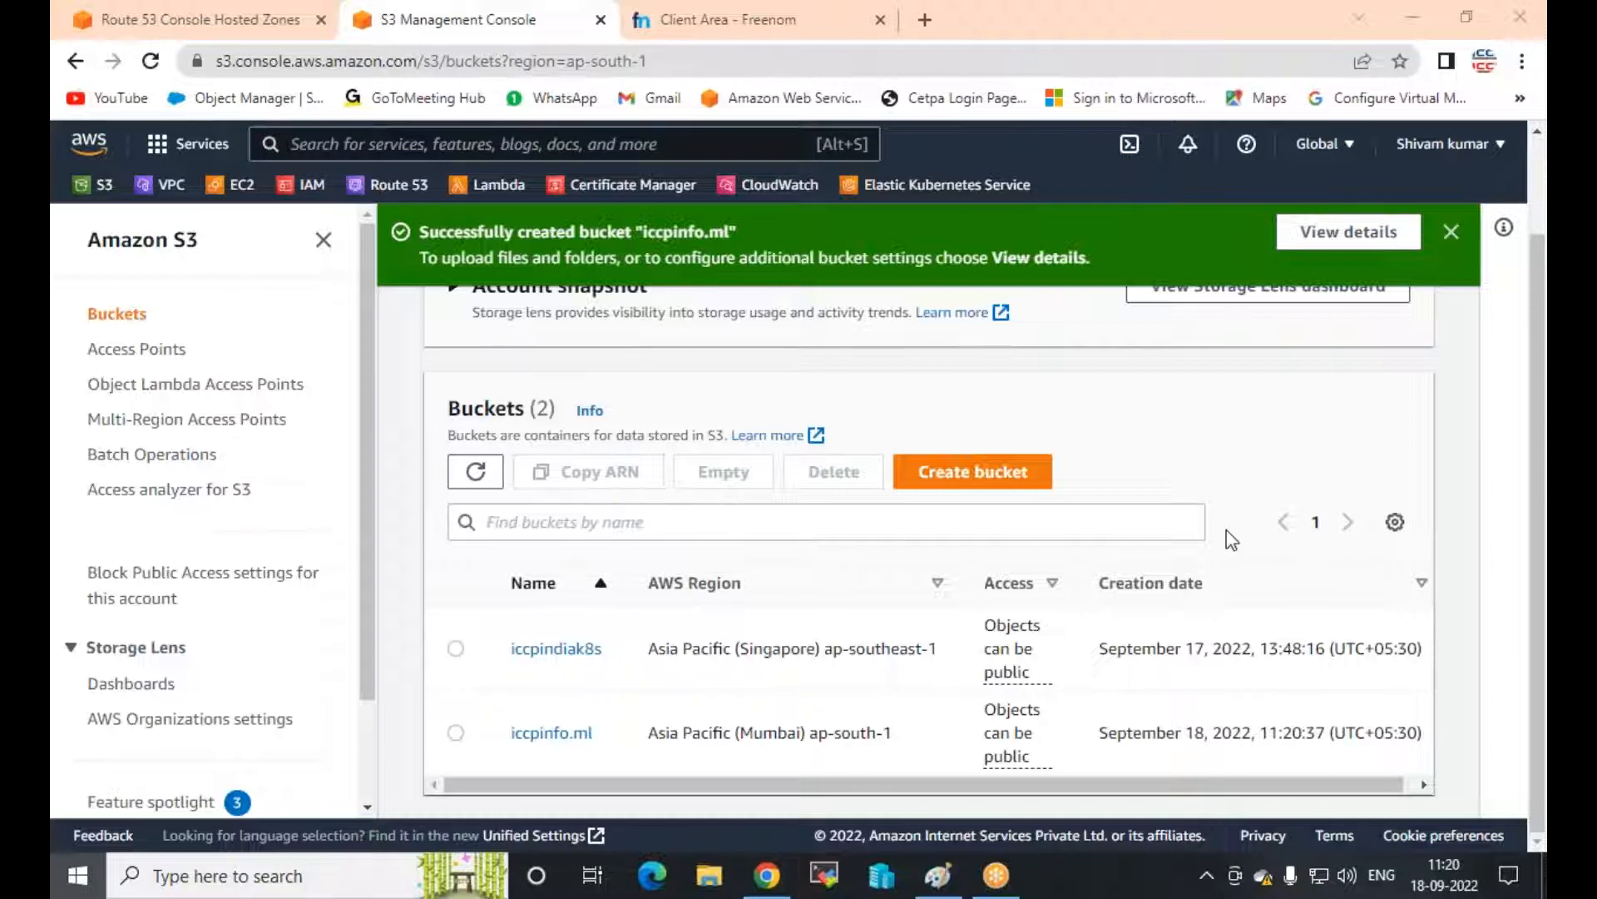
Open Notepad and write the heading line "<h1> Welcome to my india web server </h1>"
{"action": "key", "text": "super"}
{"action": "type", "text": "notepad"}
{"action": "key", "text": "Return"}
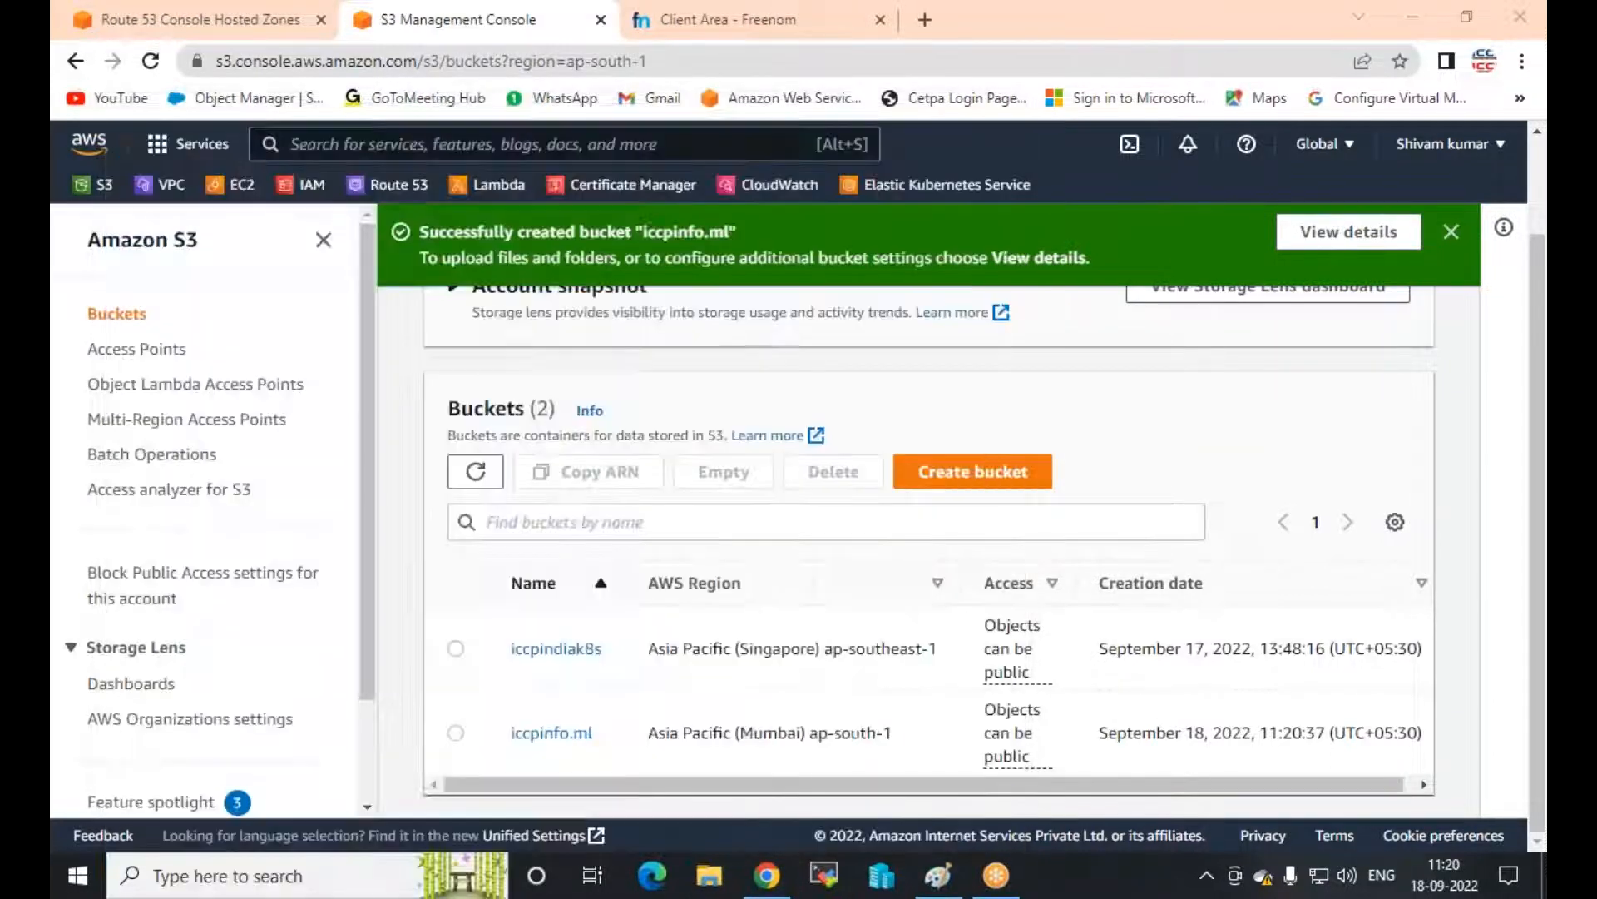
{"action": "type", "text": "<>"}
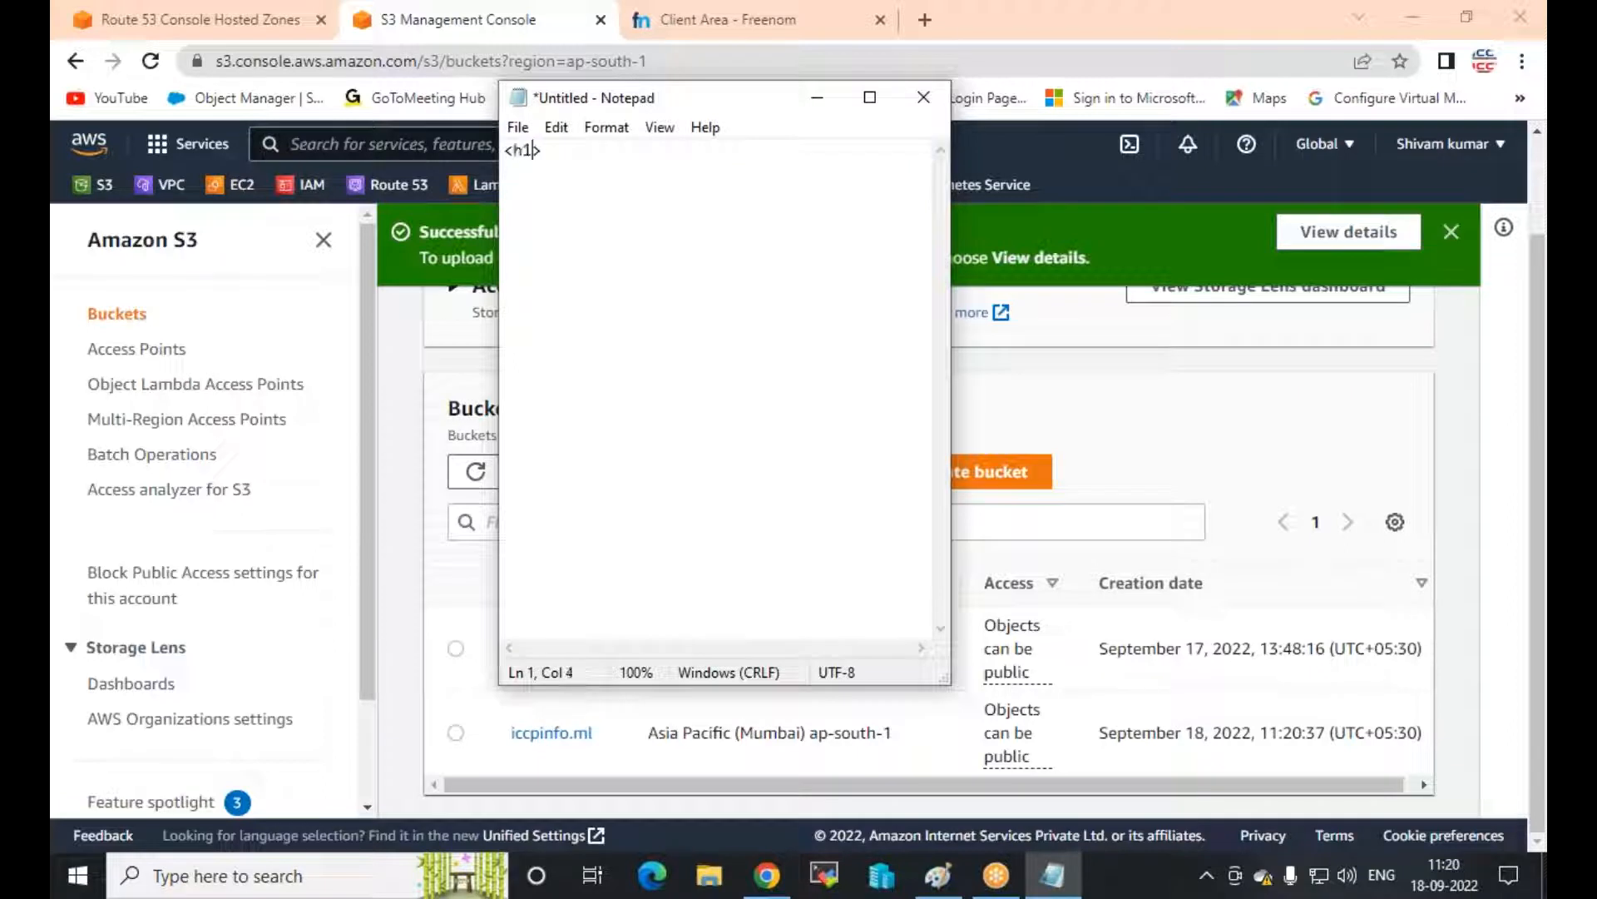
{"action": "type", "text": " Welcome to my india "}
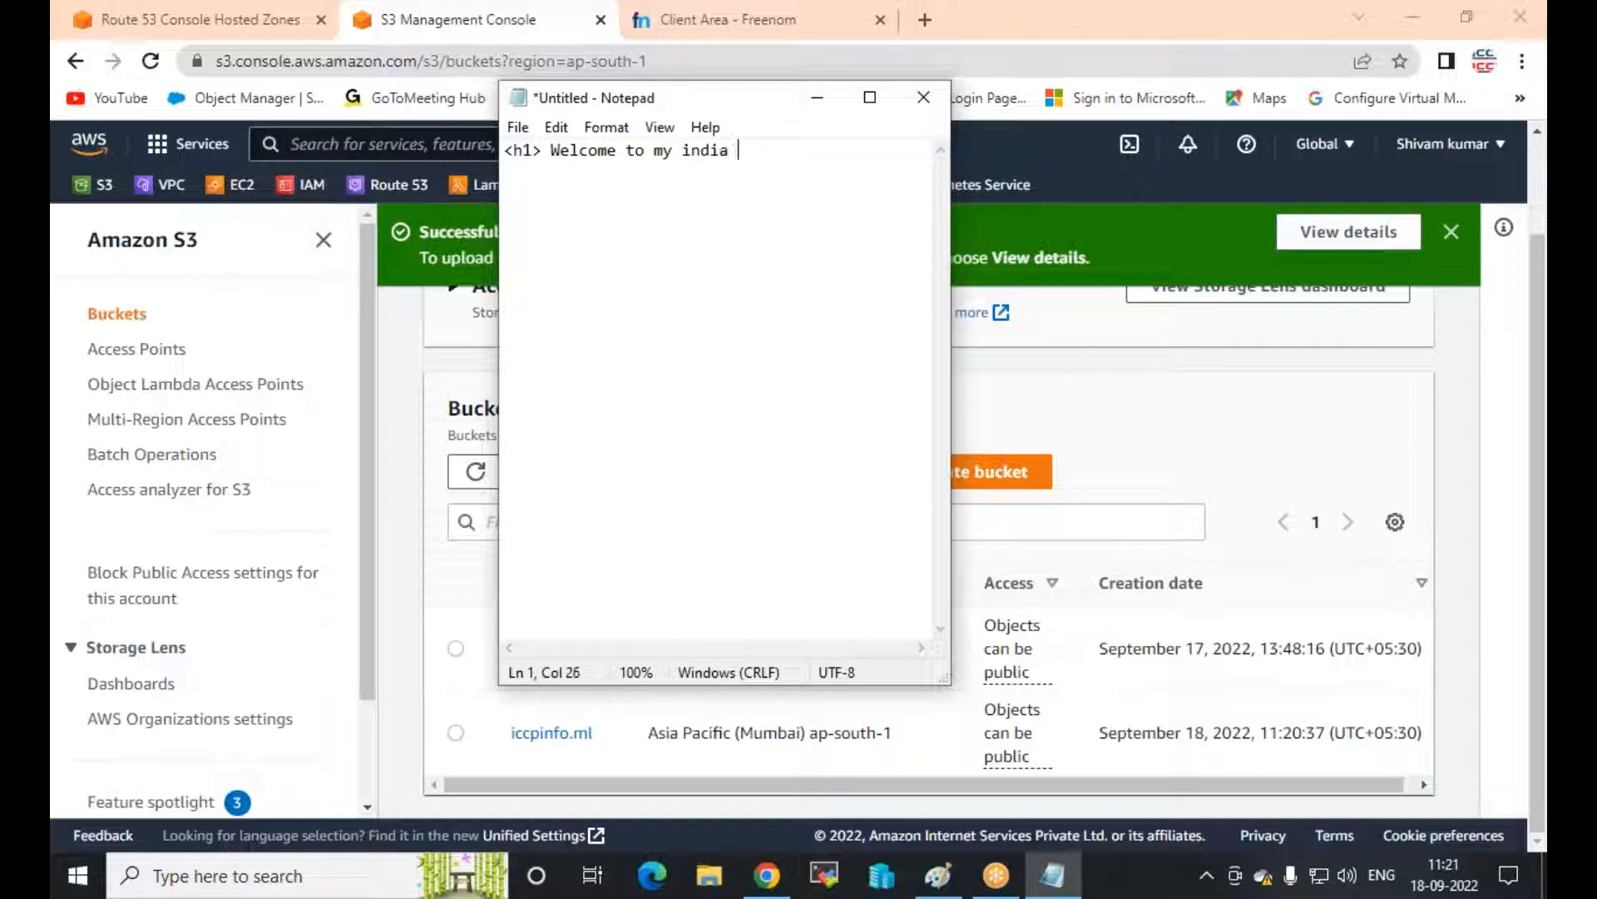
{"action": "type", "text": "webb"}
{"action": "type", "text": "ver "}
{"action": "type", "text": "</"}
{"action": "type", "text": "h1>"}
{"action": "key", "text": "Right"}
Save the Notepad document to the Desktop as index.html, replacing the existing file
{"action": "left_click", "coordinate": [518, 127]}
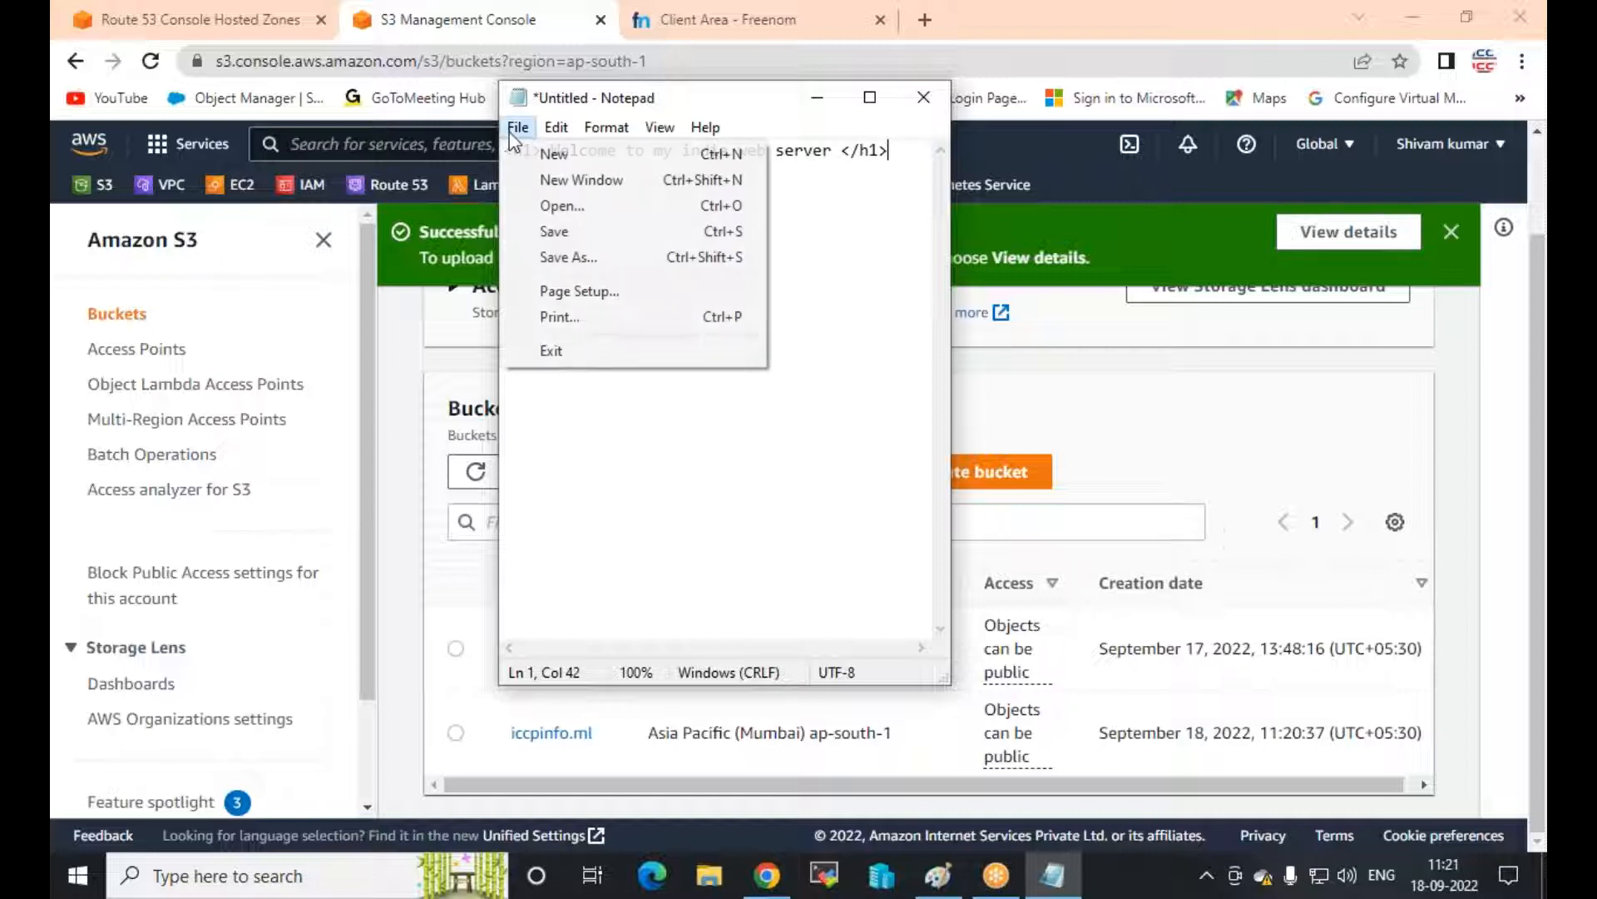
{"action": "left_click", "coordinate": [593, 258]}
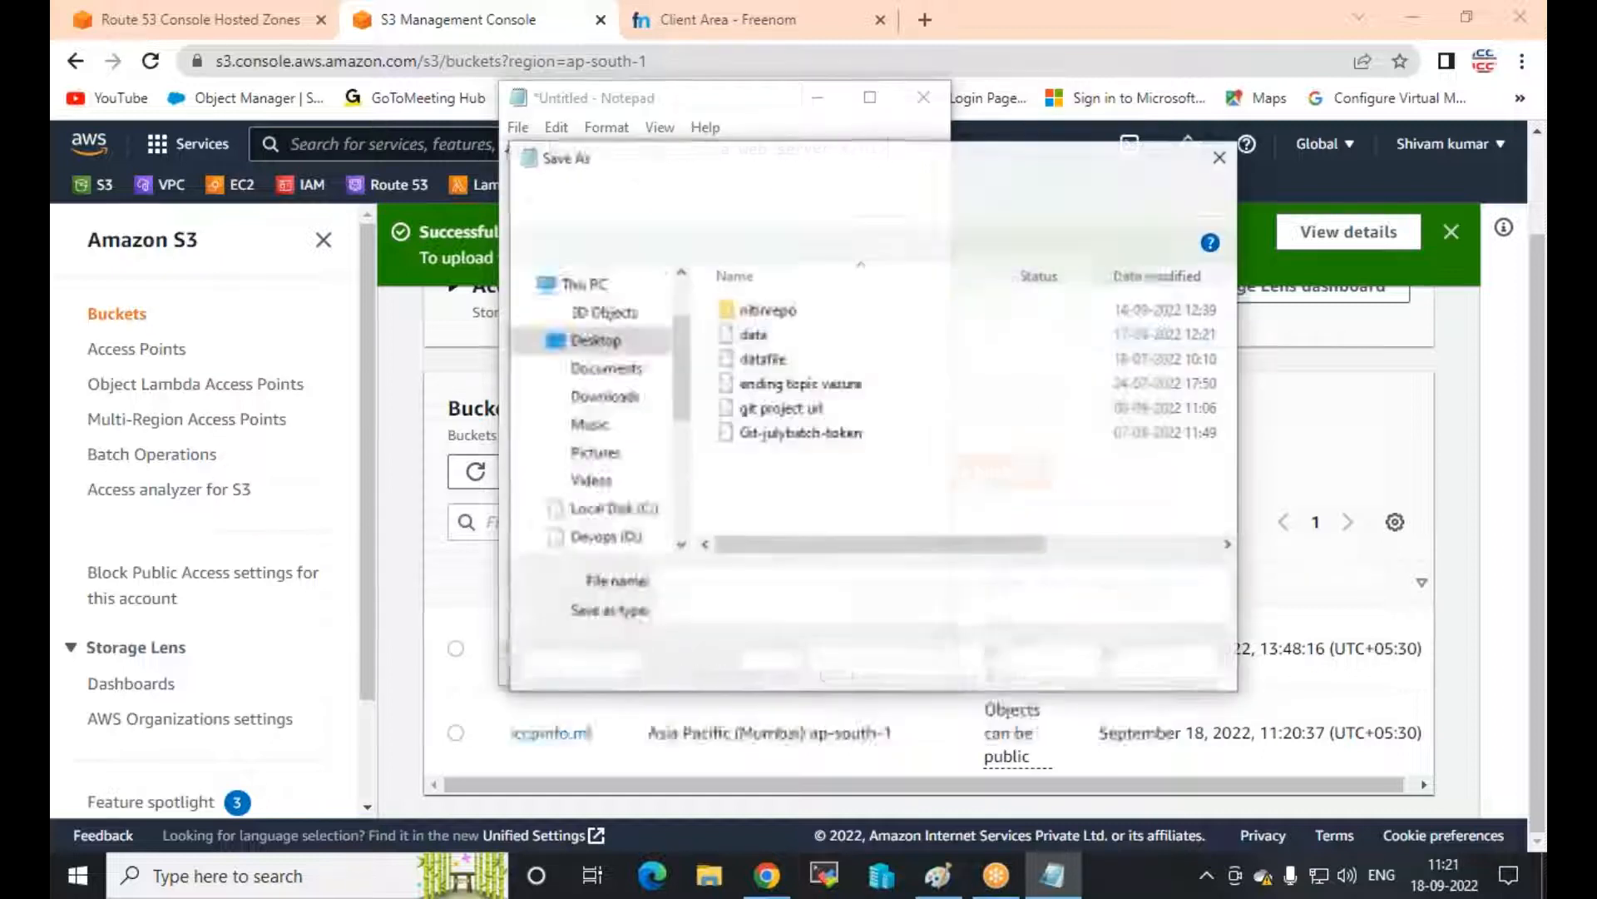
{"action": "left_click", "coordinate": [604, 547]}
{"action": "left_click", "coordinate": [713, 580]}
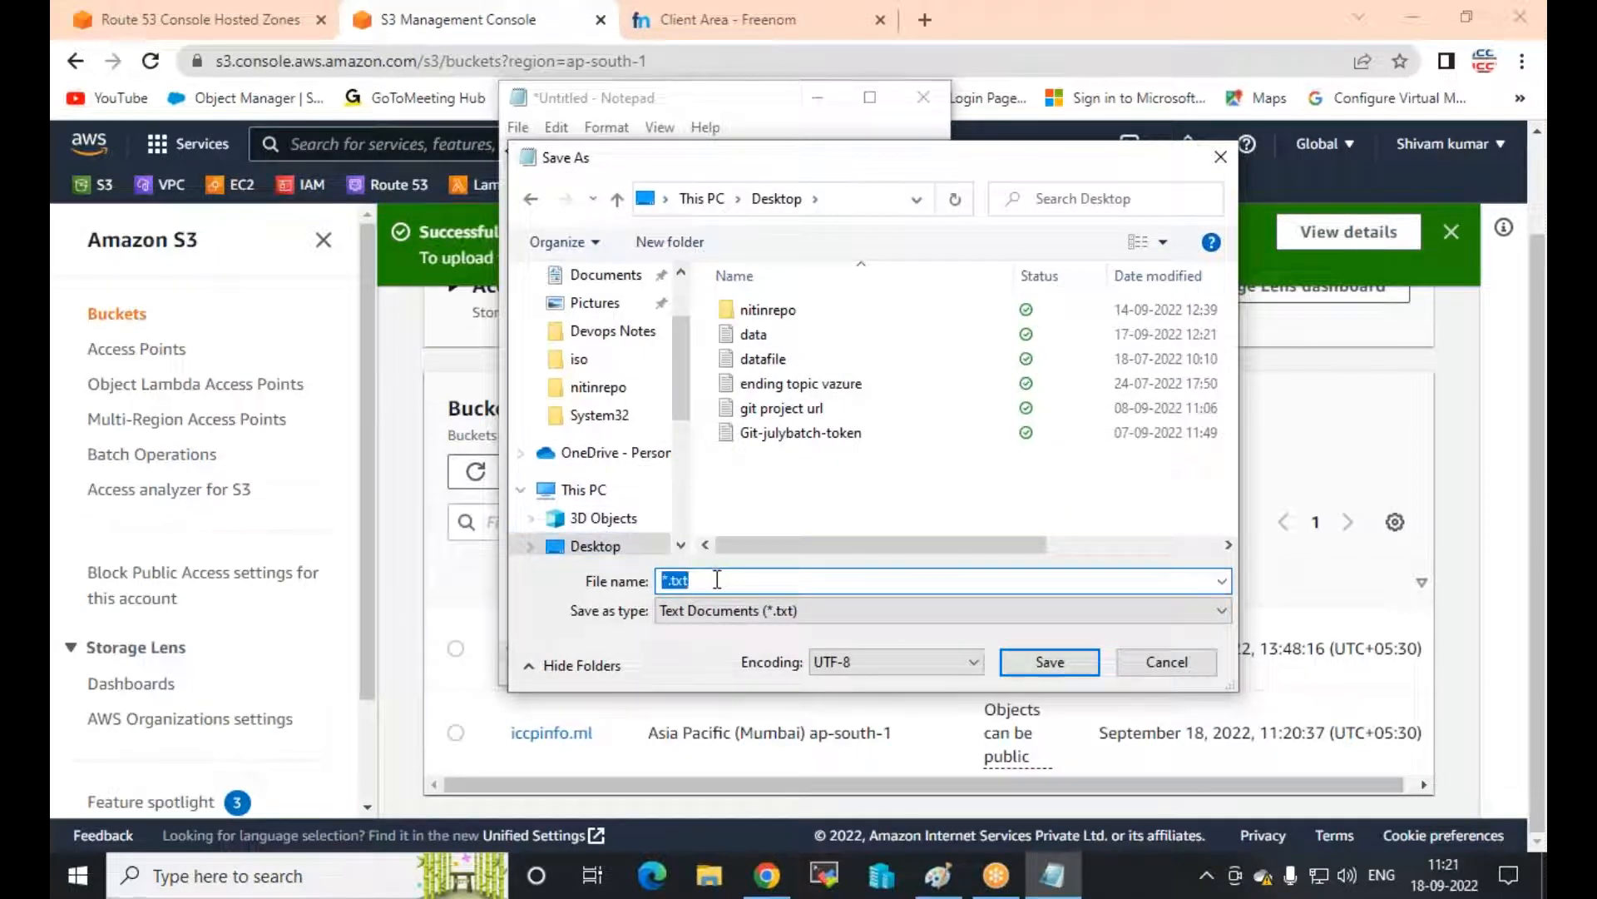
{"action": "type", "text": "index"}
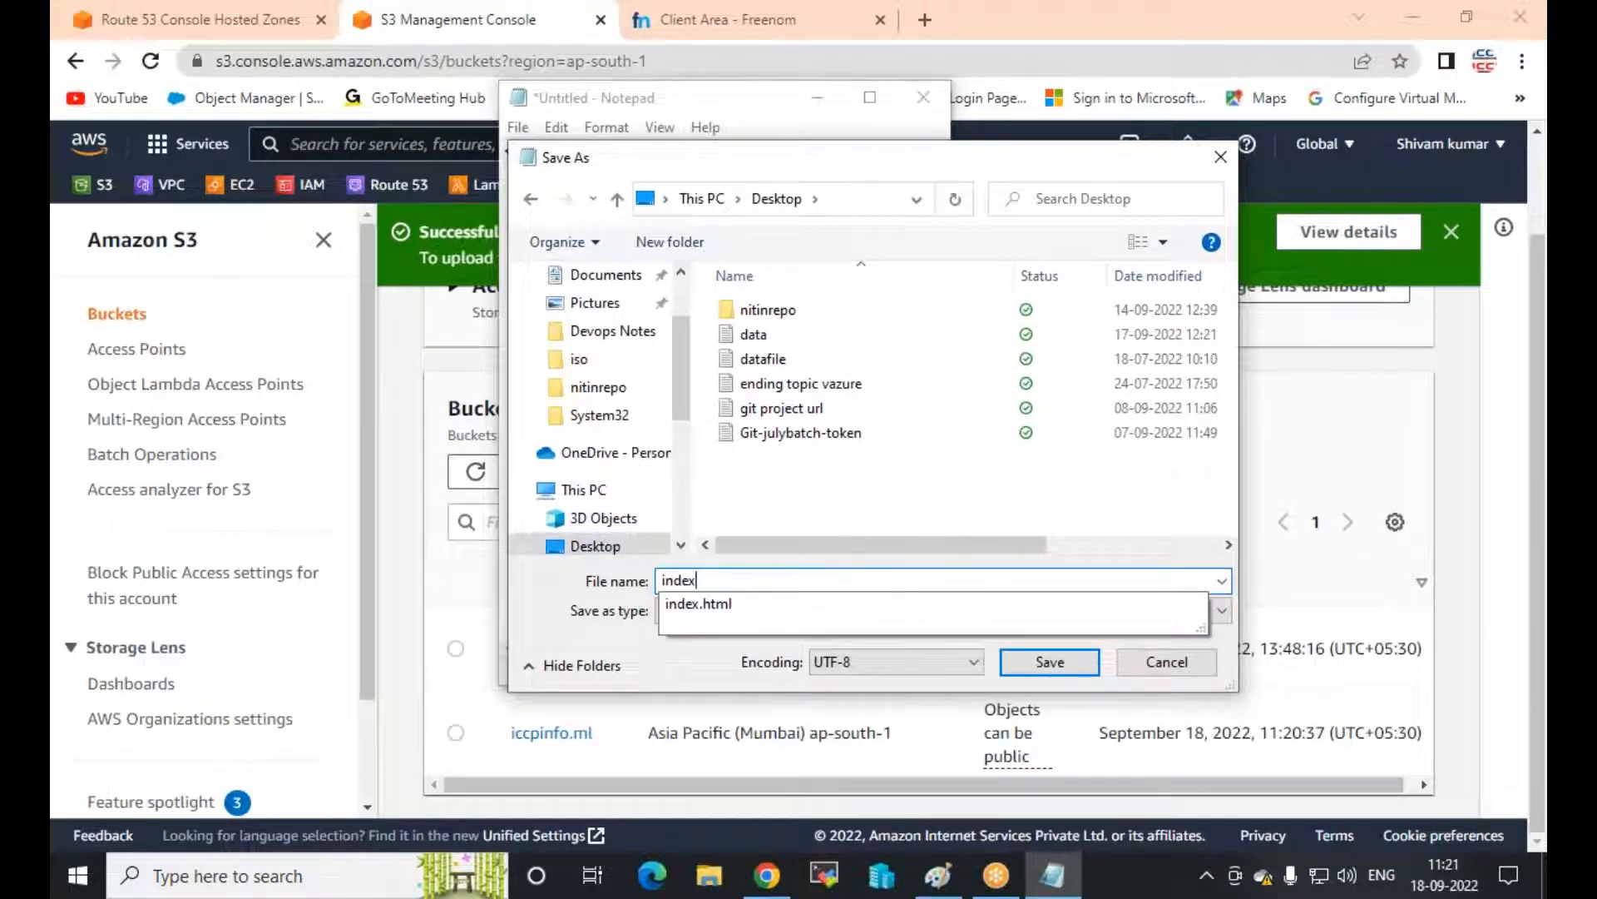
{"action": "type", "text": ".html"}
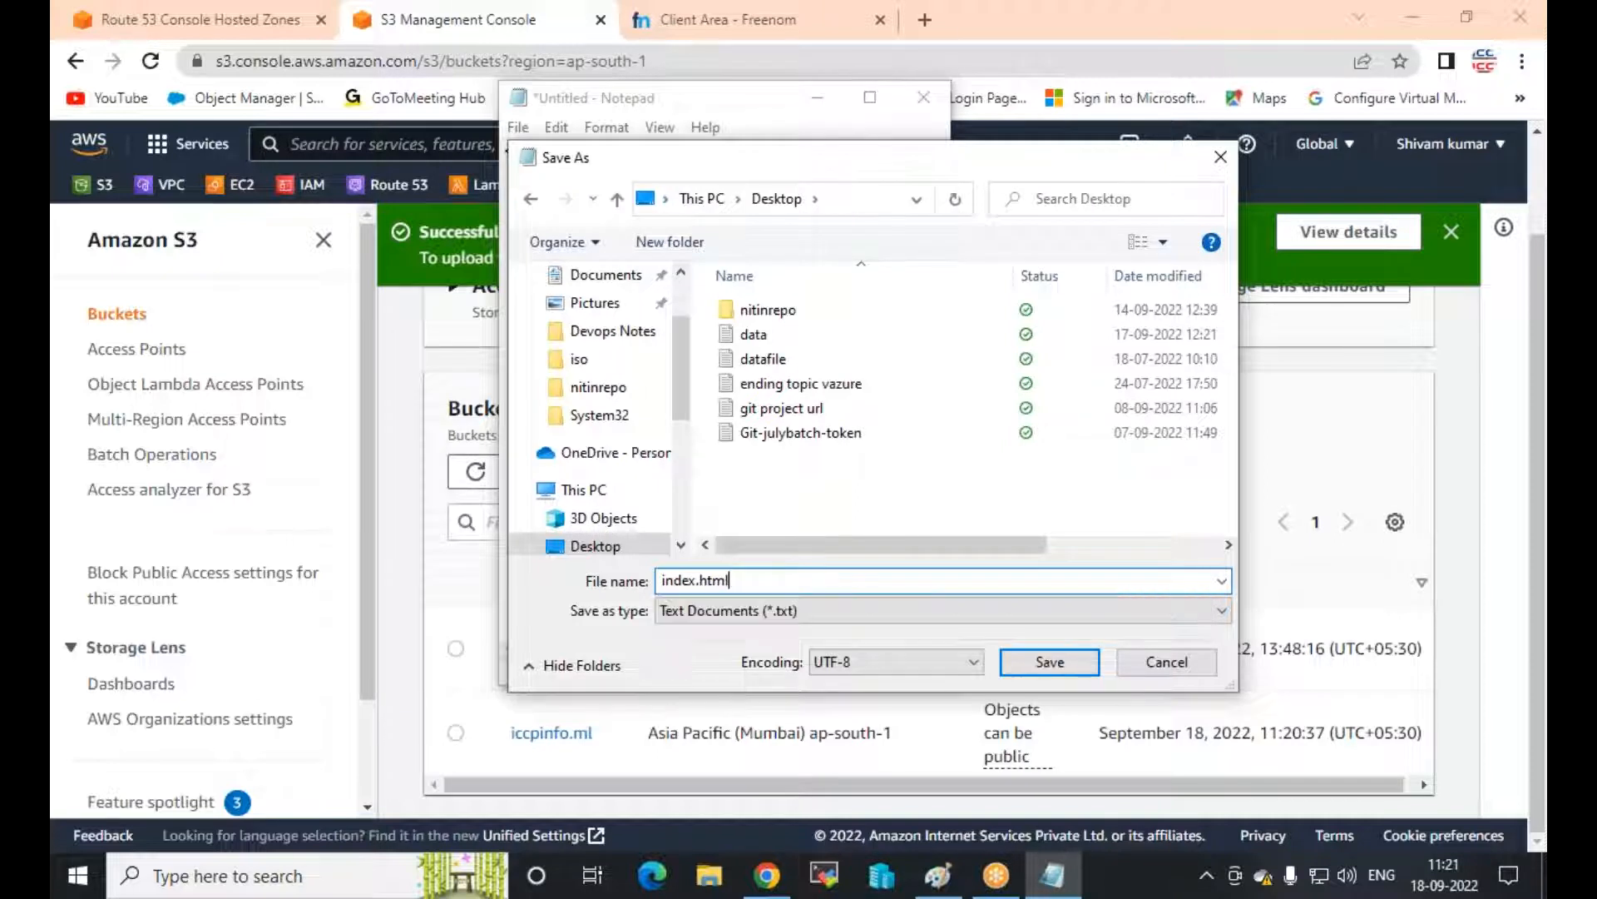
{"action": "left_click", "coordinate": [1056, 663]}
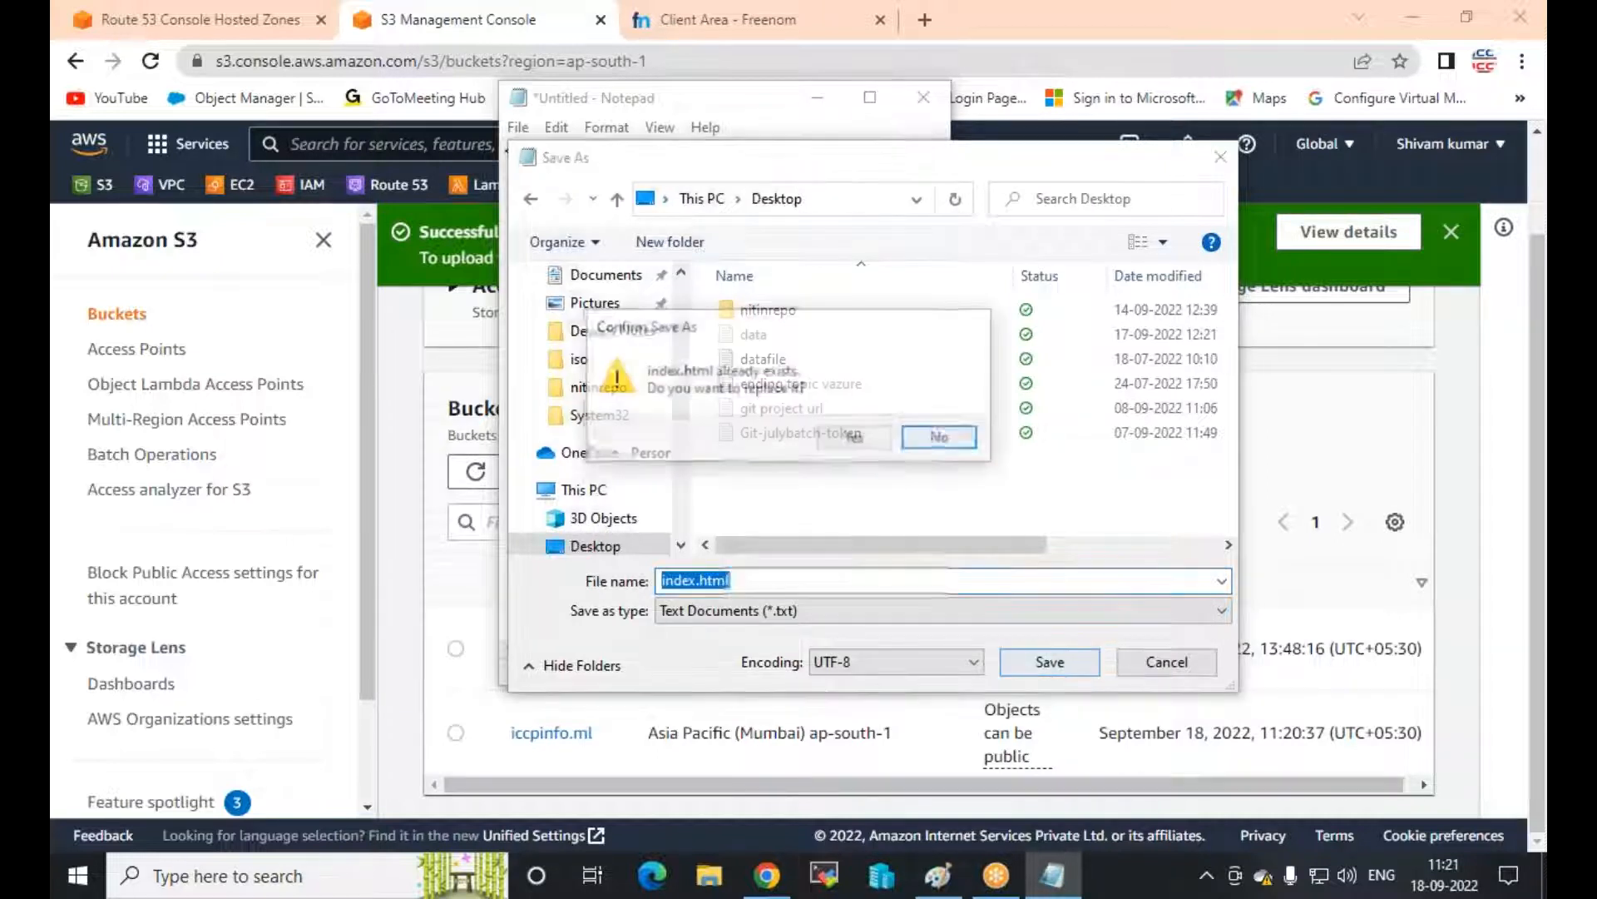
{"action": "left_click", "coordinate": [835, 437]}
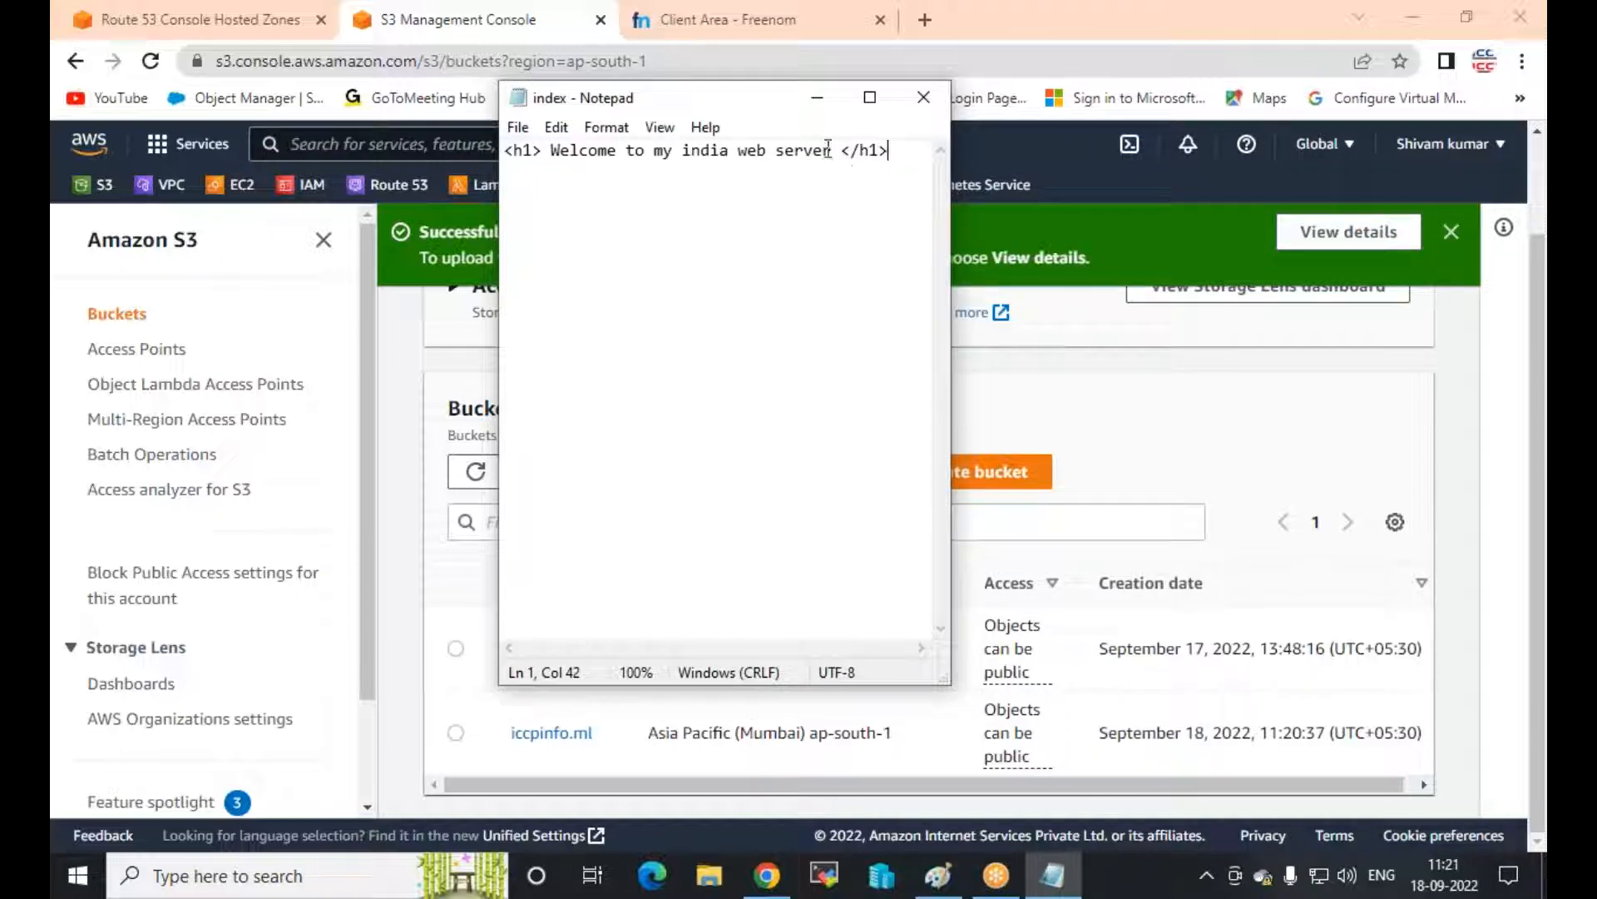
Replace the heading text between the h1 tags with "My website is not working pleas try after 5 minuts"
{"action": "left_click_drag", "start_coordinate": [835, 150], "coordinate": [553, 154]}
{"action": "type", "text": "My w"}
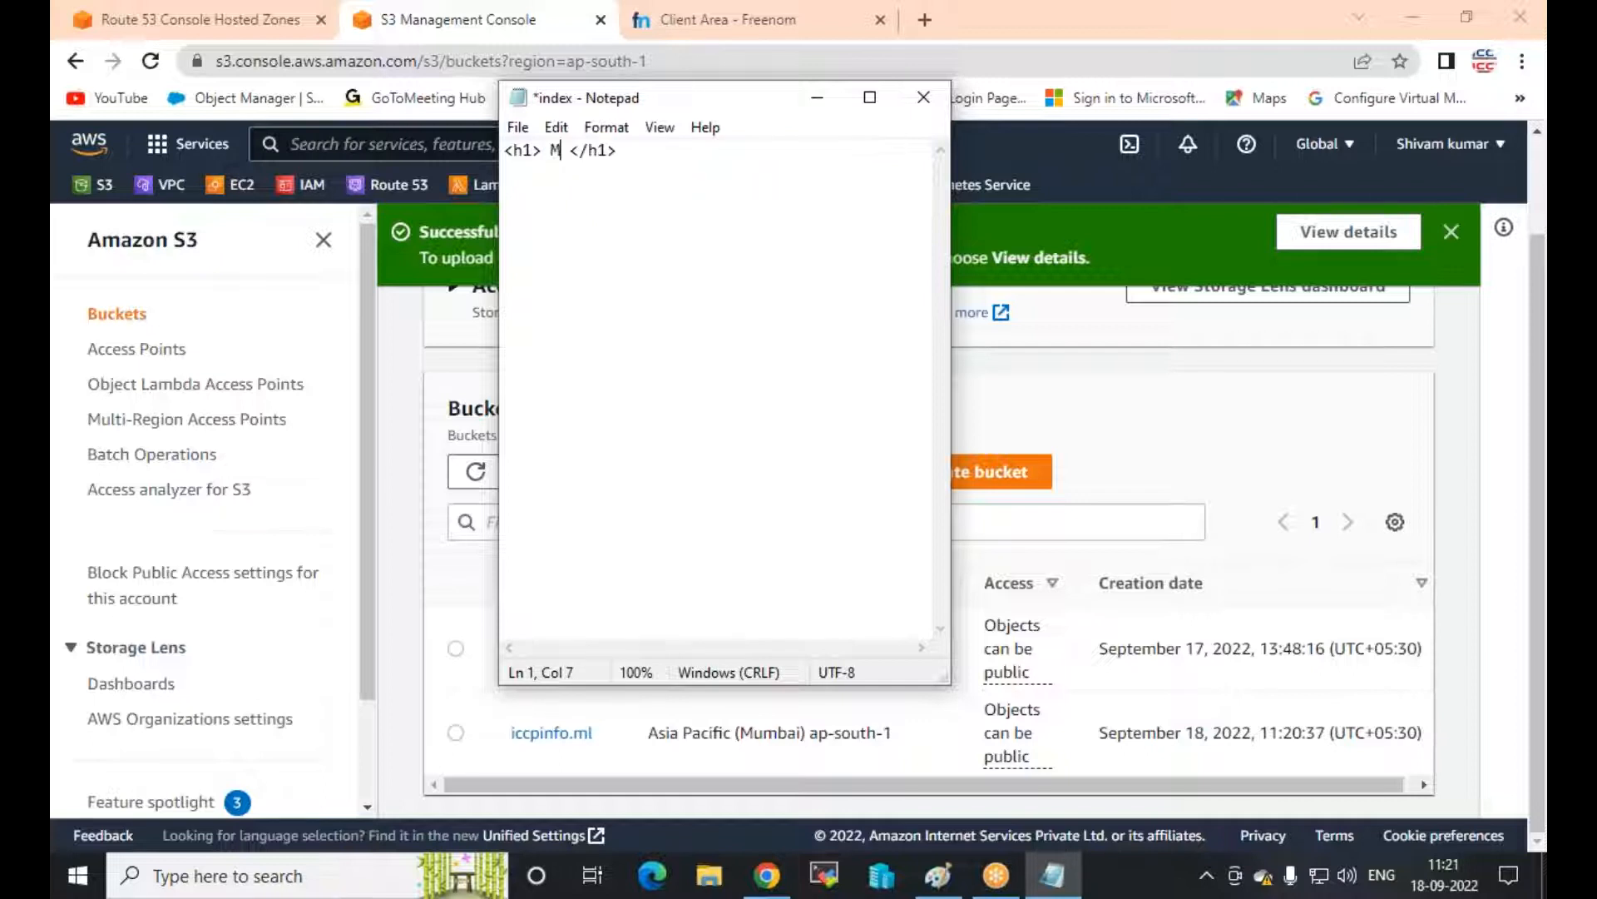
{"action": "type", "text": "ebsite"}
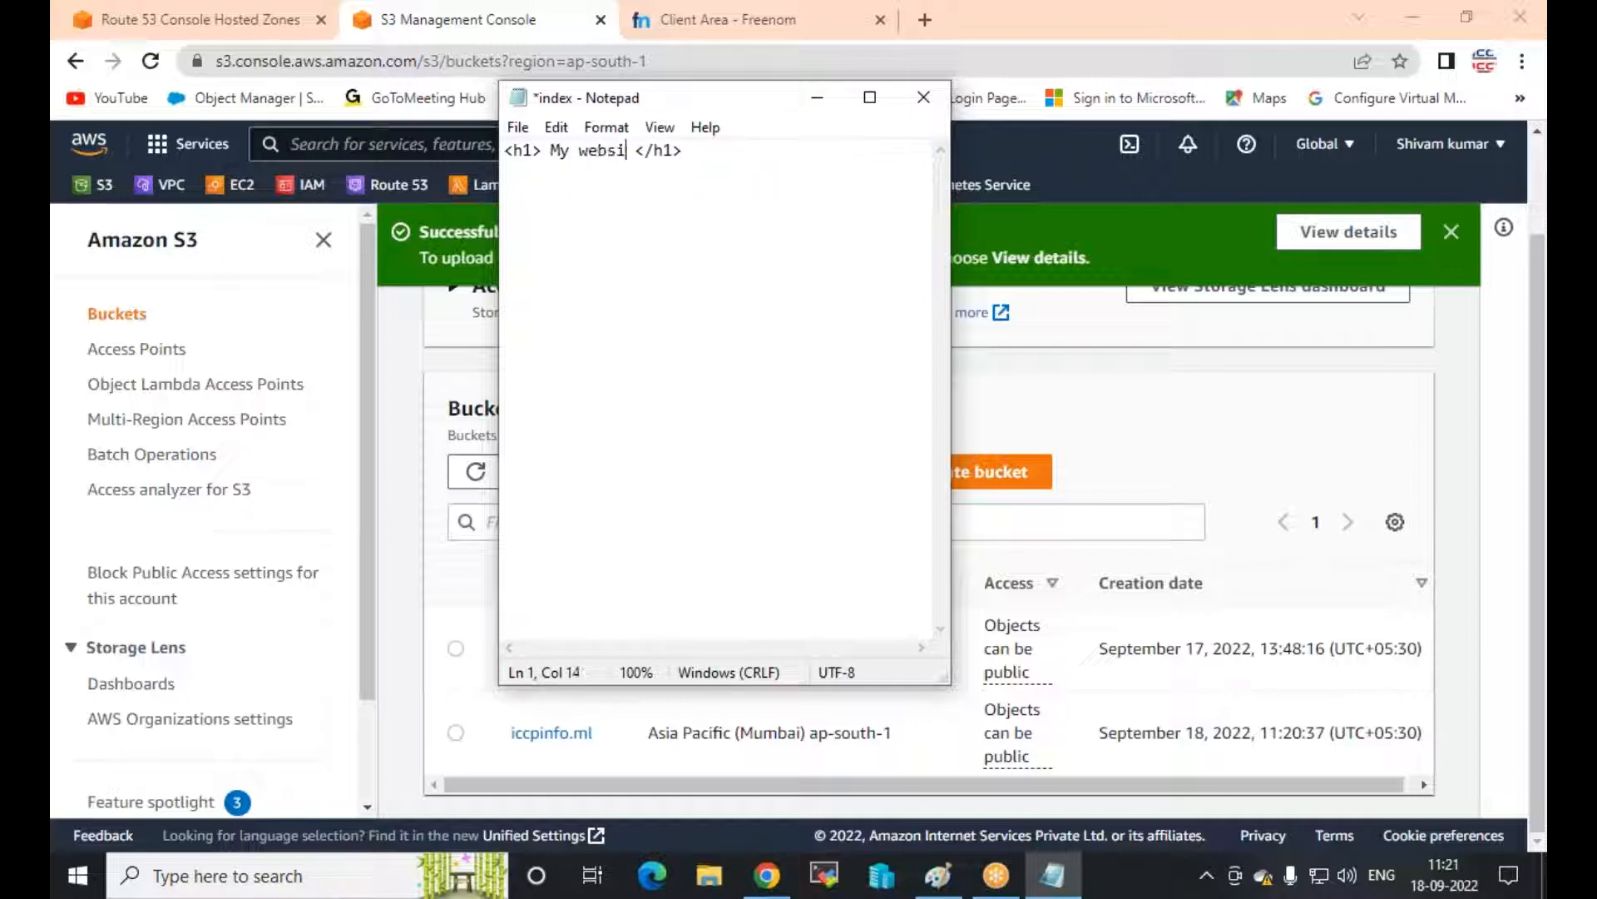
{"action": "type", "text": "not wor"}
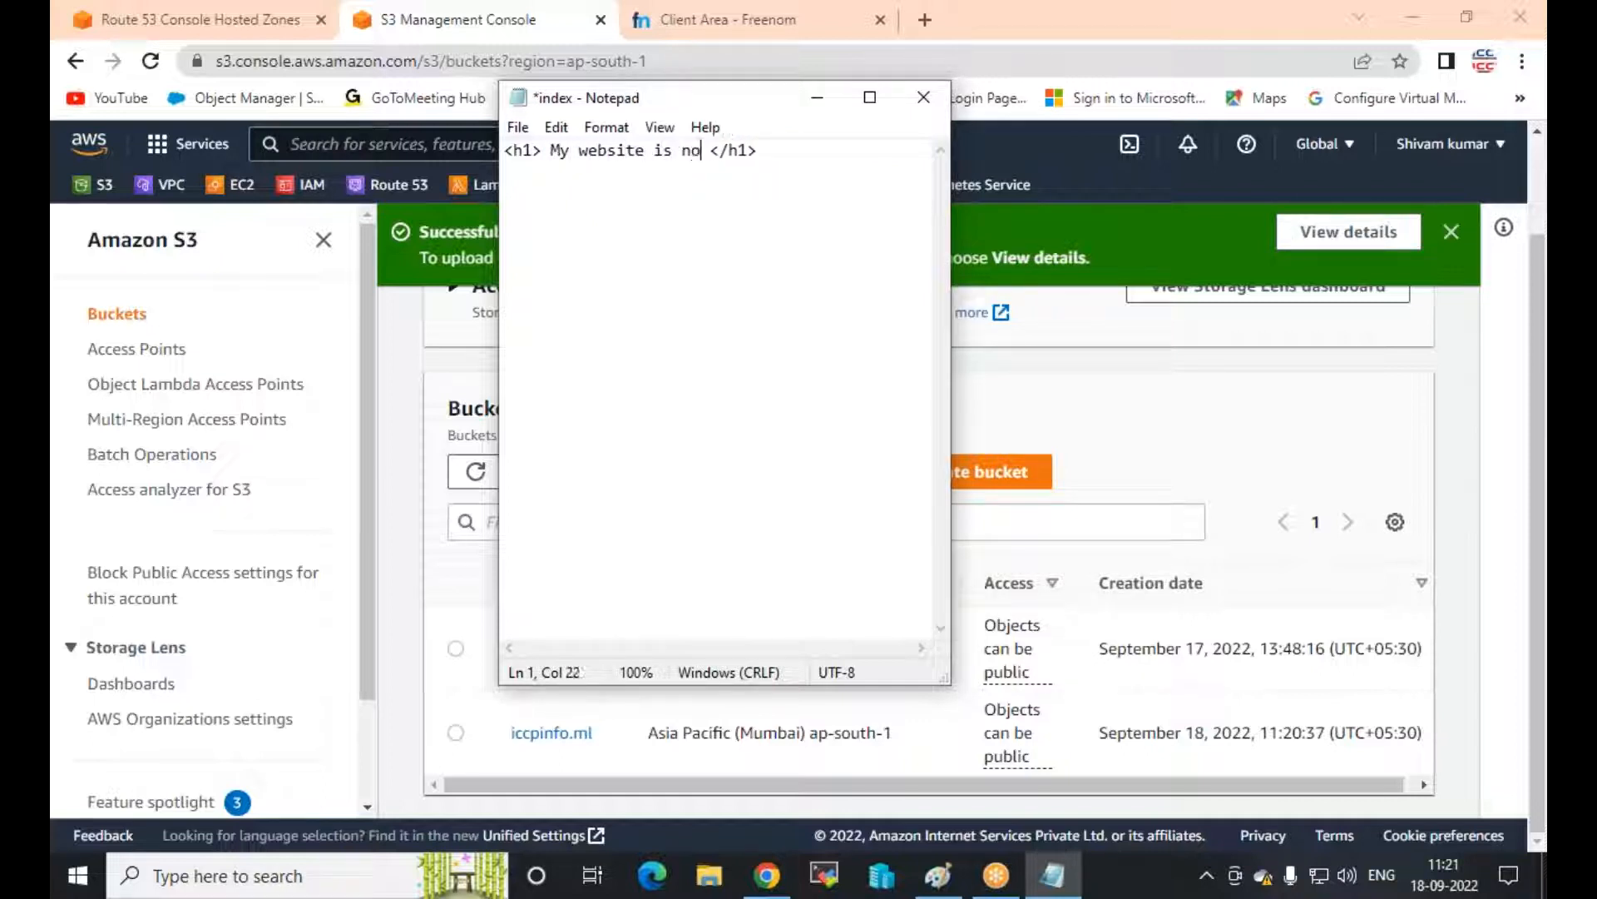
{"action": "type", "text": "kin"}
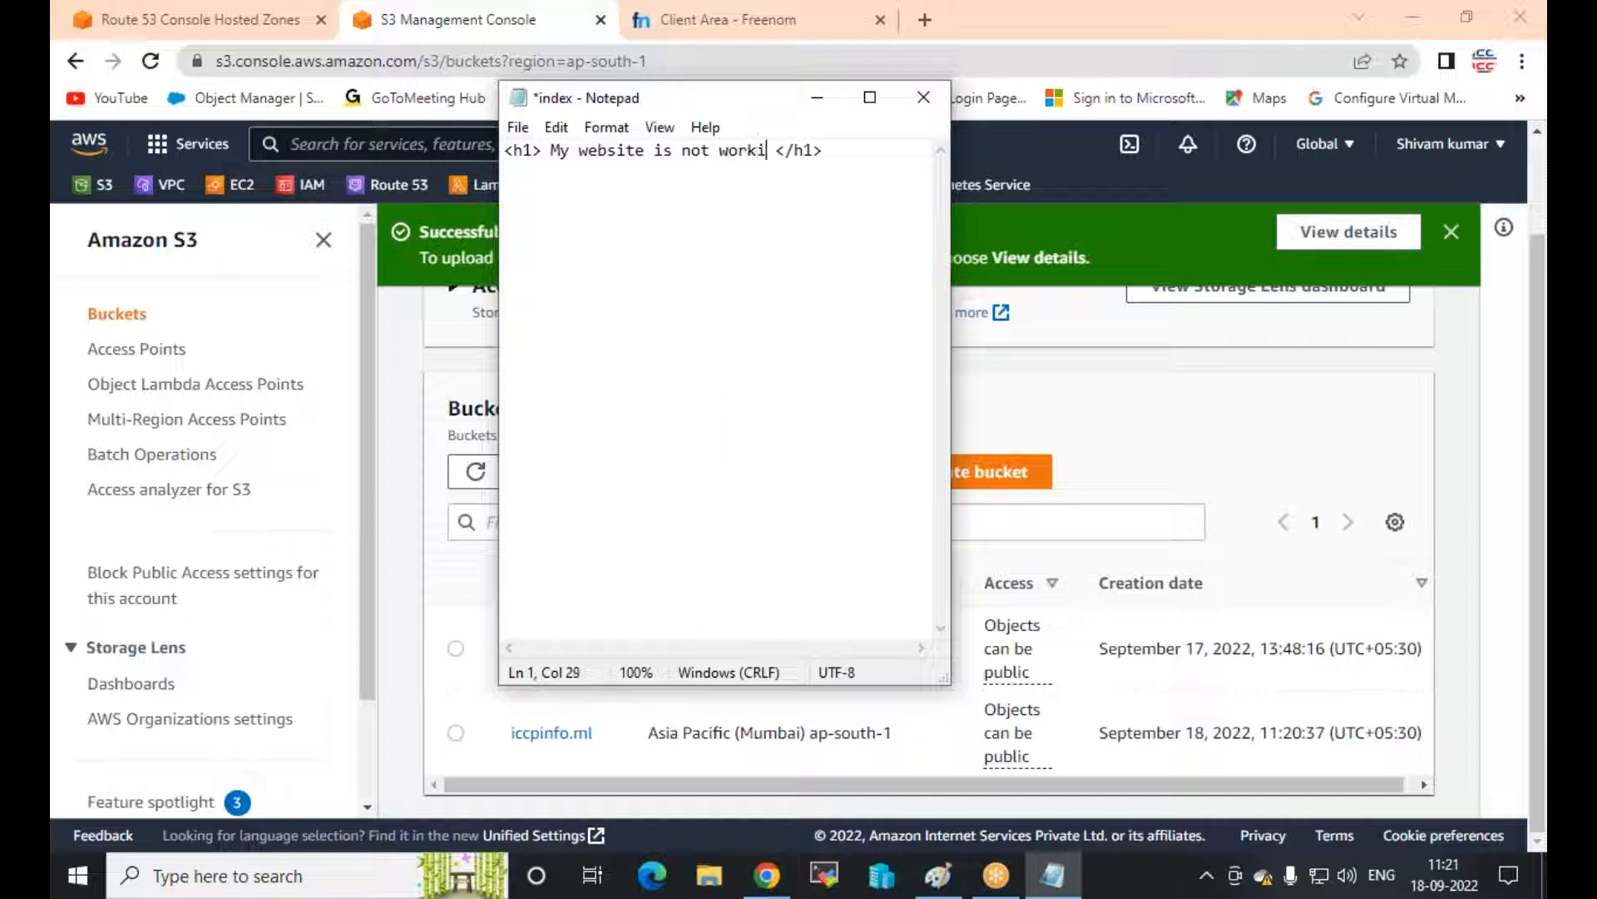
{"action": "type", "text": "g pl"}
{"action": "type", "text": "eas try "}
{"action": "type", "text": "after 5 "}
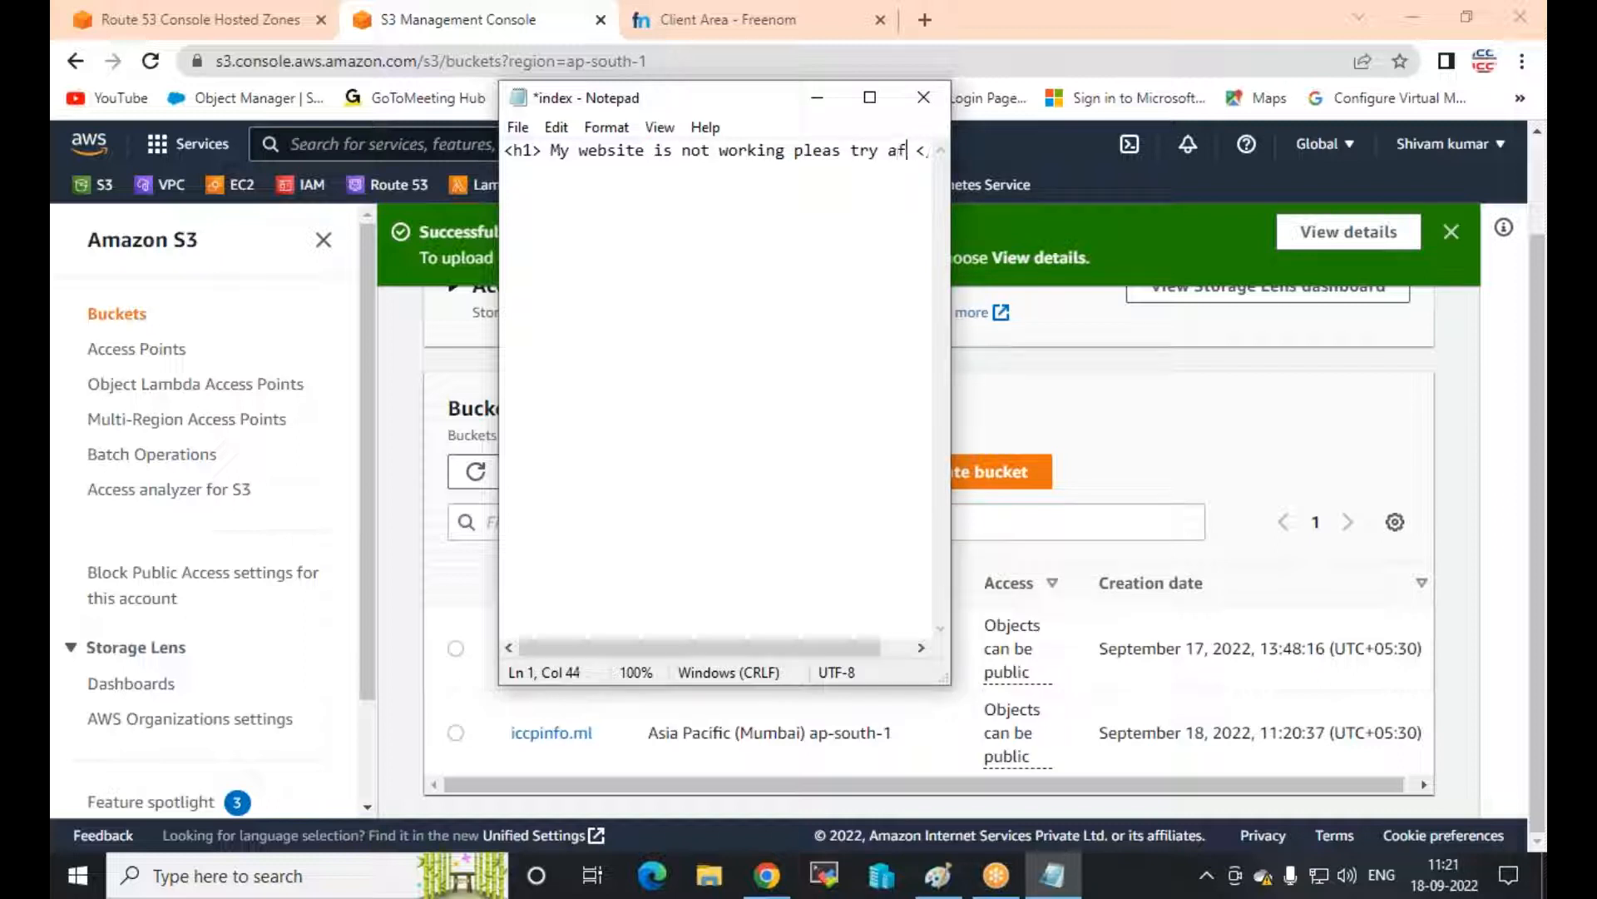
{"action": "type", "text": "minuts"}
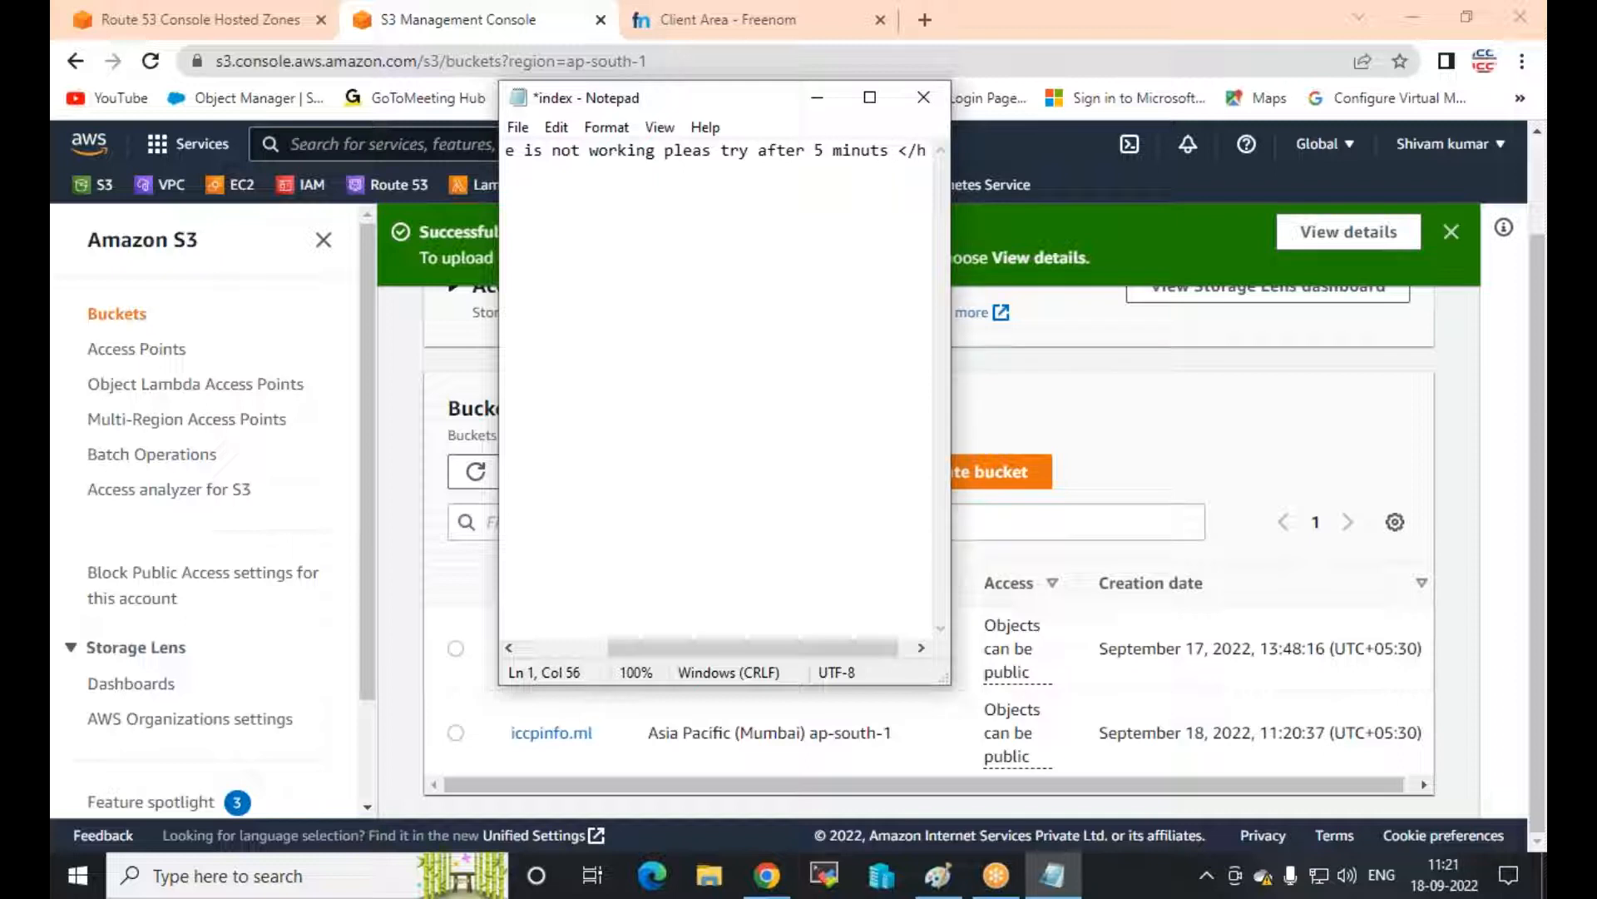
Save the edited page to the Desktop as a separate file named error.html and close Notepad
{"action": "left_click", "coordinate": [520, 126]}
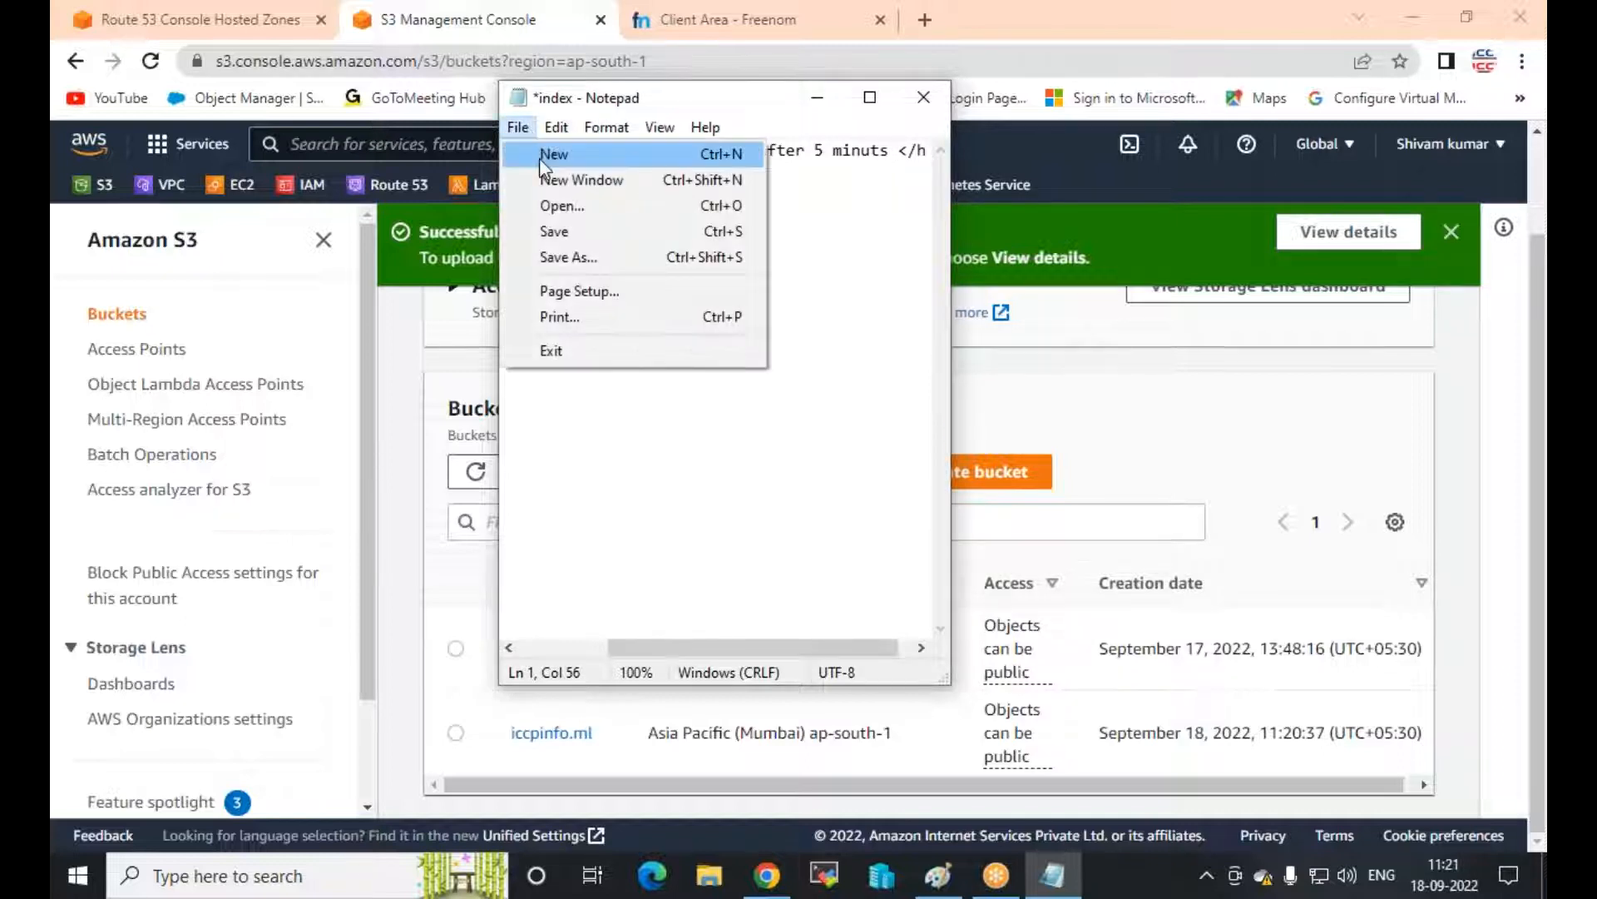
{"action": "left_click", "coordinate": [575, 255]}
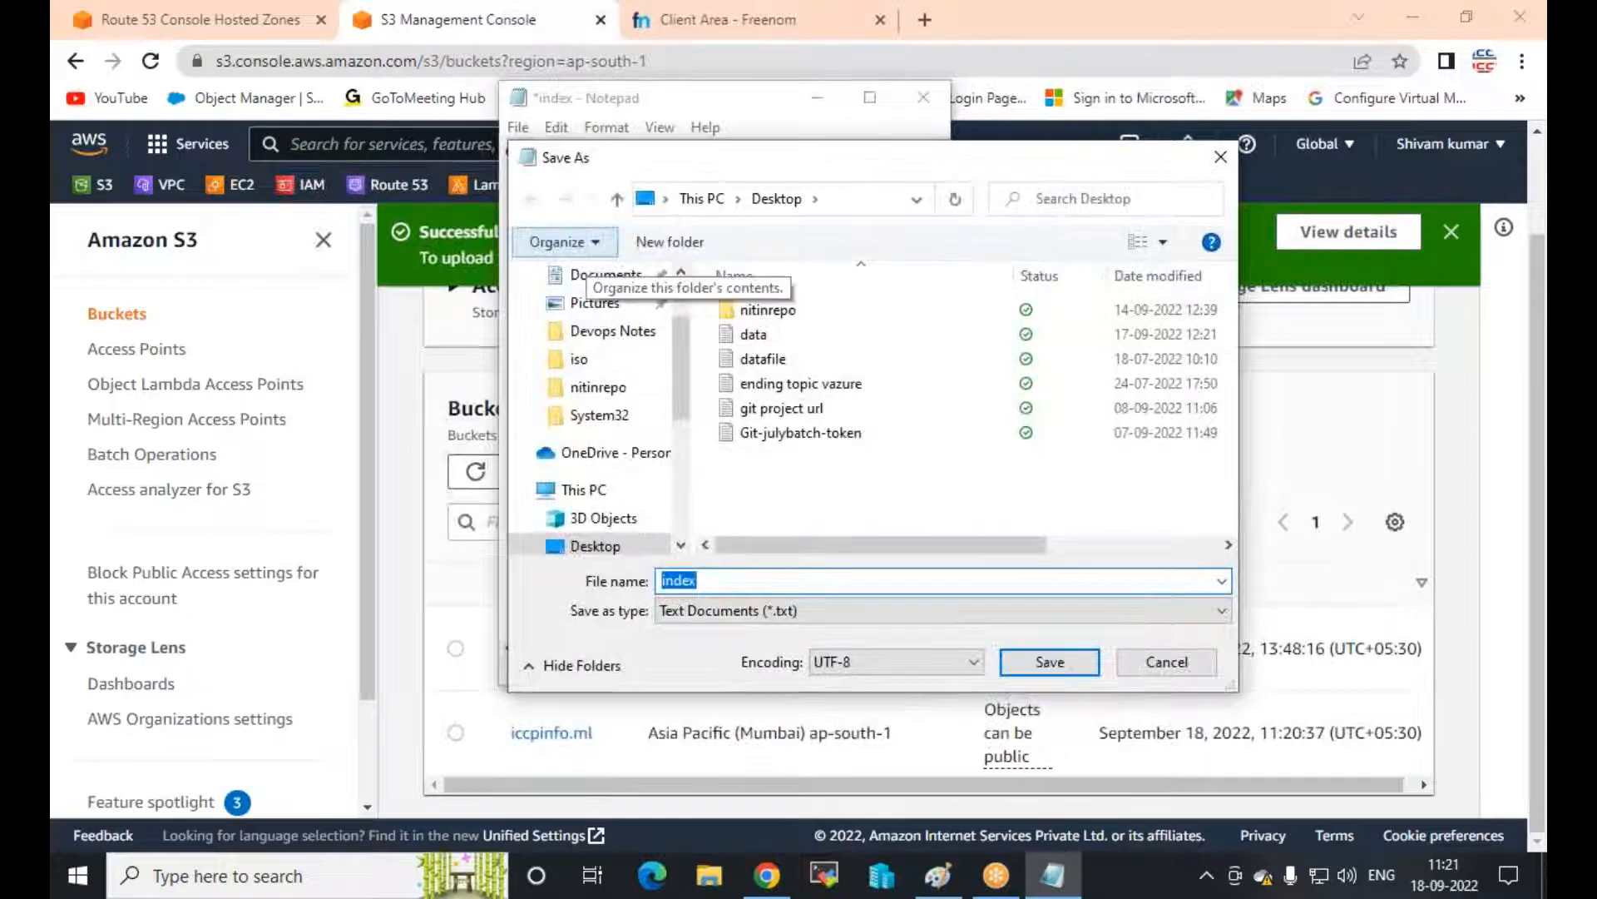
{"action": "type", "text": "error.html"}
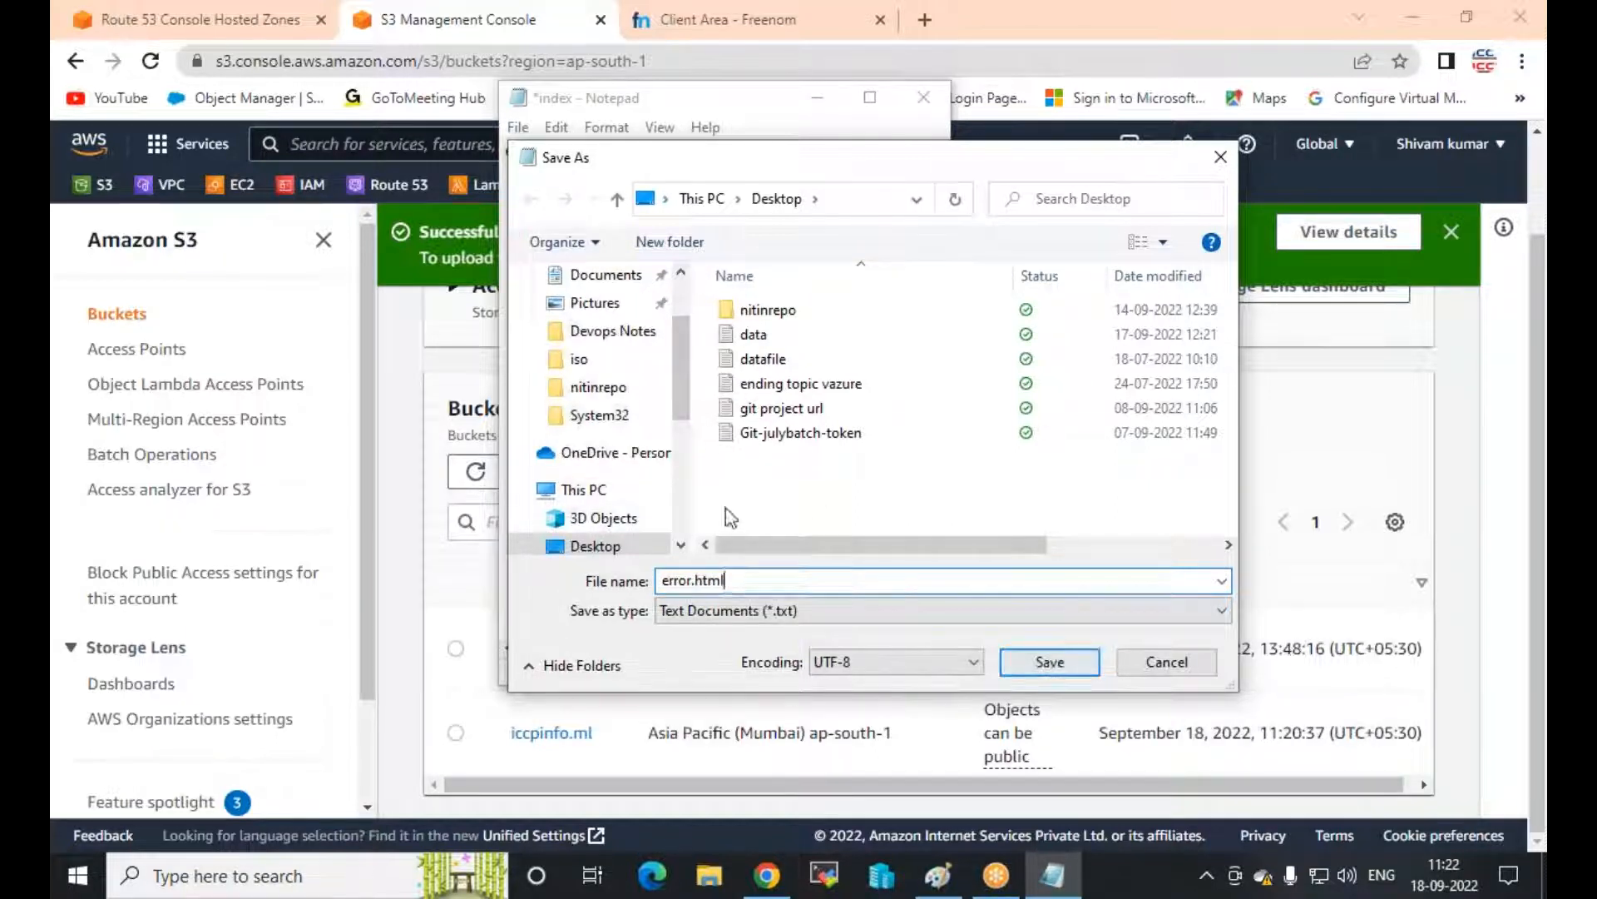
{"action": "left_click", "coordinate": [1050, 662]}
{"action": "left_click", "coordinate": [924, 98]}
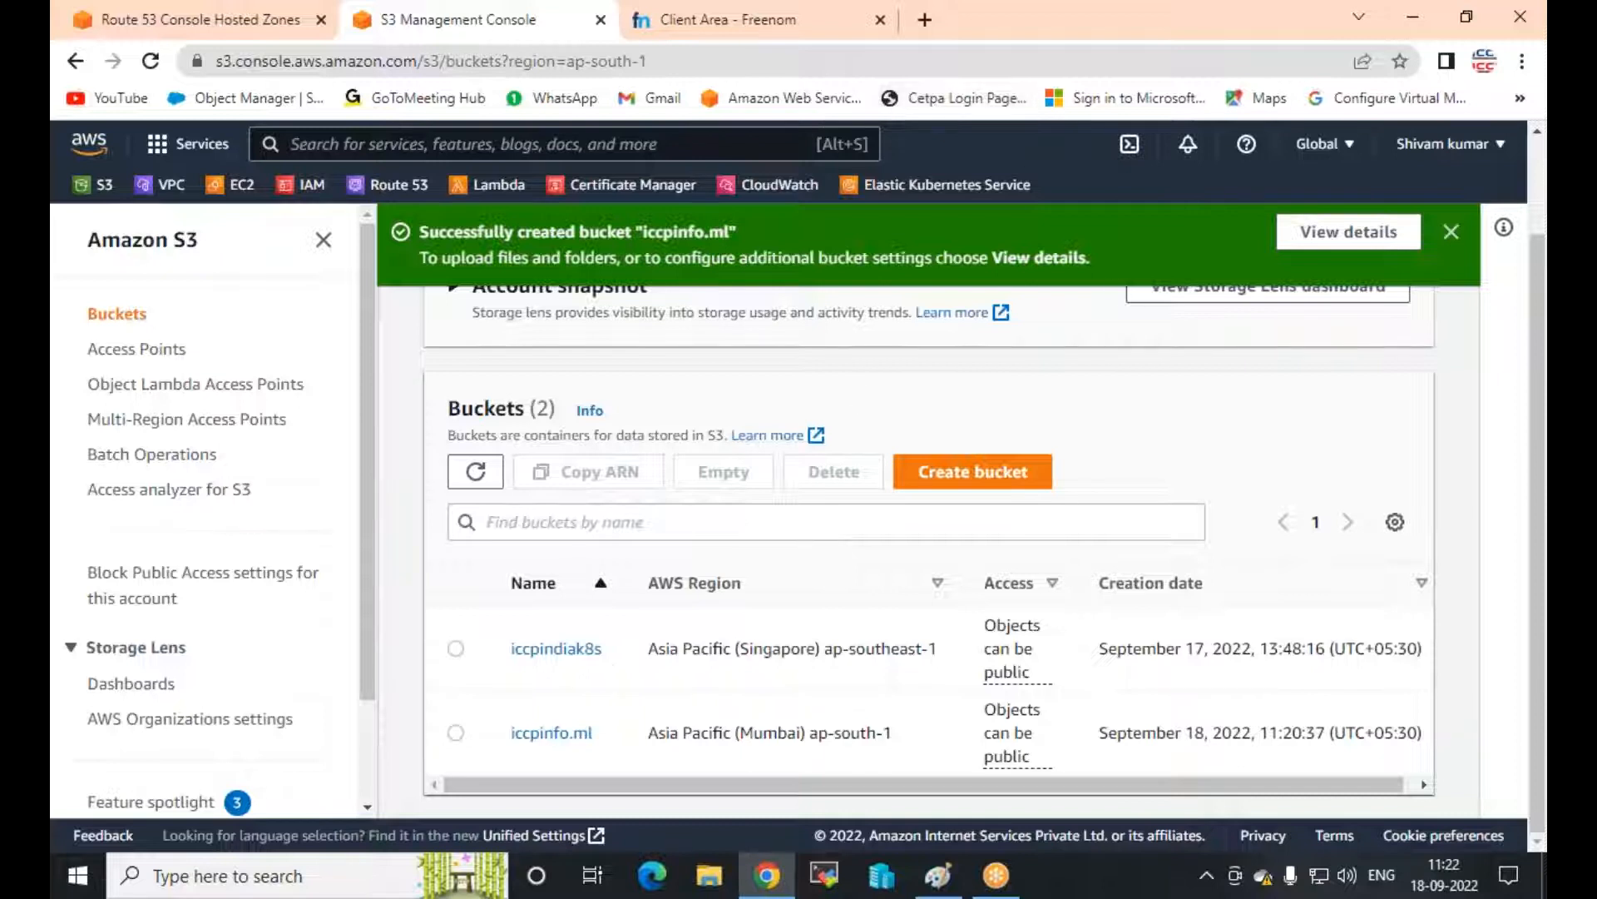
Upload error.html and index.html from the Desktop to the iccpinfo.ml bucket and dismiss the OneDrive notification
{"action": "left_click", "coordinate": [533, 737]}
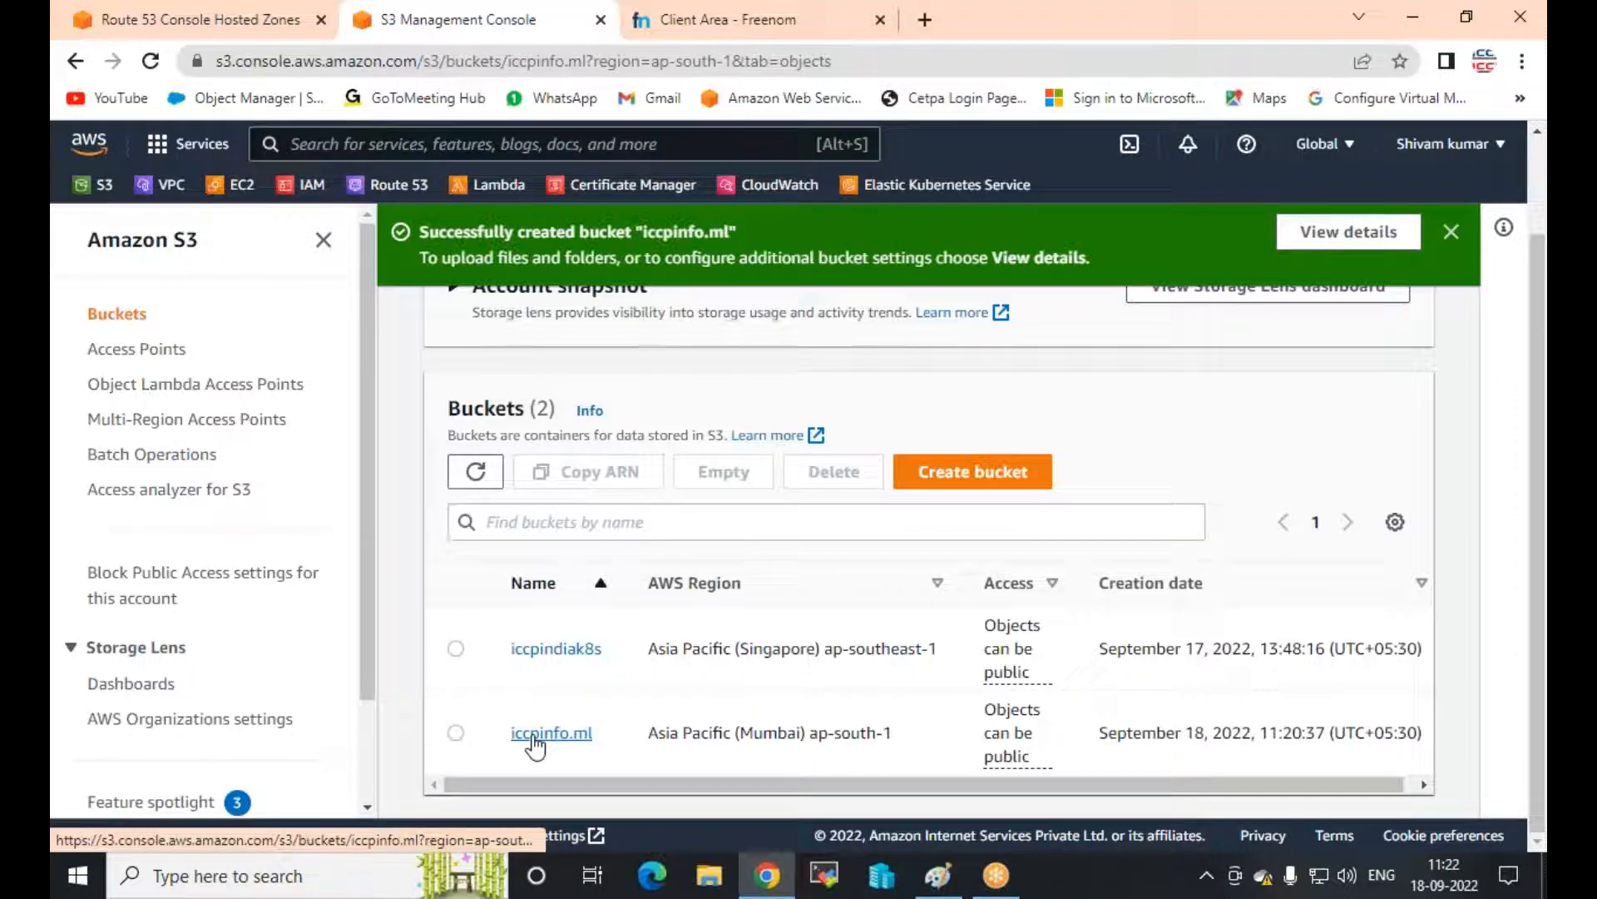
{"action": "left_click", "coordinate": [706, 639]}
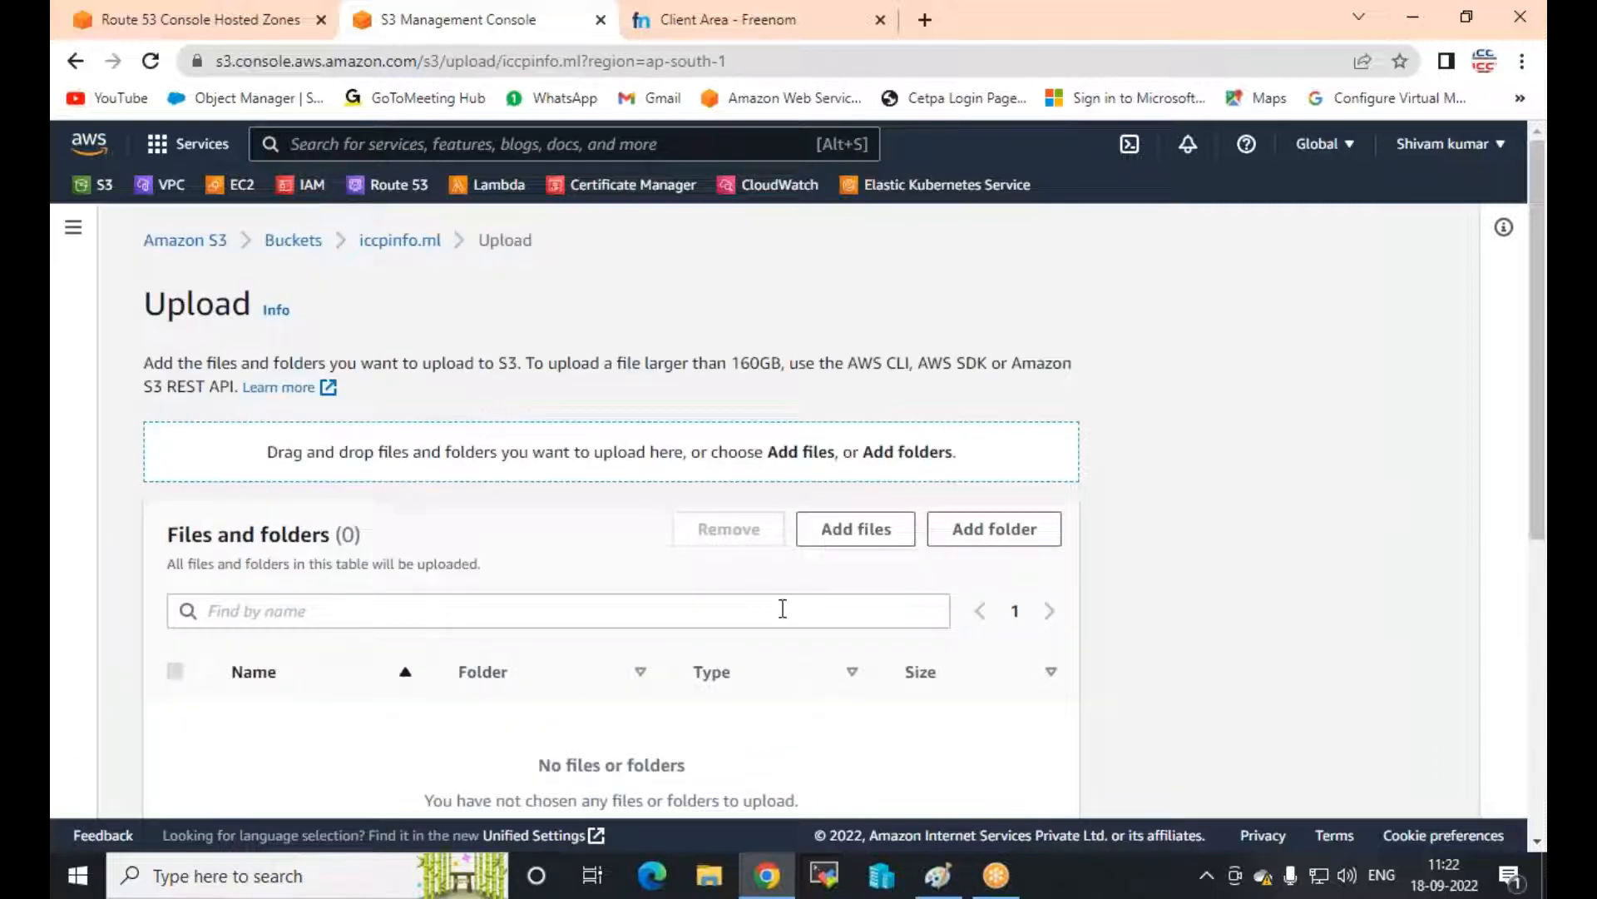
{"action": "left_click", "coordinate": [857, 529]}
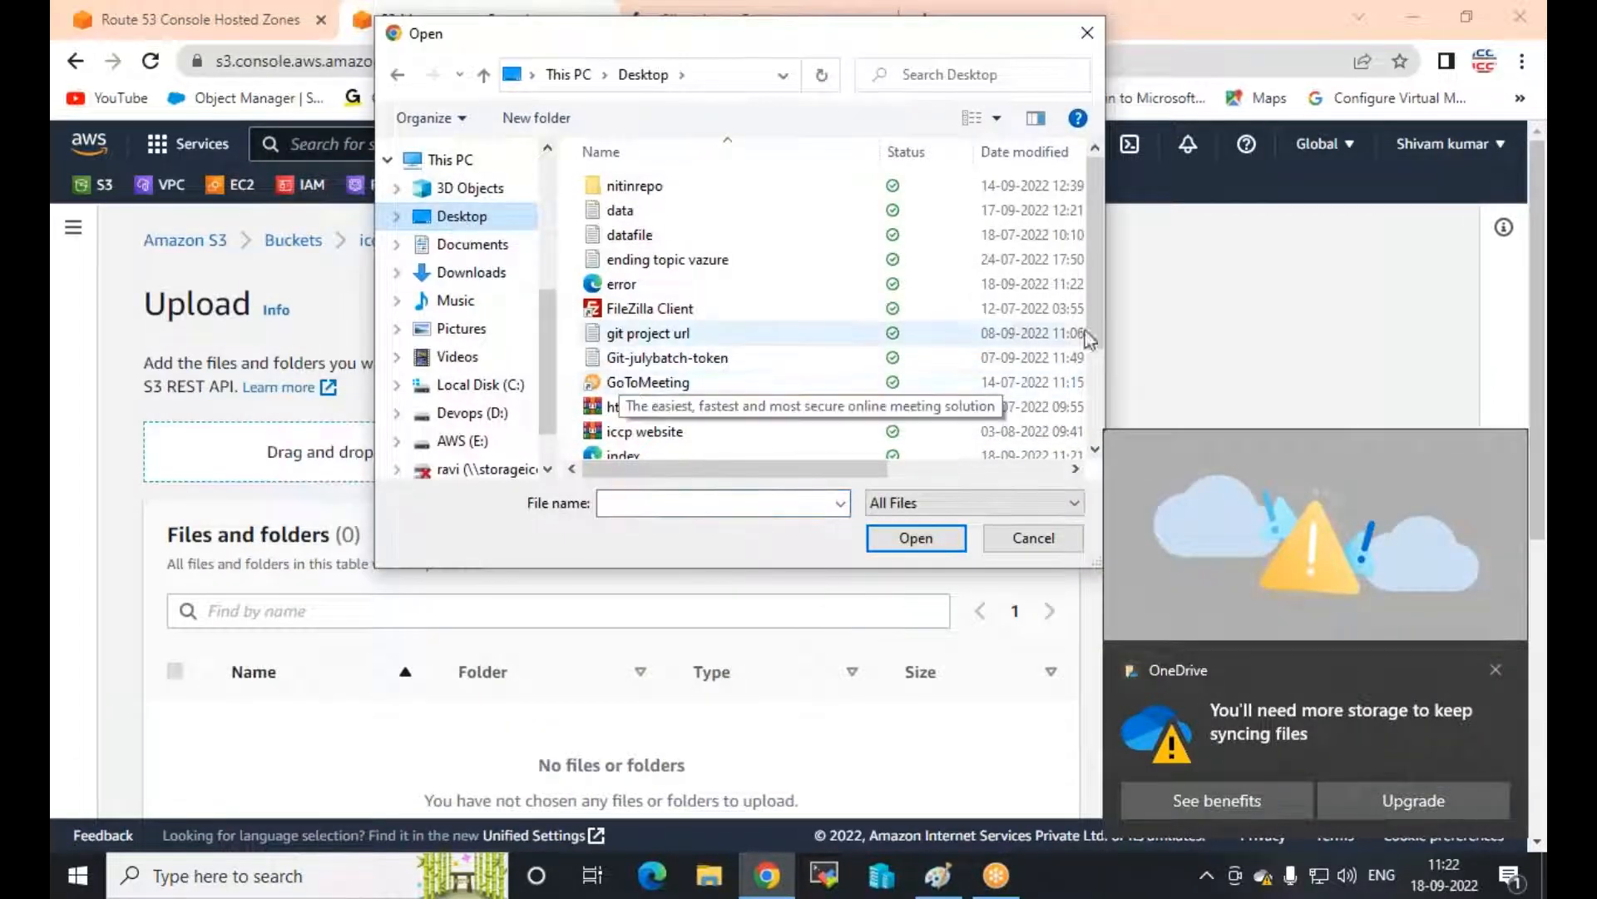
{"action": "left_click", "coordinate": [633, 286]}
{"action": "scroll", "coordinate": [702, 331], "scroll_direction": "down", "scroll_amount": 1}
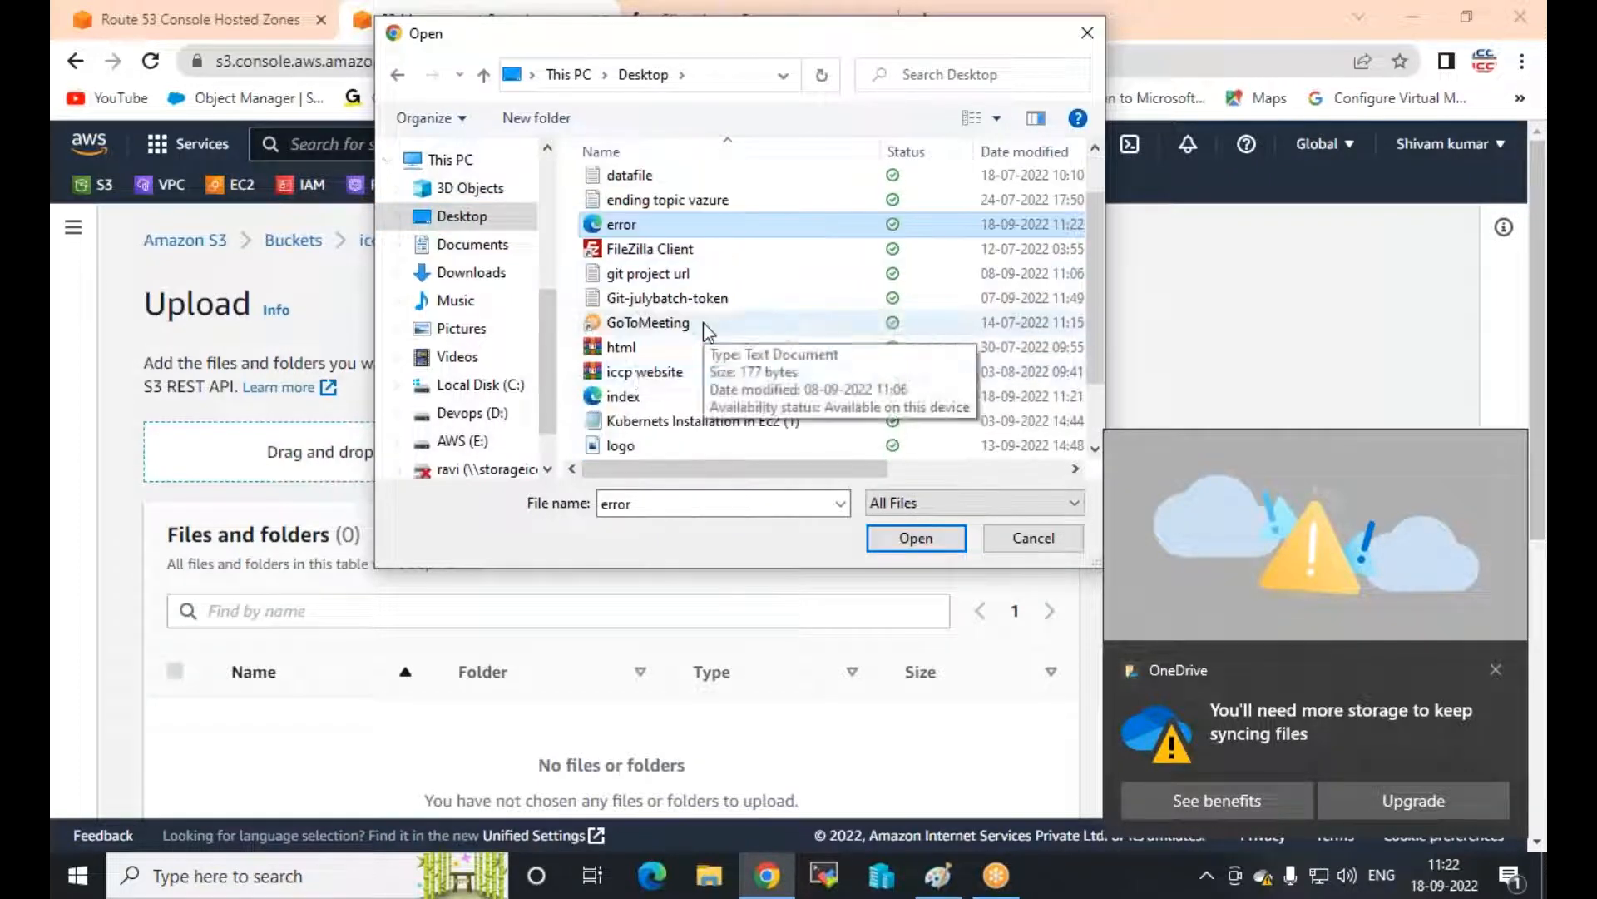
{"action": "left_click", "coordinate": [616, 397], "text": "ctrl"}
{"action": "left_click", "coordinate": [922, 539]}
{"action": "scroll", "coordinate": [933, 553], "scroll_direction": "down", "scroll_amount": 5}
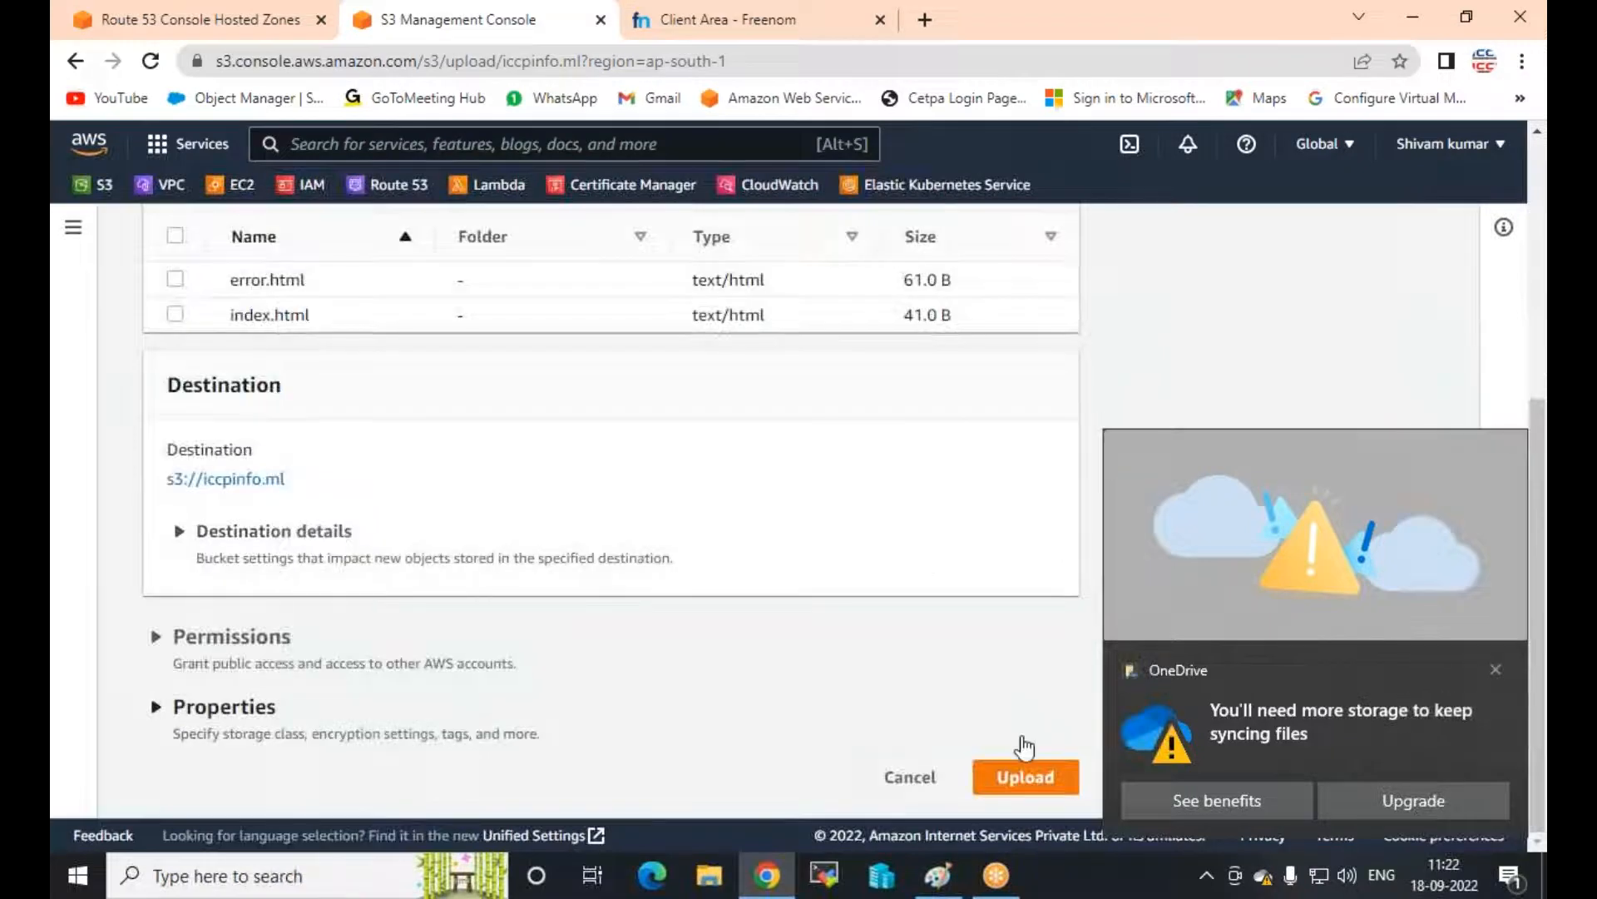
{"action": "left_click", "coordinate": [1026, 776]}
{"action": "left_click", "coordinate": [1496, 670]}
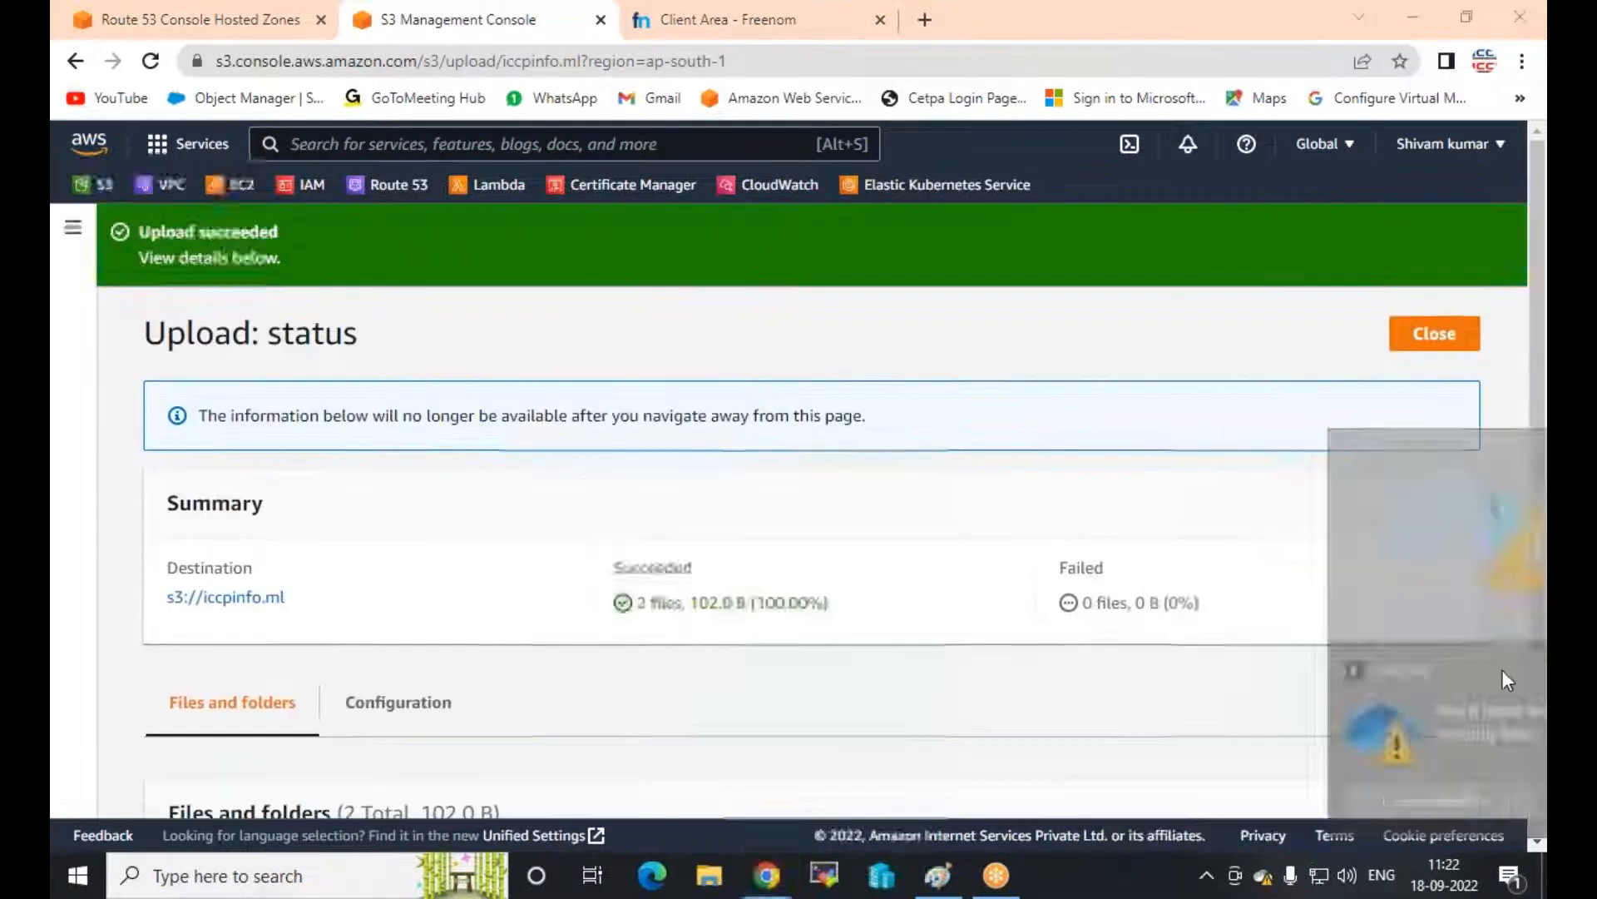
{"action": "left_click", "coordinate": [1449, 336]}
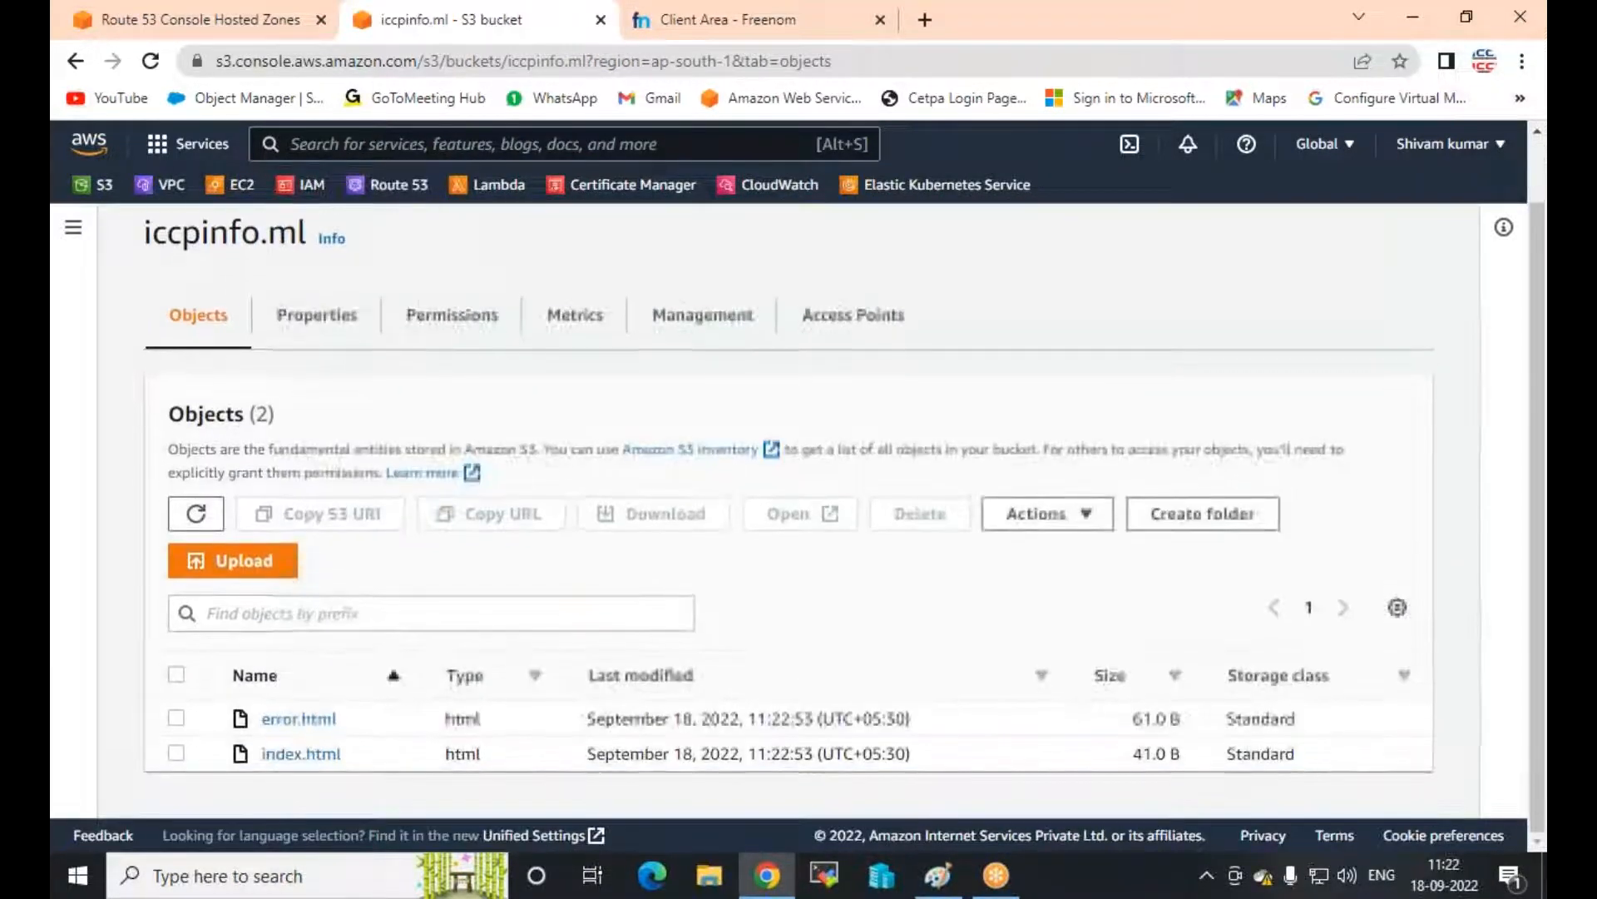
Make both error.html and index.html in the bucket public using ACL
{"action": "left_click", "coordinate": [176, 674]}
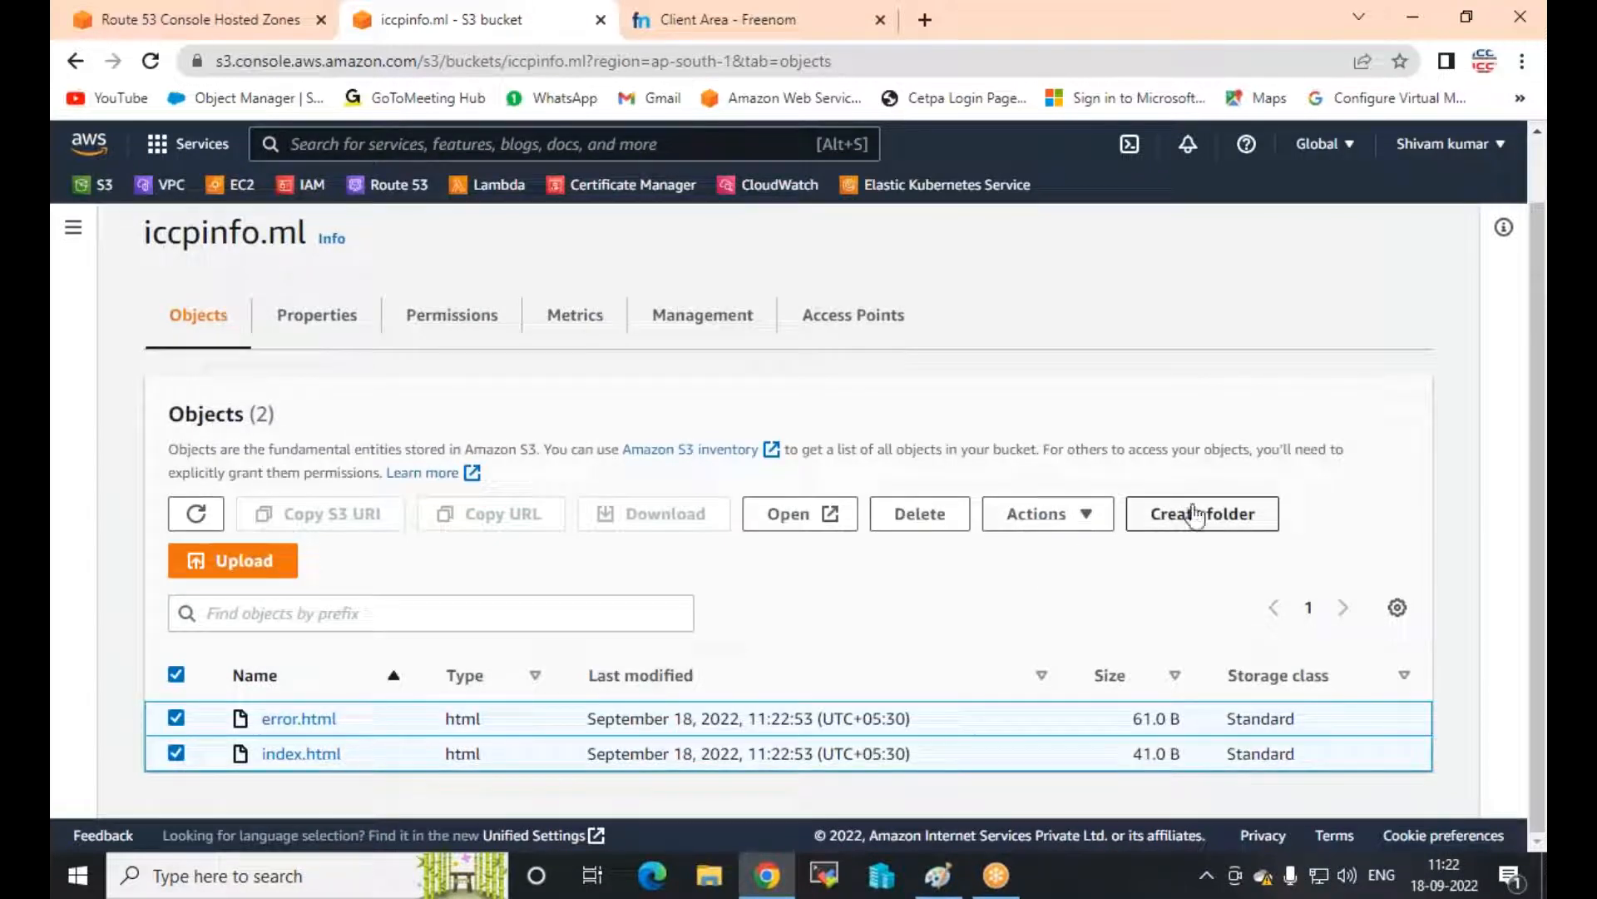
{"action": "left_click", "coordinate": [1047, 513]}
{"action": "scroll", "coordinate": [1141, 403], "scroll_direction": "down", "scroll_amount": 3}
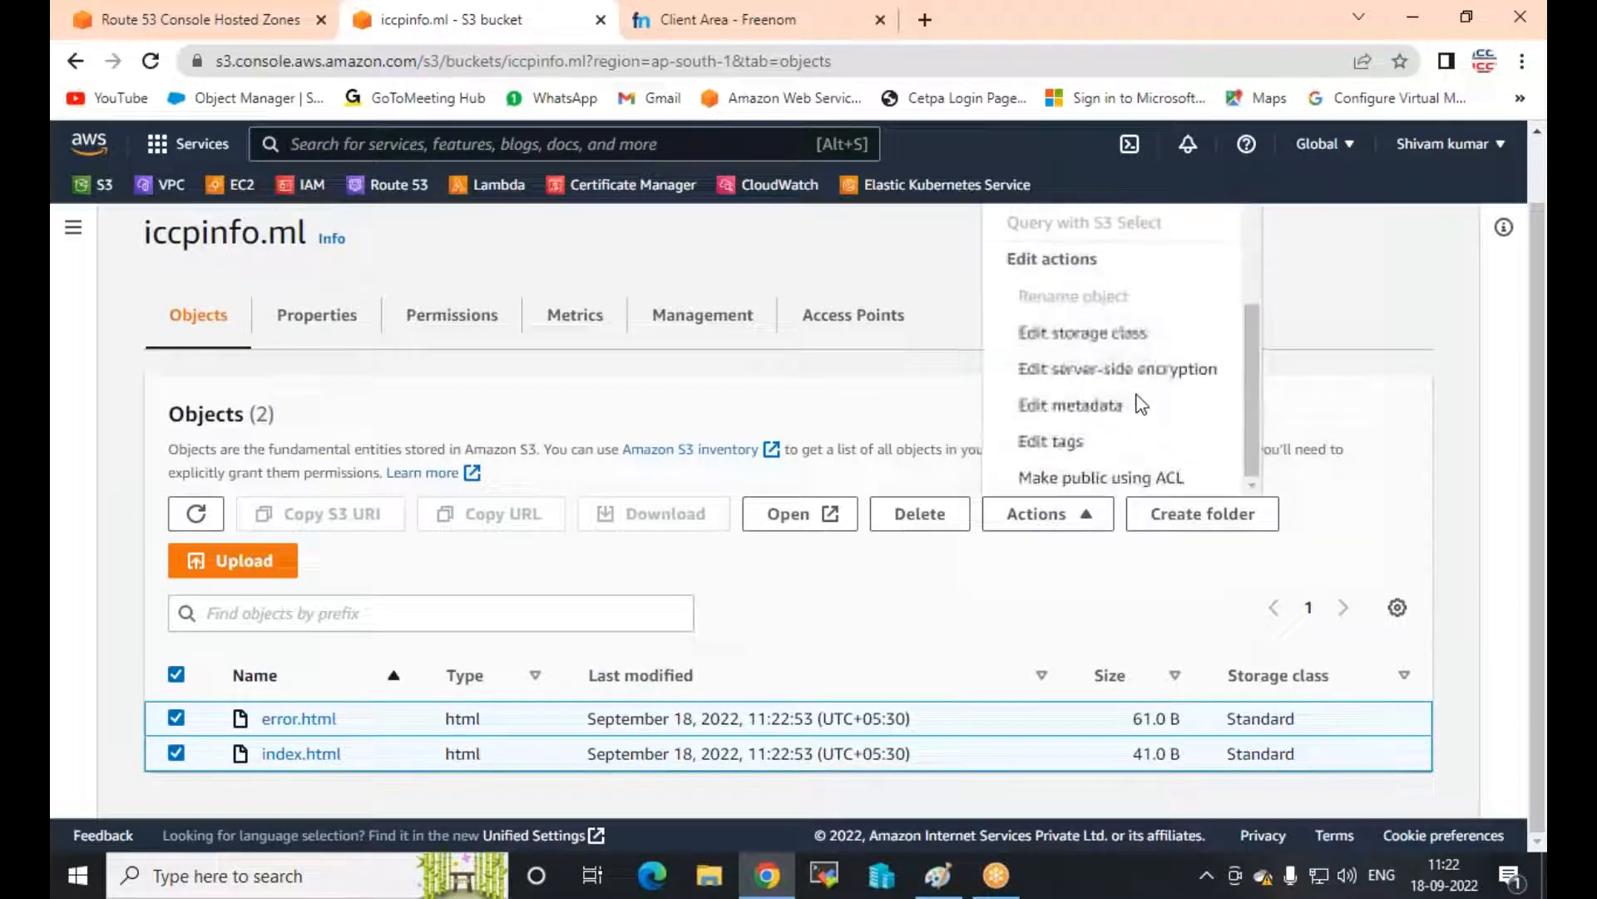
{"action": "left_click", "coordinate": [1115, 477]}
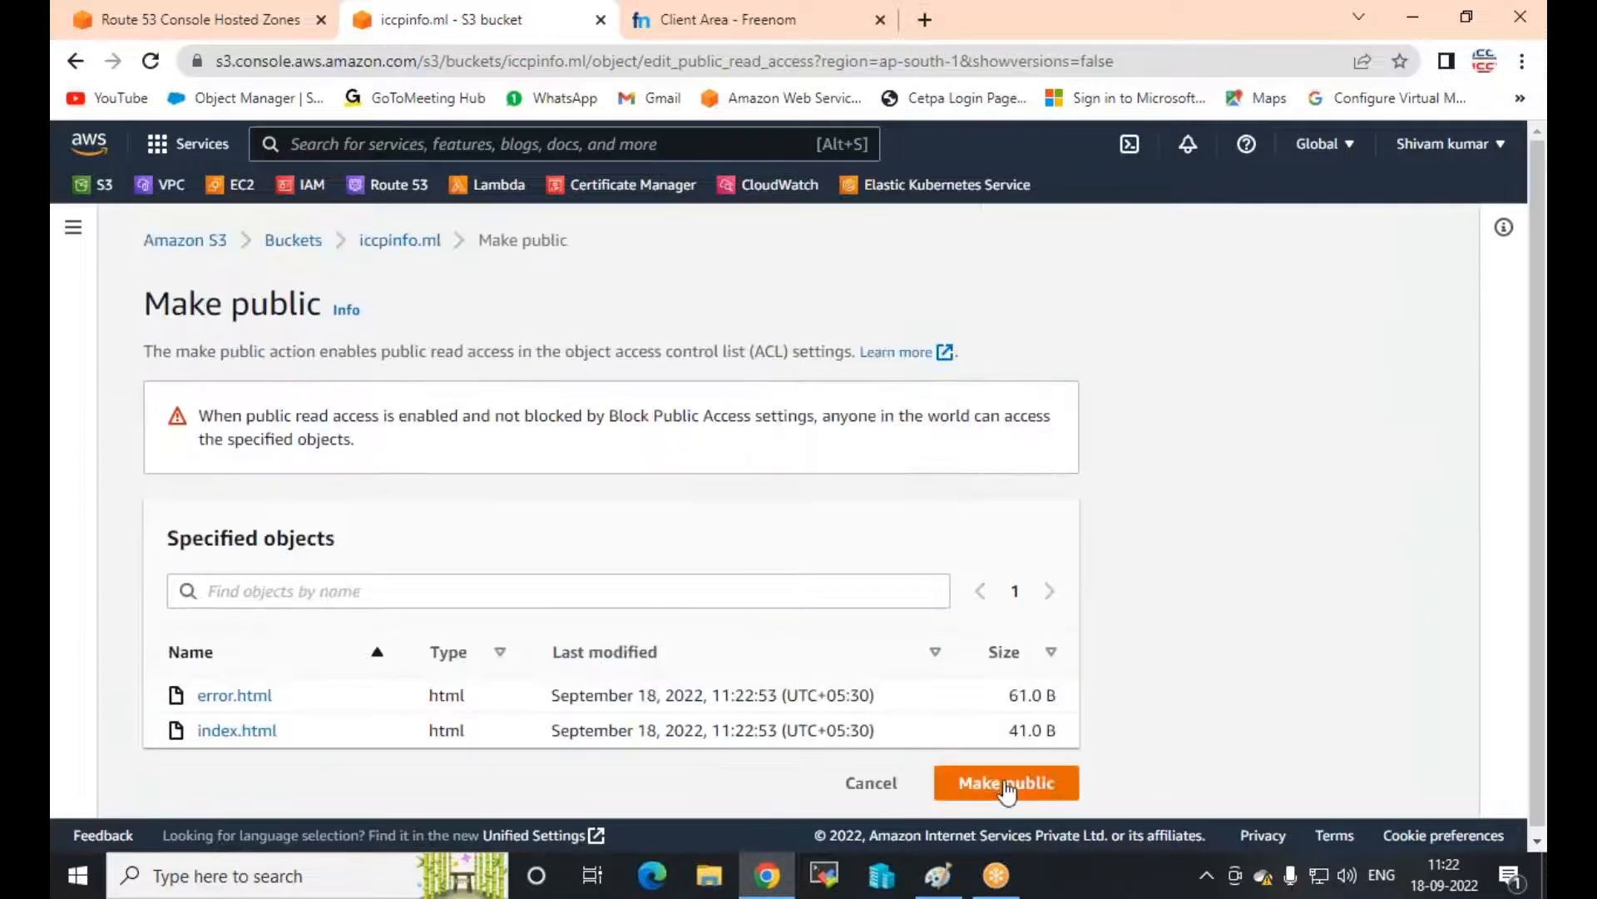
{"action": "left_click", "coordinate": [1006, 785]}
{"action": "left_click", "coordinate": [1435, 326]}
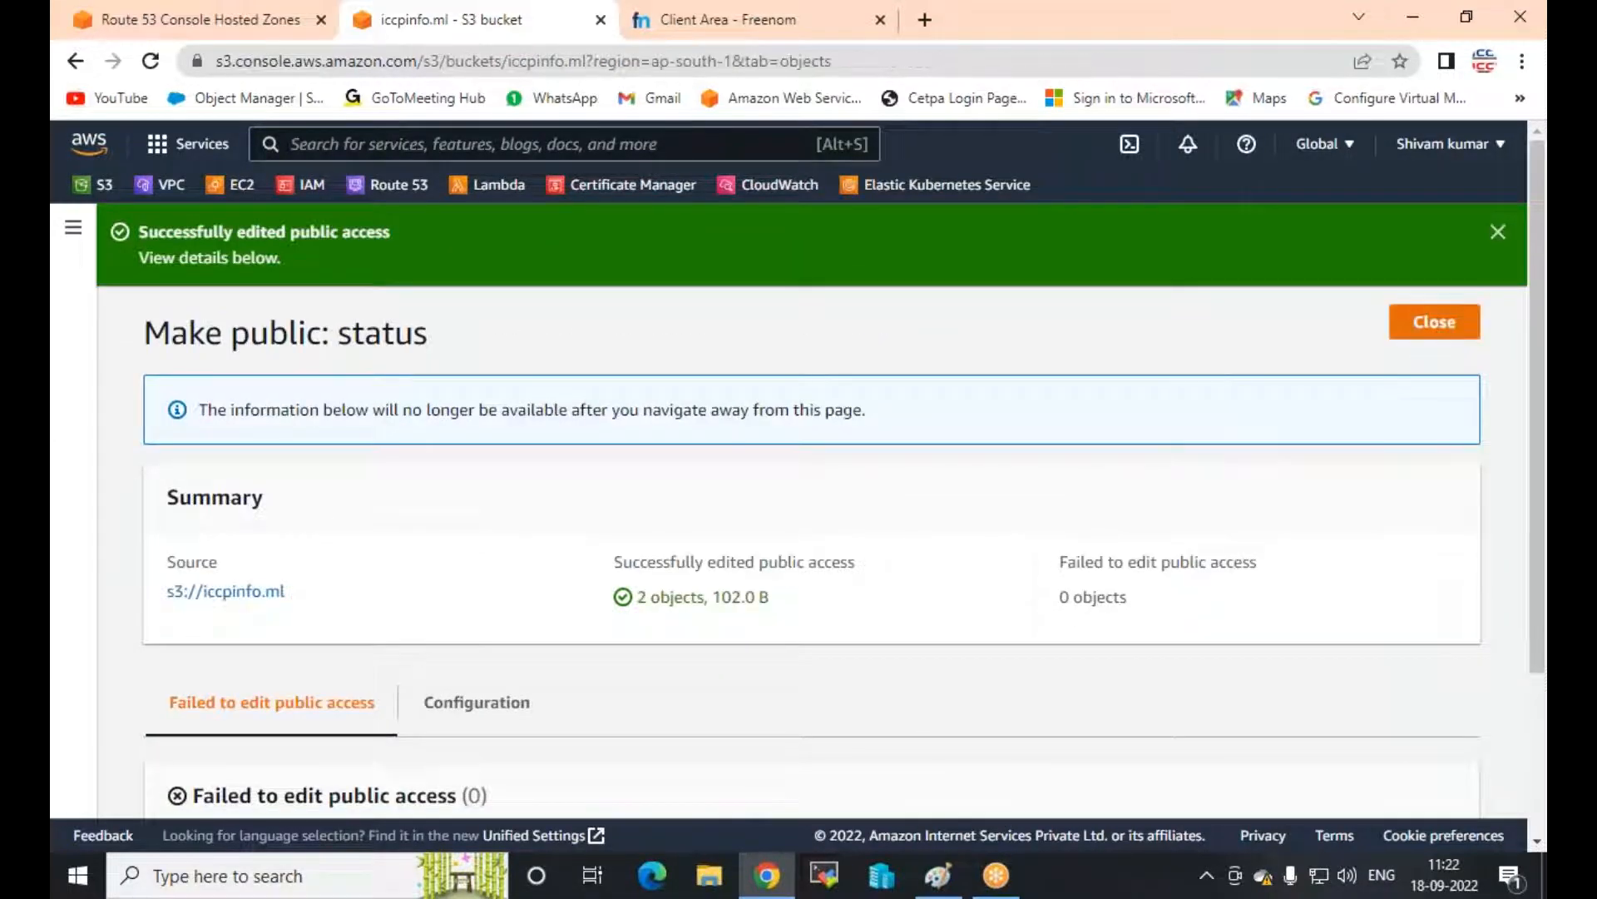
{"action": "scroll", "coordinate": [412, 478], "scroll_direction": "down", "scroll_amount": 1}
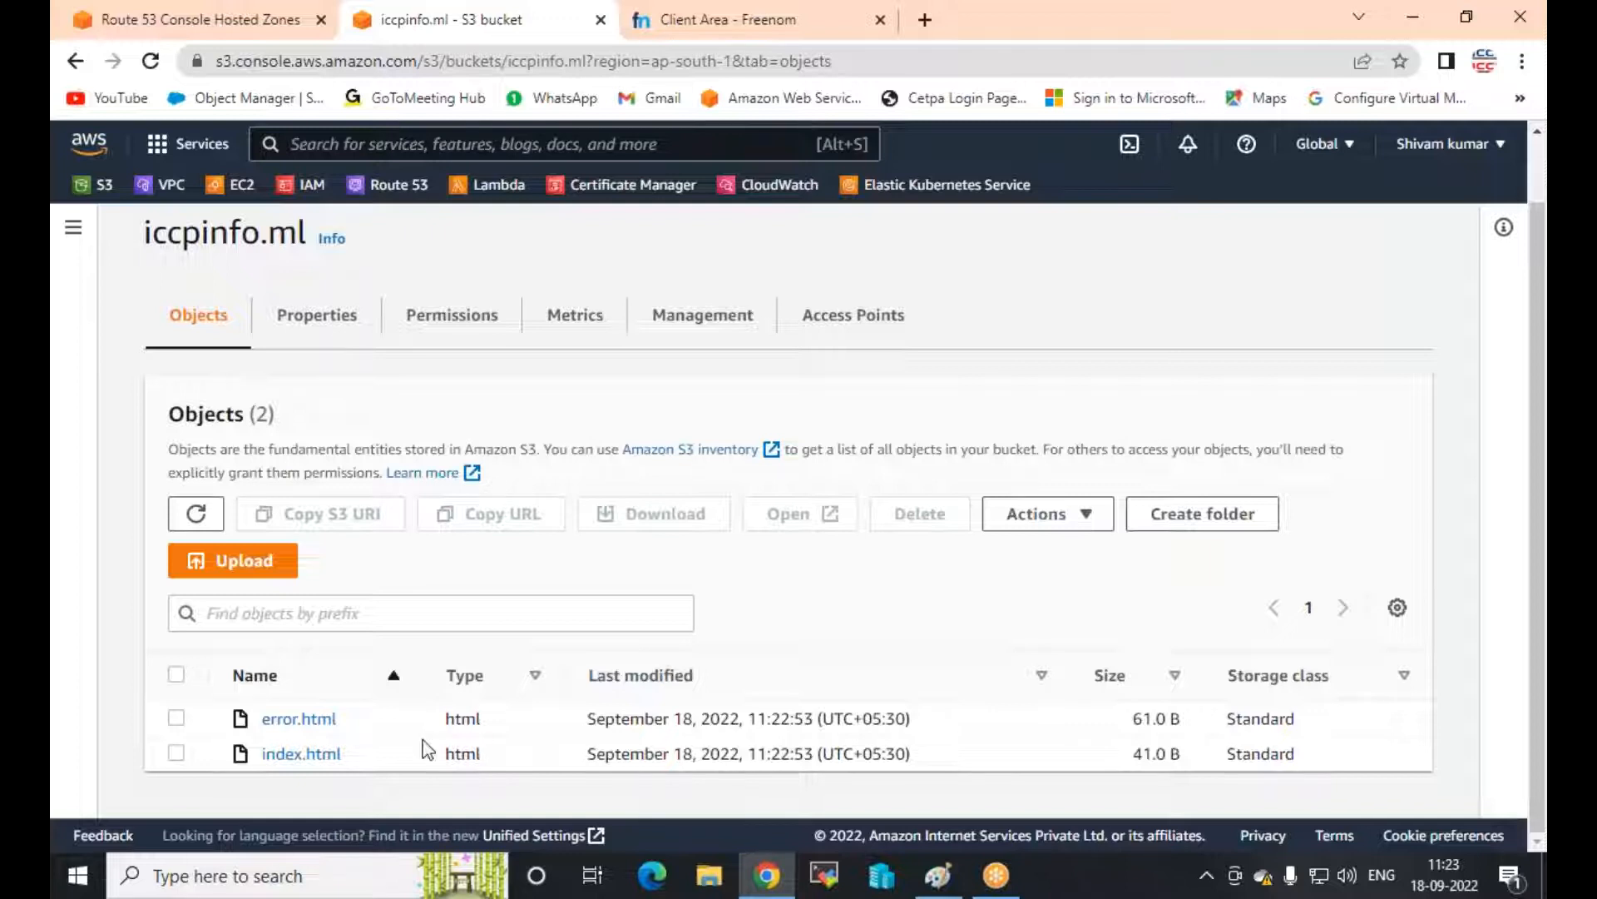
Open the static website hosting settings in the iccpinfo.ml bucket's properties and set hosting to Enable
{"action": "left_click", "coordinate": [283, 318]}
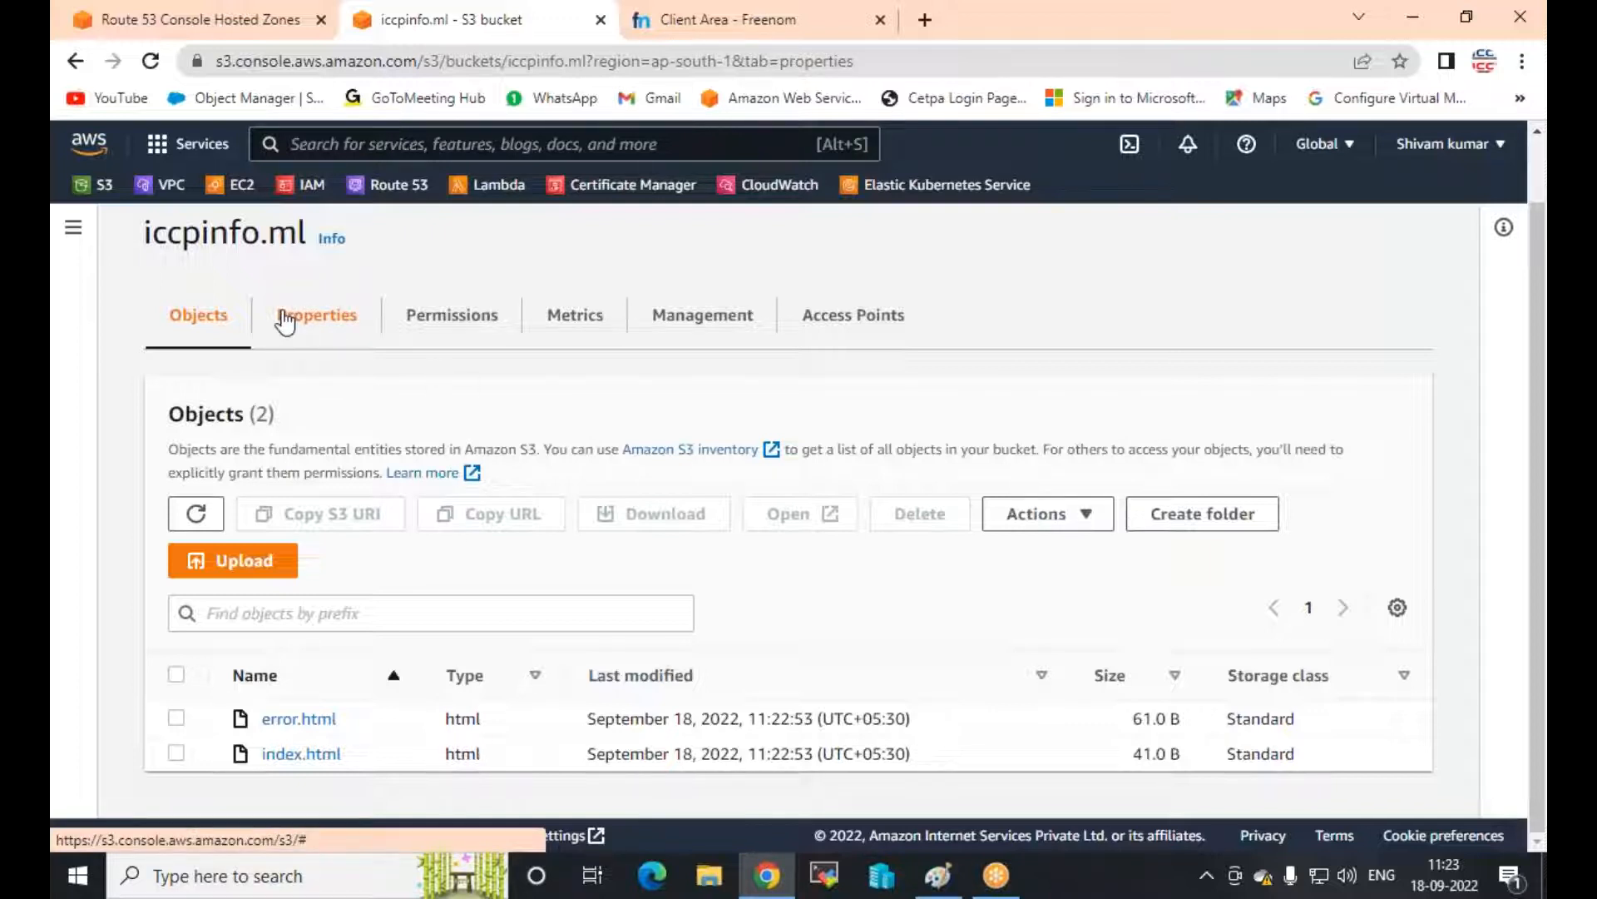
{"action": "scroll", "coordinate": [582, 597], "scroll_direction": "down", "scroll_amount": 7}
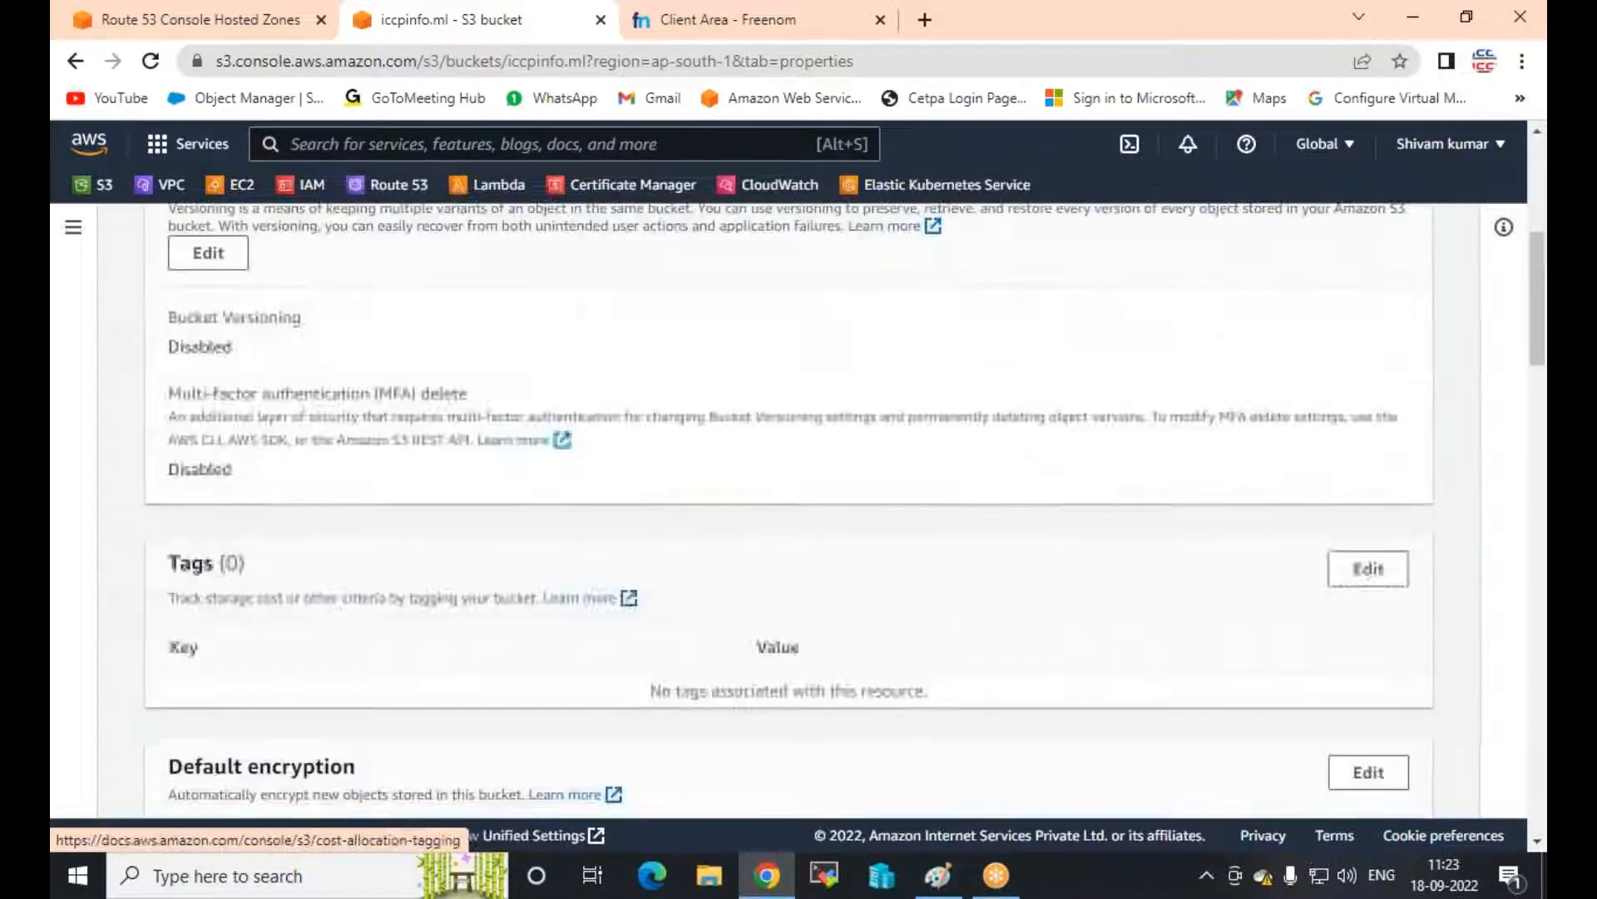
{"action": "scroll", "coordinate": [788, 509], "scroll_direction": "down", "scroll_amount": 15}
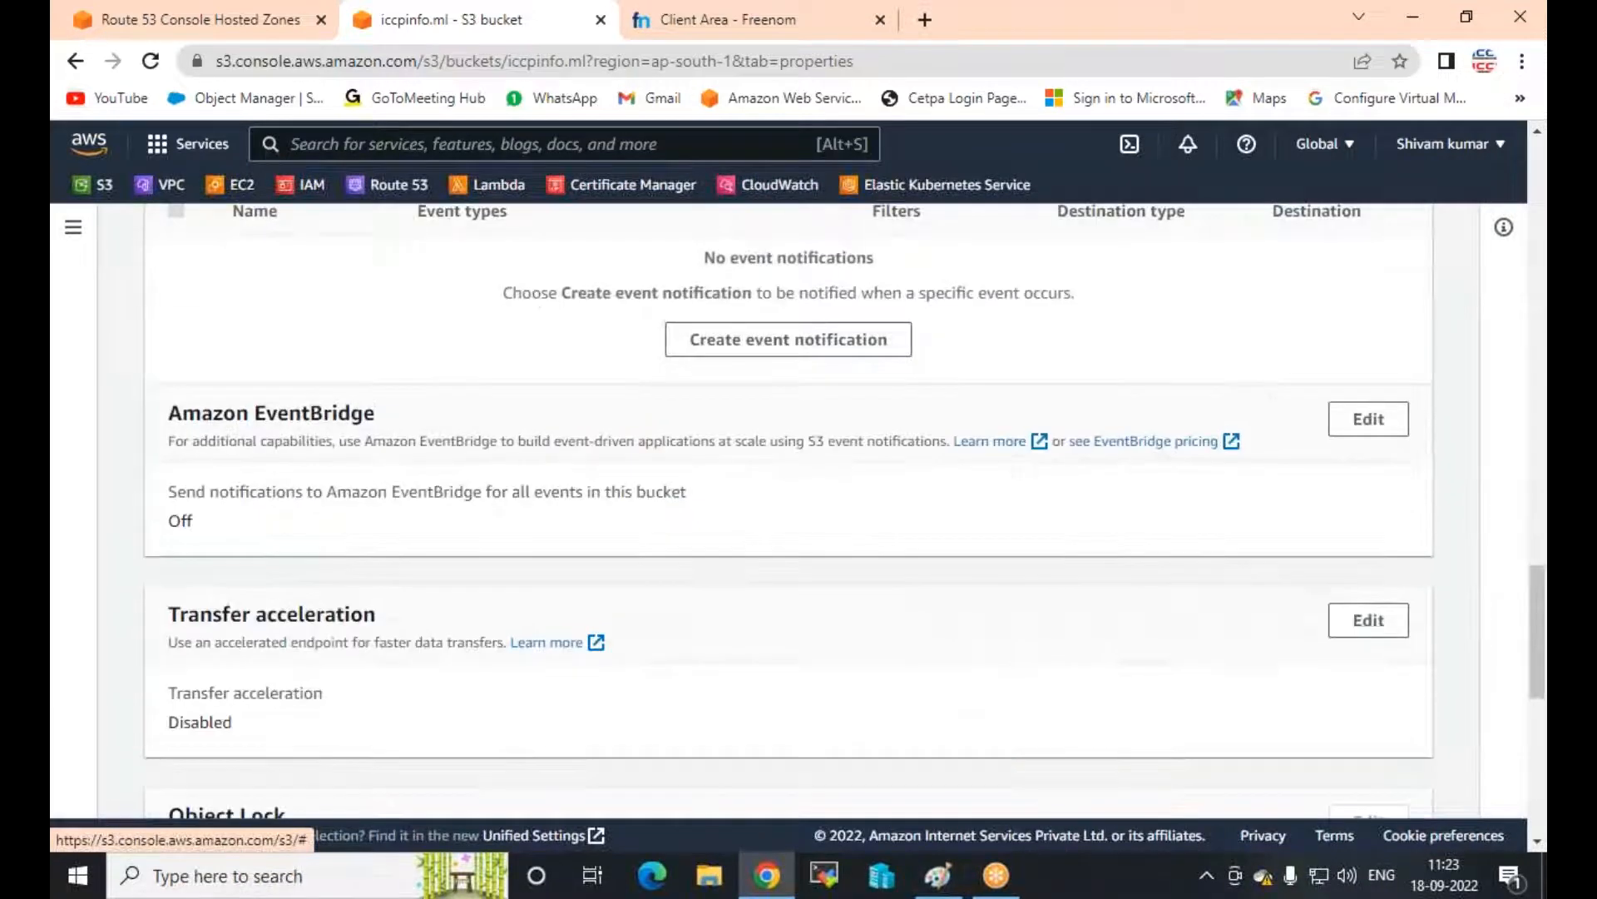
{"action": "scroll", "coordinate": [274, 595], "scroll_direction": "down", "scroll_amount": 9}
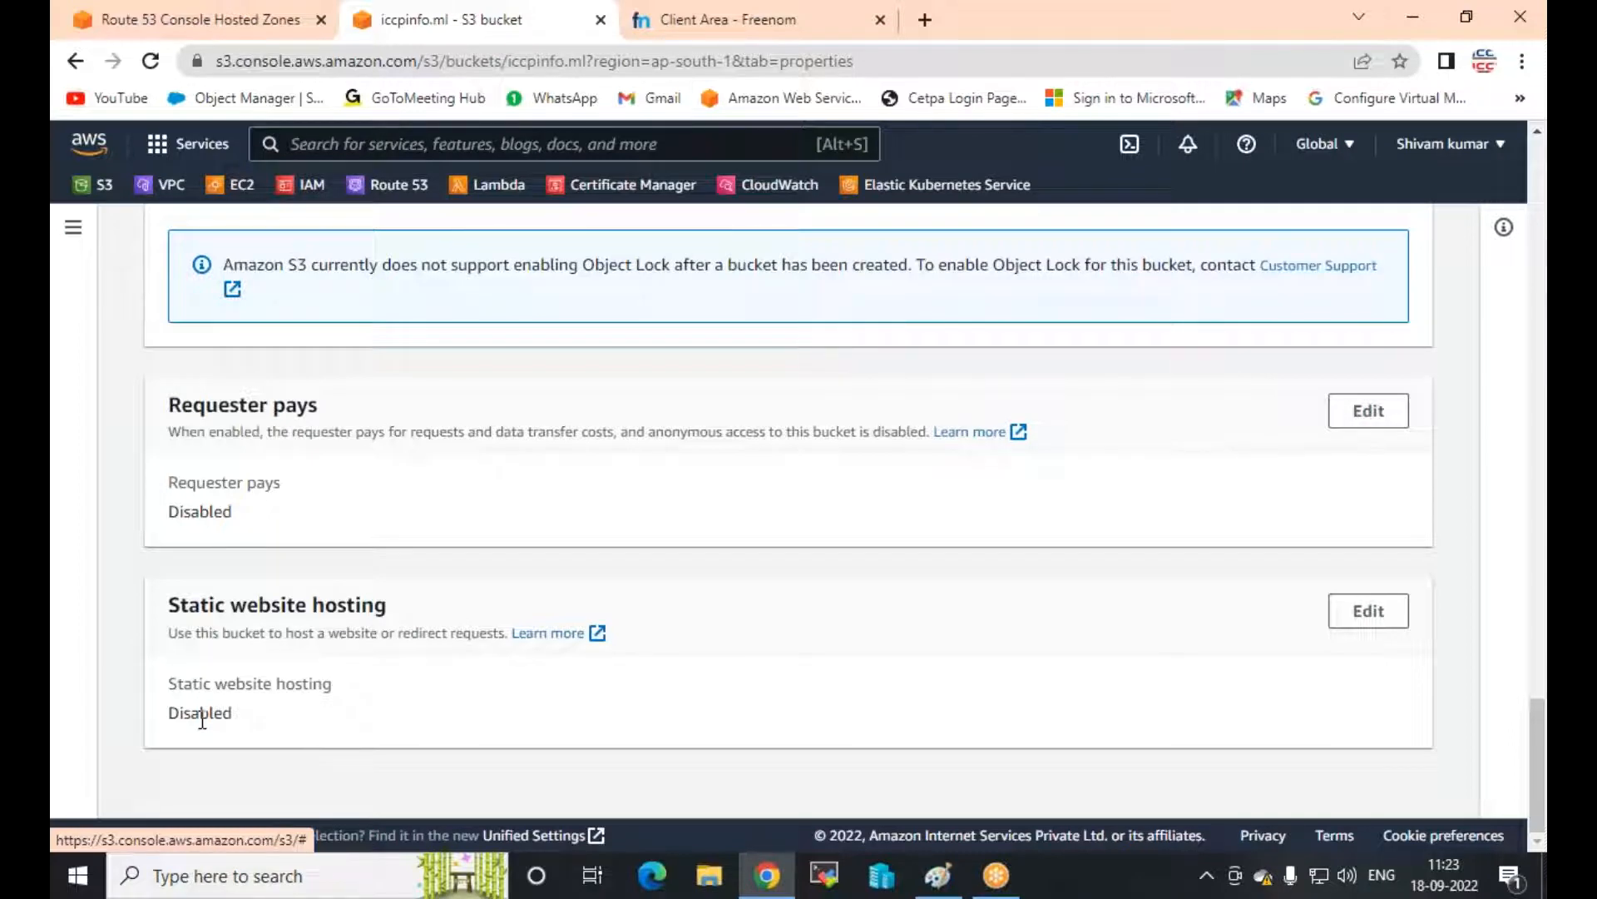
{"action": "left_click", "coordinate": [1369, 611]}
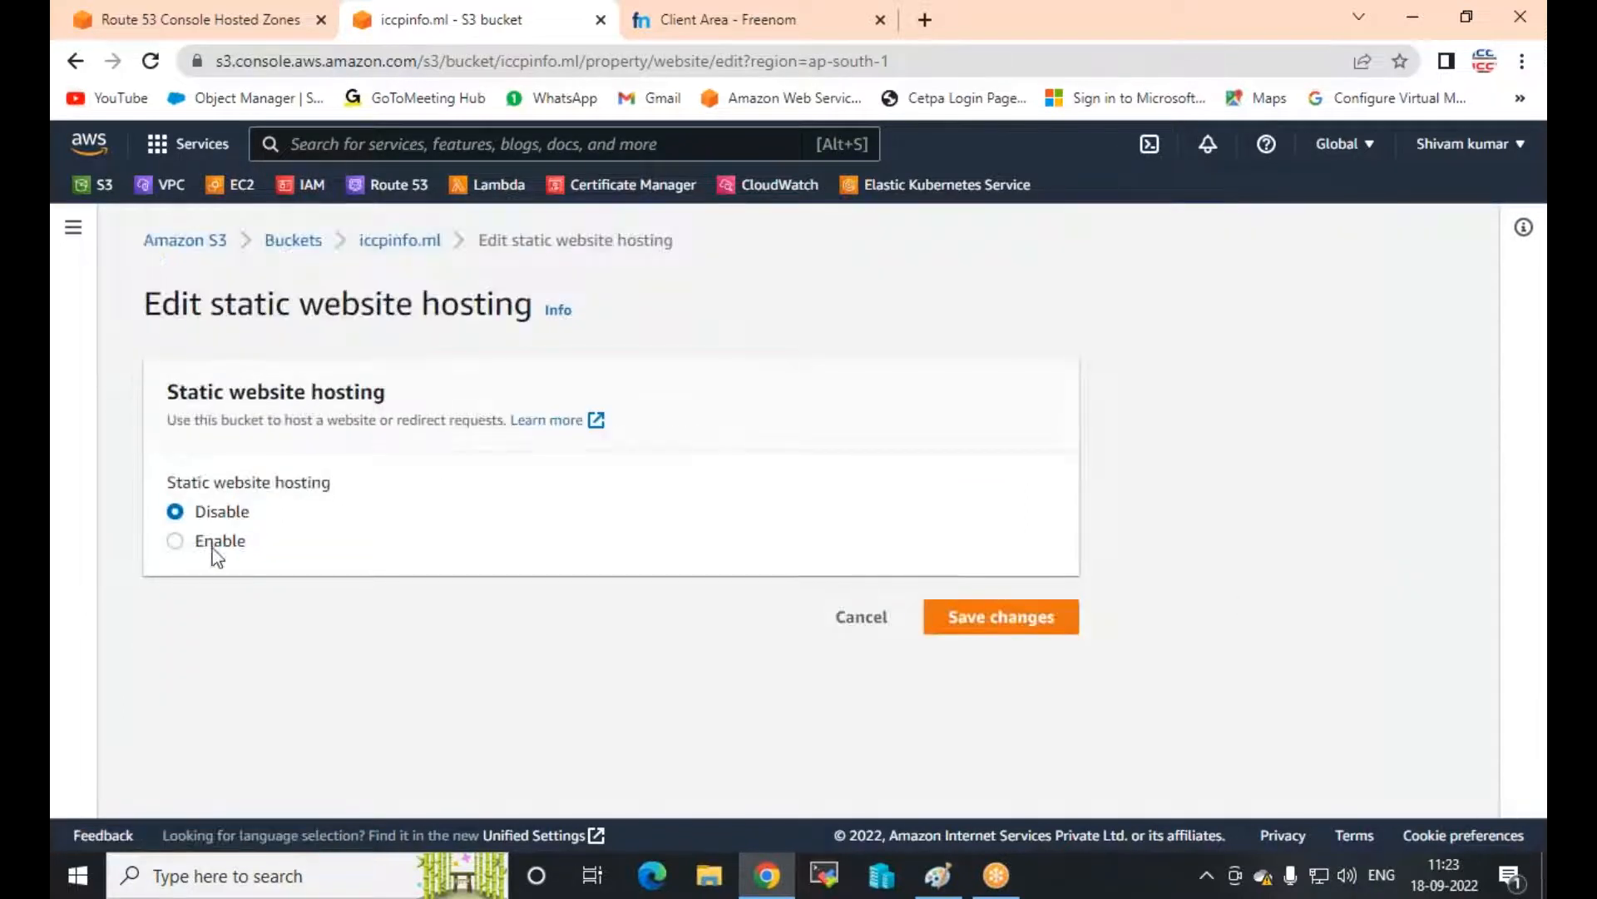
{"action": "left_click", "coordinate": [214, 542]}
Set the index document to index.html and the error document to error.html, and save the hosting settings
{"action": "scroll", "coordinate": [214, 549], "scroll_direction": "down", "scroll_amount": 5}
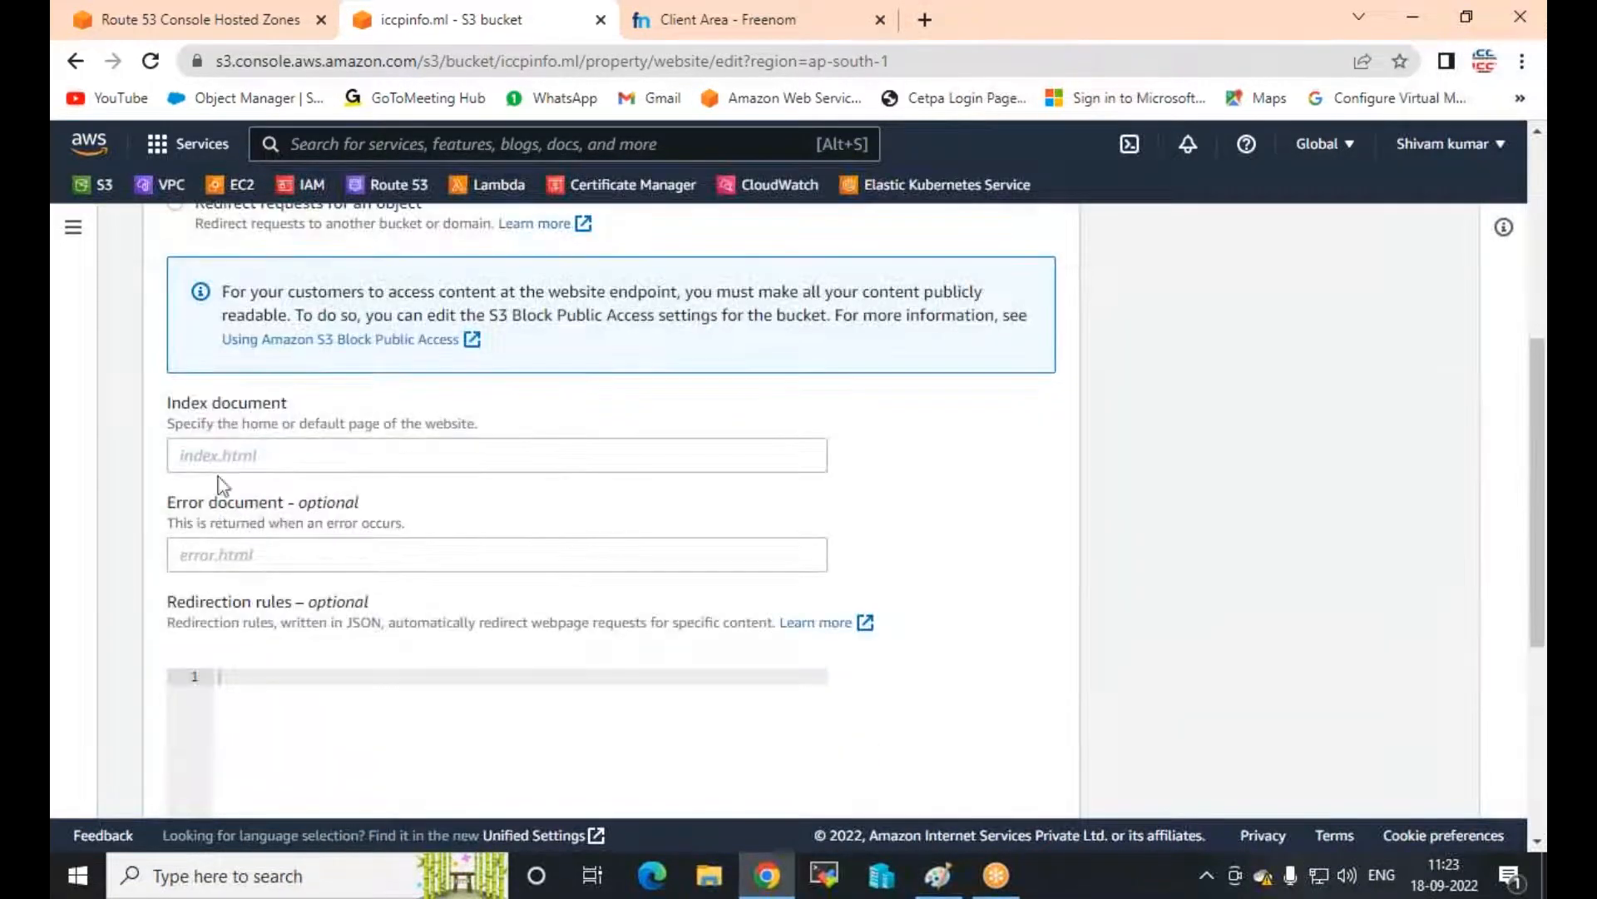
{"action": "left_click", "coordinate": [249, 463]}
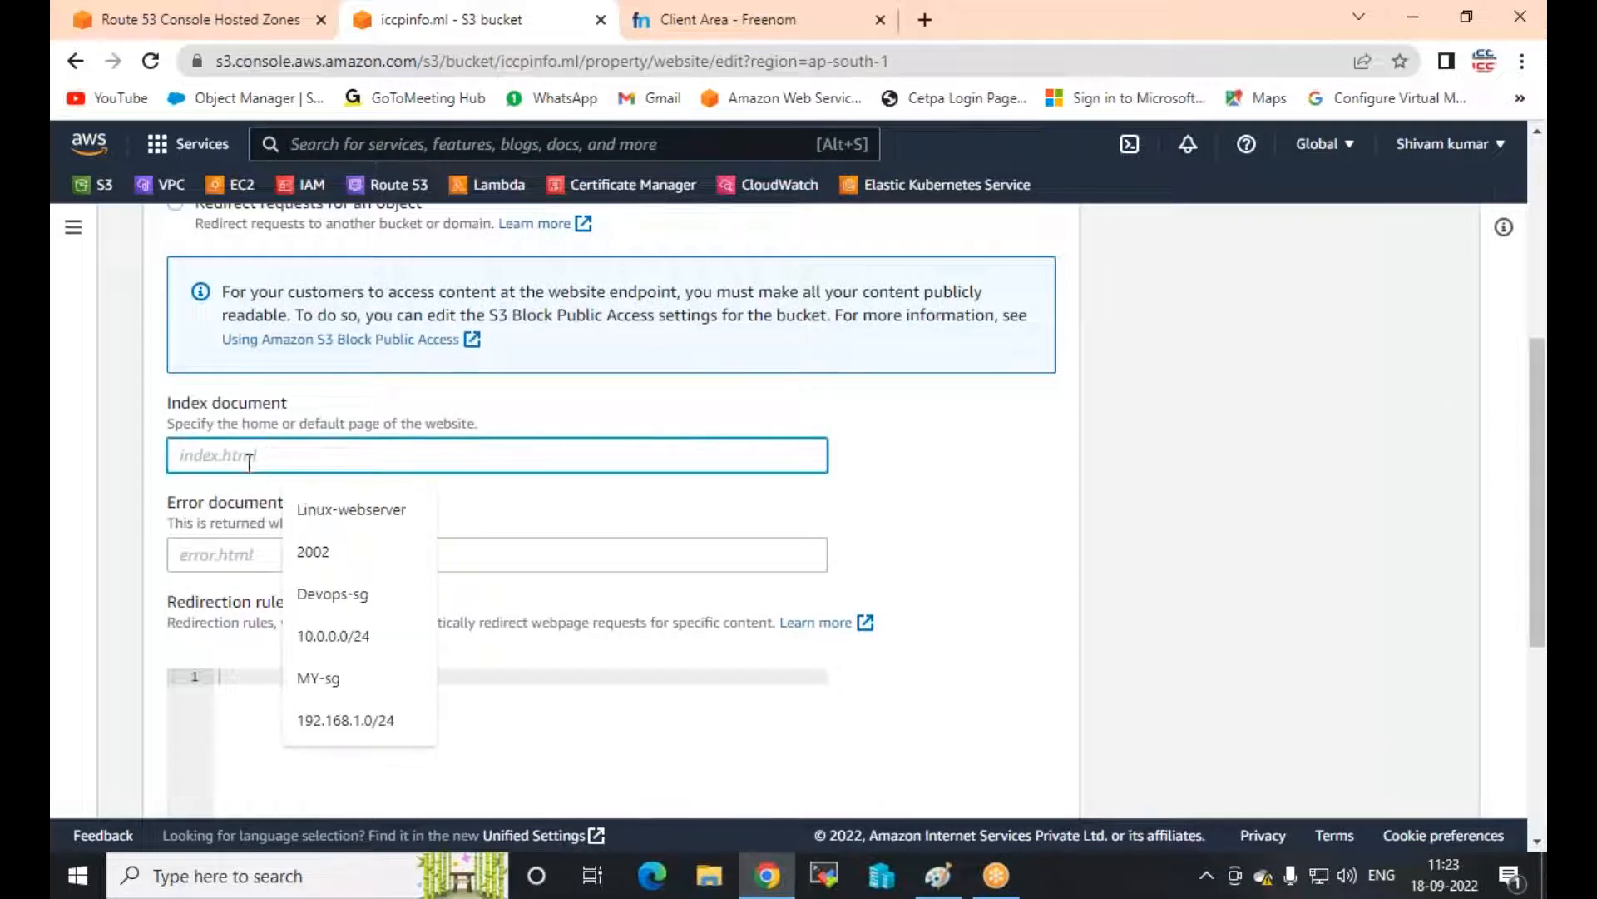
{"action": "type", "text": "index.html"}
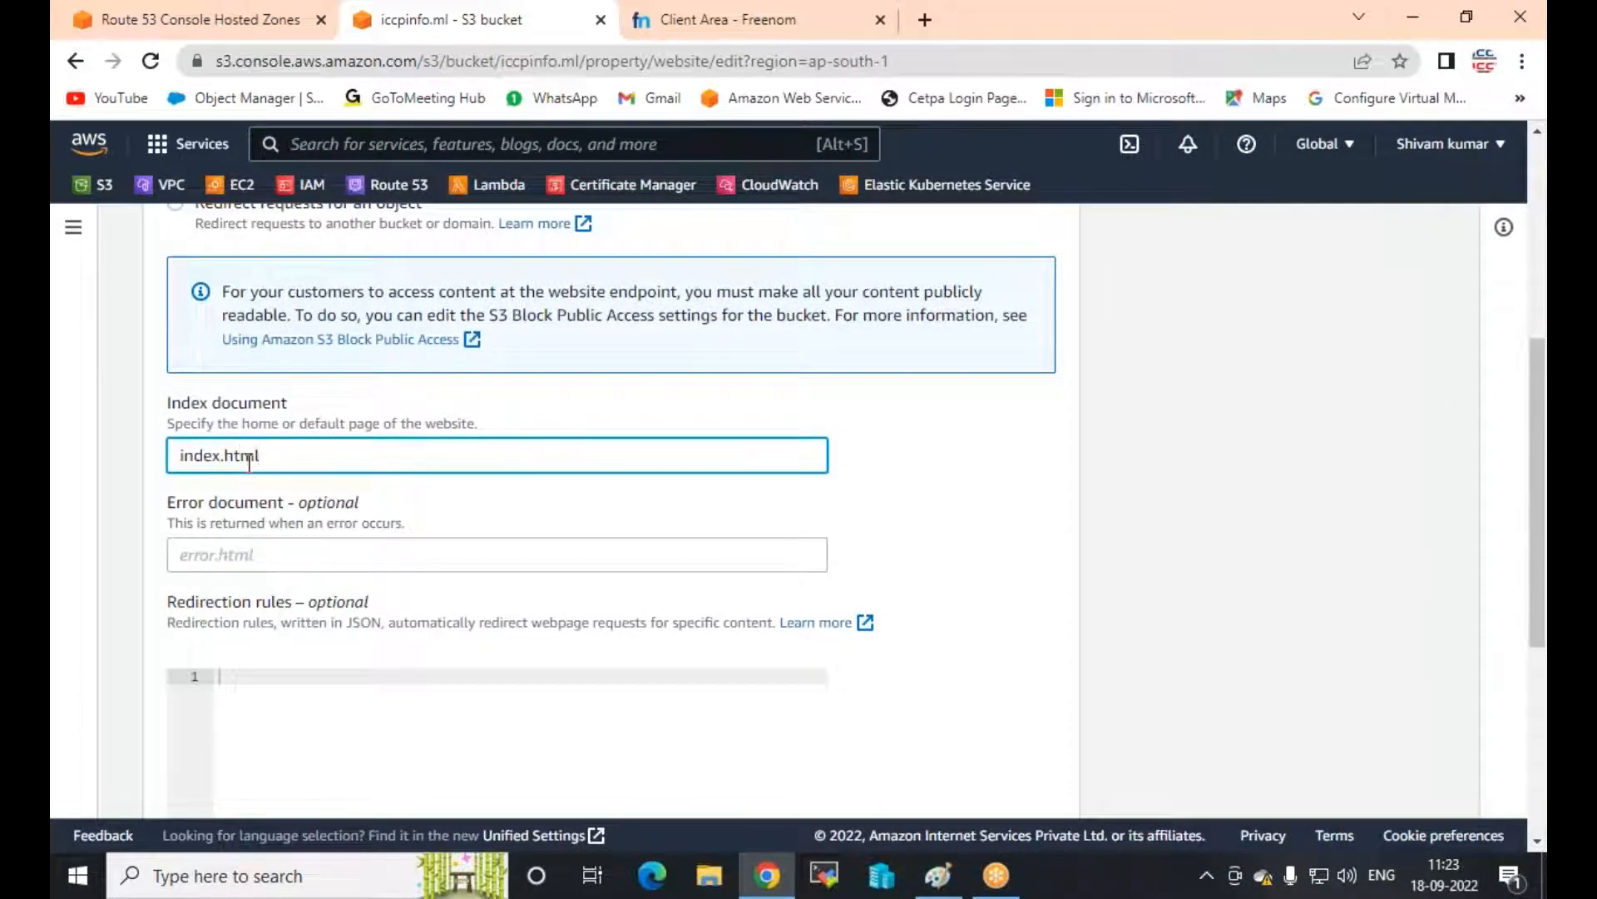
{"action": "left_click", "coordinate": [228, 552]}
{"action": "type", "text": "error.html"}
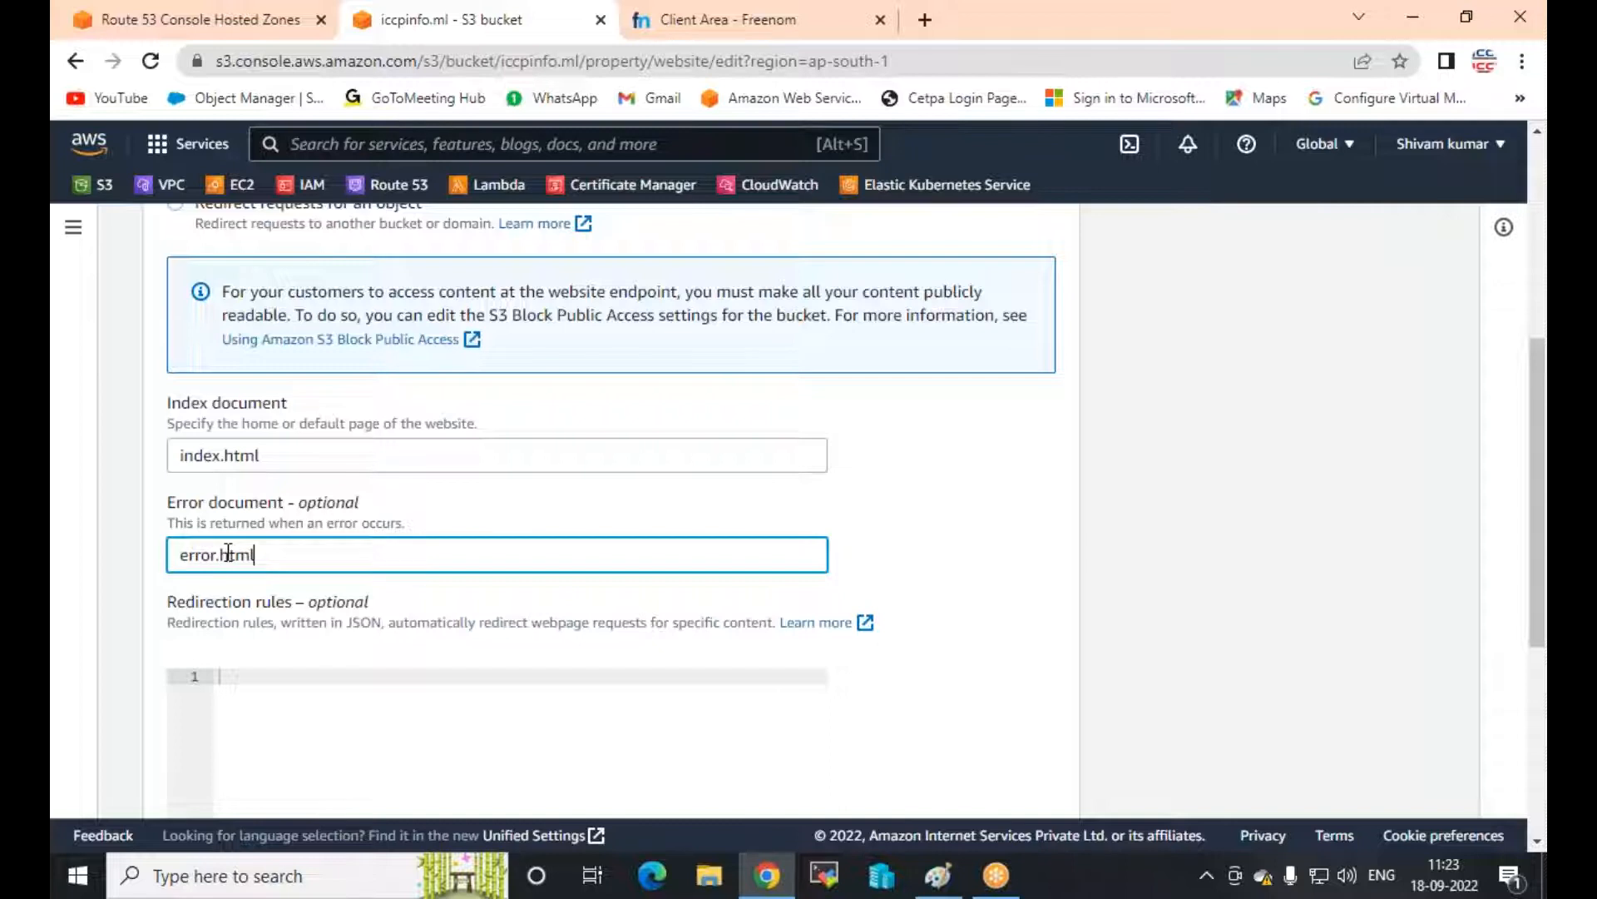
{"action": "scroll", "coordinate": [1207, 582], "scroll_direction": "down", "scroll_amount": 5}
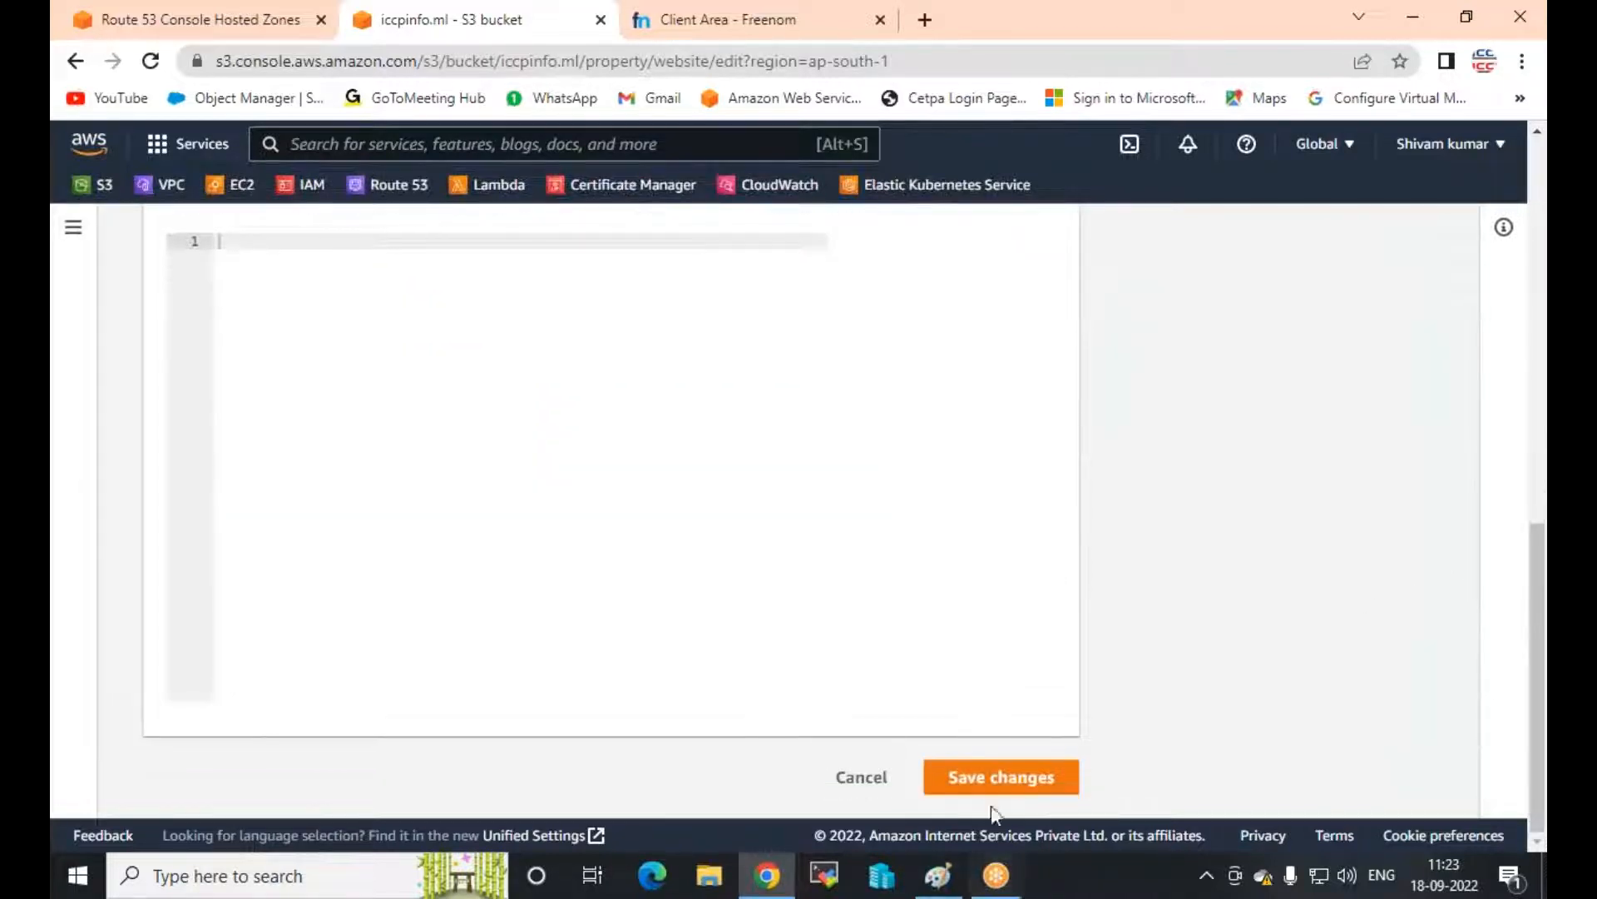
{"action": "left_click", "coordinate": [989, 782]}
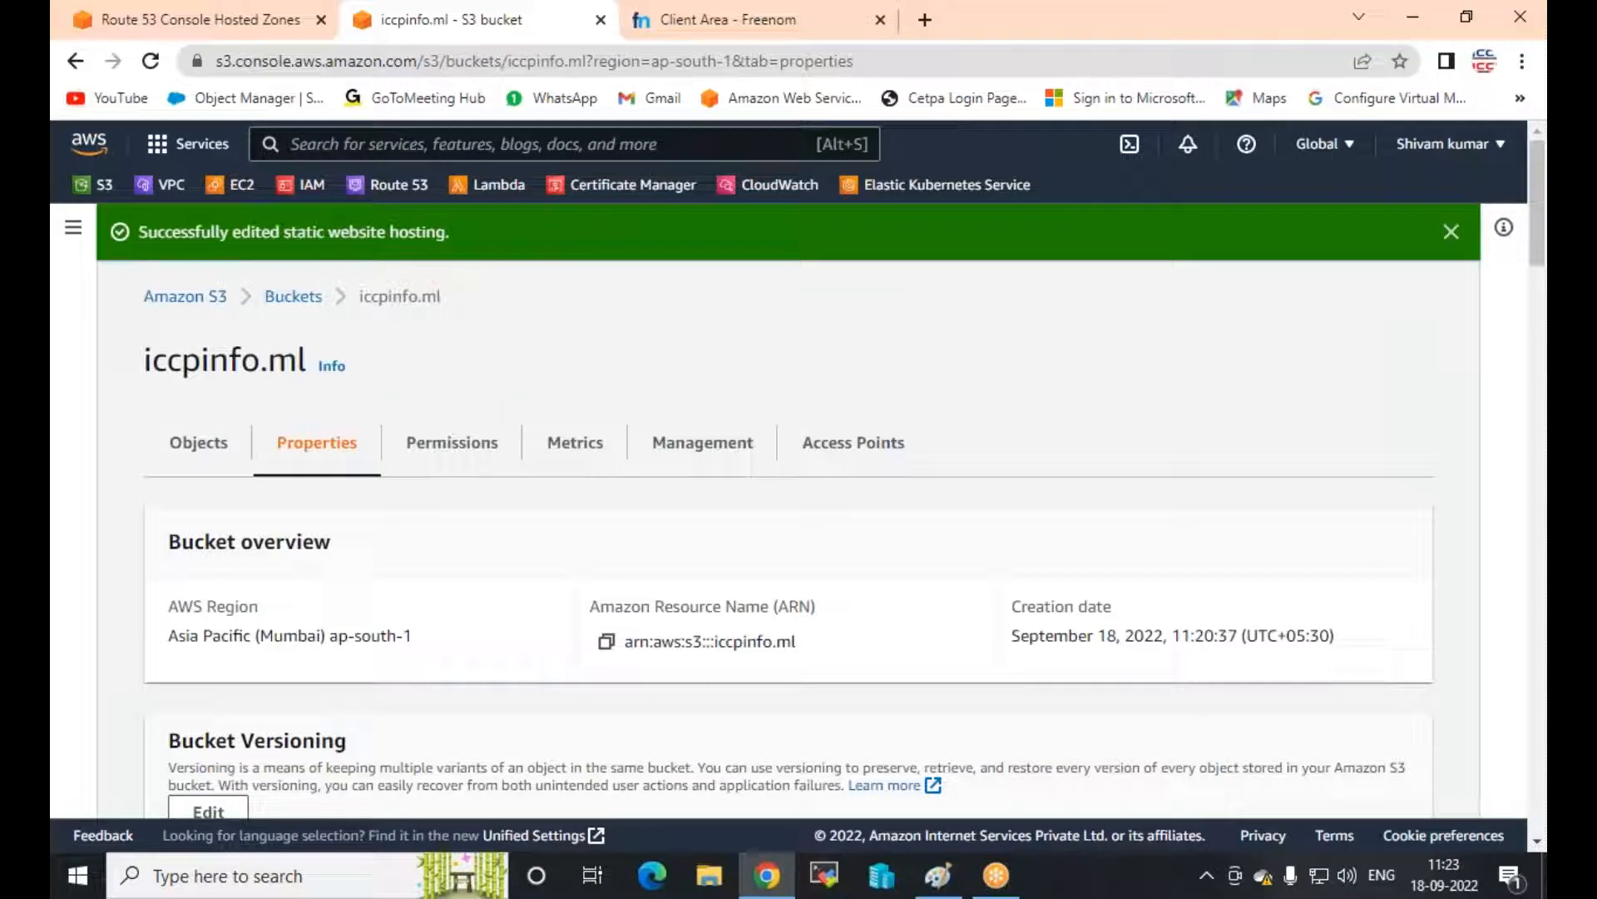
Copy the bucket website endpoint and load it in a new Incognito window
{"action": "scroll", "coordinate": [591, 562], "scroll_direction": "down", "scroll_amount": 6}
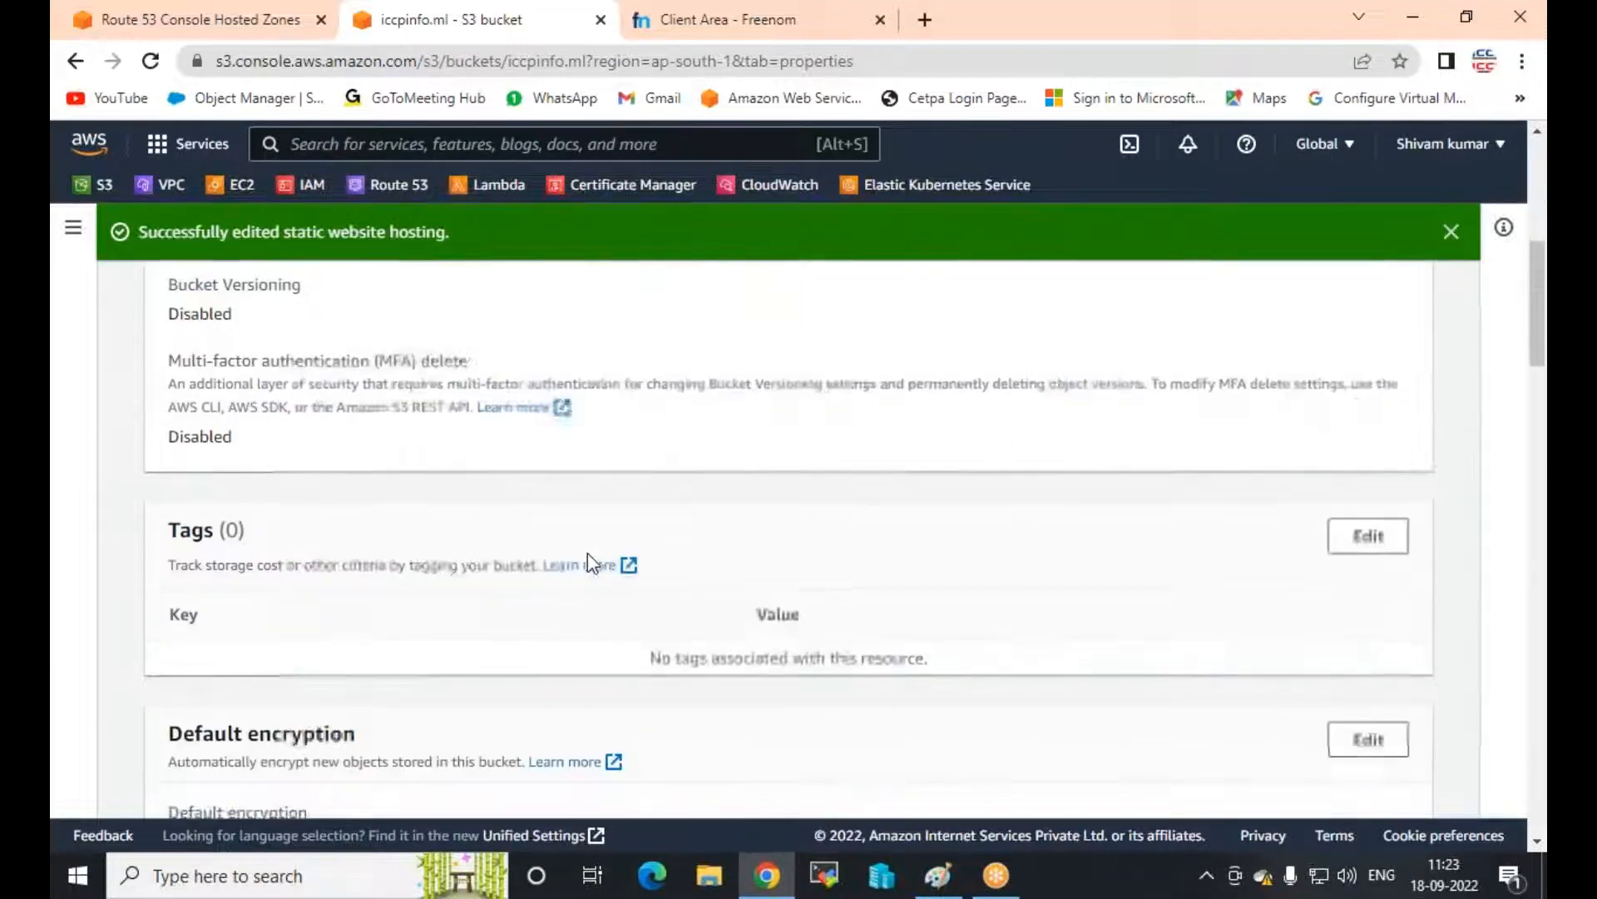
{"action": "scroll", "coordinate": [587, 553], "scroll_direction": "down", "scroll_amount": 15}
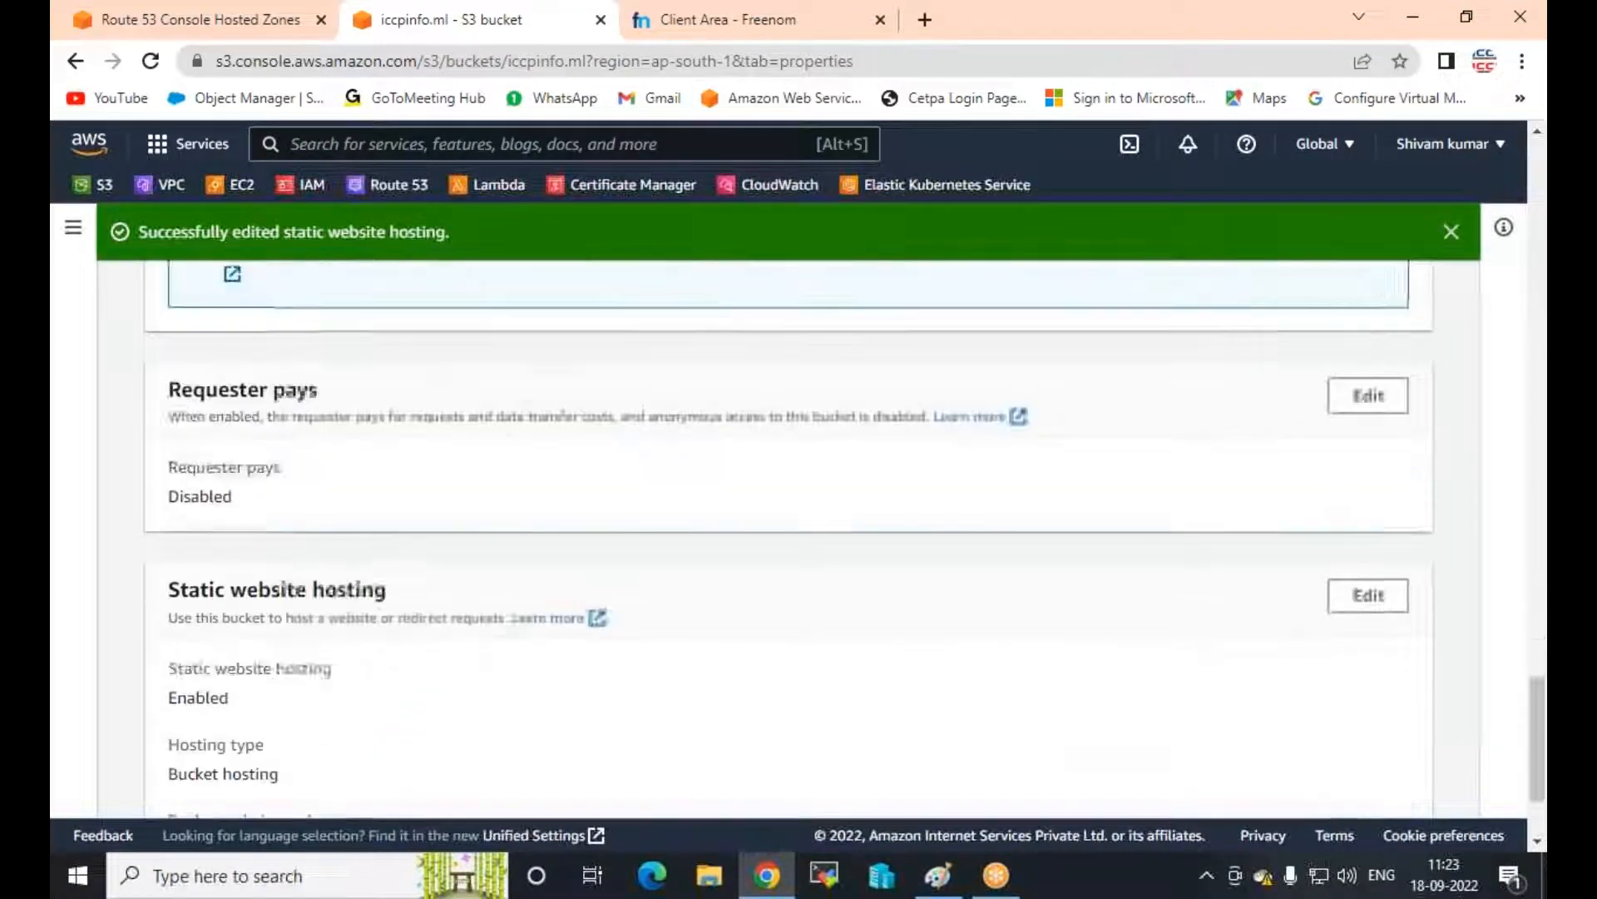
{"action": "scroll", "coordinate": [588, 560], "scroll_direction": "down", "scroll_amount": 2}
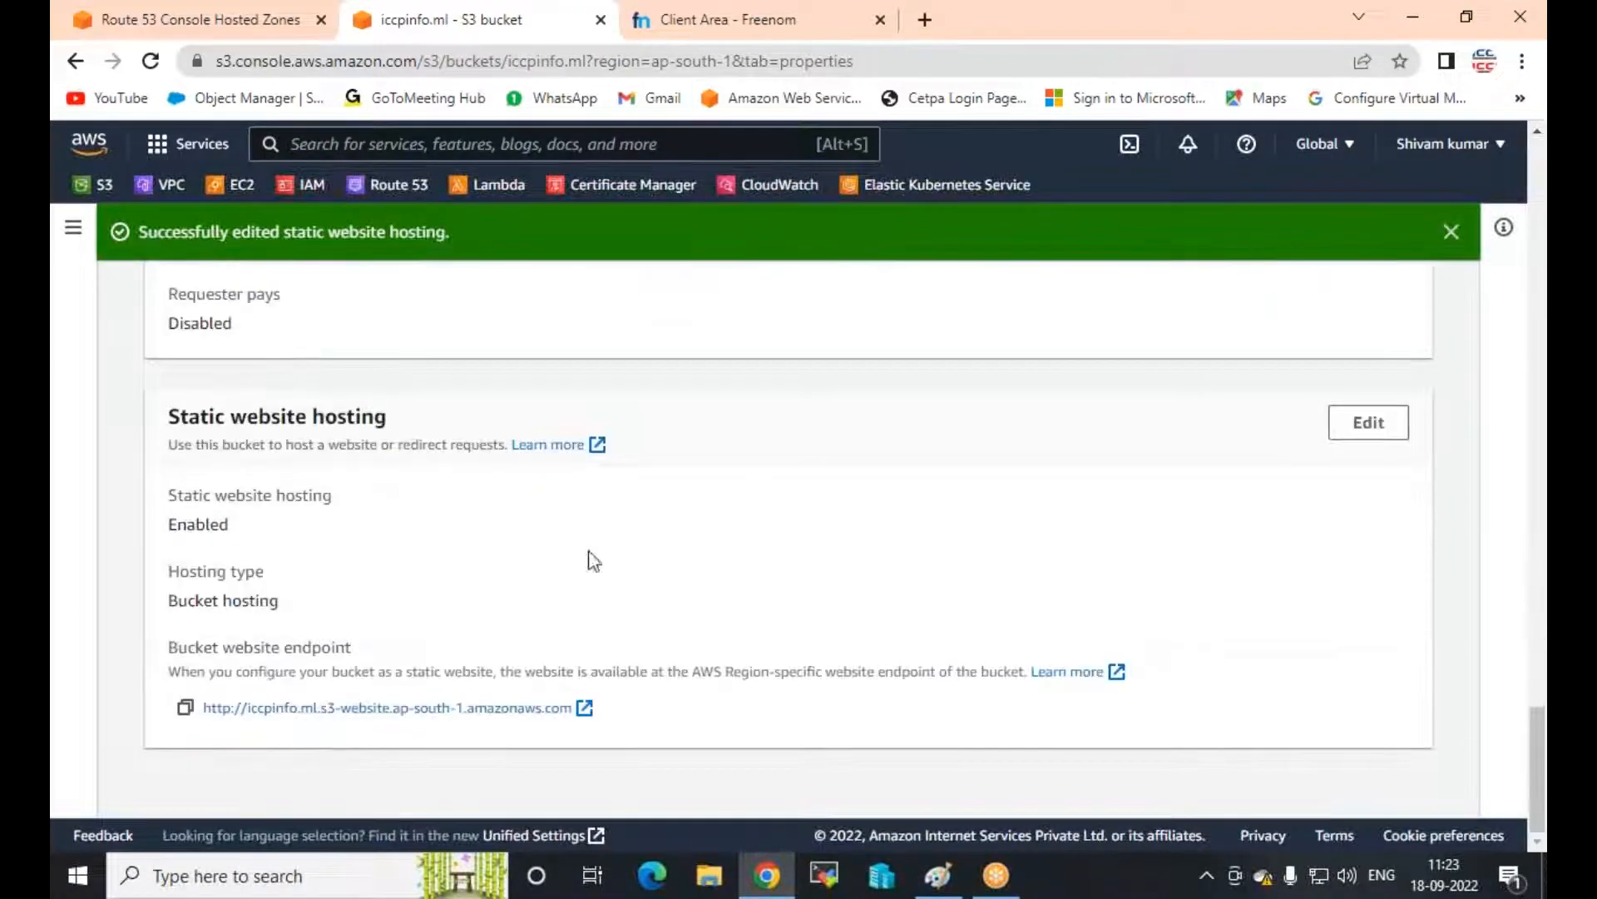
{"action": "left_click", "coordinate": [183, 707]}
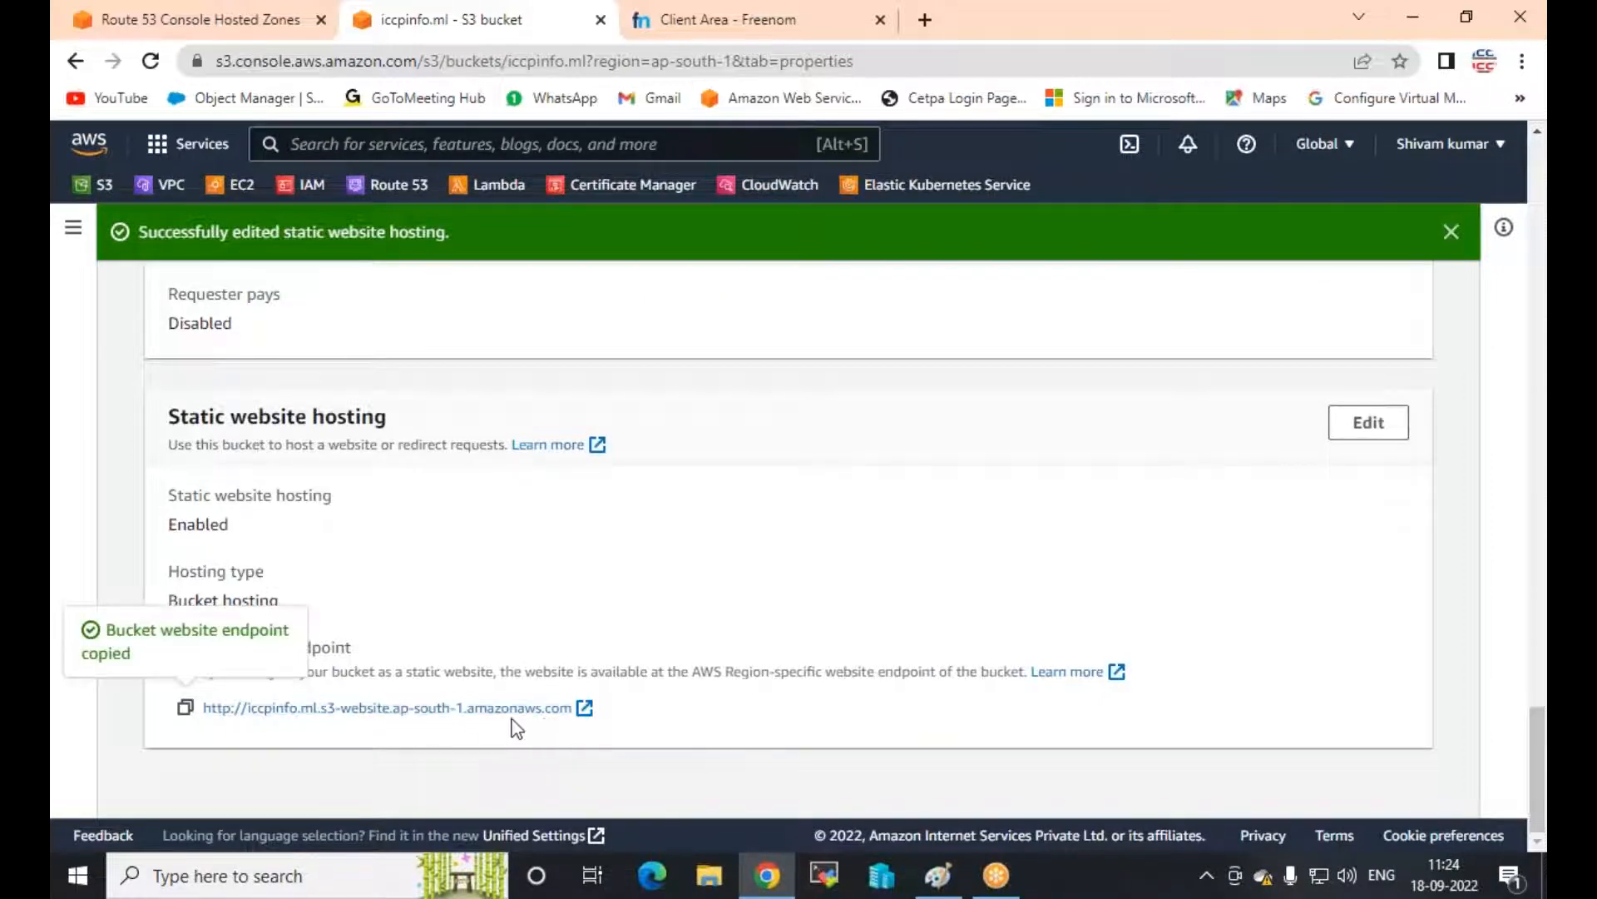
{"action": "left_click", "coordinate": [1522, 61]}
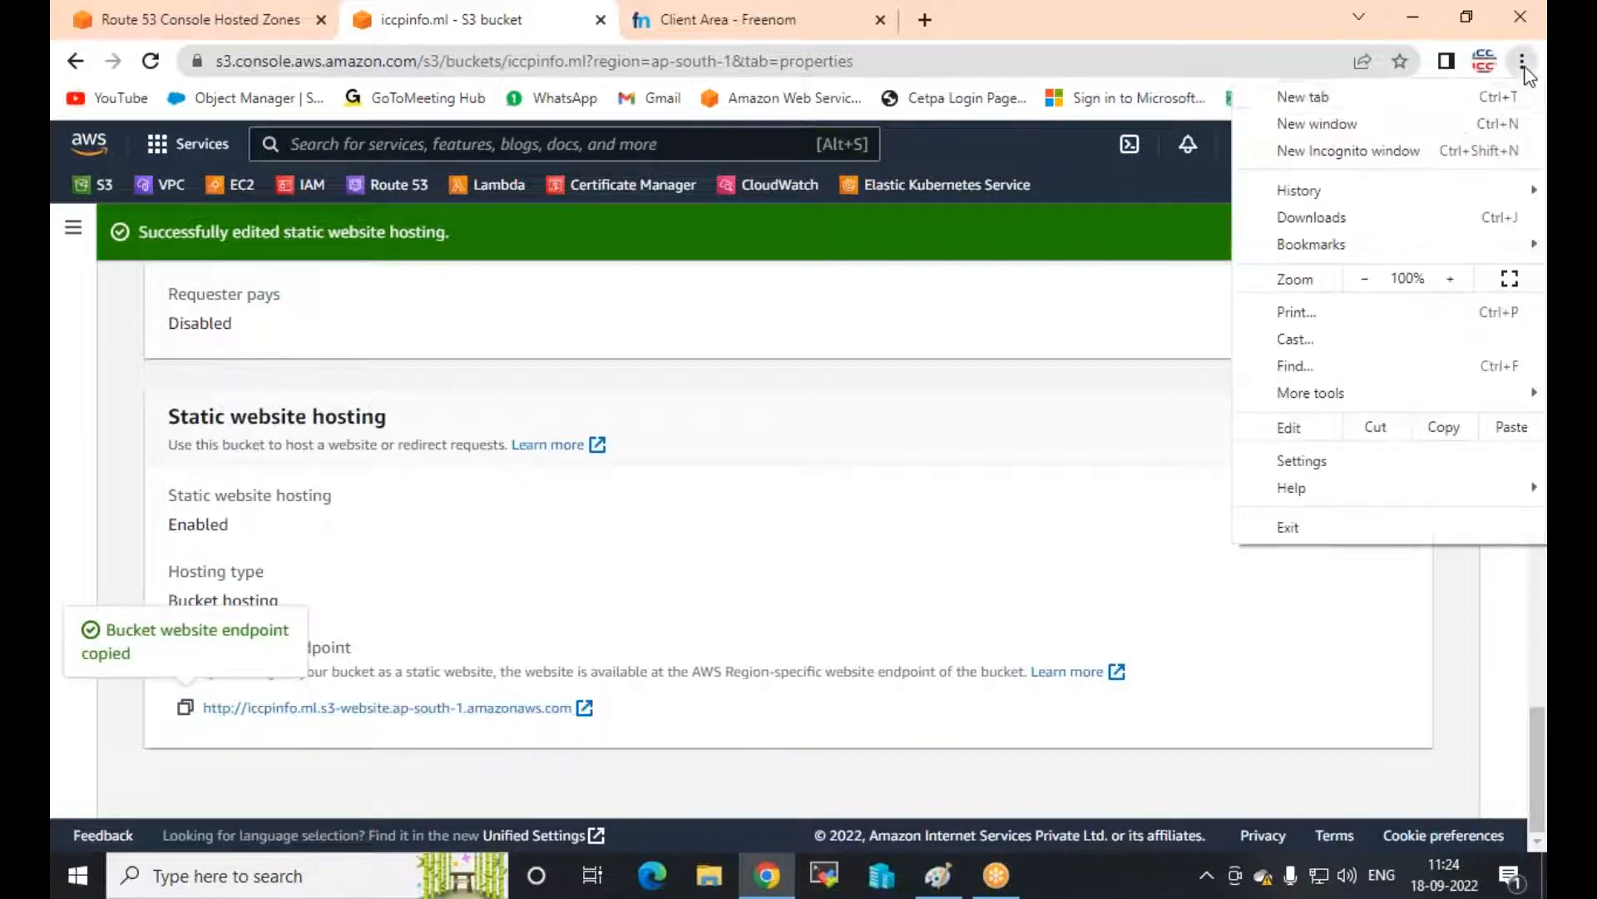
{"action": "left_click", "coordinate": [1373, 154]}
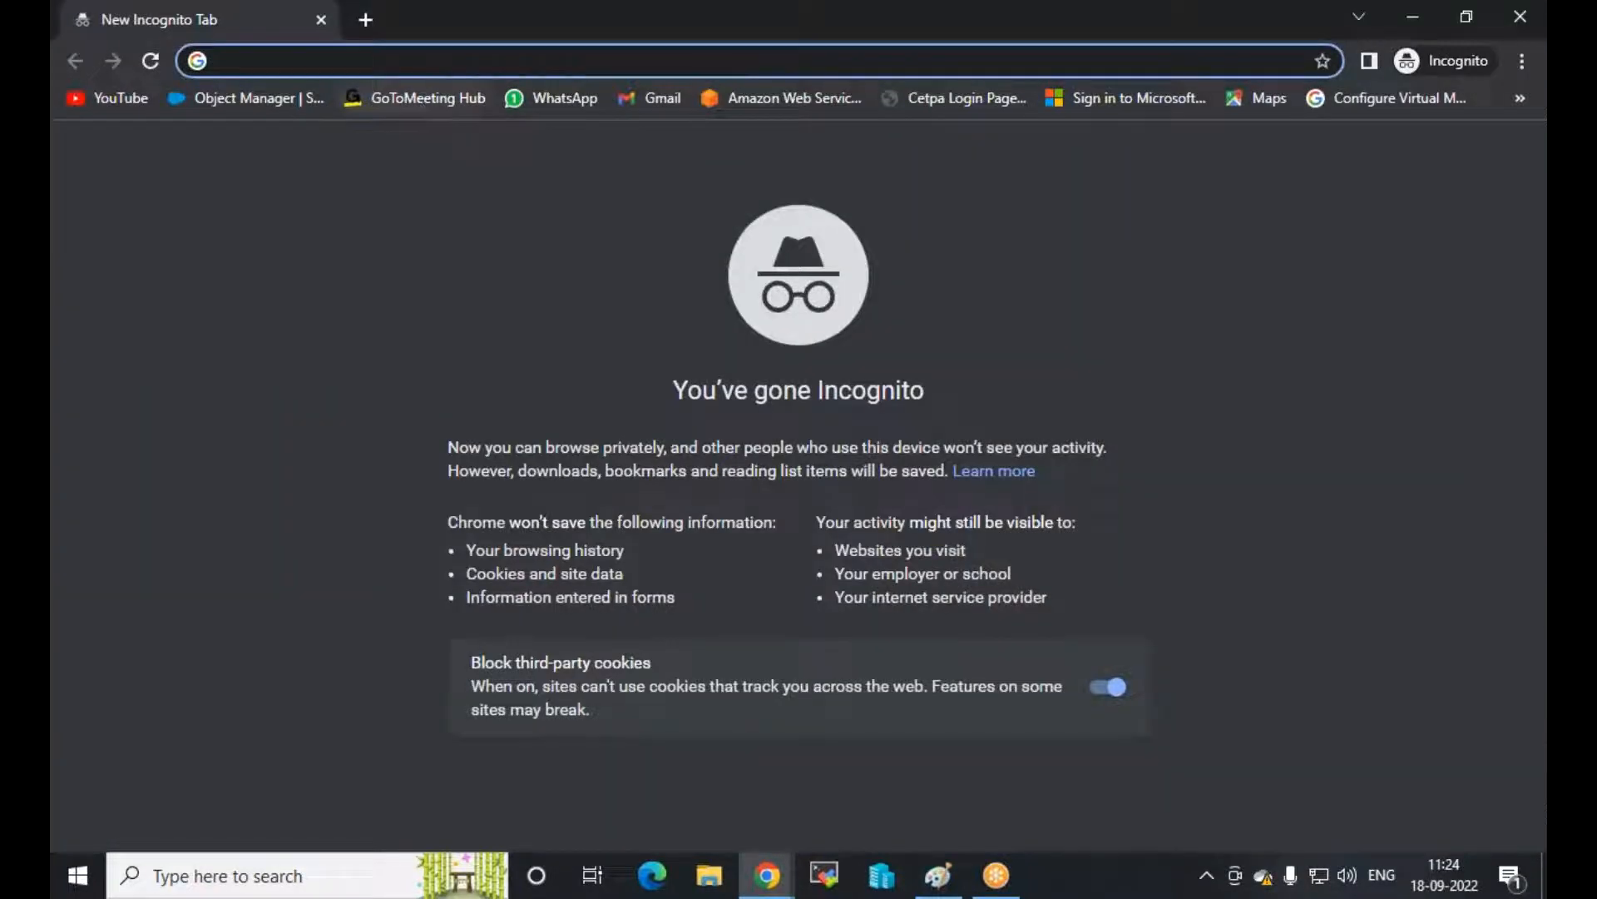
{"action": "key", "text": "ctrl+v"}
{"action": "key", "text": "Return"}
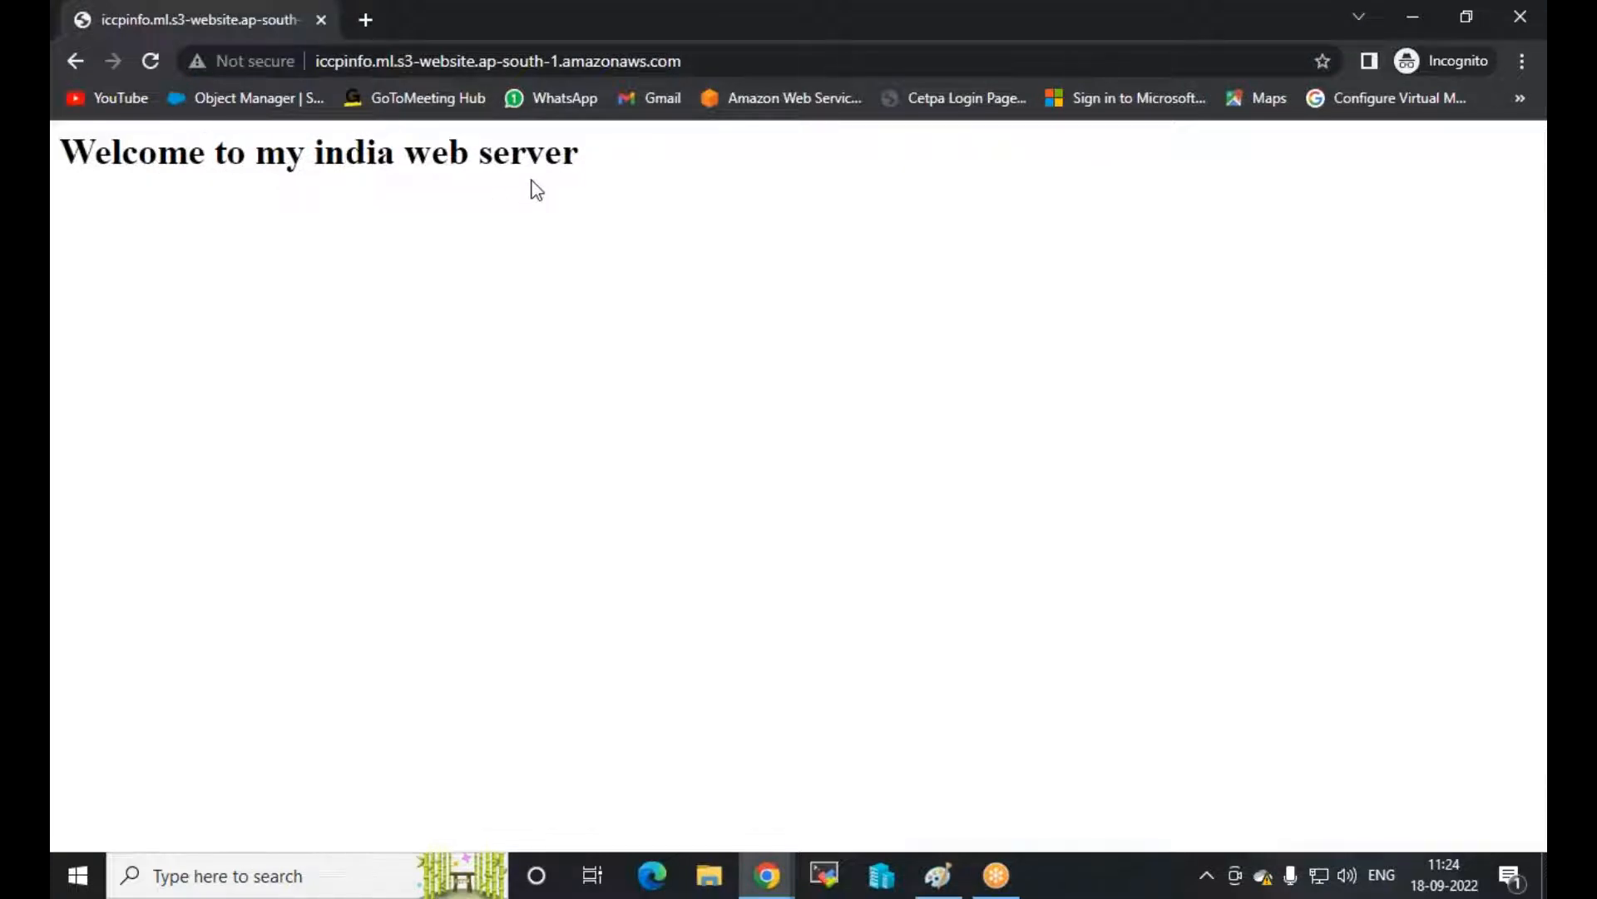
Return to the iccpinfo.ml bucket in the S3 console and show its list of objects
{"action": "mouse_move", "coordinate": [759, 892]}
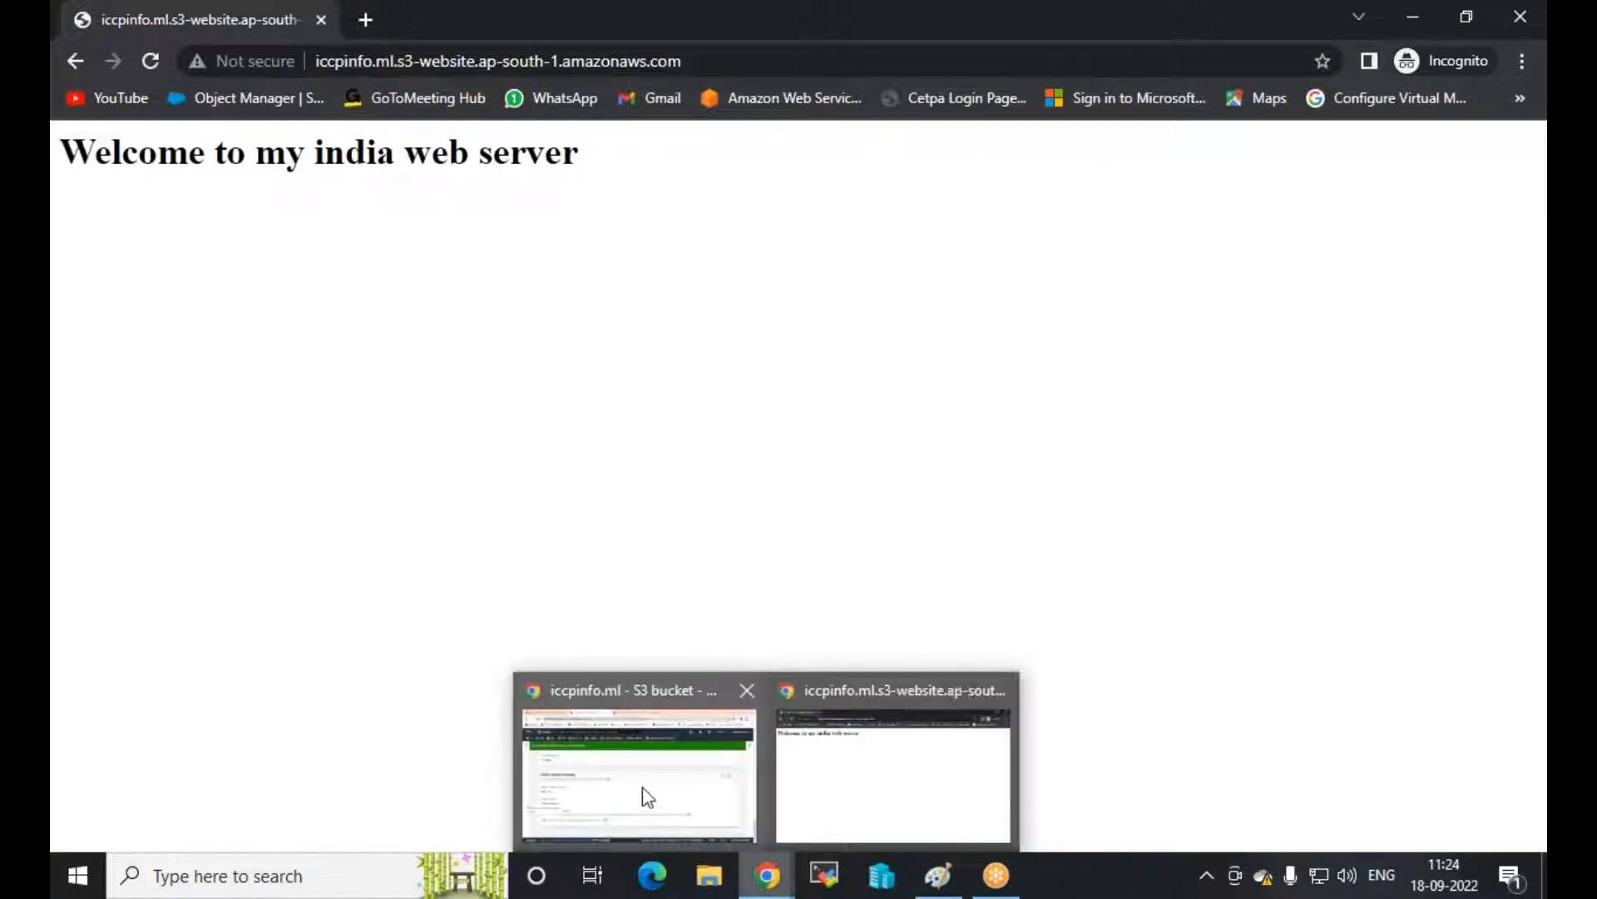
{"action": "left_click", "coordinate": [643, 790]}
{"action": "scroll", "coordinate": [778, 537], "scroll_direction": "up", "scroll_amount": 2}
{"action": "scroll", "coordinate": [778, 537], "scroll_direction": "up", "scroll_amount": 15}
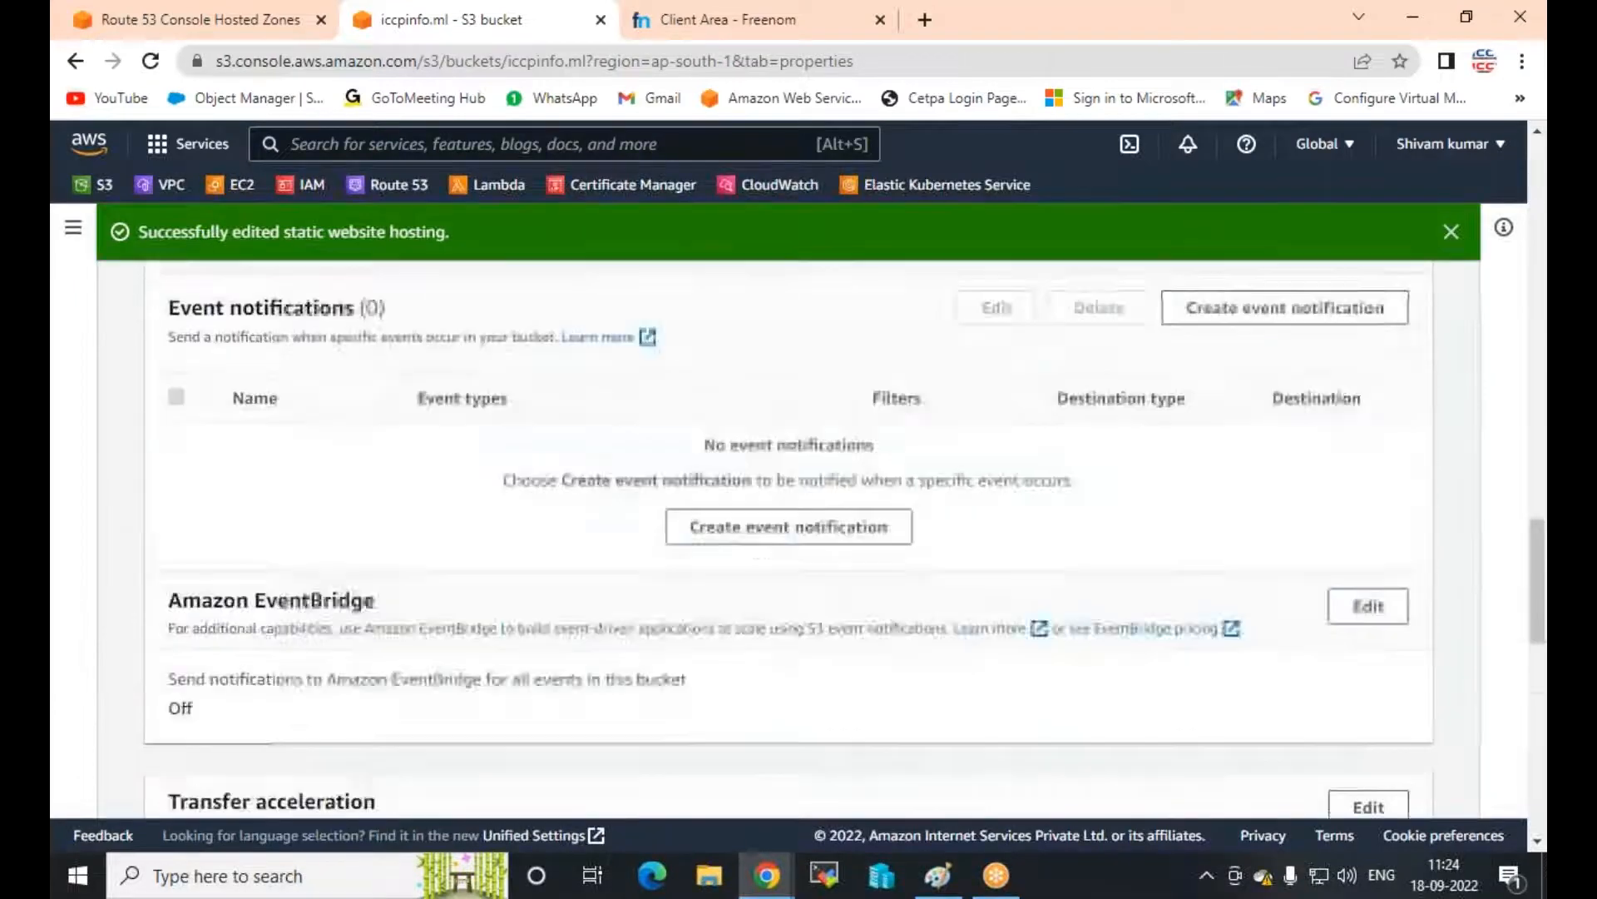
{"action": "scroll", "coordinate": [182, 457], "scroll_direction": "up", "scroll_amount": 3}
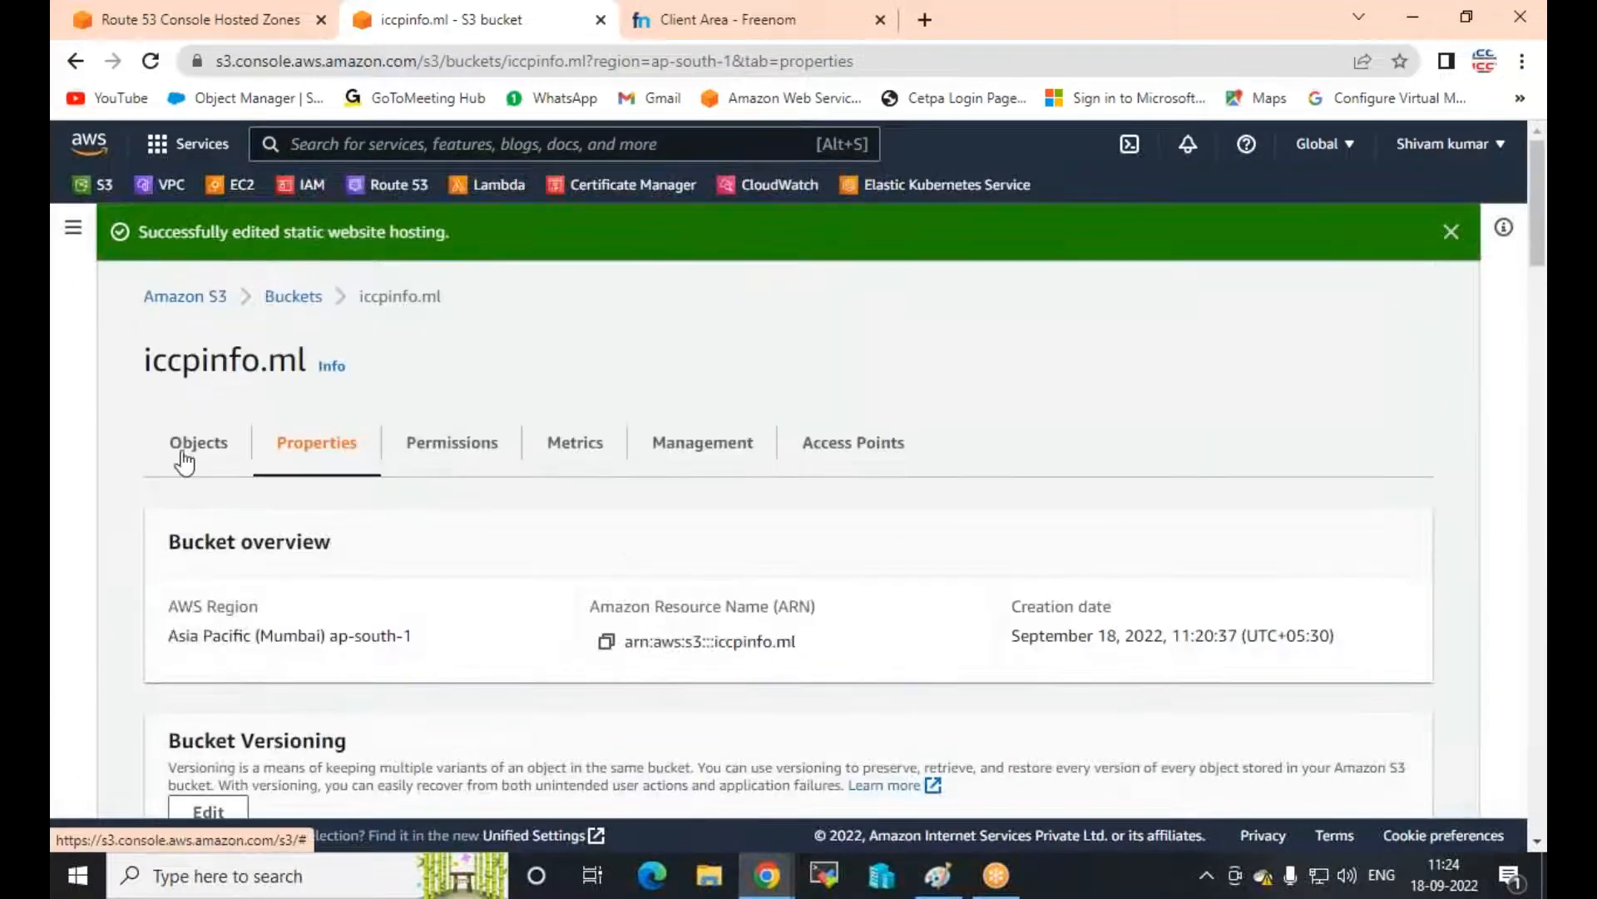
{"action": "left_click", "coordinate": [178, 445]}
{"action": "scroll", "coordinate": [305, 520], "scroll_direction": "down", "scroll_amount": 1}
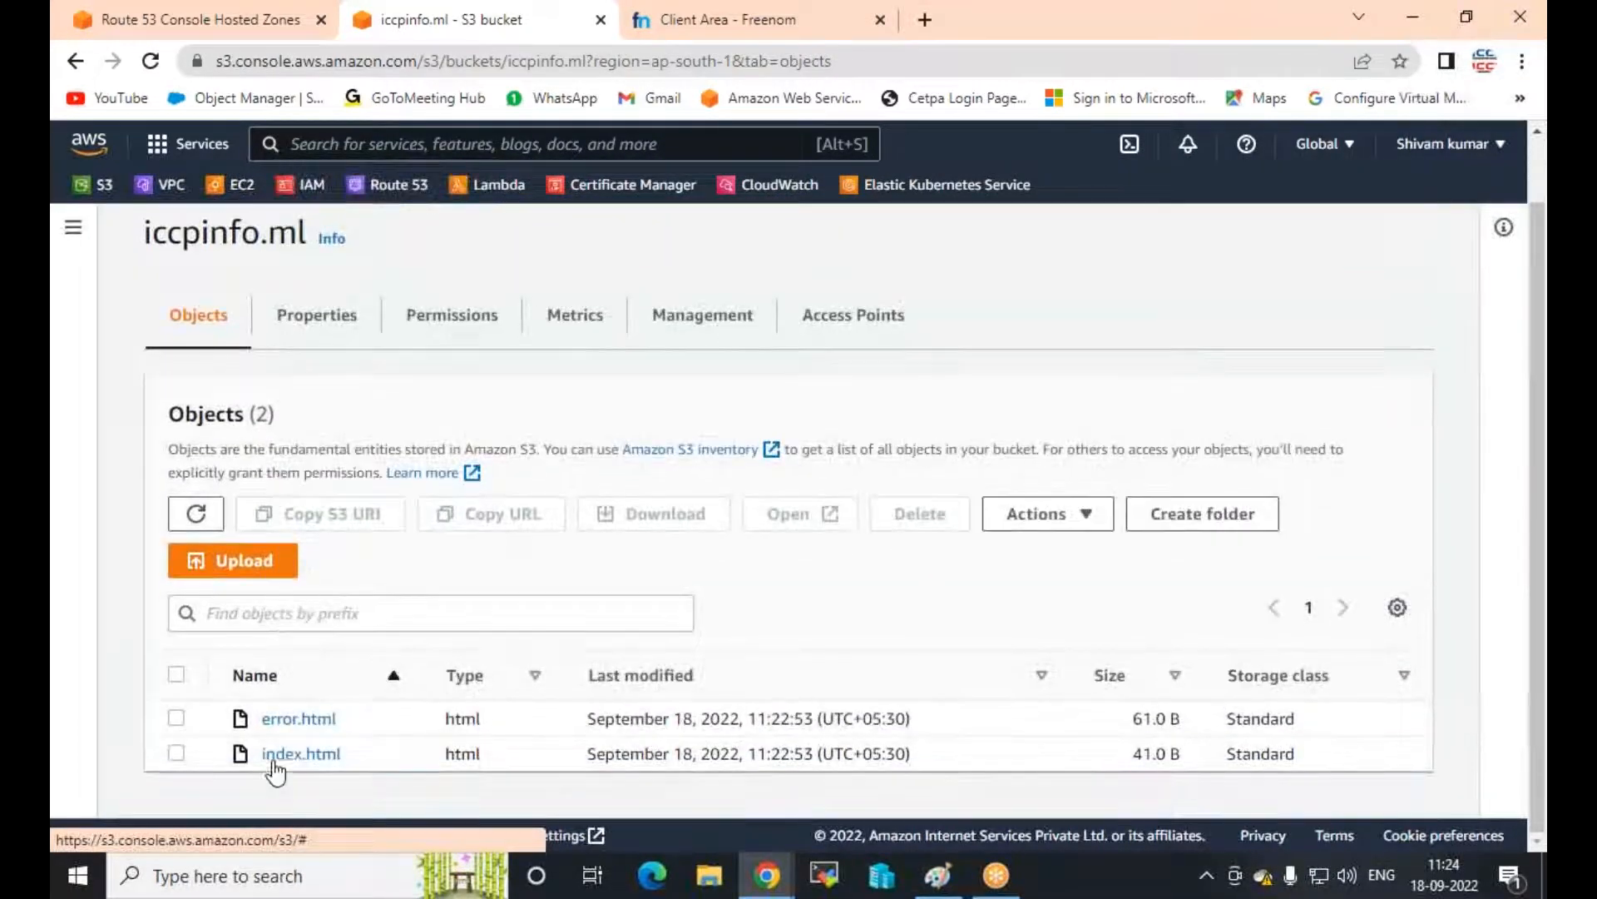
Permanently delete index.html from the bucket, confirming with the text "permanently delete", and close the deletion status page
{"action": "left_click", "coordinate": [176, 753]}
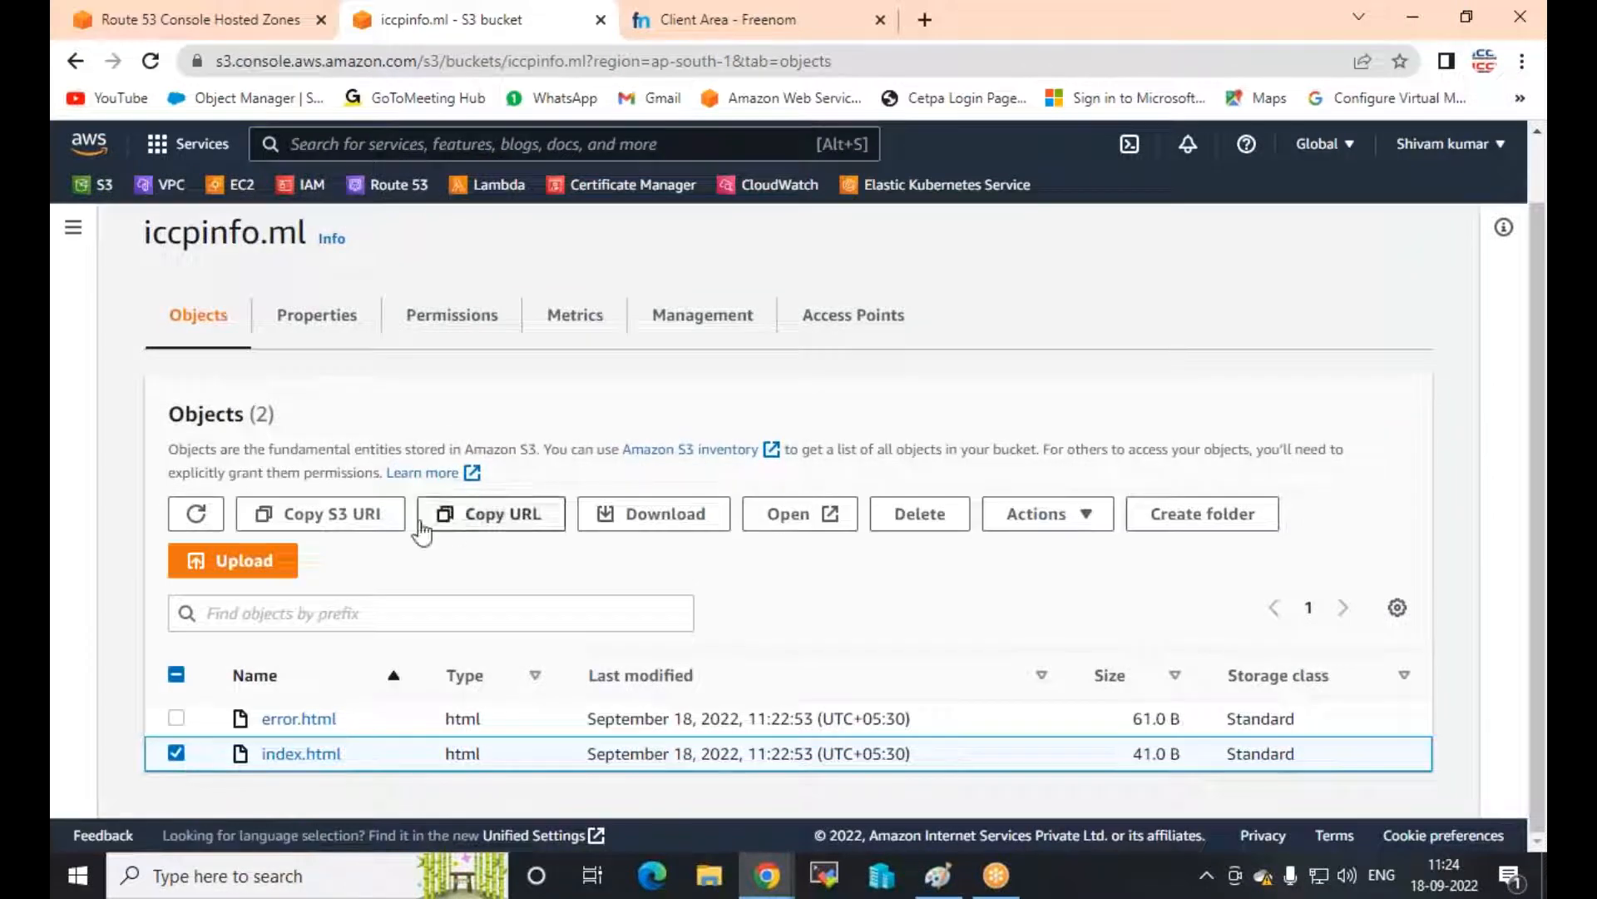
{"action": "left_click", "coordinate": [947, 520]}
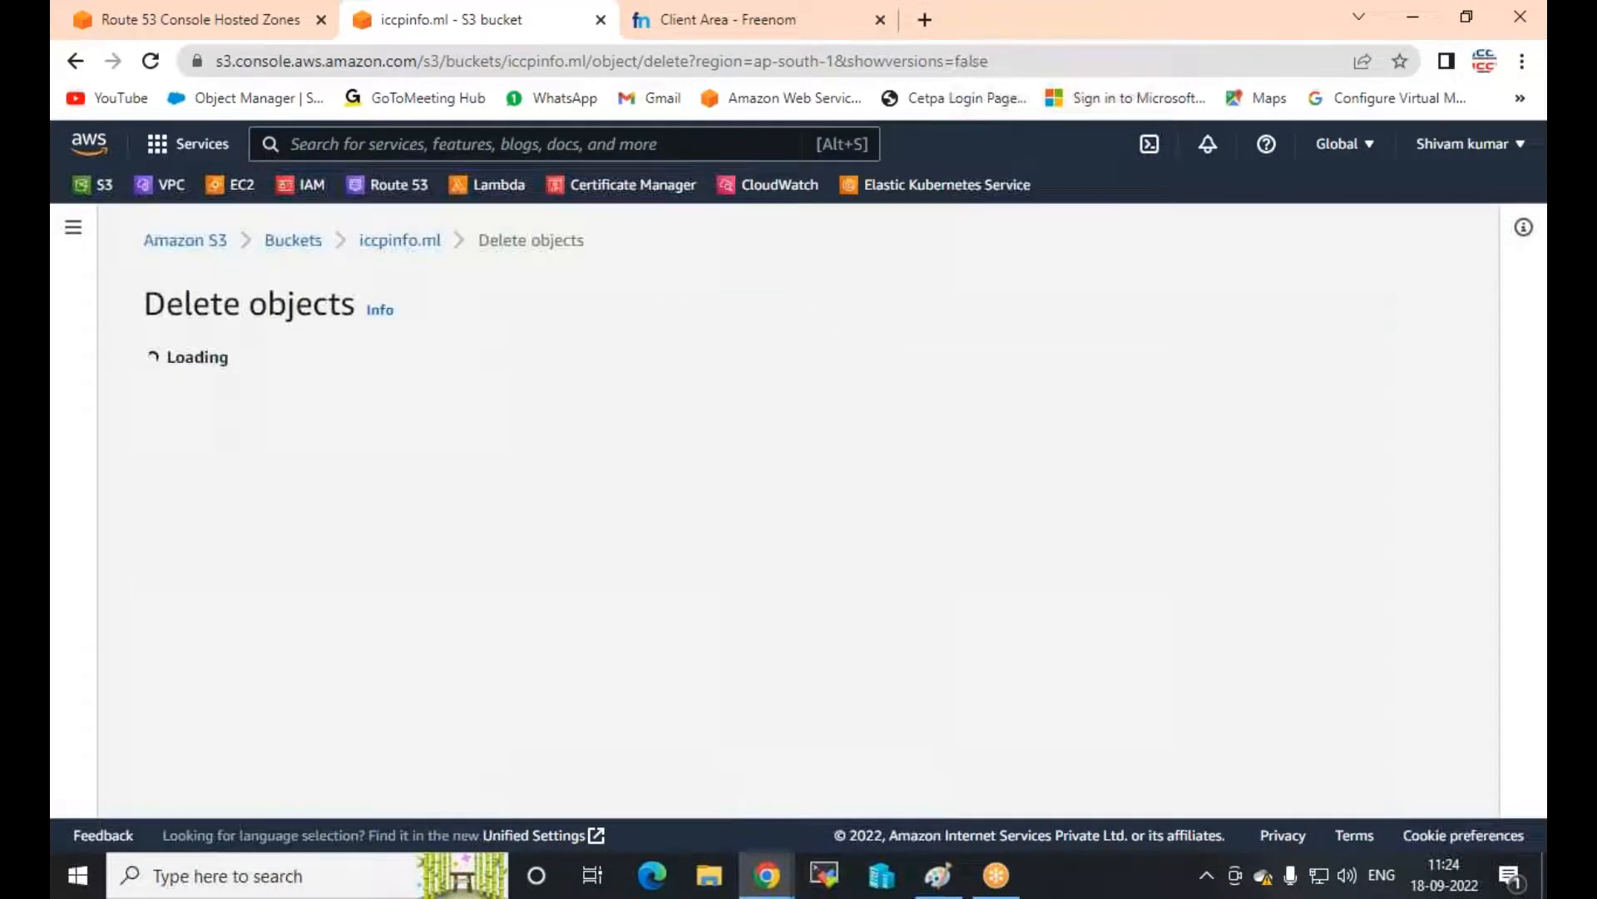
{"action": "scroll", "coordinate": [673, 583], "scroll_direction": "down", "scroll_amount": 3}
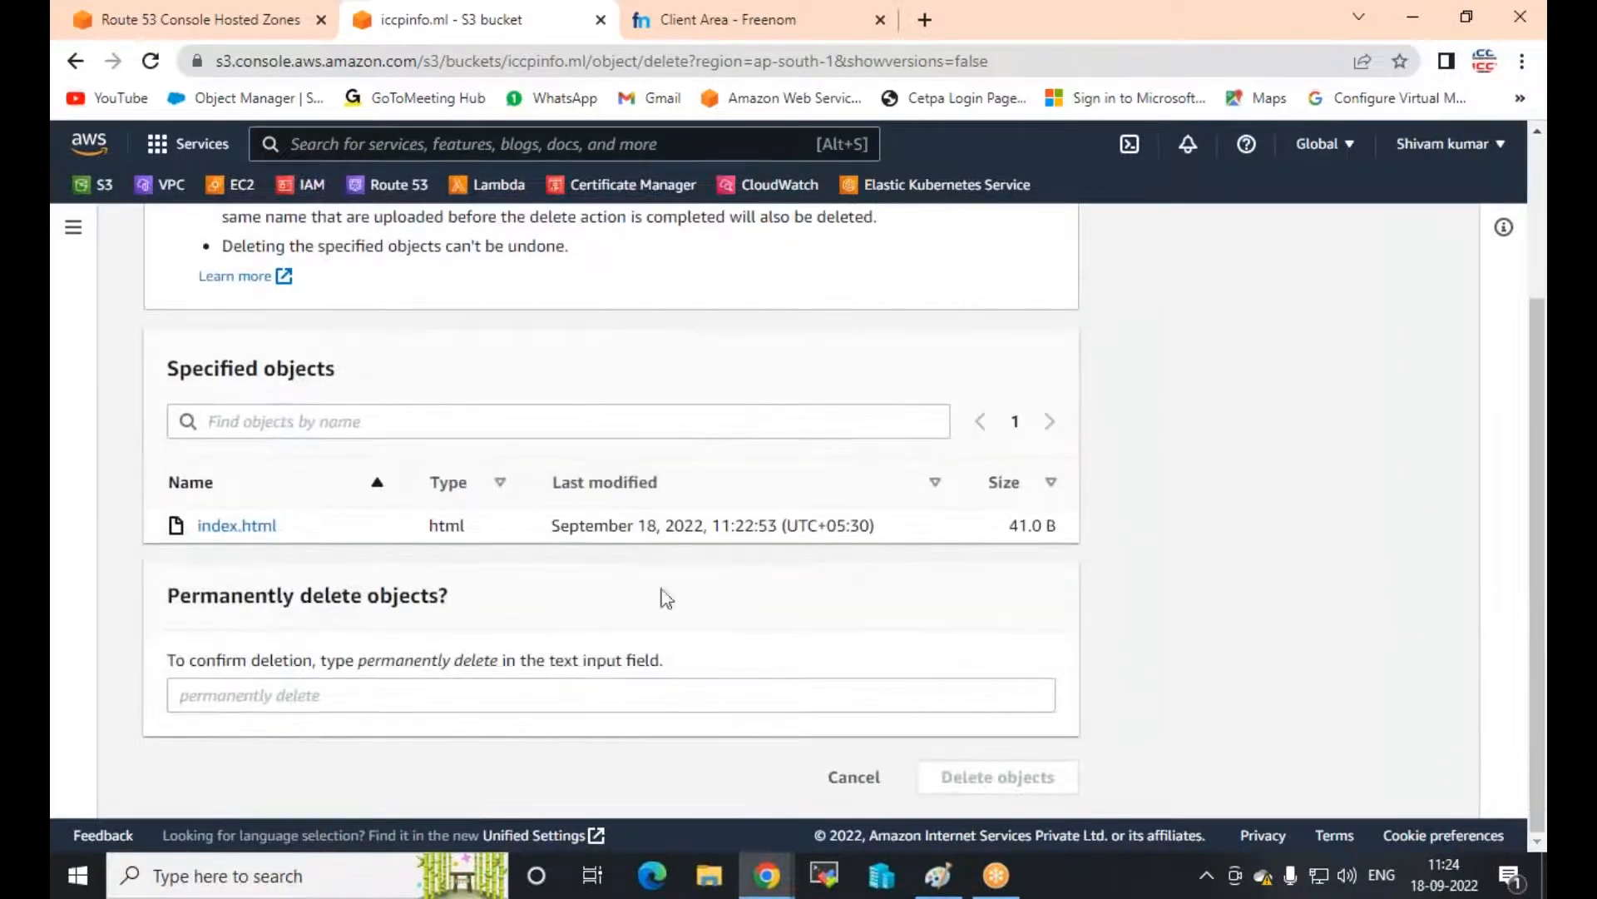
{"action": "left_click_drag", "start_coordinate": [362, 667], "coordinate": [491, 666]}
{"action": "right_click", "coordinate": [487, 663]}
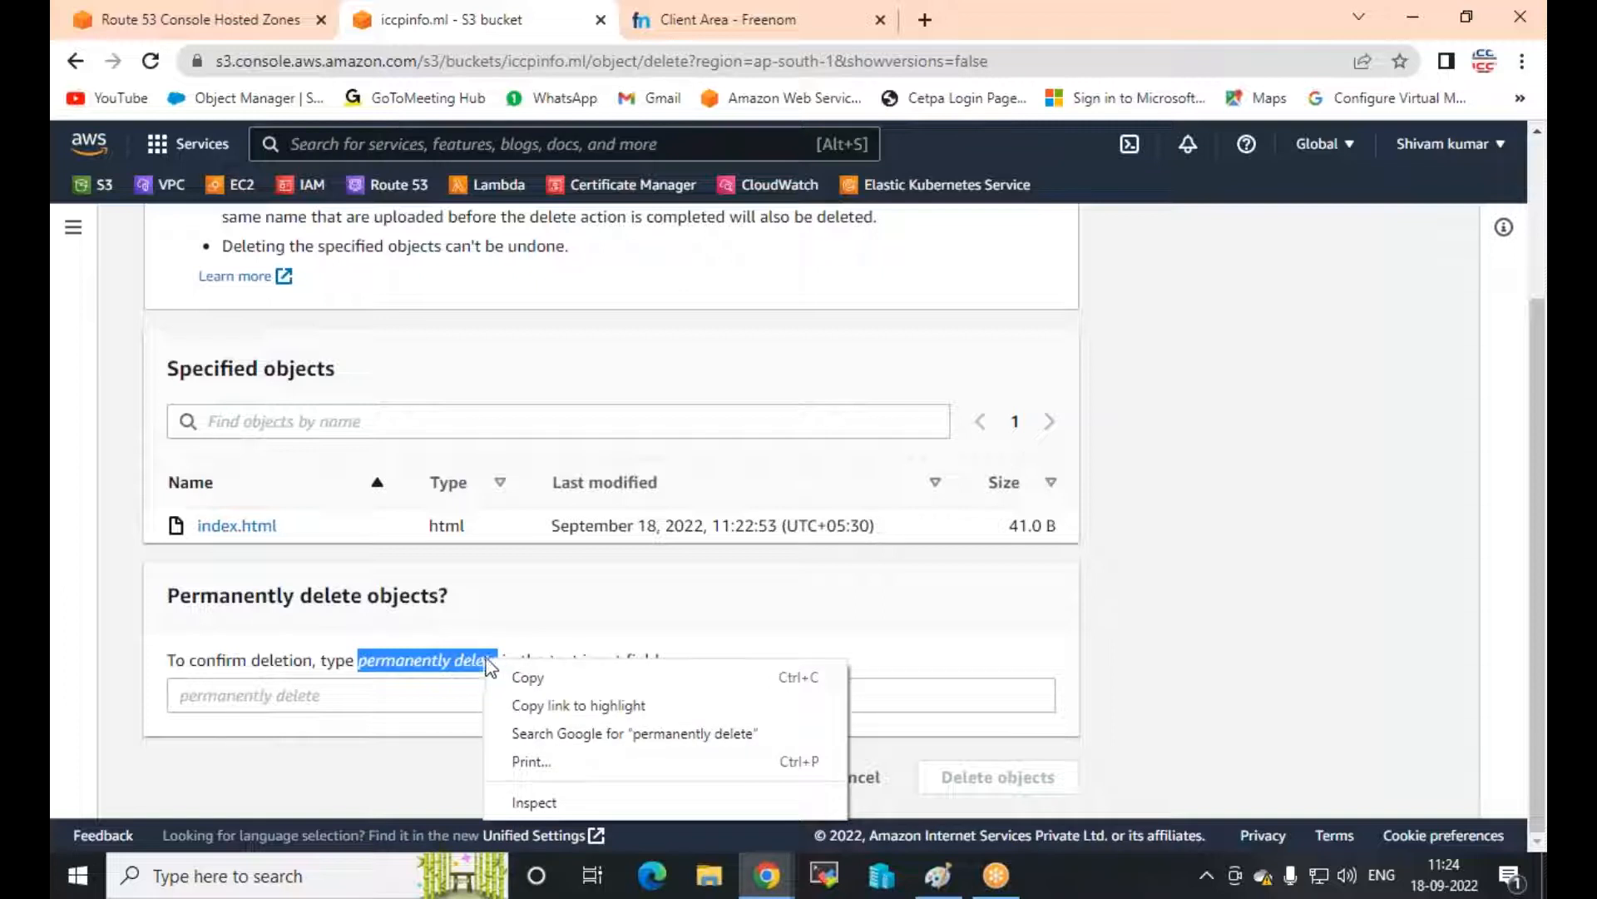
{"action": "left_click", "coordinate": [528, 677]}
{"action": "left_click", "coordinate": [216, 698]}
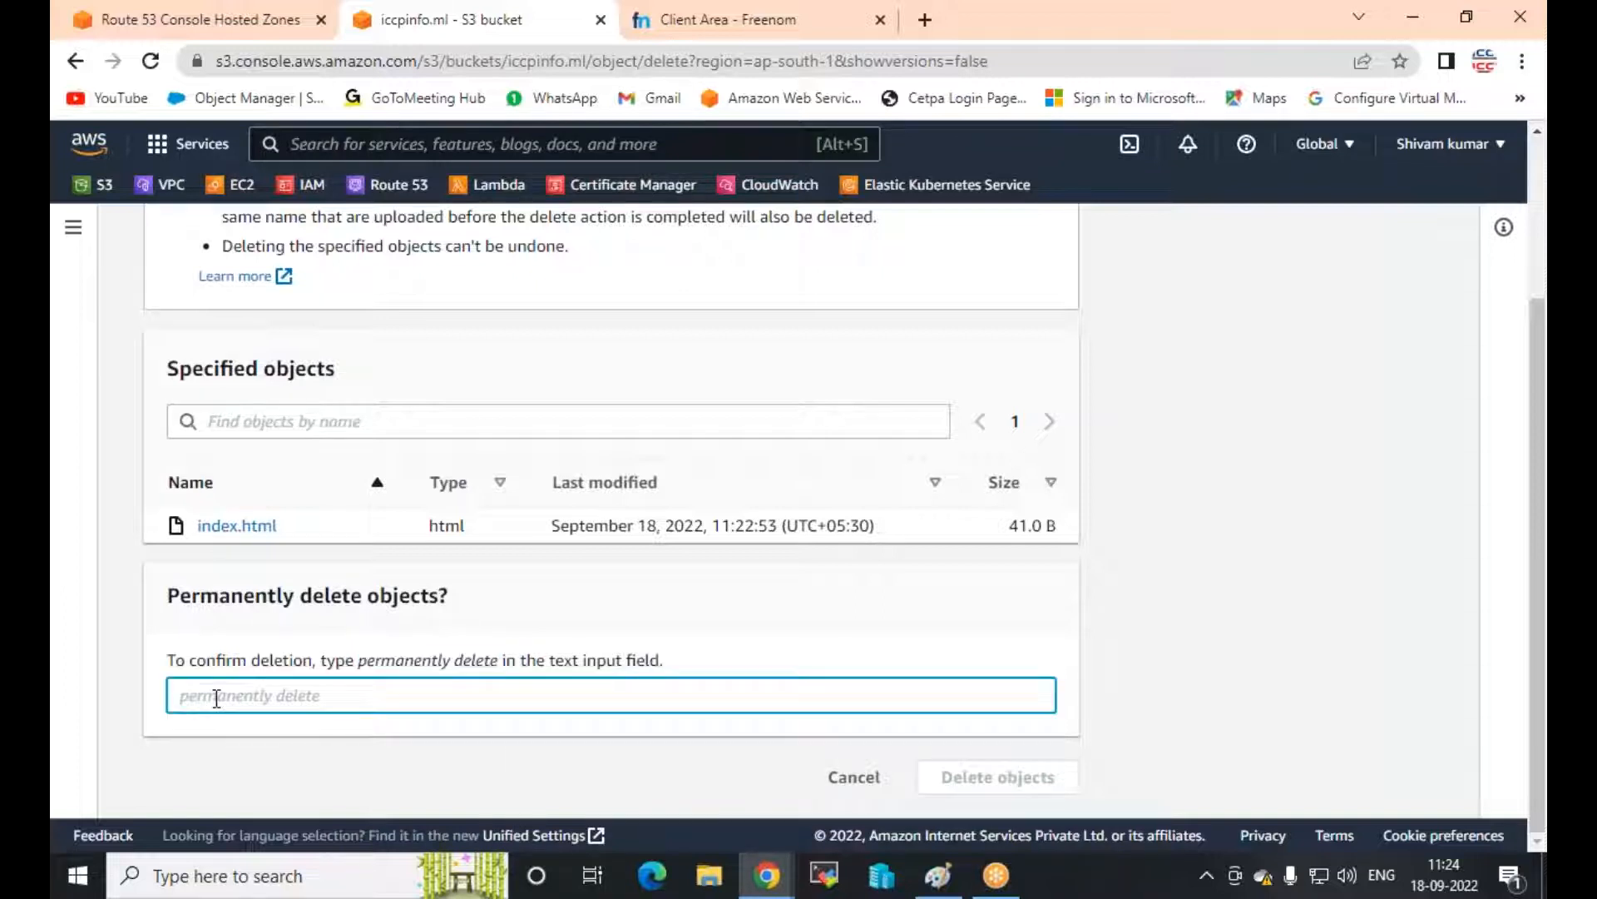
{"action": "key", "text": "ctrl+v"}
{"action": "left_click", "coordinate": [957, 791]}
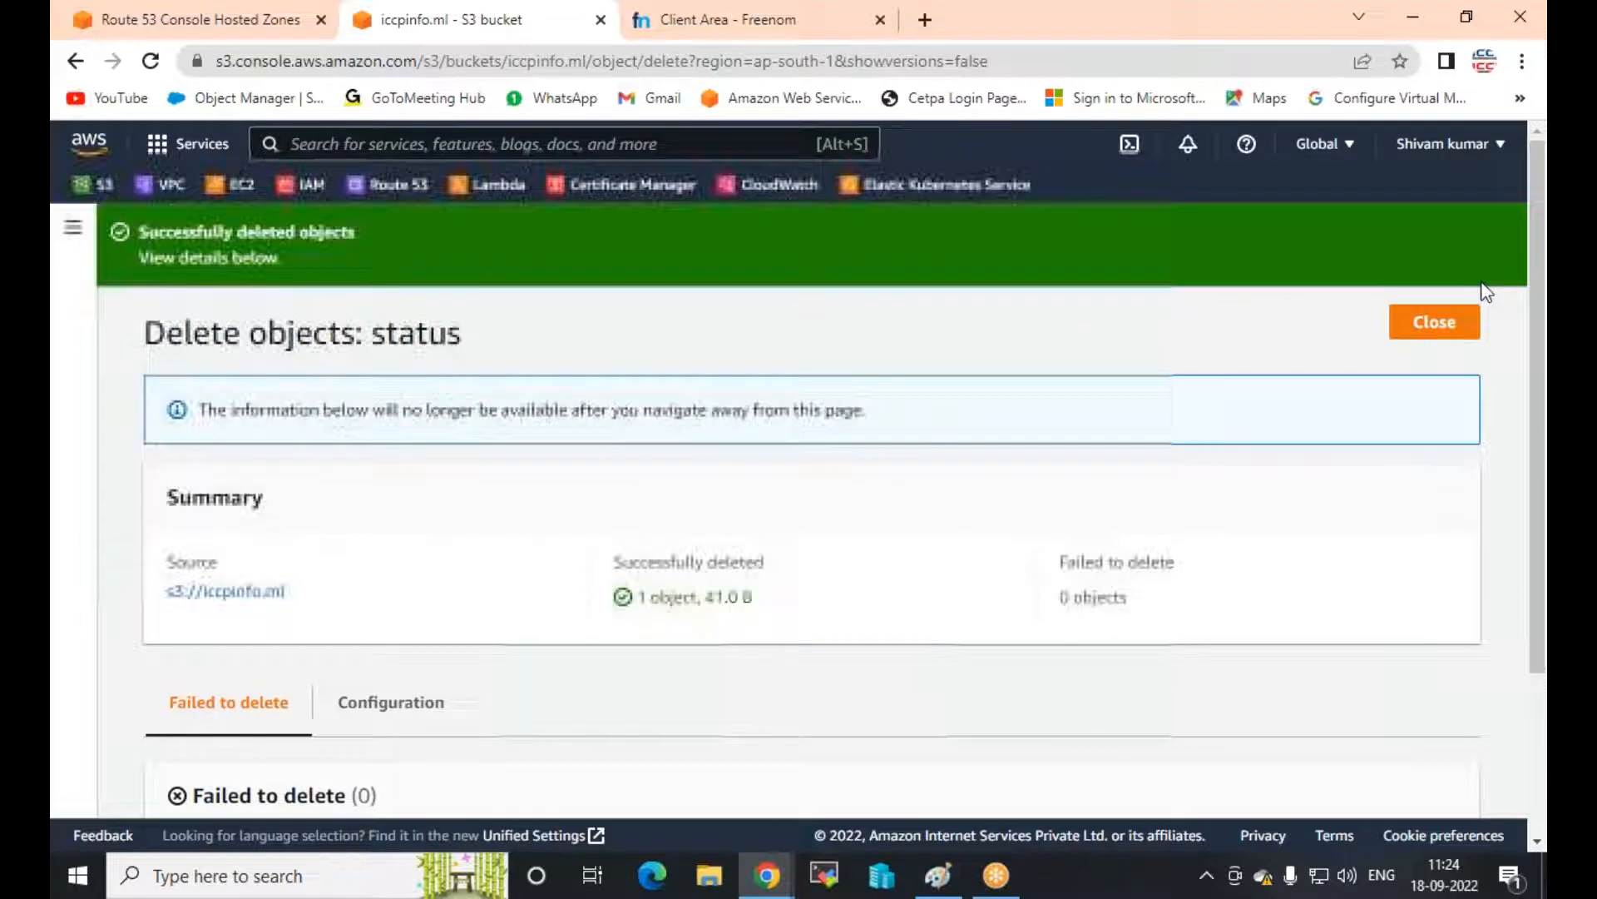
{"action": "left_click", "coordinate": [1444, 325]}
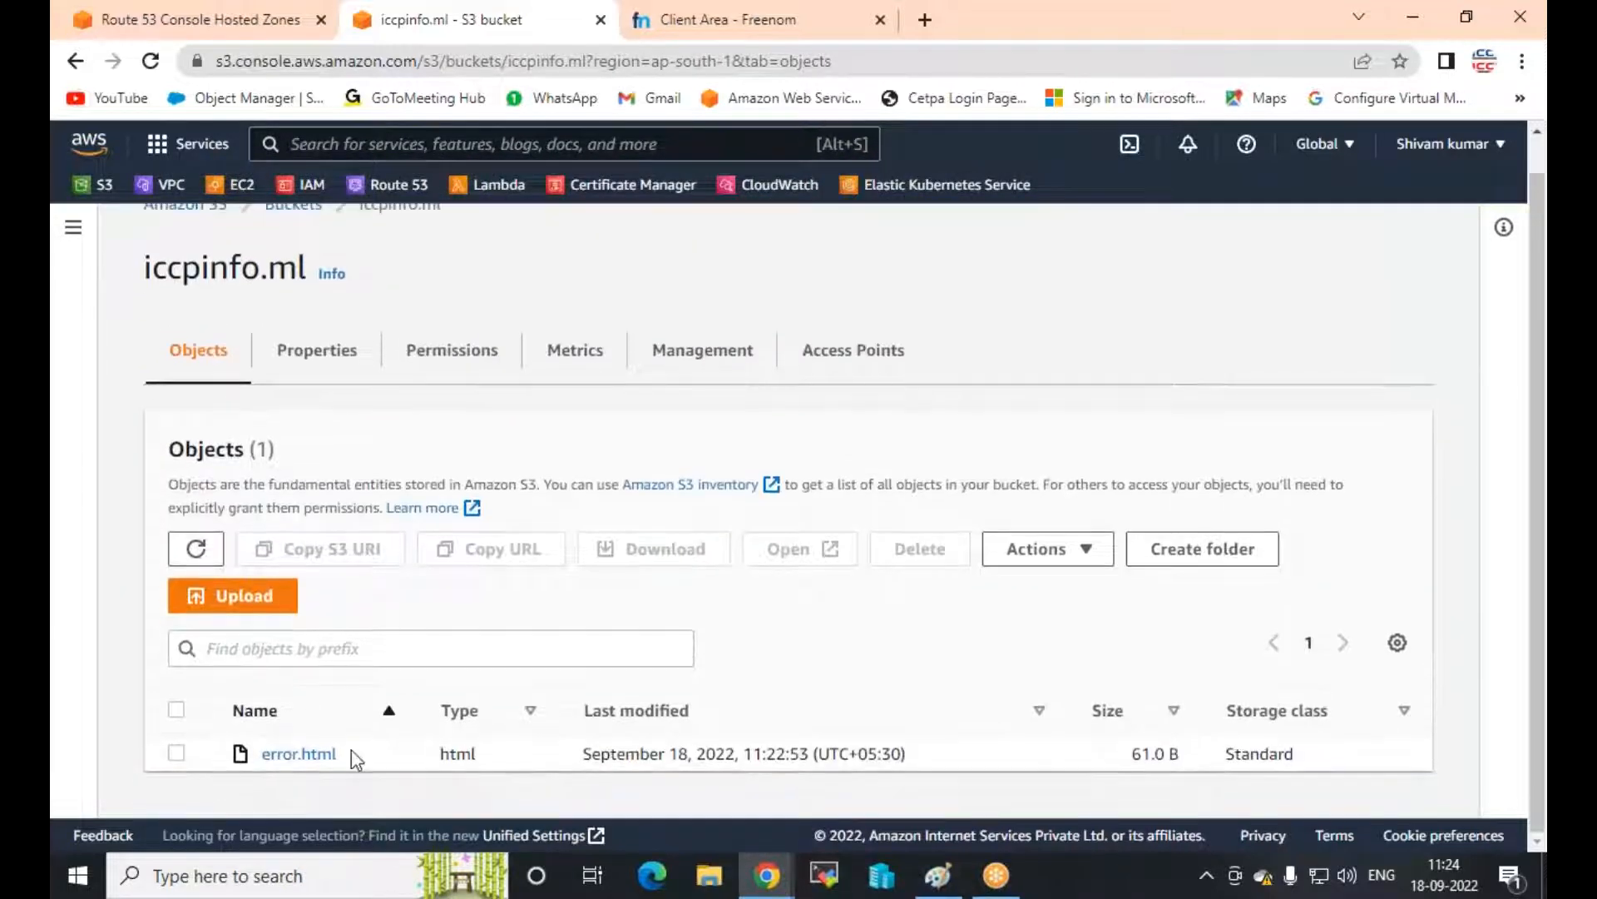
Reload the website endpoint in the Incognito window to test the site without index.html, and minimize that window
{"action": "mouse_move", "coordinate": [766, 889]}
{"action": "left_click", "coordinate": [944, 750]}
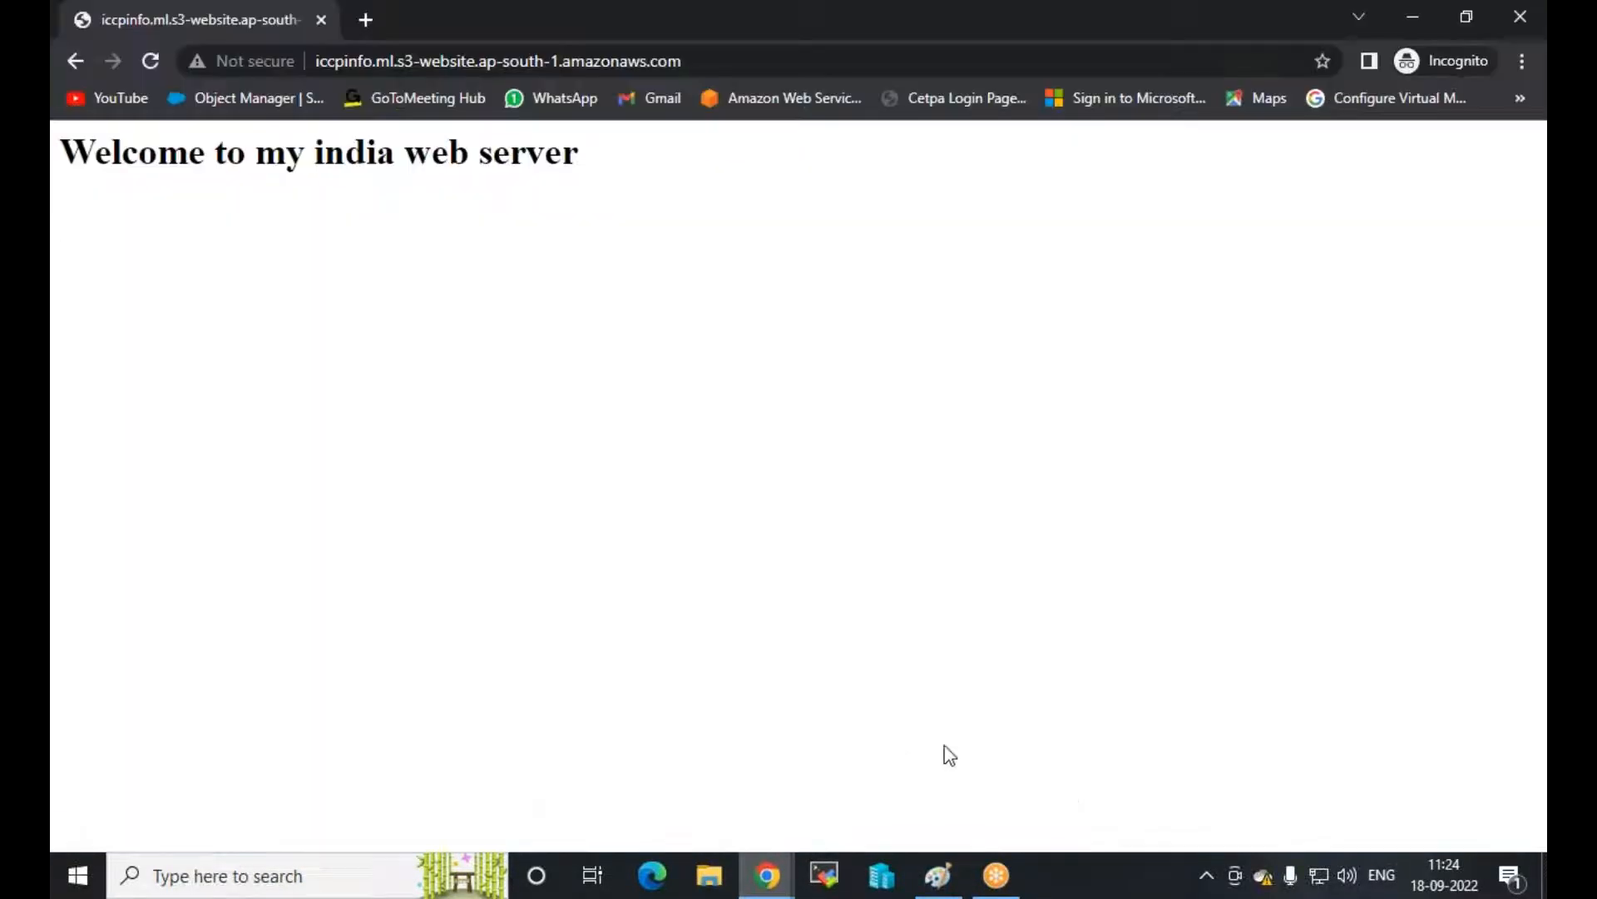
{"action": "left_click", "coordinate": [150, 61]}
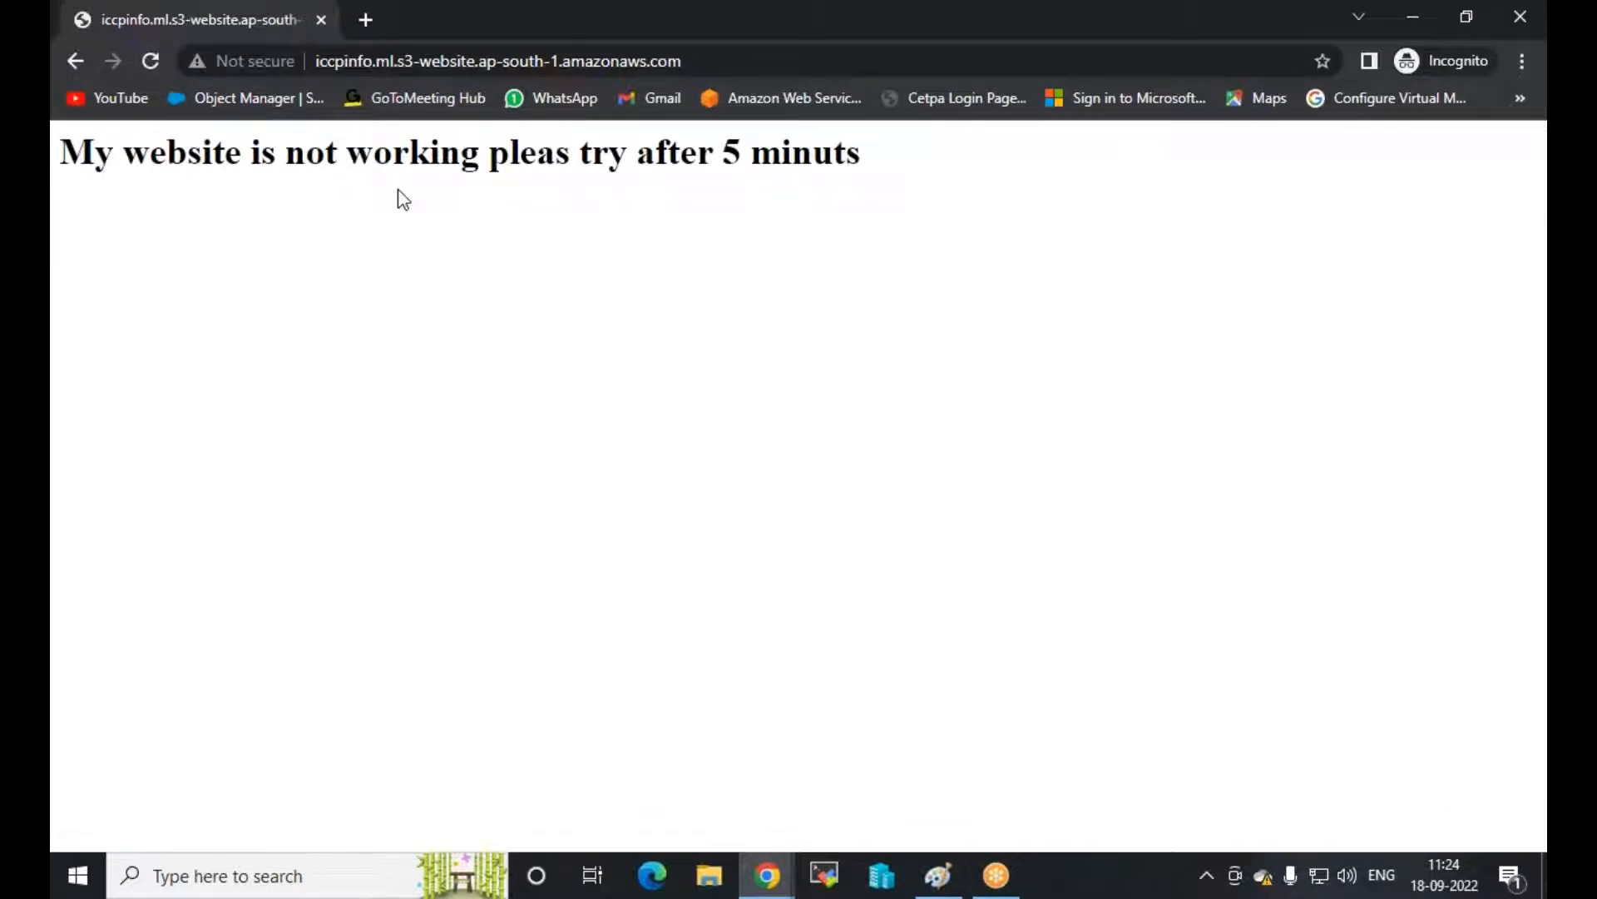
{"action": "left_click", "coordinate": [1474, 14]}
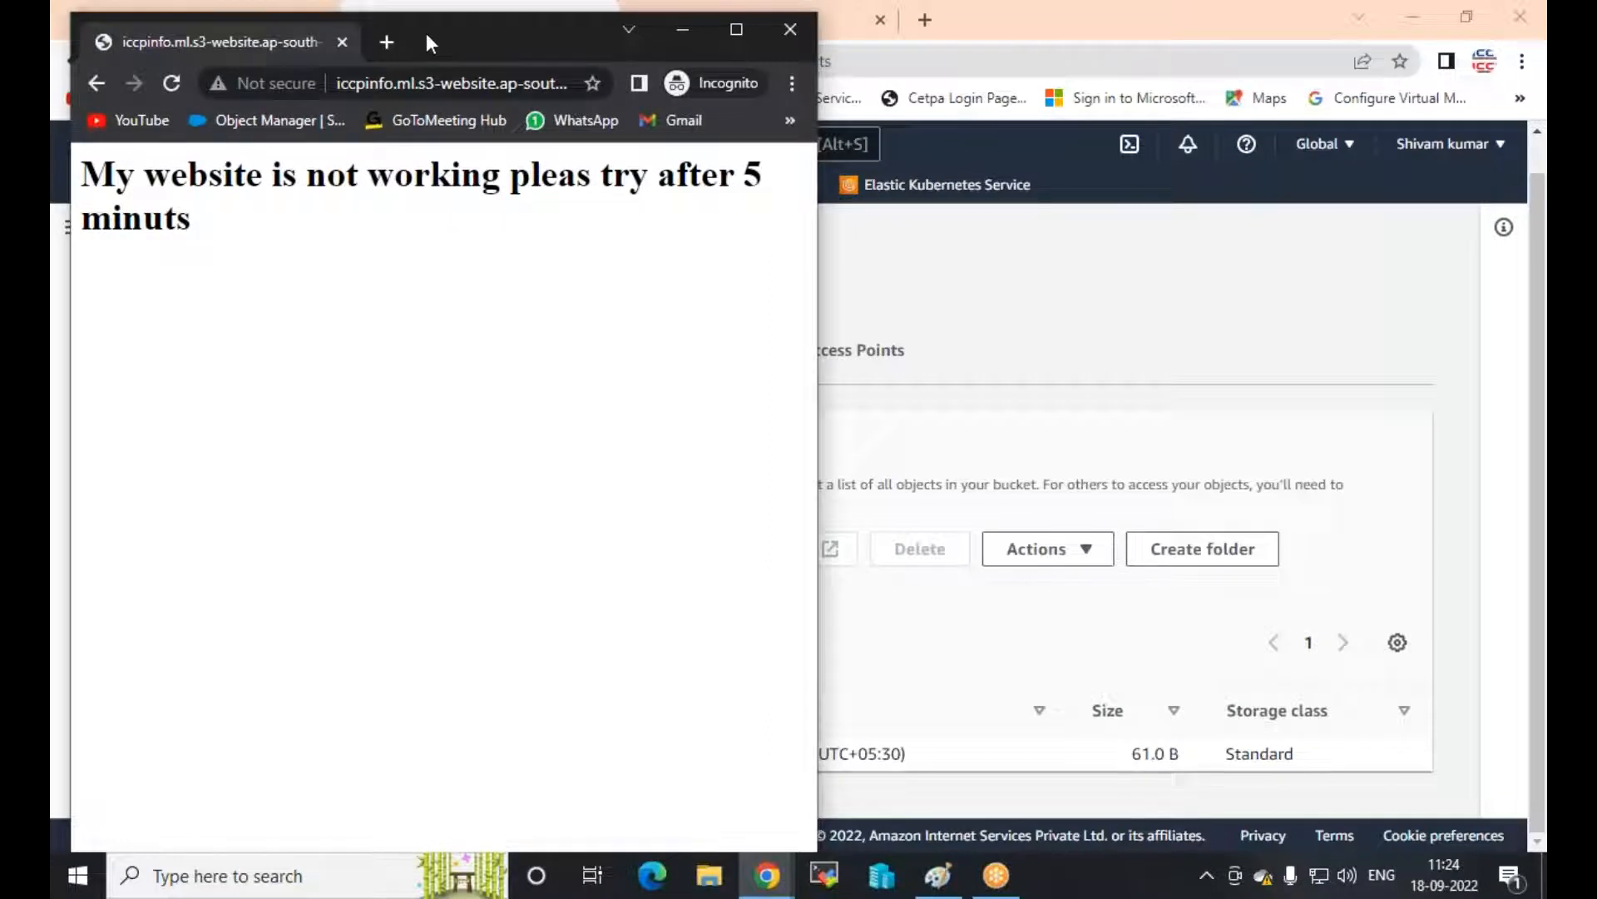
{"action": "left_click", "coordinate": [693, 33]}
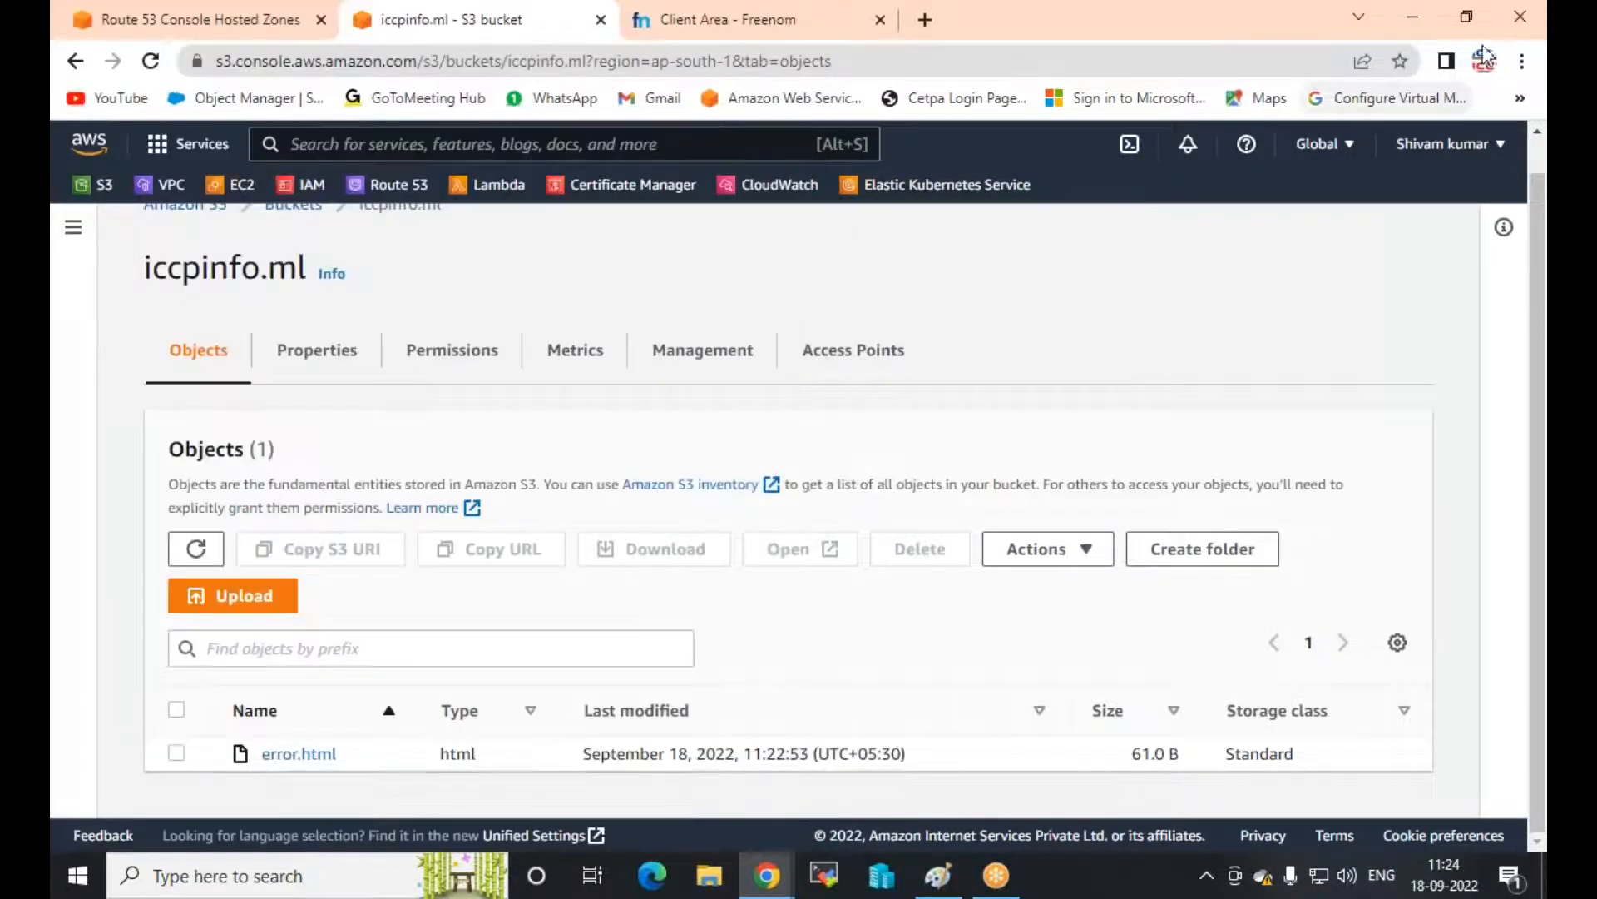
Shrink the S3 console window and move it aside to make room for dropping files onto the bucket's object list
{"action": "left_click", "coordinate": [1474, 17]}
{"action": "mouse_move", "coordinate": [643, 33]}
{"action": "left_mouse_down"}
{"action": "mouse_move", "coordinate": [666, 57]}
{"action": "mouse_move", "coordinate": [1232, 54]}
{"action": "left_mouse_up"}
{"action": "scroll", "coordinate": [1091, 349], "scroll_direction": "down", "scroll_amount": 4}
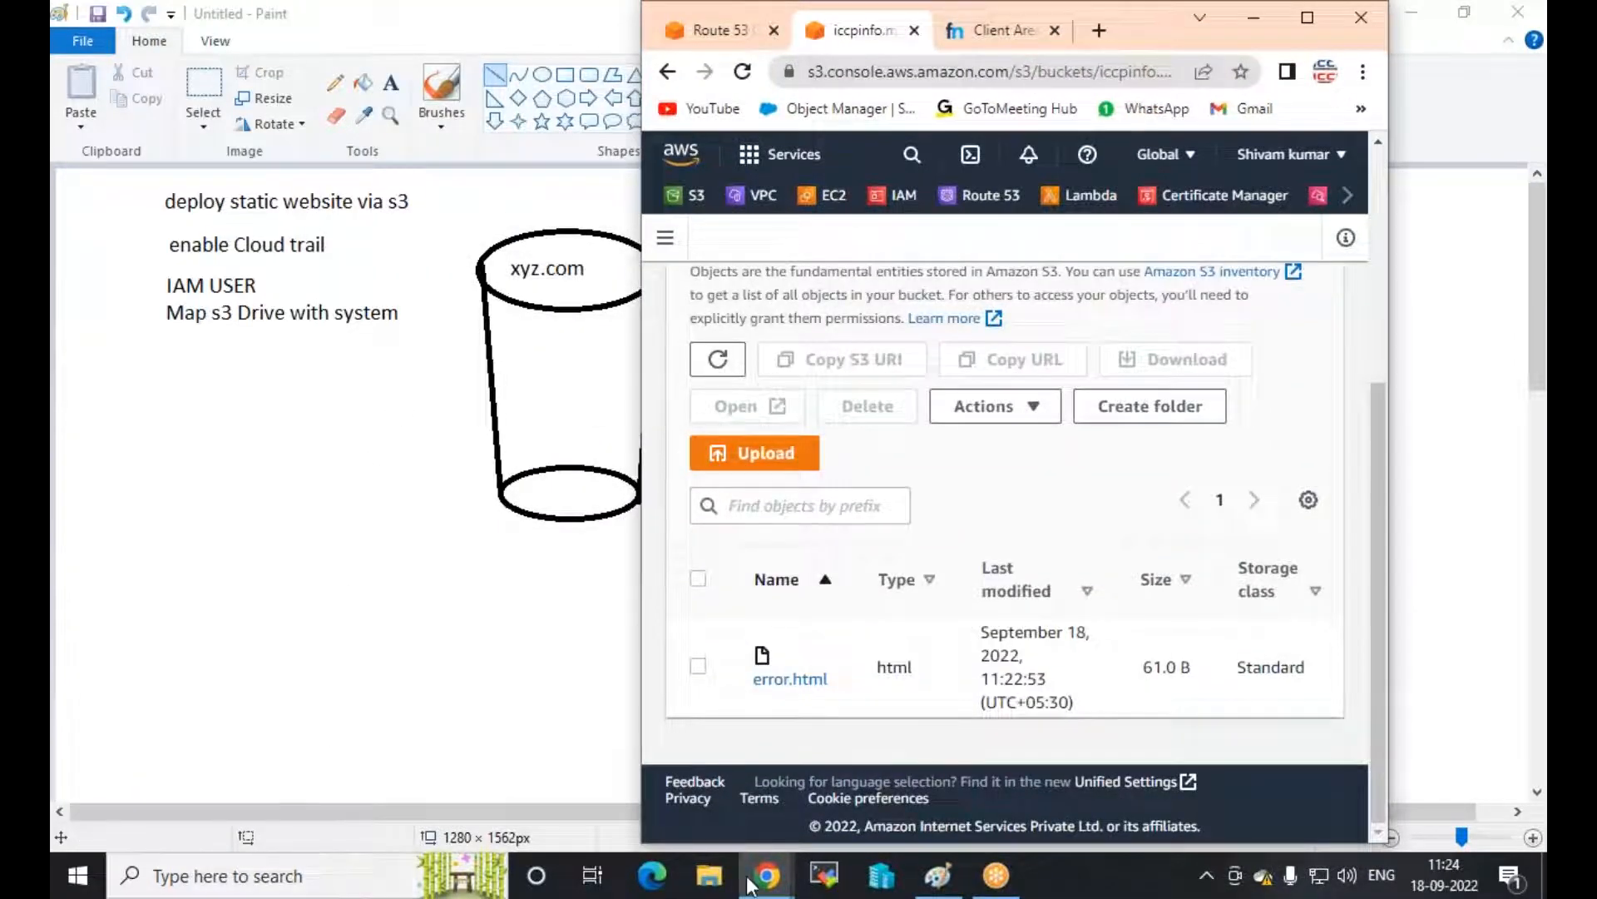
Switch to File Explorer and open the logistics-company-website-template folder in Downloads
{"action": "left_click", "coordinate": [711, 875]}
{"action": "left_click", "coordinate": [721, 882]}
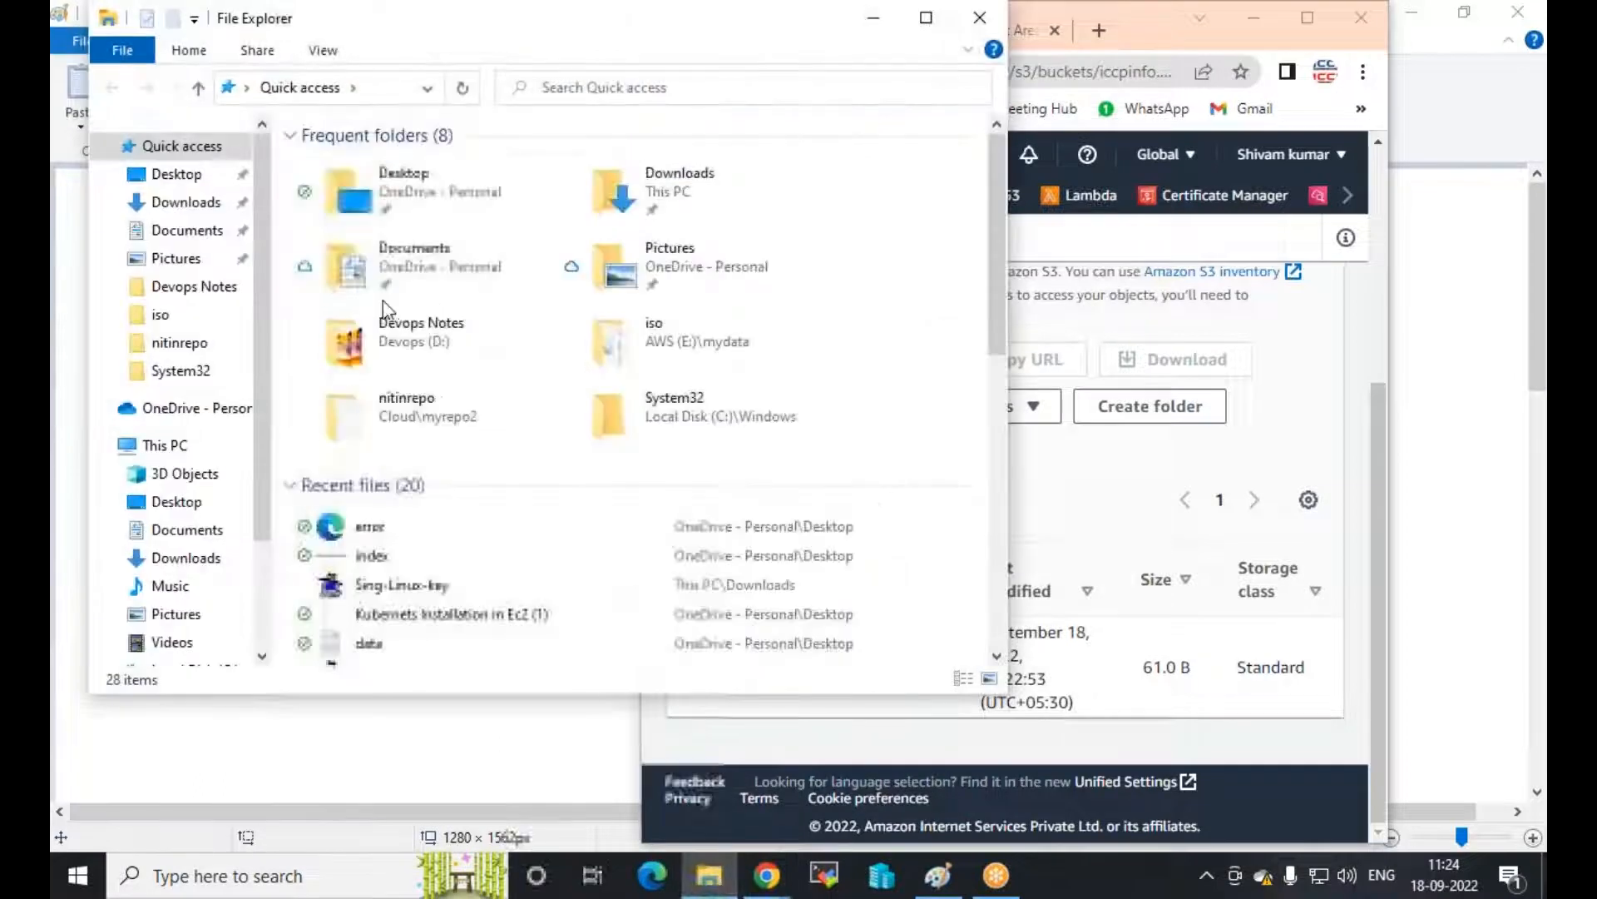
{"action": "left_click", "coordinate": [178, 176]}
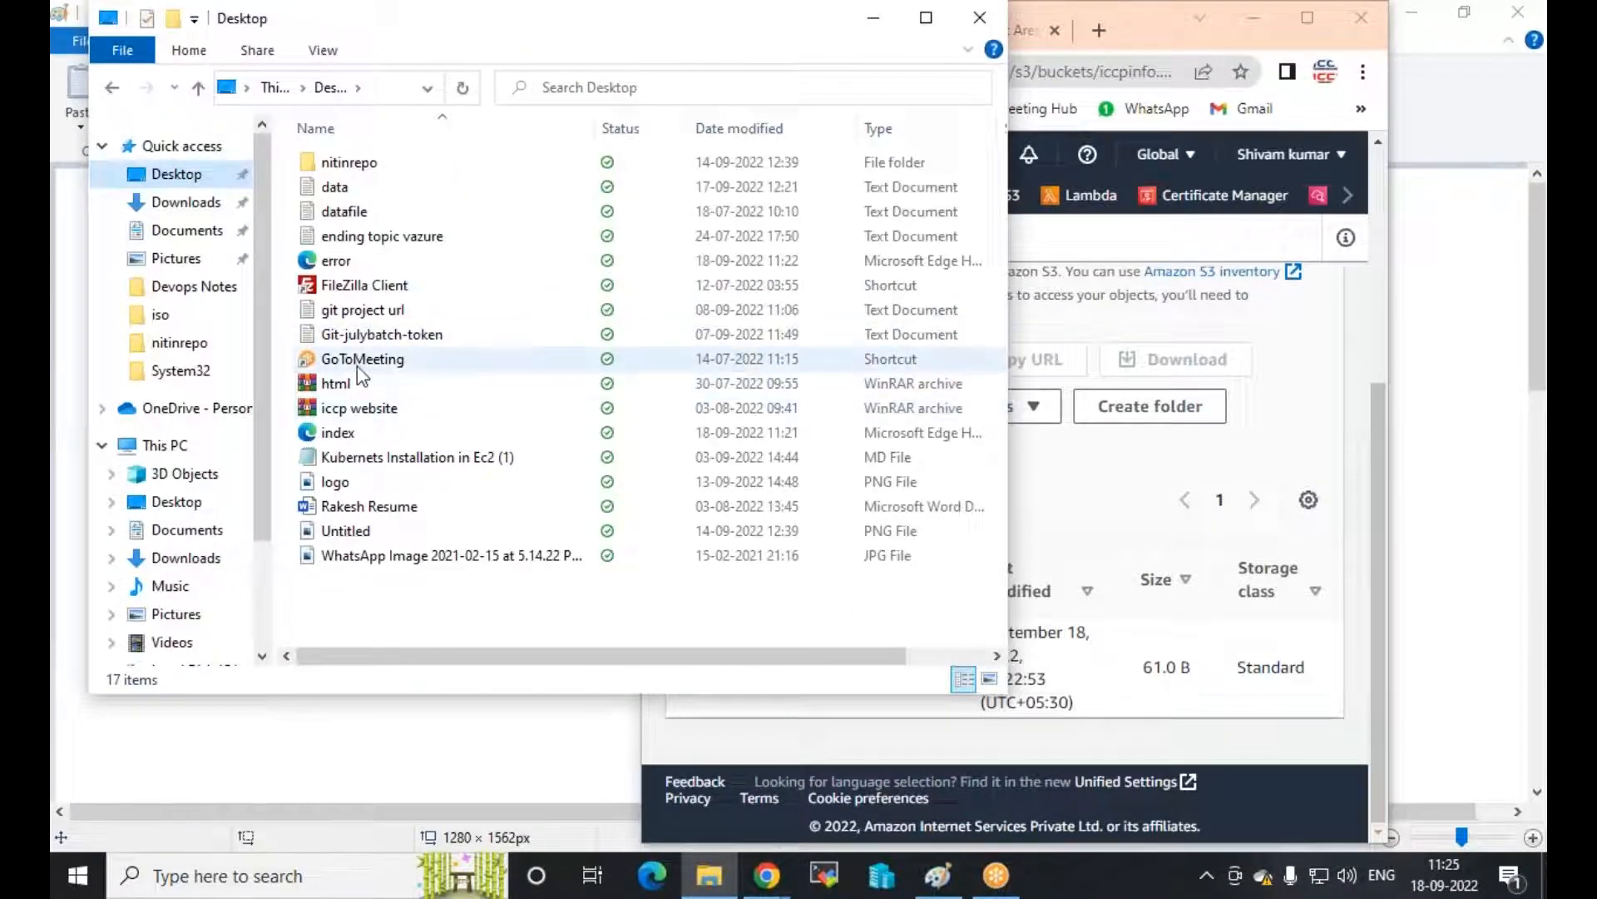
{"action": "left_click", "coordinate": [191, 202]}
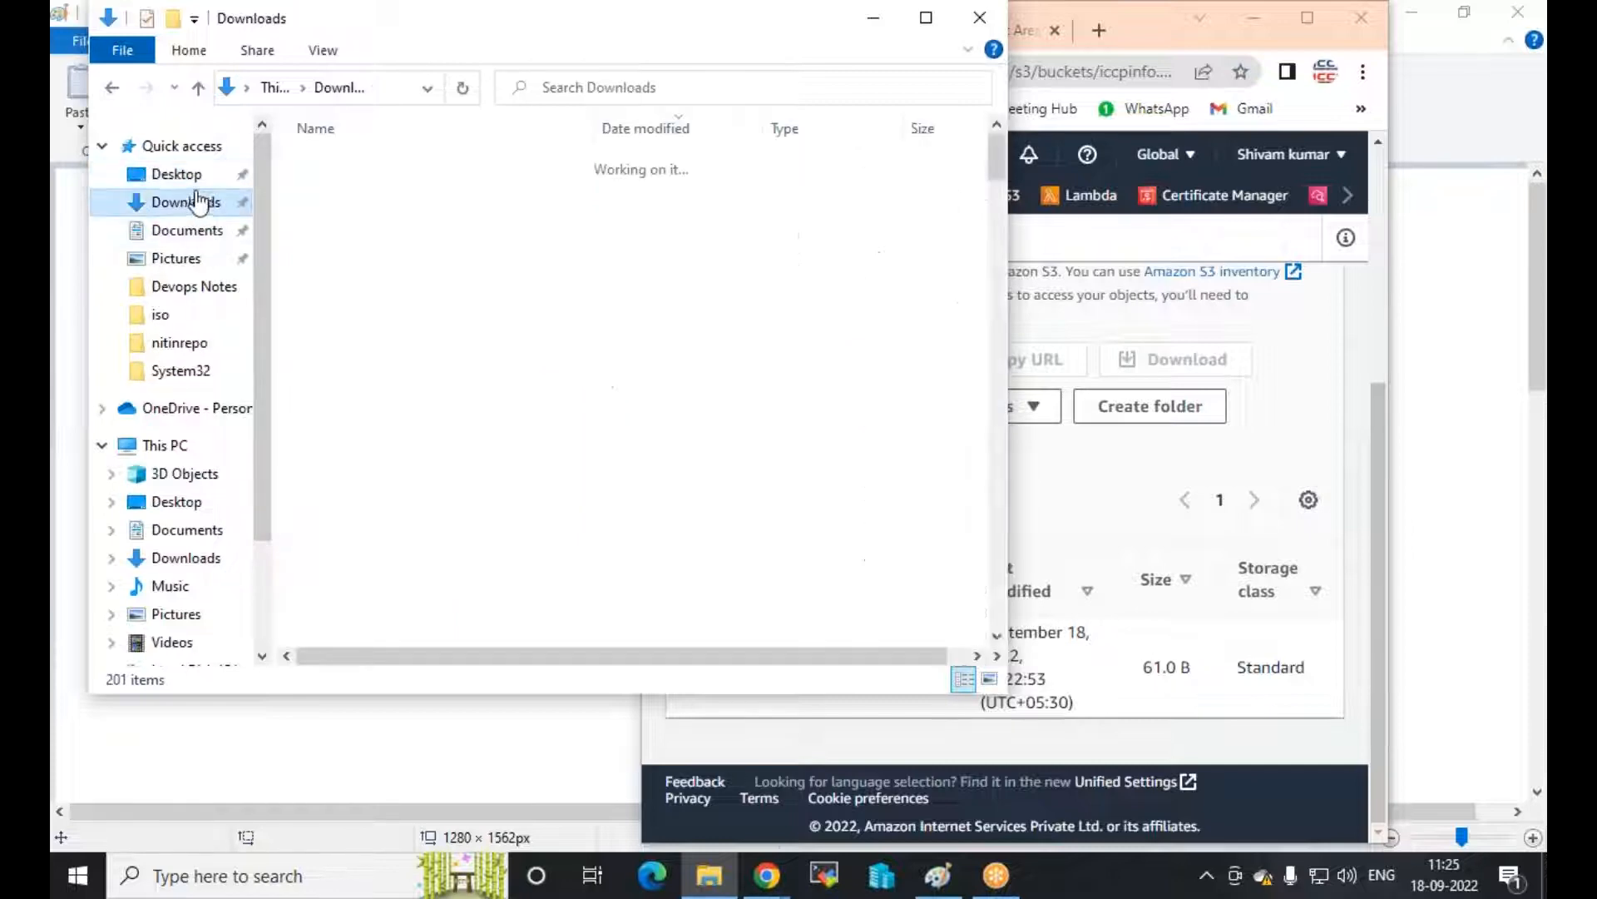
{"action": "scroll", "coordinate": [358, 408], "scroll_direction": "down", "scroll_amount": 5}
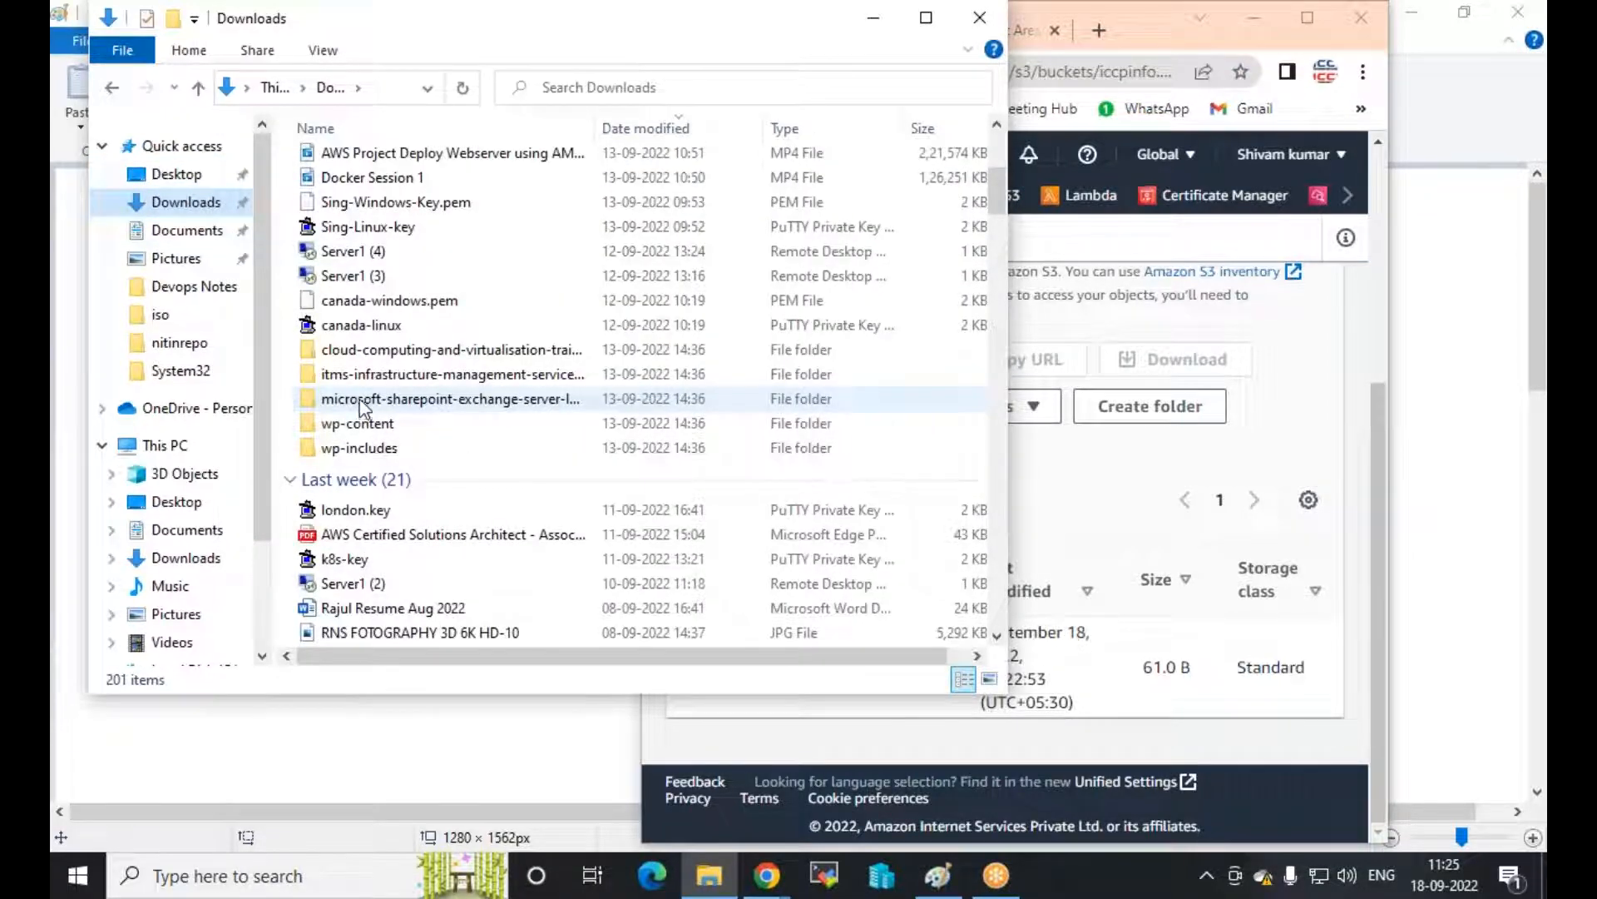
{"action": "scroll", "coordinate": [482, 429], "scroll_direction": "down", "scroll_amount": 4}
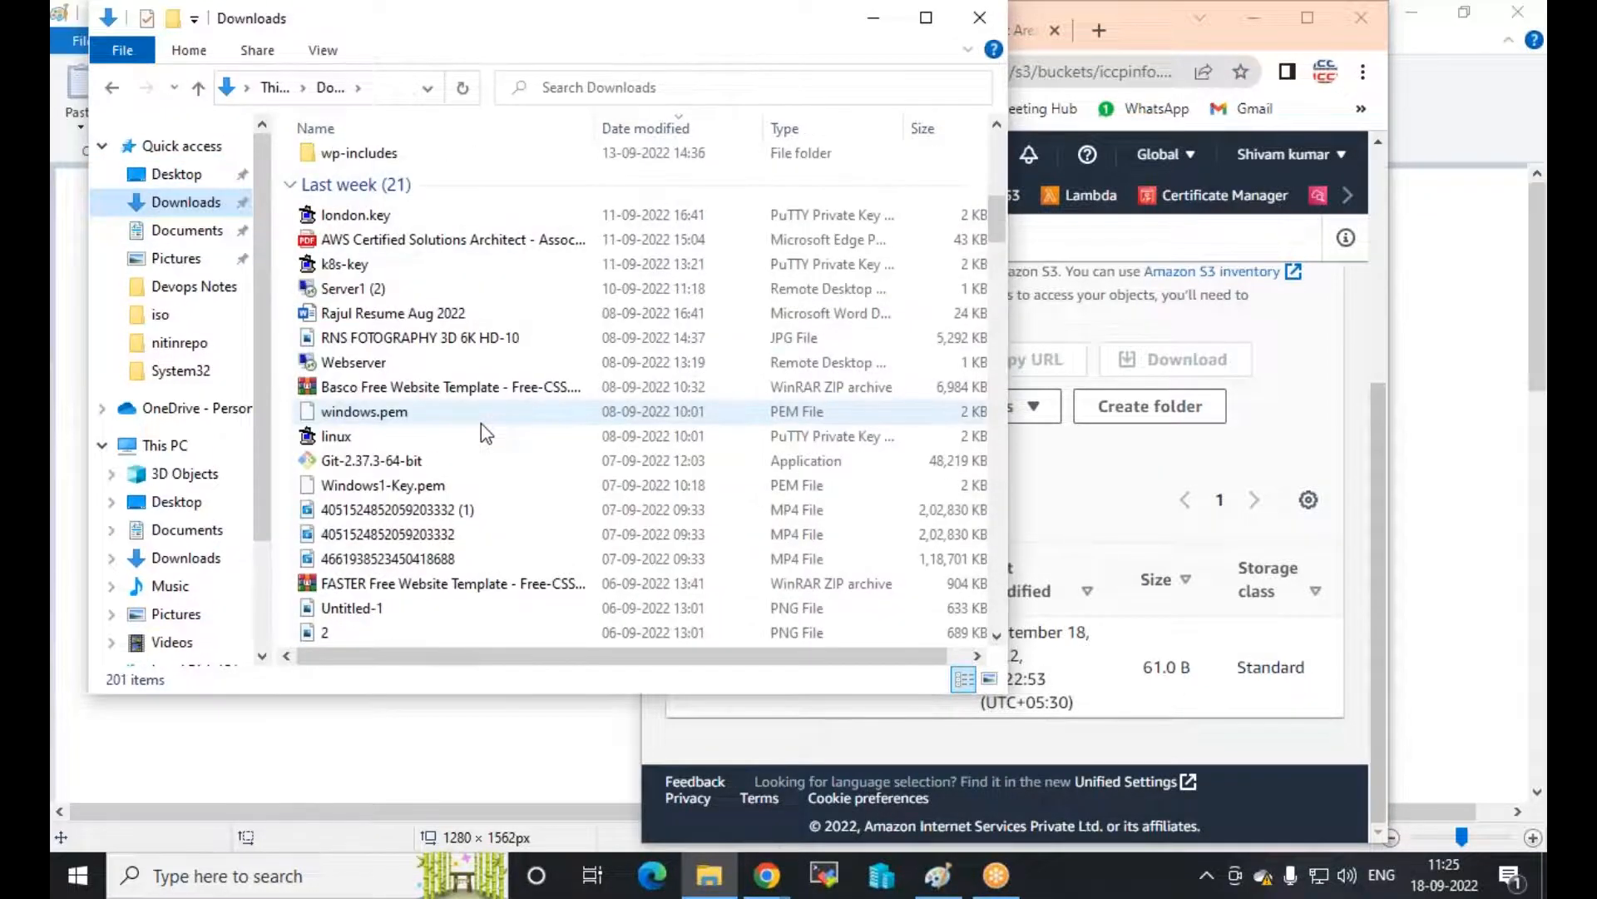
{"action": "scroll", "coordinate": [481, 423], "scroll_direction": "down", "scroll_amount": 3}
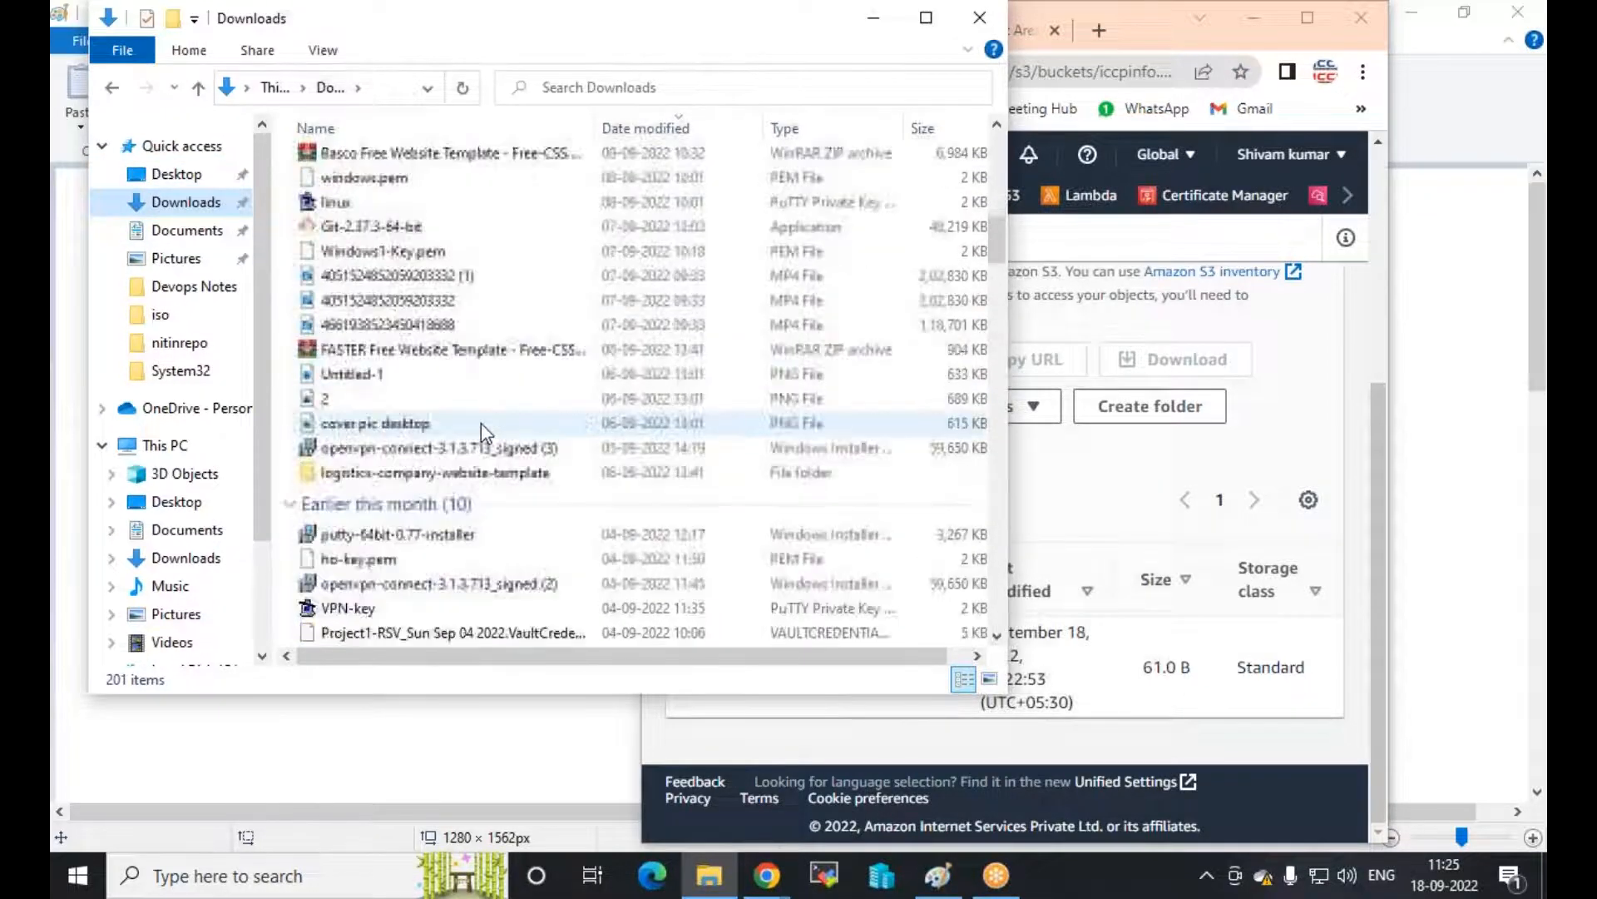
{"action": "double_click", "coordinate": [365, 481]}
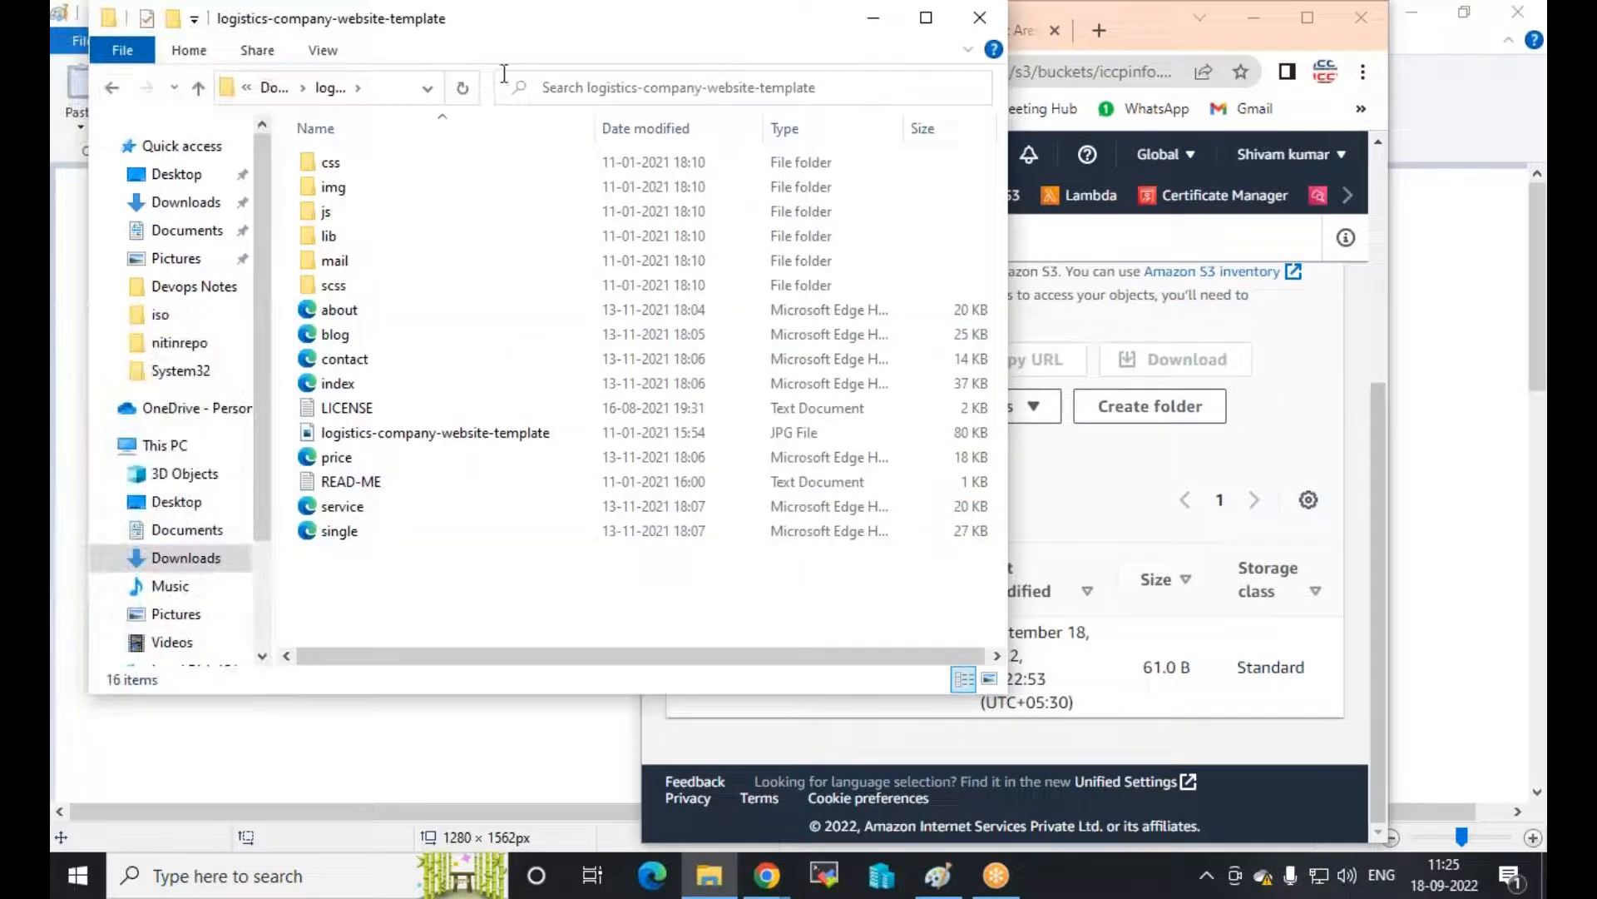
Upload all files and folders of the logistics-company-website-template folder to the iccpinfo.ml bucket and close the upload status page
{"action": "key", "text": "ctrl+a"}
{"action": "left_click_drag", "start_coordinate": [456, 166], "coordinate": [1170, 652]}
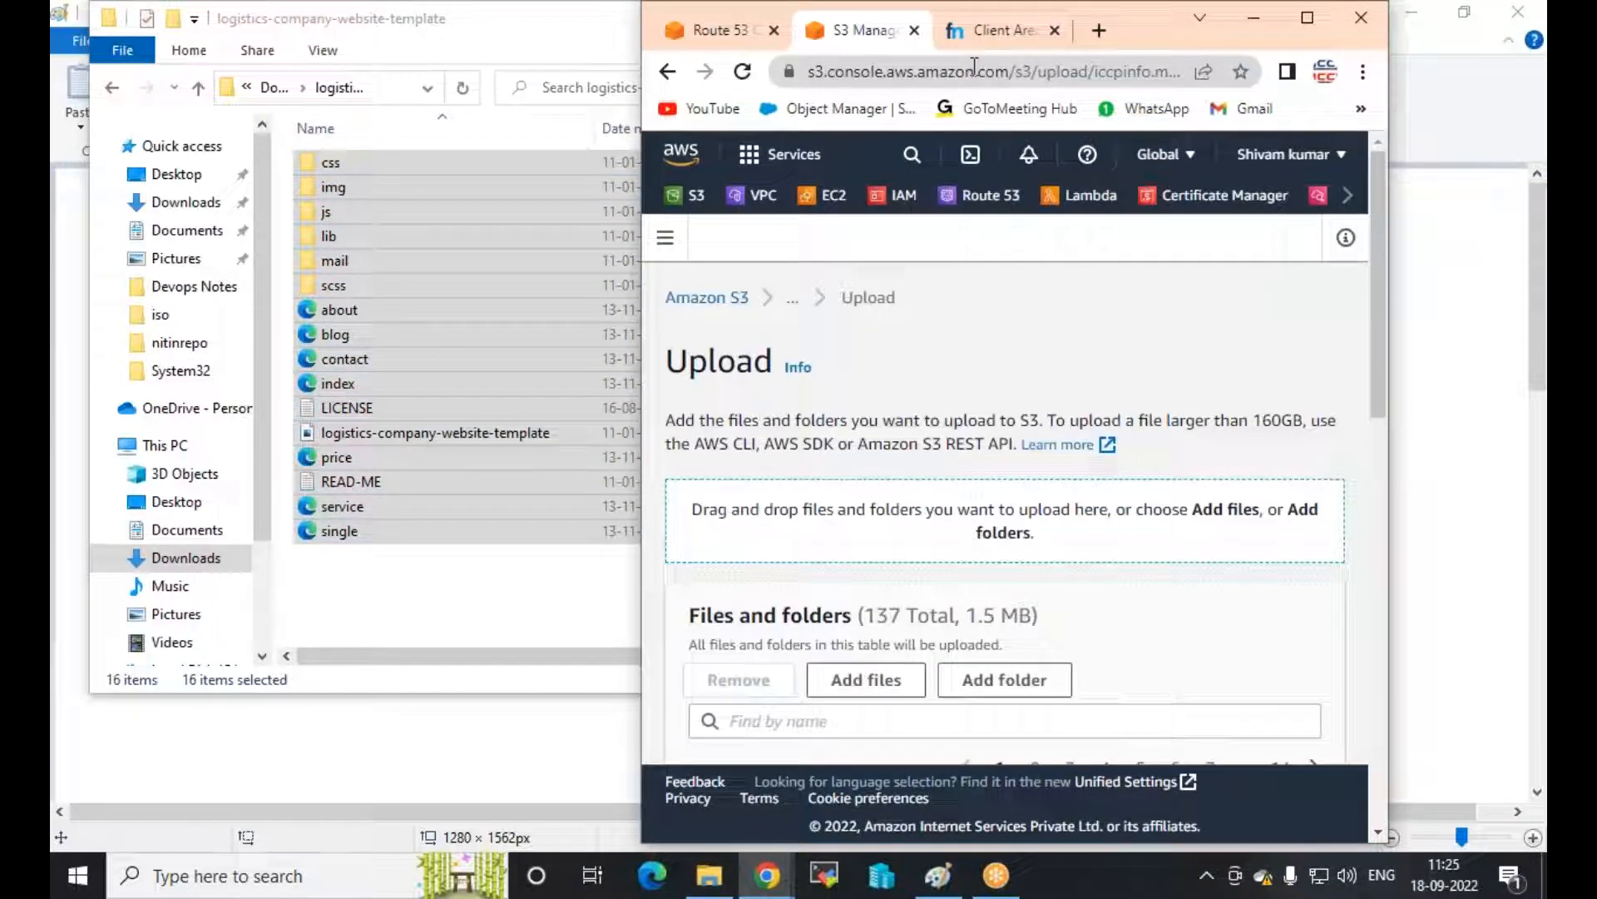
{"action": "left_click", "coordinate": [1311, 18]}
{"action": "scroll", "coordinate": [832, 532], "scroll_direction": "down", "scroll_amount": 10}
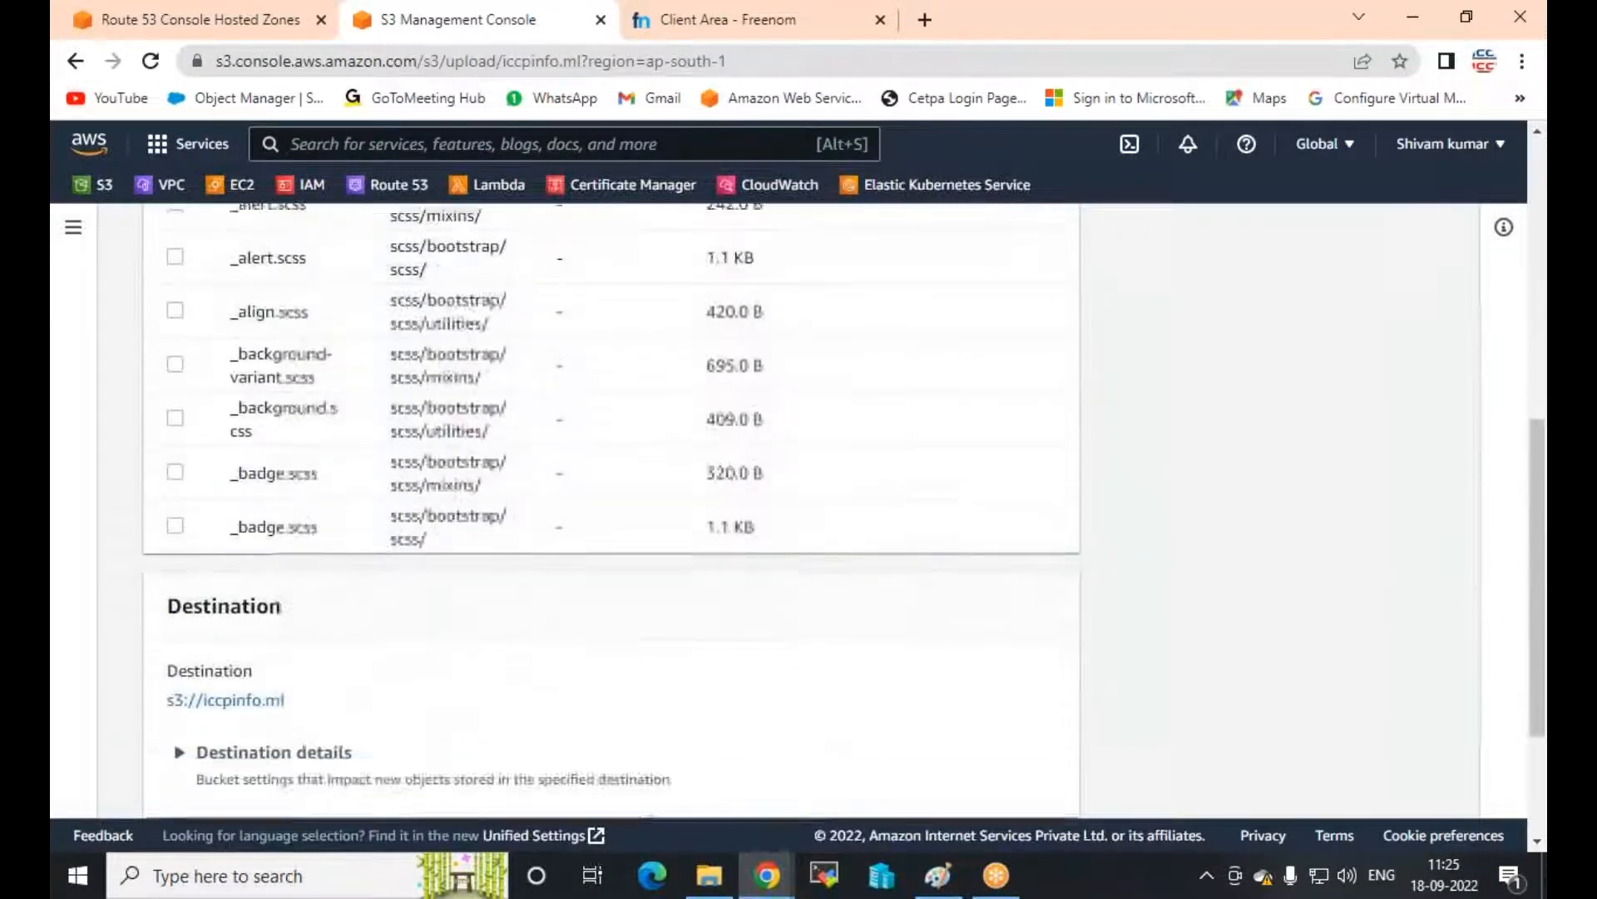
{"action": "left_click", "coordinate": [1010, 797]}
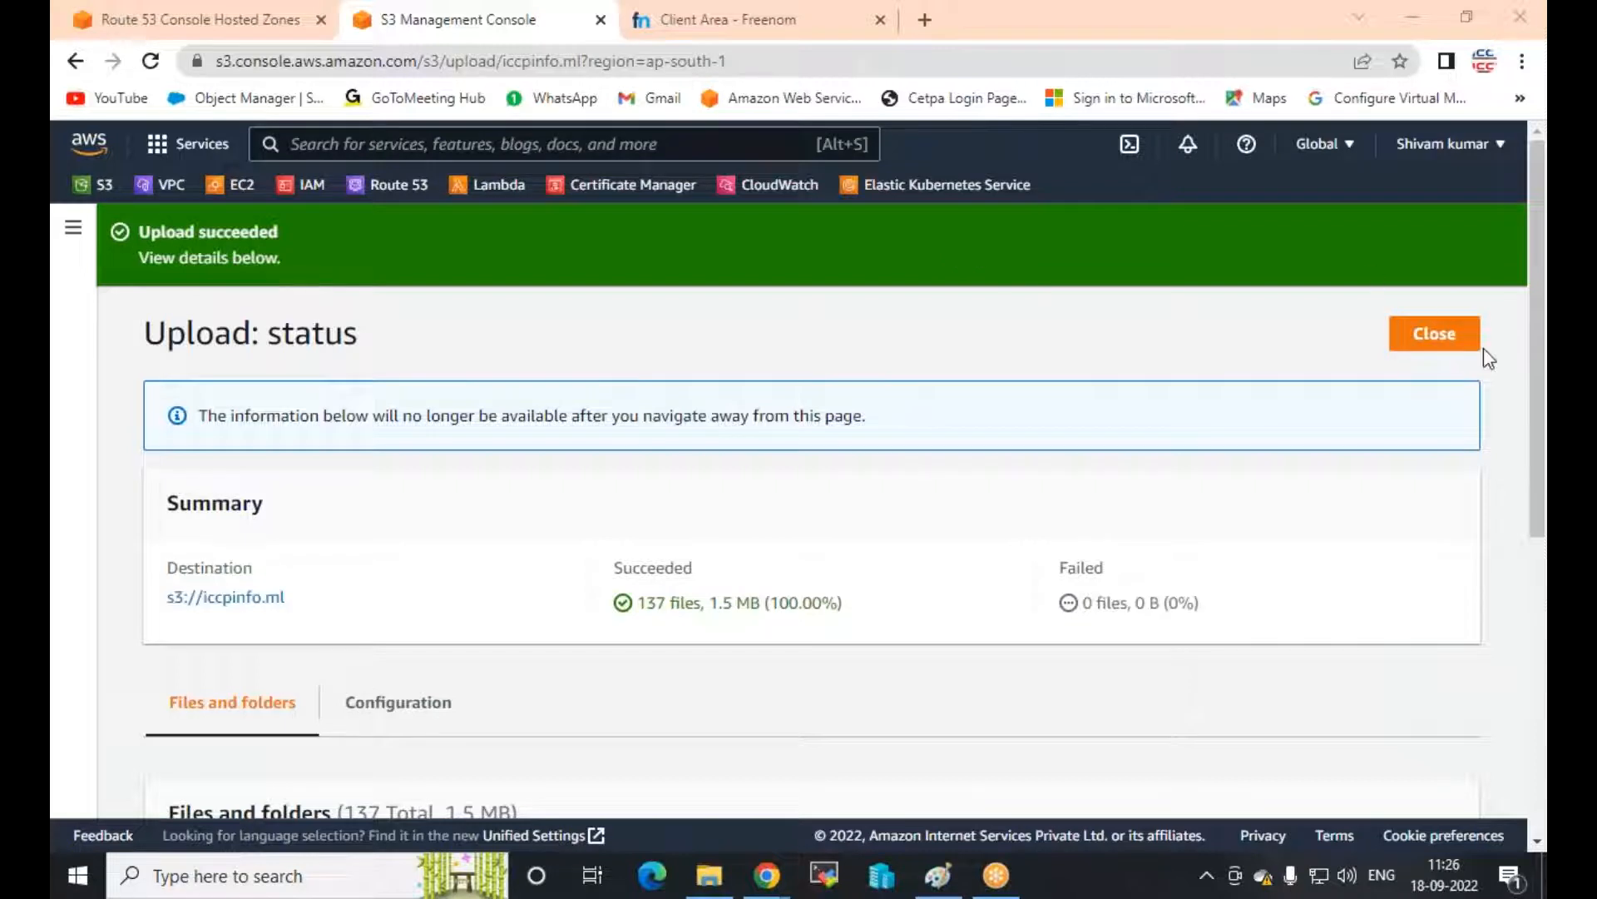
{"action": "left_click", "coordinate": [1435, 333]}
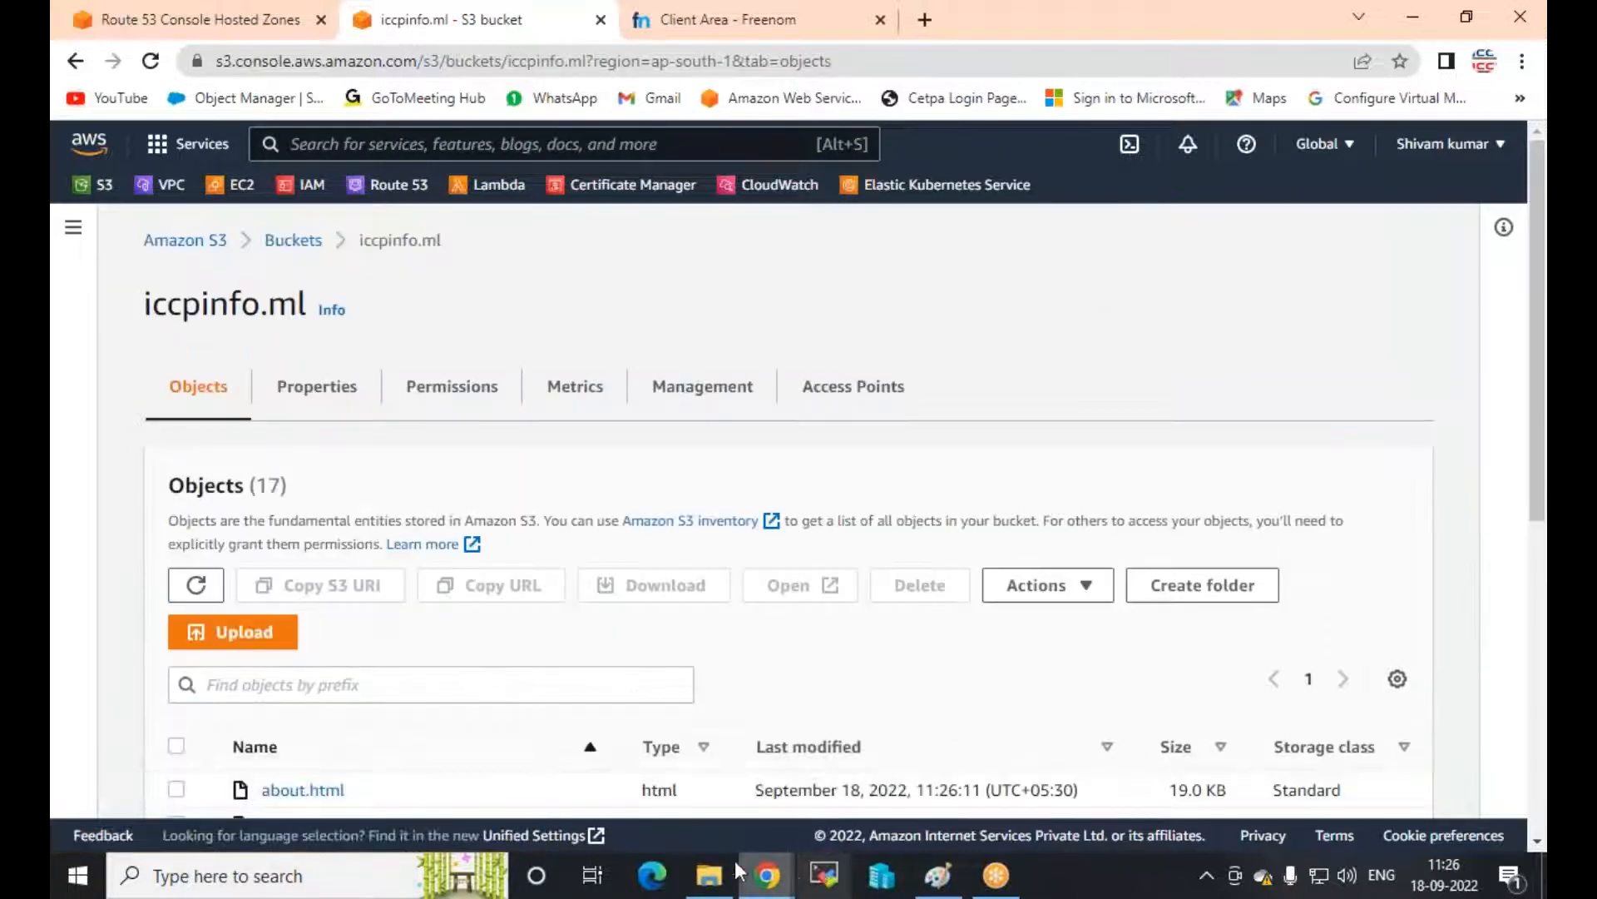
Reload the website endpoint in the Incognito window to test the uploaded template
{"action": "left_click", "coordinate": [765, 874]}
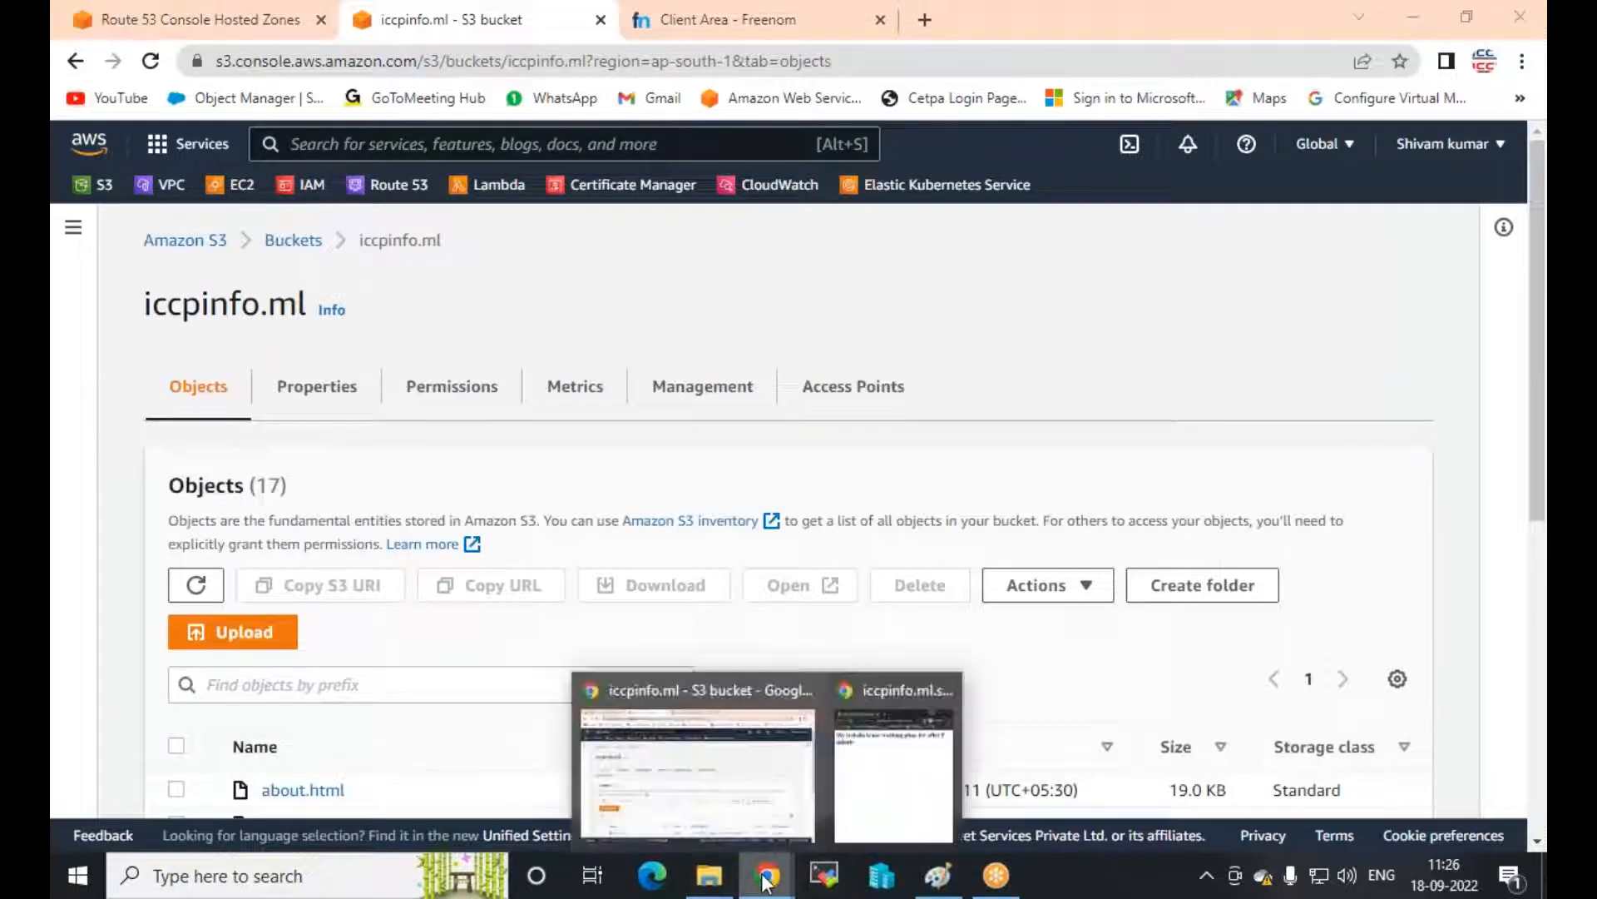
{"action": "left_click", "coordinate": [872, 787]}
{"action": "left_click", "coordinate": [171, 84]}
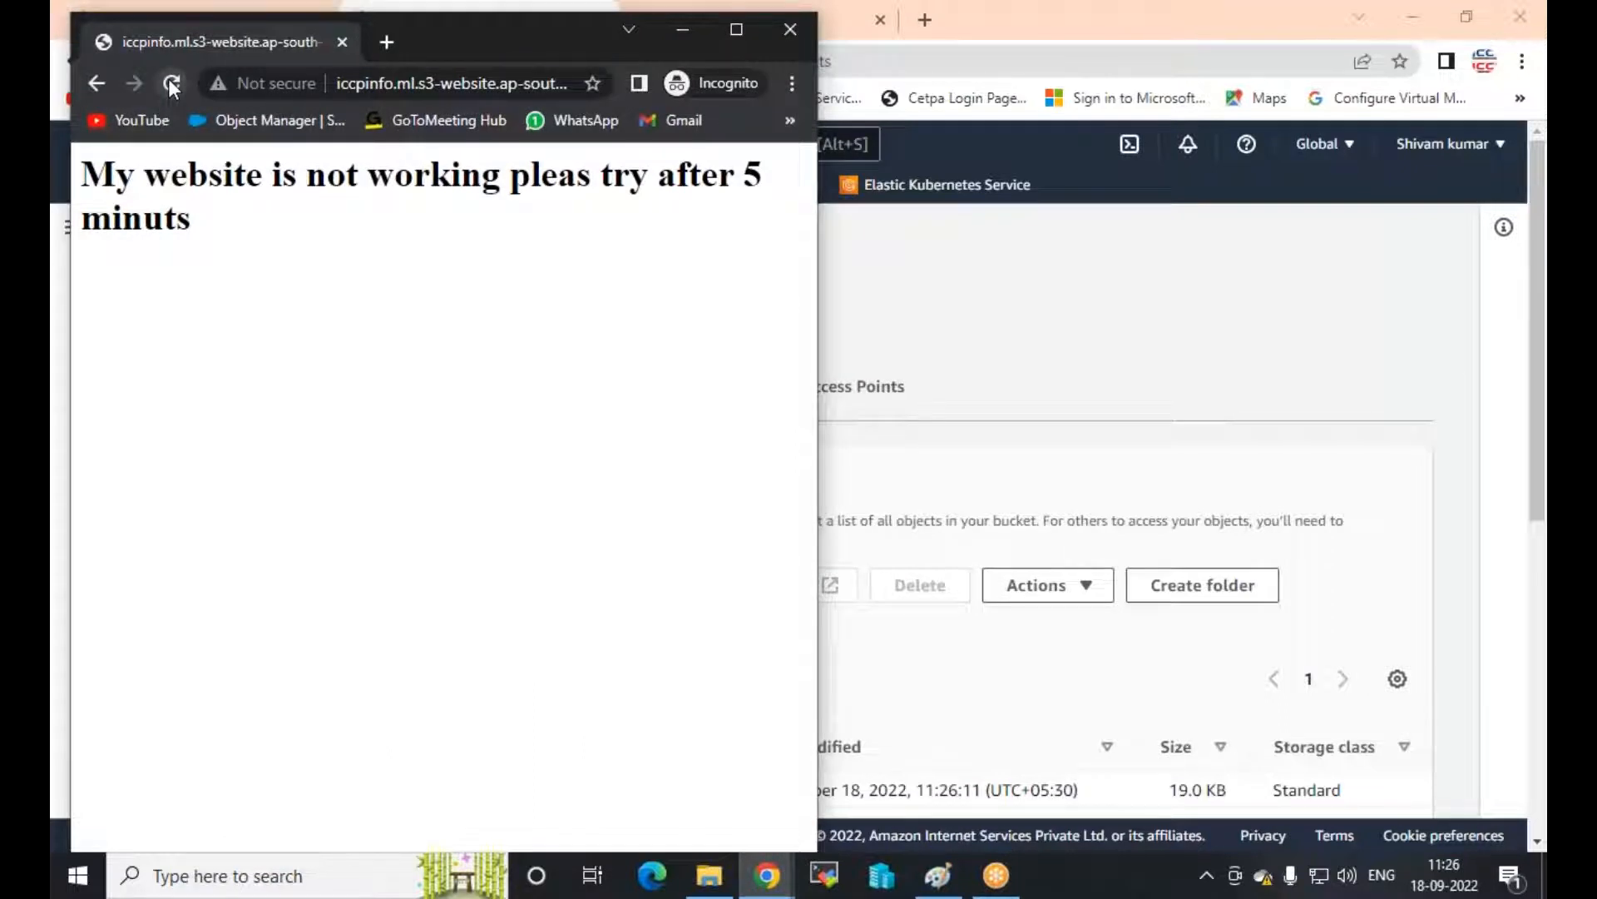
Make all objects in the iccpinfo.ml bucket public using ACL
{"action": "left_click", "coordinate": [1007, 291]}
{"action": "scroll", "coordinate": [343, 460], "scroll_direction": "down", "scroll_amount": 4}
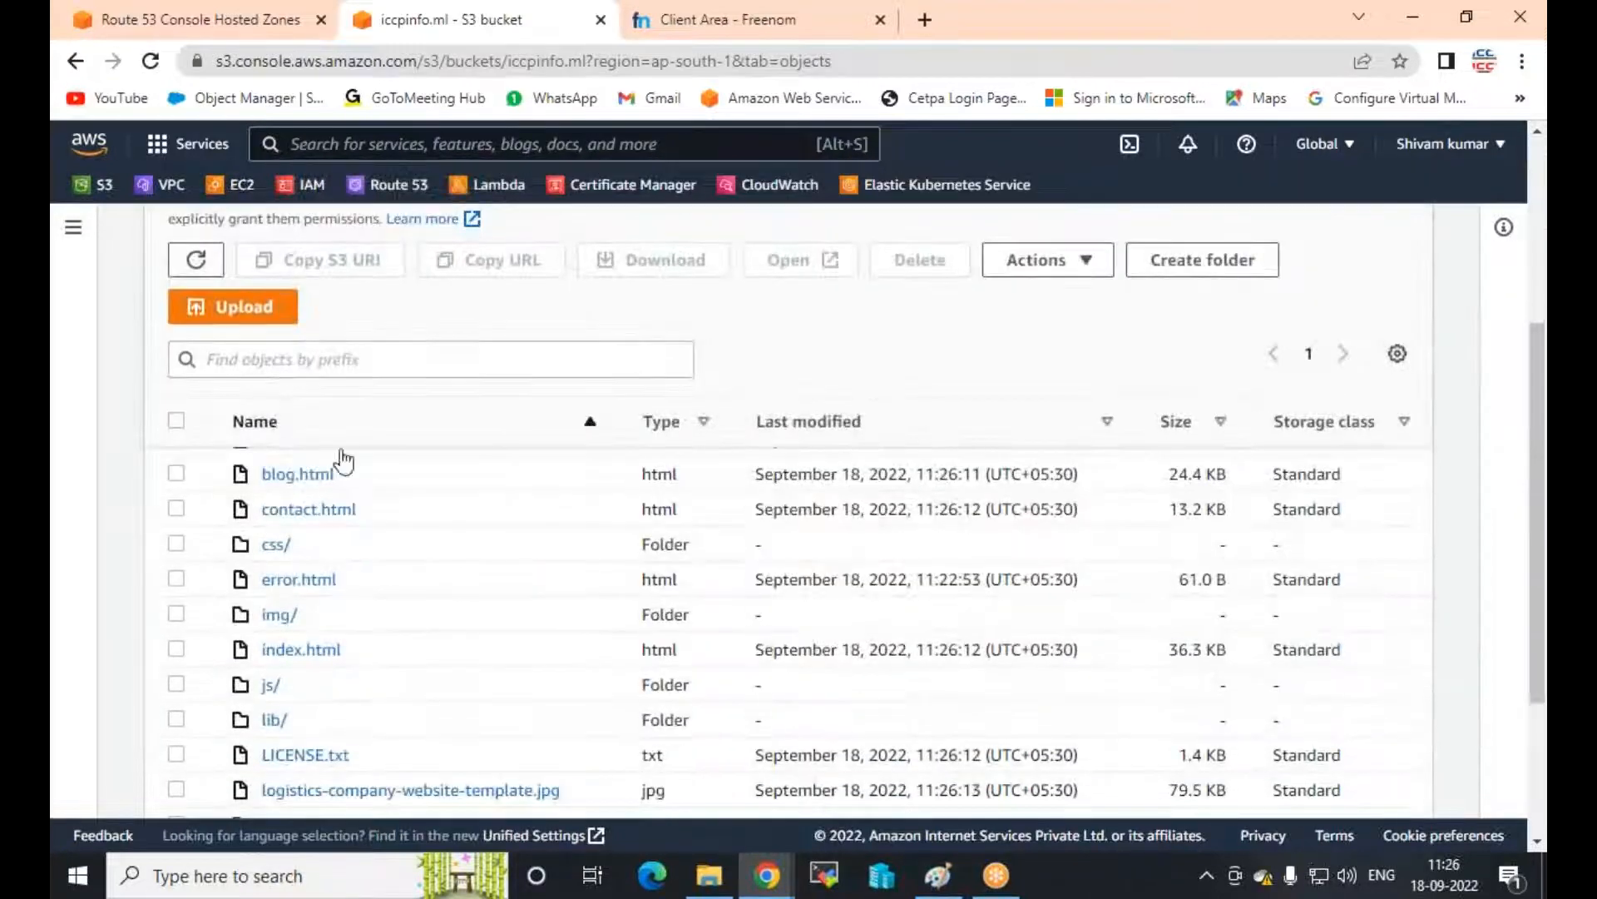
{"action": "left_click", "coordinate": [176, 420]}
{"action": "scroll", "coordinate": [1080, 380], "scroll_direction": "up", "scroll_amount": 2}
{"action": "left_click", "coordinate": [1079, 367]}
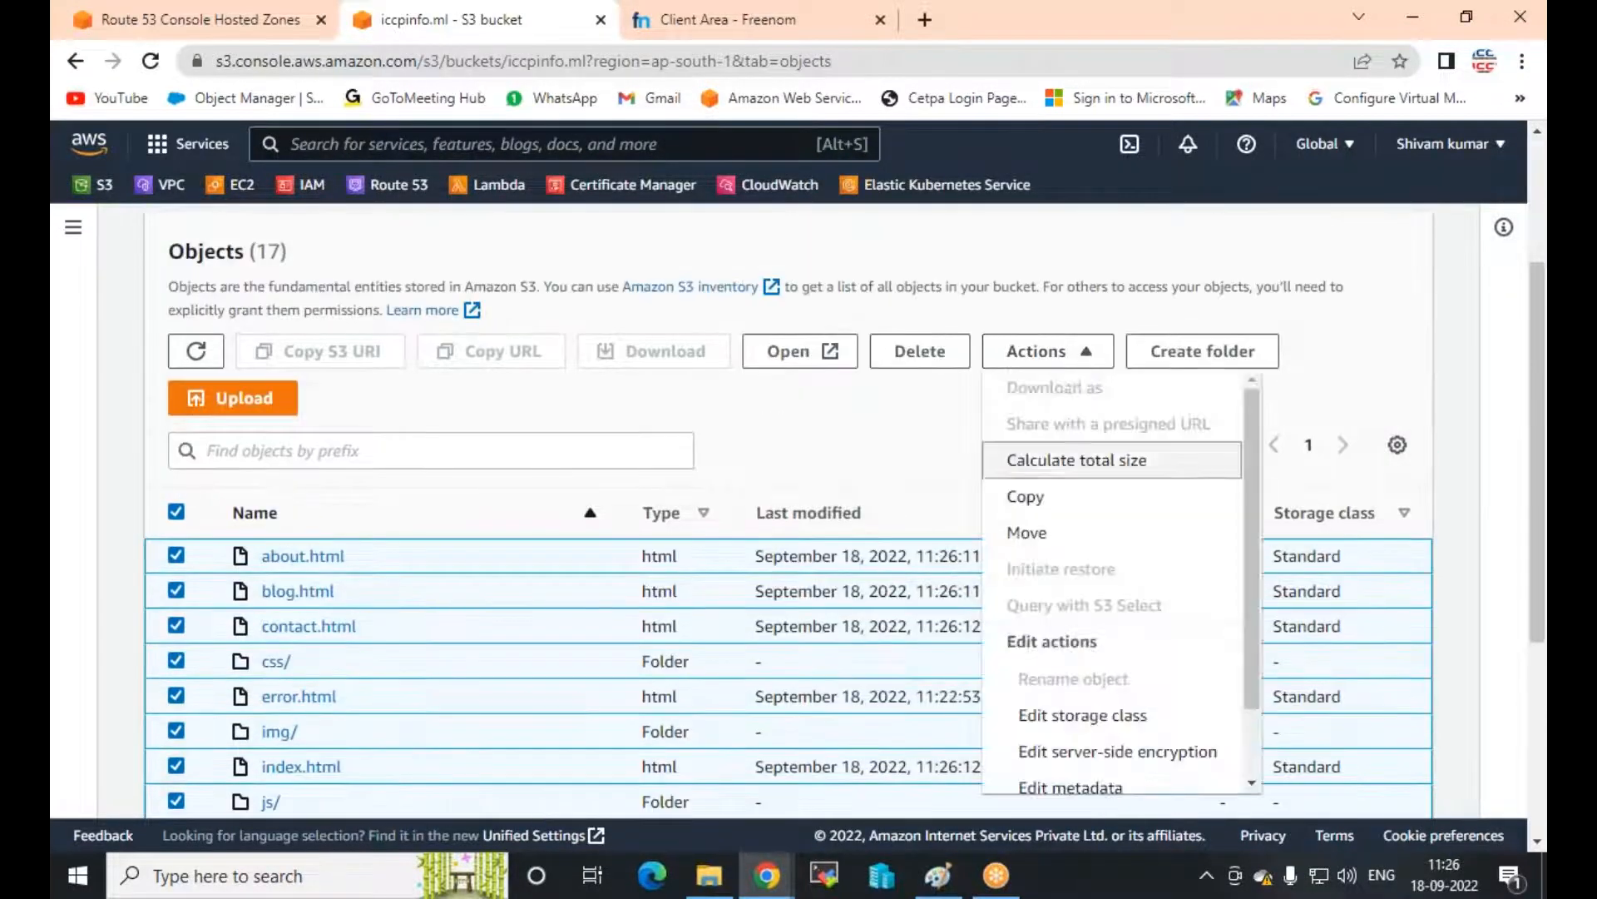
{"action": "scroll", "coordinate": [1090, 748], "scroll_direction": "down", "scroll_amount": 1}
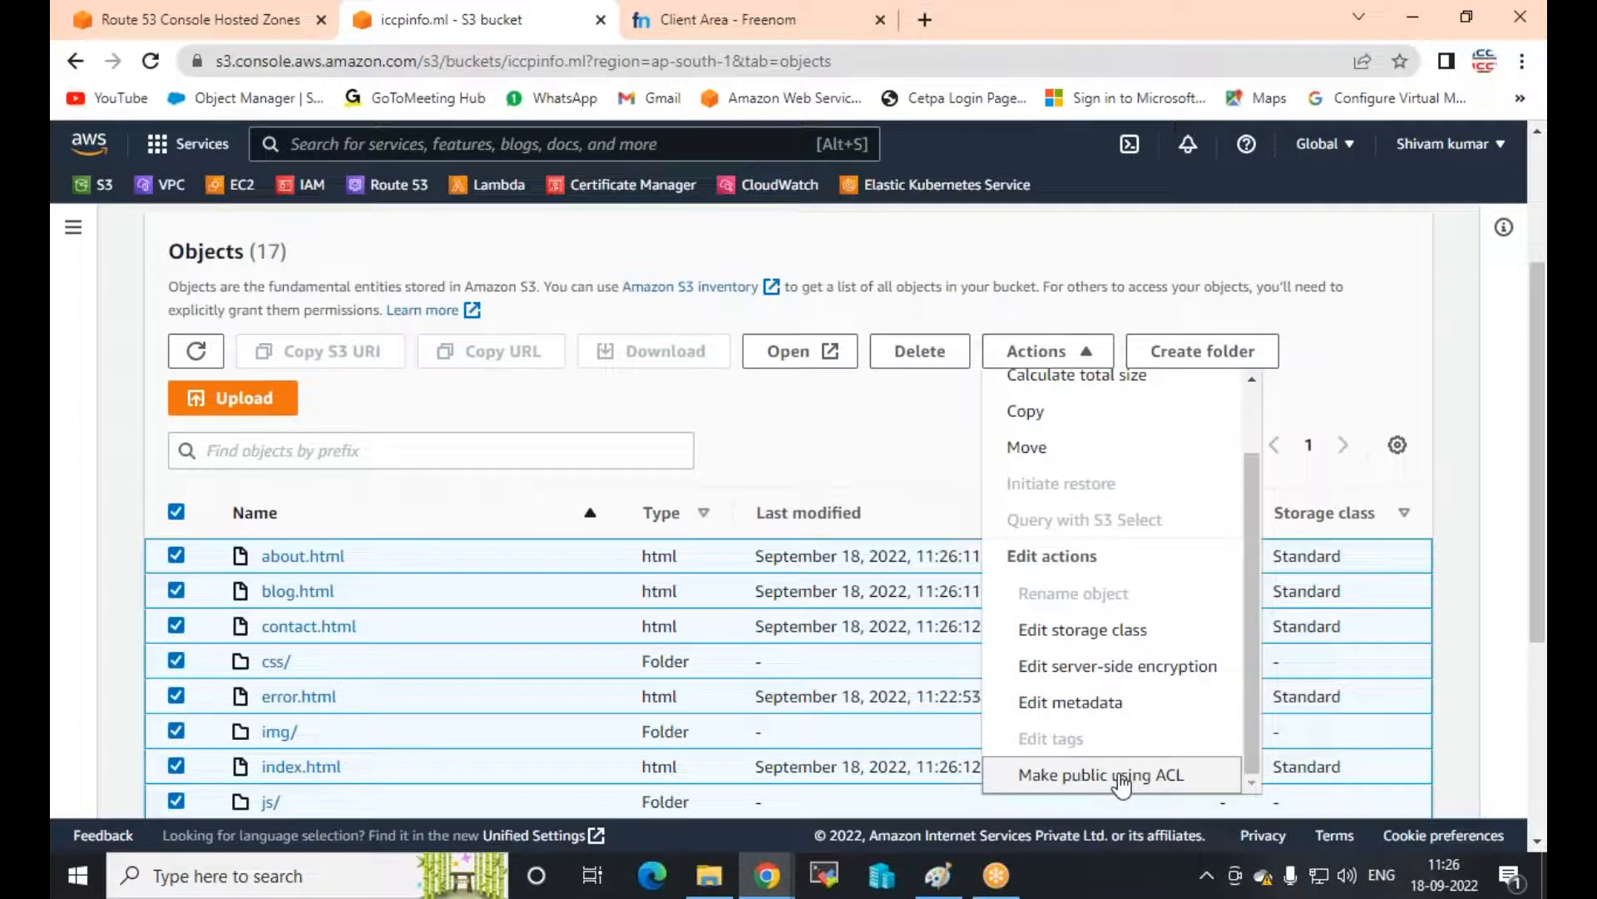
{"action": "left_click", "coordinate": [1069, 778]}
{"action": "scroll", "coordinate": [949, 686], "scroll_direction": "down", "scroll_amount": 10}
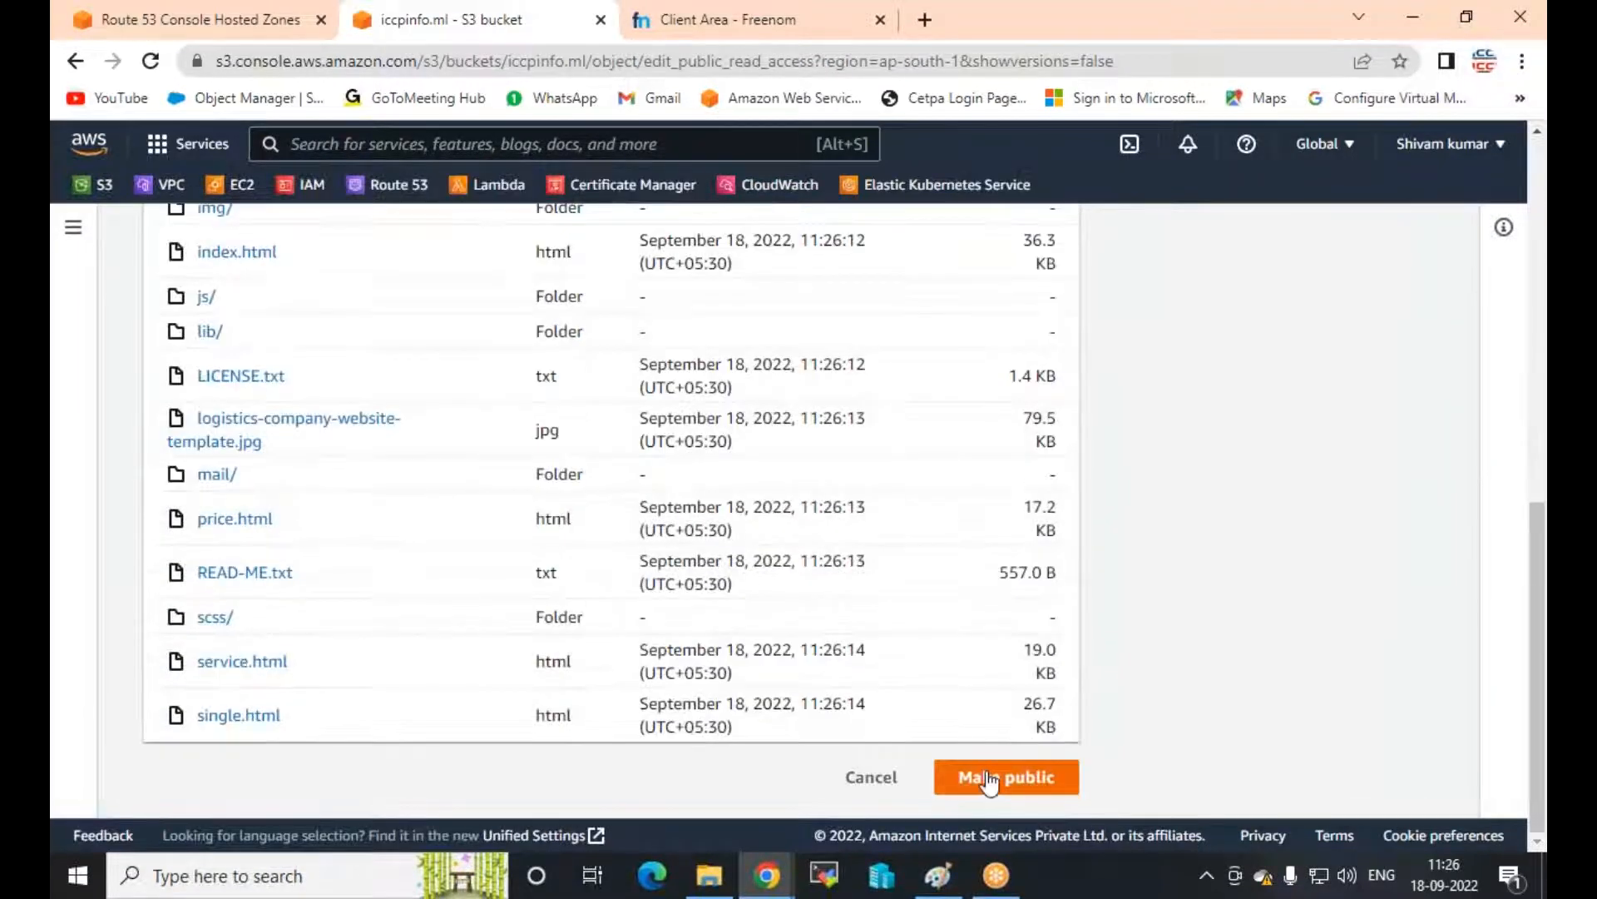
{"action": "left_click", "coordinate": [1045, 775]}
Reload the website endpoint in the Incognito window and maximize the window to view the site
{"action": "mouse_move", "coordinate": [767, 875]}
{"action": "left_click", "coordinate": [886, 765]}
{"action": "left_click", "coordinate": [172, 77]}
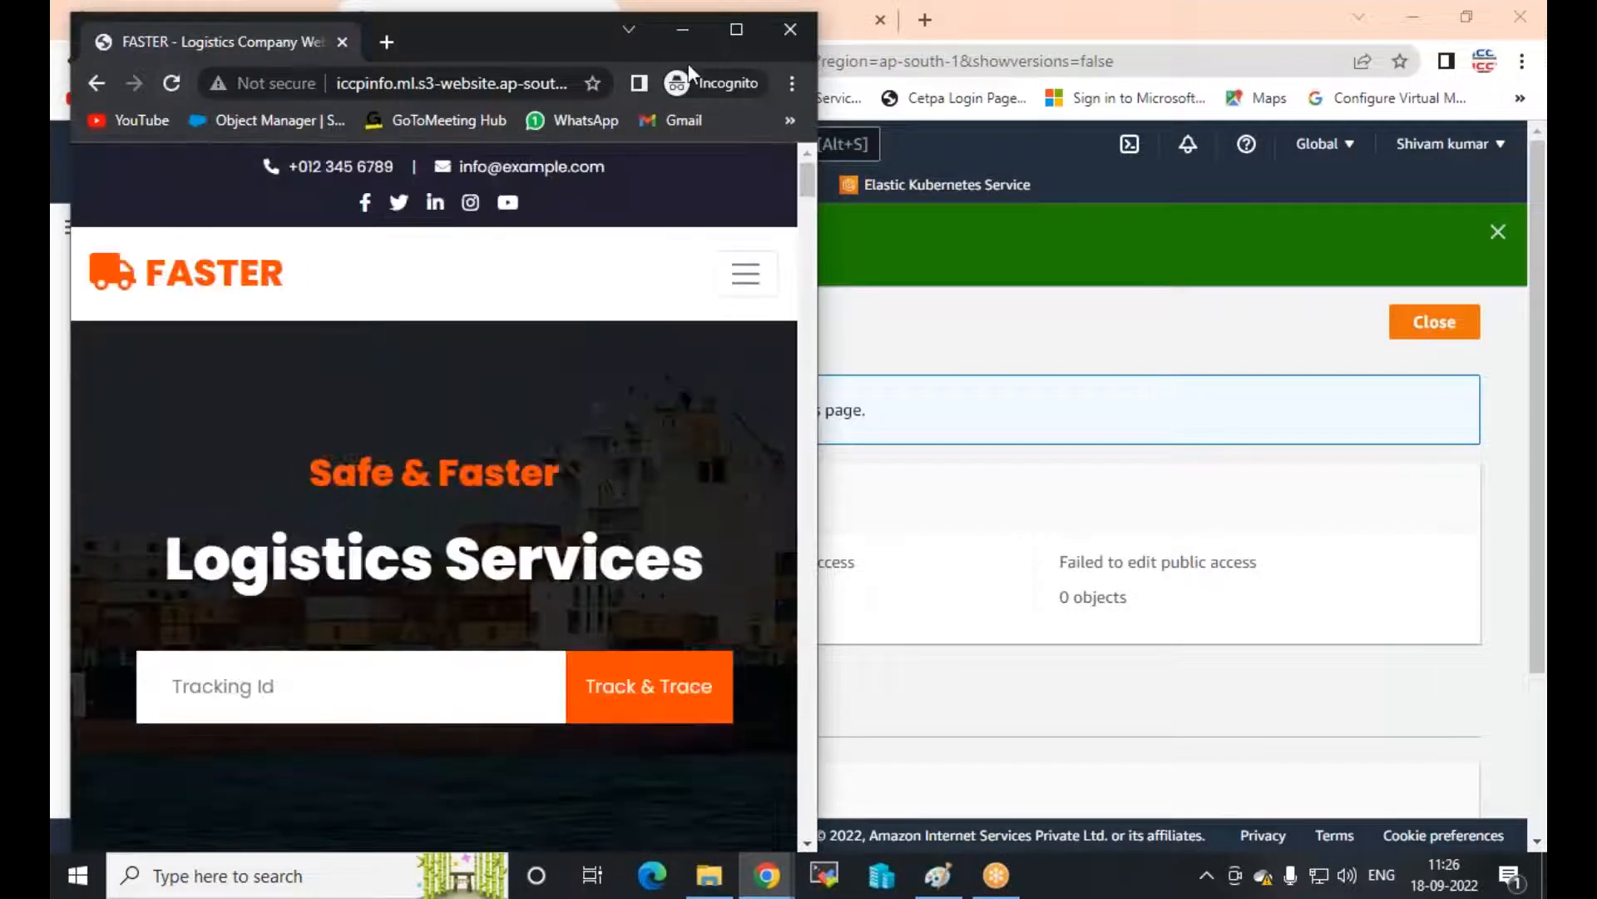
{"action": "left_click", "coordinate": [729, 33]}
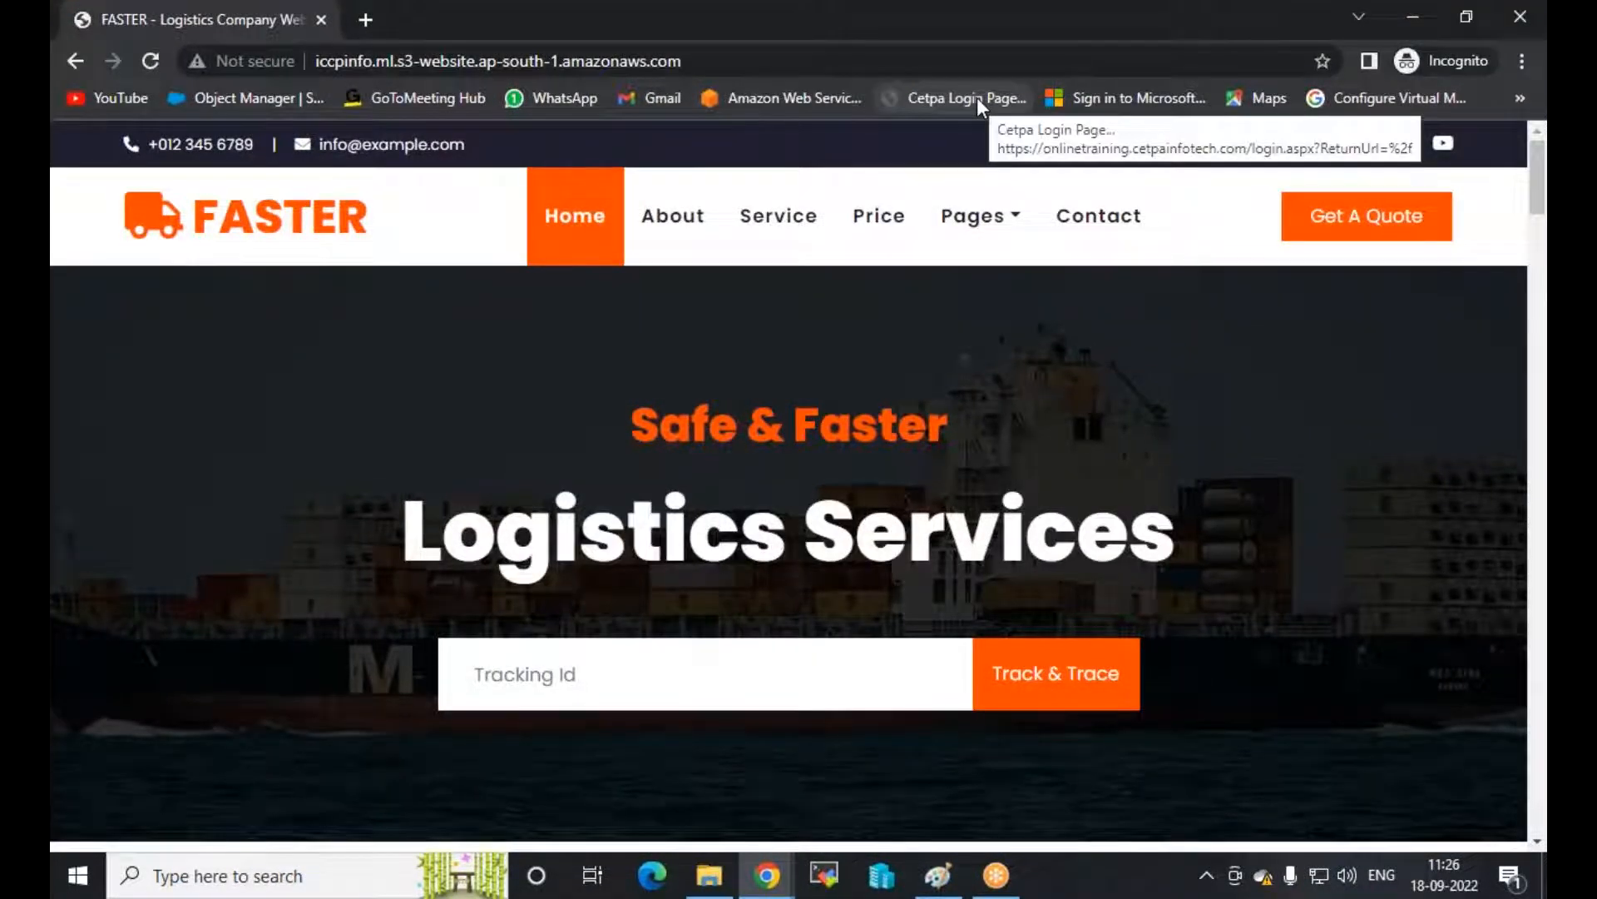
Return to the Route 53 hosted zone iccpinfo.ml, start a new A record for the root domain and turn on Alias
{"action": "left_click_drag", "start_coordinate": [692, 59], "coordinate": [319, 61]}
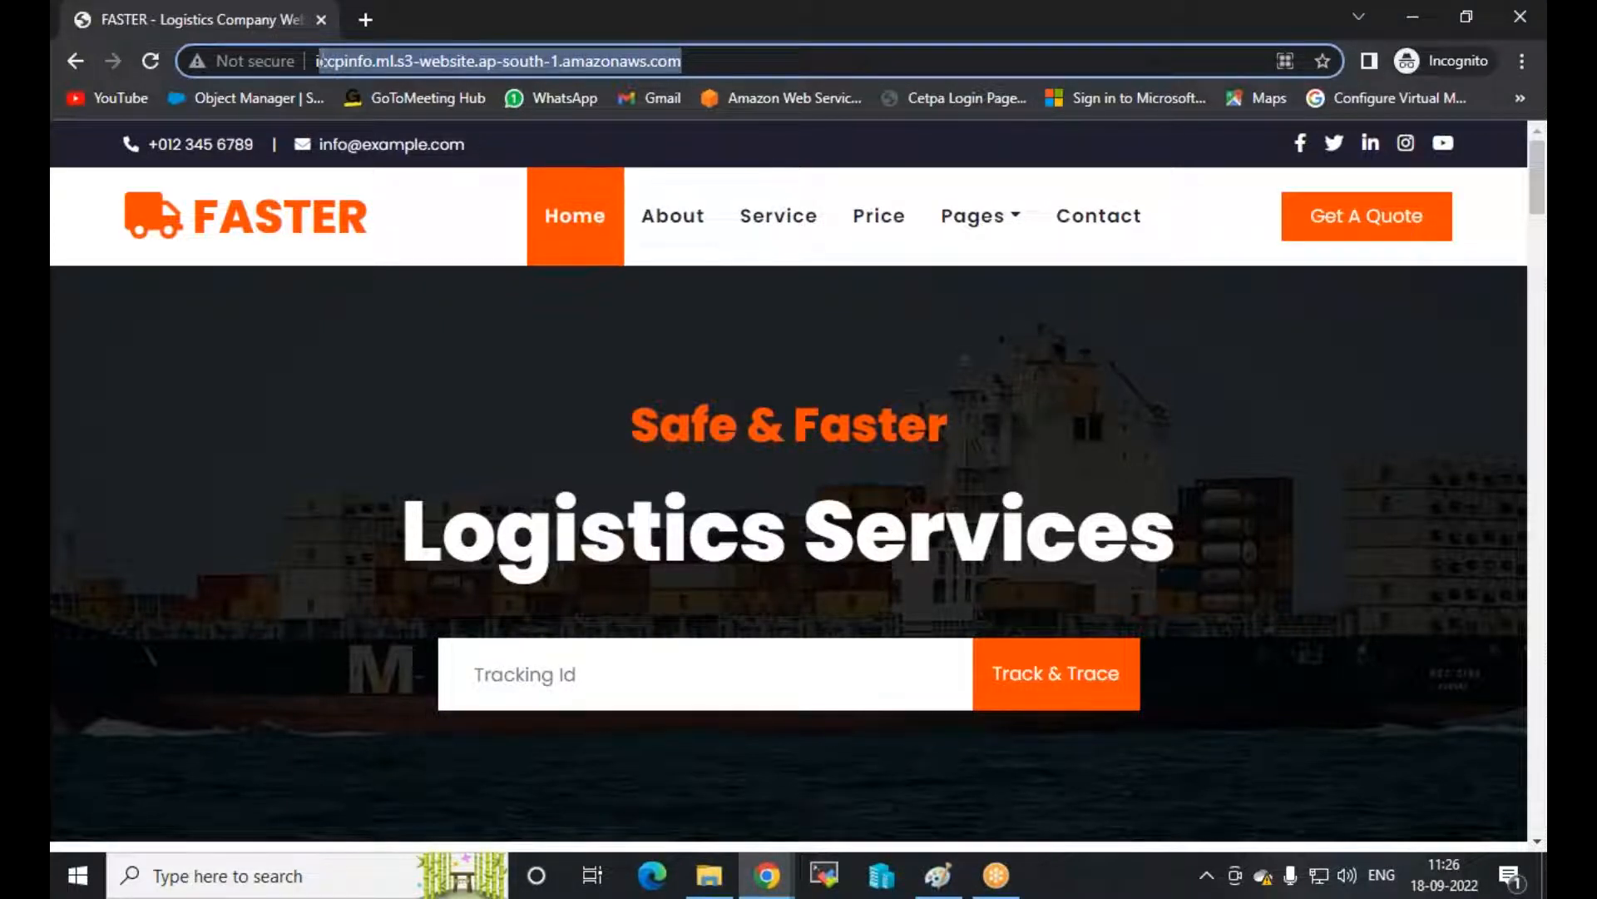
{"action": "left_click", "coordinate": [767, 875]}
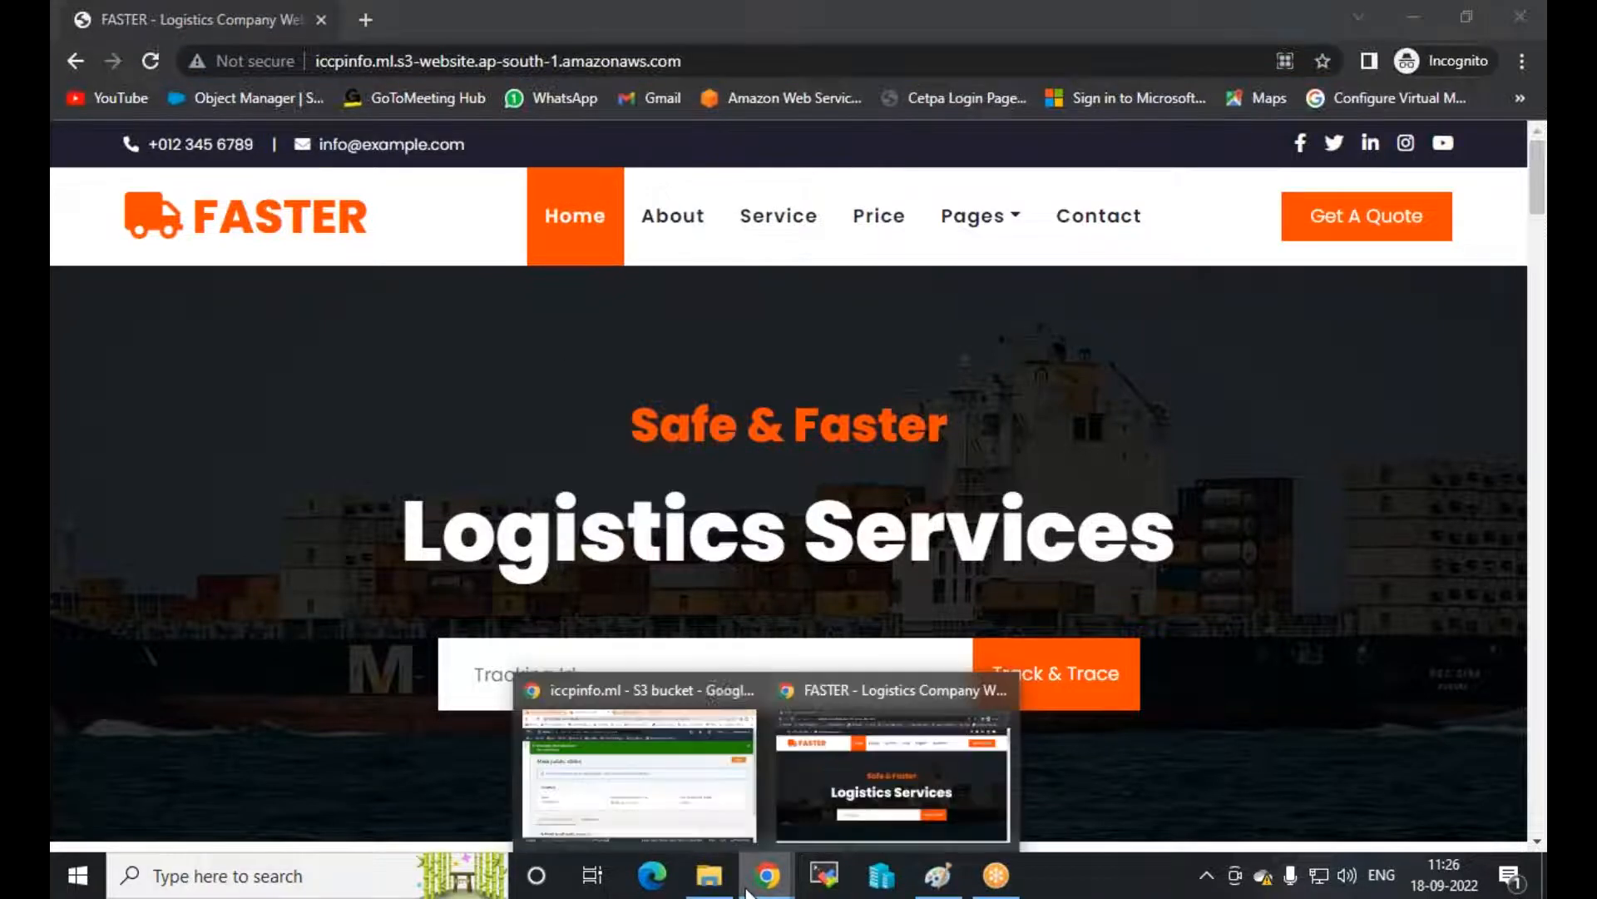
{"action": "left_click", "coordinate": [651, 810]}
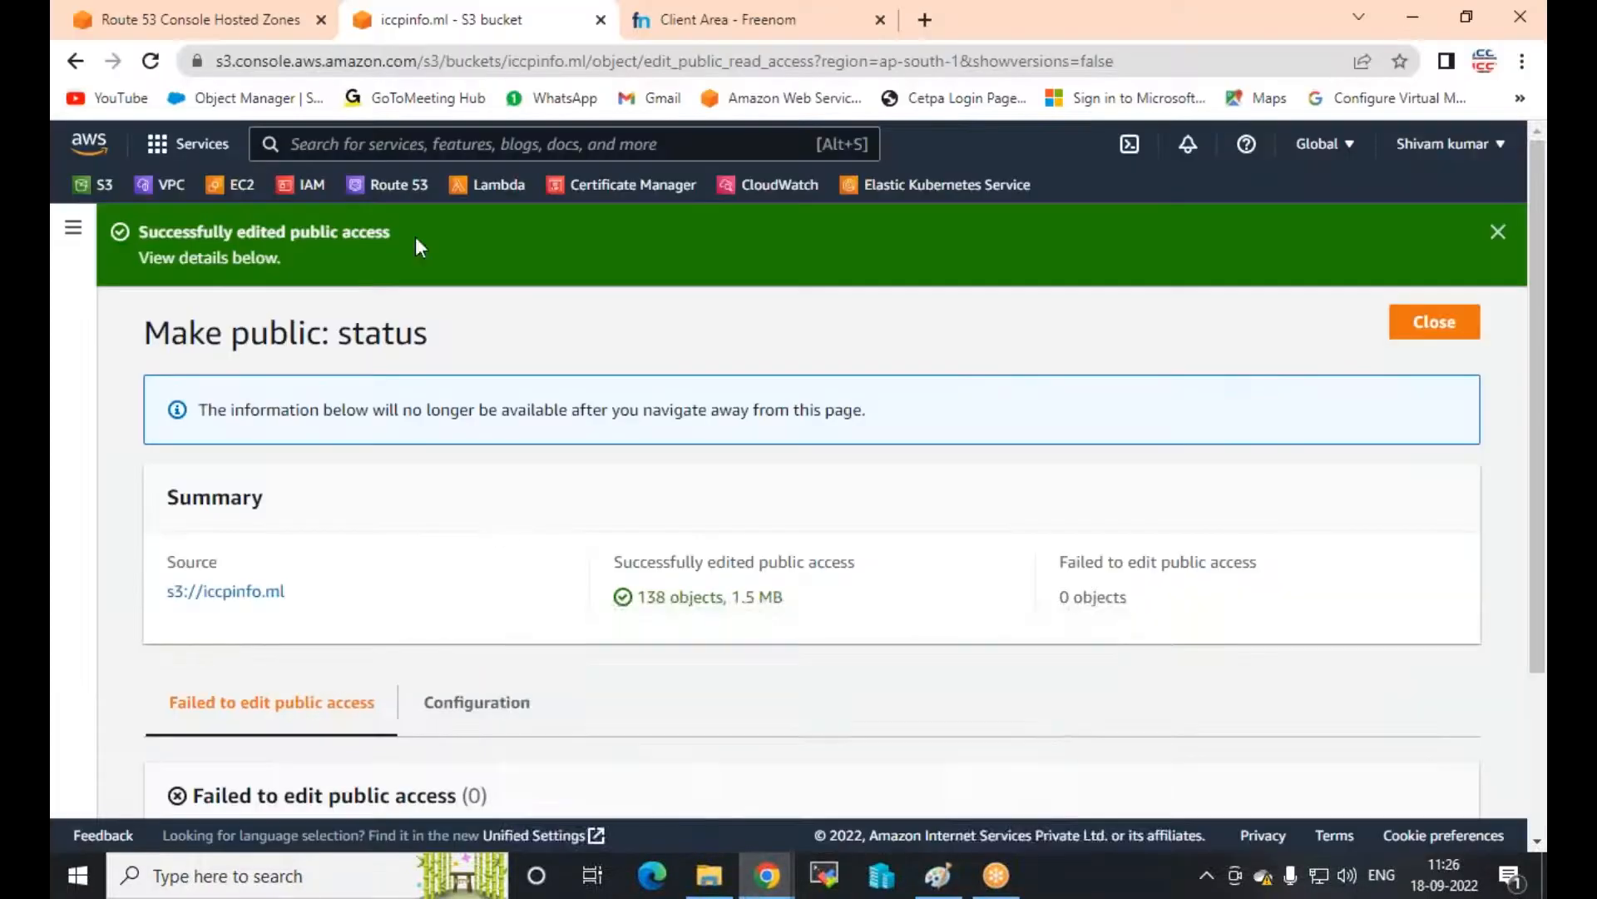
{"action": "left_click", "coordinate": [205, 25]}
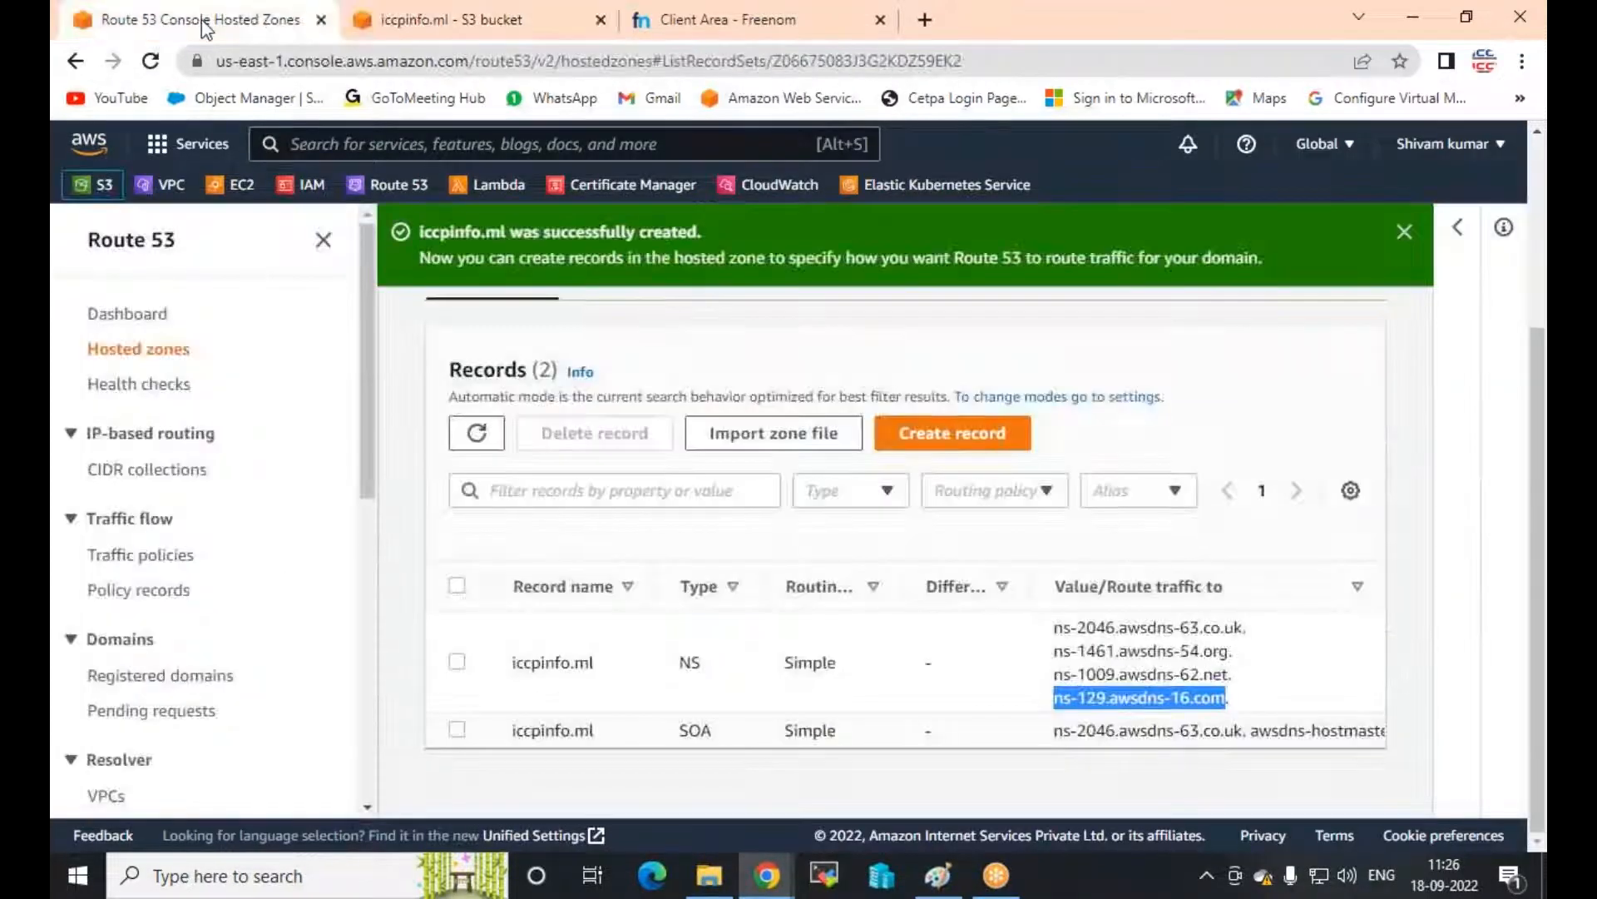
{"action": "left_click", "coordinate": [921, 448]}
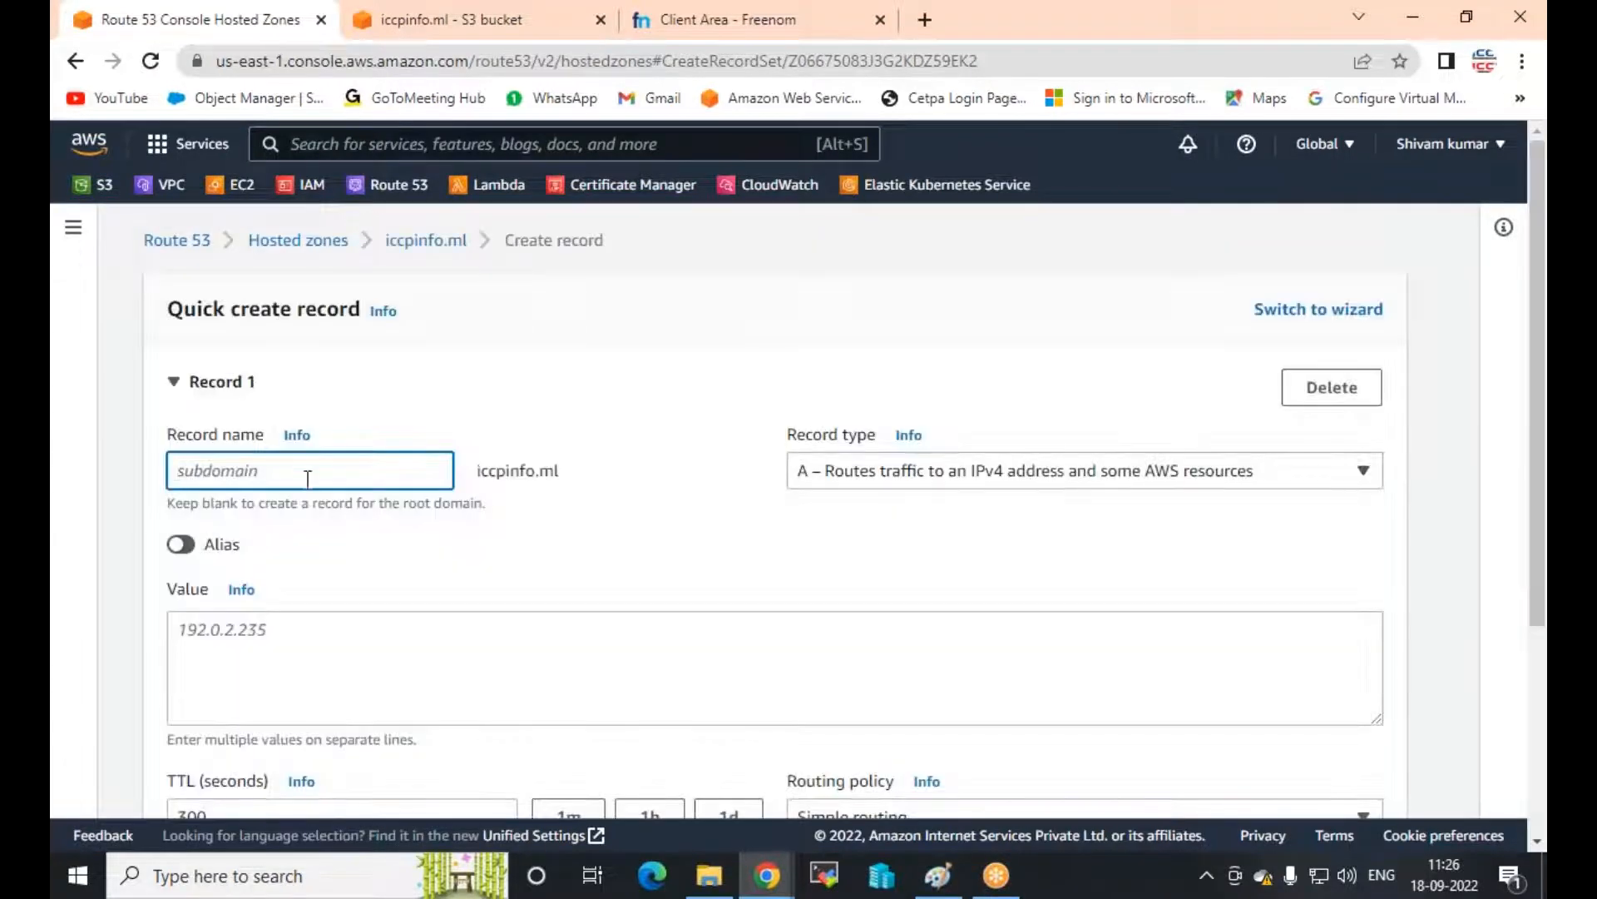
{"action": "scroll", "coordinate": [307, 480], "scroll_direction": "down", "scroll_amount": 3}
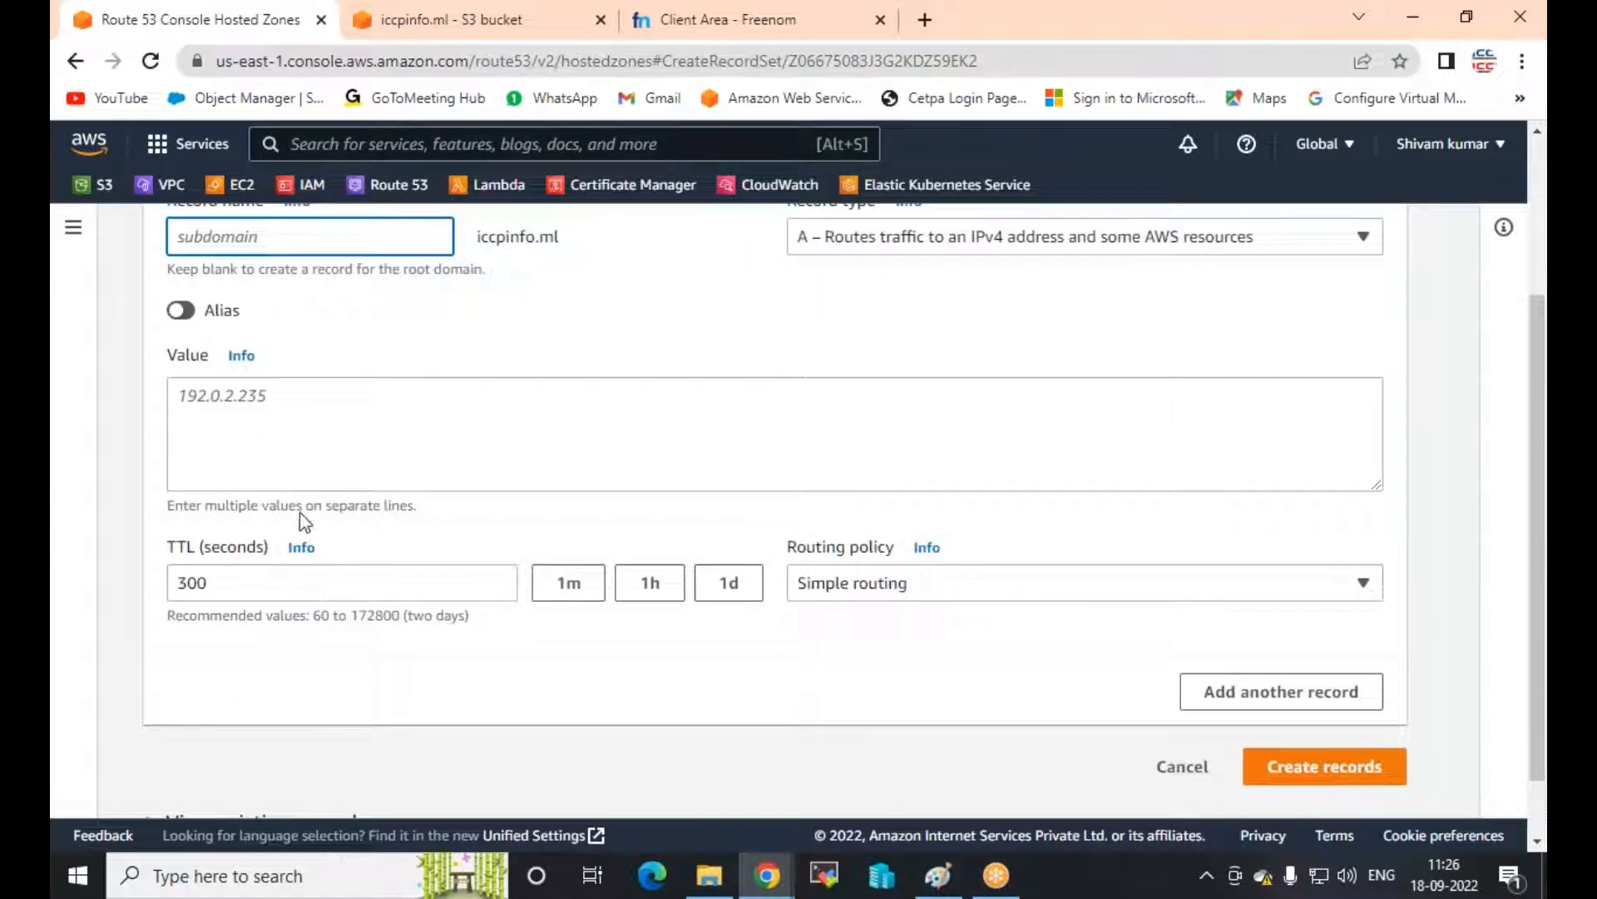
{"action": "left_click", "coordinate": [186, 309]}
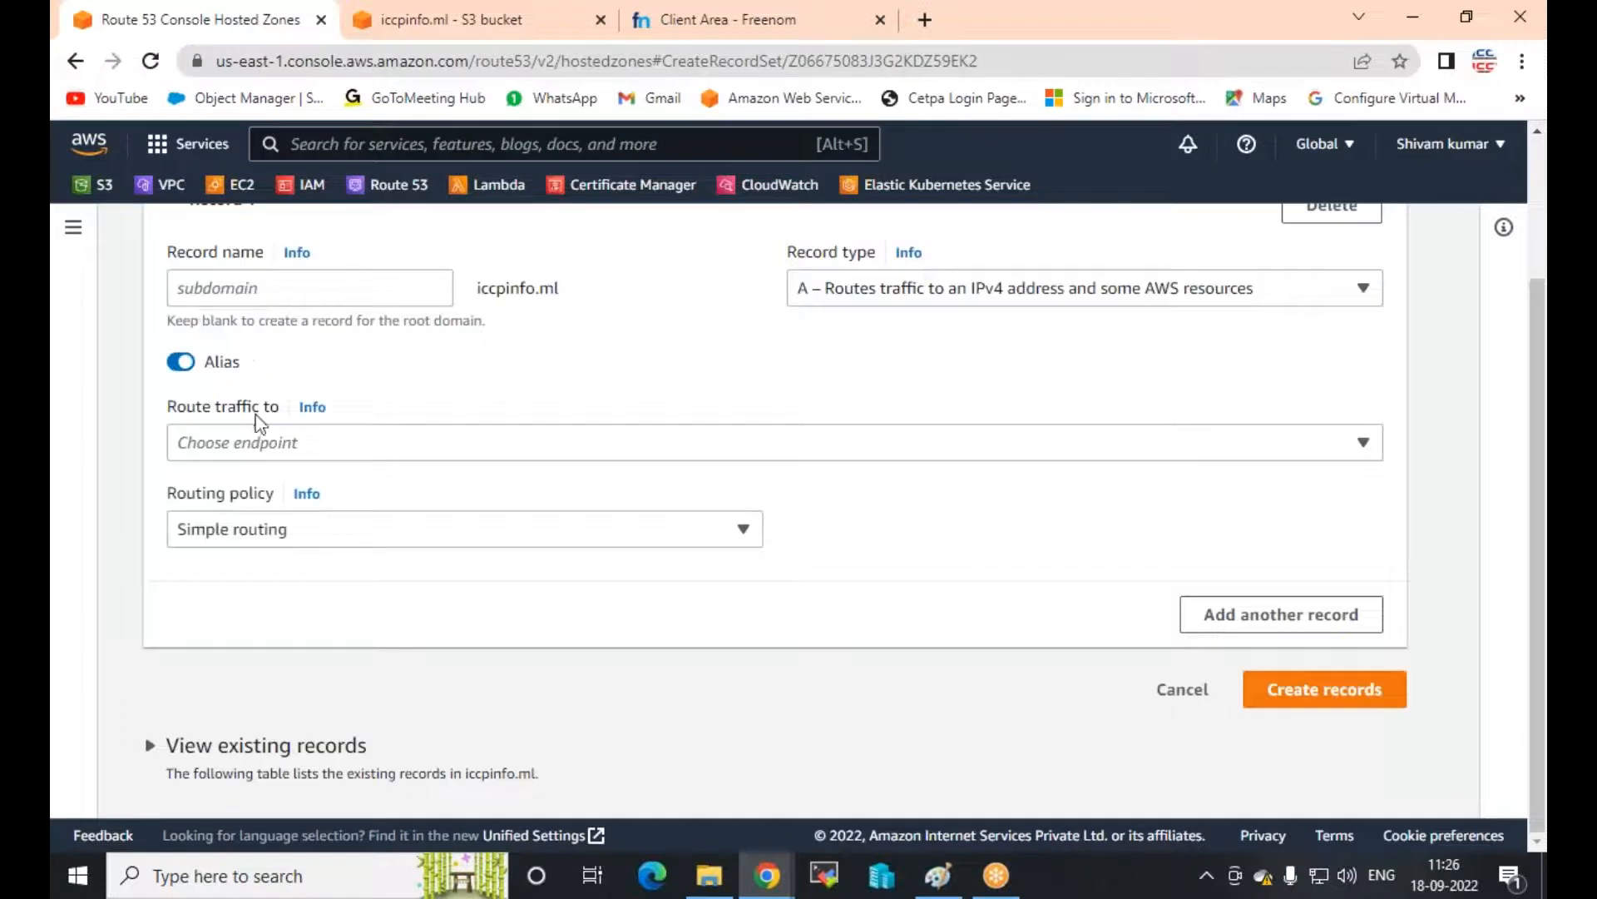
Route the alias to the S3 website endpoint s3-website.ap-south-1.amazonaws.com in Asia Pacific (Mumbai), create the record and reload the hosted zone
{"action": "left_click", "coordinate": [265, 441]}
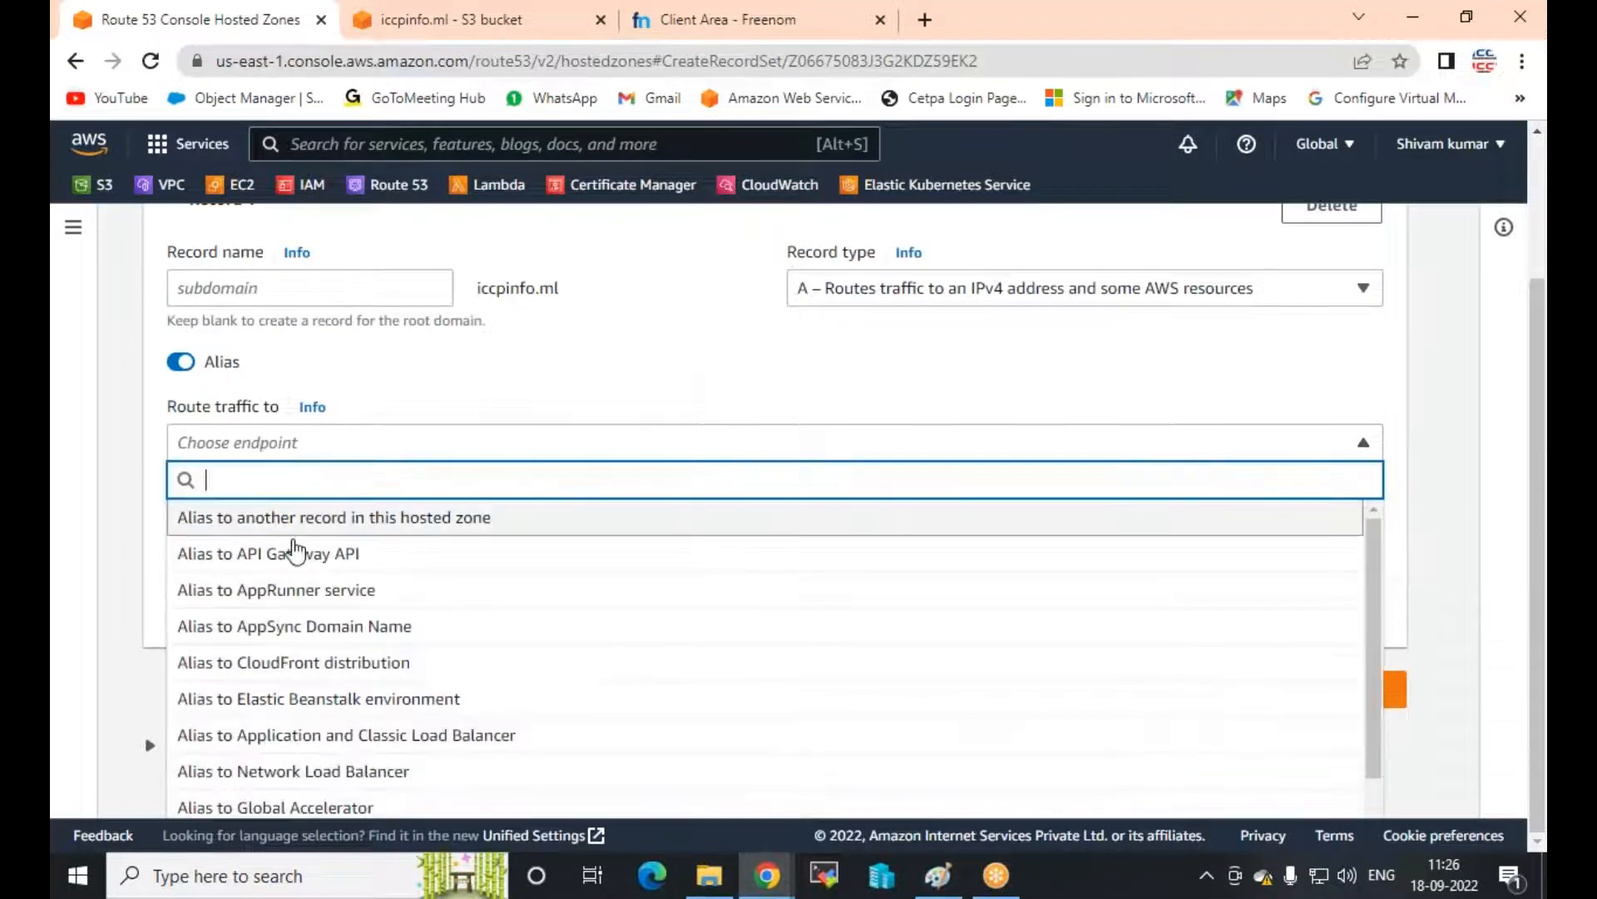
{"action": "scroll", "coordinate": [330, 672], "scroll_direction": "down", "scroll_amount": 1}
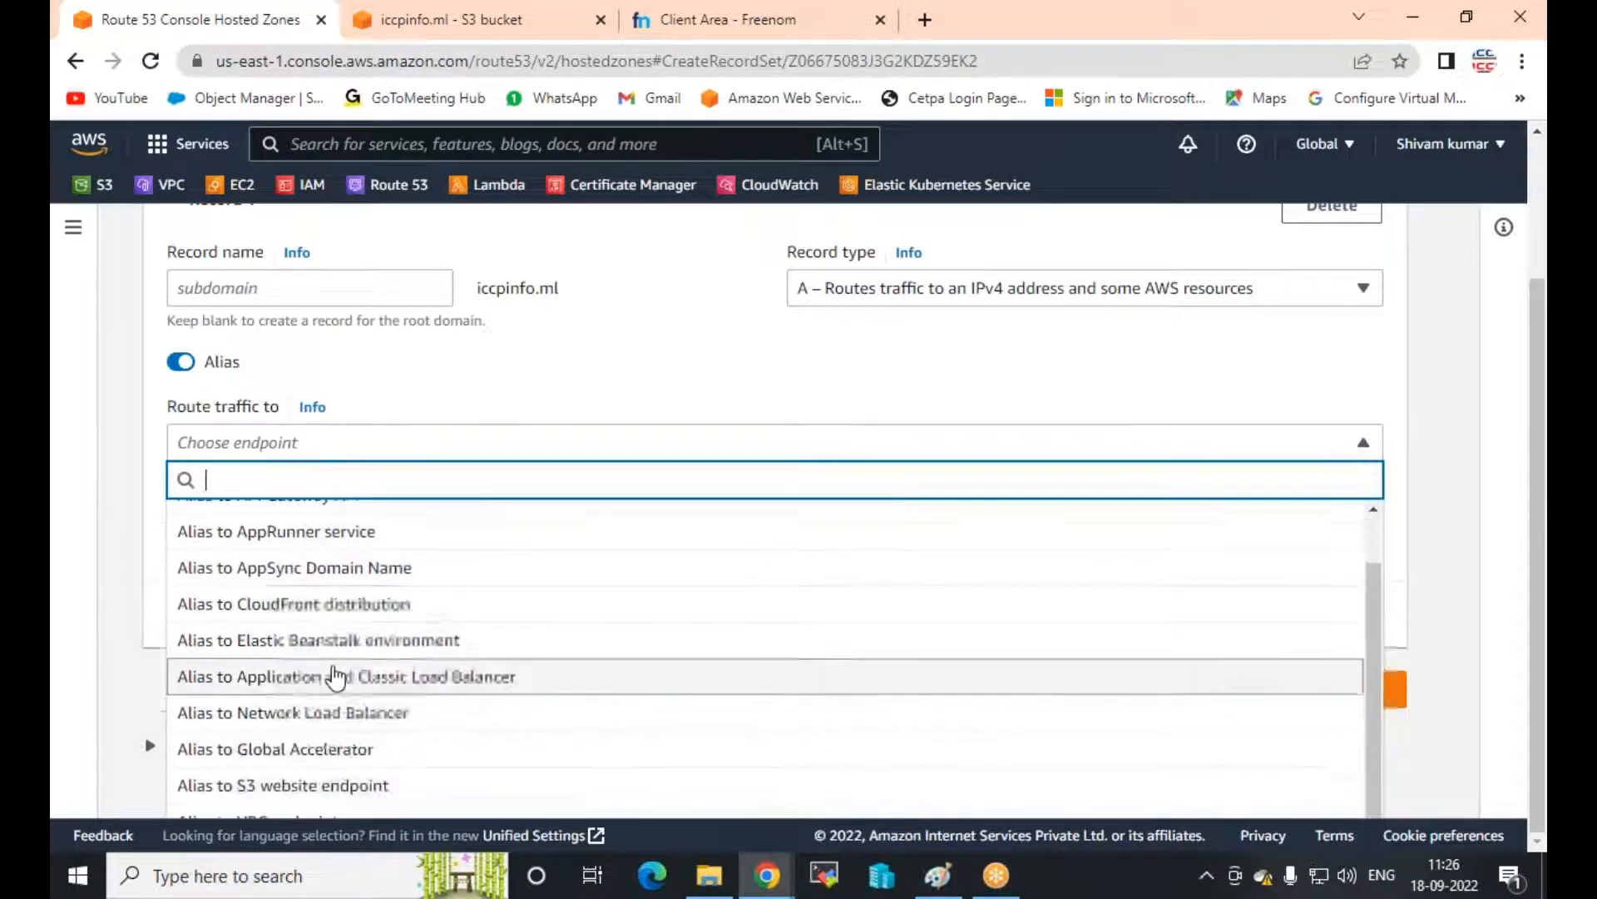
{"action": "left_click", "coordinate": [342, 786]}
{"action": "left_click", "coordinate": [454, 499]}
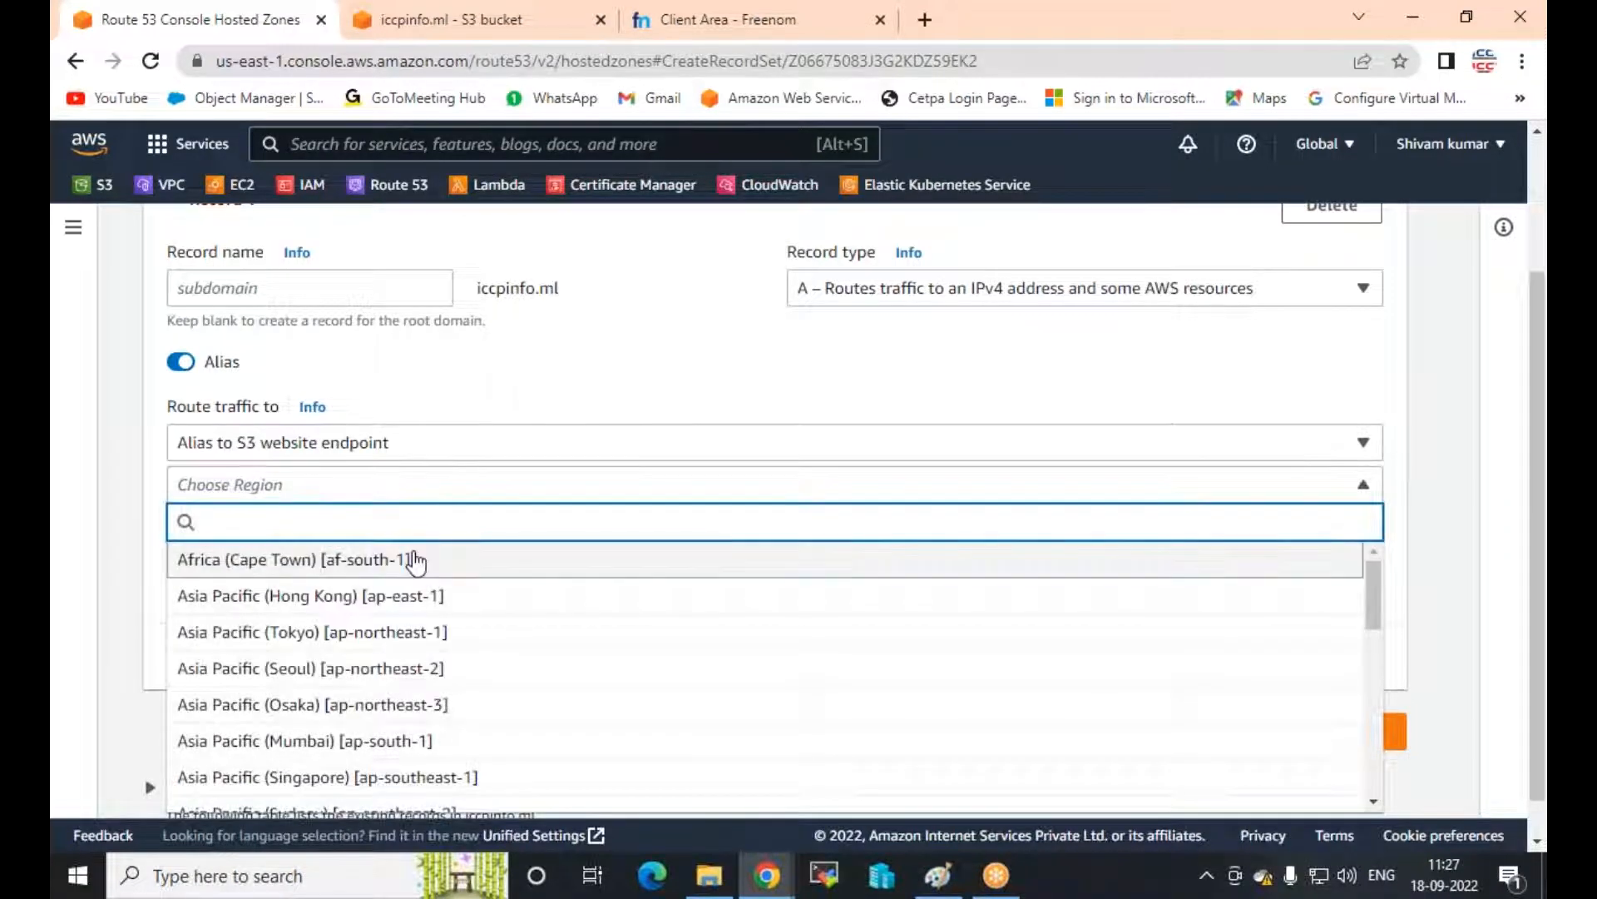
{"action": "left_click", "coordinate": [337, 743]}
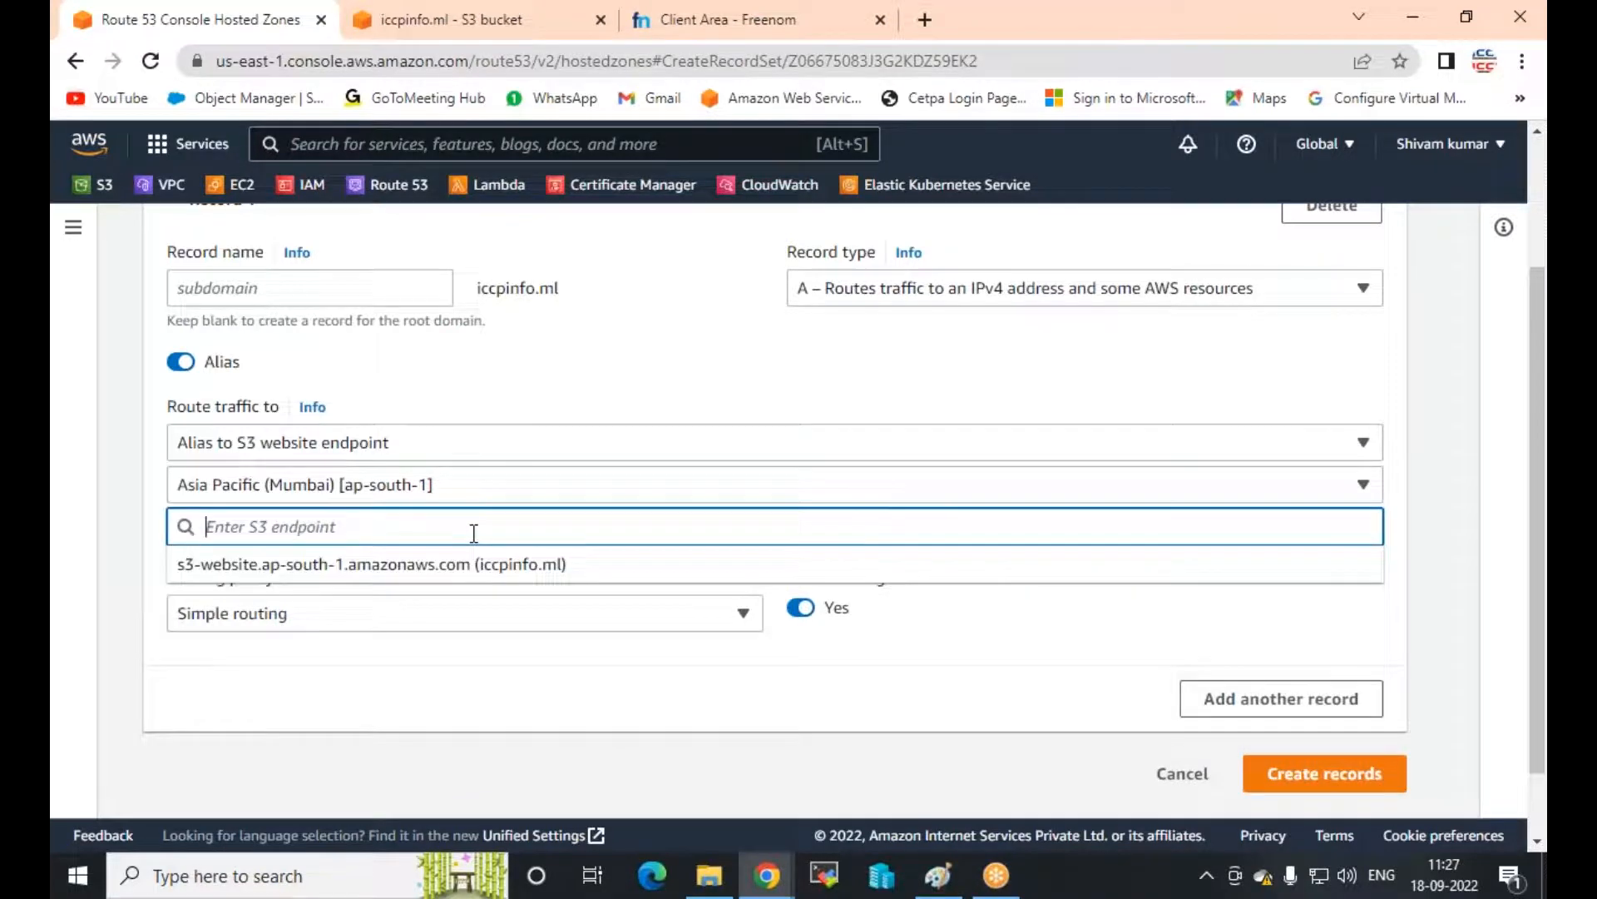
{"action": "left_click", "coordinate": [510, 570]}
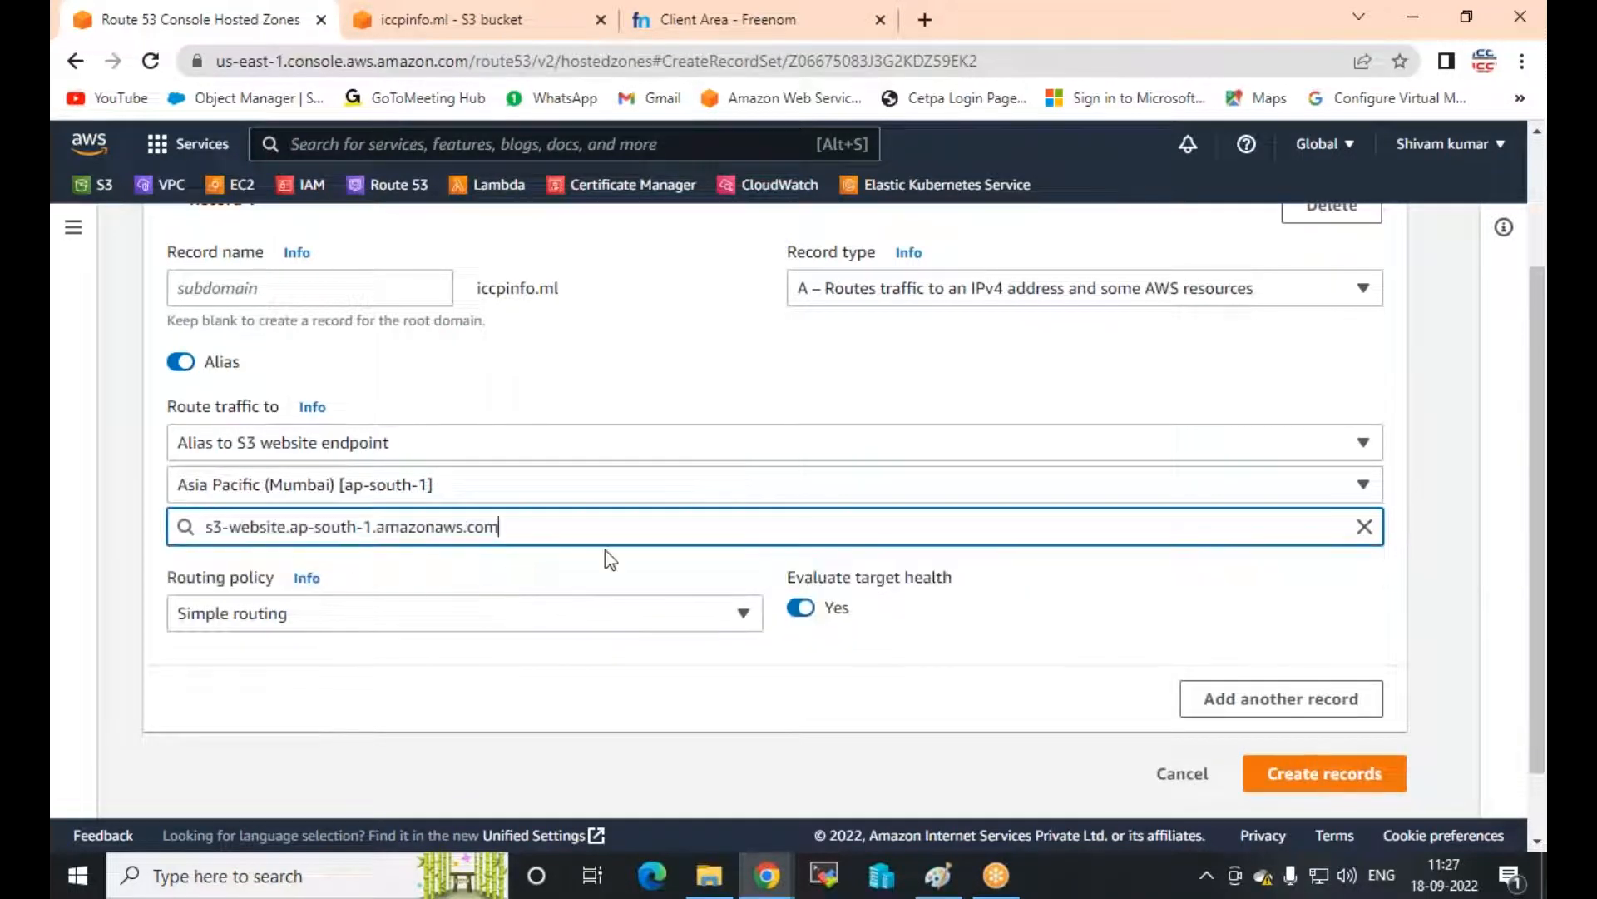
{"action": "left_click", "coordinate": [1273, 787]}
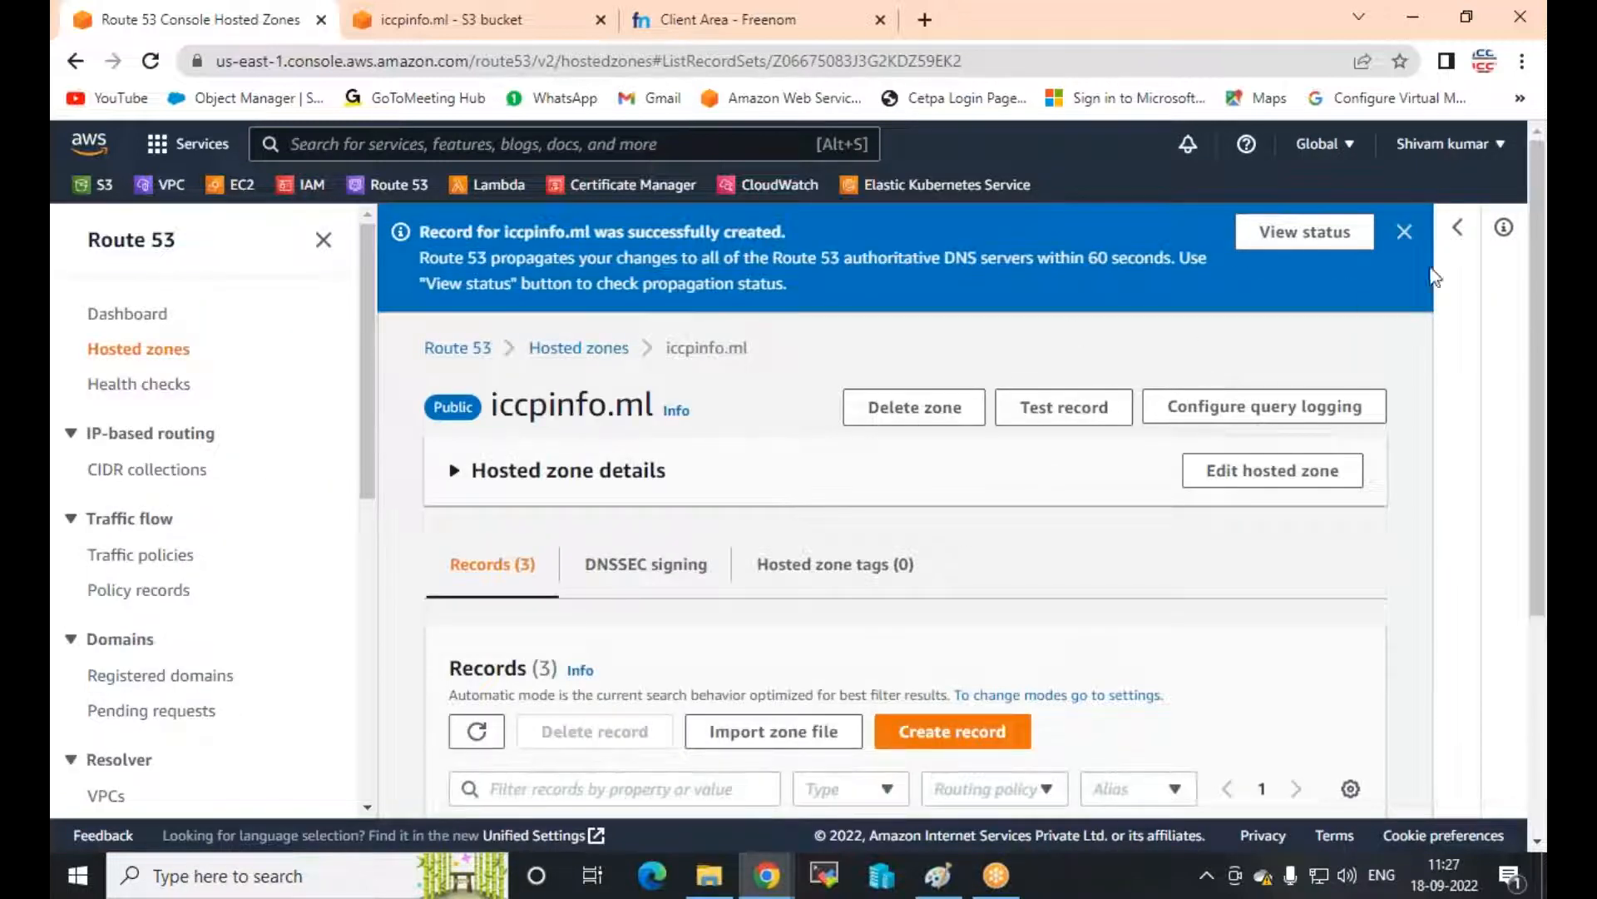
{"action": "left_click", "coordinate": [150, 62]}
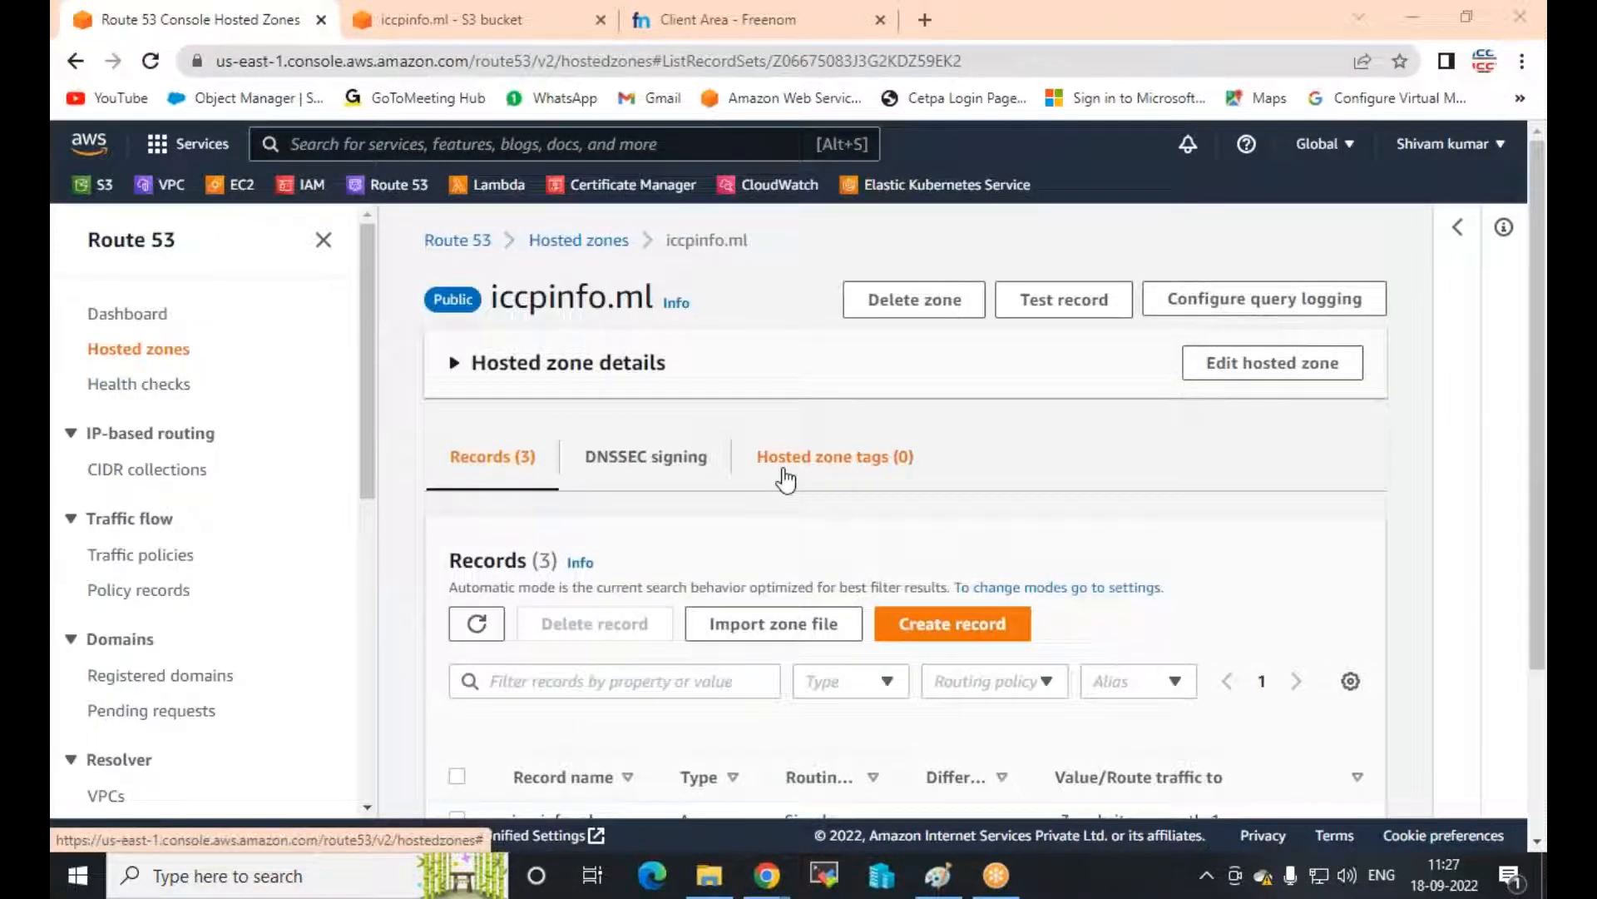
Open iccpinfo.ml in a new Incognito window to test the domain, and minimize the window after viewing the site
{"action": "left_click", "coordinate": [1522, 60]}
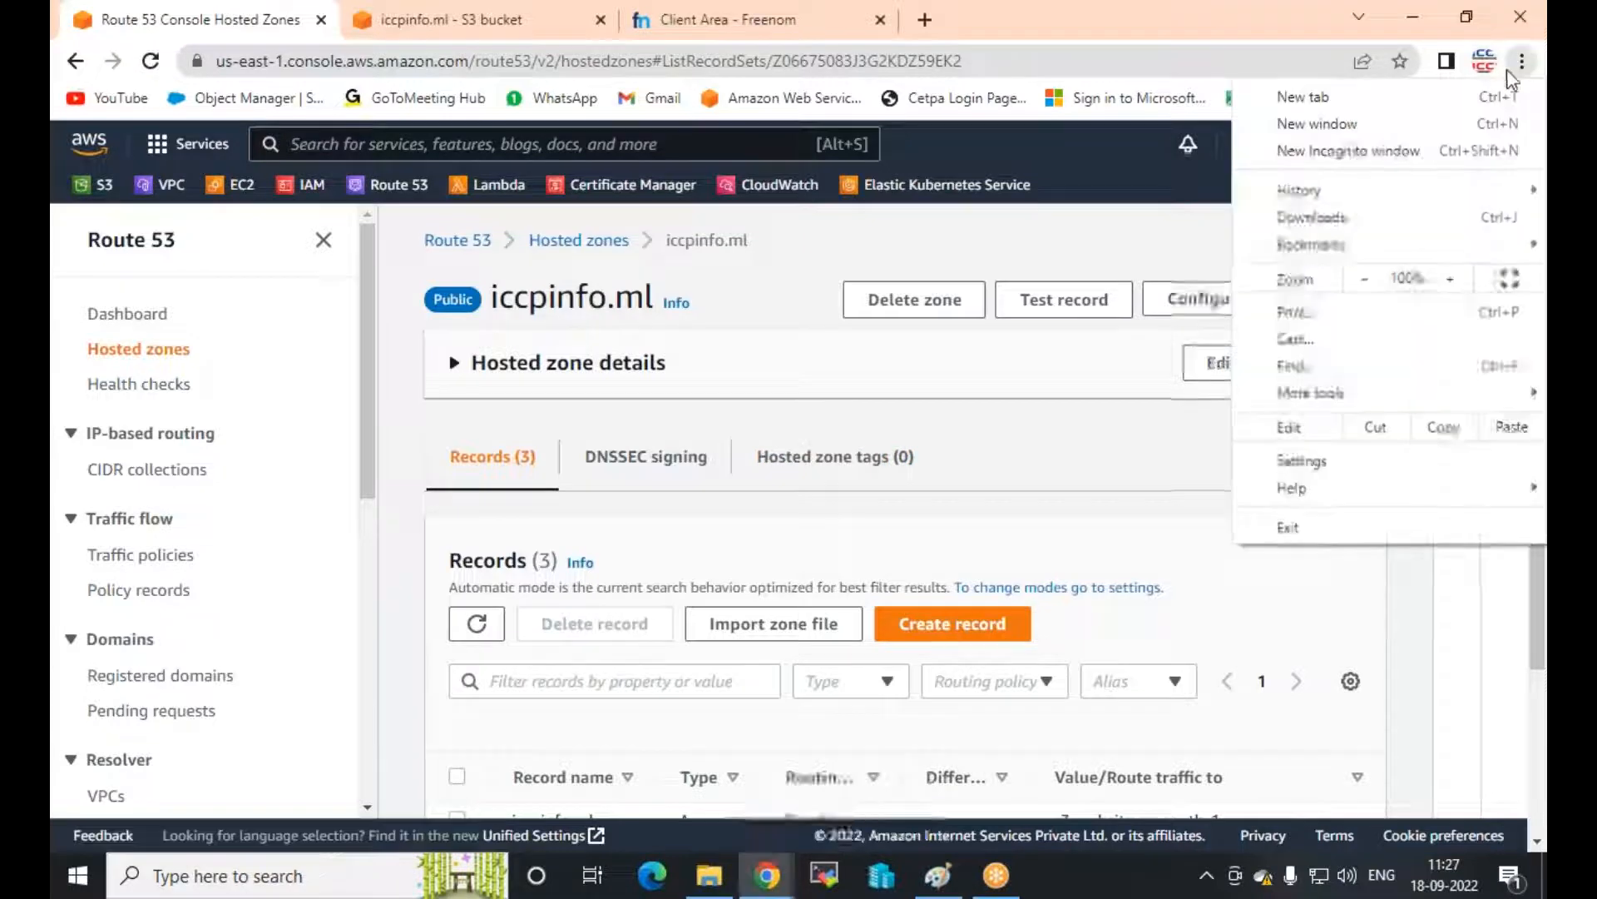
{"action": "left_click", "coordinate": [1316, 151]}
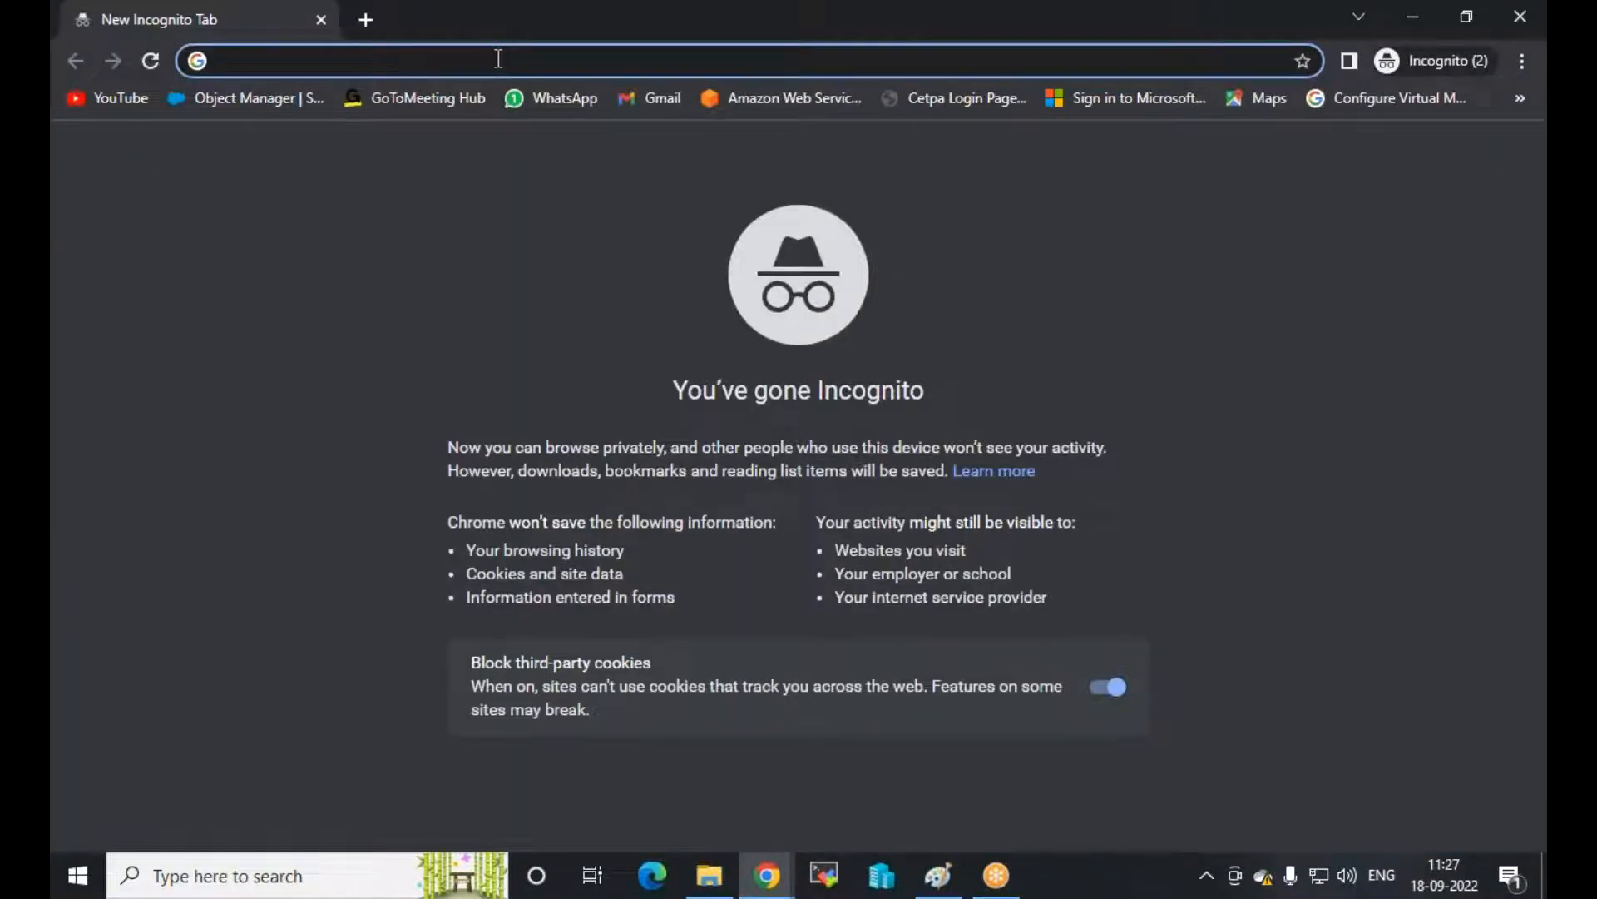
{"action": "type", "text": "iccpi"}
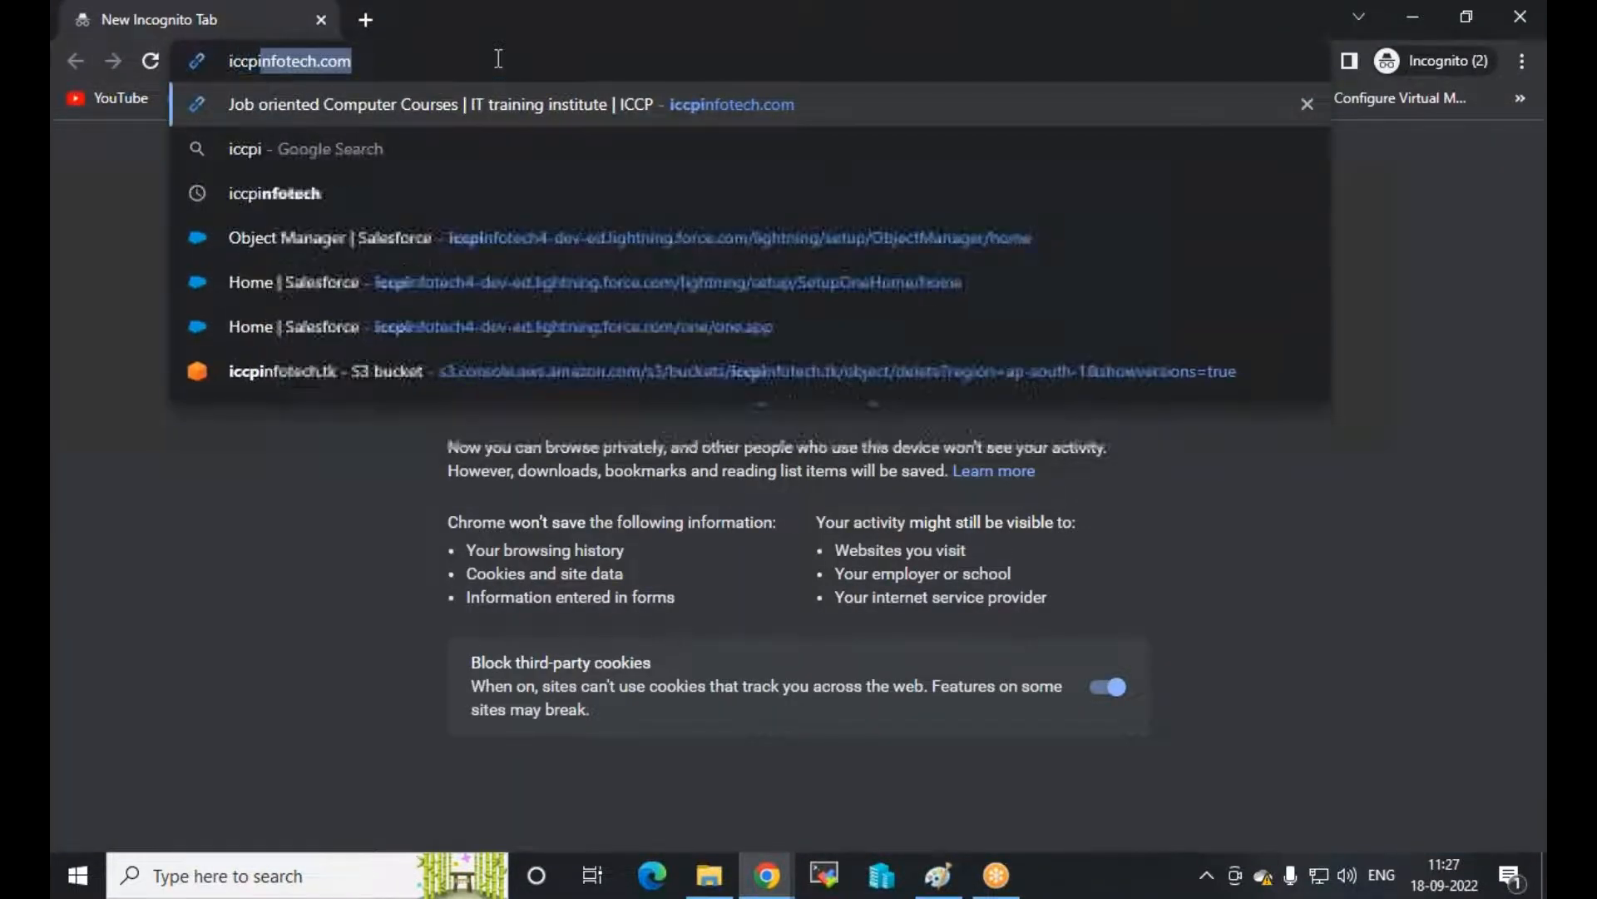
{"action": "type", "text": "n"}
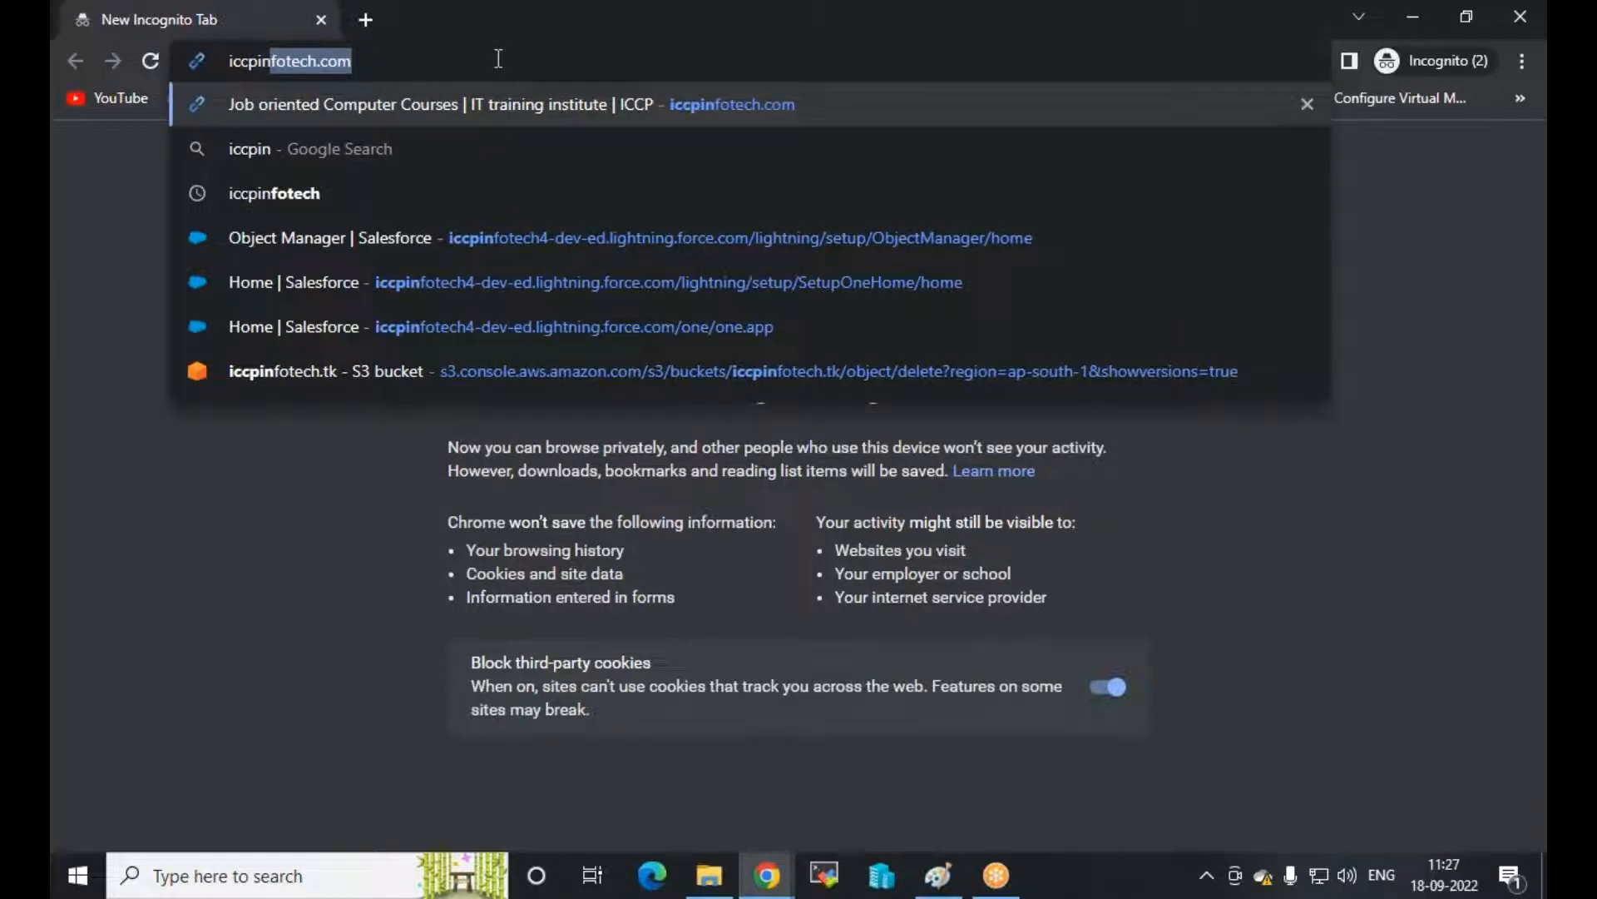
{"action": "type", "text": "fo.ml"}
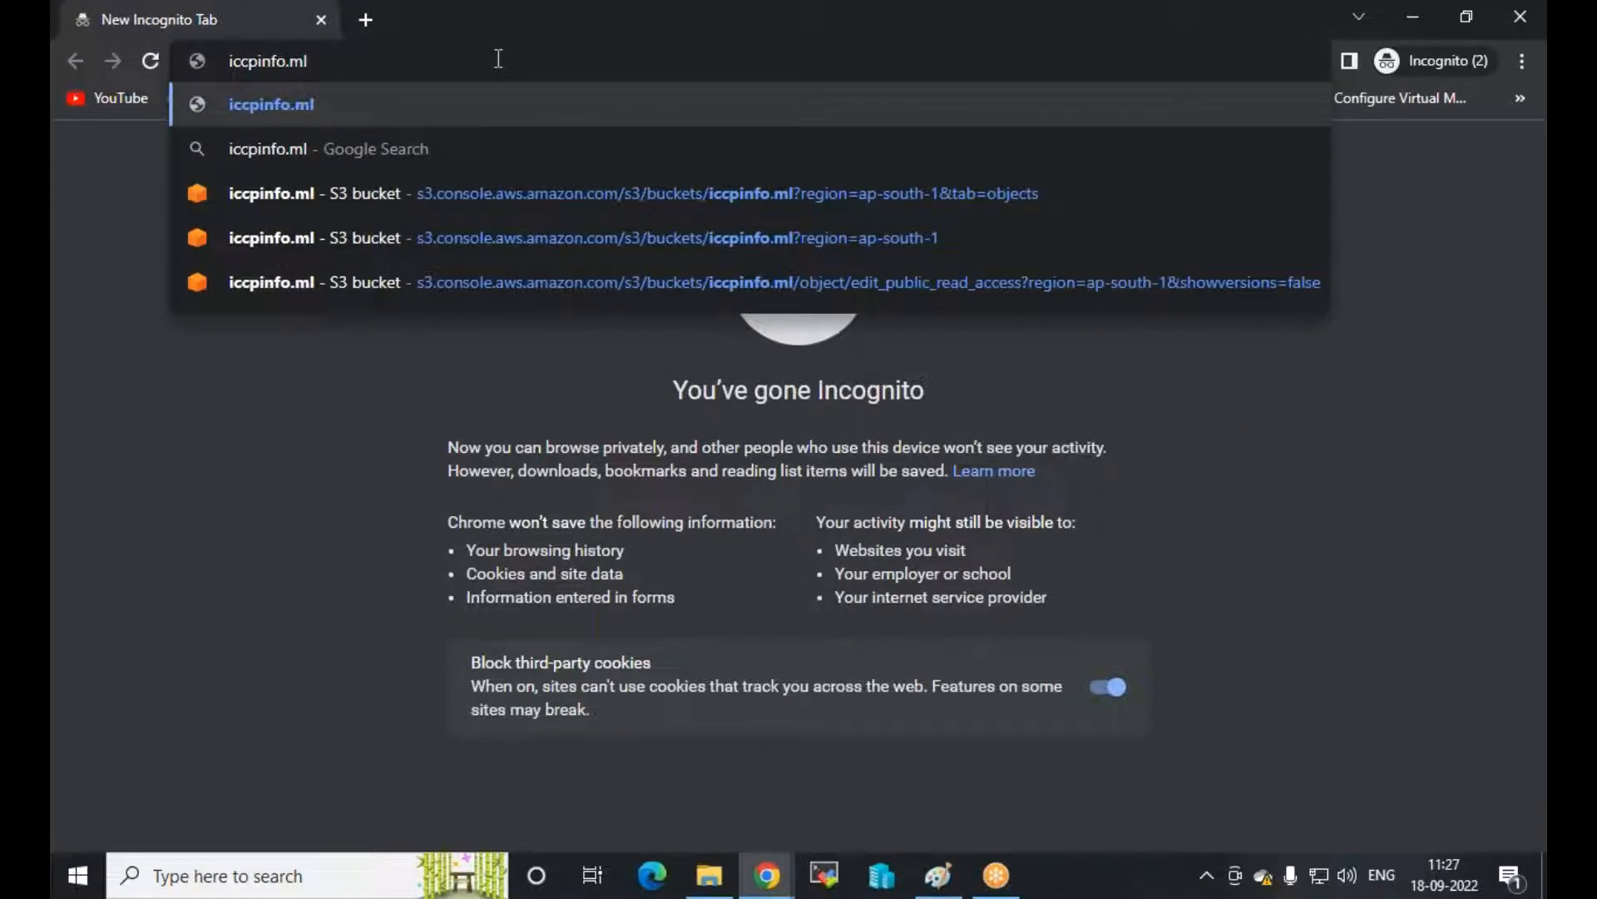
{"action": "key", "text": "Return"}
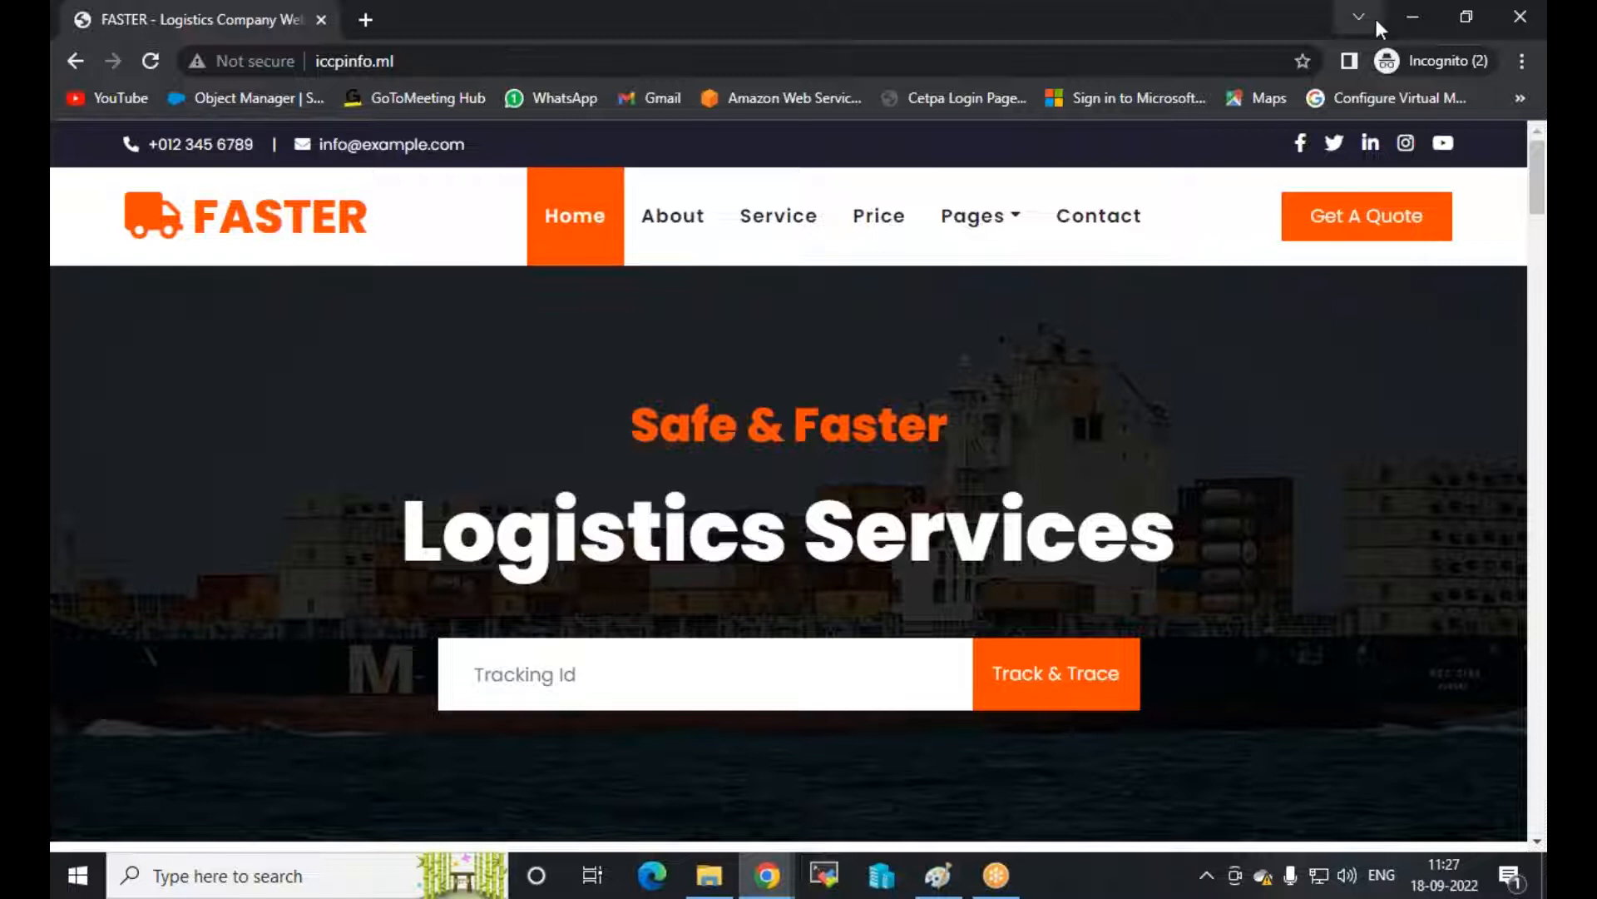
{"action": "left_click", "coordinate": [1415, 19]}
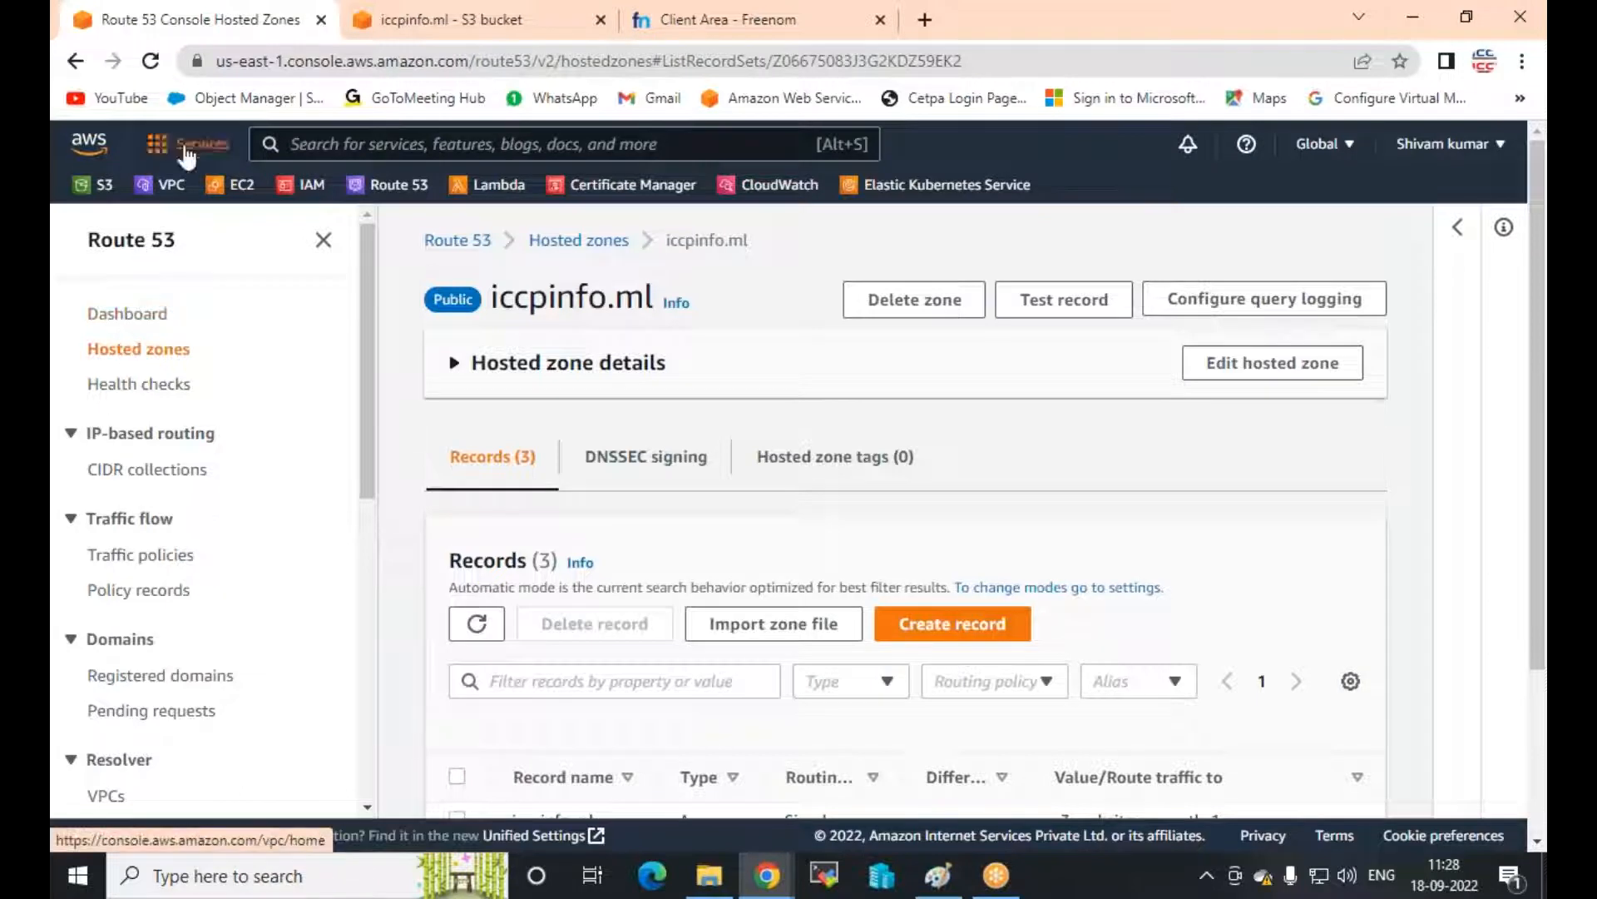
Close the public-access status page in S3 and look through the properties of the iccpinfo.ml bucket
{"action": "left_click", "coordinate": [403, 20]}
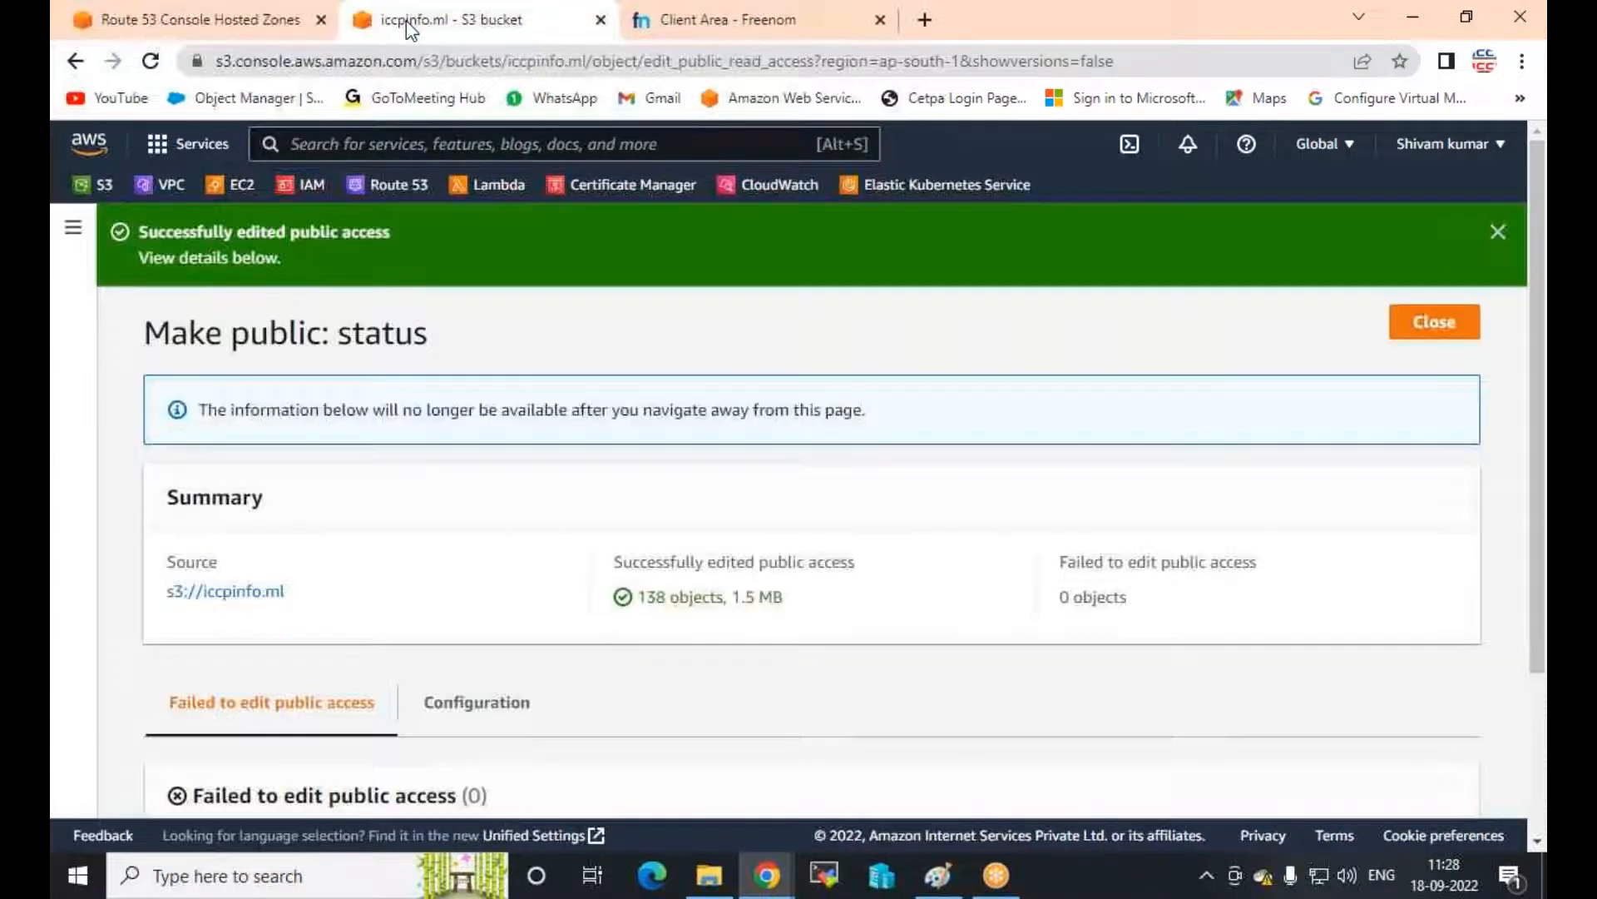
{"action": "left_click", "coordinate": [1406, 316]}
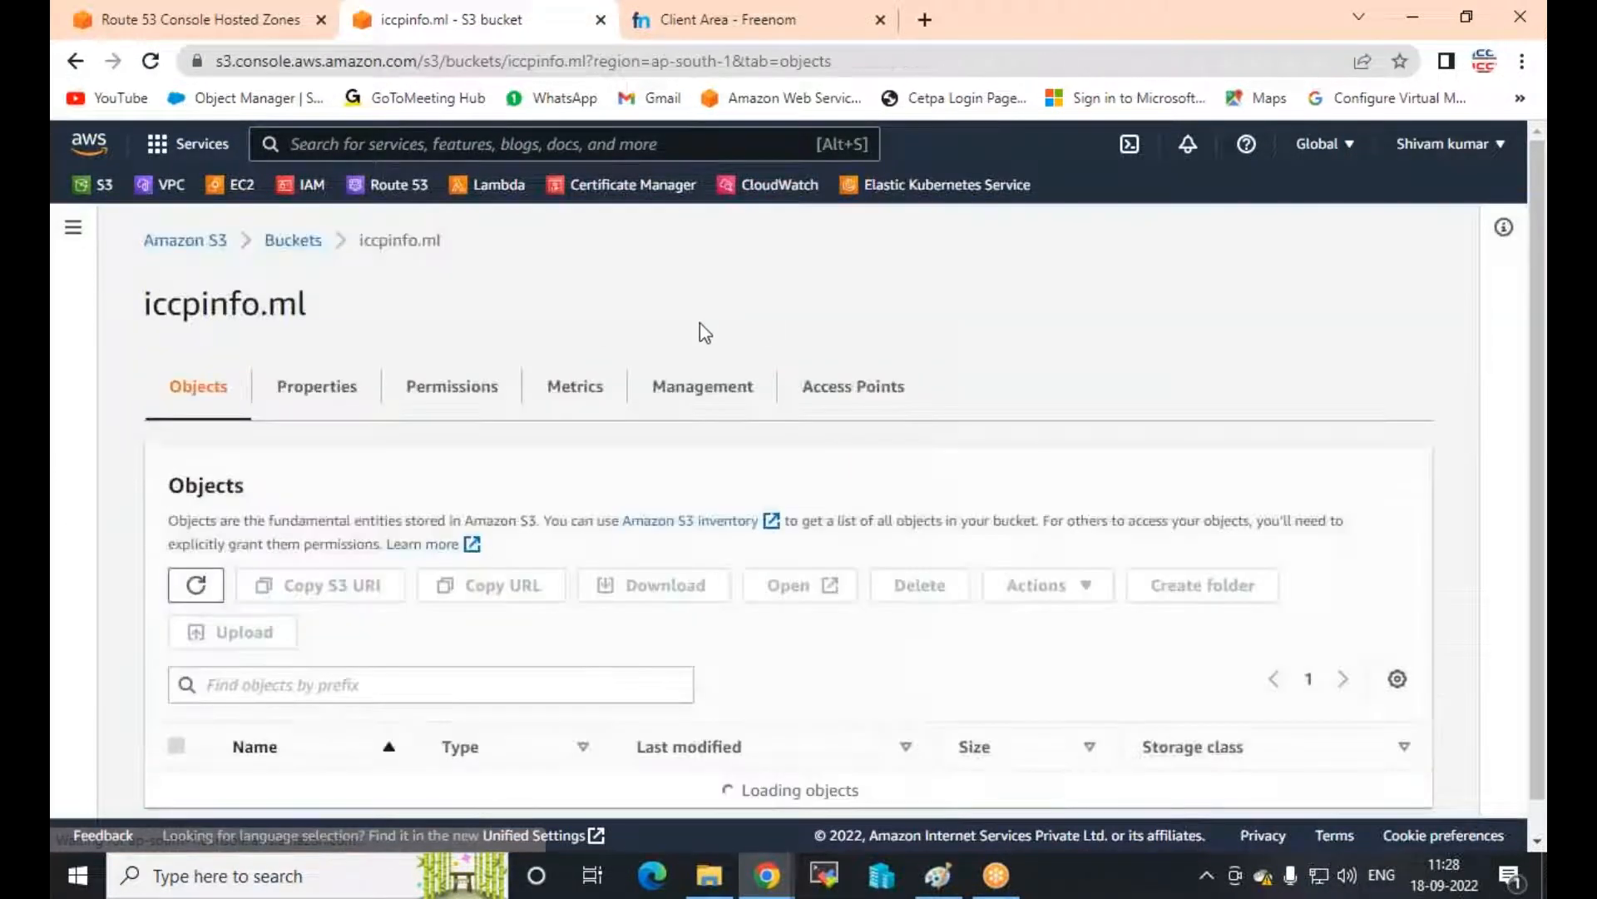
{"action": "left_click", "coordinate": [316, 387]}
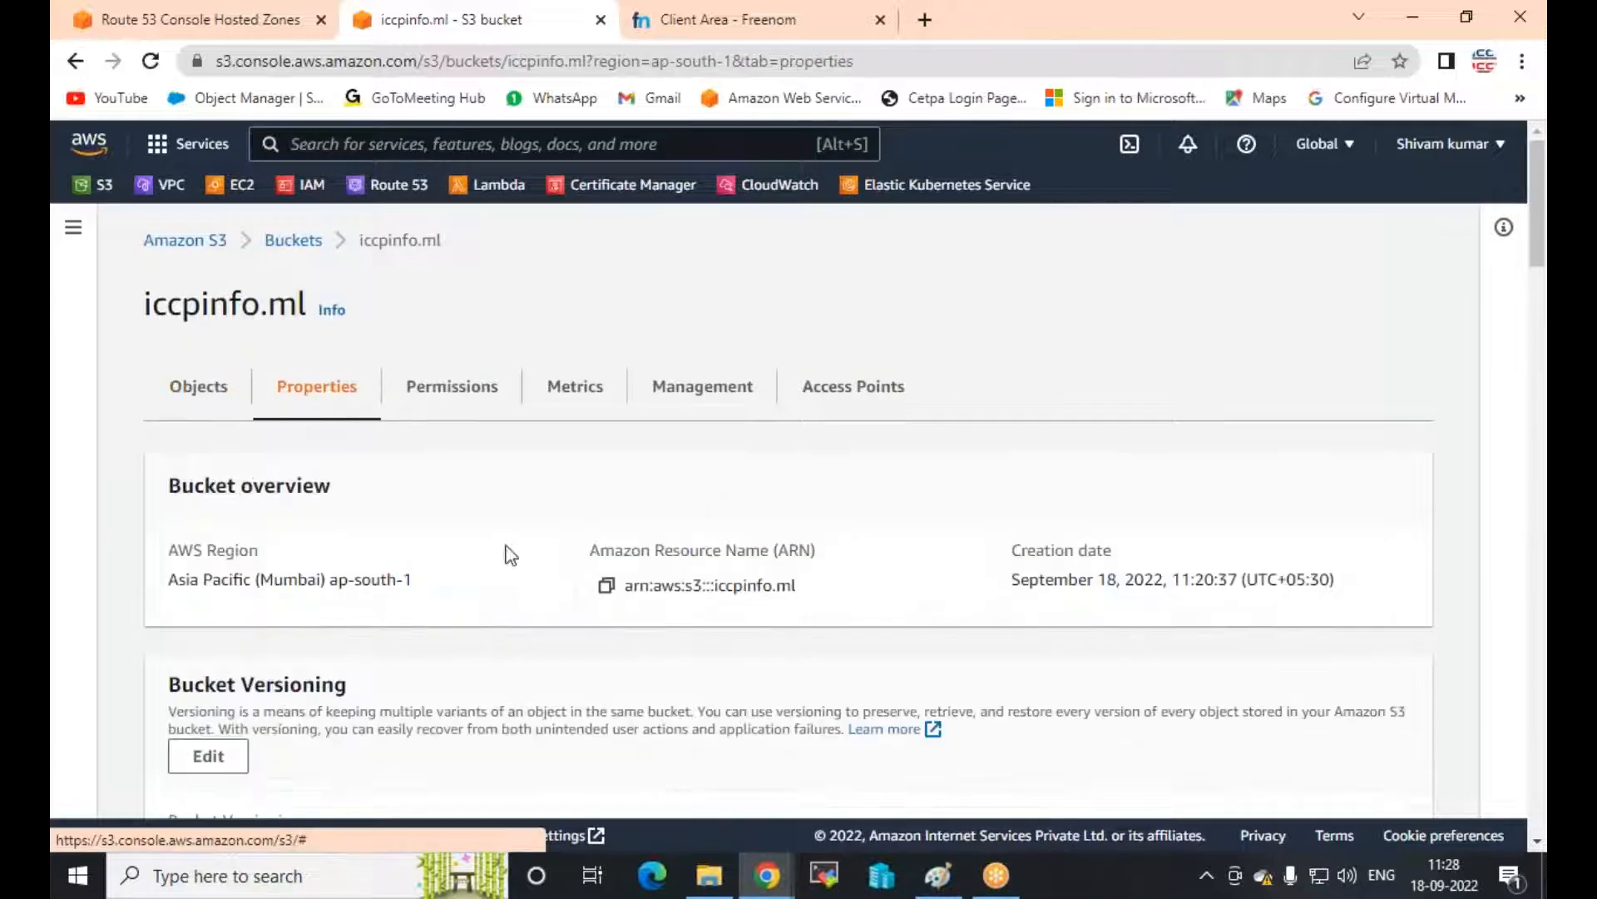
{"action": "scroll", "coordinate": [542, 581], "scroll_direction": "down", "scroll_amount": 3}
{"action": "scroll", "coordinate": [790, 499], "scroll_direction": "down", "scroll_amount": 1}
{"action": "scroll", "coordinate": [790, 499], "scroll_direction": "up", "scroll_amount": 4}
From the S3 bucket list, try to create a bucket named mylogstrail with the default settings
{"action": "left_click", "coordinate": [291, 241]}
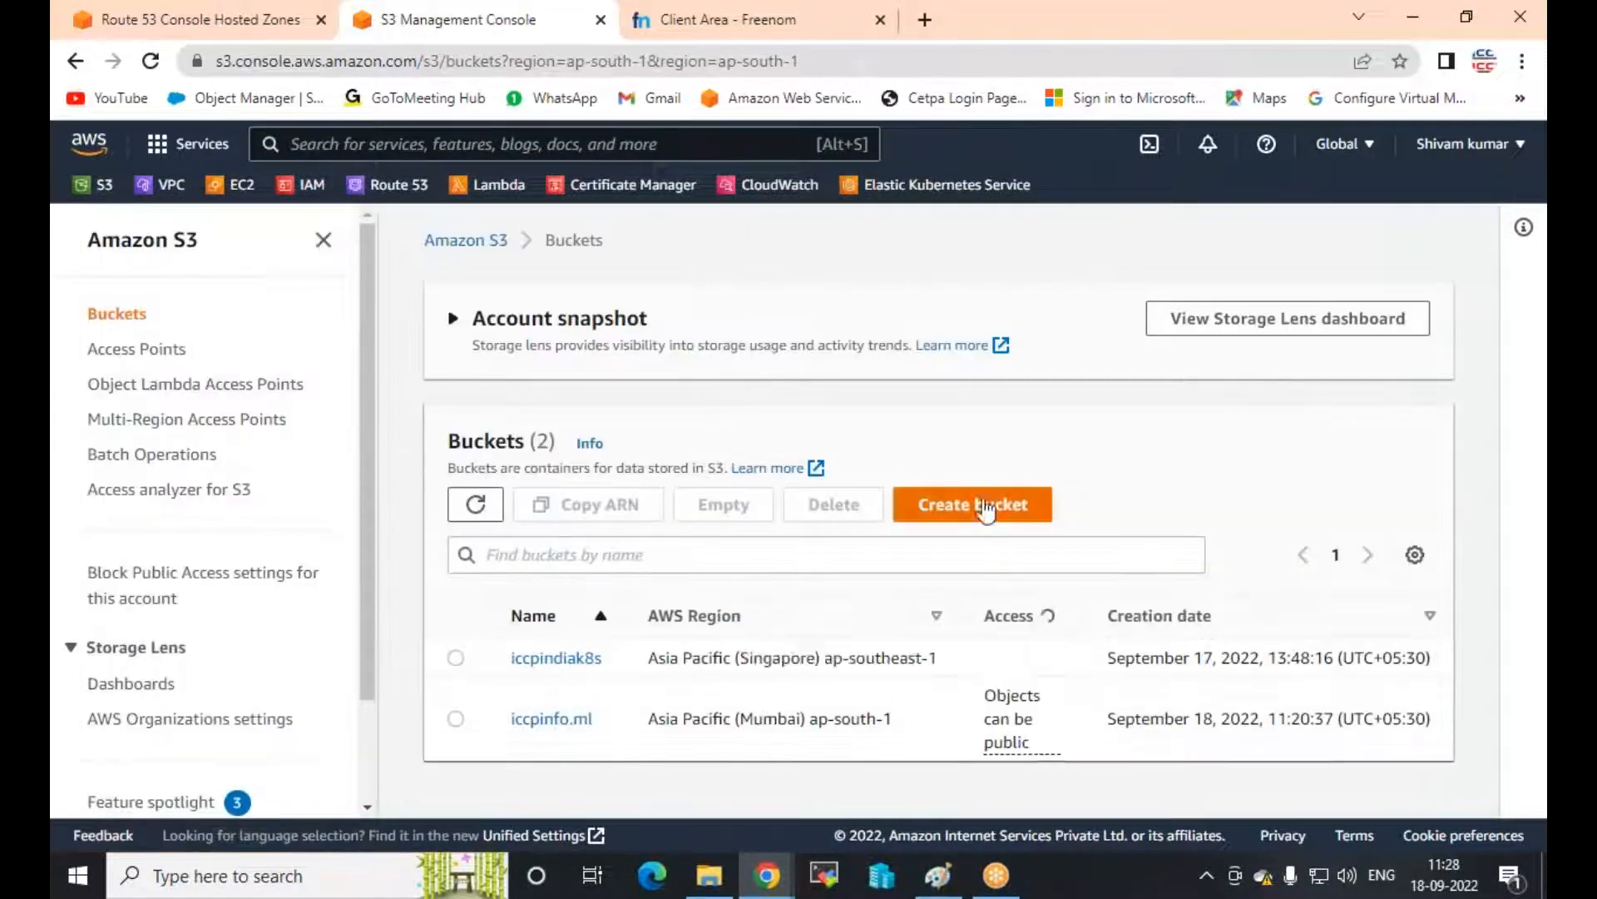
{"action": "left_click", "coordinate": [973, 507]}
{"action": "left_click", "coordinate": [613, 510]}
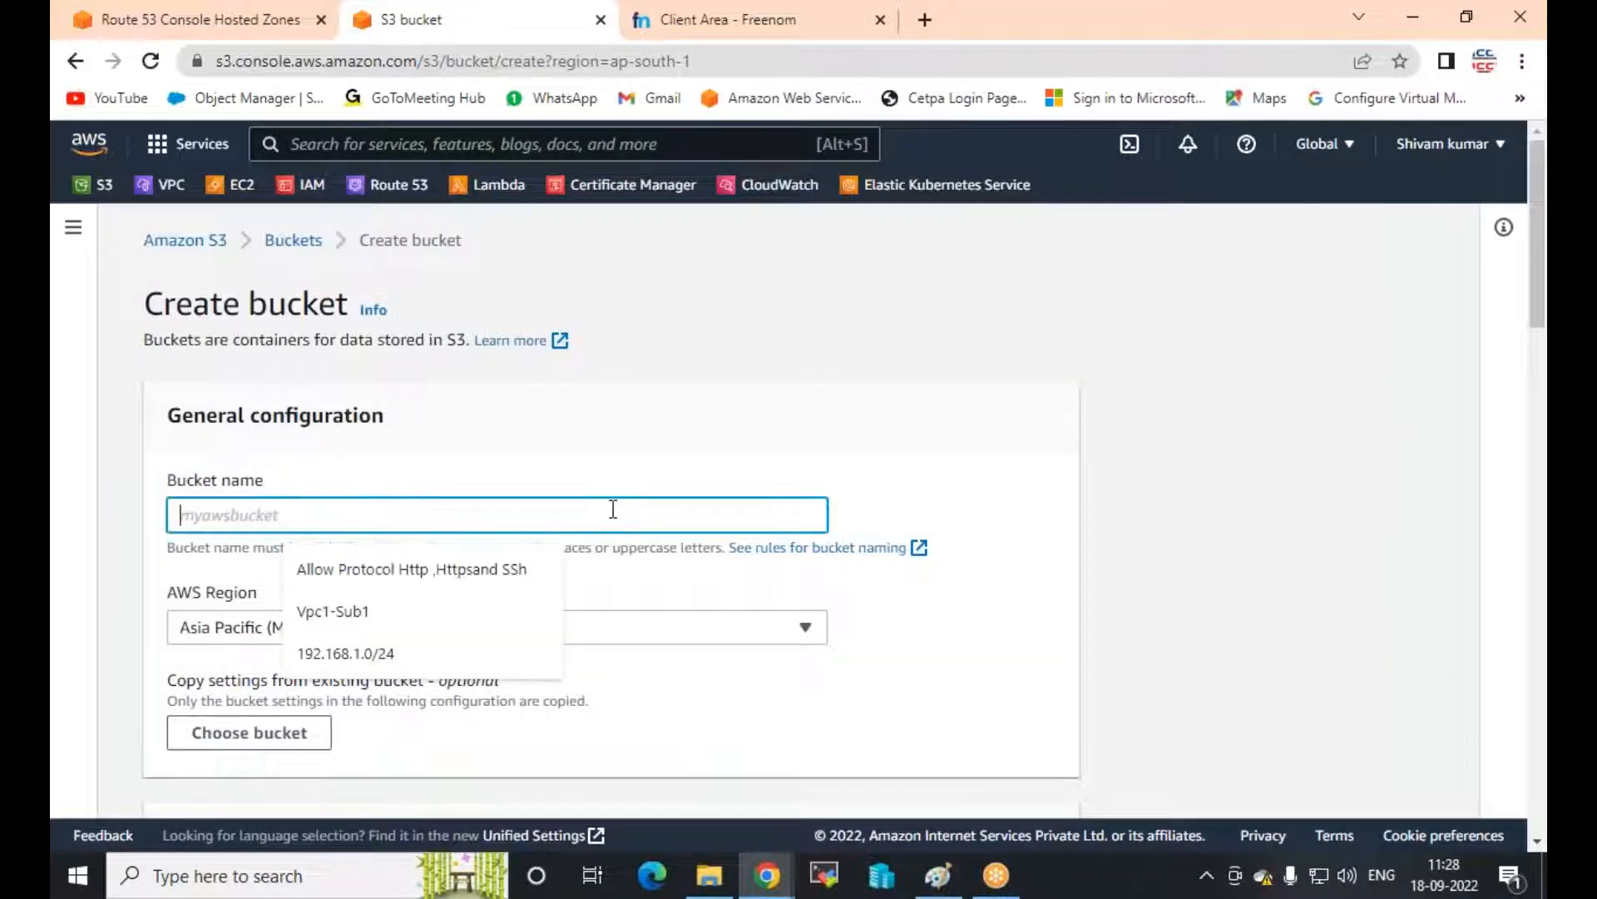
{"action": "type", "text": "mylogstrail"}
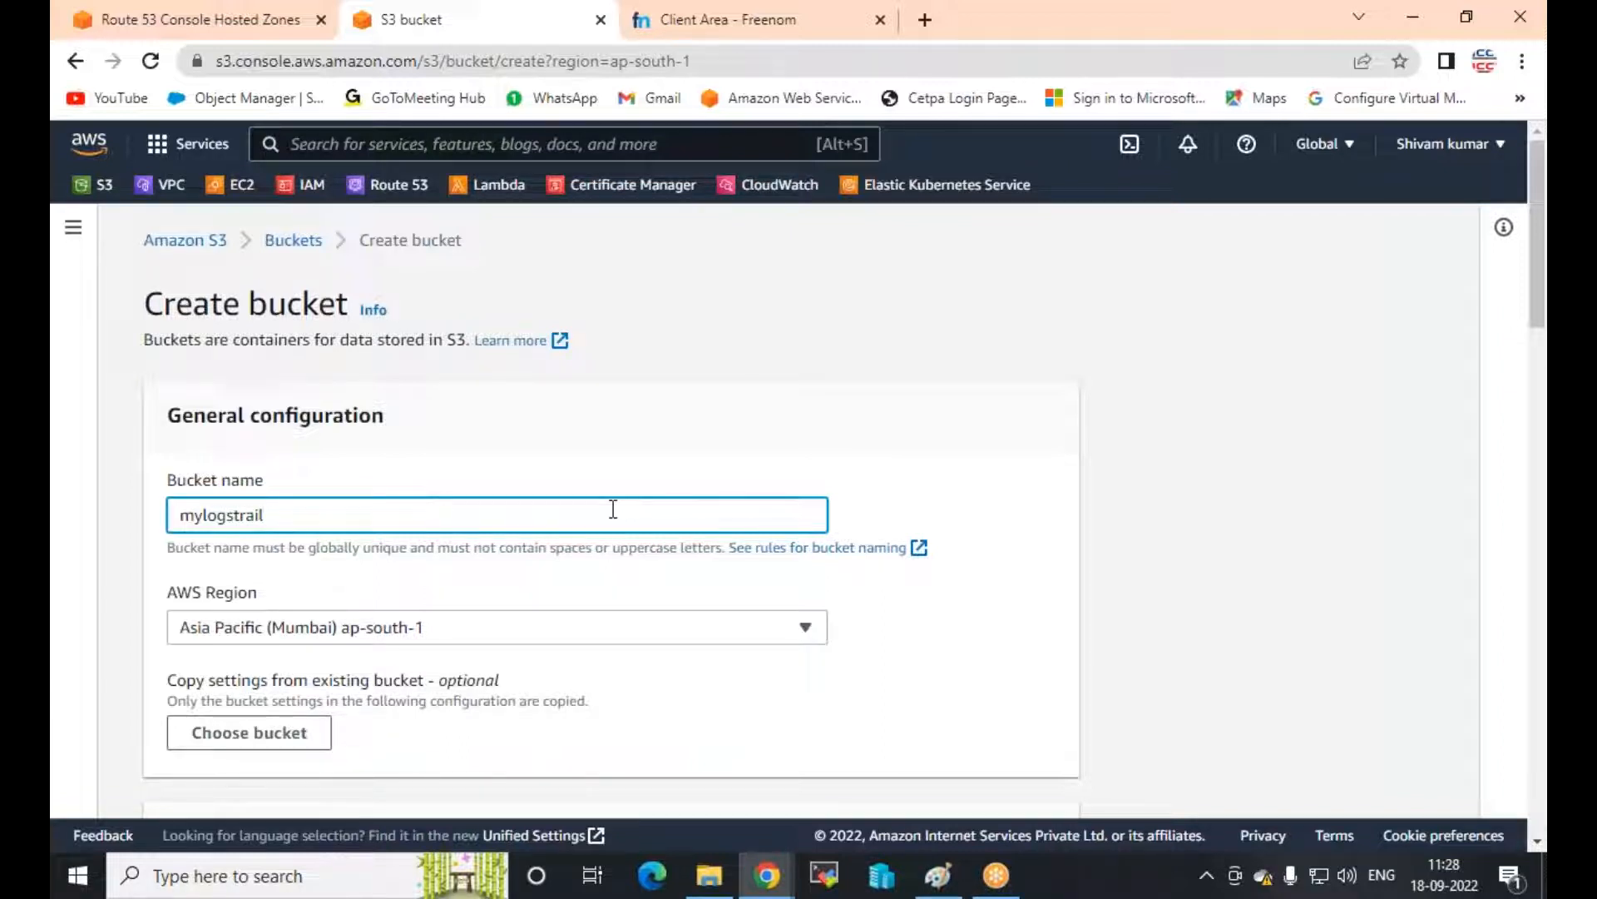
{"action": "scroll", "coordinate": [805, 513], "scroll_direction": "down", "scroll_amount": 4}
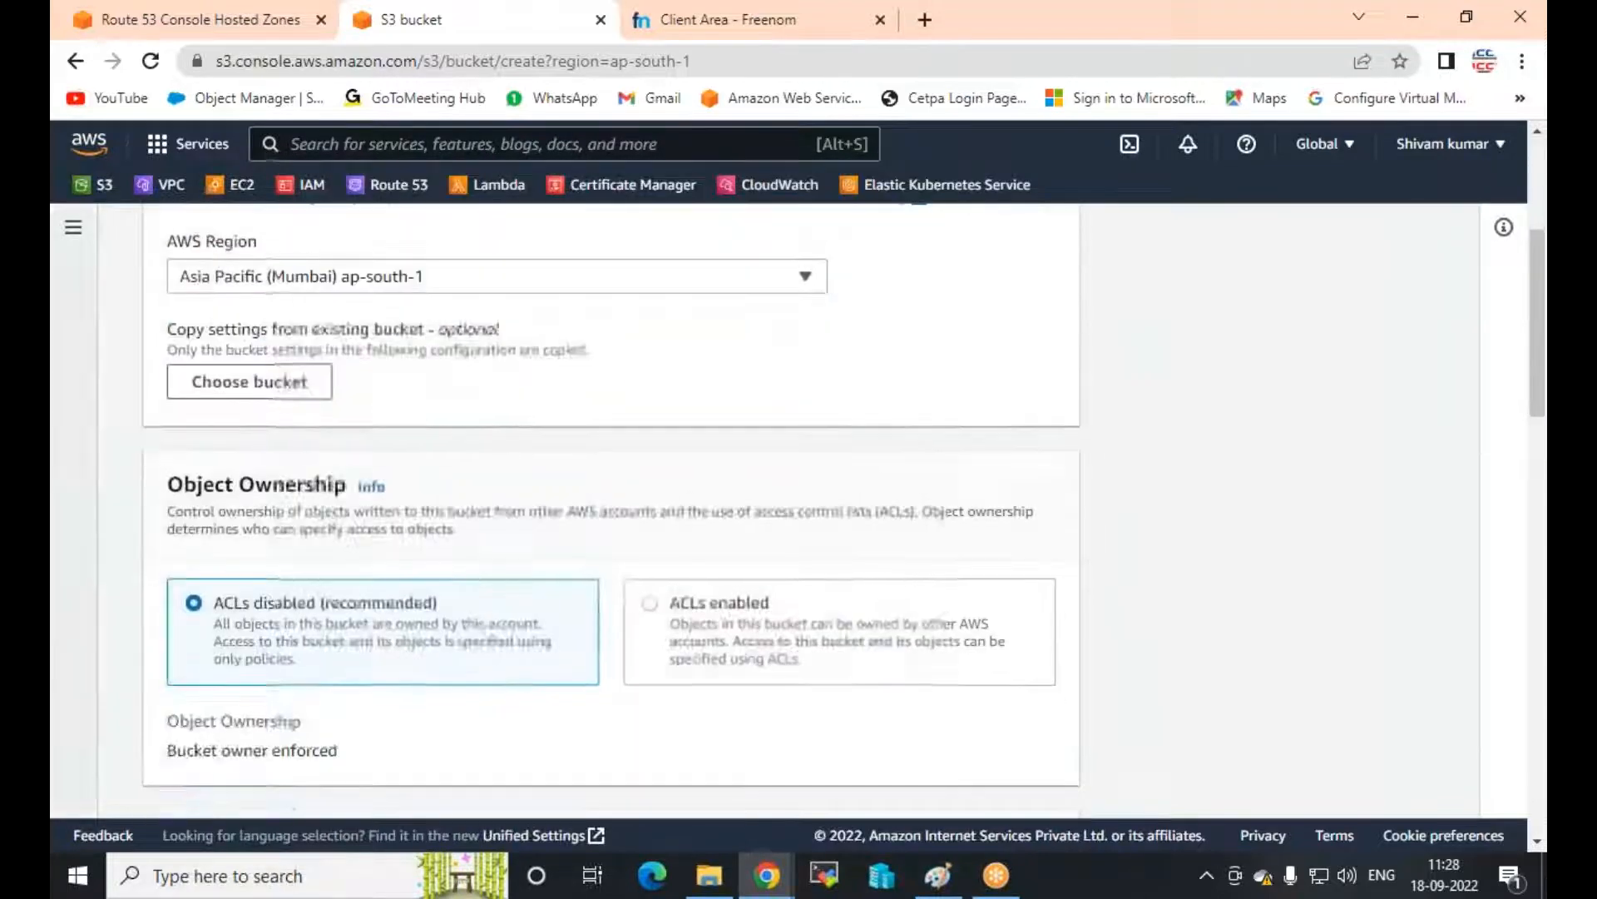
{"action": "scroll", "coordinate": [536, 423], "scroll_direction": "down", "scroll_amount": 3}
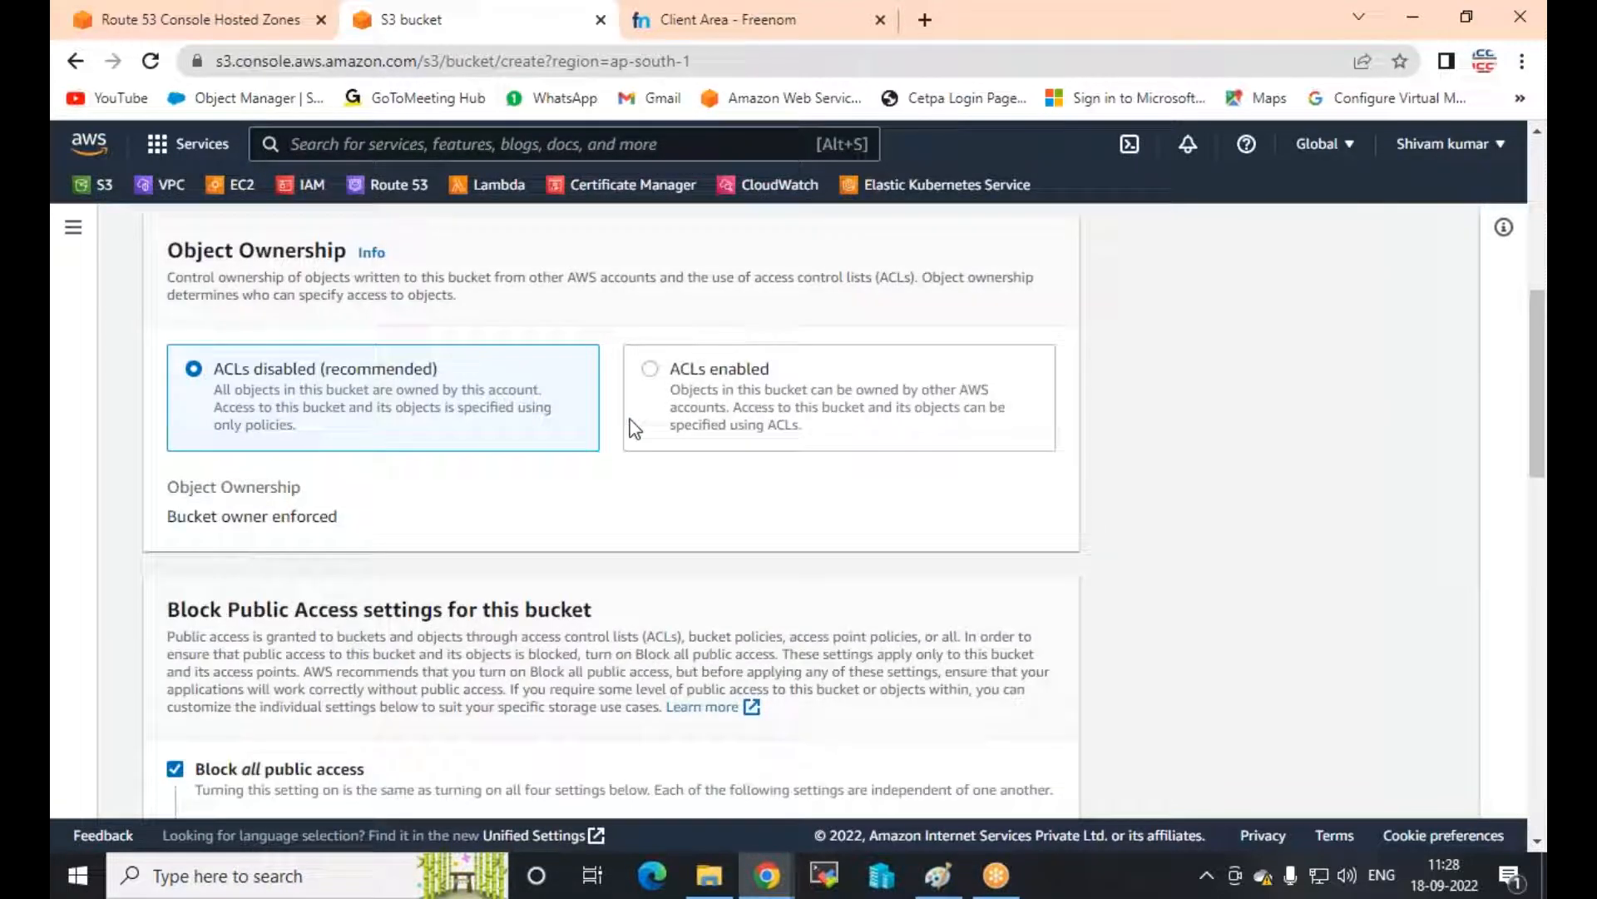
{"action": "scroll", "coordinate": [474, 563], "scroll_direction": "down", "scroll_amount": 3}
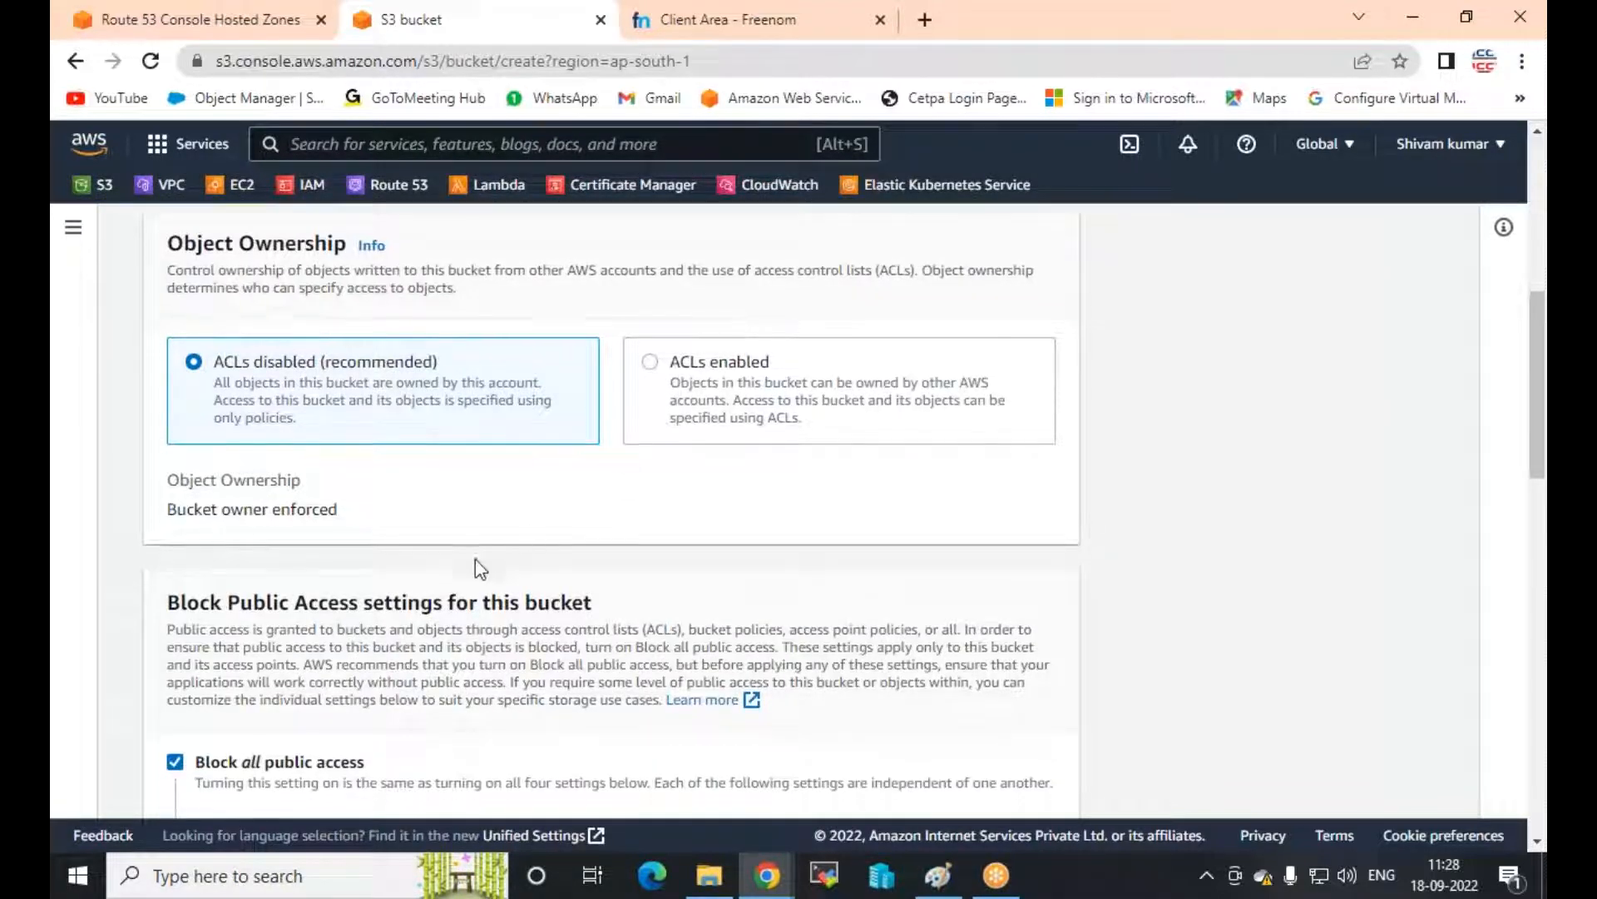
{"action": "scroll", "coordinate": [427, 564], "scroll_direction": "down", "scroll_amount": 10}
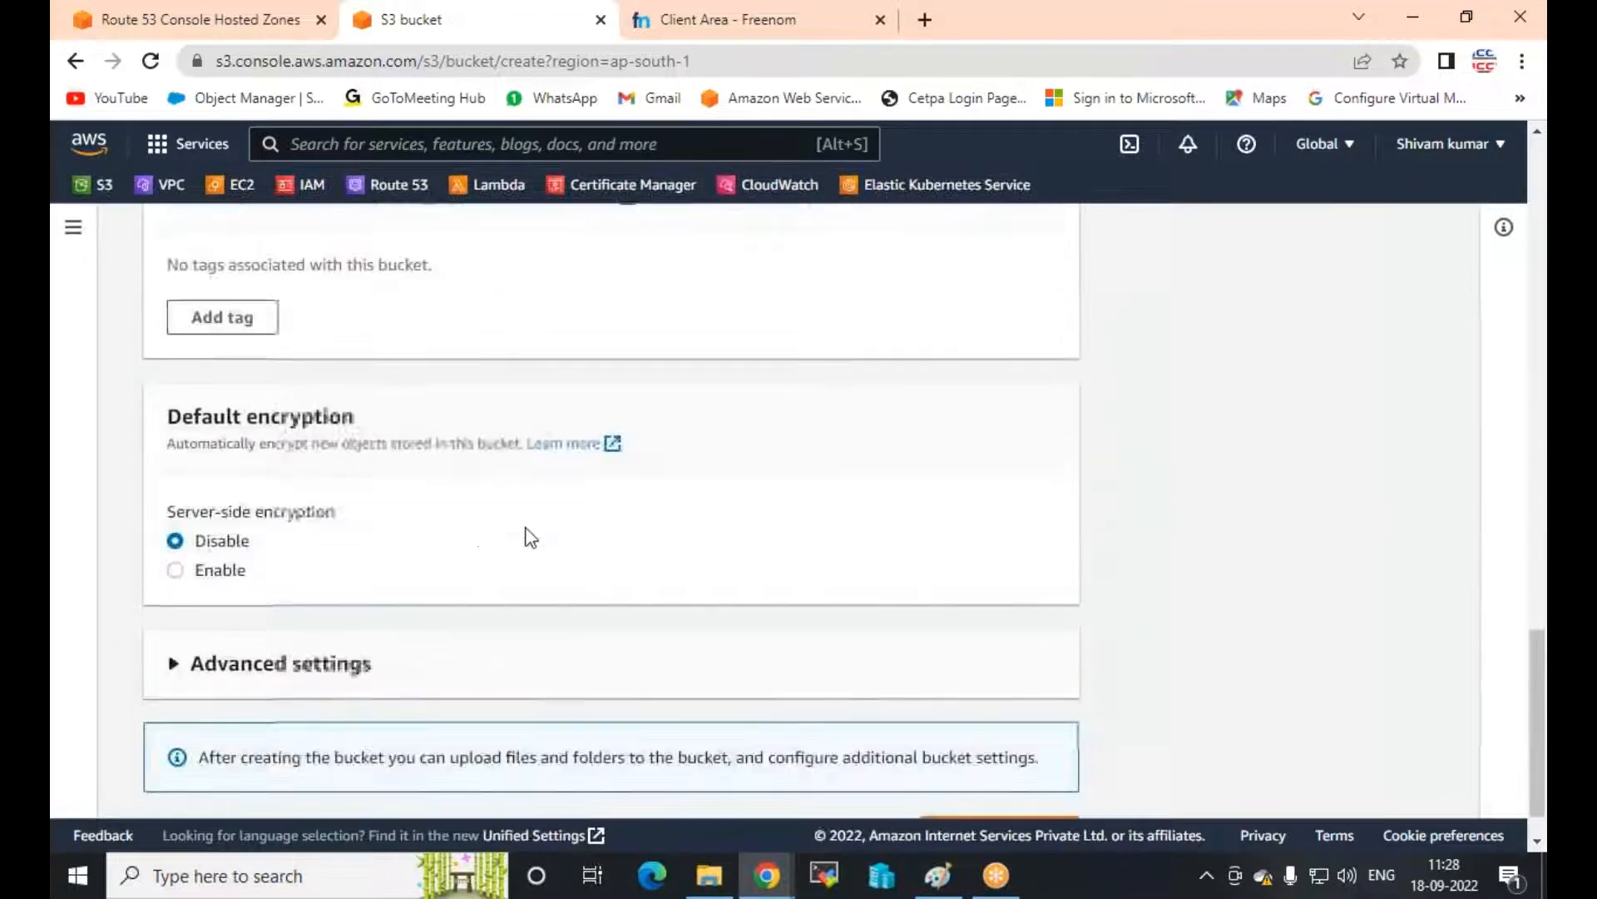
{"action": "left_click", "coordinate": [999, 776]}
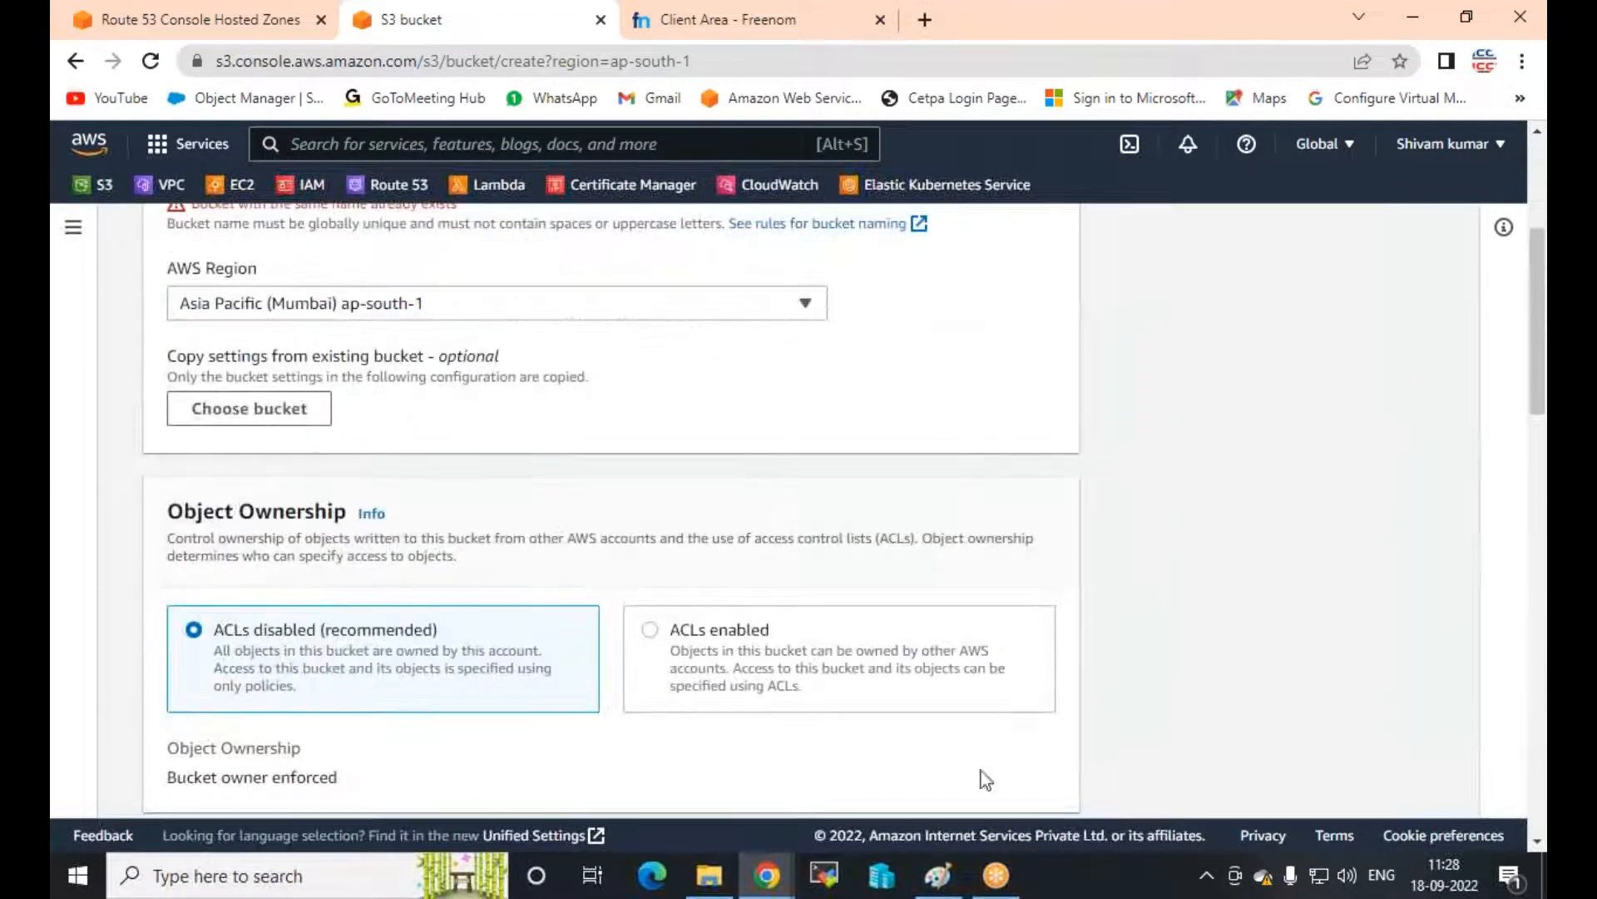
Change the new bucket's name to mylogstrailasd and create the bucket
{"action": "left_click", "coordinate": [302, 517]}
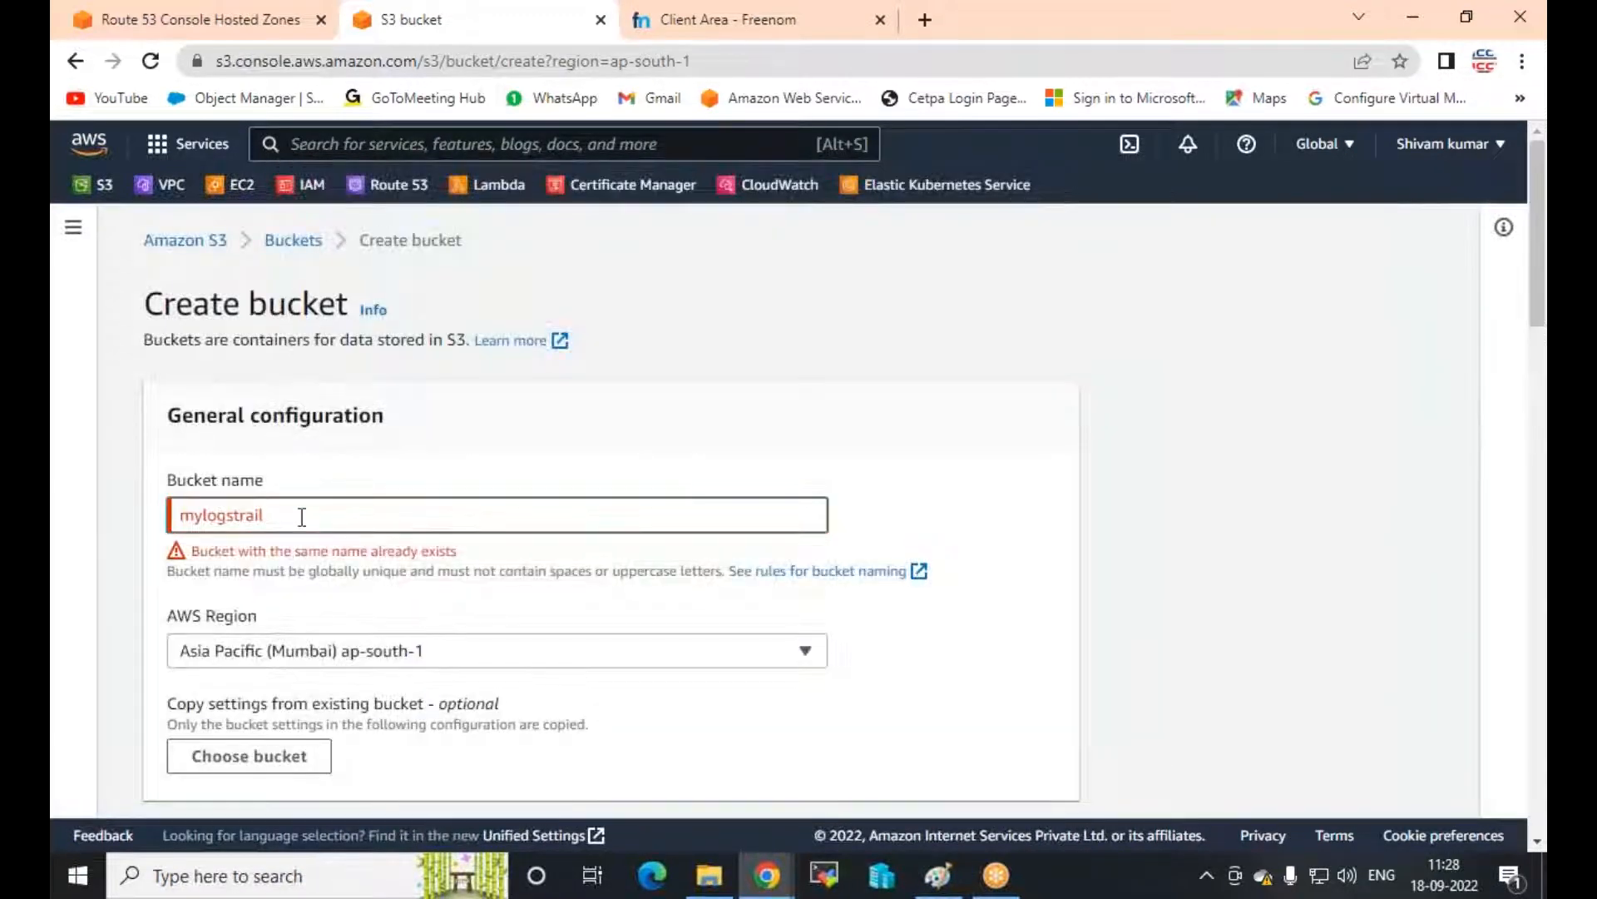
{"action": "type", "text": "s01"}
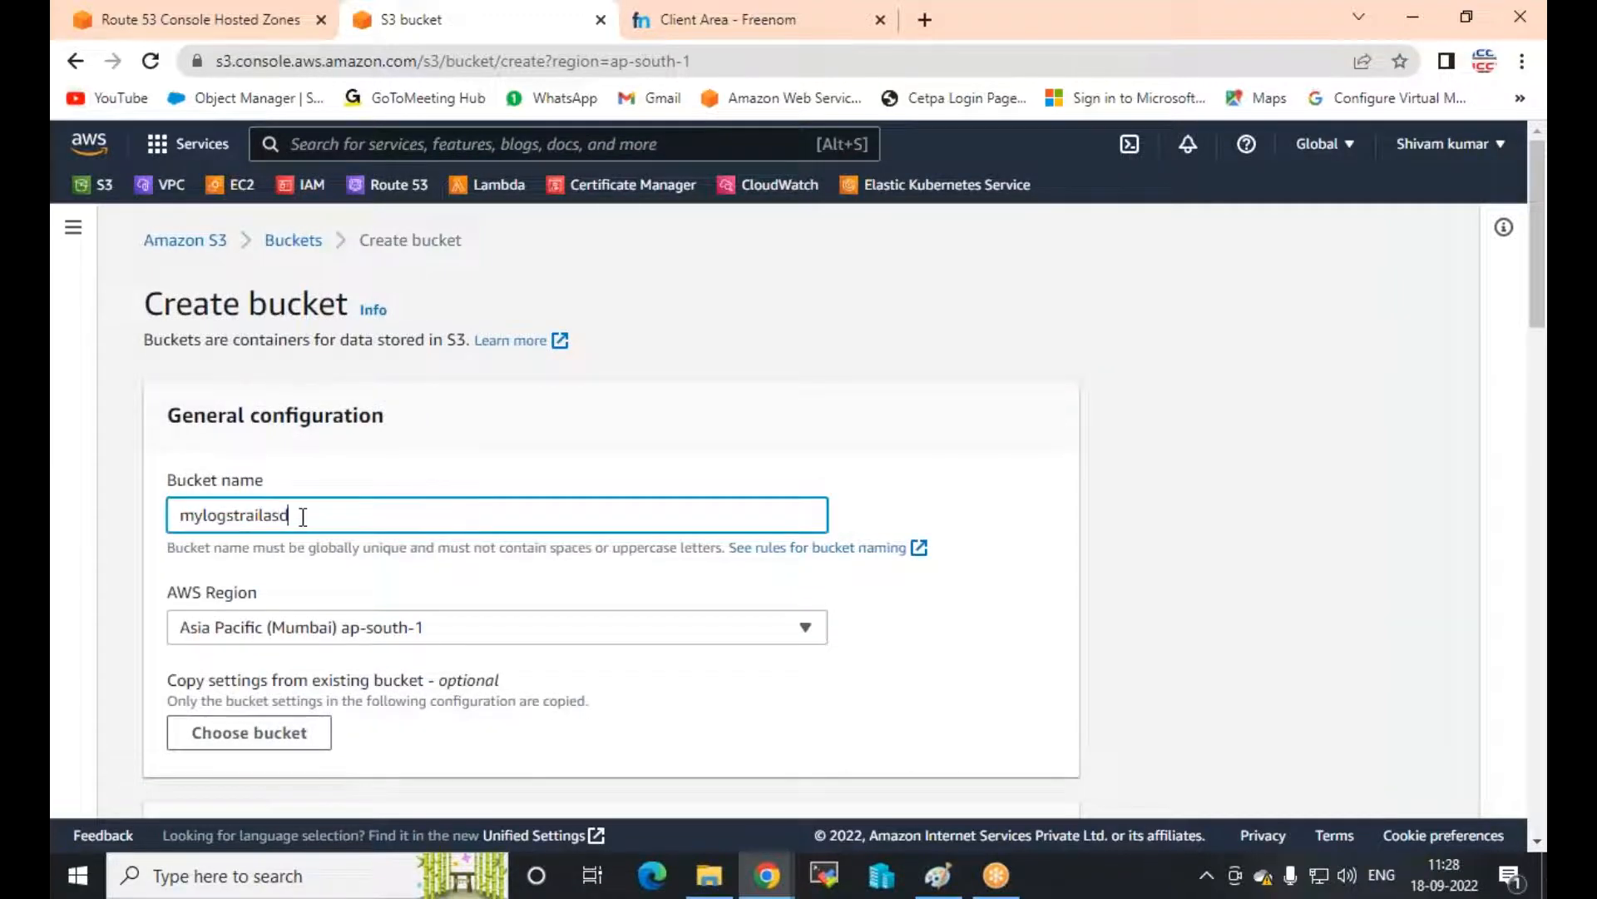
{"action": "scroll", "coordinate": [607, 557], "scroll_direction": "down", "scroll_amount": 10}
{"action": "scroll", "coordinate": [901, 666], "scroll_direction": "down", "scroll_amount": 5}
{"action": "left_click", "coordinate": [986, 777]}
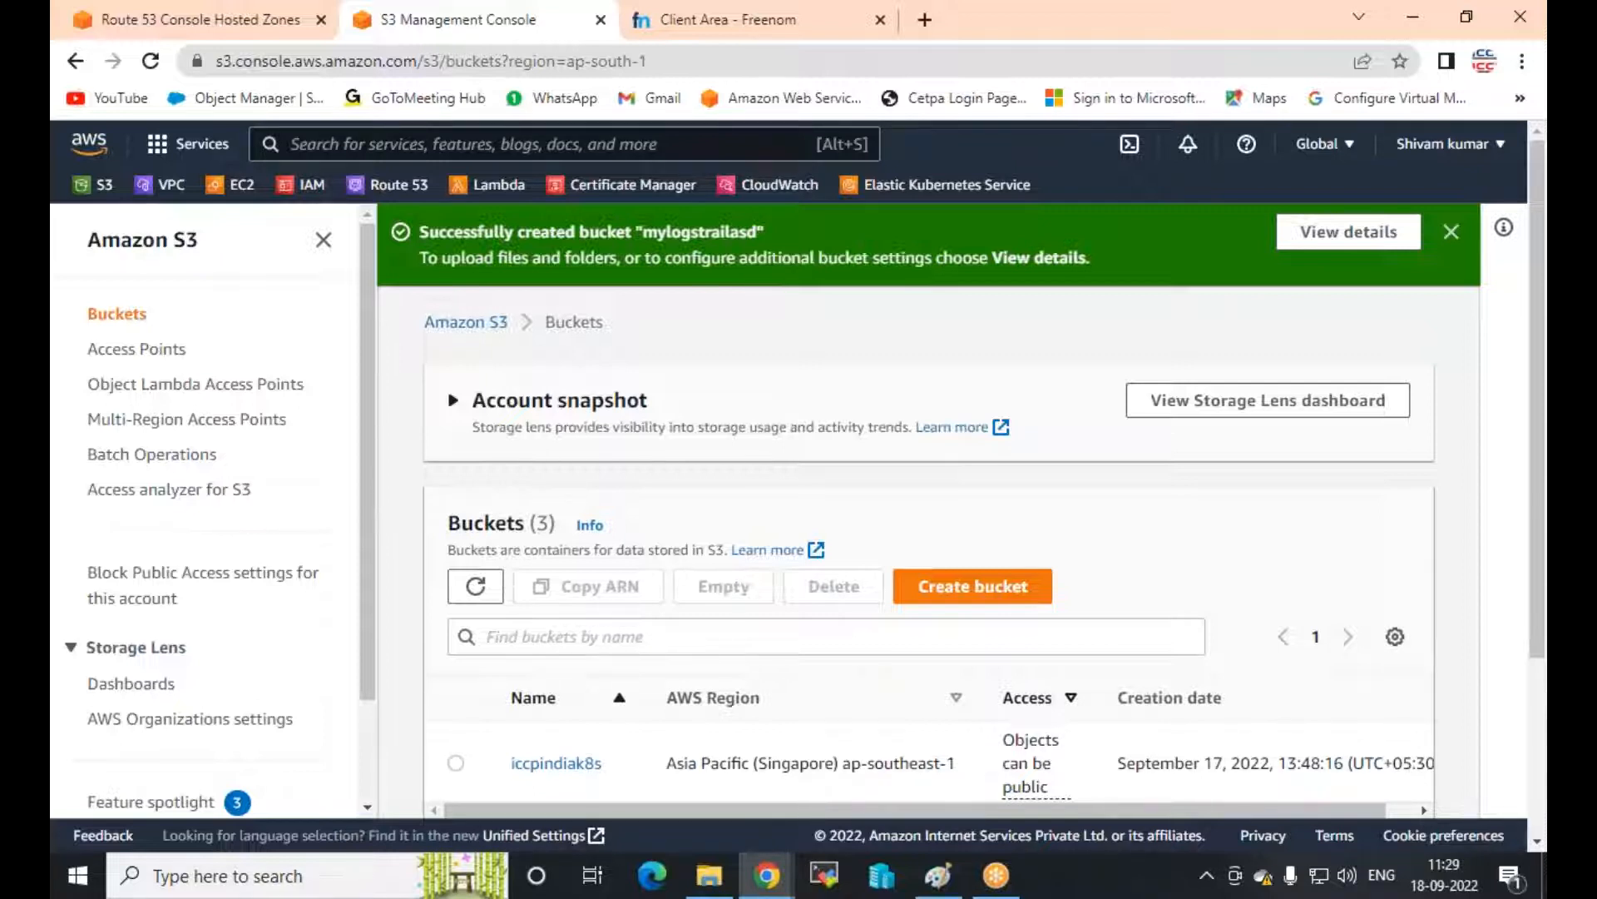
Search the AWS services for cloud trail and open CloudTrail
{"action": "left_click", "coordinate": [628, 132]}
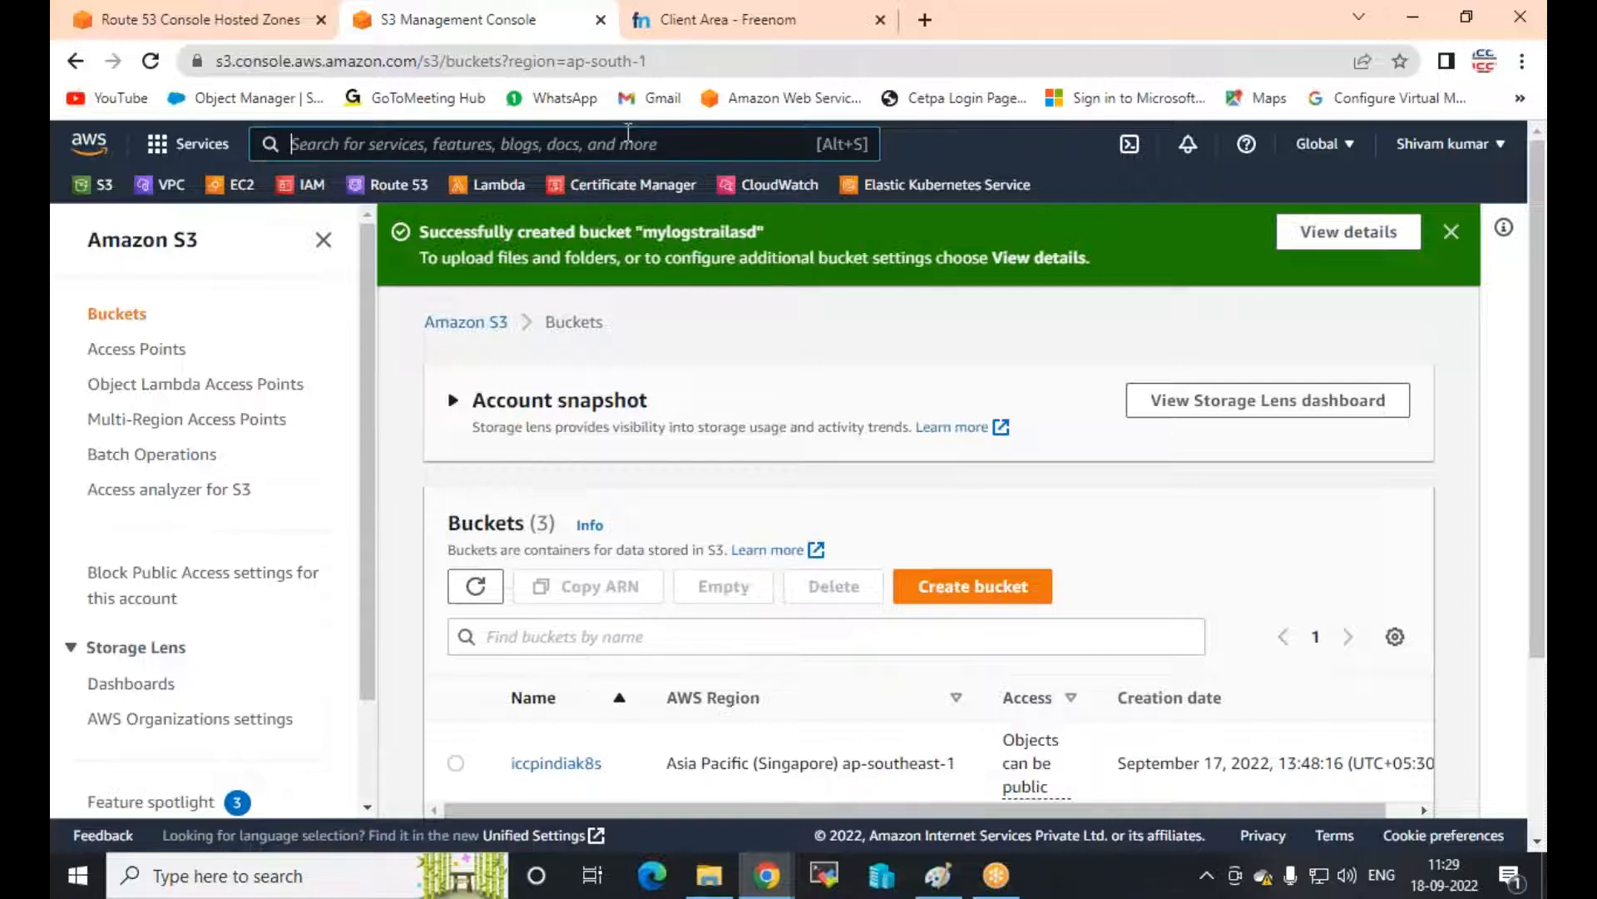
{"action": "type", "text": "clo"}
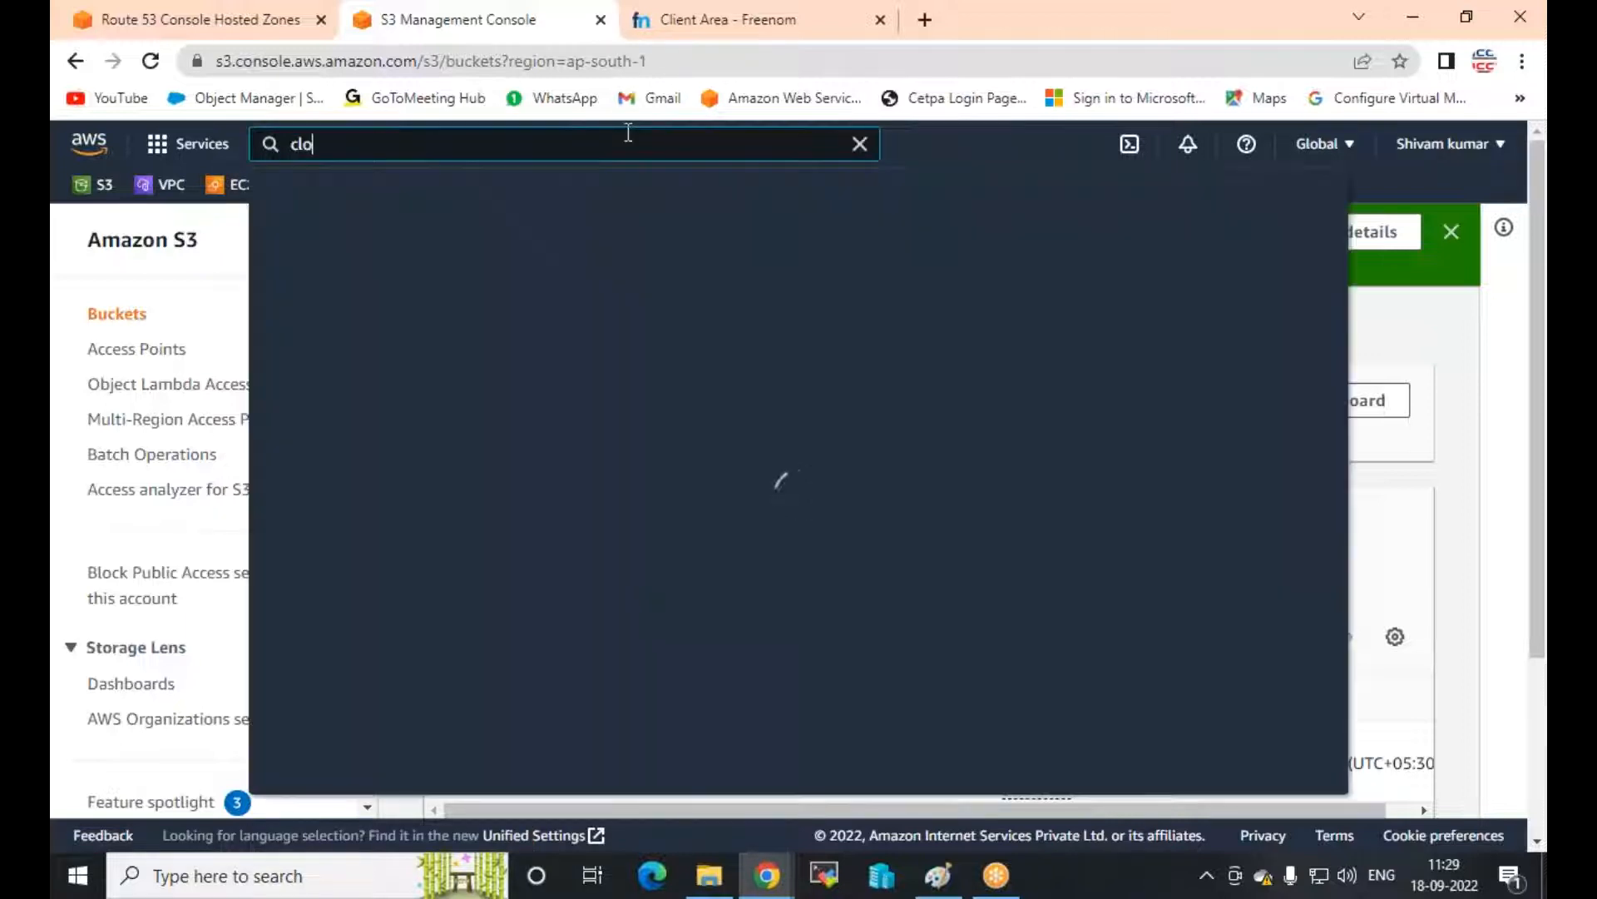
{"action": "type", "text": "ud t"}
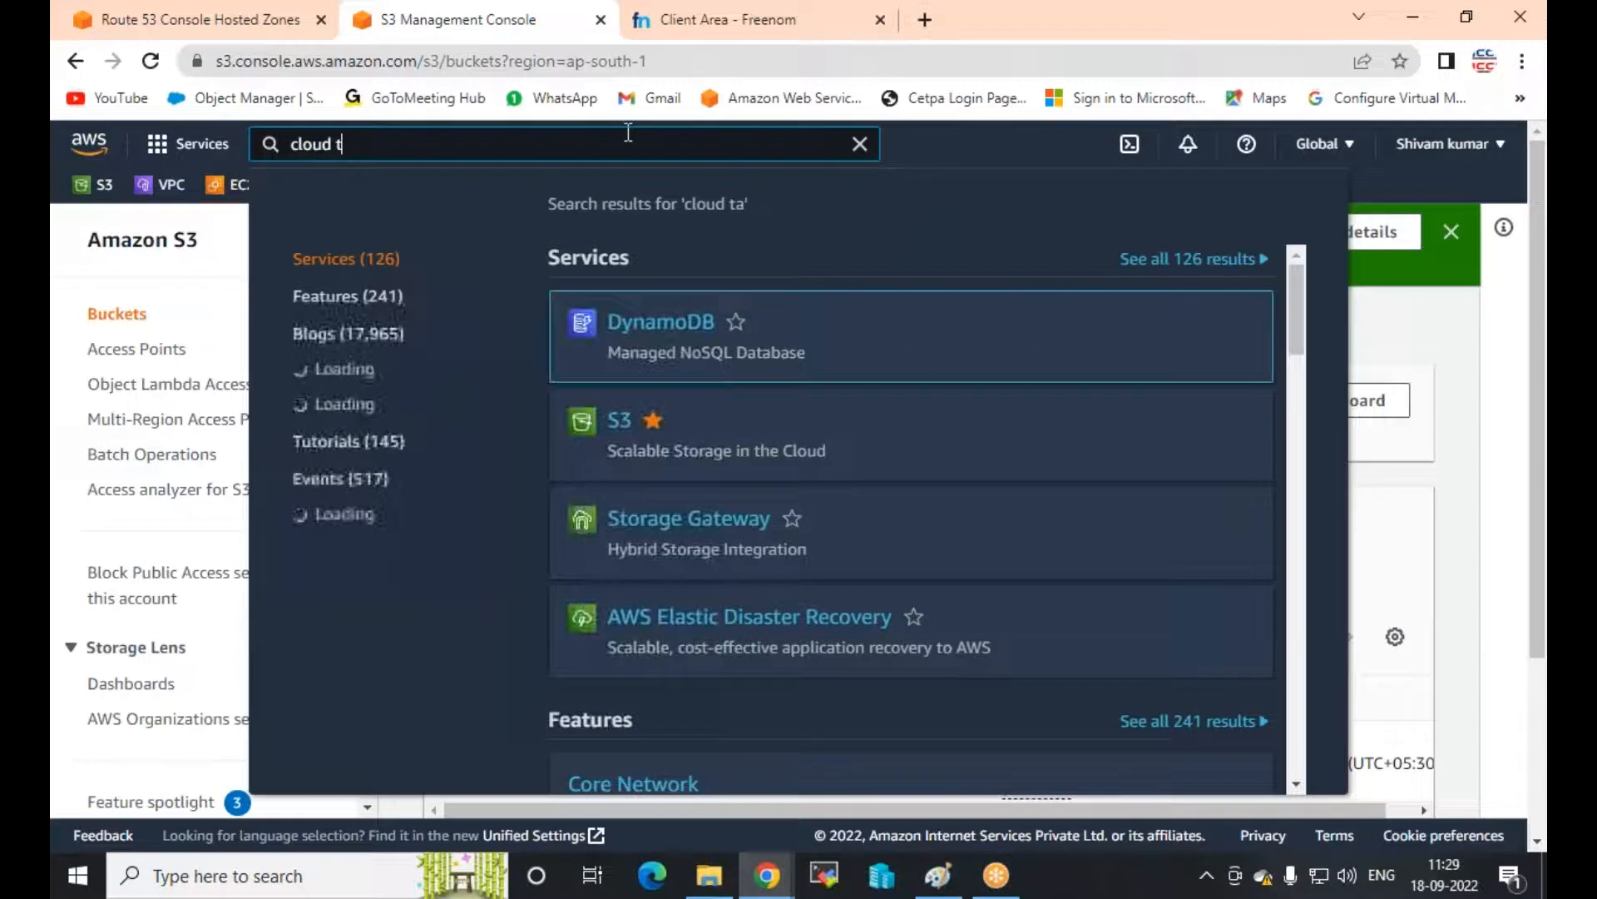
{"action": "type", "text": "rail"}
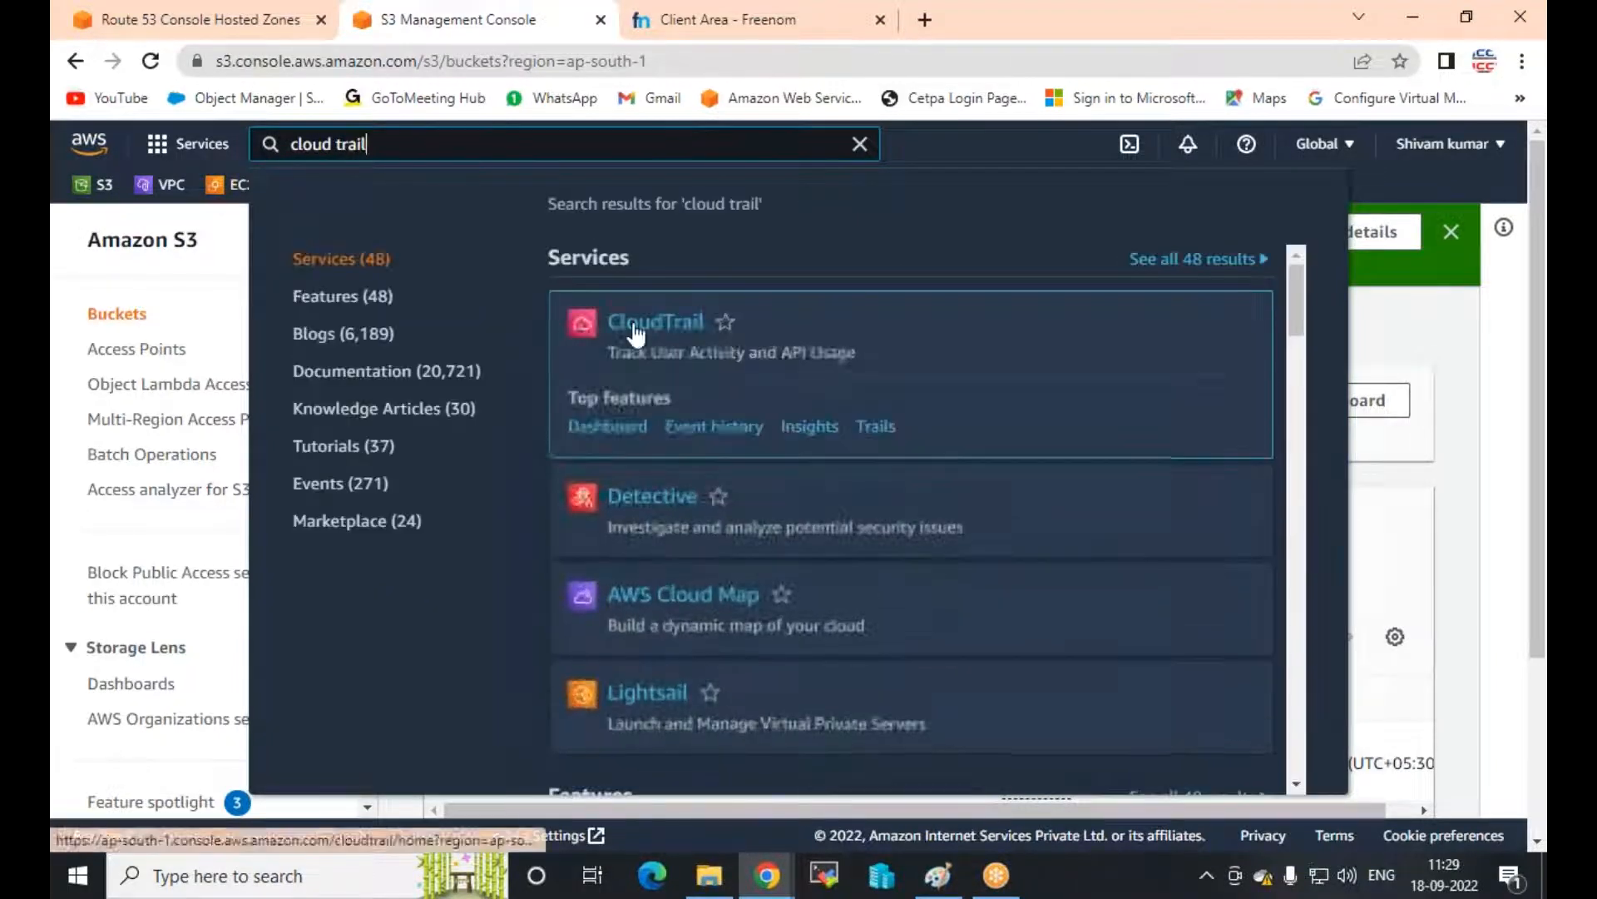
{"action": "left_click", "coordinate": [588, 329]}
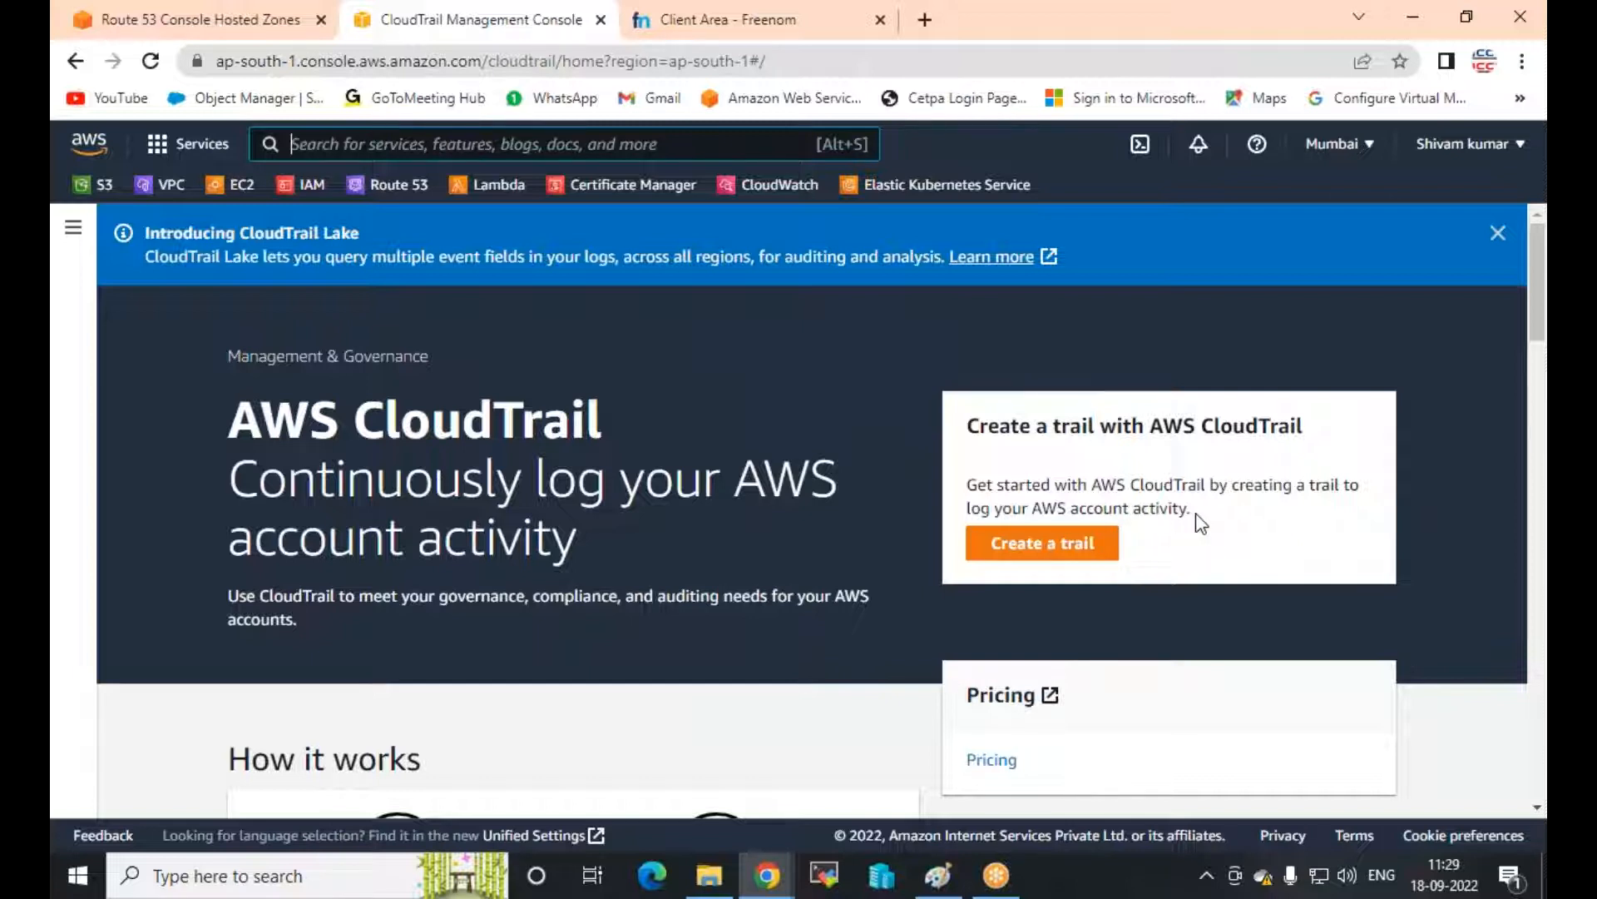
{"action": "left_click", "coordinate": [1050, 544]}
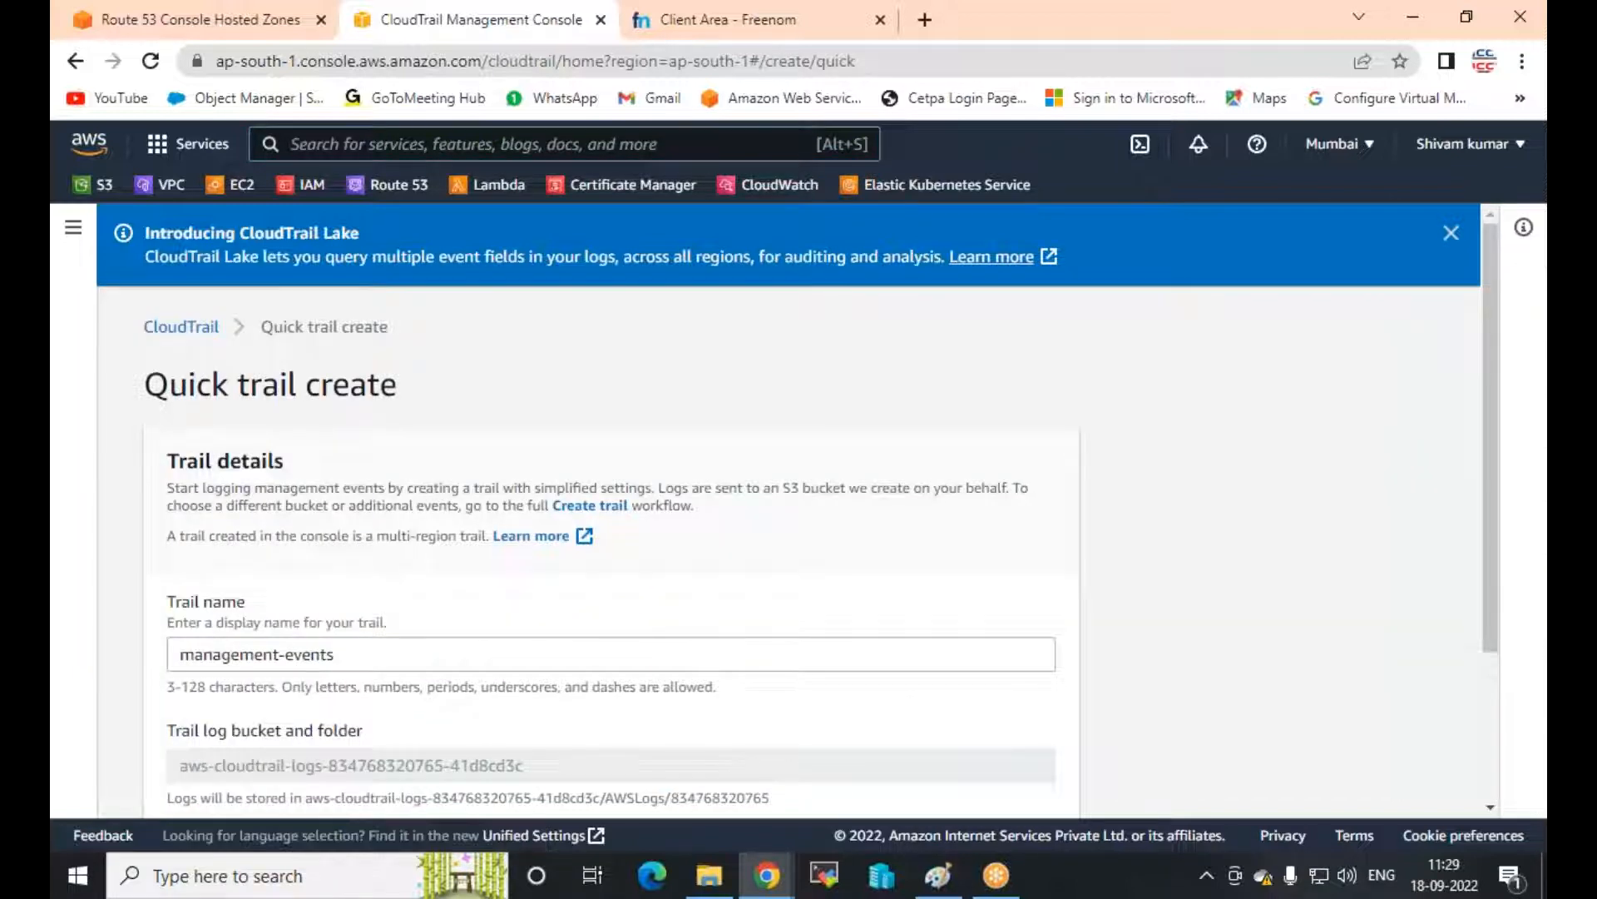
{"action": "scroll", "coordinate": [464, 459], "scroll_direction": "down", "scroll_amount": 2}
{"action": "triple_click", "coordinate": [384, 448]}
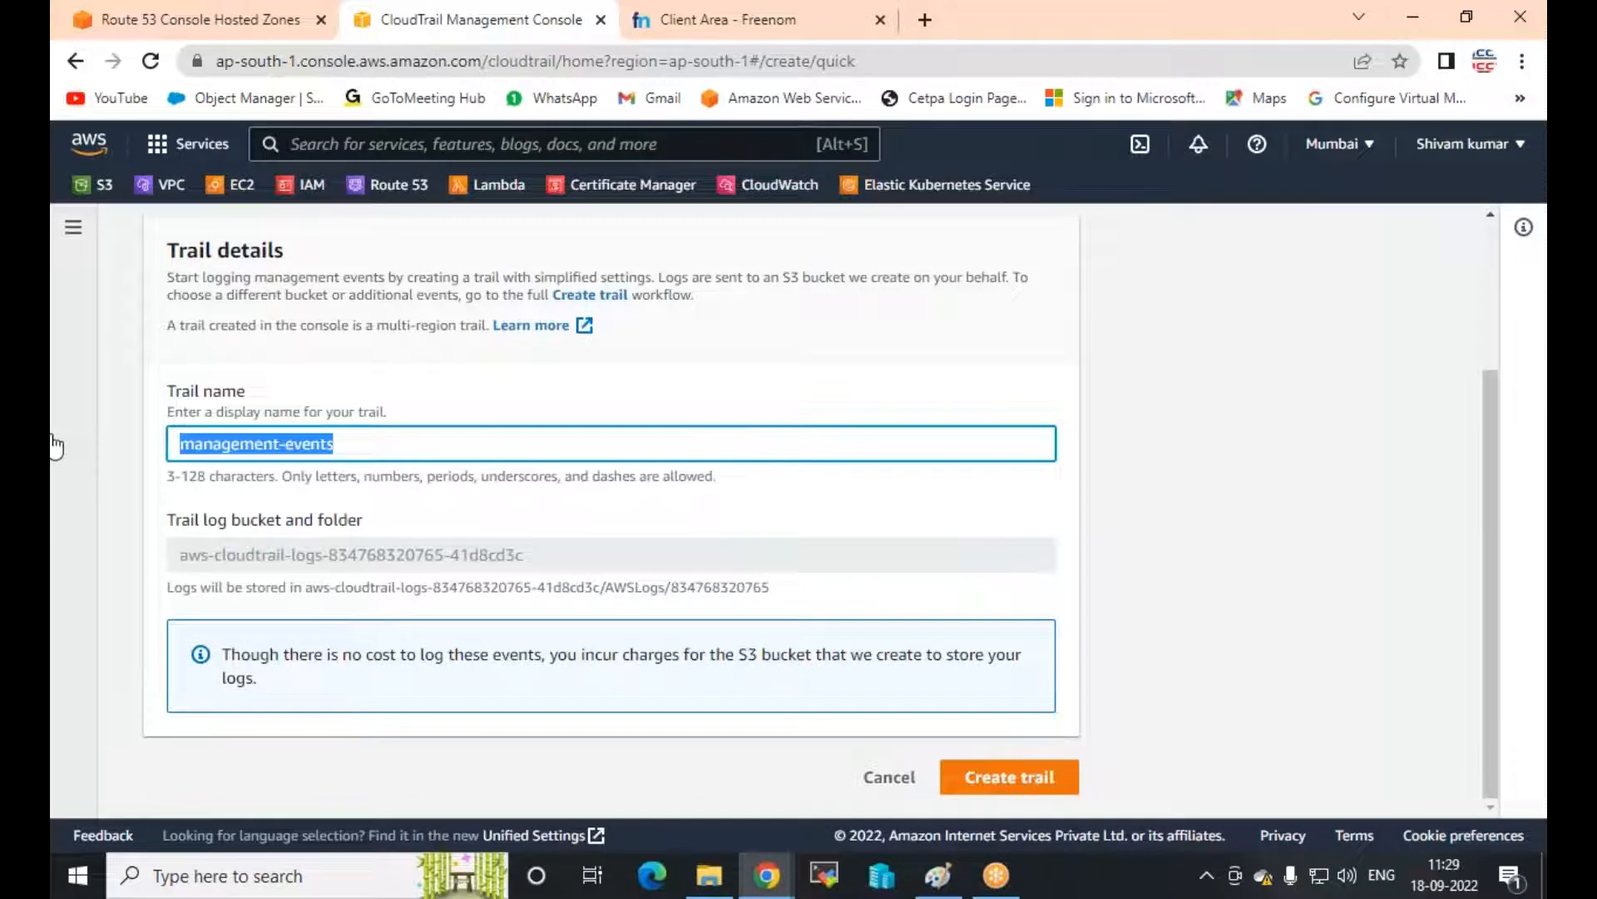
{"action": "type", "text": "mycloudtrail"}
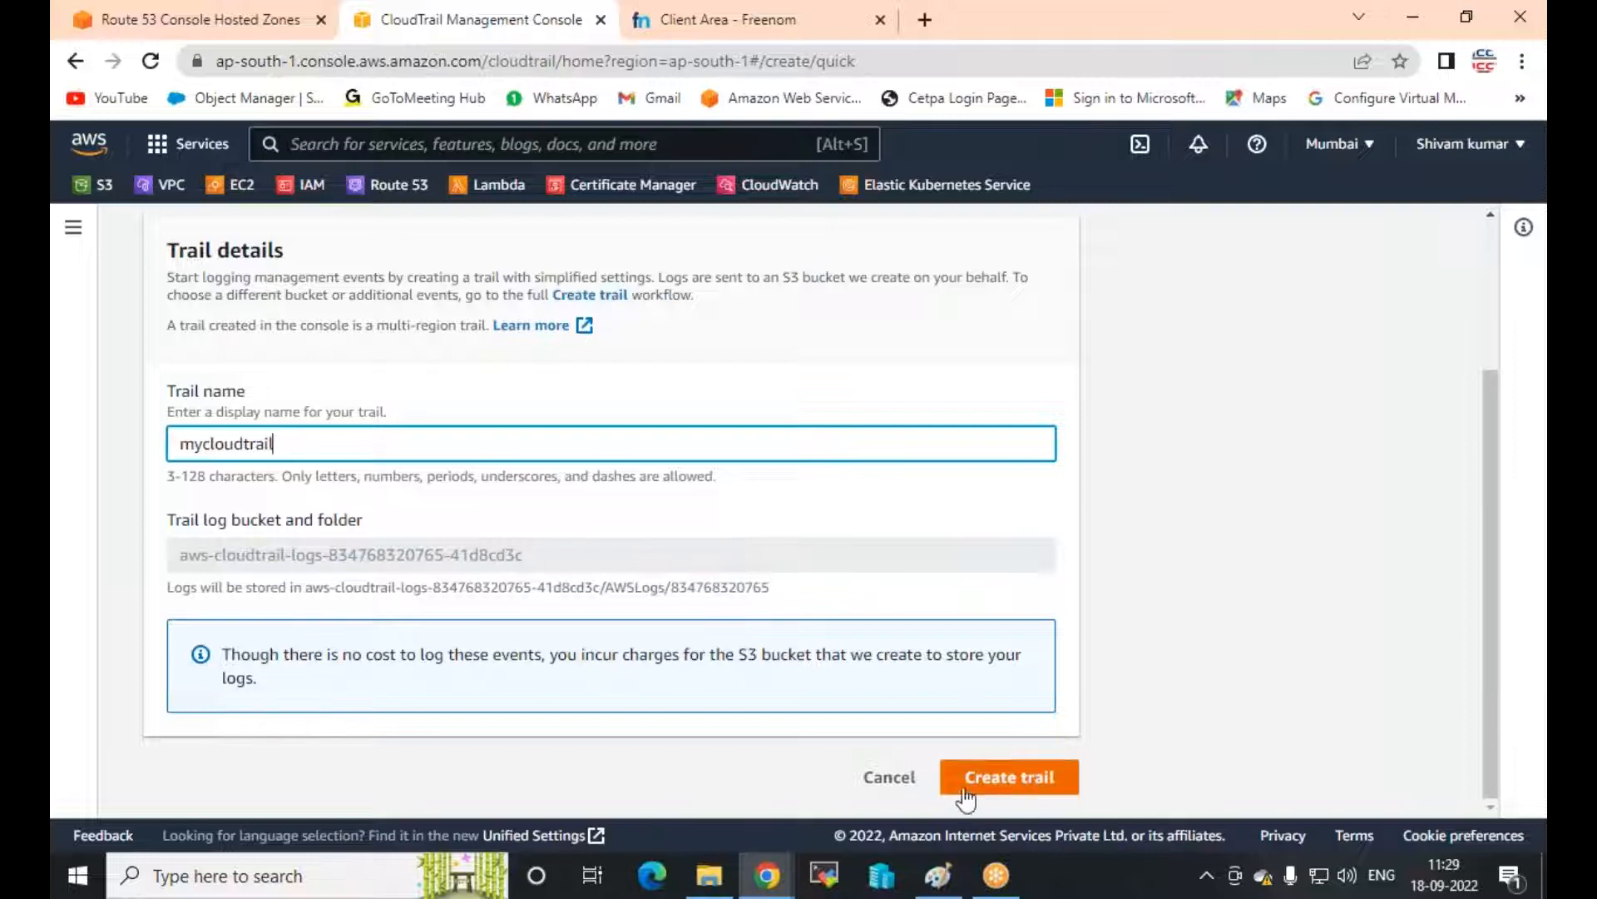
{"action": "left_click", "coordinate": [888, 776]}
Open the CloudTrail dashboard and examine the details and event record of the CreateBucket event in the event history
{"action": "scroll", "coordinate": [752, 570], "scroll_direction": "down", "scroll_amount": 5}
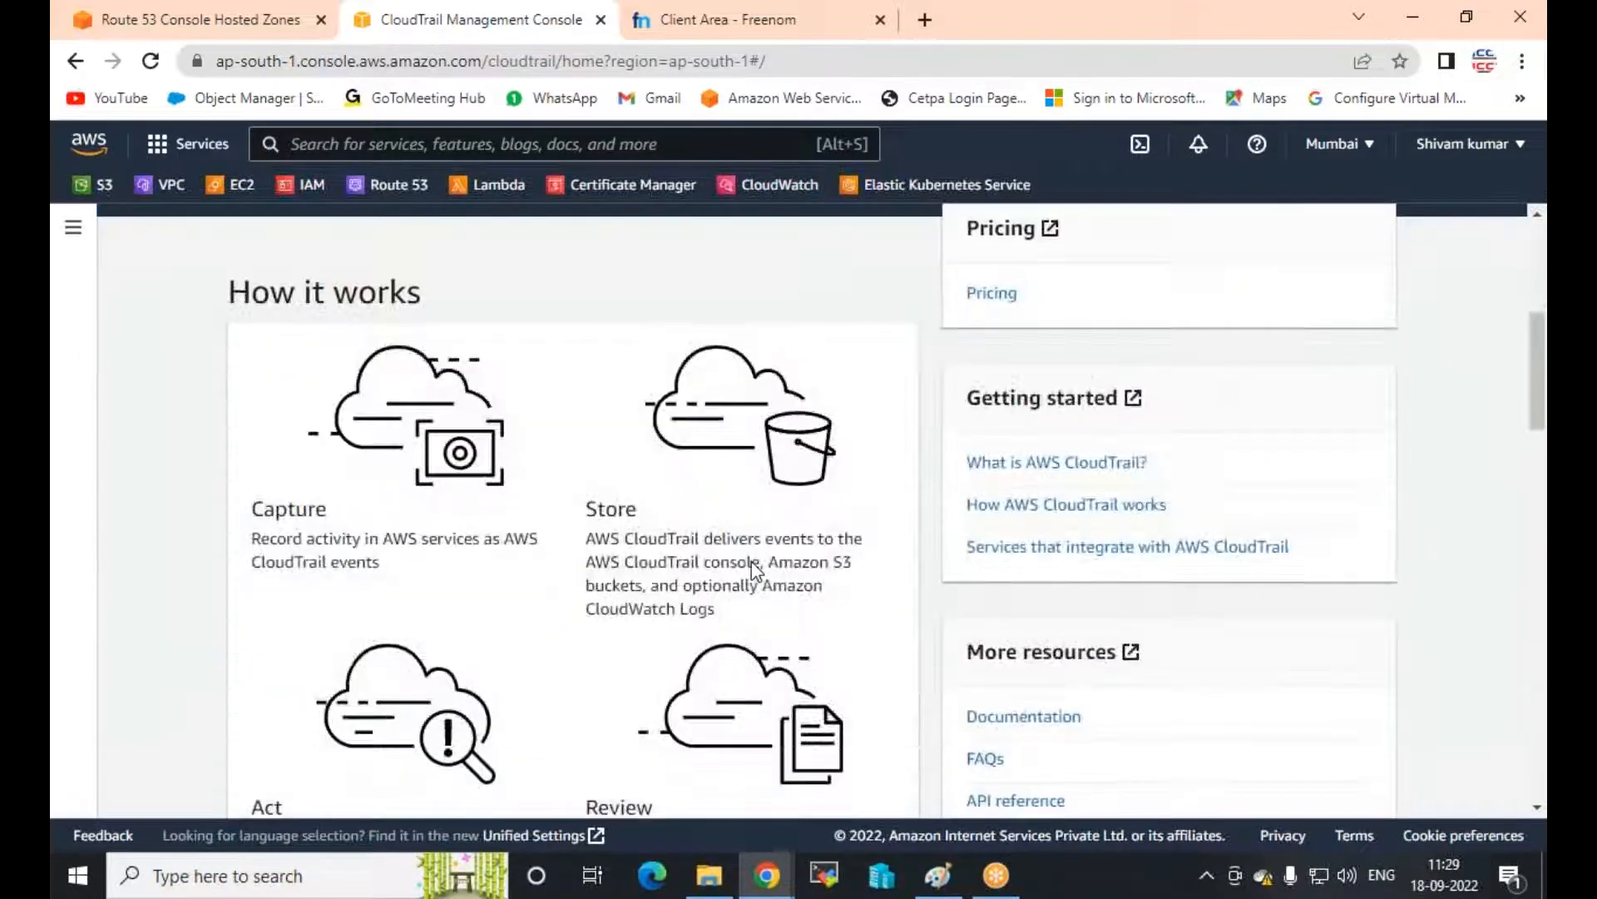
{"action": "scroll", "coordinate": [751, 570], "scroll_direction": "up", "scroll_amount": 5}
{"action": "left_click", "coordinate": [73, 227]}
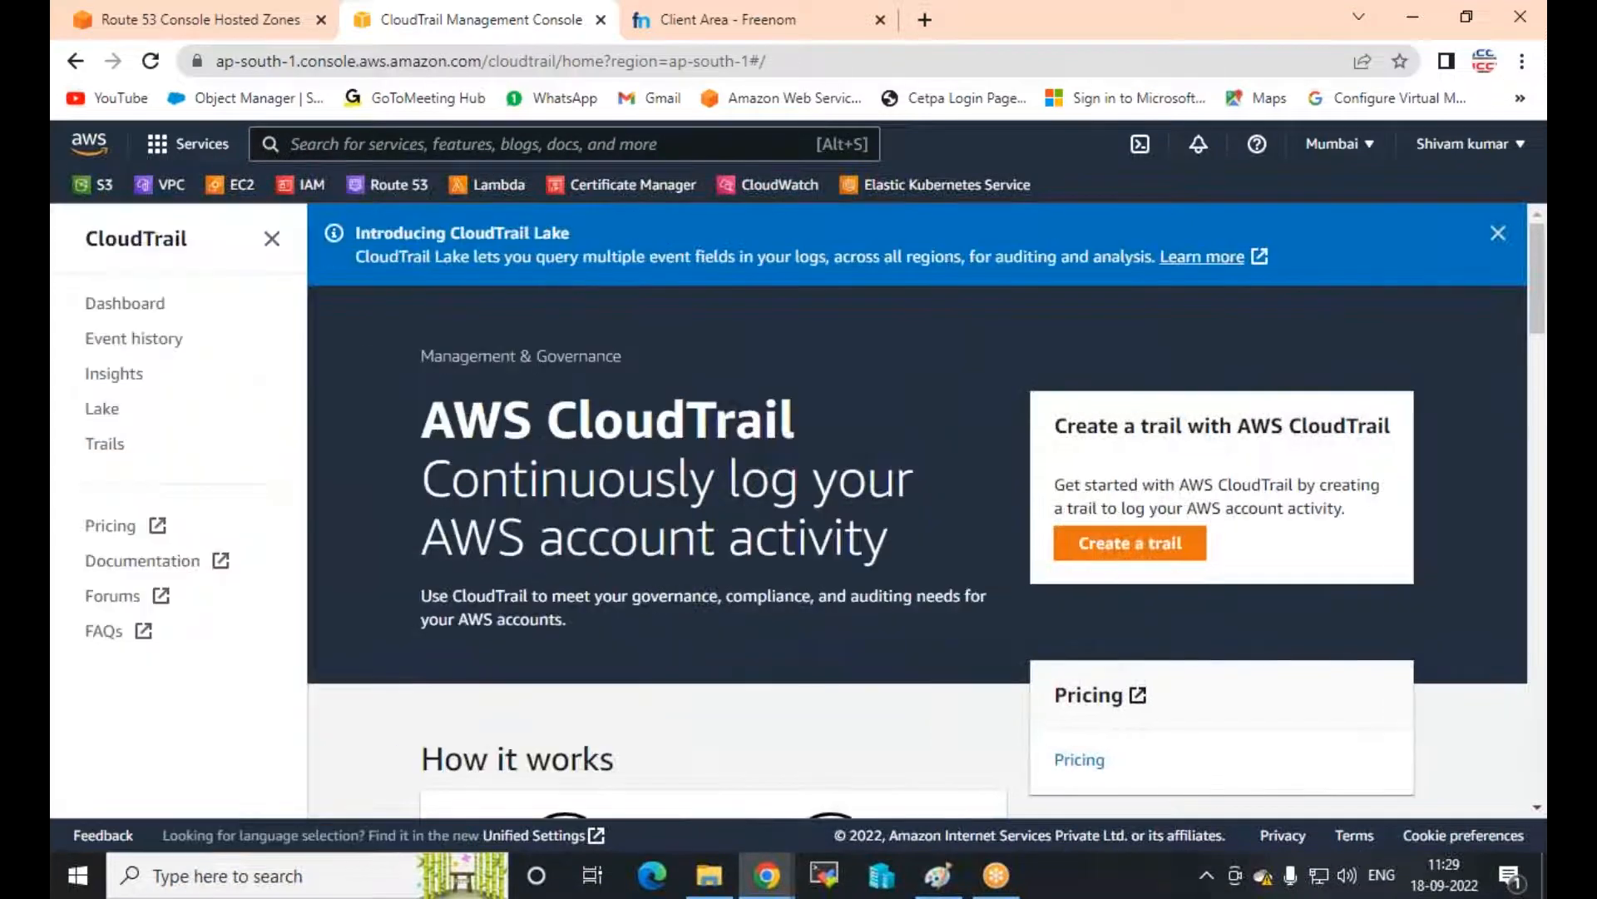
{"action": "left_click", "coordinate": [140, 309]}
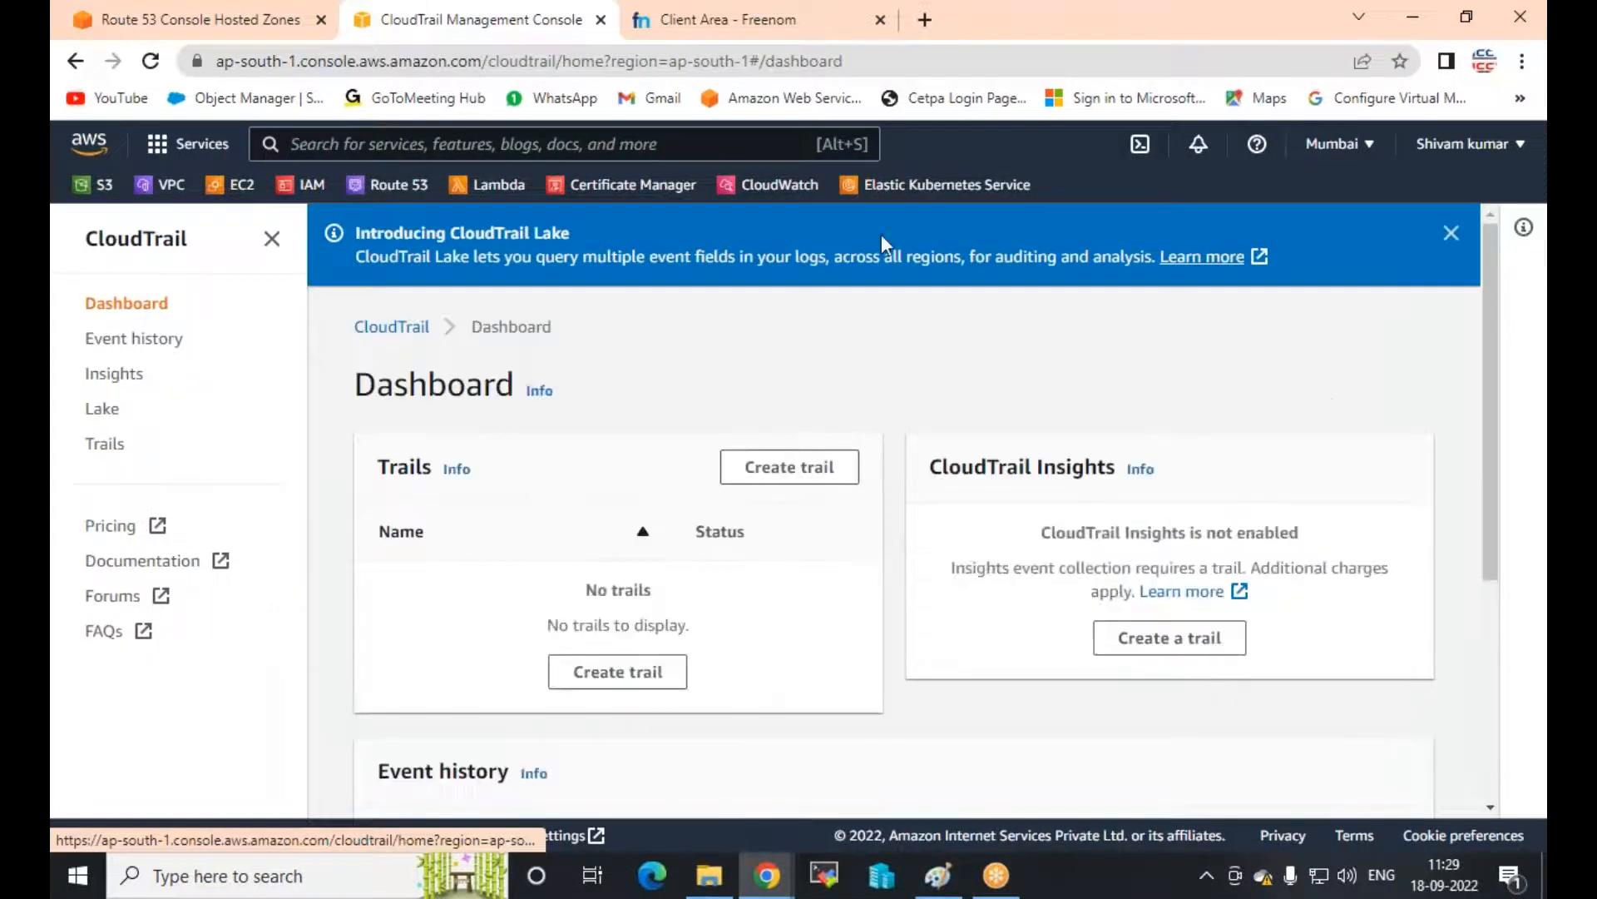
{"action": "scroll", "coordinate": [795, 524], "scroll_direction": "down", "scroll_amount": 3}
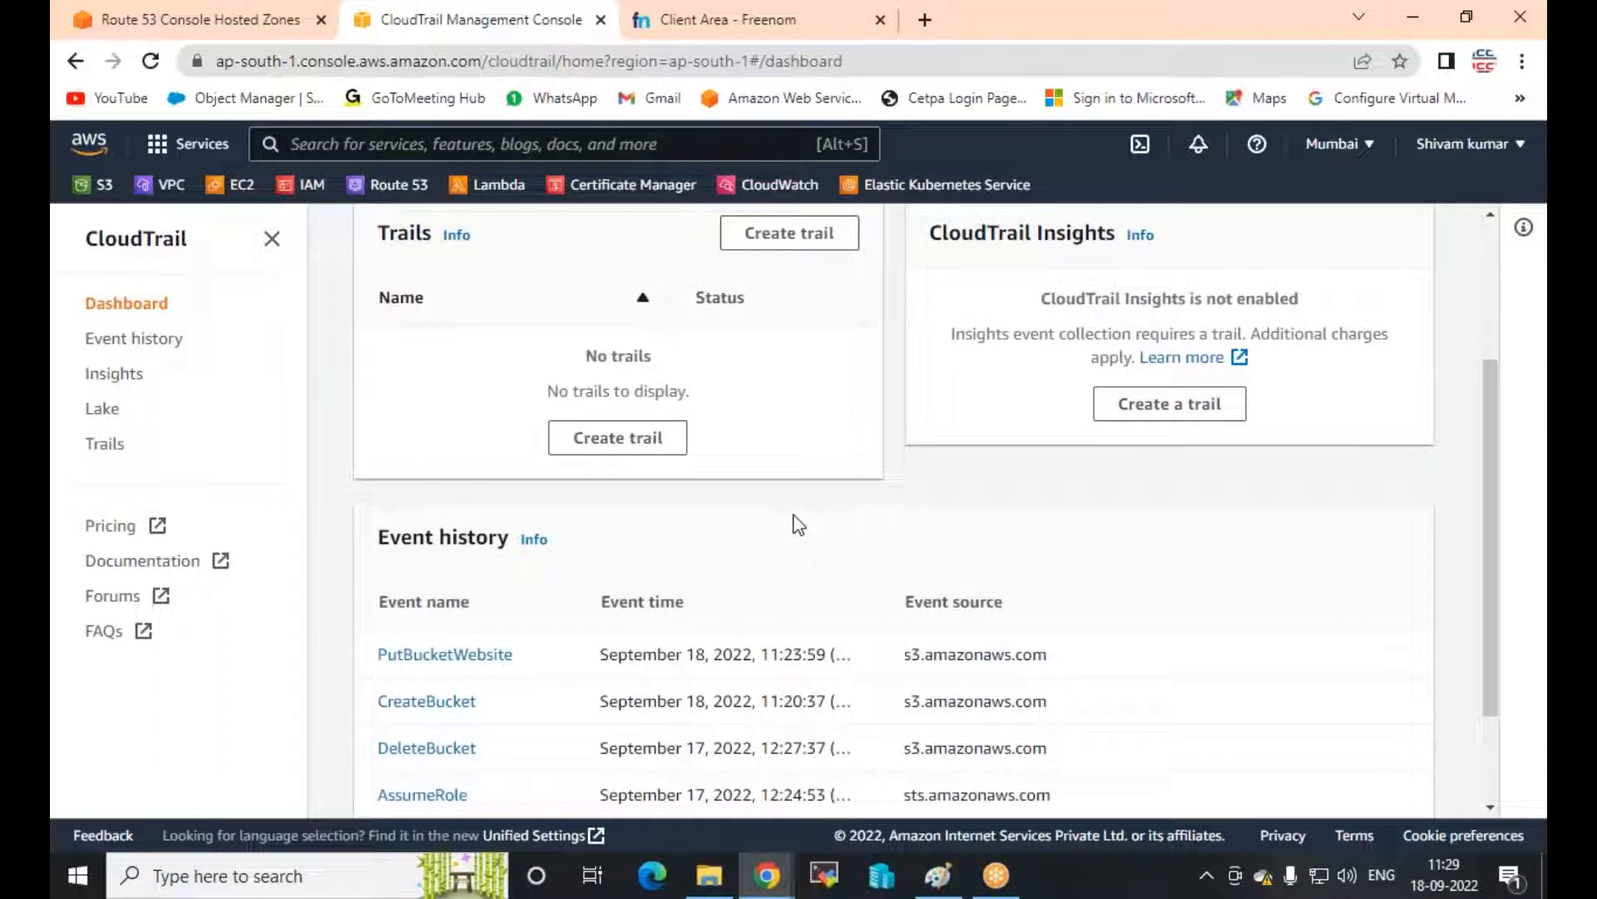
{"action": "scroll", "coordinate": [795, 526], "scroll_direction": "down", "scroll_amount": 2}
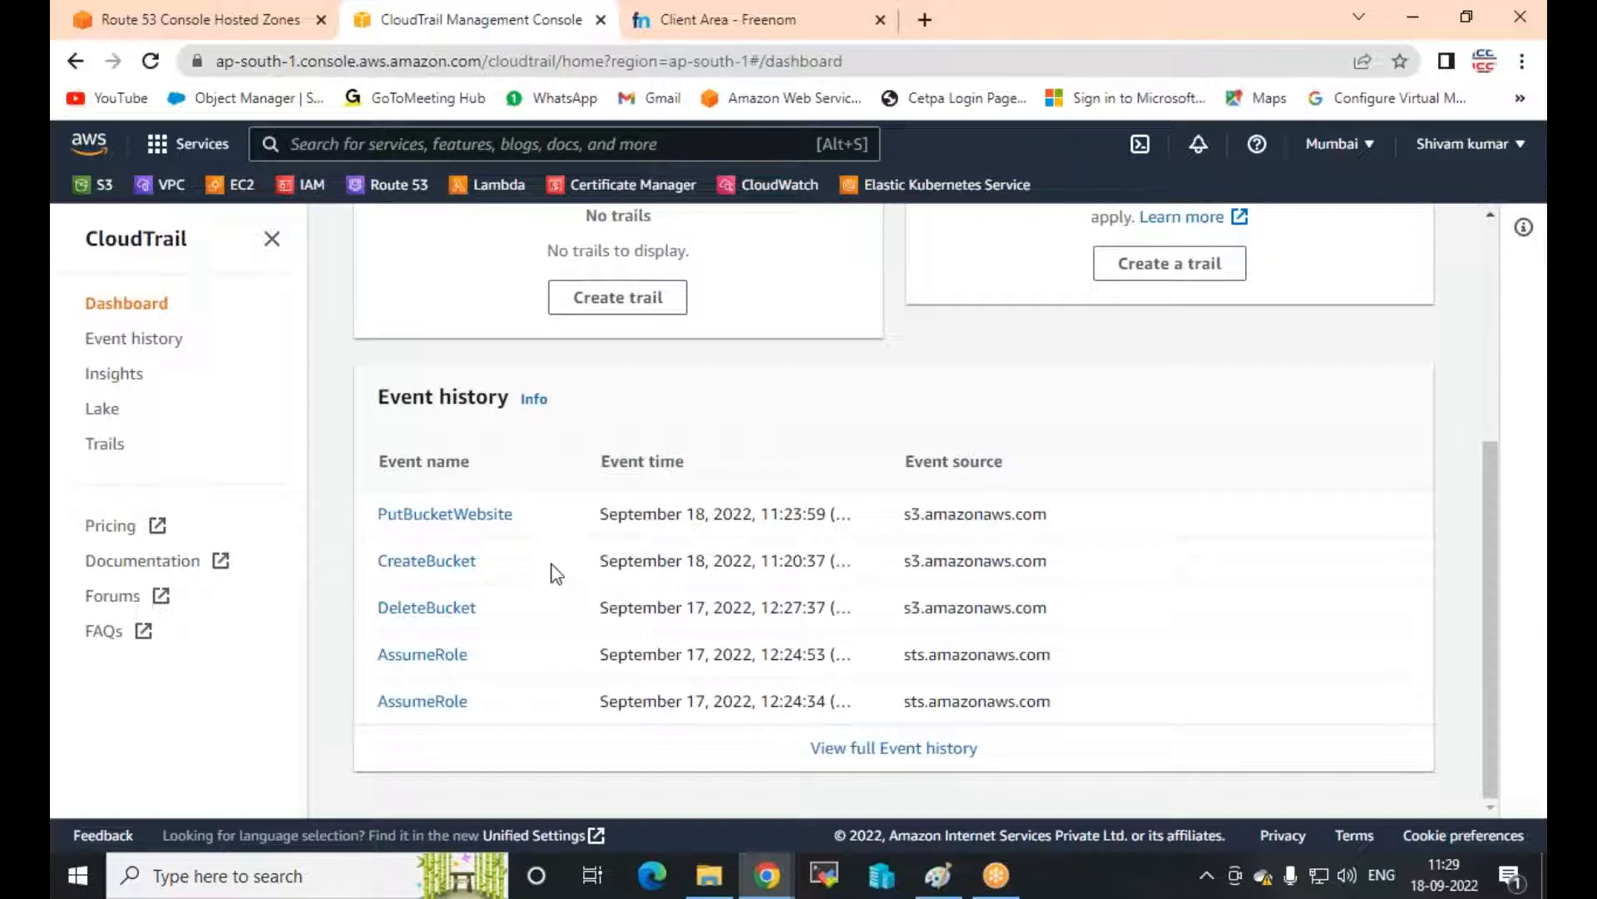
{"action": "left_click", "coordinate": [440, 564]}
{"action": "scroll", "coordinate": [624, 571], "scroll_direction": "down", "scroll_amount": 7}
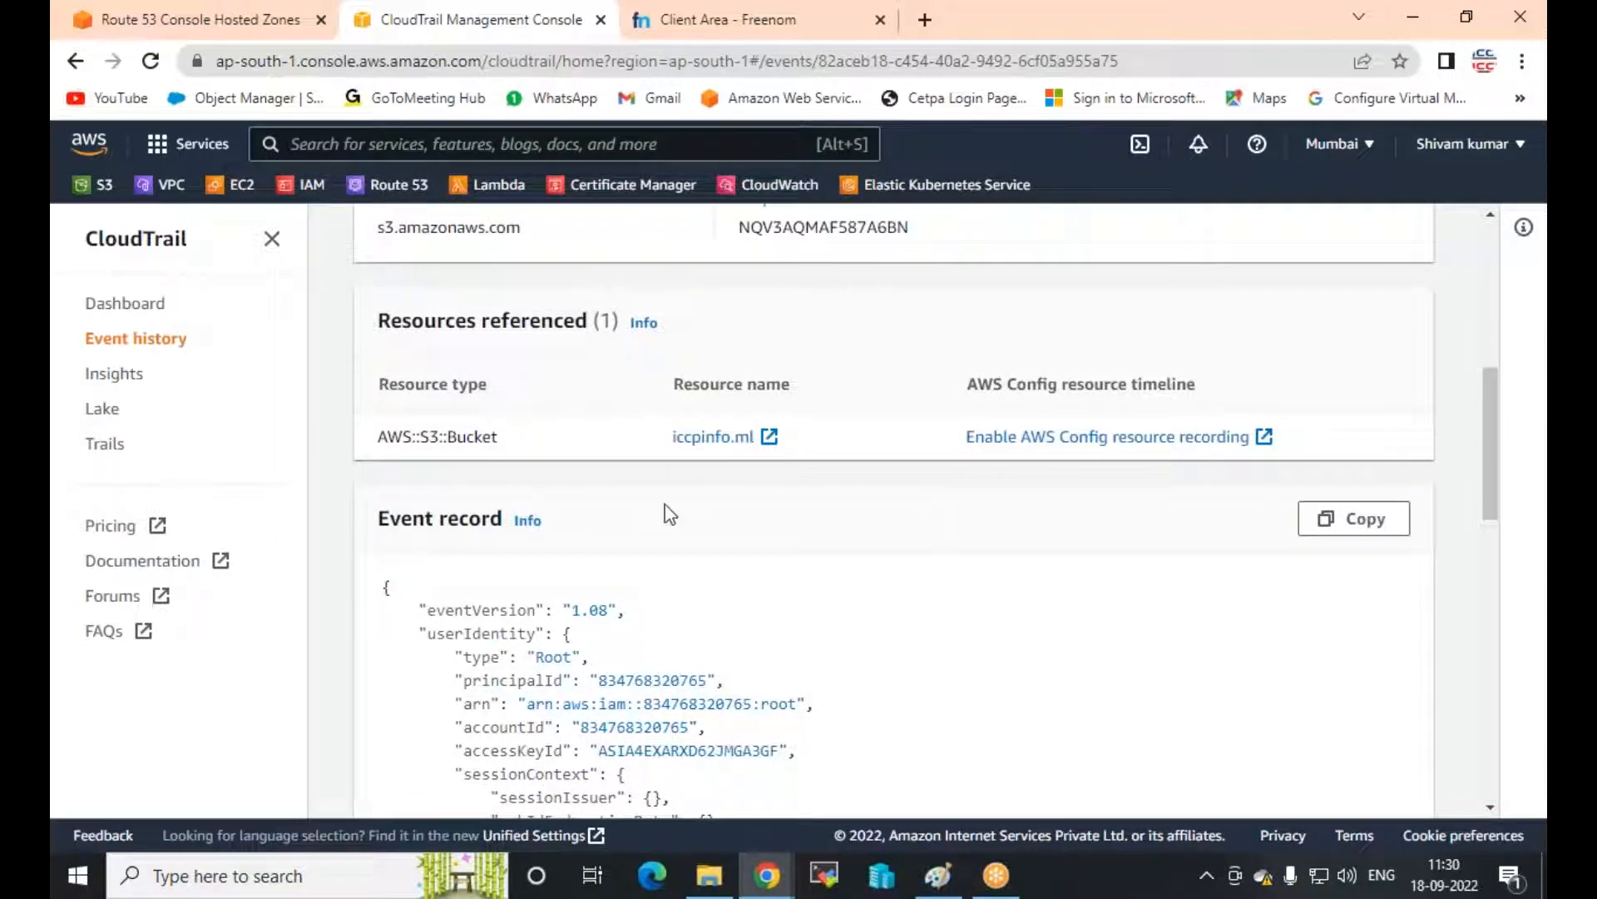
{"action": "scroll", "coordinate": [664, 510], "scroll_direction": "up", "scroll_amount": 7}
Start a new trail from the CloudTrail dashboard and name it my-trail
{"action": "left_click", "coordinate": [105, 308]}
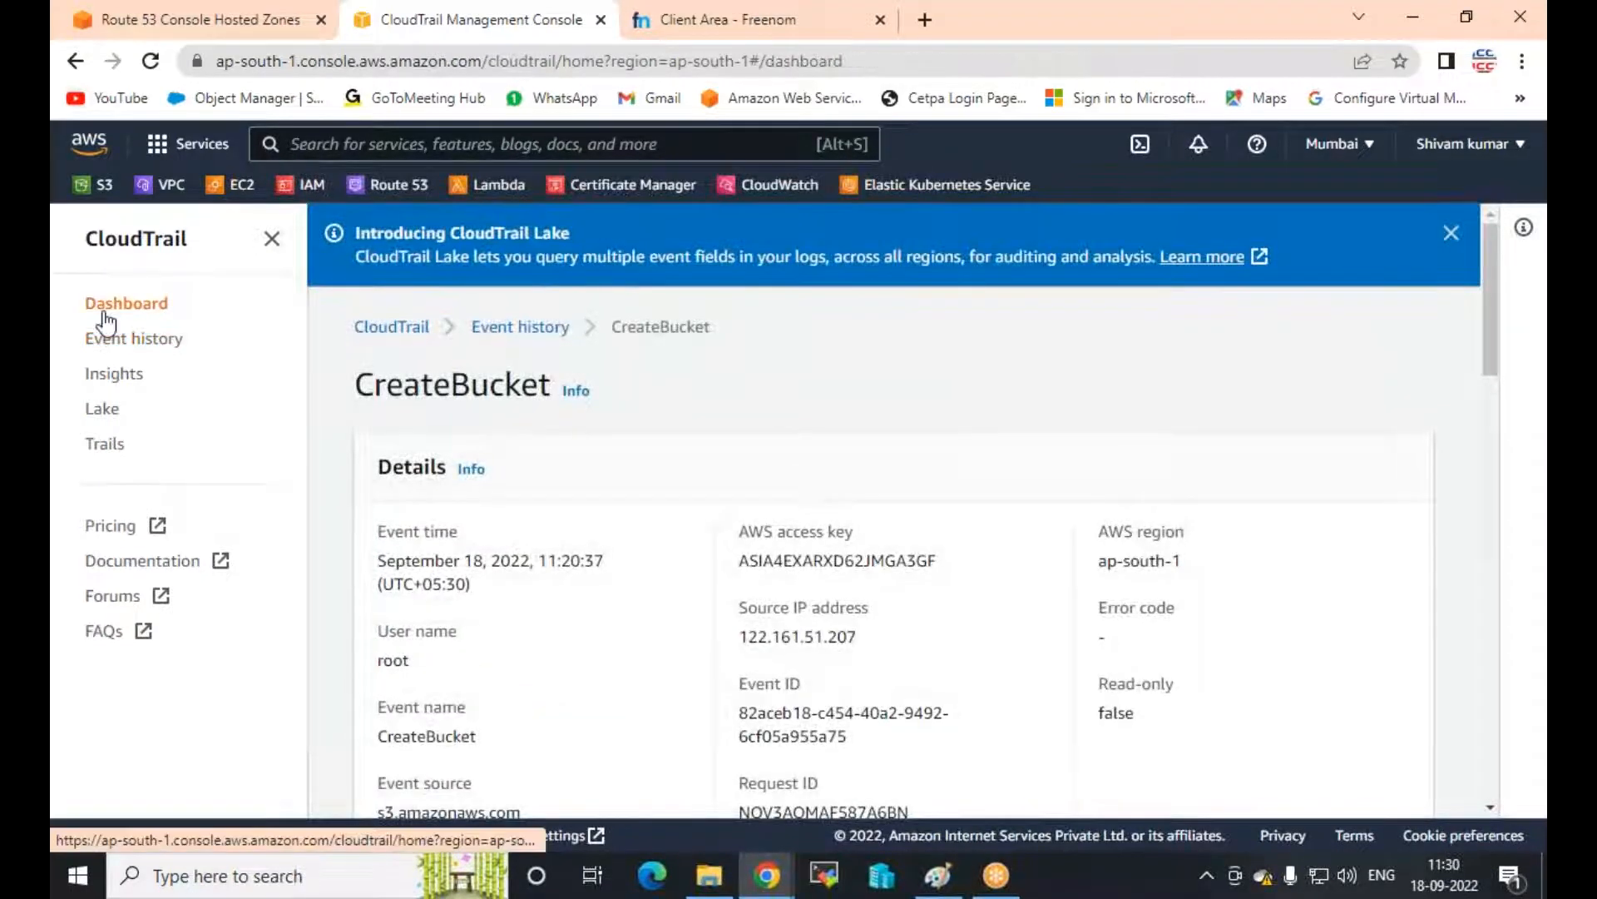
{"action": "left_click", "coordinate": [820, 481]}
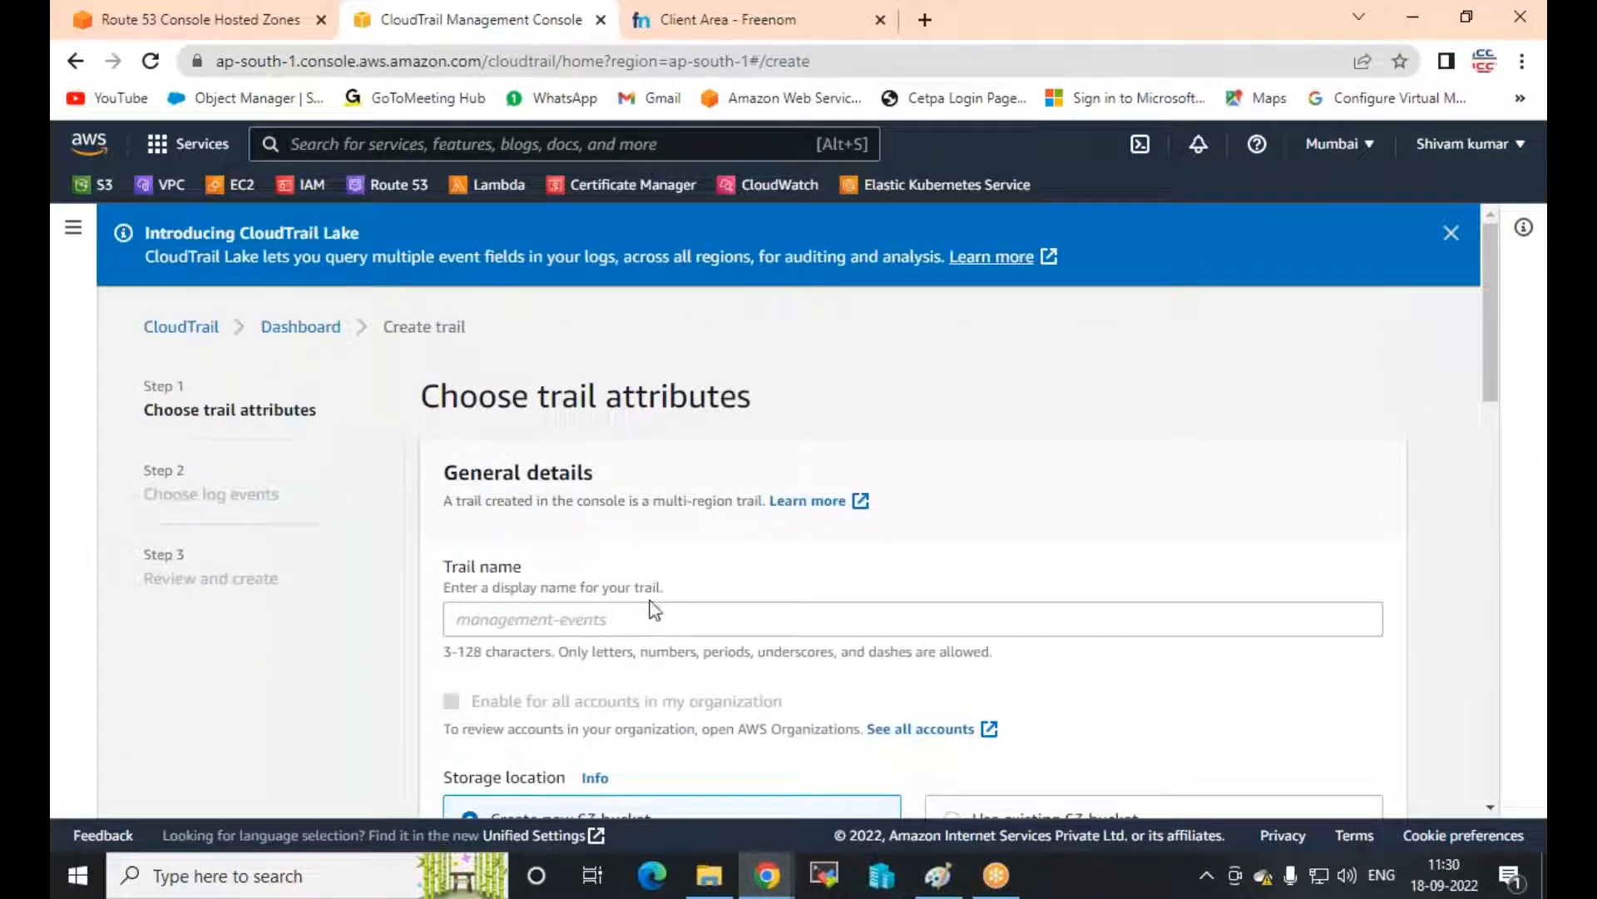
{"action": "left_click", "coordinate": [559, 622]}
{"action": "type", "text": "my-trail"}
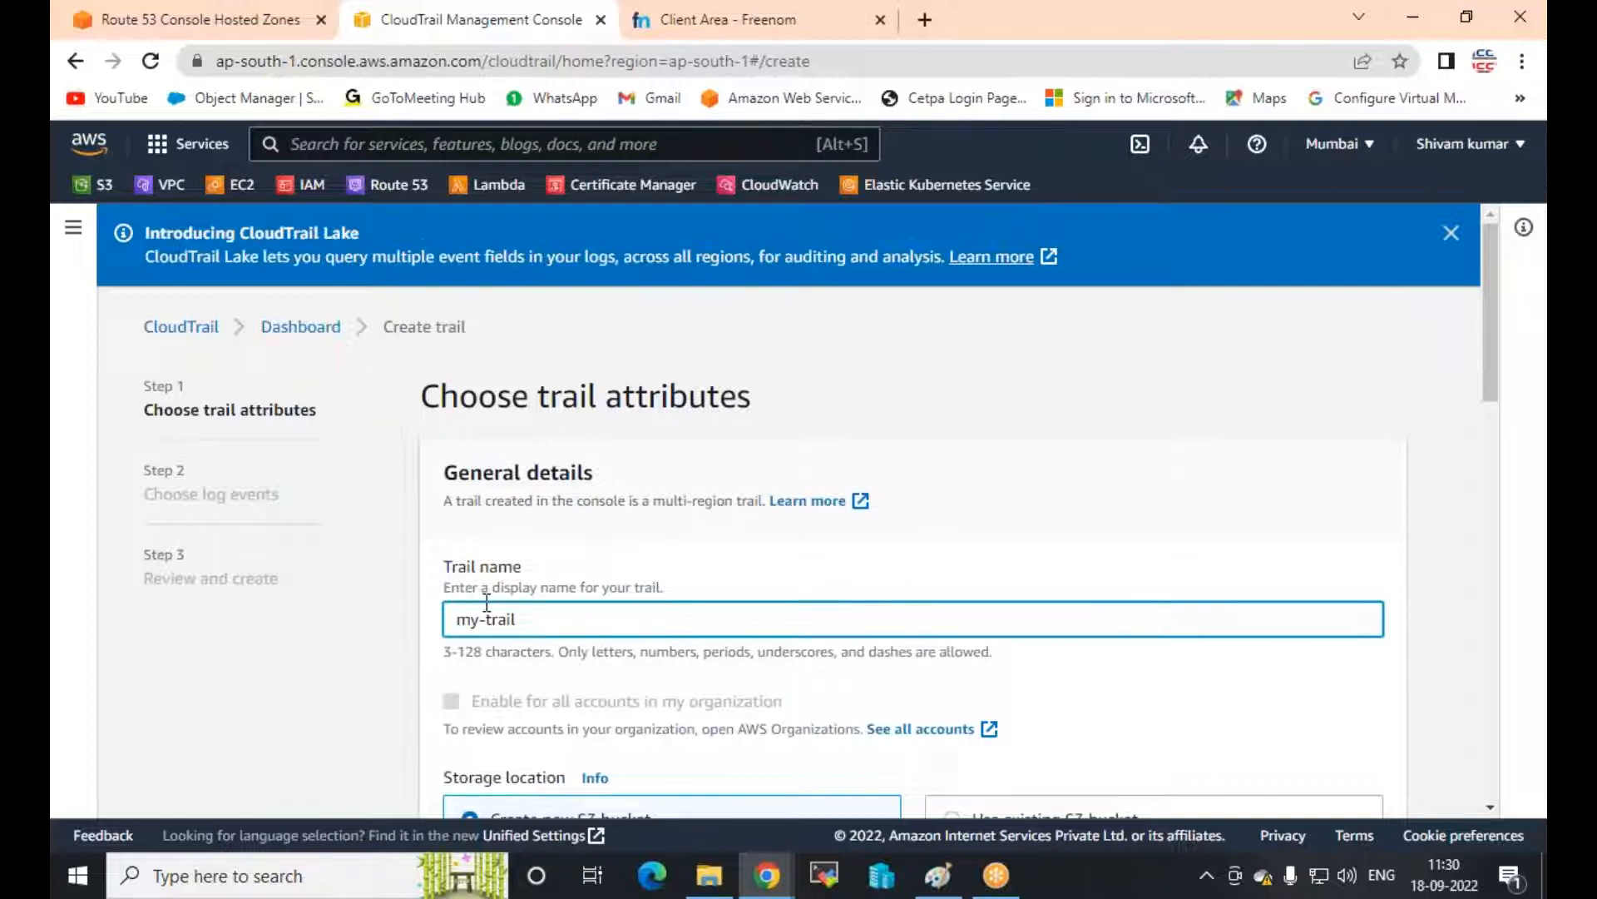
{"action": "scroll", "coordinate": [510, 613], "scroll_direction": "down", "scroll_amount": 4}
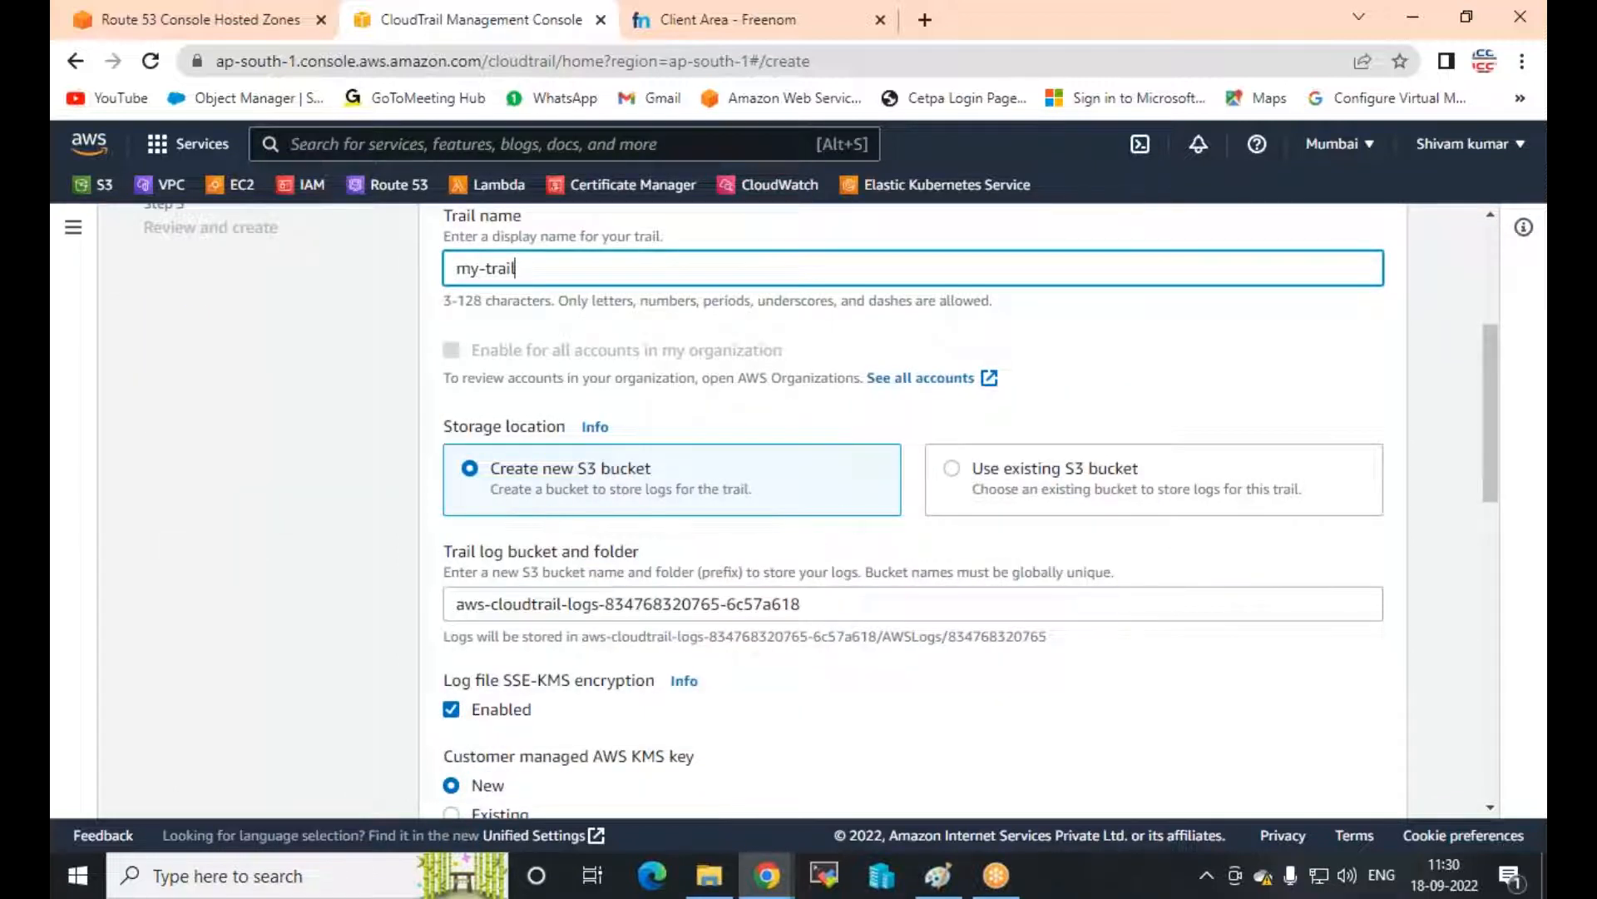
Set the trail's storage location to an existing S3 bucket and choose mylogstrailasd
{"action": "left_click_drag", "start_coordinate": [820, 606], "coordinate": [373, 628]}
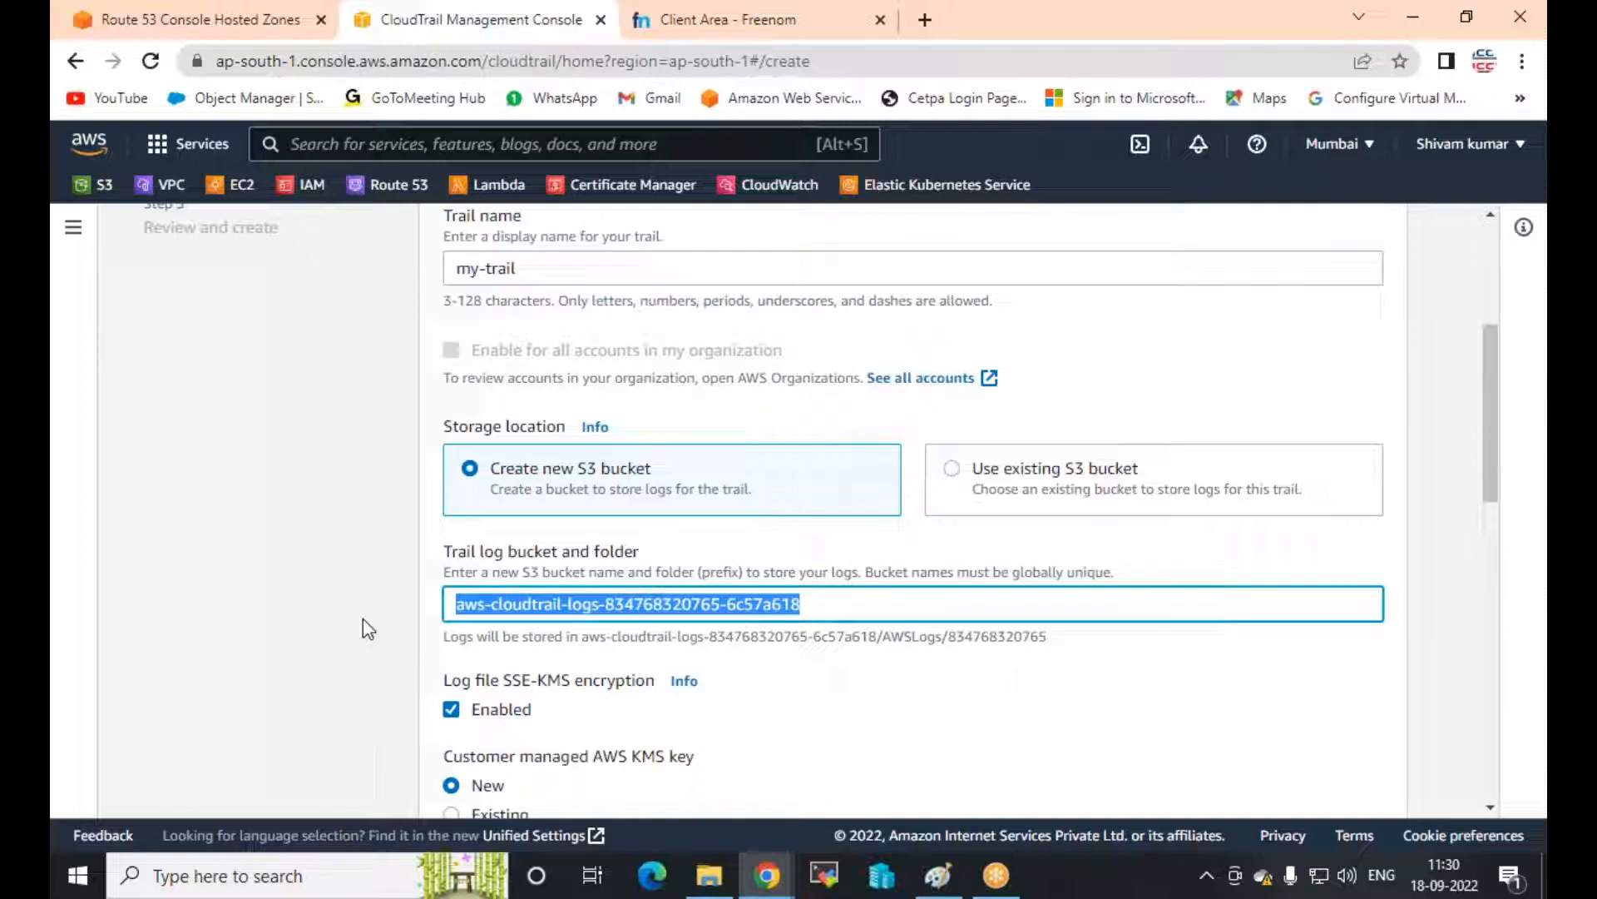
{"action": "left_click", "coordinate": [951, 470]}
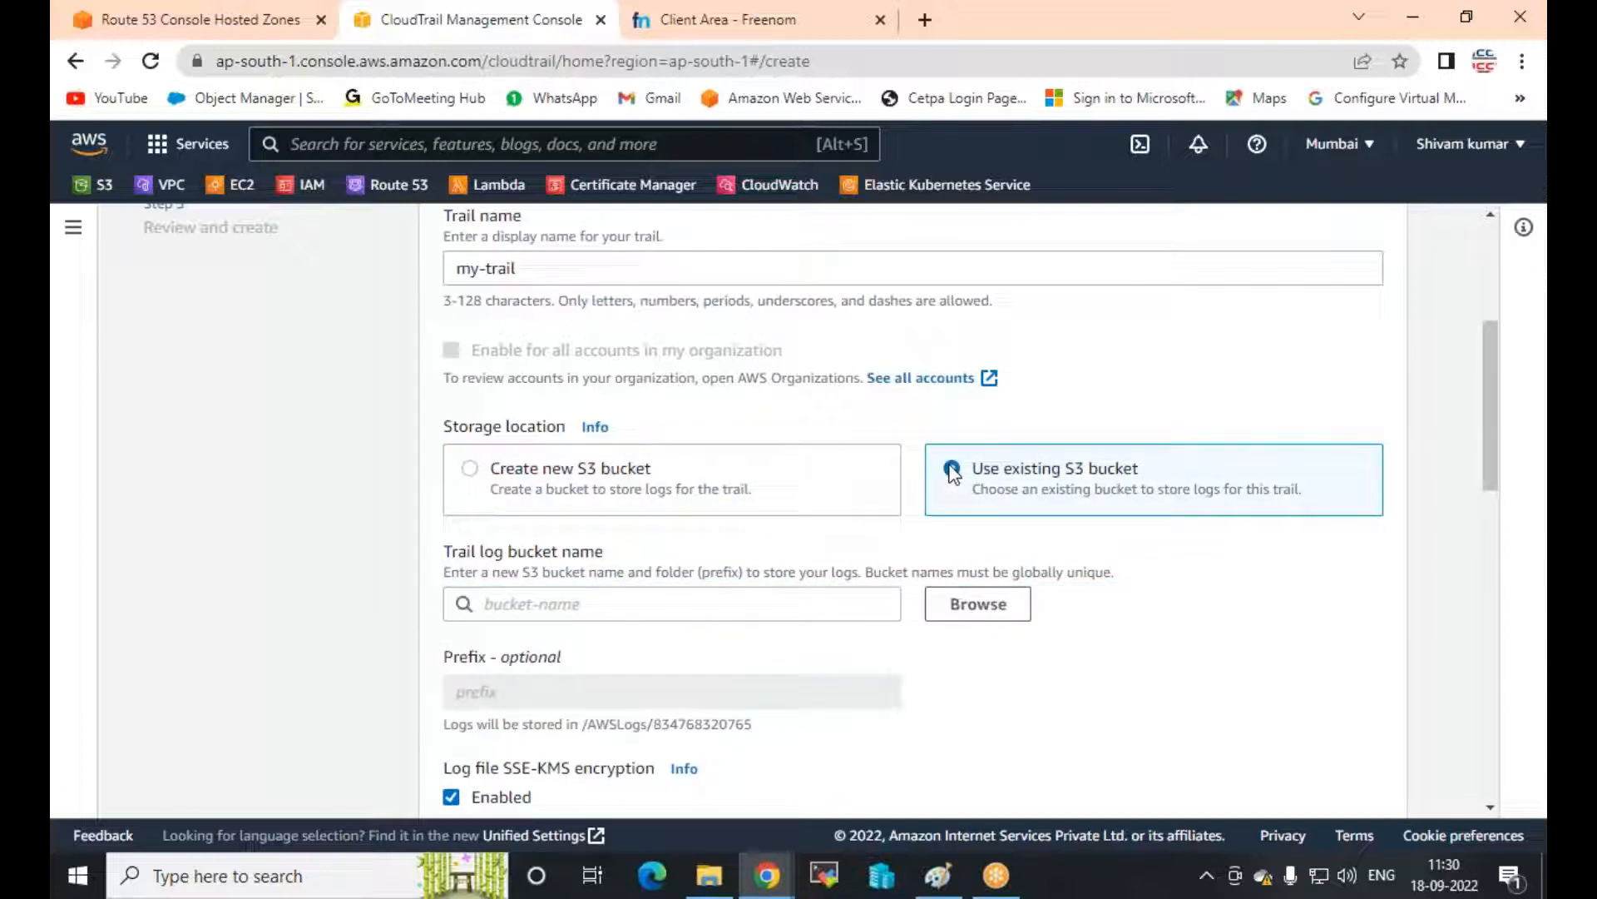
{"action": "left_click", "coordinate": [970, 611]}
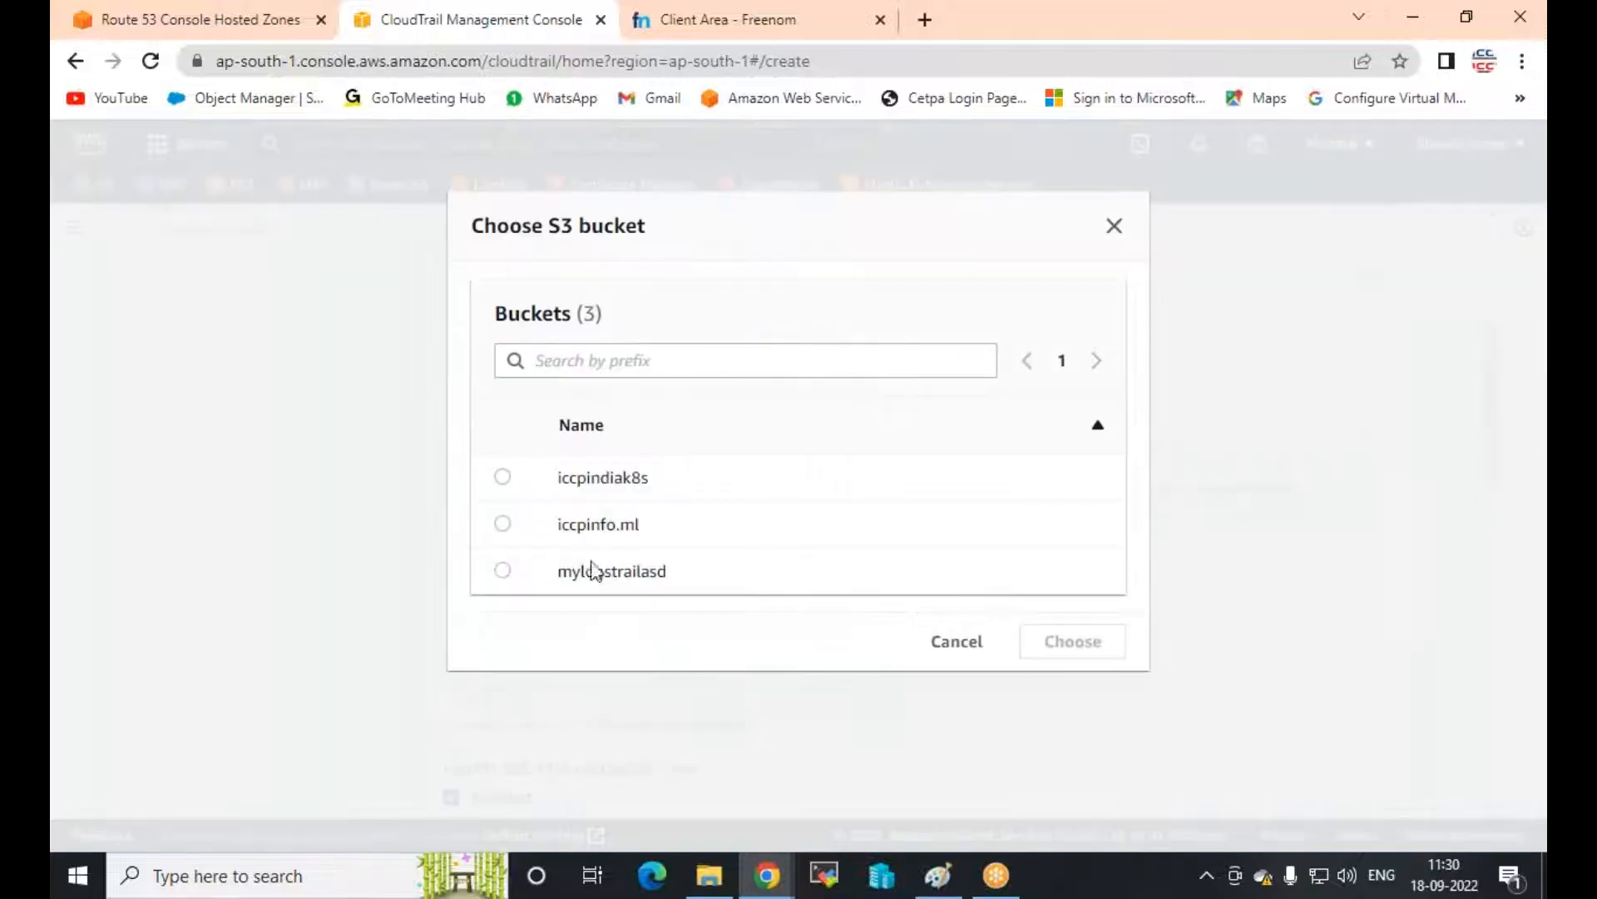
{"action": "left_click", "coordinate": [508, 573]}
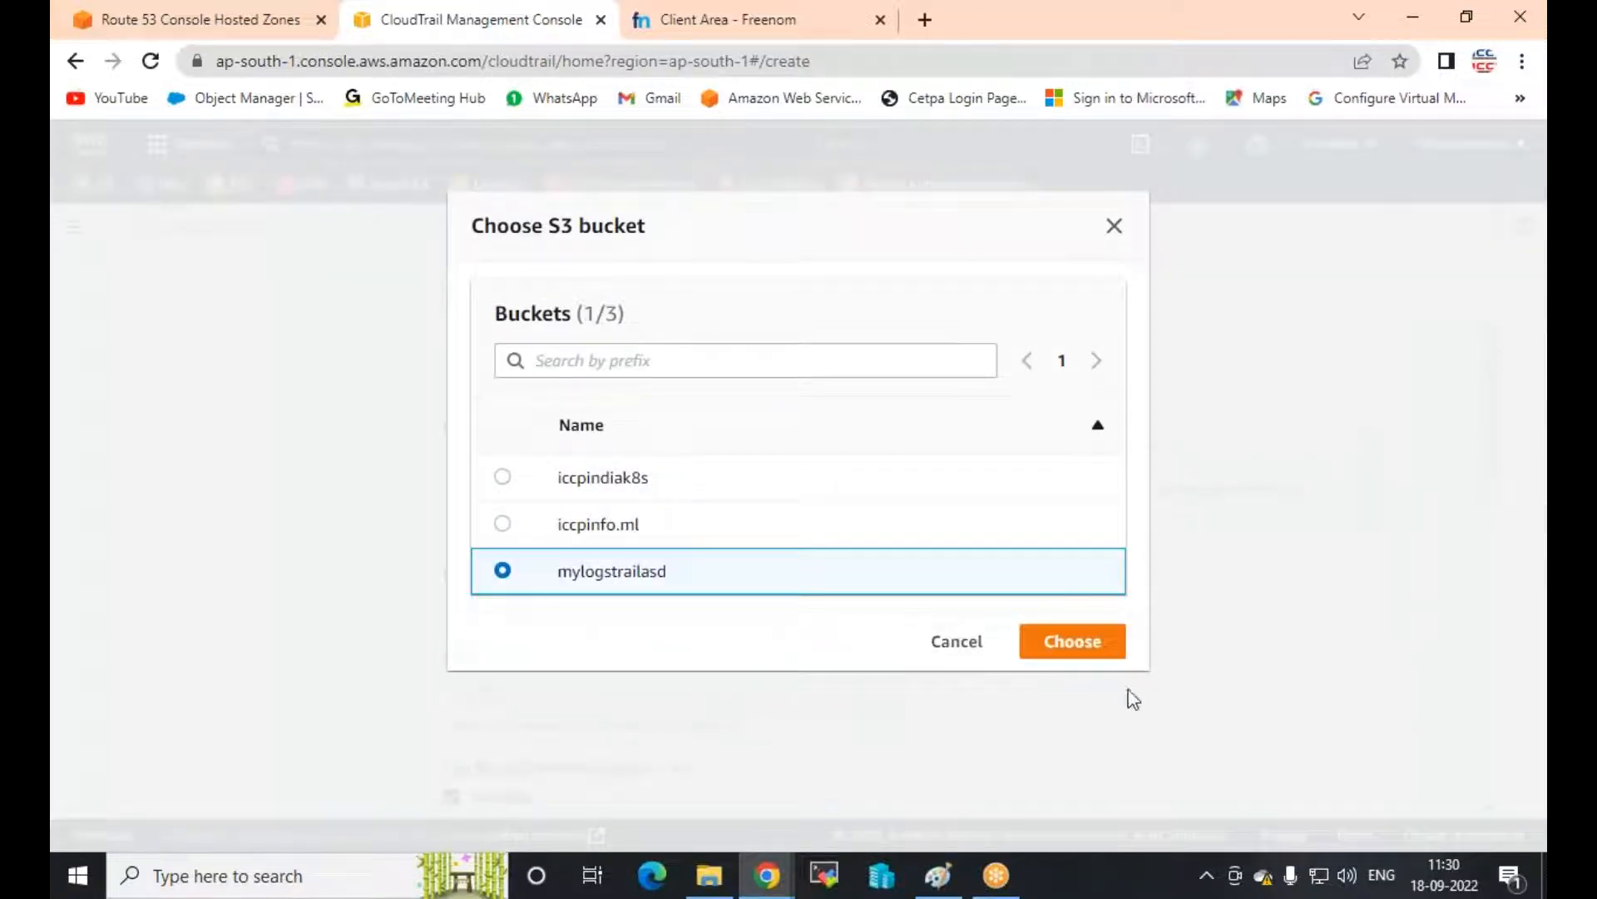
{"action": "left_click", "coordinate": [1097, 652]}
Disable log file SSE-KMS encryption and log file validation for the trail, and continue to the log events
{"action": "scroll", "coordinate": [1009, 646], "scroll_direction": "down", "scroll_amount": 3}
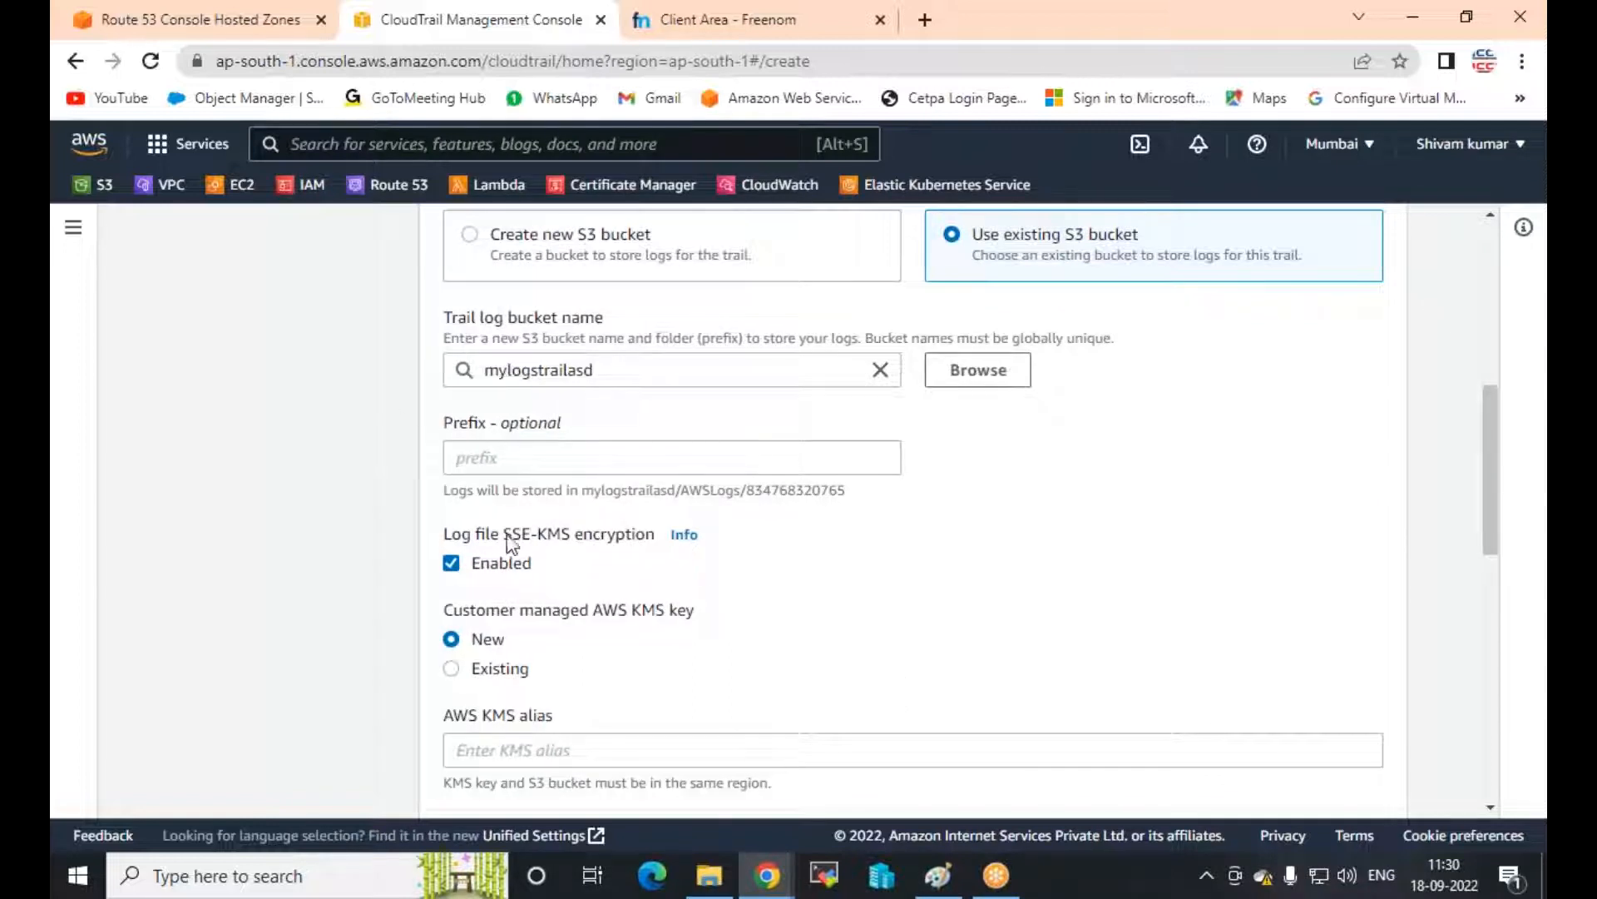
{"action": "scroll", "coordinate": [533, 541], "scroll_direction": "down", "scroll_amount": 2}
{"action": "scroll", "coordinate": [533, 583], "scroll_direction": "down", "scroll_amount": 3}
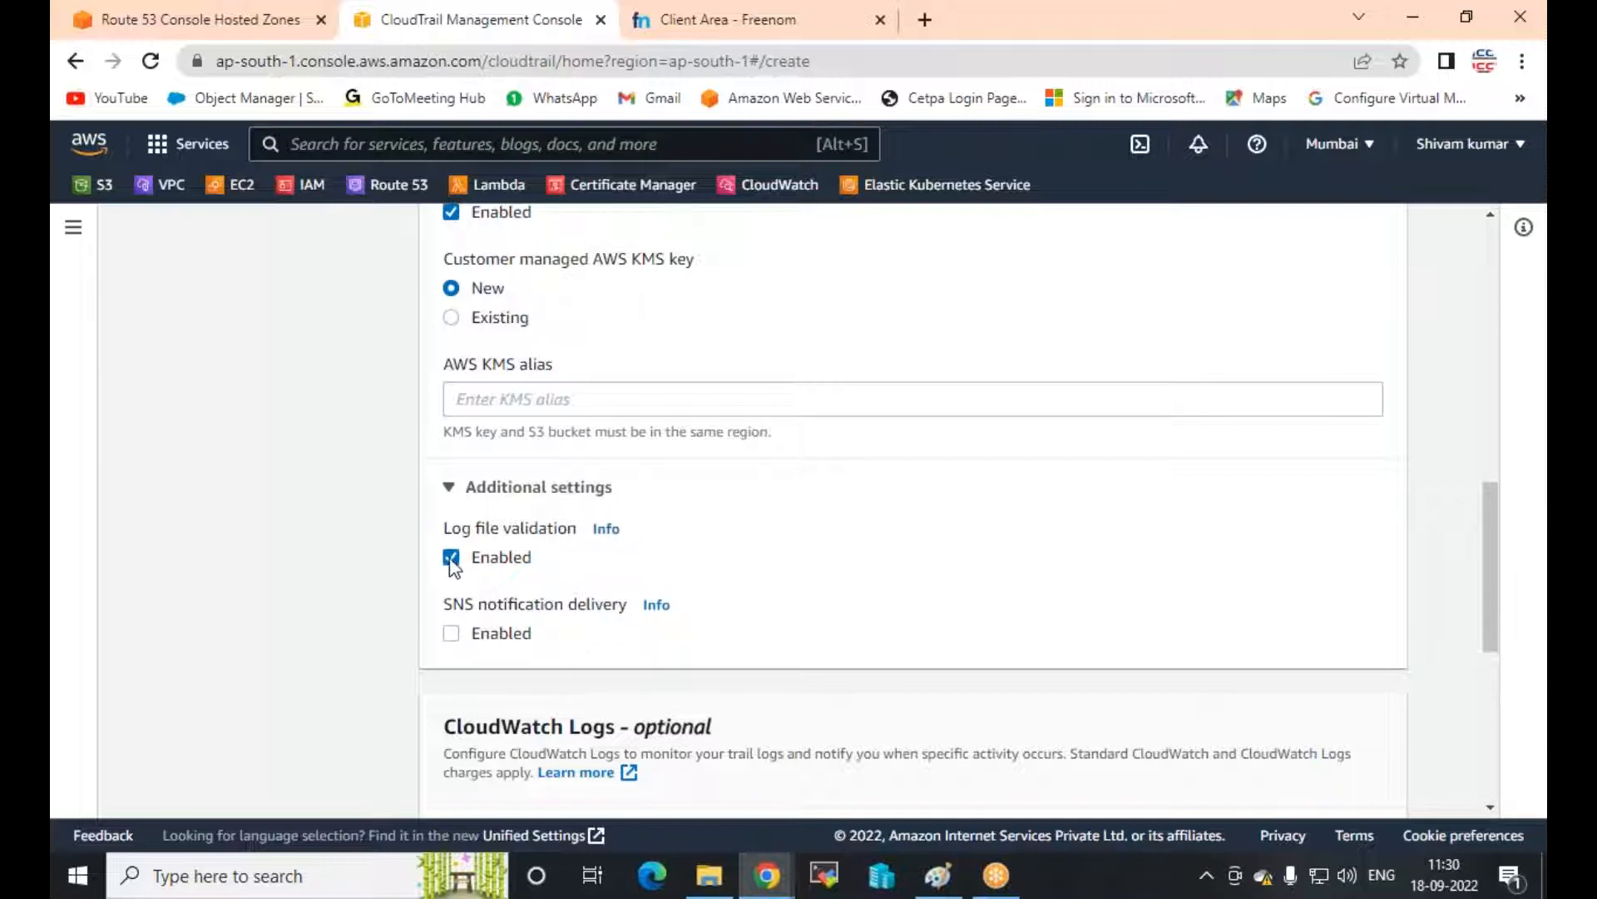
{"action": "scroll", "coordinate": [603, 553], "scroll_direction": "up", "scroll_amount": 3}
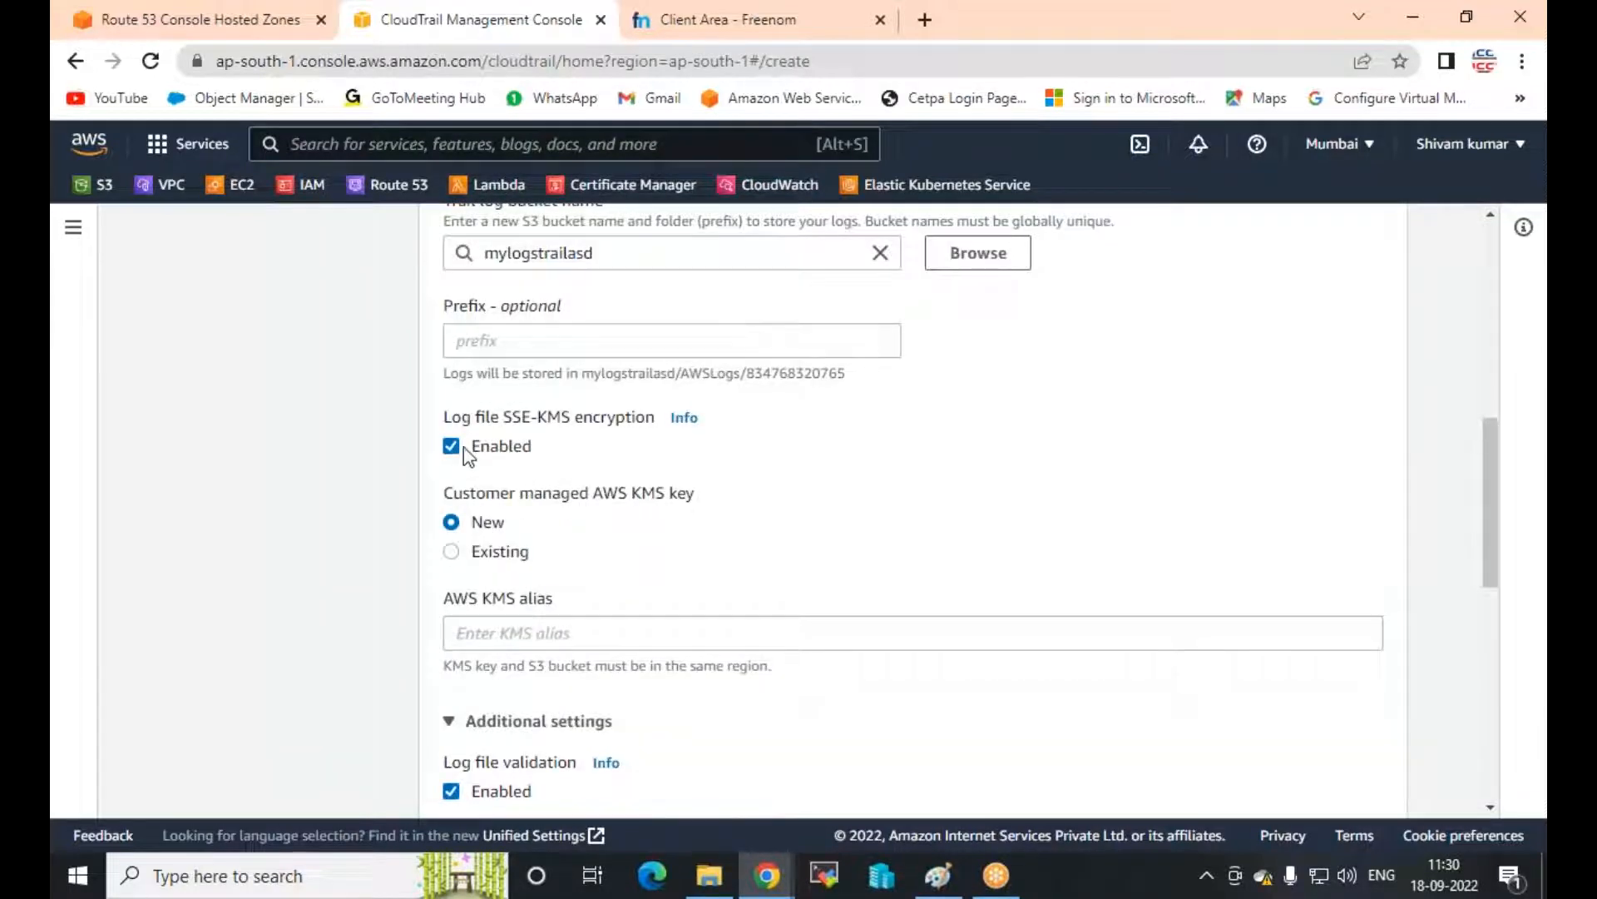
{"action": "scroll", "coordinate": [606, 448], "scroll_direction": "down", "scroll_amount": 2}
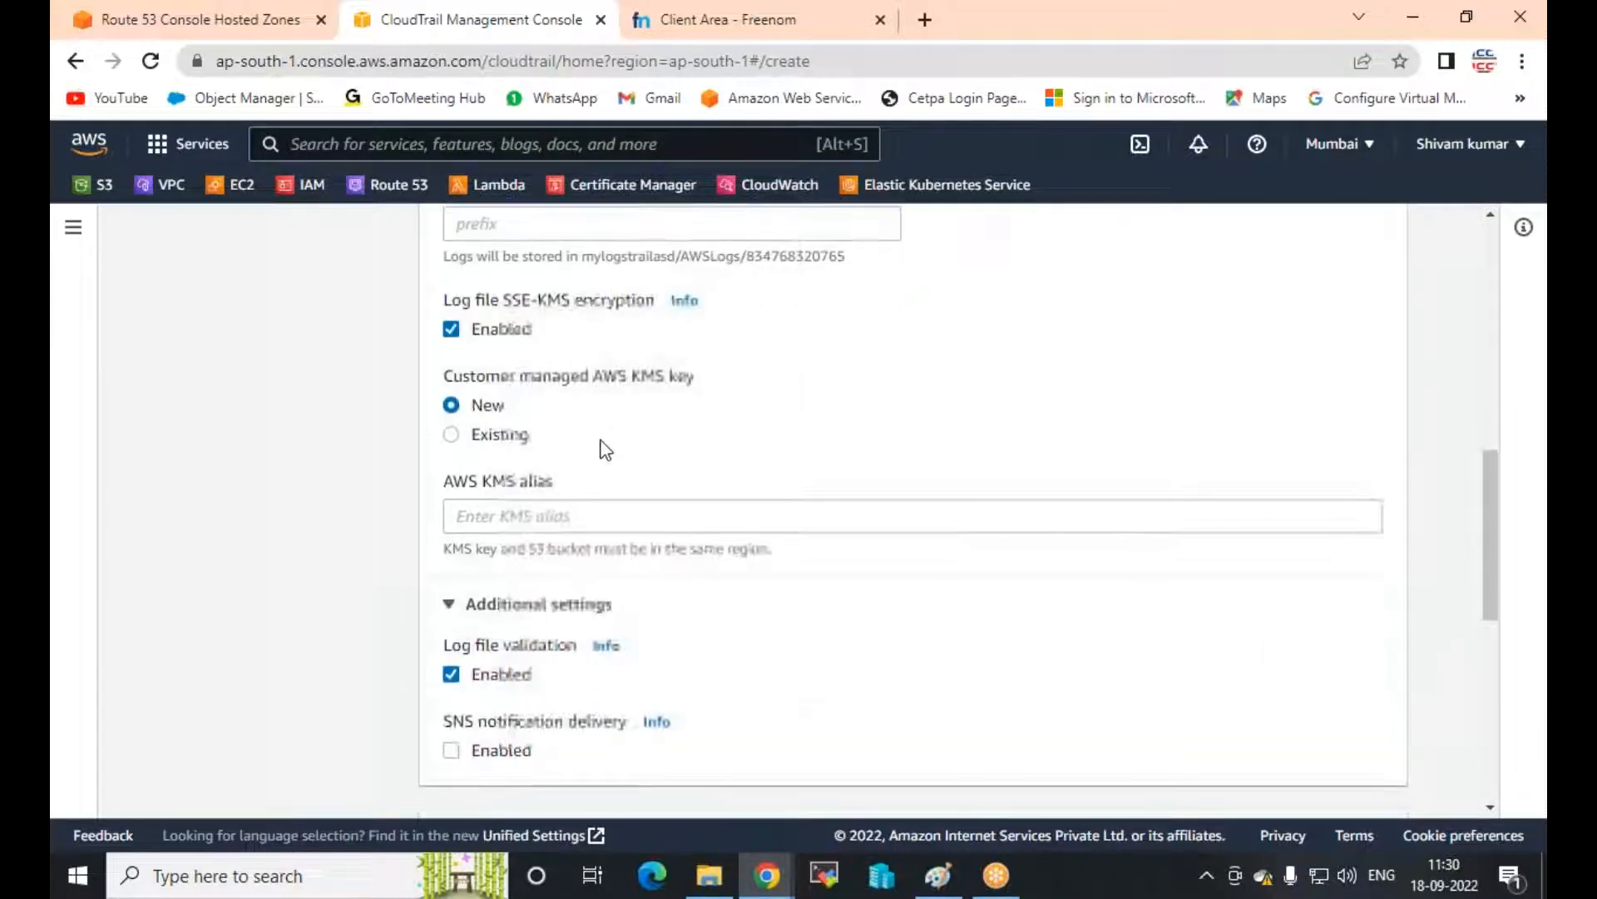
{"action": "left_click", "coordinate": [450, 330]}
{"action": "left_click", "coordinate": [453, 463]}
{"action": "scroll", "coordinate": [827, 491], "scroll_direction": "up", "scroll_amount": 3}
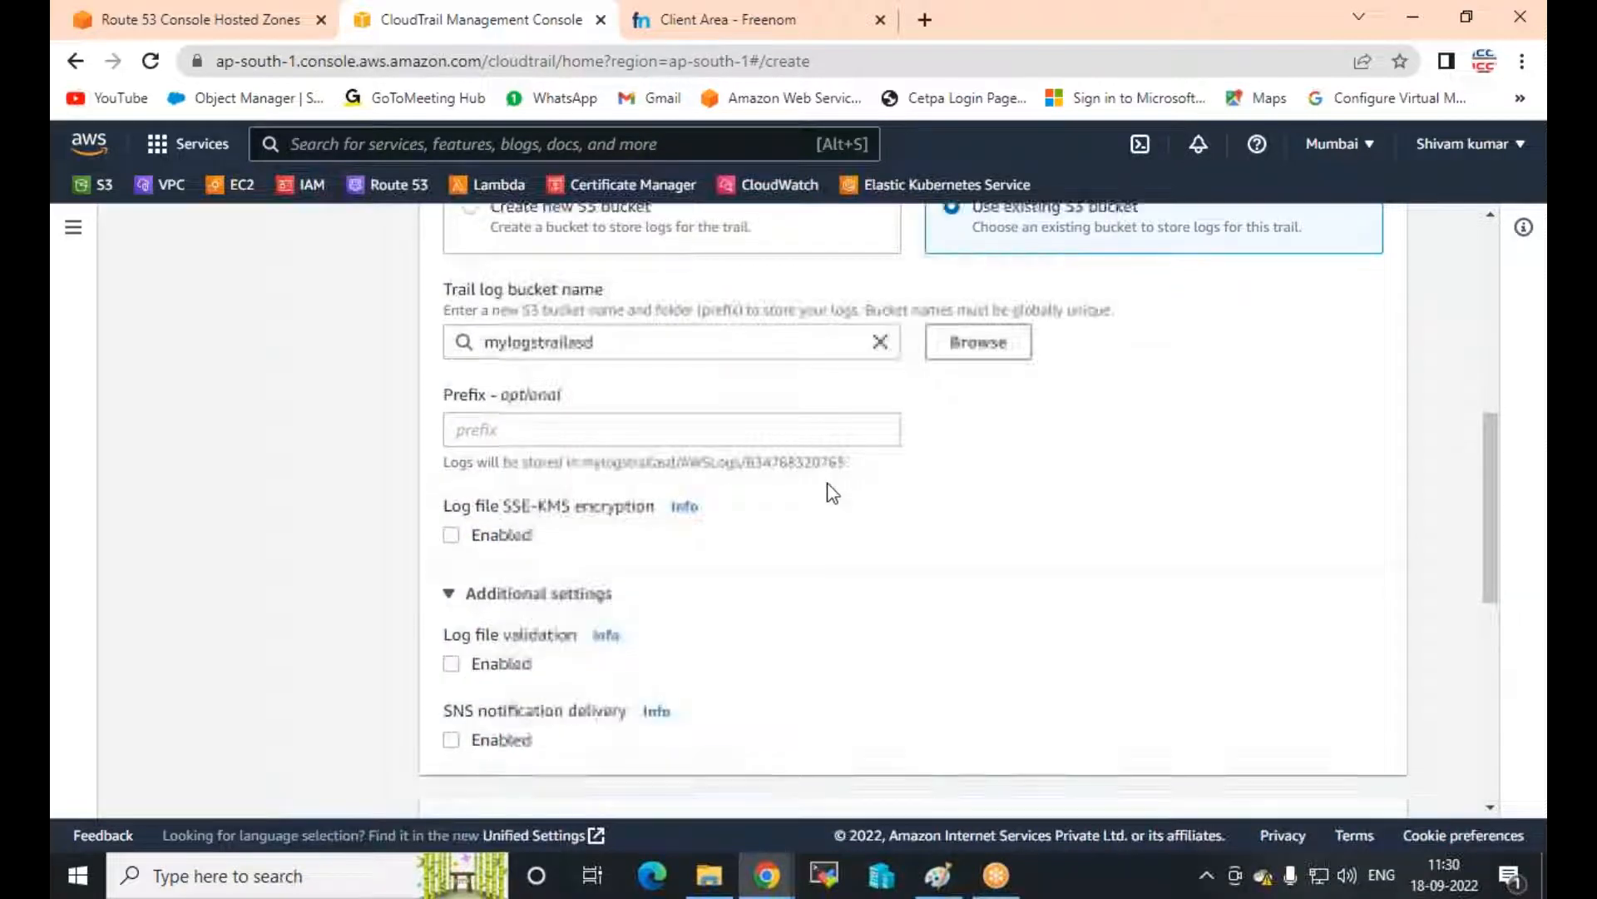
{"action": "scroll", "coordinate": [831, 493], "scroll_direction": "down", "scroll_amount": 10}
{"action": "left_click", "coordinate": [1391, 776]}
Keep the default management events with Read and Write activity, review the settings, and create the trail
{"action": "scroll", "coordinate": [1331, 703], "scroll_direction": "down", "scroll_amount": 5}
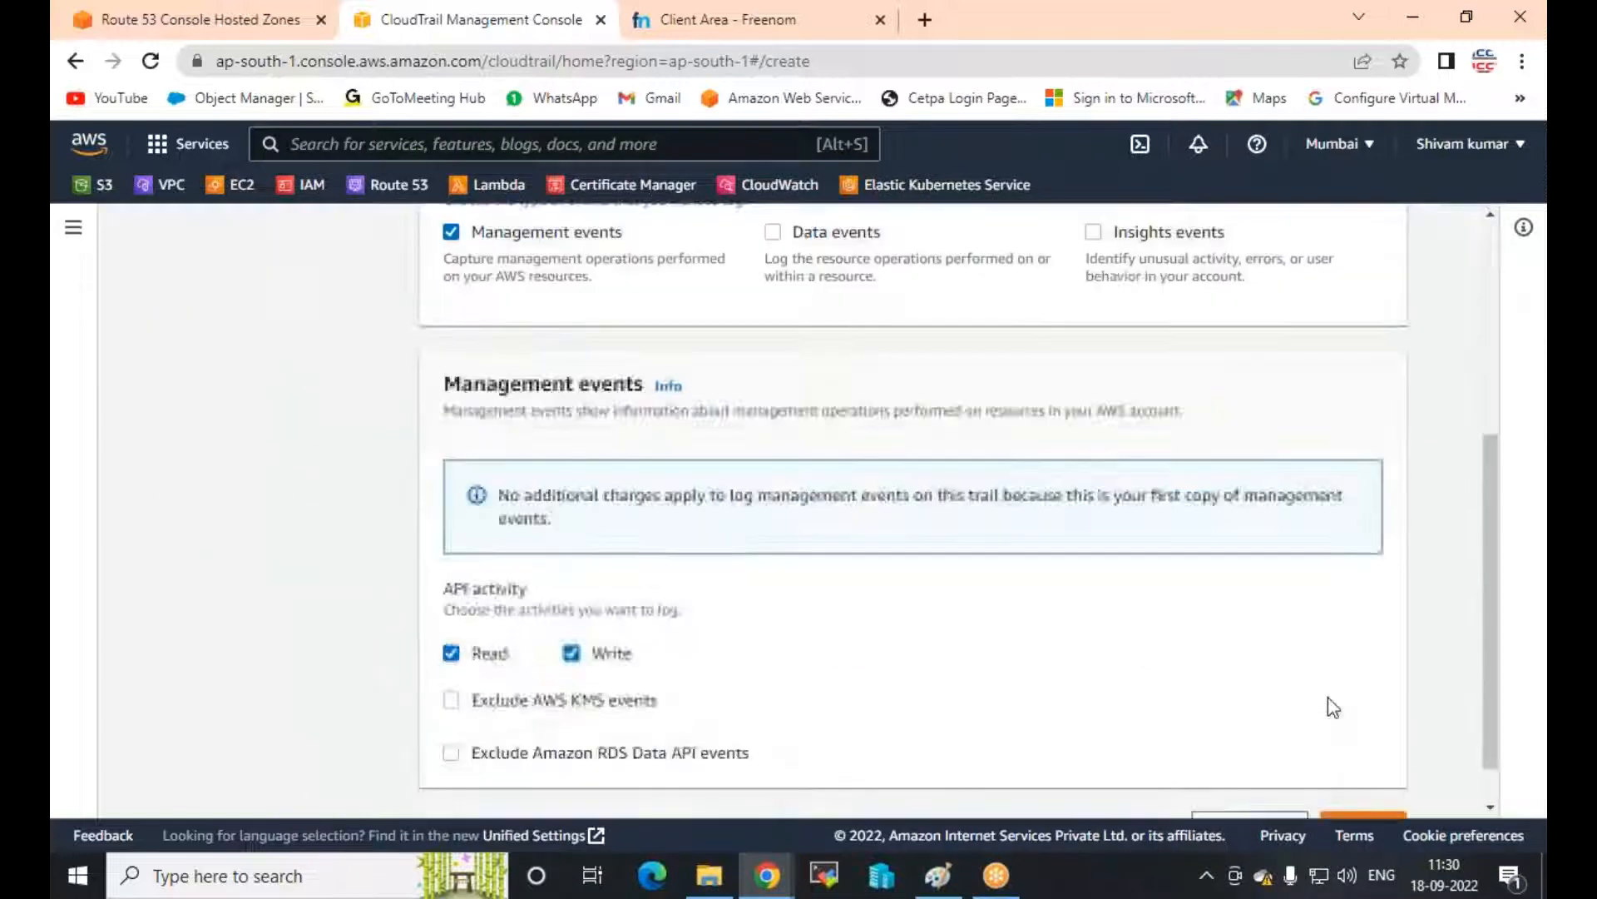
{"action": "scroll", "coordinate": [1332, 706], "scroll_direction": "down", "scroll_amount": 2}
{"action": "left_click", "coordinate": [1359, 772]}
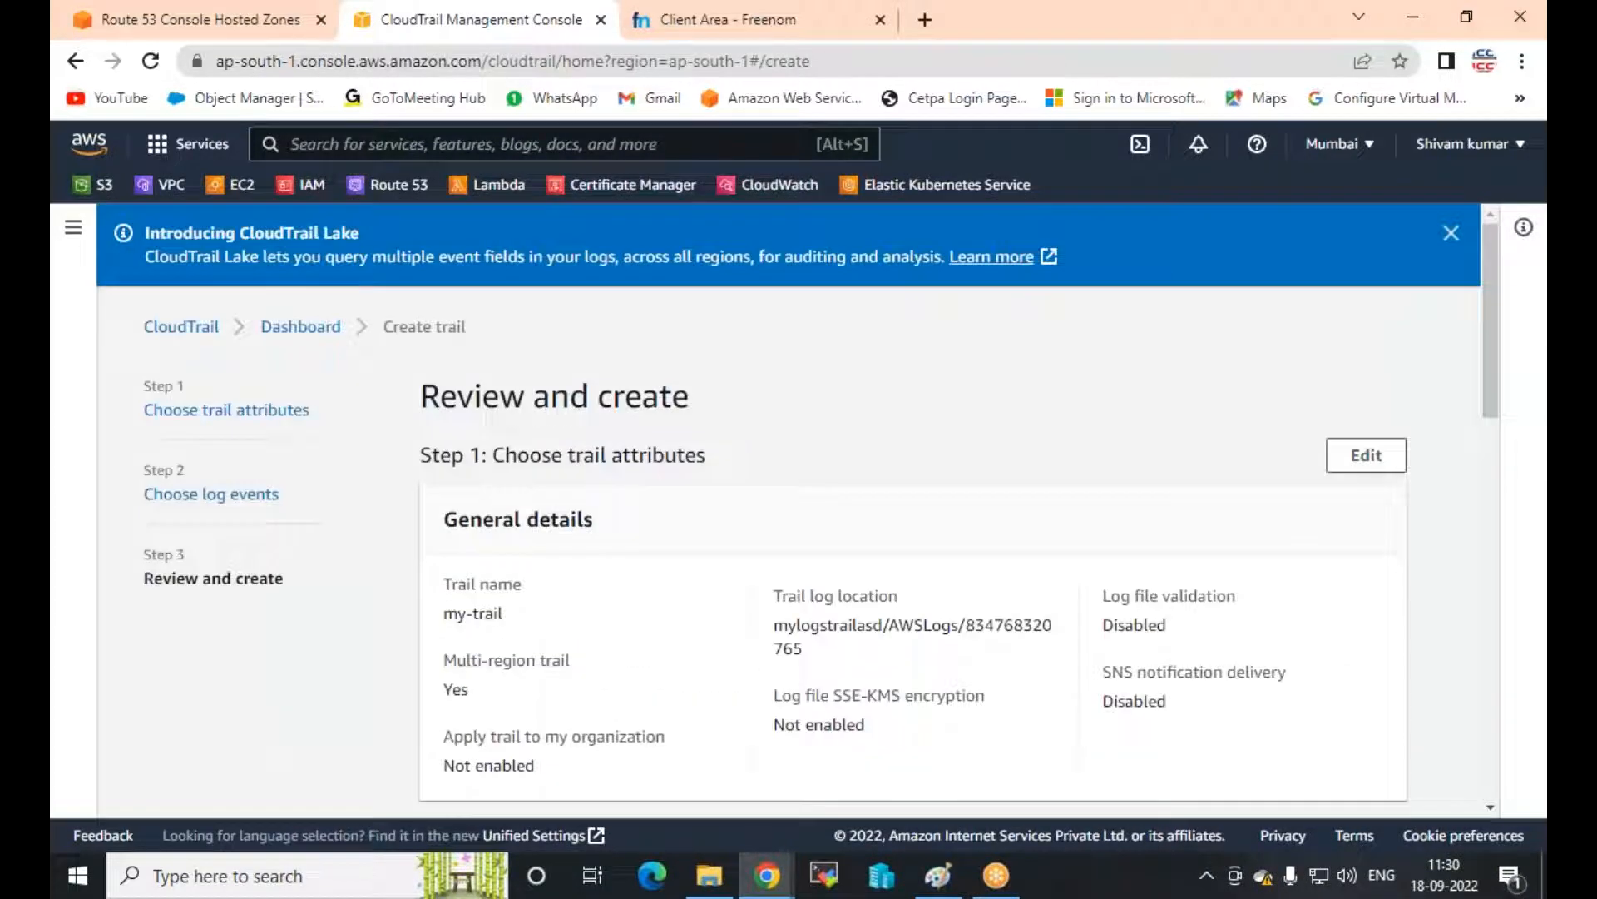
{"action": "scroll", "coordinate": [1110, 466], "scroll_direction": "down", "scroll_amount": 10}
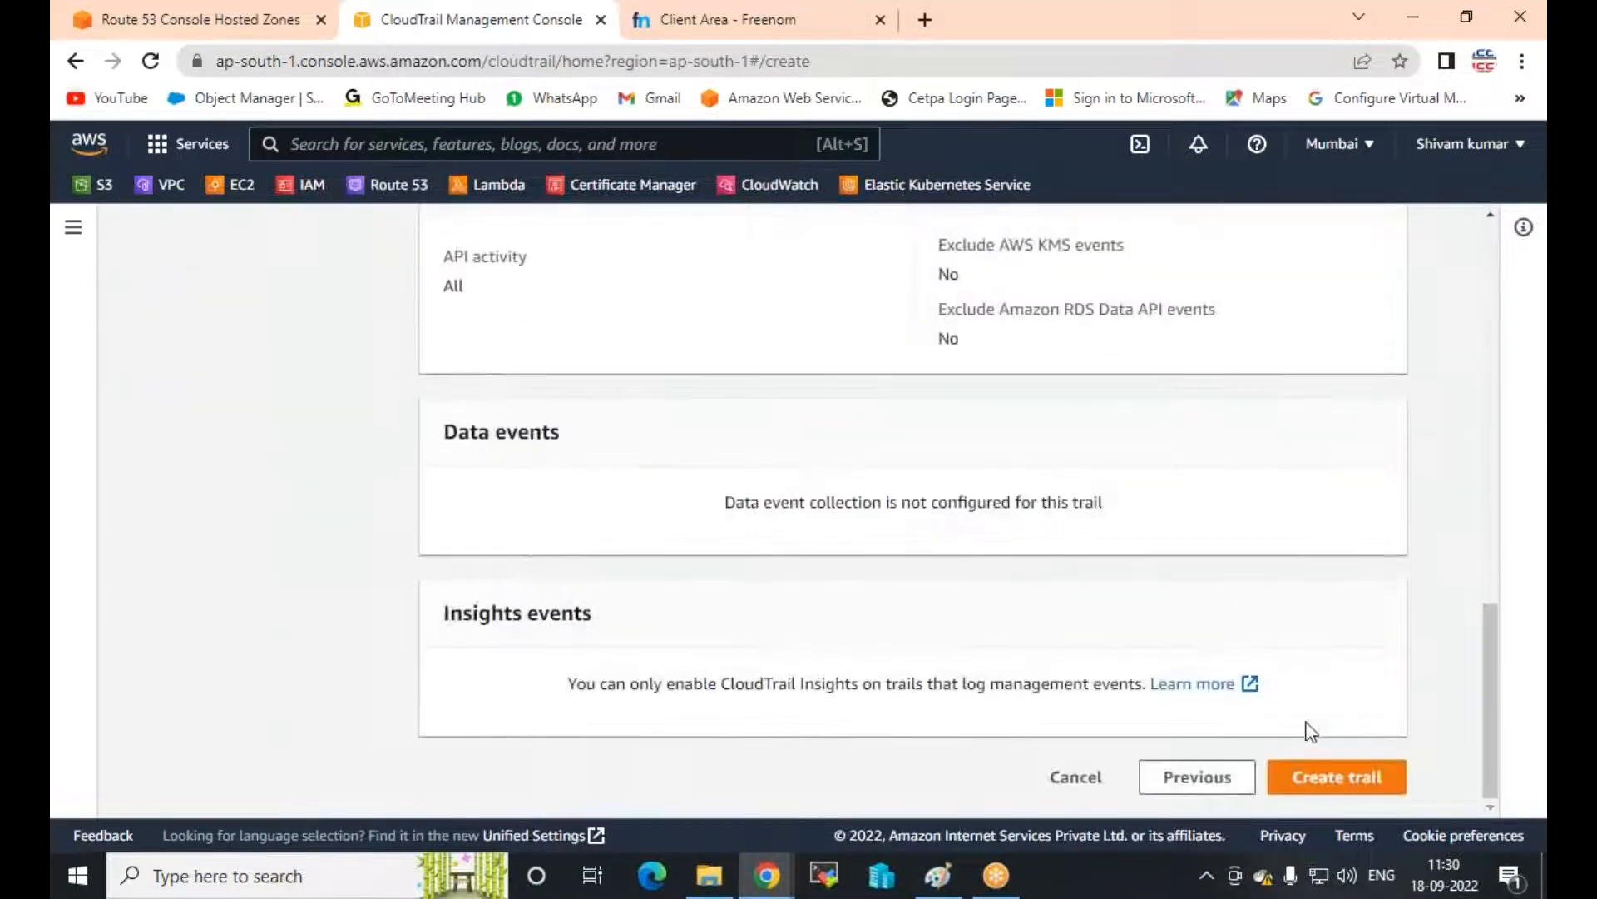
{"action": "left_click", "coordinate": [1340, 778]}
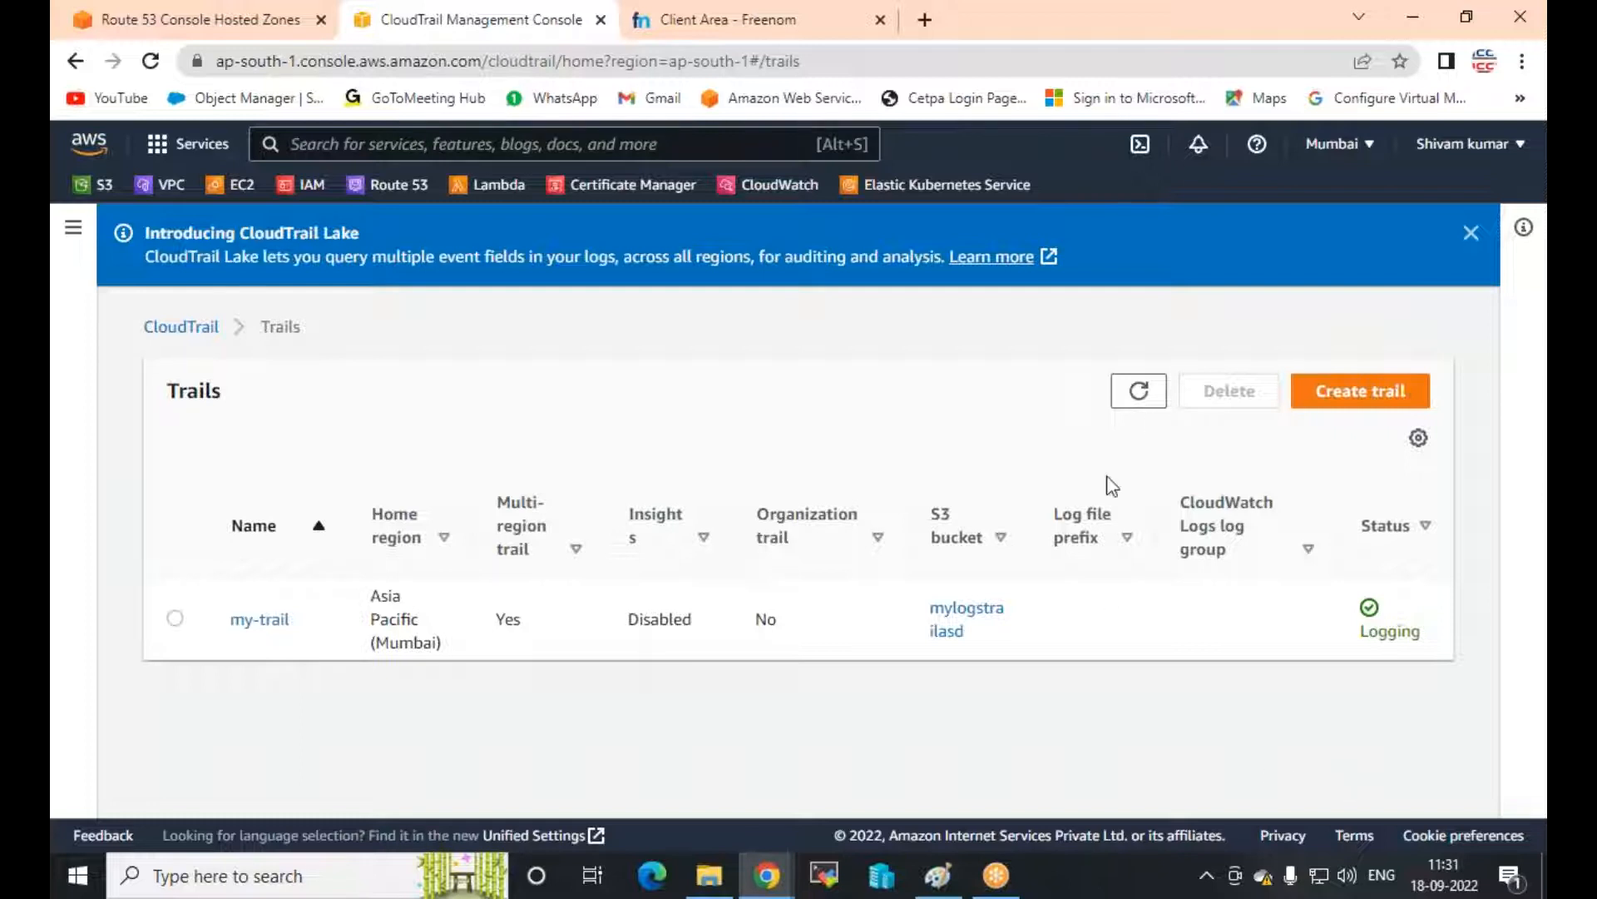
Refresh the trails list, then open the CloudTrail event history and look through the recorded bucket events
{"action": "left_click", "coordinate": [1139, 391]}
{"action": "left_click", "coordinate": [73, 228]}
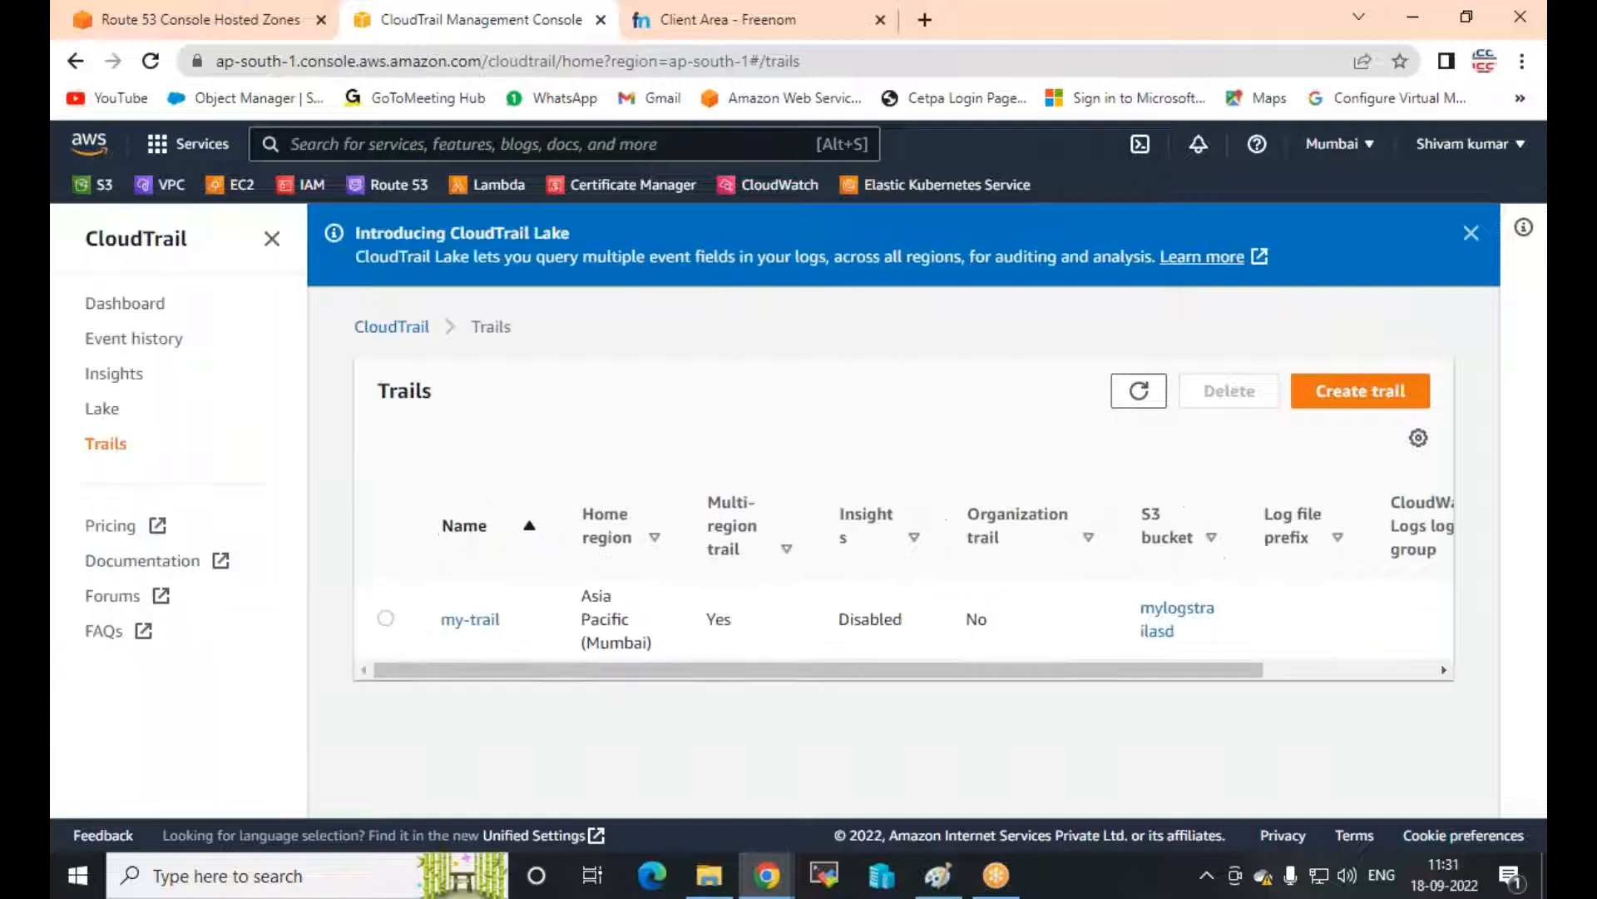
{"action": "left_click", "coordinate": [135, 349]}
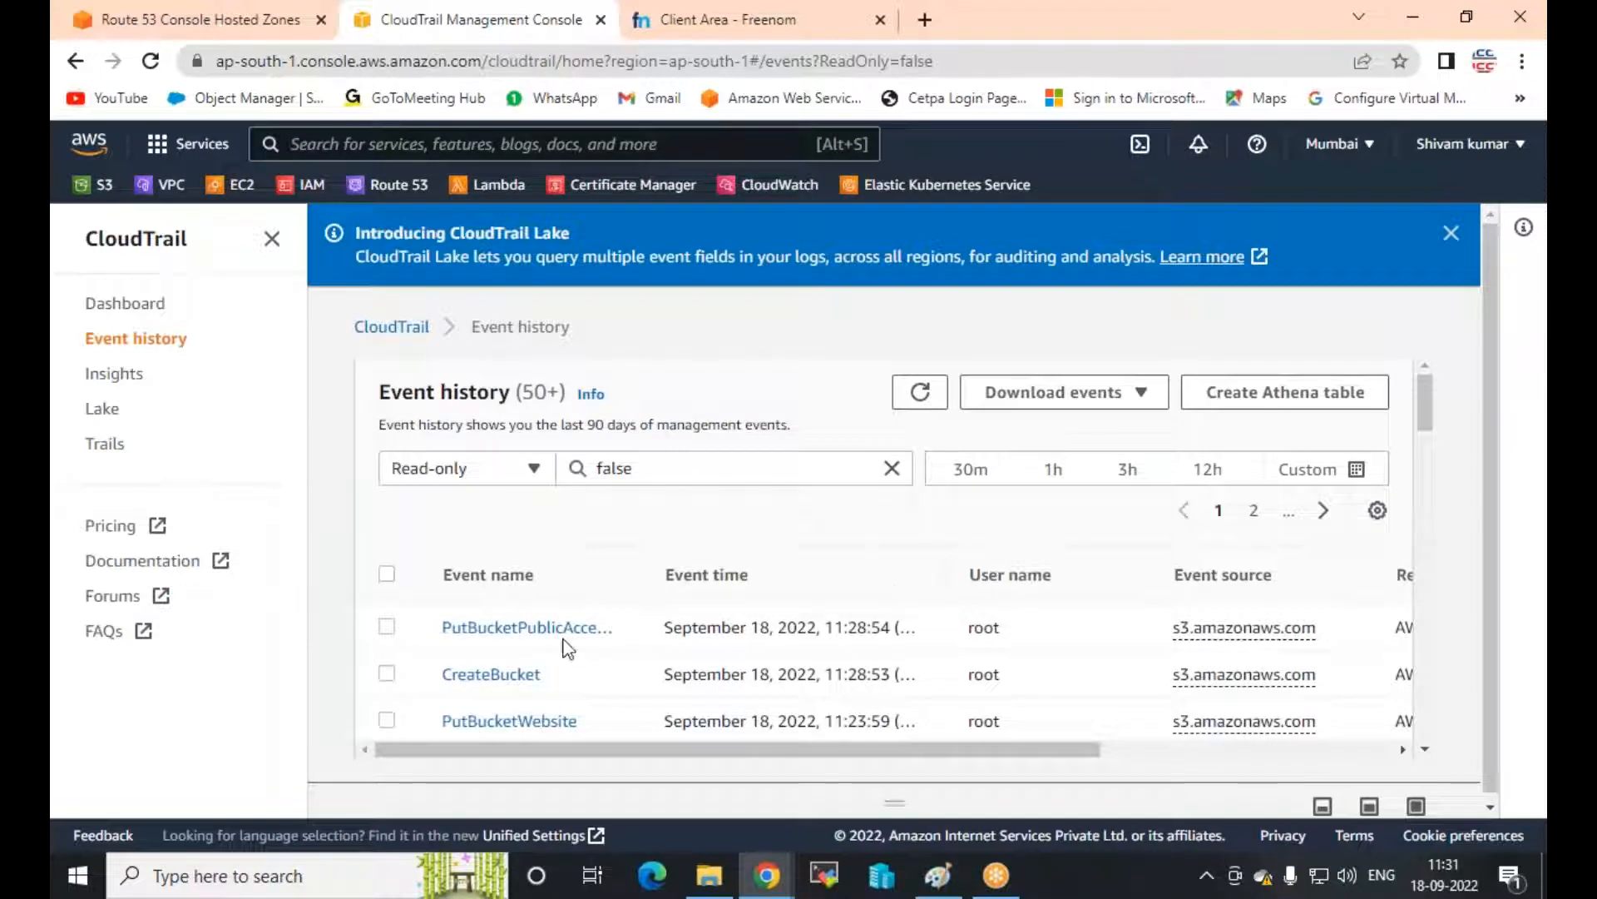
{"action": "scroll", "coordinate": [675, 665], "scroll_direction": "down", "scroll_amount": 2}
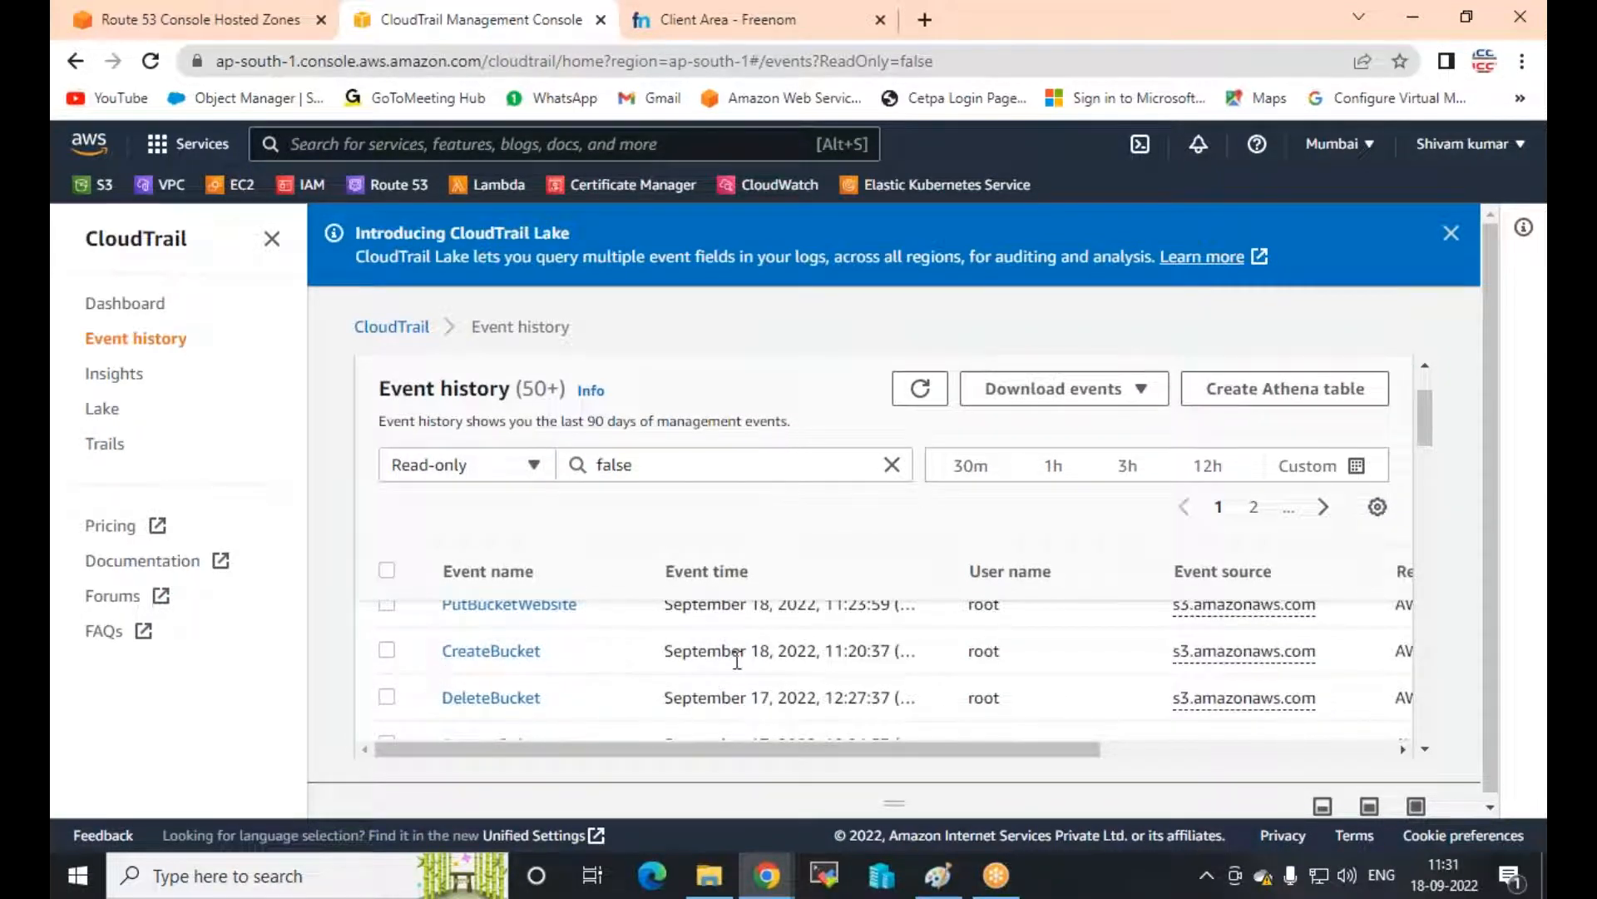
{"action": "scroll", "coordinate": [550, 678], "scroll_direction": "down", "scroll_amount": 3}
{"action": "scroll", "coordinate": [732, 702], "scroll_direction": "up", "scroll_amount": 3}
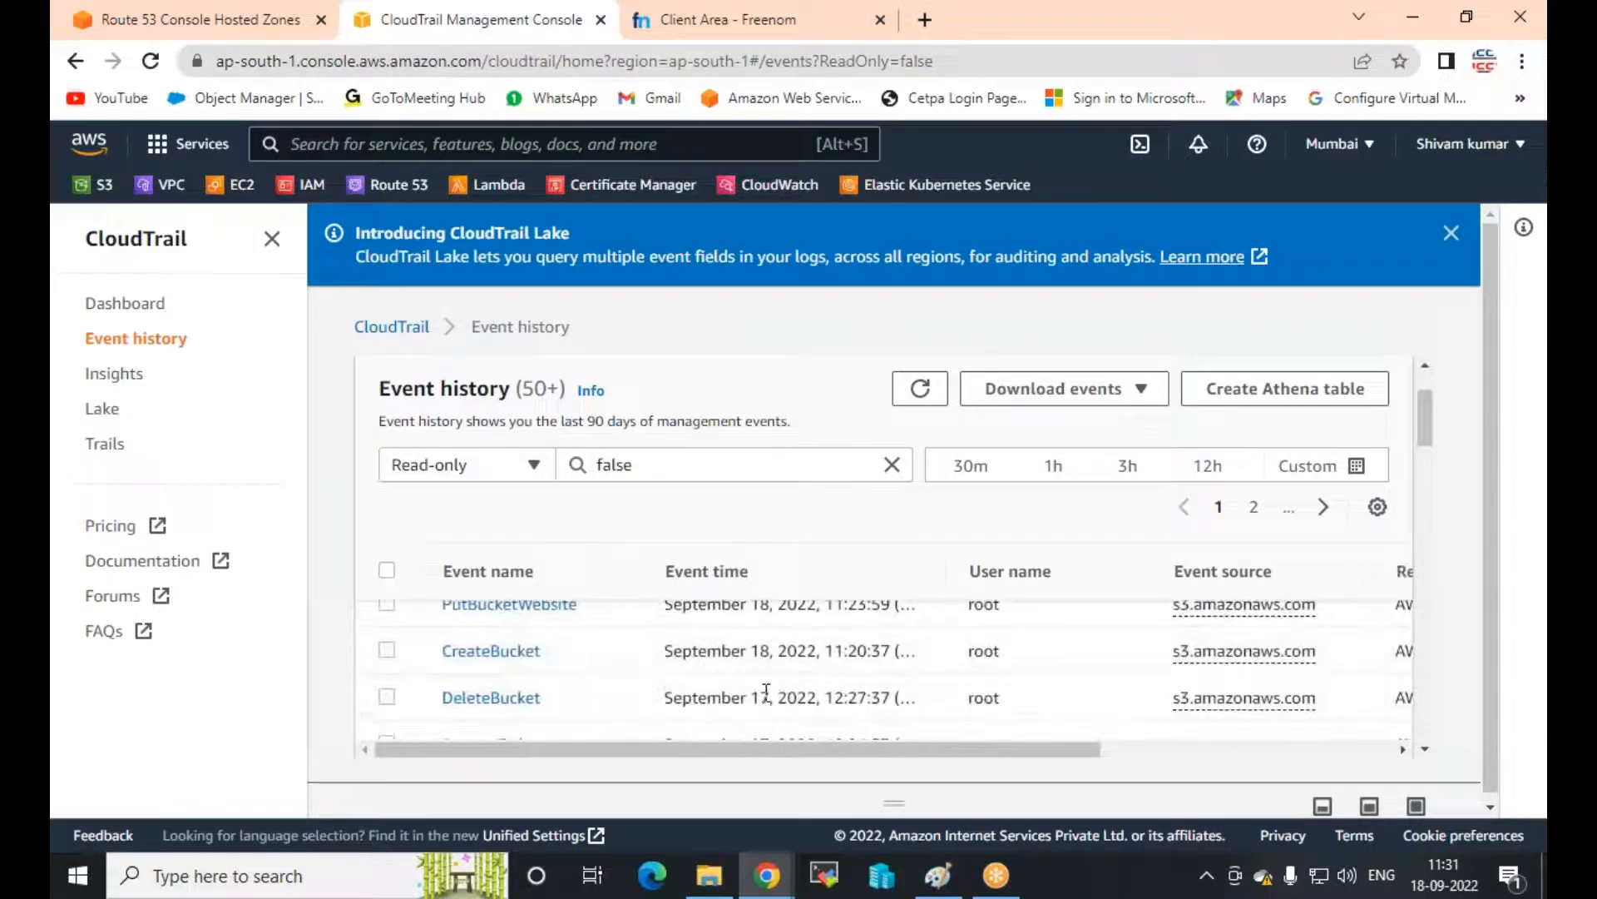
Examine older entries in the CloudTrail event history, the 90-day retention note, and the available event download formats
{"action": "scroll", "coordinate": [749, 702], "scroll_direction": "down", "scroll_amount": 3}
{"action": "scroll", "coordinate": [749, 701], "scroll_direction": "down", "scroll_amount": 2}
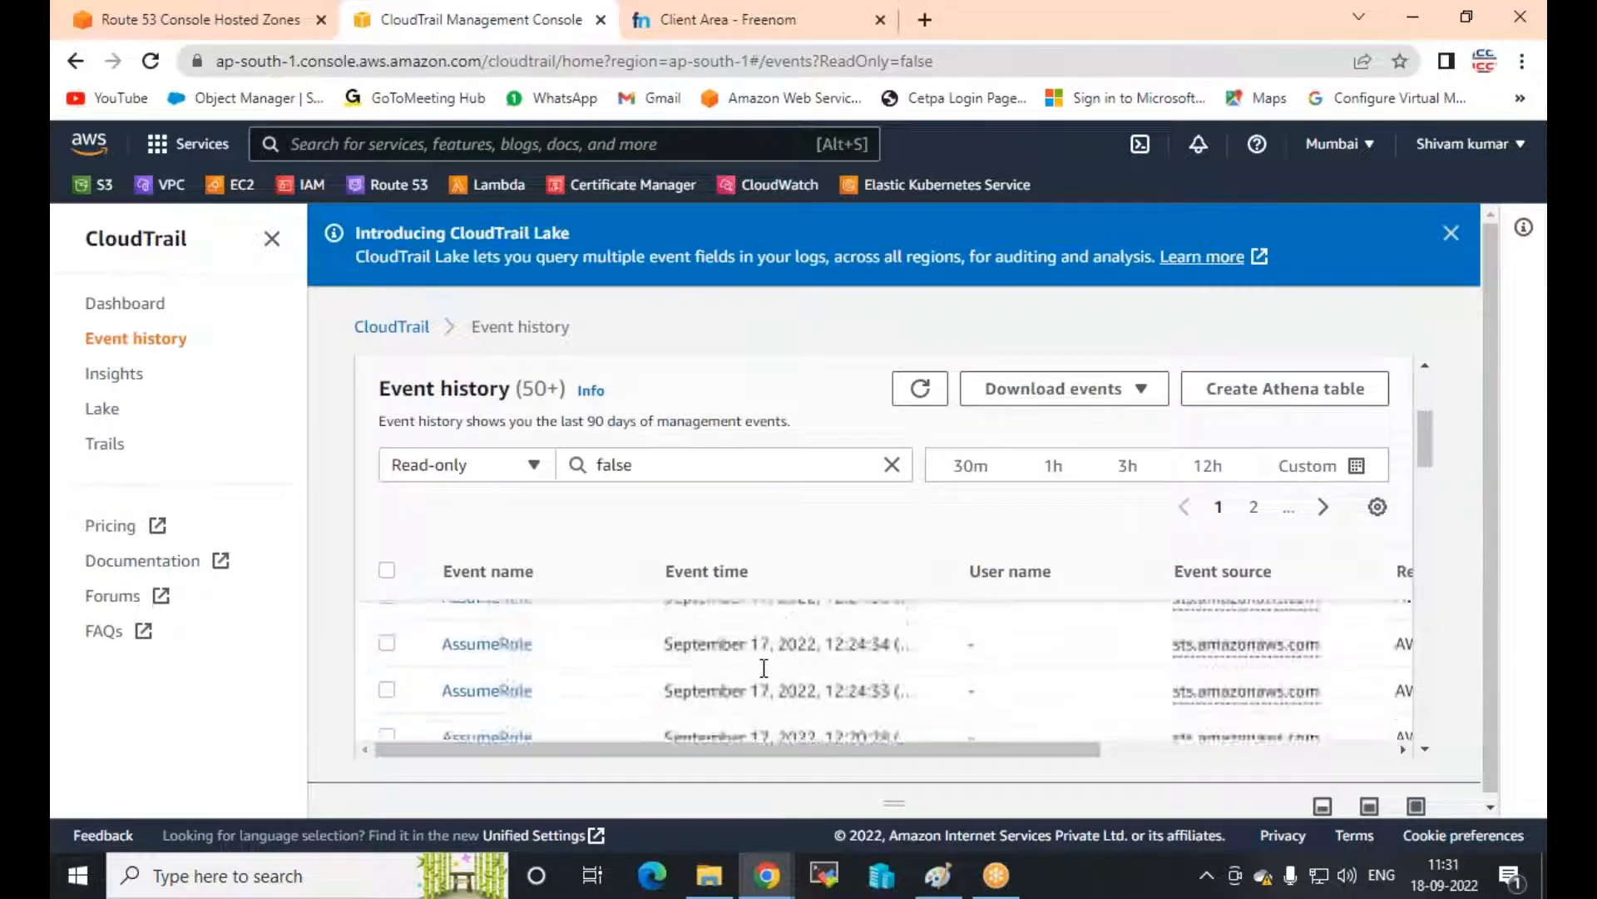
{"action": "scroll", "coordinate": [678, 671], "scroll_direction": "down", "scroll_amount": 2}
{"action": "scroll", "coordinate": [671, 665], "scroll_direction": "up", "scroll_amount": 2}
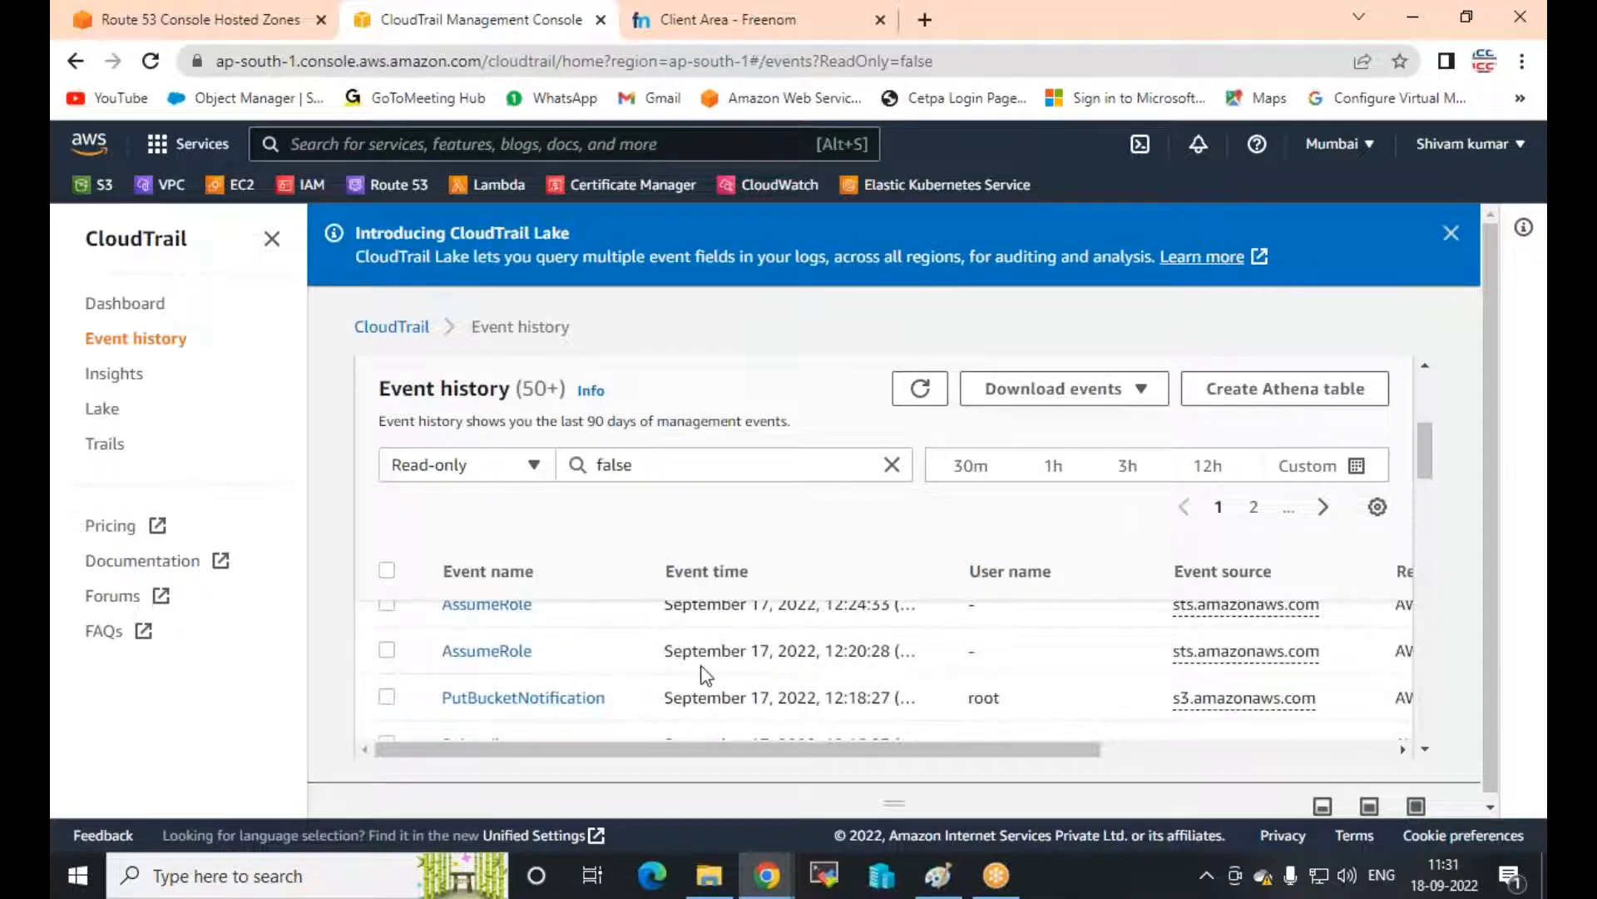
{"action": "scroll", "coordinate": [706, 674], "scroll_direction": "down", "scroll_amount": 2}
{"action": "scroll", "coordinate": [704, 673], "scroll_direction": "down", "scroll_amount": 2}
{"action": "scroll", "coordinate": [704, 672], "scroll_direction": "up", "scroll_amount": 2}
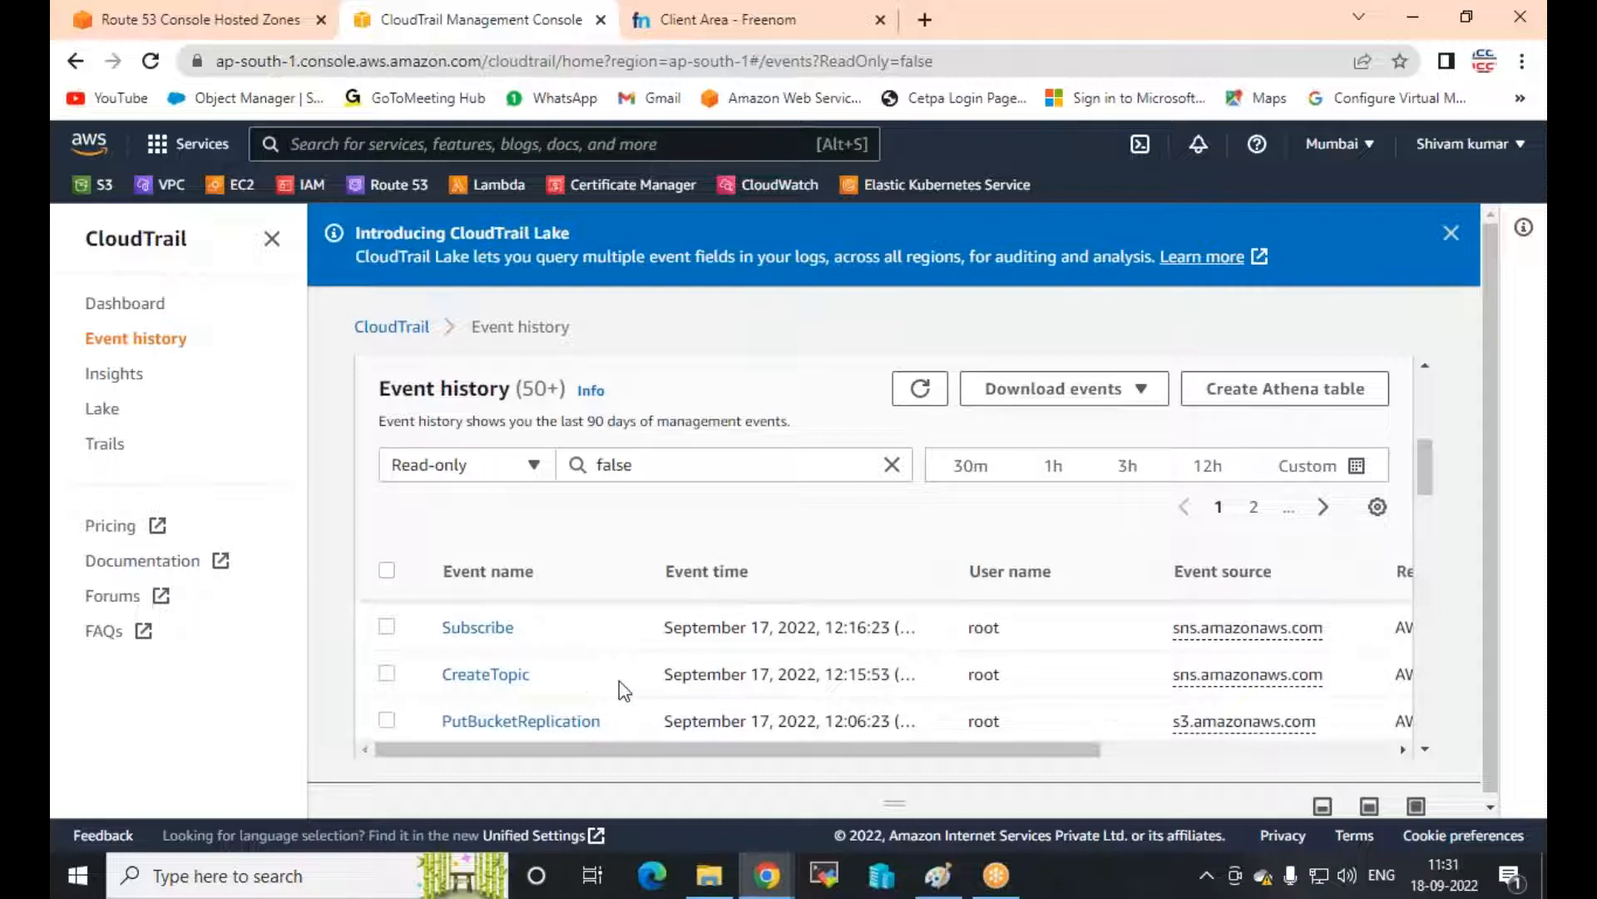
{"action": "scroll", "coordinate": [619, 680], "scroll_direction": "down", "scroll_amount": 3}
{"action": "scroll", "coordinate": [735, 669], "scroll_direction": "down", "scroll_amount": 4}
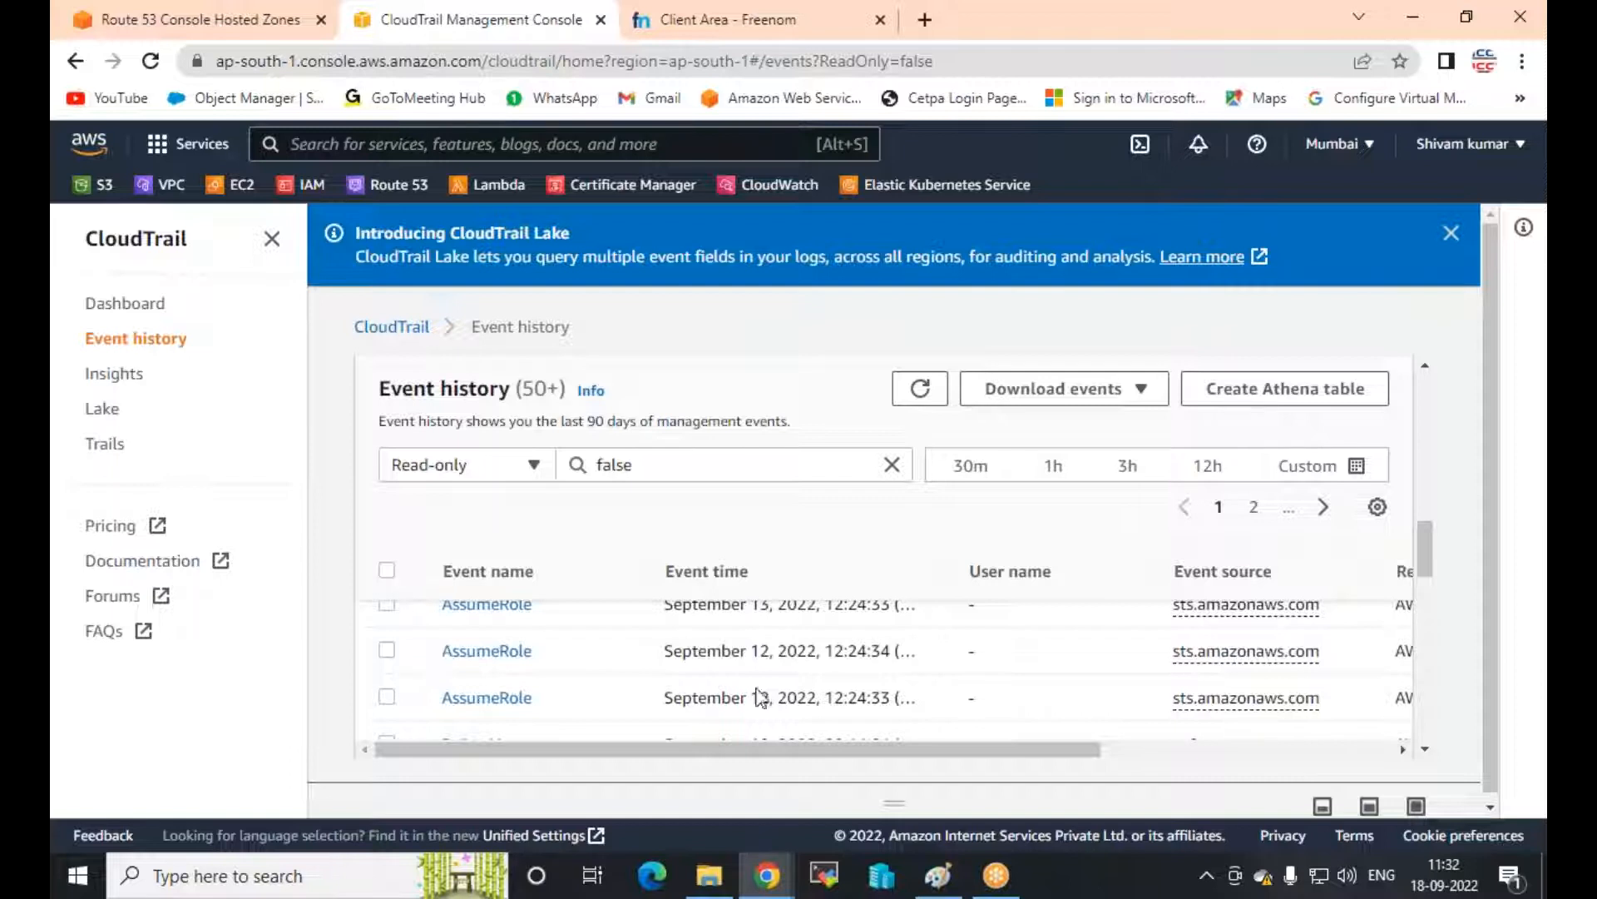
{"action": "left_click_drag", "start_coordinate": [372, 425], "coordinate": [792, 427]}
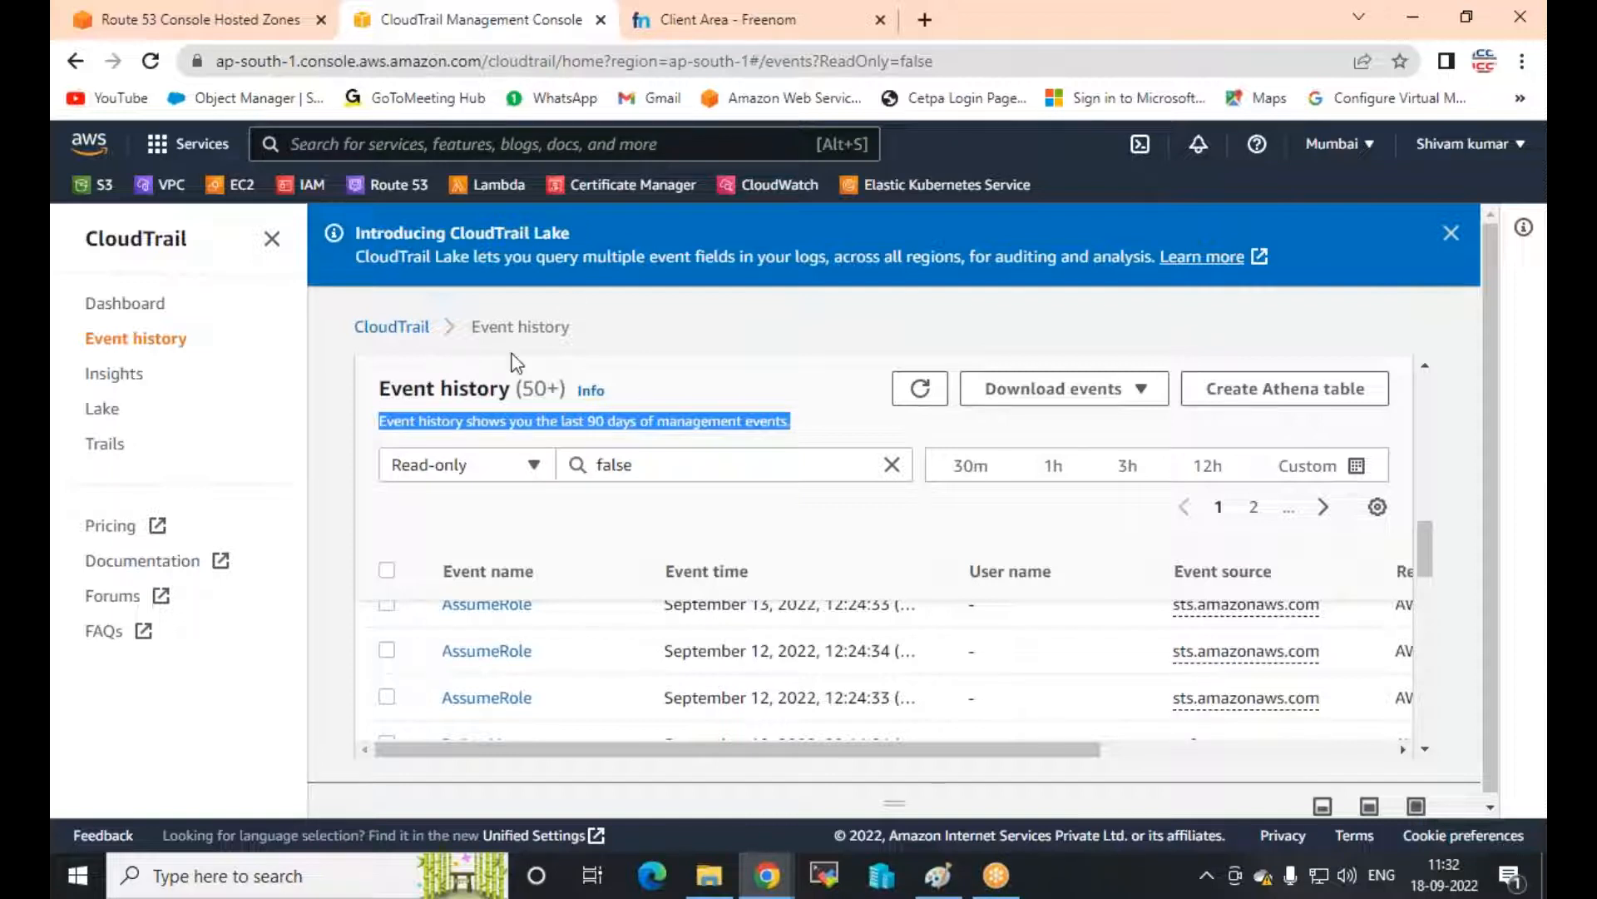
{"action": "left_click", "coordinate": [1147, 393]}
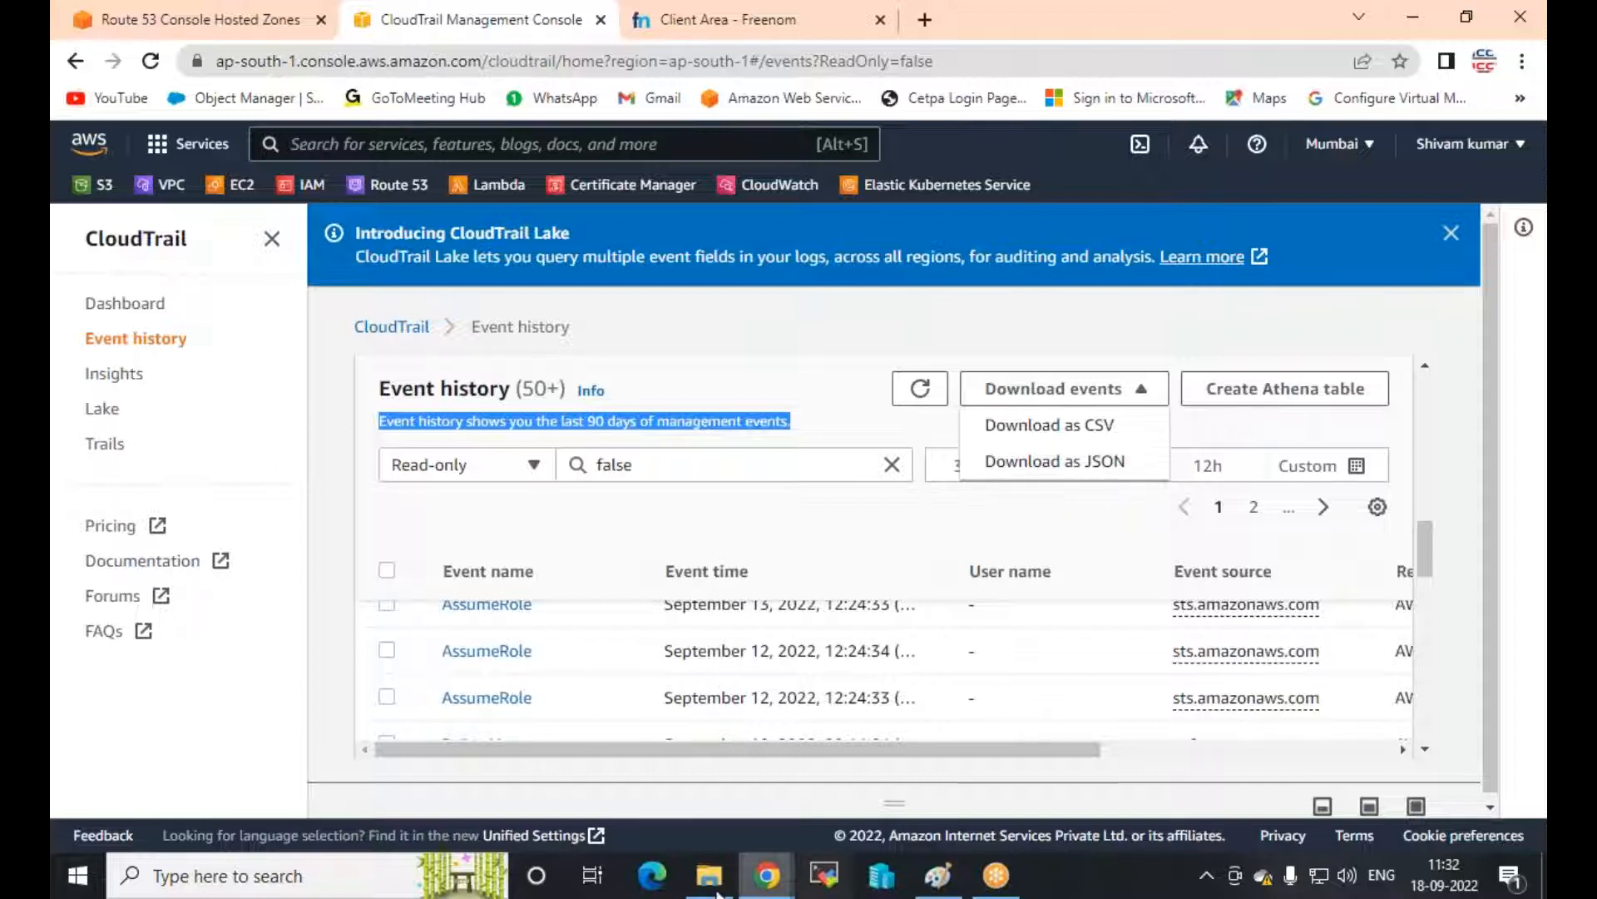
Switch to Paint and add the text lines "IAM" and "AWS Control Panel" in the blank area below the Route 53 diagram
{"action": "left_click", "coordinate": [939, 876]}
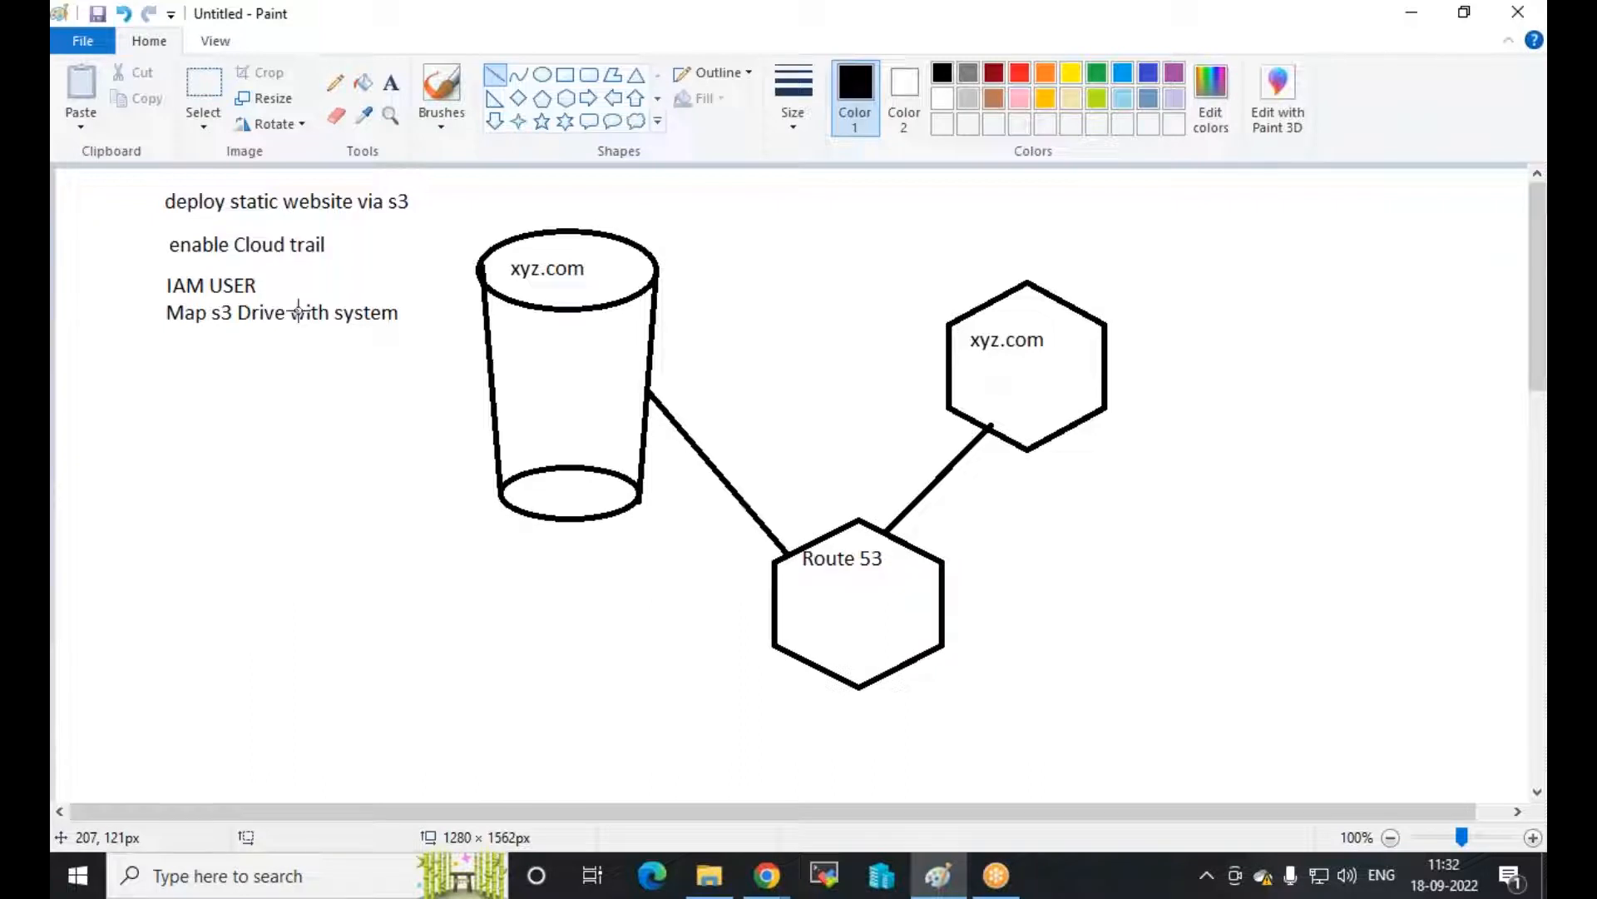
{"action": "scroll", "coordinate": [298, 311], "scroll_direction": "down", "scroll_amount": 8}
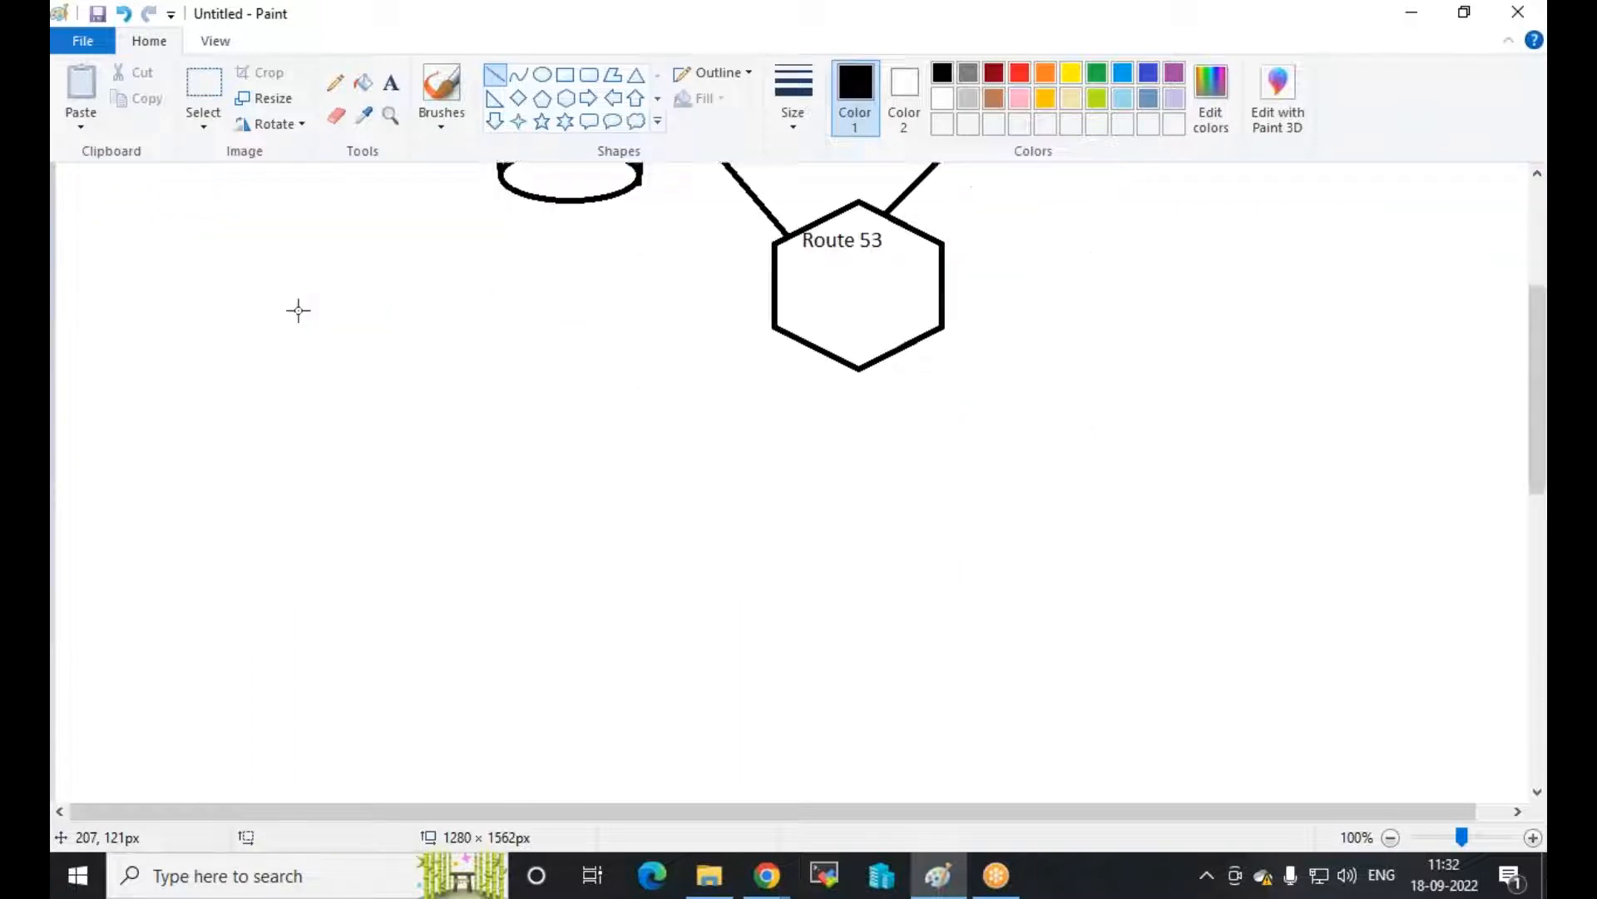
{"action": "left_click", "coordinate": [390, 83]}
{"action": "left_click", "coordinate": [516, 169]}
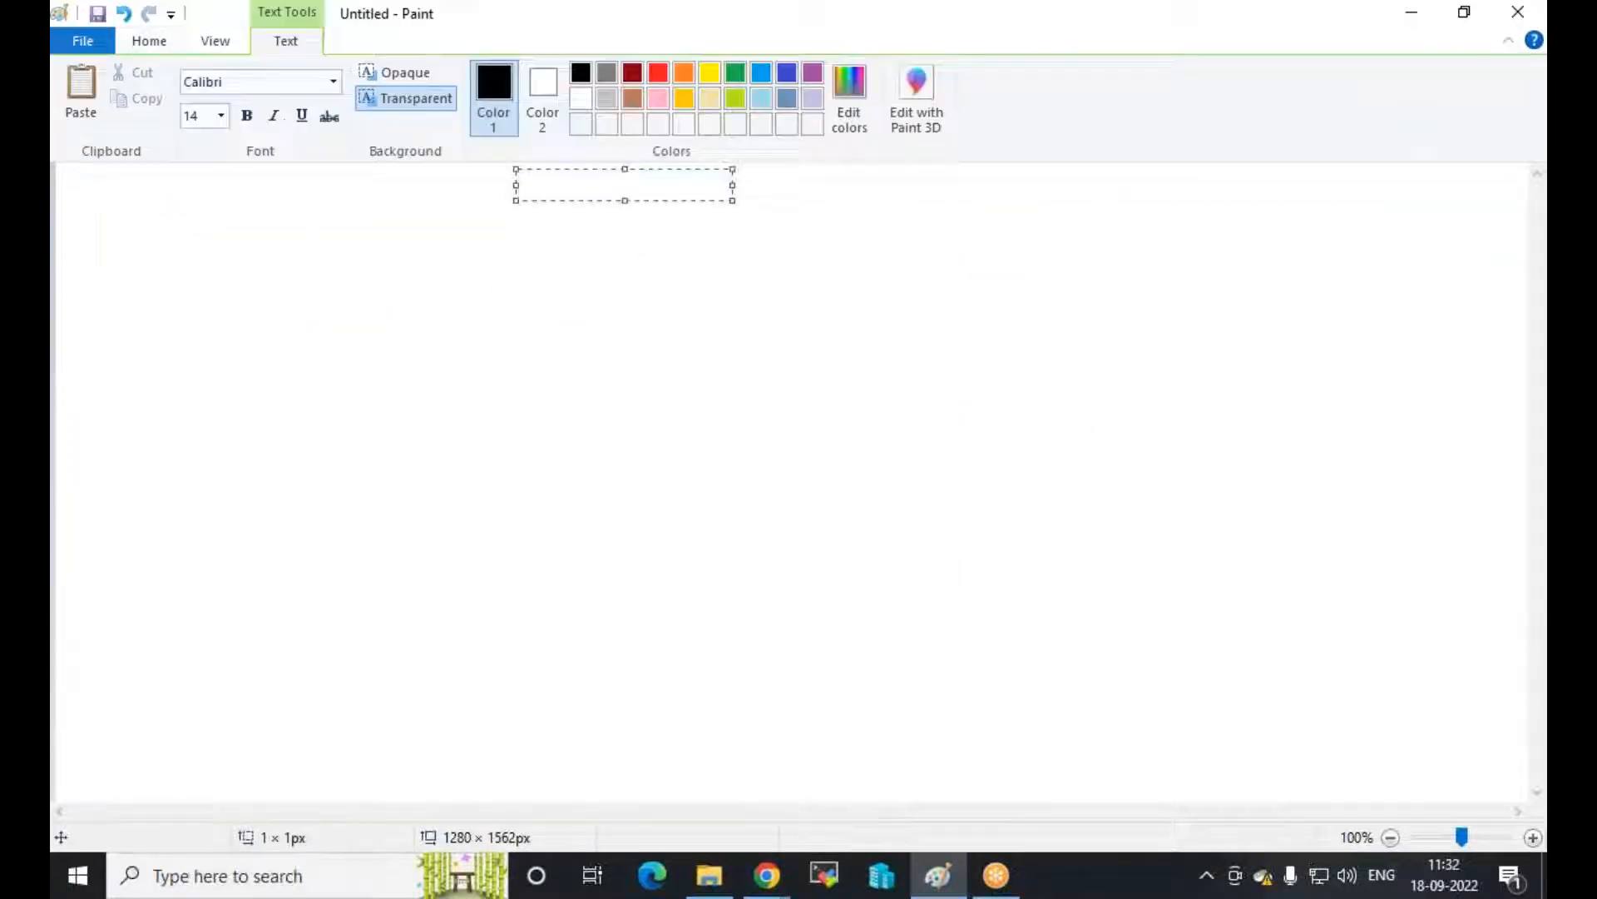
{"action": "type", "text": "IAM"}
{"action": "key", "text": "Return"}
{"action": "key", "text": "Return"}
{"action": "type", "text": "AWS C"}
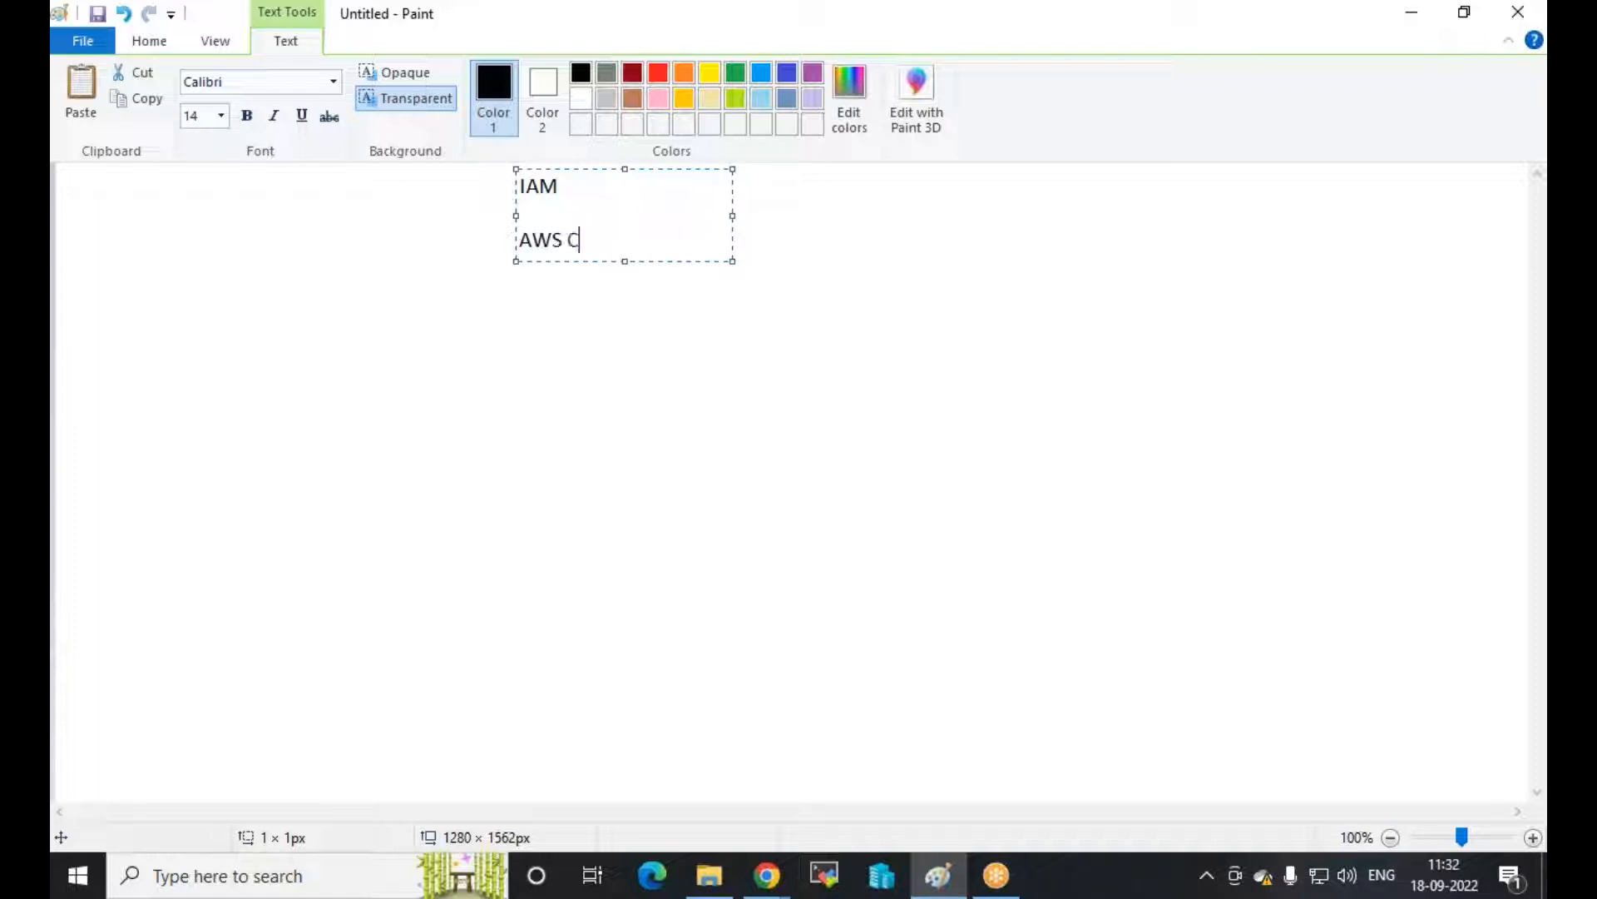
{"action": "type", "text": "ontrol Panel"}
{"action": "left_click", "coordinate": [467, 287]}
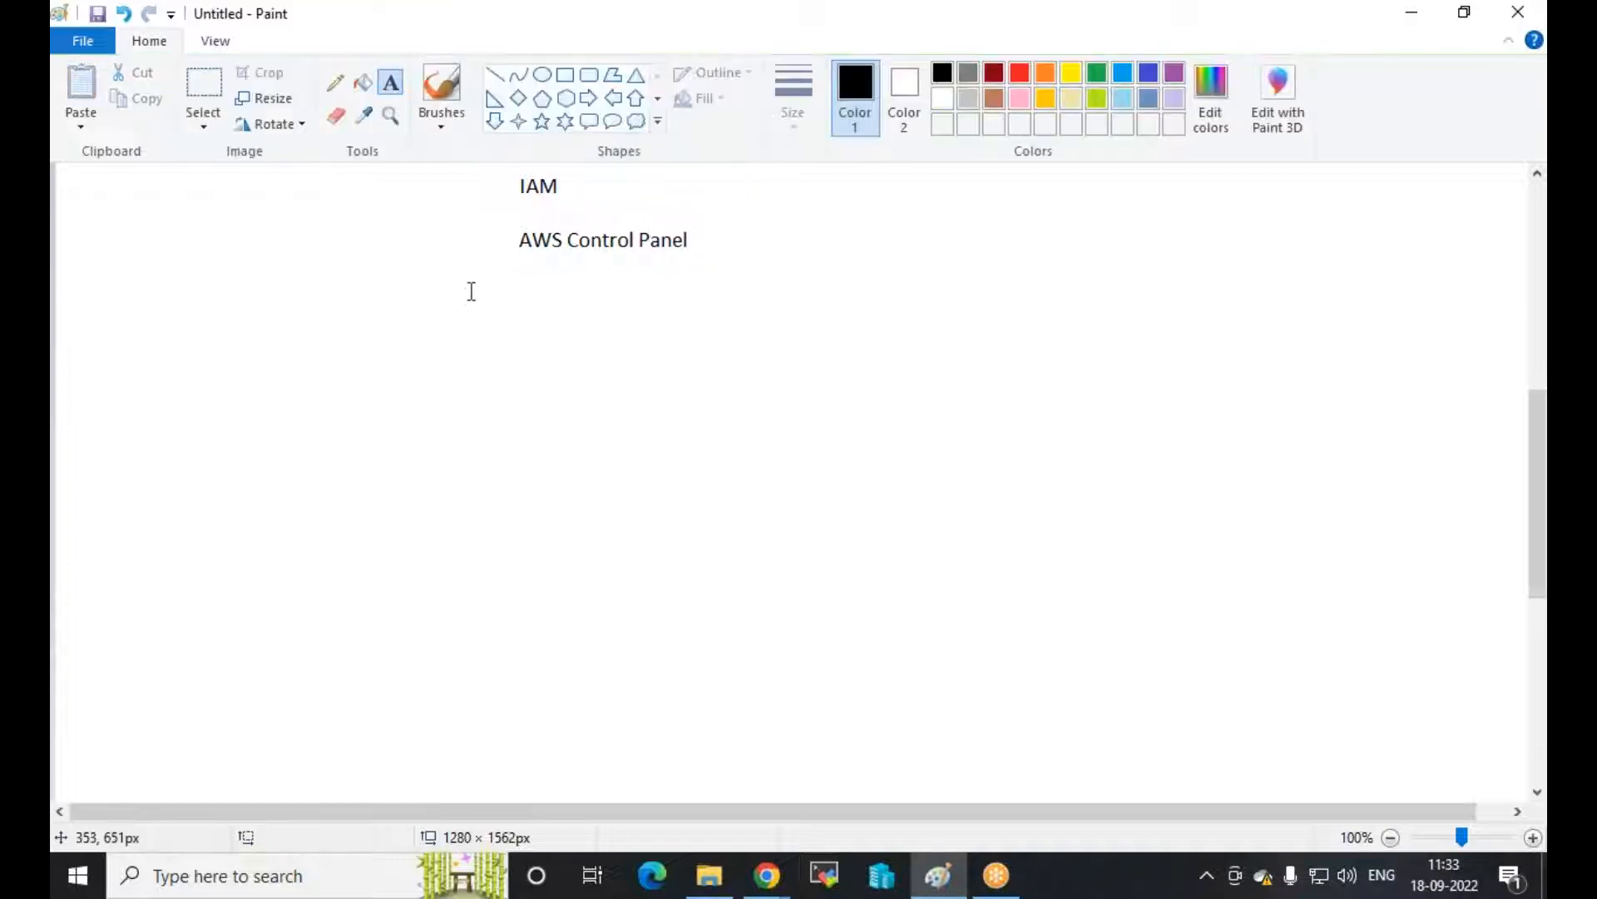
Add the text "AWS IAM service provid cloud access service policy" on one line below "AWS Control Panel", widening the text box to fit
{"action": "left_click", "coordinate": [436, 309]}
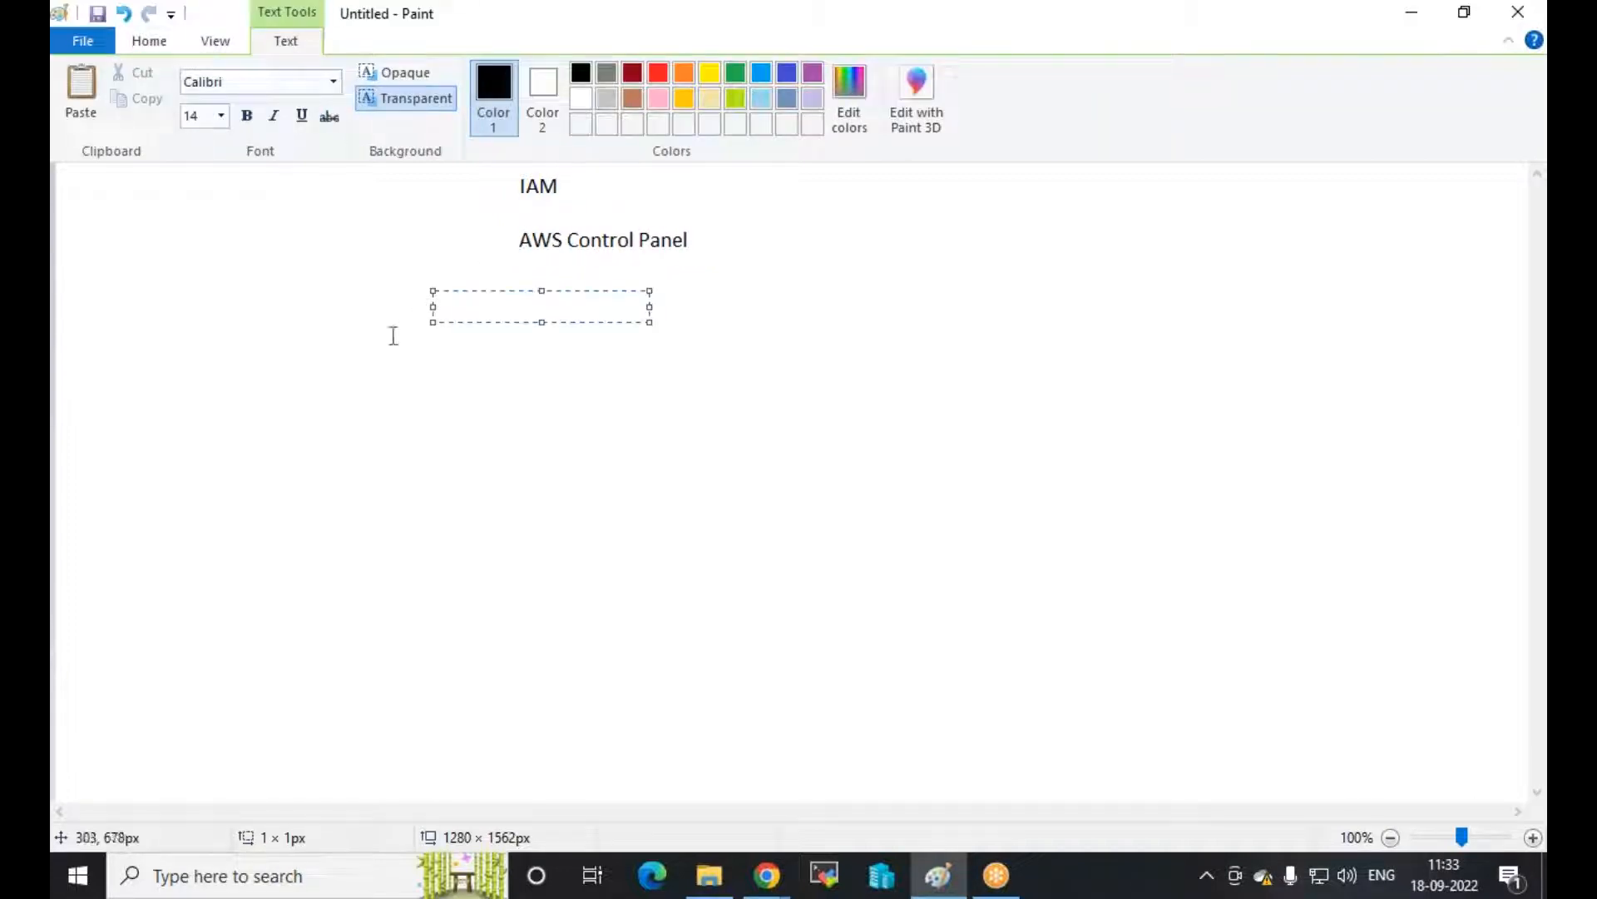
{"action": "left_click", "coordinate": [383, 337]}
{"action": "left_click", "coordinate": [424, 309]}
{"action": "type", "text": "AWS IA"}
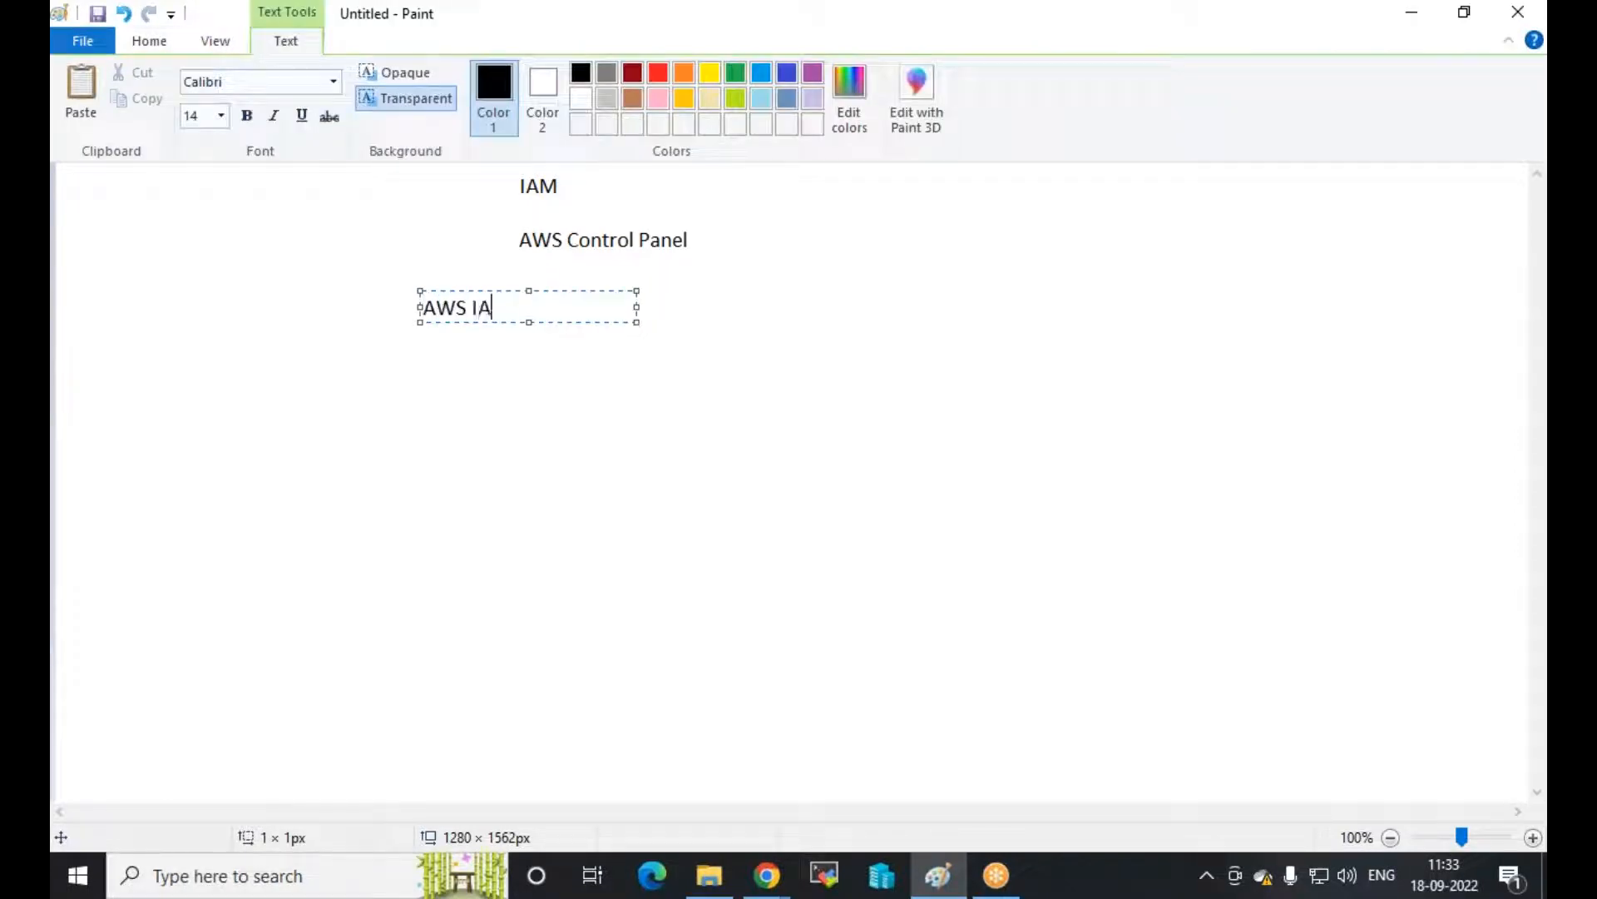
{"action": "type", "text": "M service provid"}
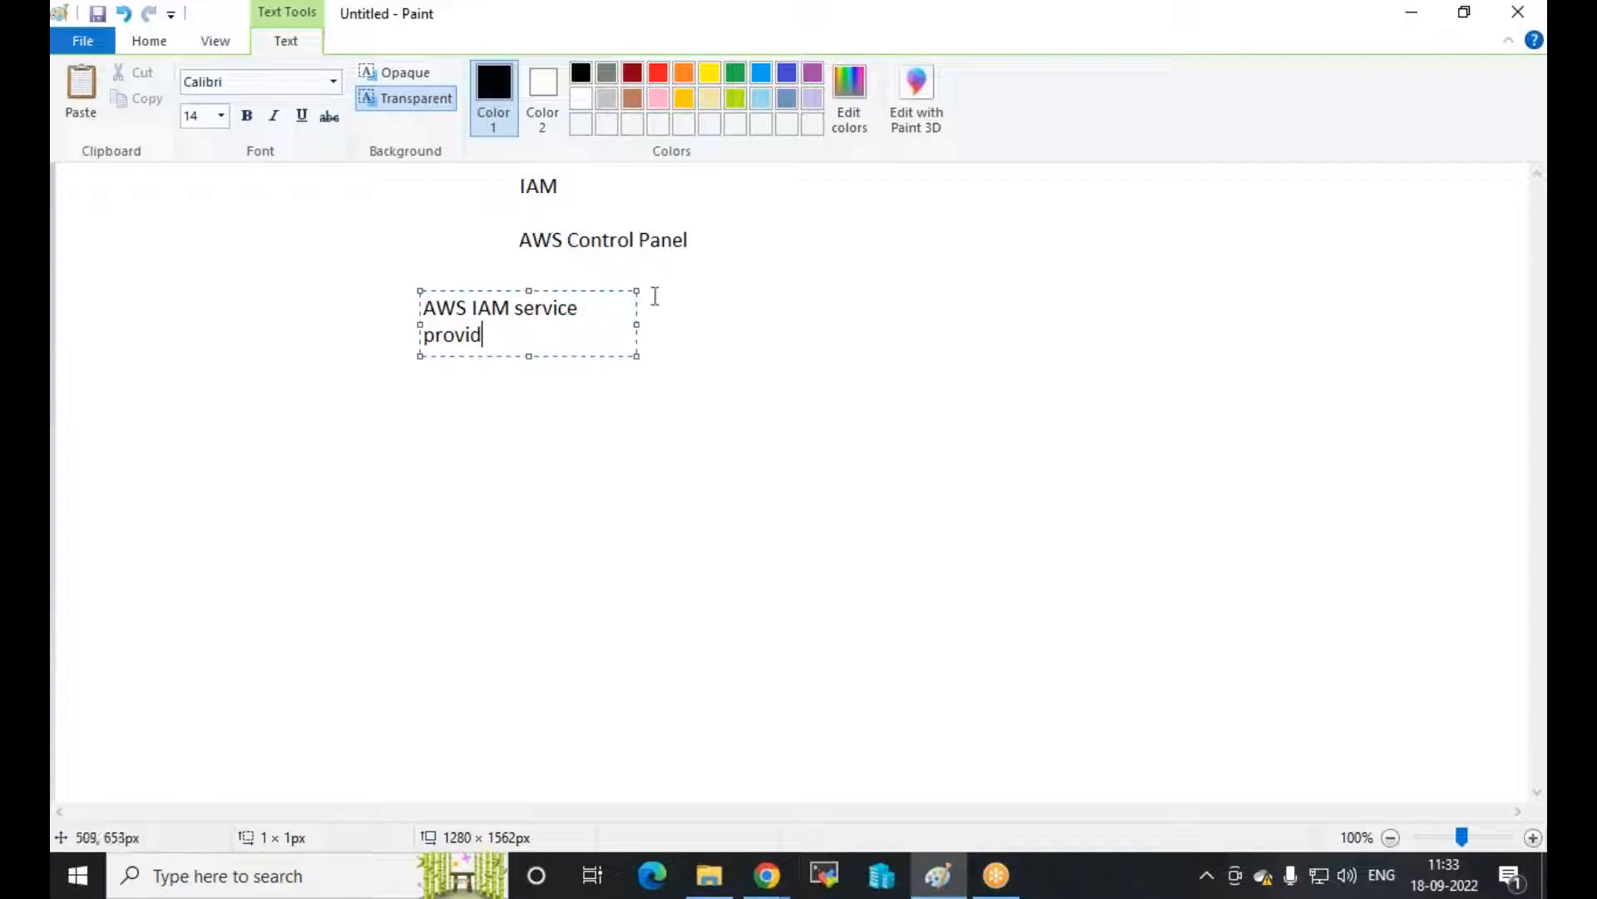
{"action": "left_click_drag", "start_coordinate": [636, 321], "coordinate": [1389, 325]}
{"action": "type", "text": "clou"}
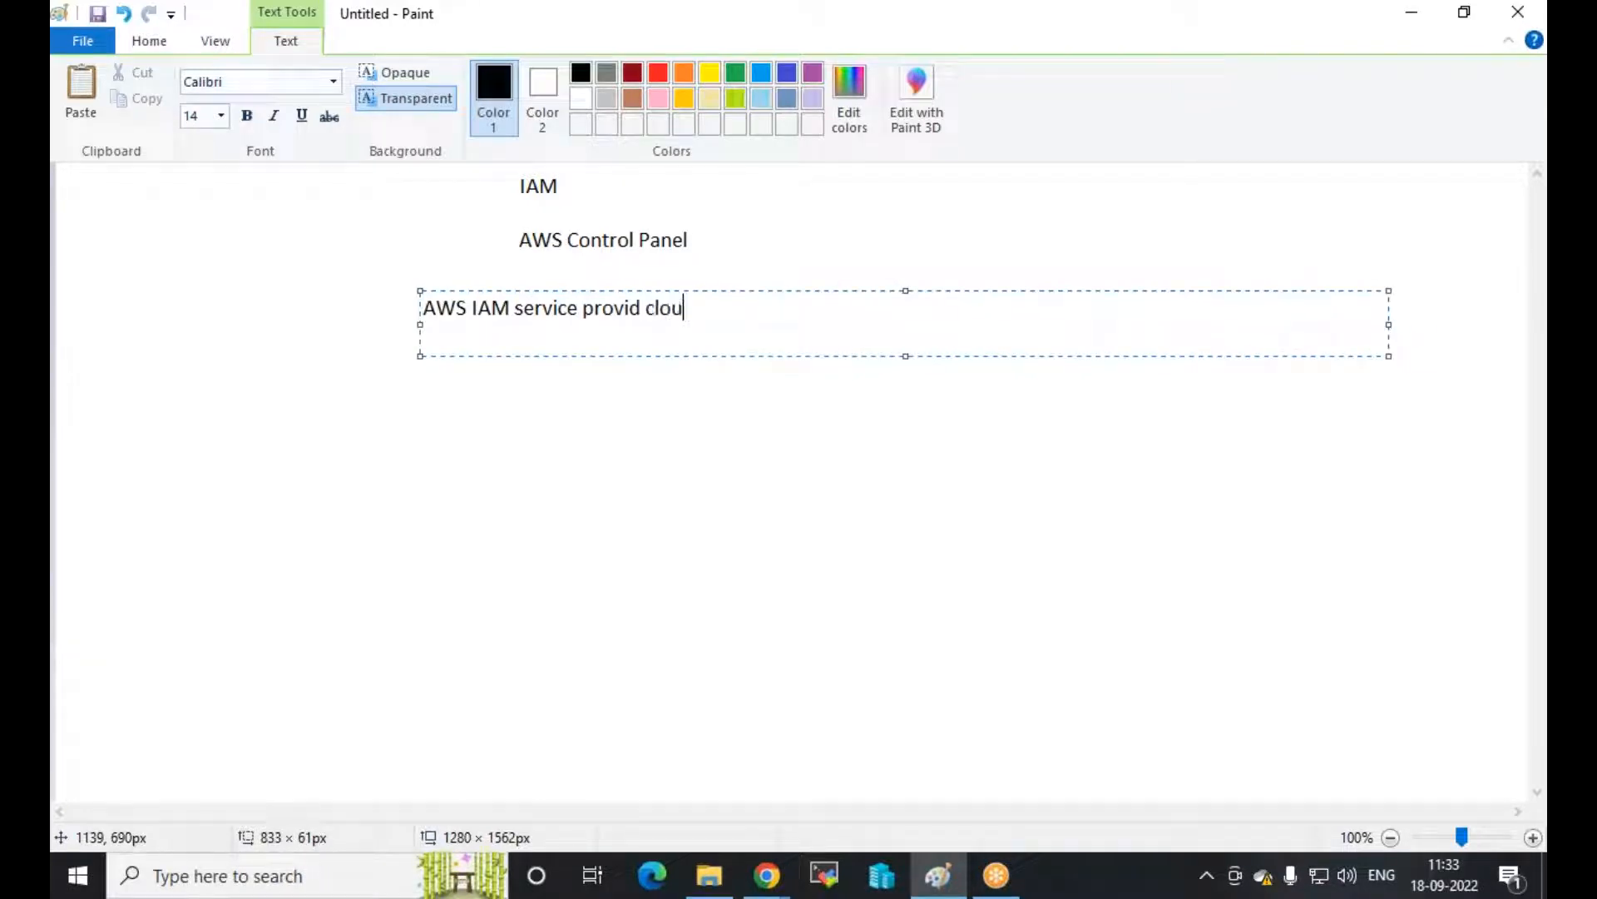
{"action": "type", "text": "d access service policy"}
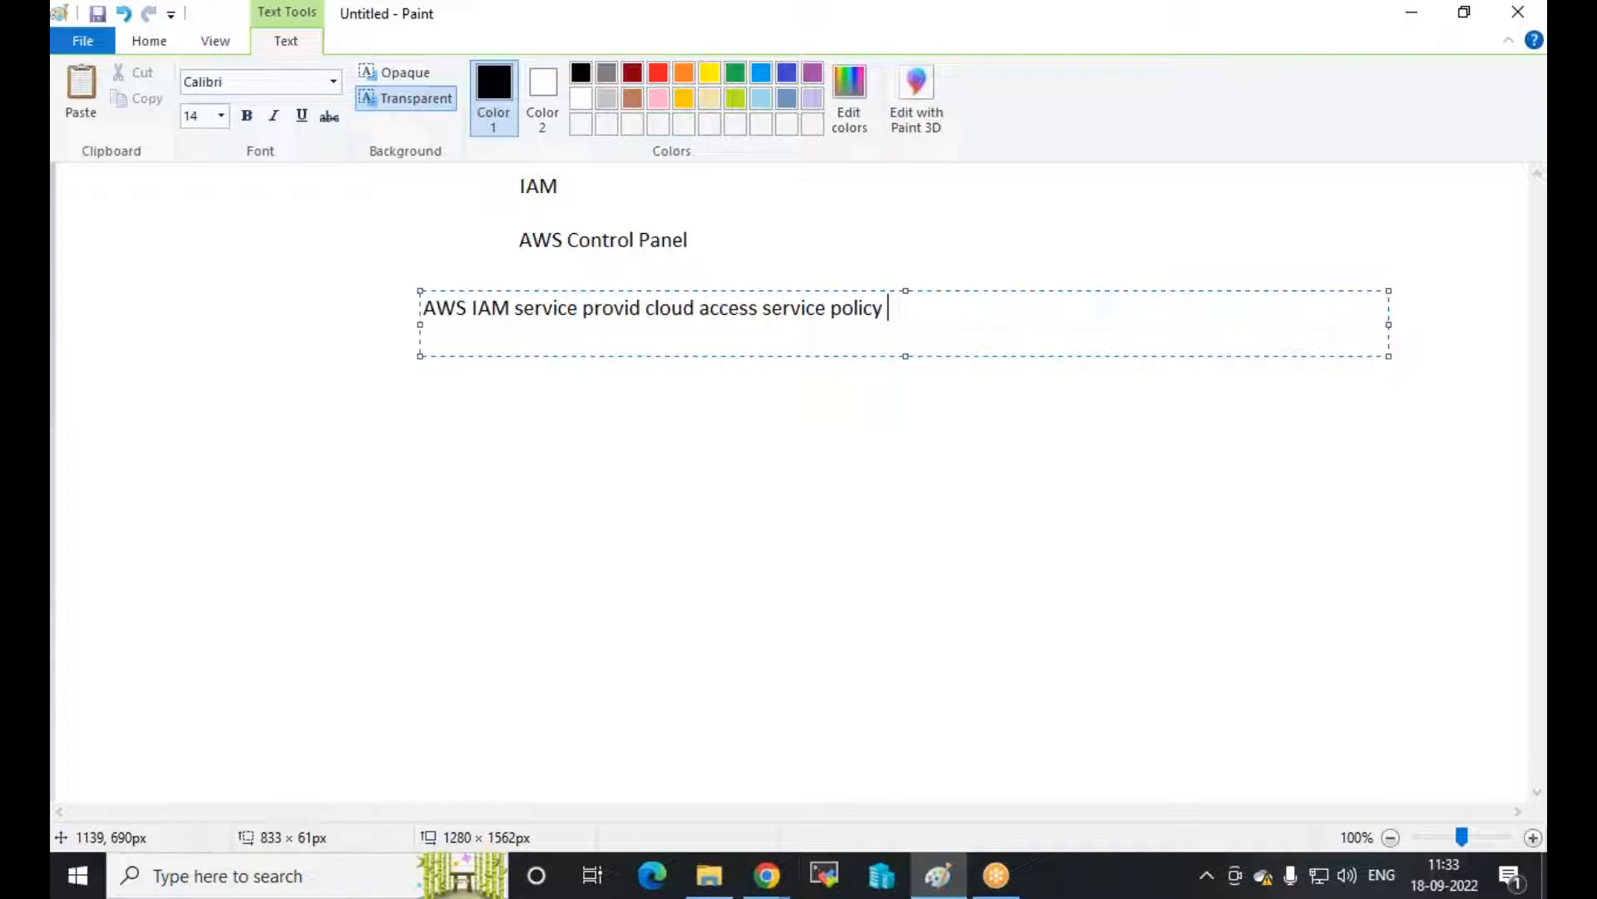
{"action": "key", "text": "Return"}
{"action": "key", "text": "Return"}
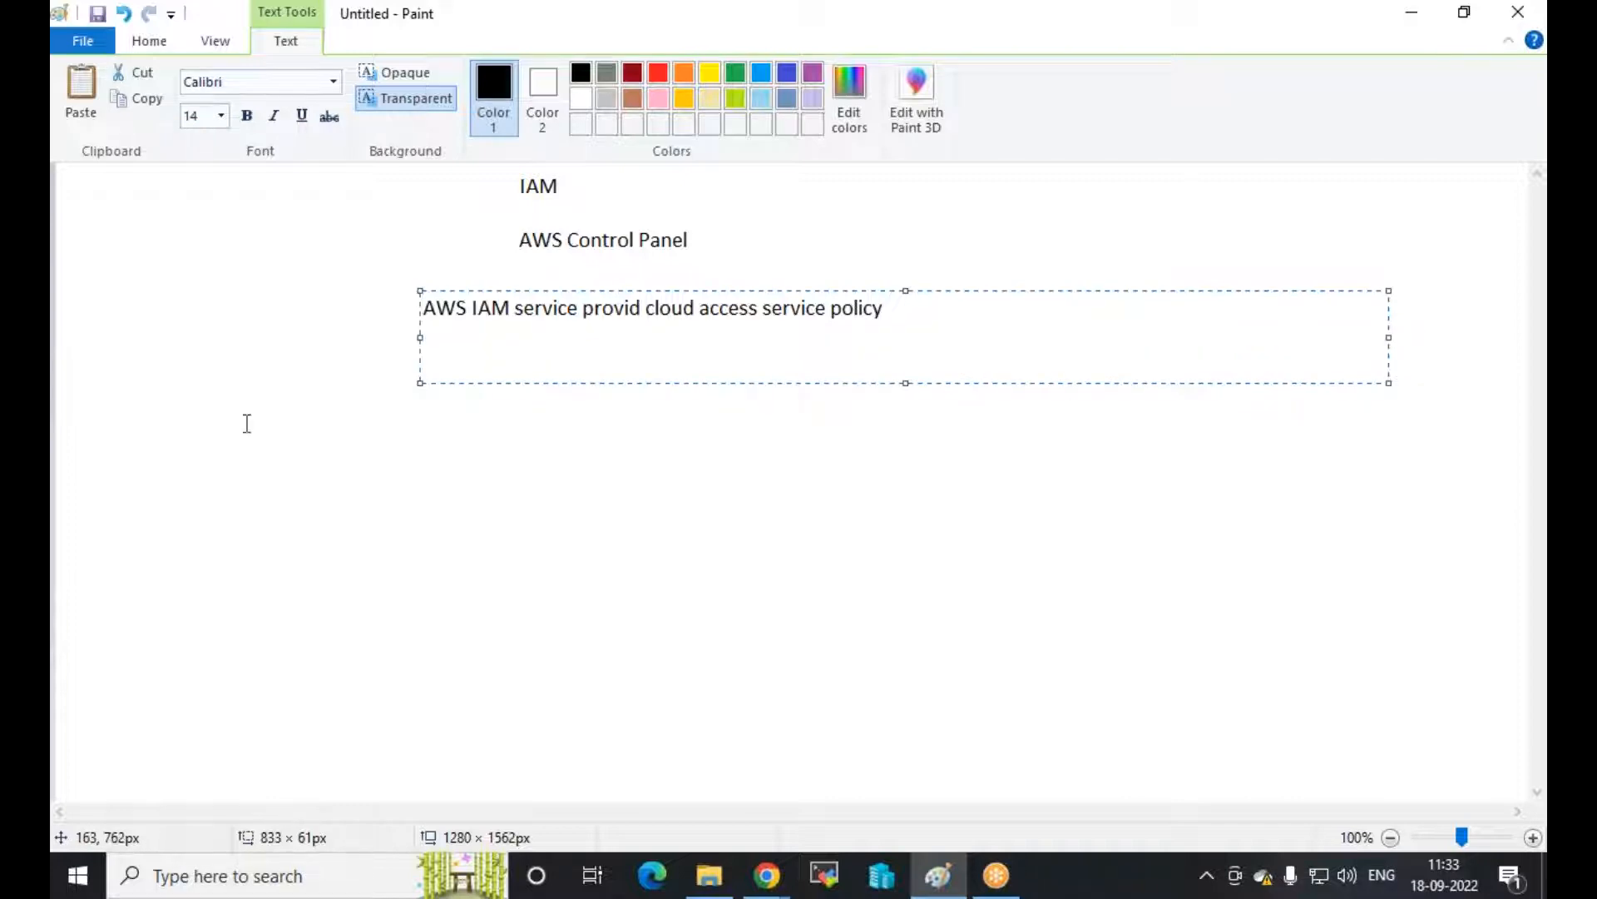
{"action": "left_click", "coordinate": [247, 424]}
Draw a bucket beneath the notes from a wide upper ellipse, a lower ellipse about 104 × 49 px, and two slanted side lines
{"action": "left_click", "coordinate": [542, 74]}
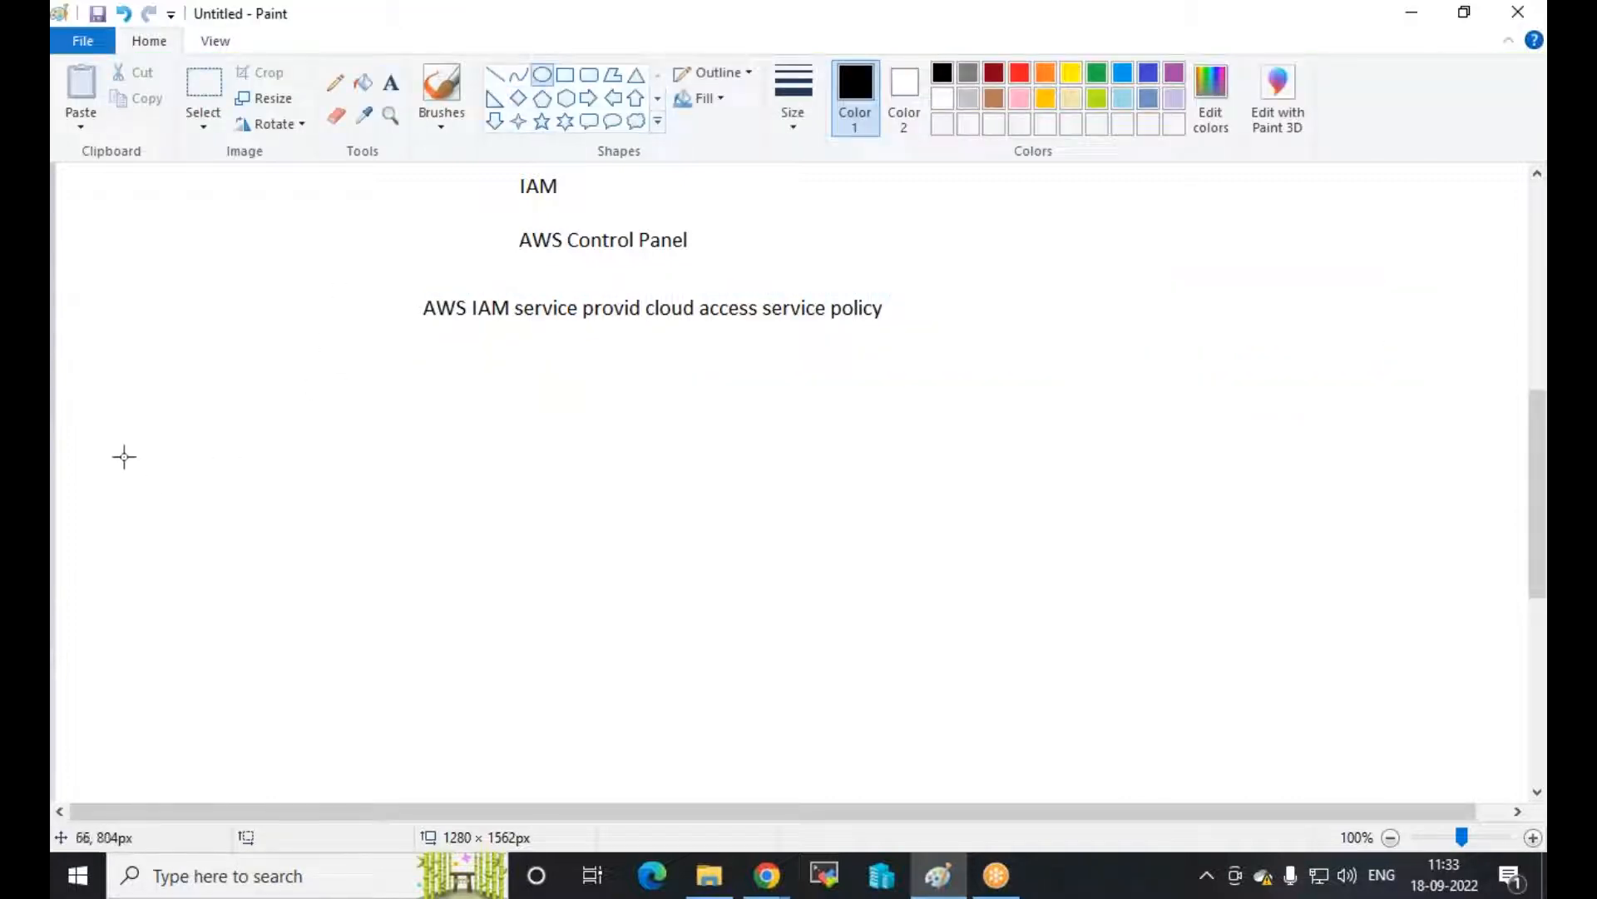
{"action": "left_click_drag", "start_coordinate": [132, 359], "coordinate": [312, 410]}
{"action": "left_click_drag", "start_coordinate": [169, 510], "coordinate": [214, 517]}
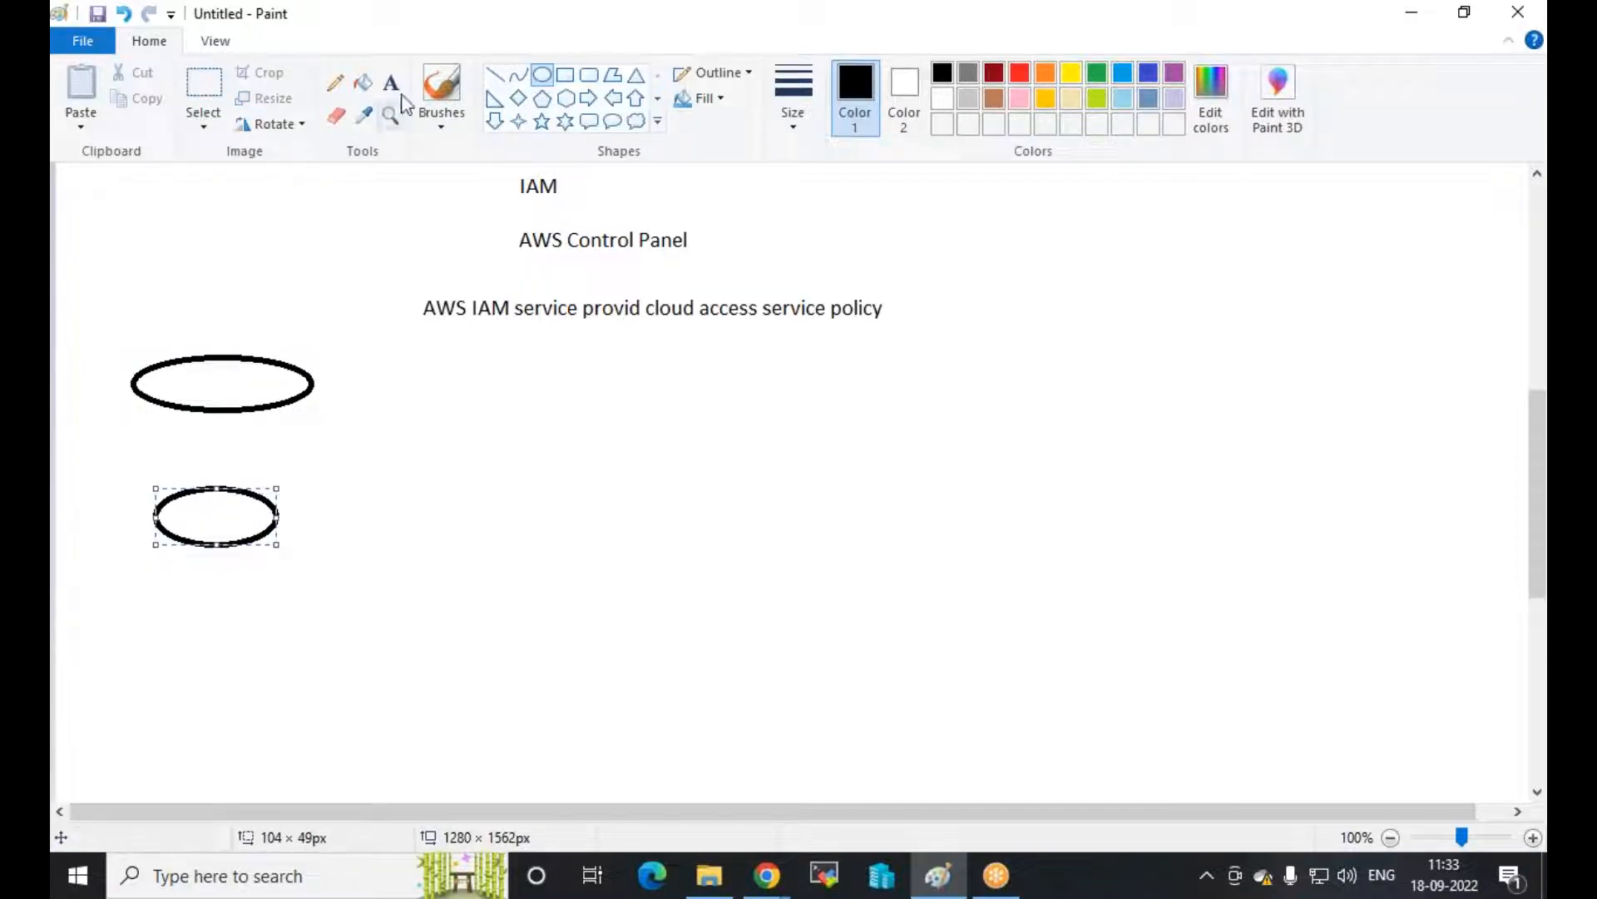
{"action": "left_click", "coordinate": [495, 74]}
{"action": "left_click_drag", "start_coordinate": [133, 384], "coordinate": [164, 528]}
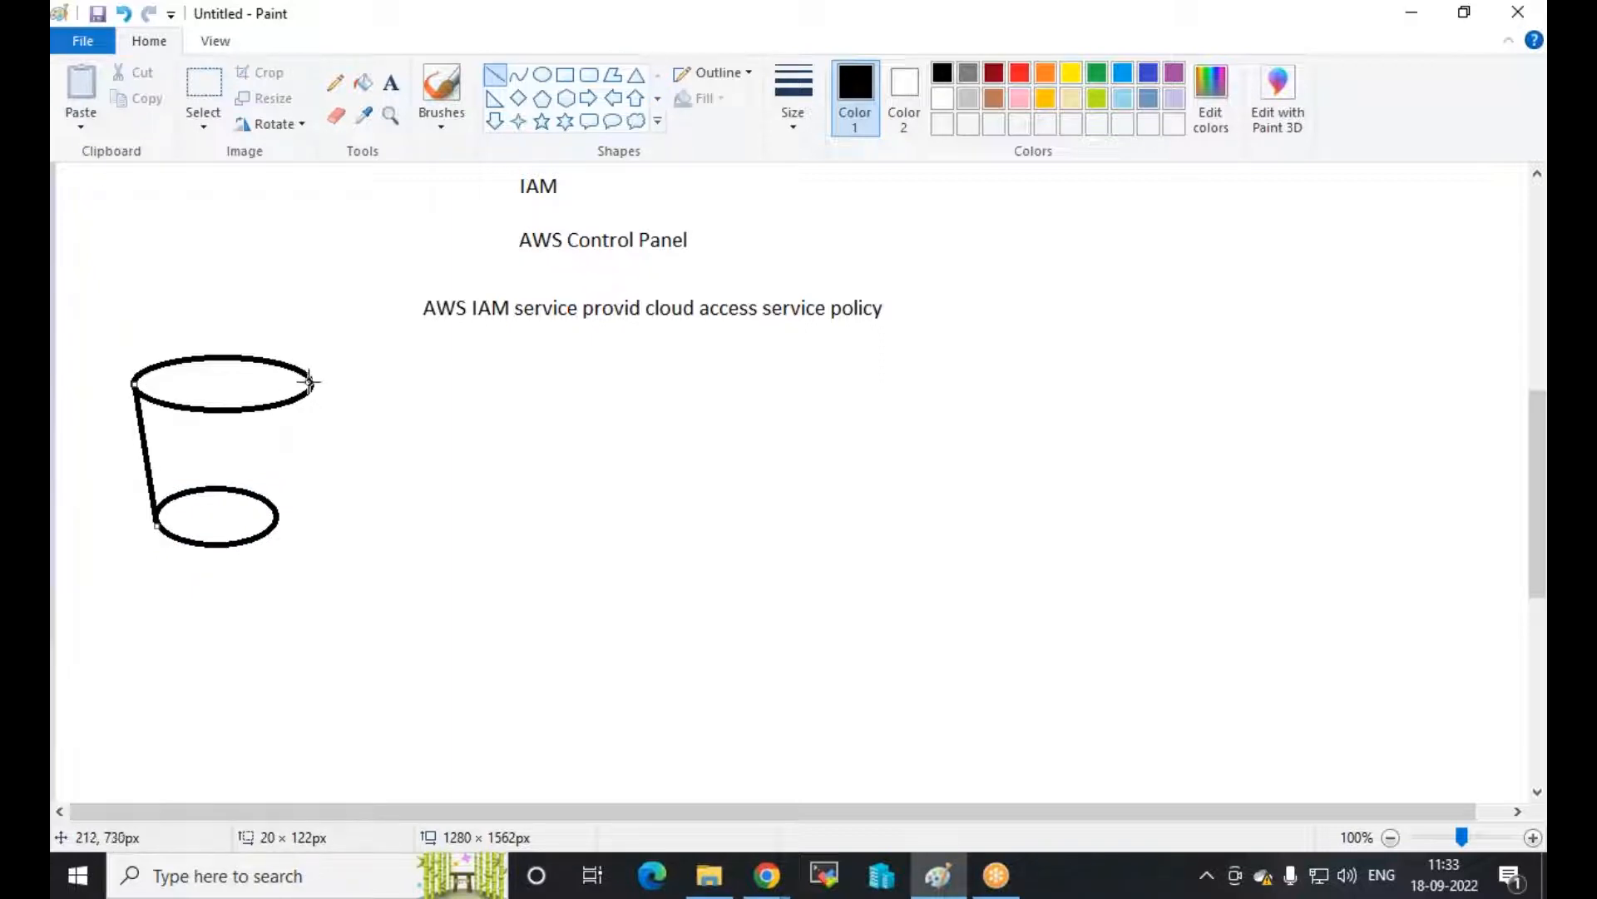
{"action": "left_click_drag", "start_coordinate": [311, 384], "coordinate": [277, 519]}
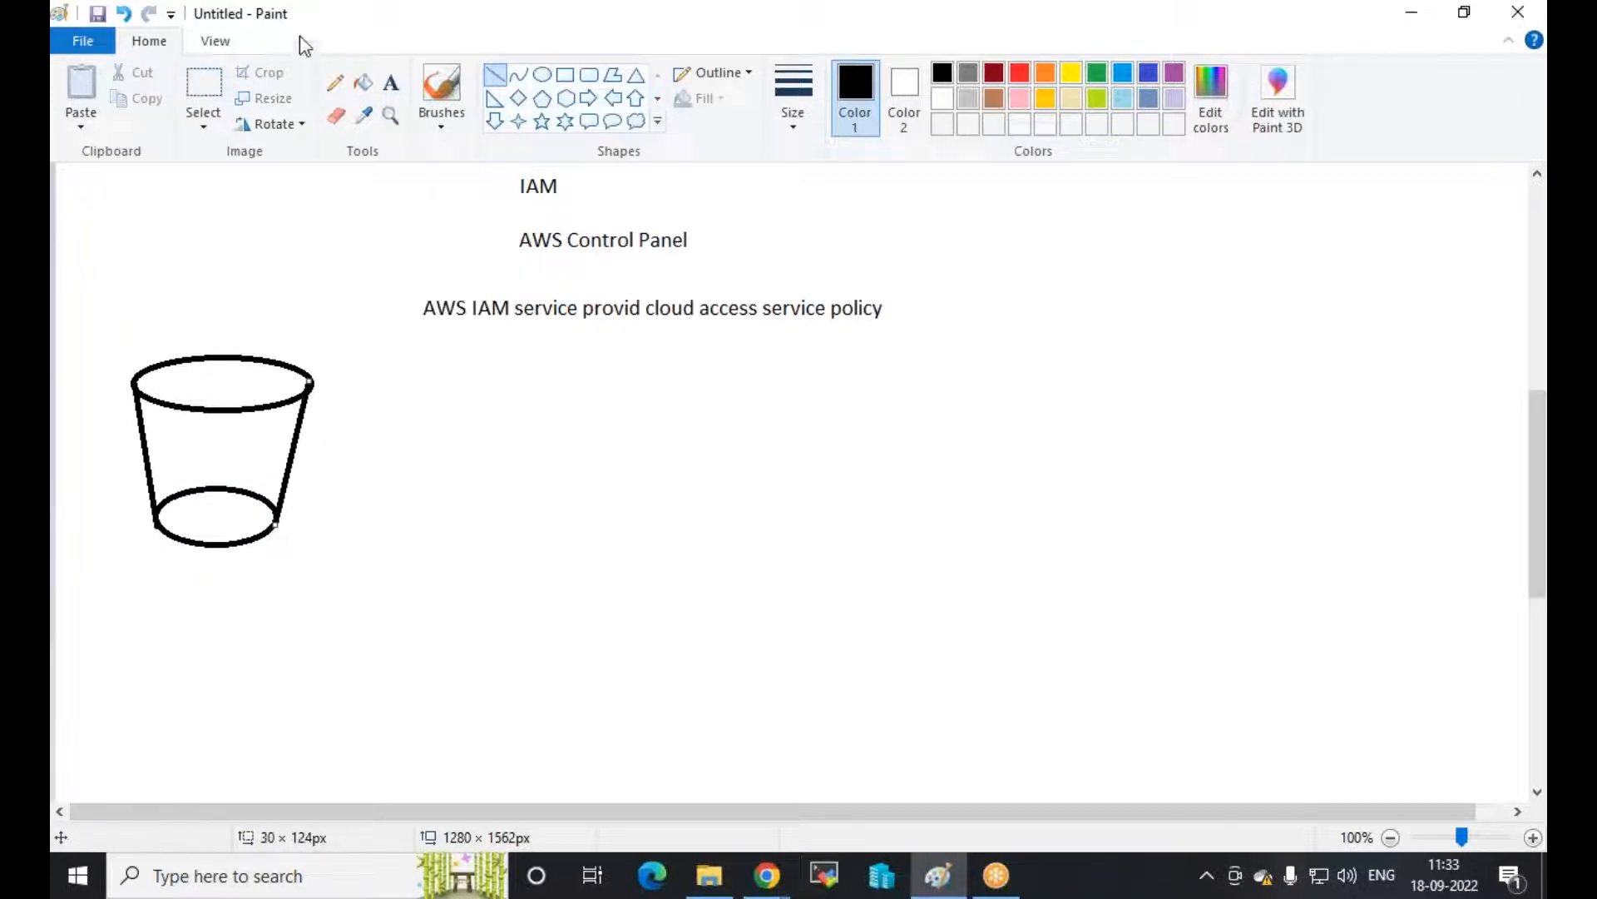
Label the new bucket with the text "S3" inside it
{"action": "left_click", "coordinate": [391, 81]}
{"action": "left_click", "coordinate": [171, 427]}
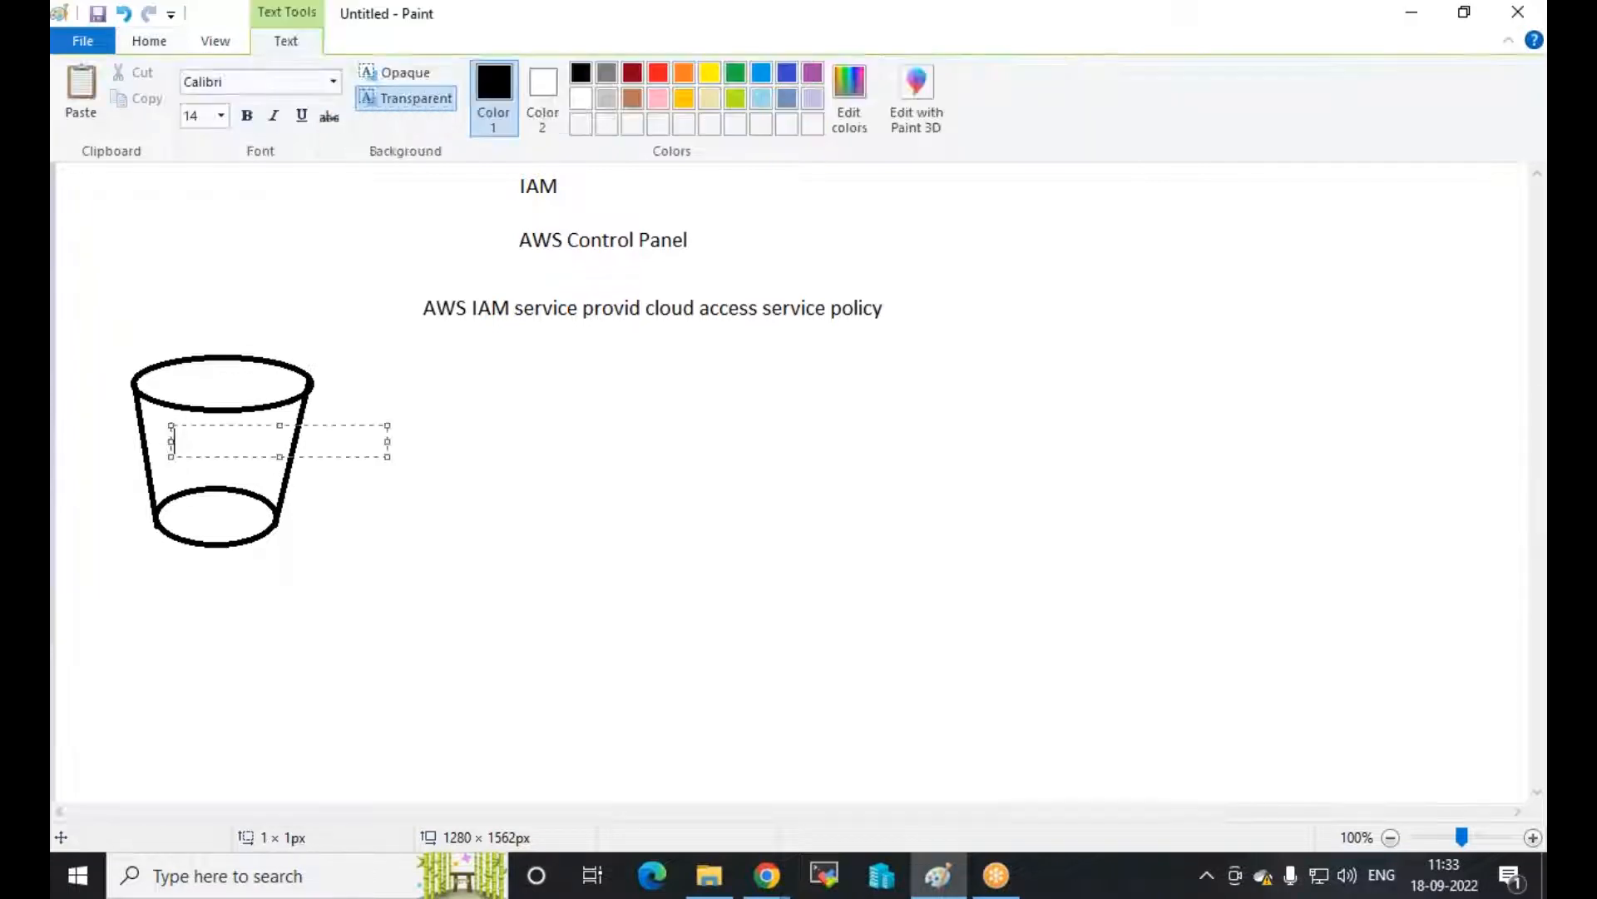
{"action": "type", "text": "S3"}
{"action": "left_click", "coordinate": [485, 705]}
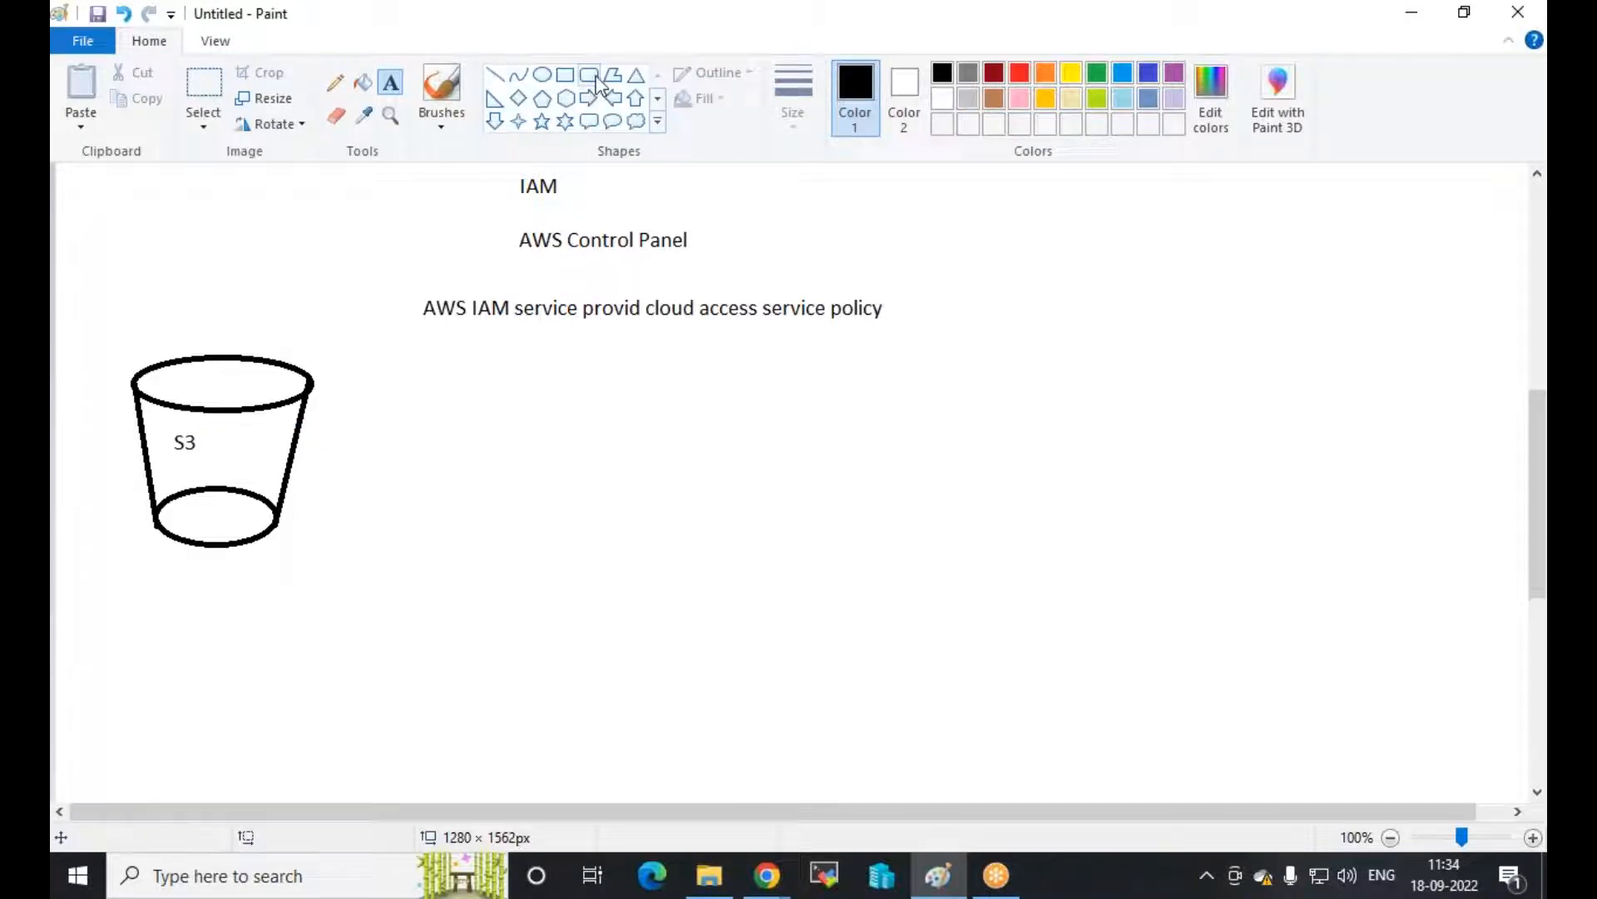
Draw a pentagon above the S3 bucket, beside the IAM notes
{"action": "left_click", "coordinate": [545, 100]}
{"action": "mouse_move", "coordinate": [166, 177]}
{"action": "left_mouse_down"}
{"action": "mouse_move", "coordinate": [252, 306]}
{"action": "mouse_move", "coordinate": [301, 314]}
{"action": "left_mouse_up"}
{"action": "left_click_drag", "start_coordinate": [409, 312], "coordinate": [414, 322]}
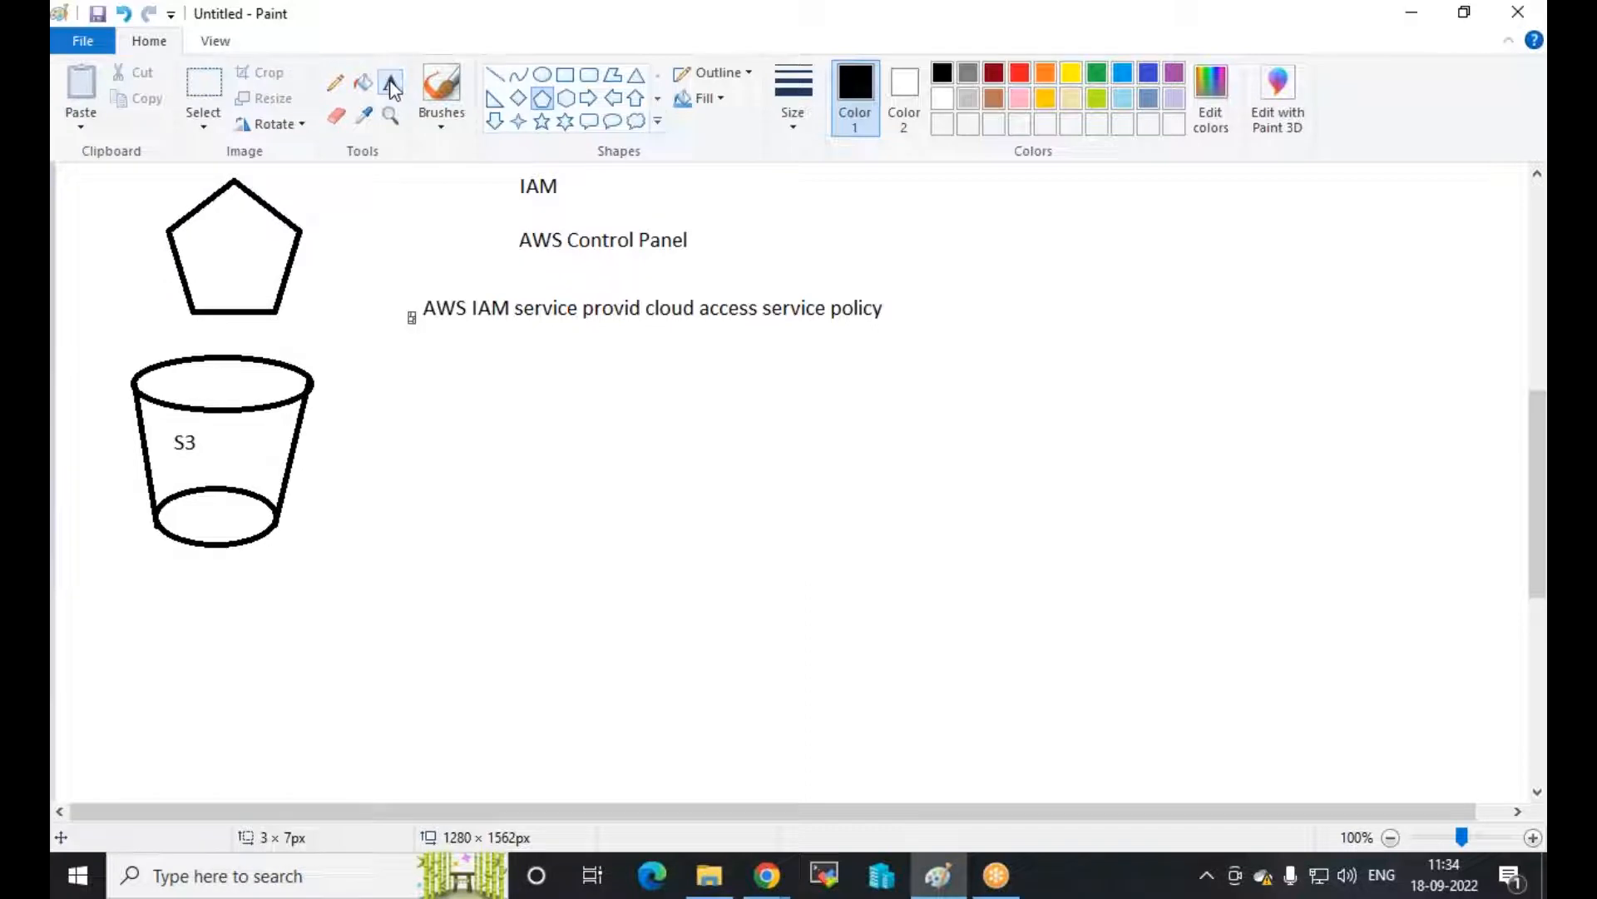